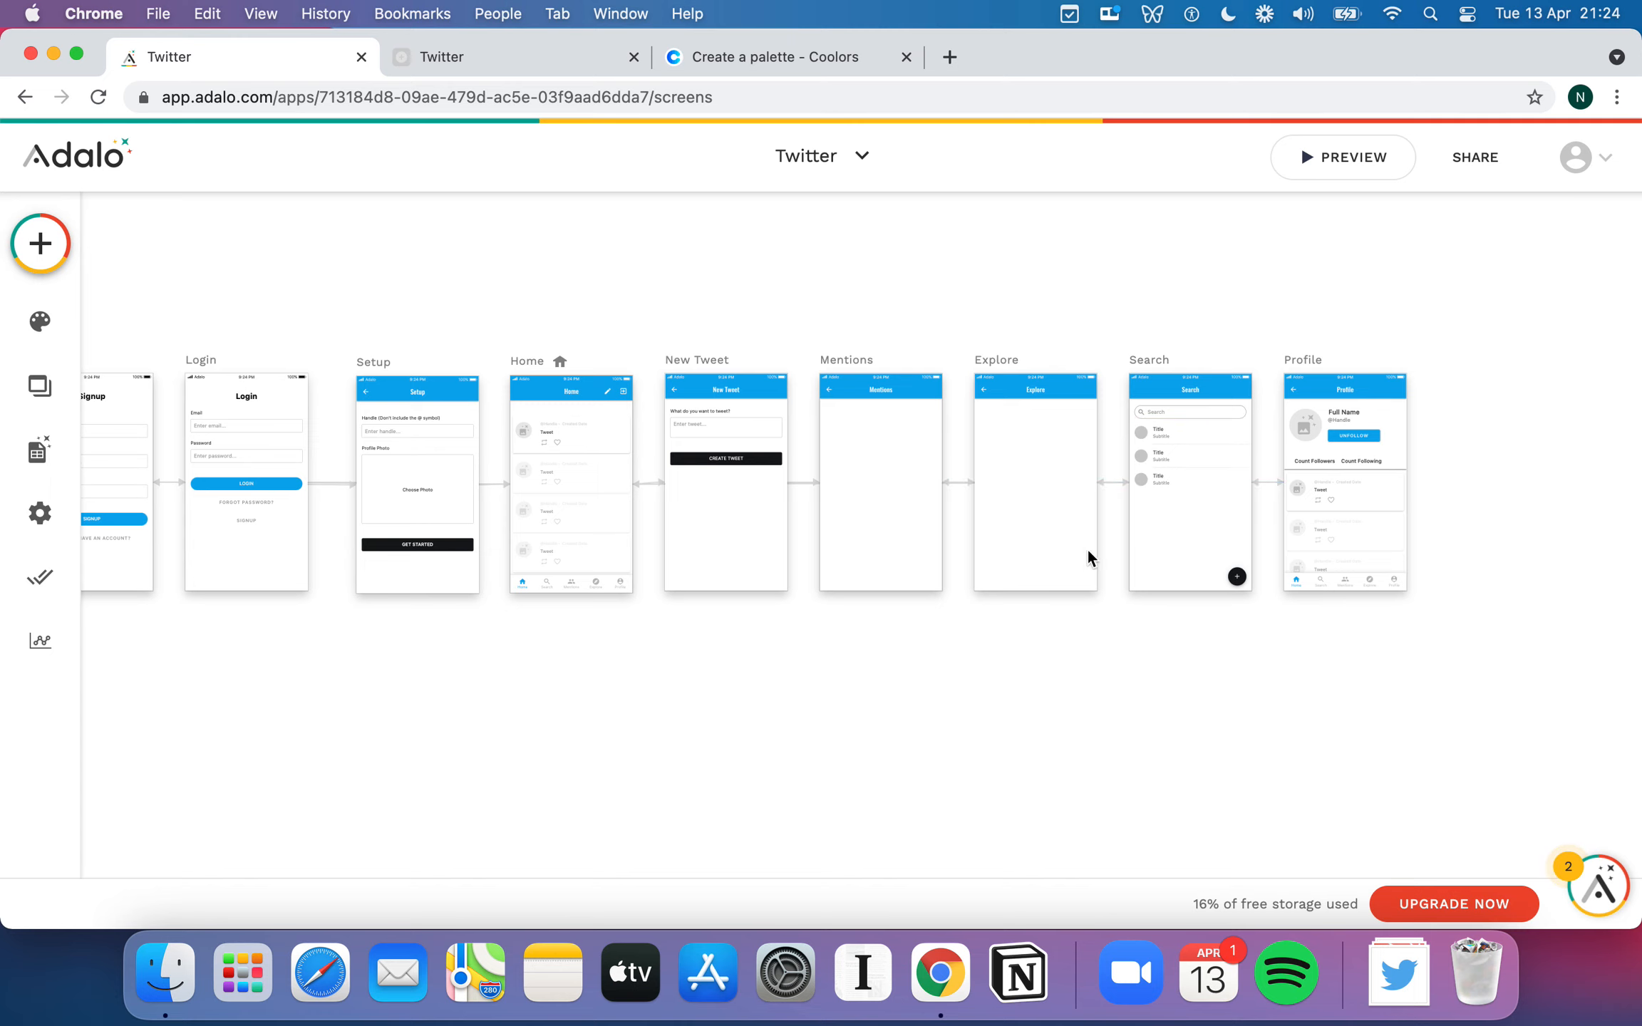
# - Look over the app's screens from Welcome to Profile, ending on the Profile screen's layout
pyautogui.hscroll(-3, 1057, 633)
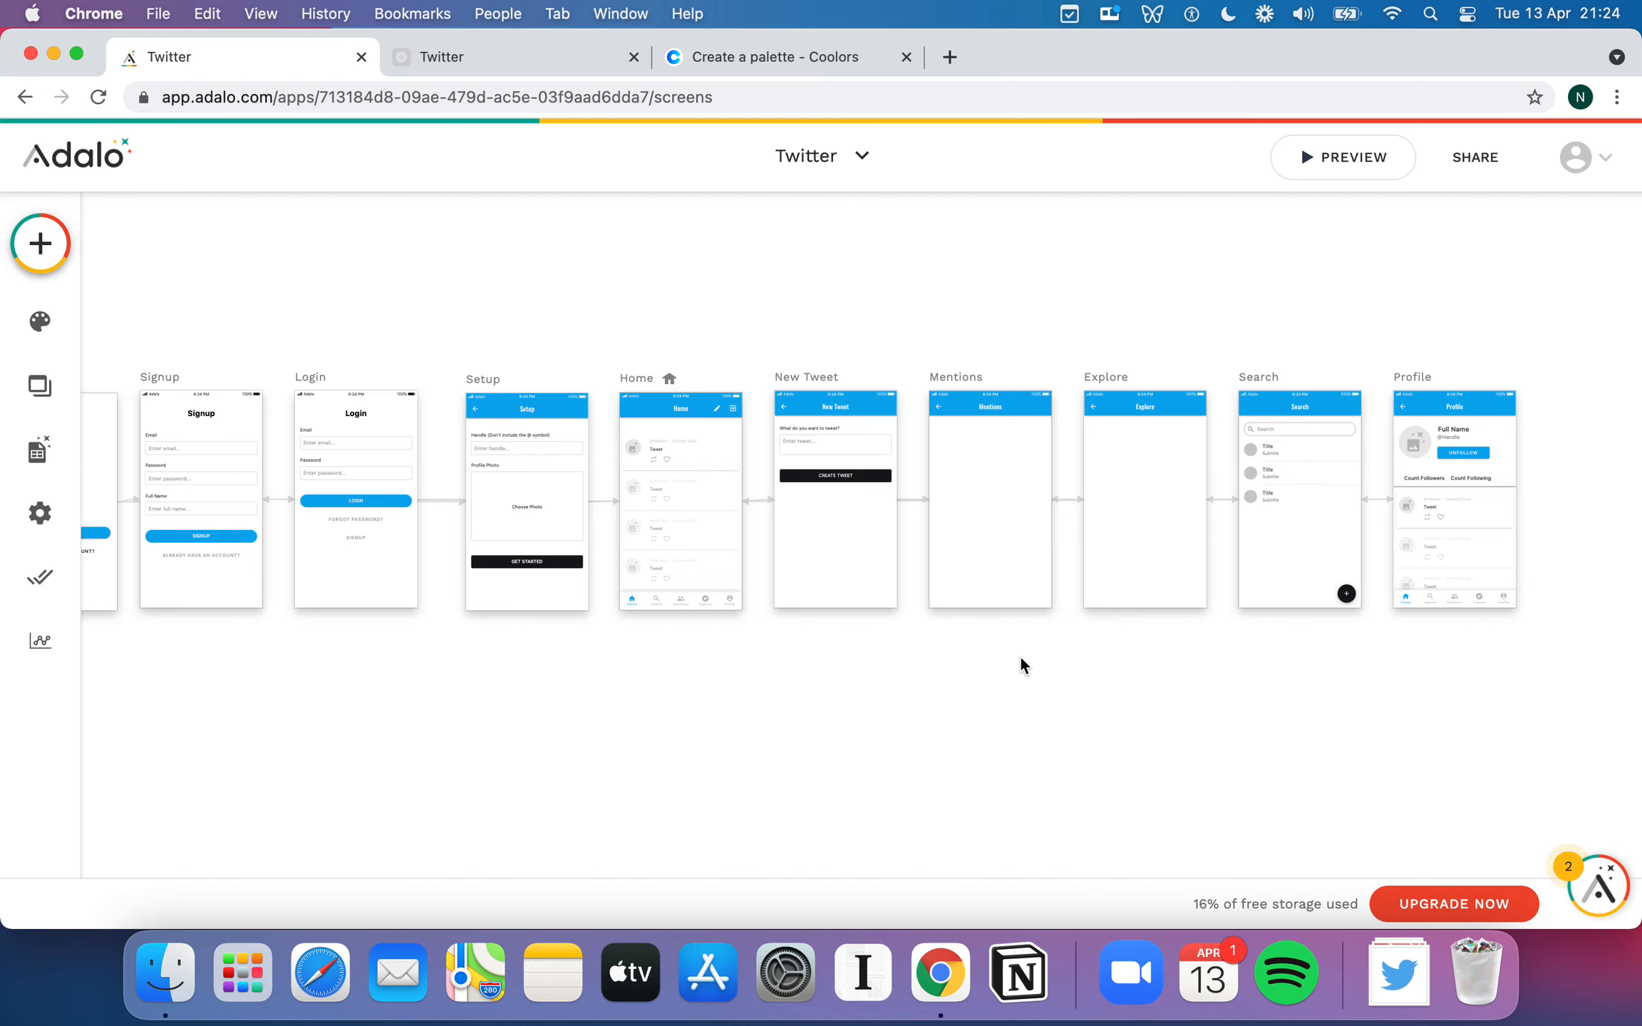
pyautogui.hscroll(-5, 882, 690)
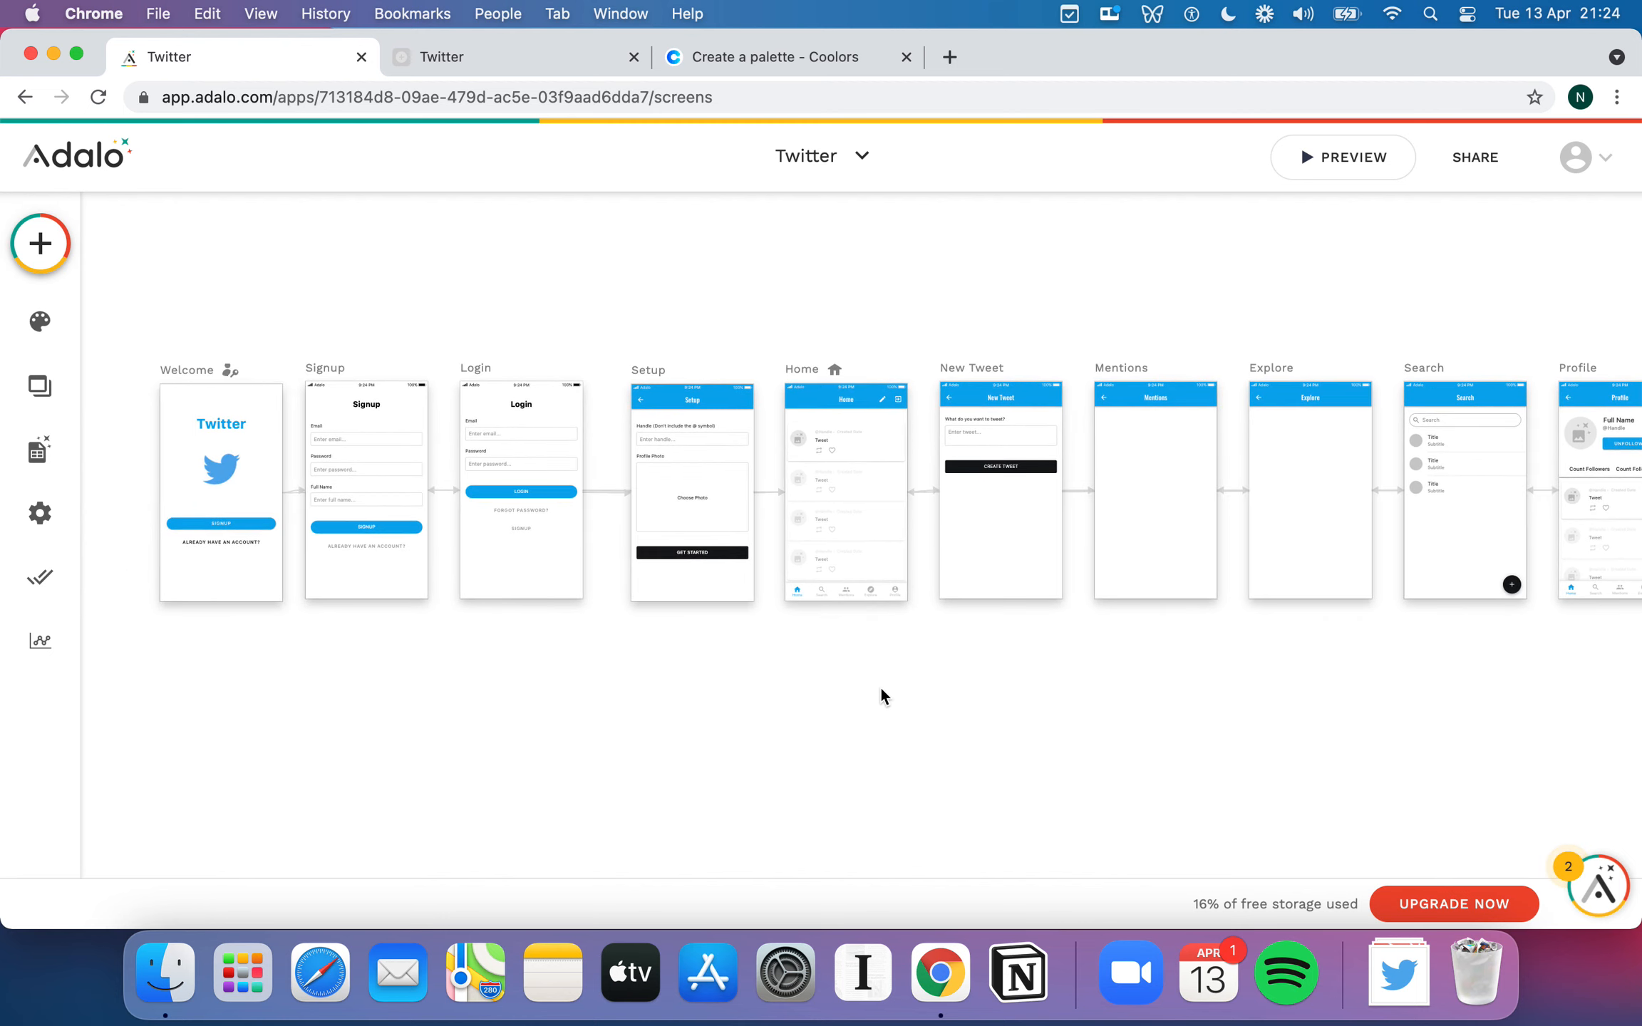
pyautogui.scroll(3, 852, 722)
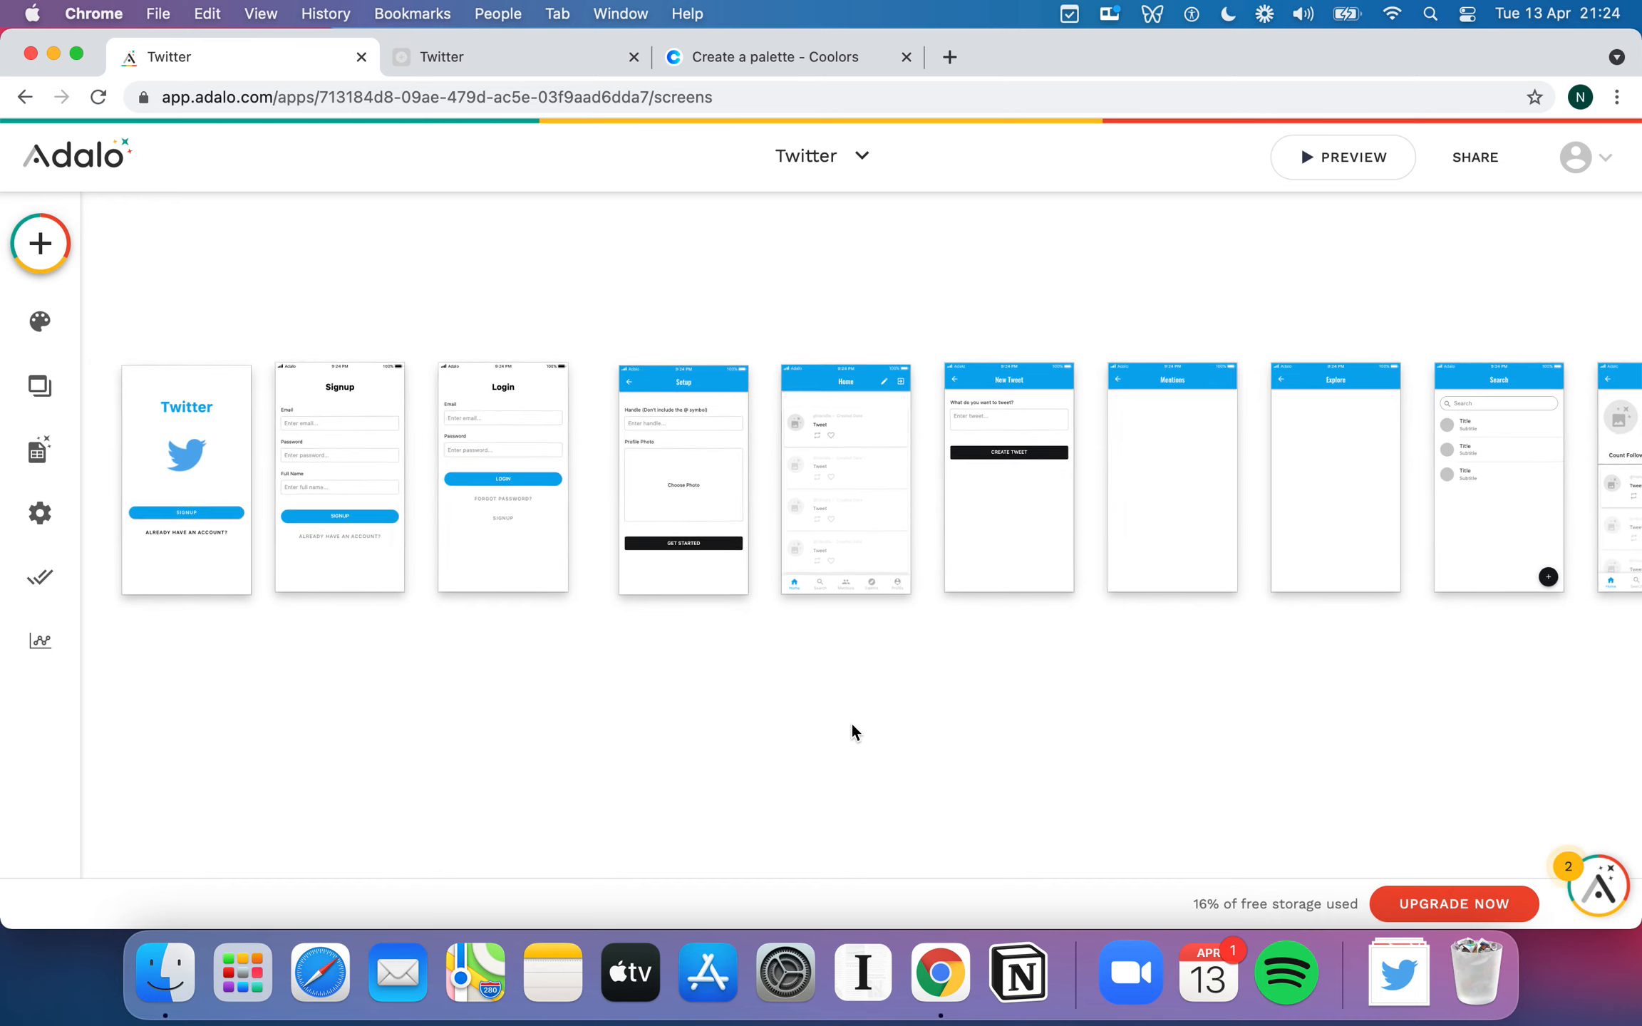
pyautogui.hscroll(3, 852, 731)
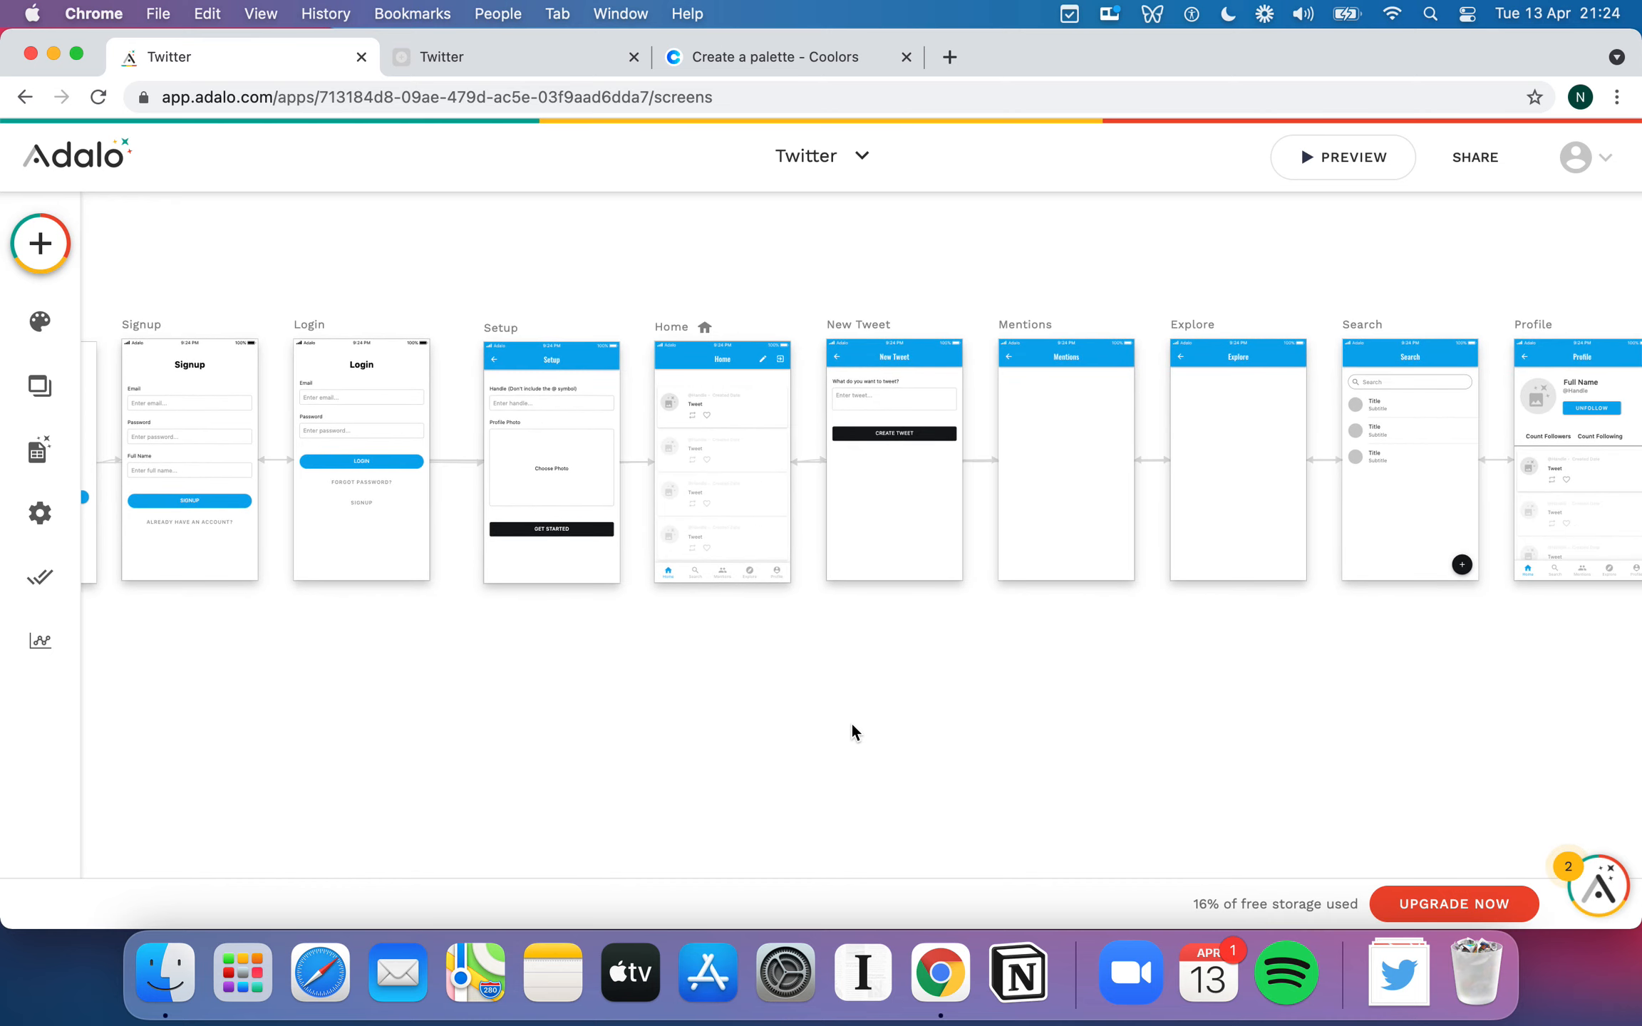
pyautogui.hscroll(3, 852, 732)
pyautogui.hscroll(8, 853, 732)
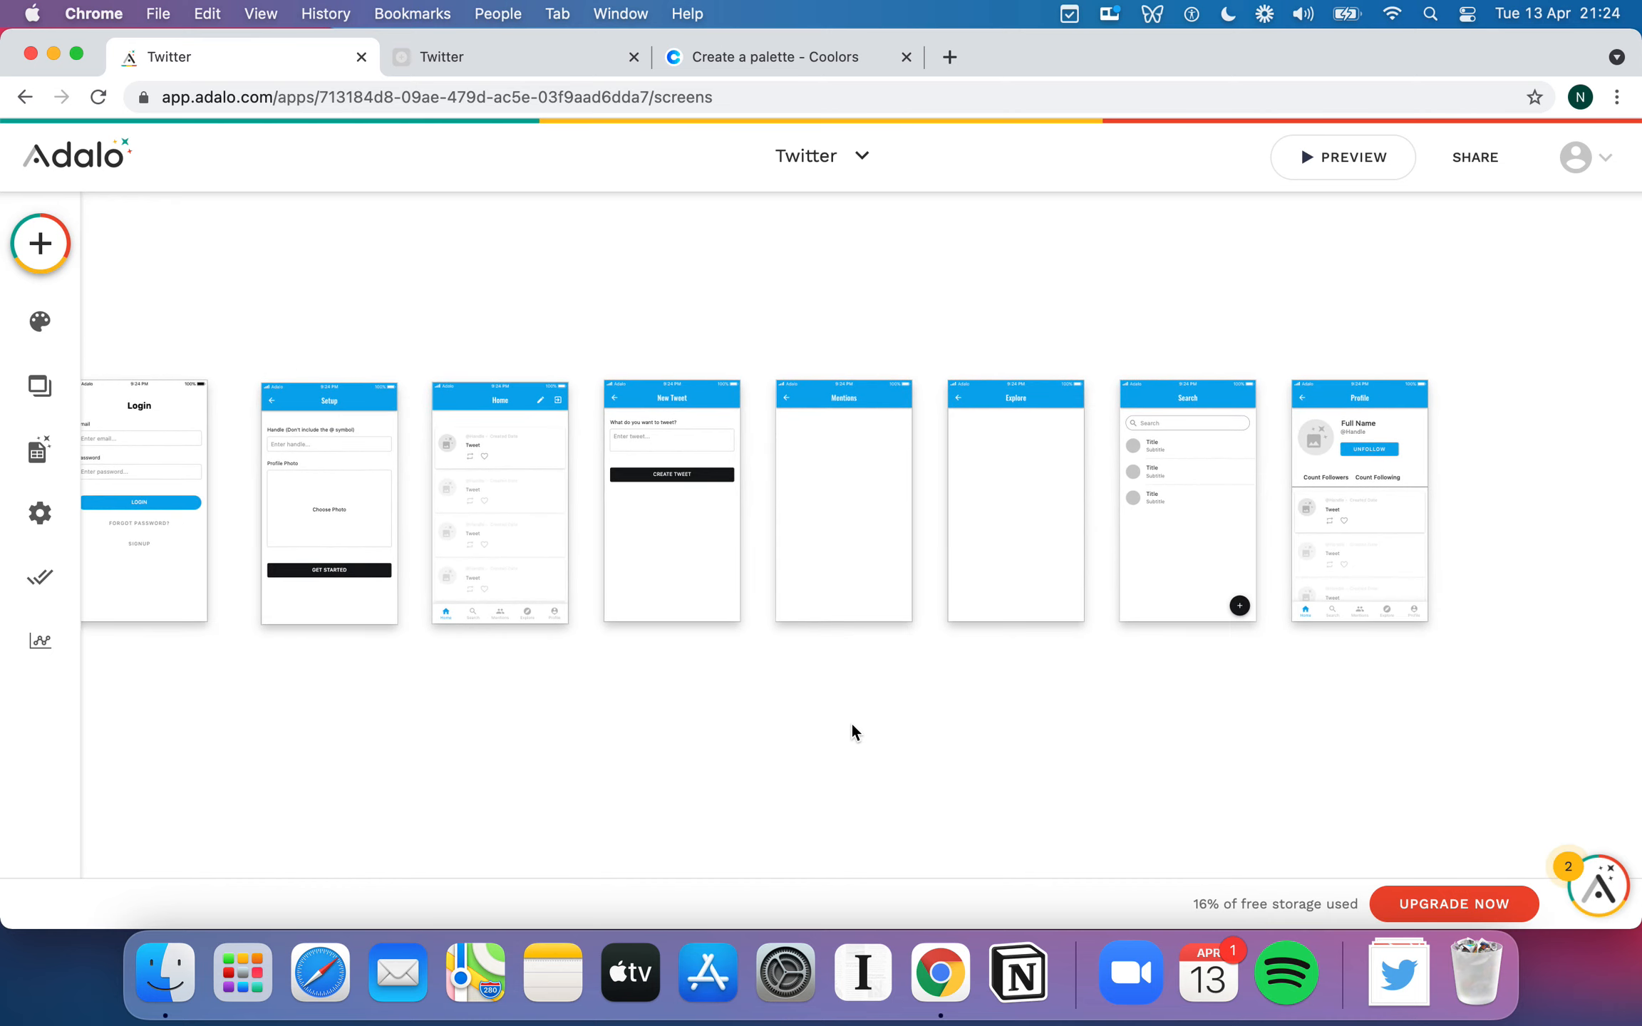
pyautogui.hscroll(2, 853, 732)
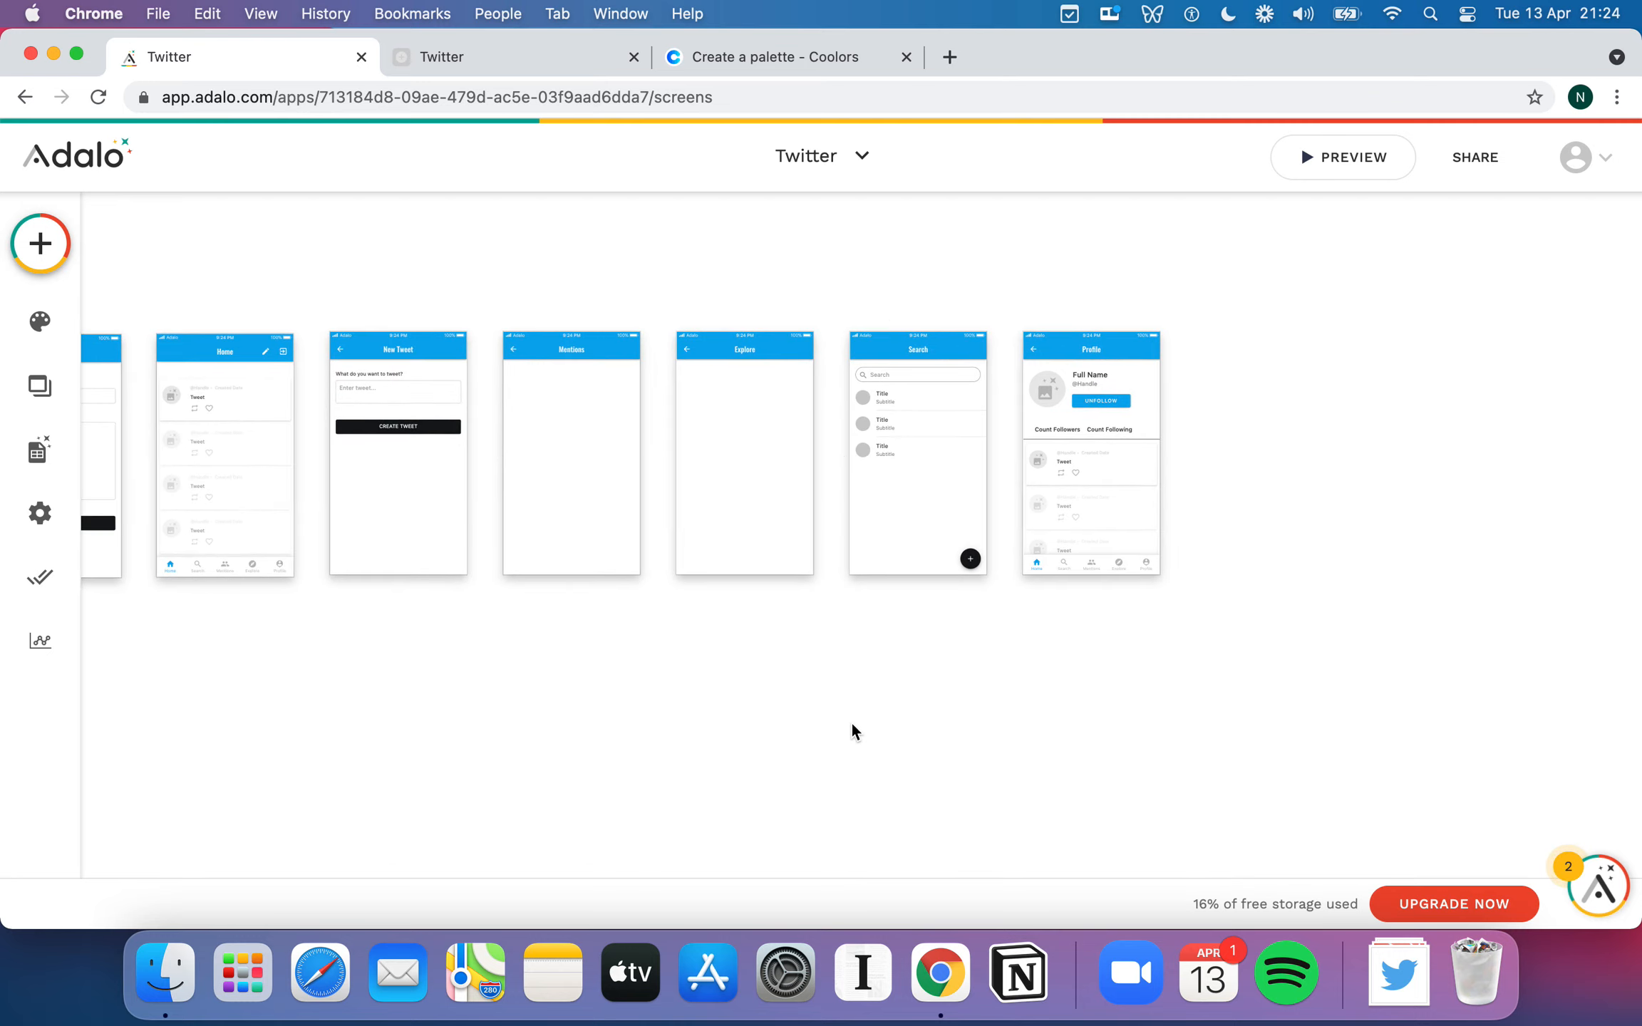
pyautogui.scroll(3, 852, 732)
pyautogui.hscroll(3, 1206, 574)
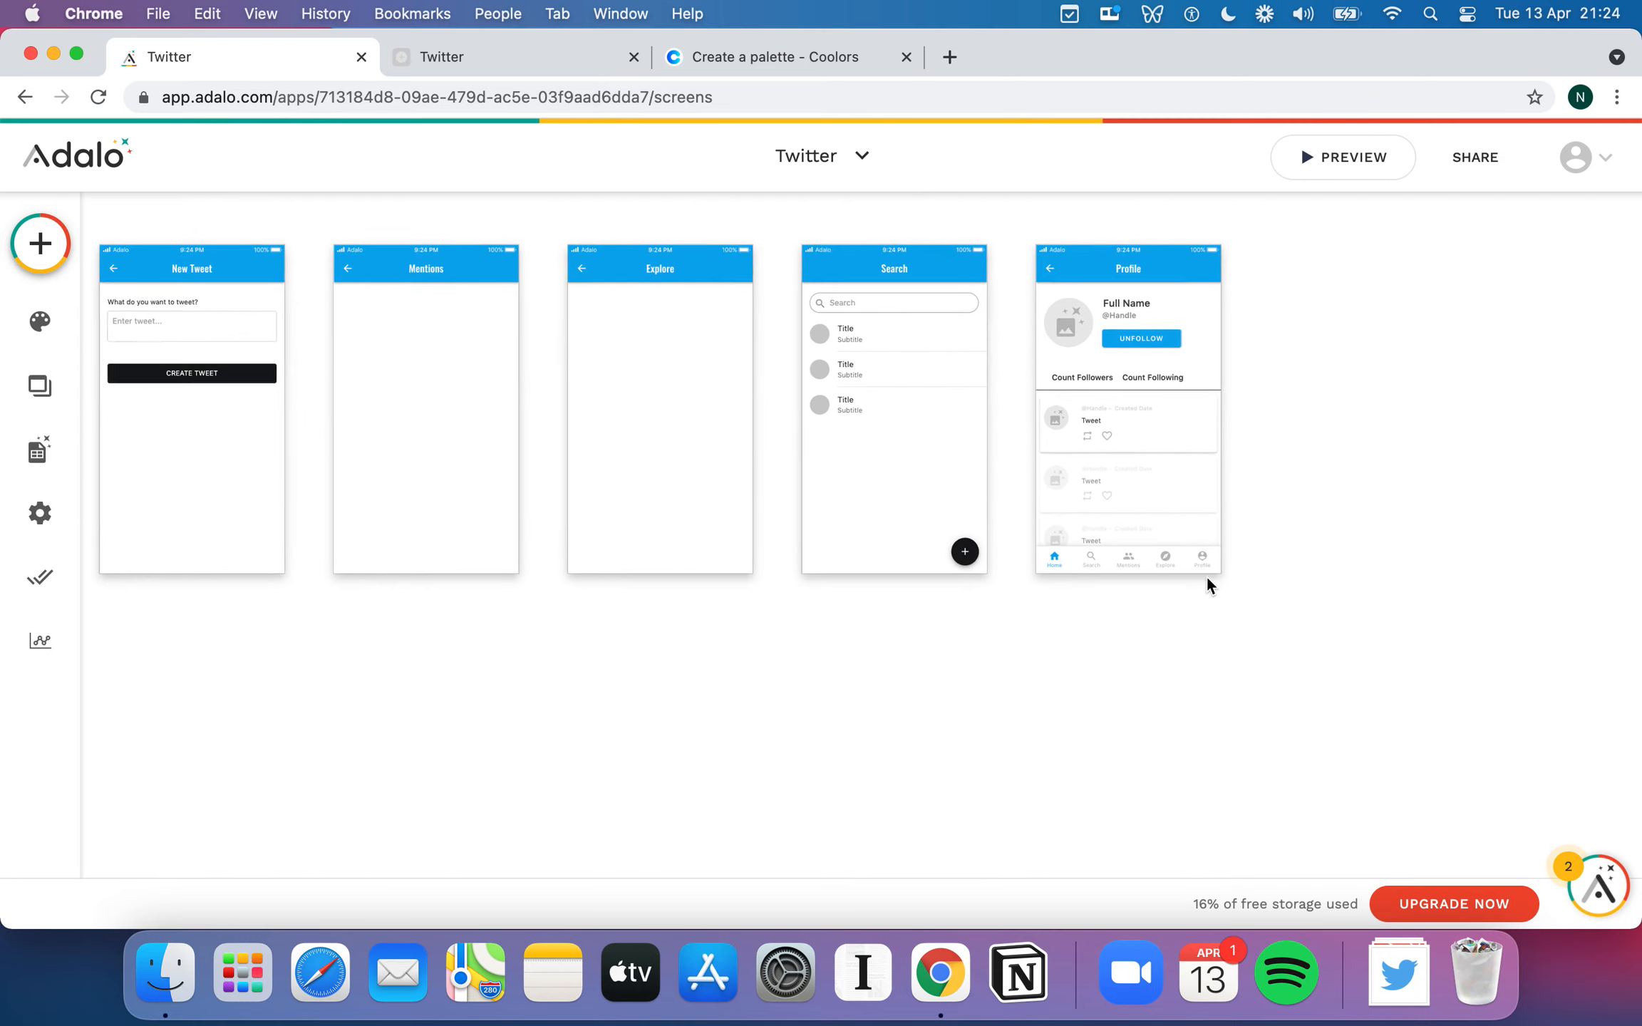
pyautogui.scroll(4, 1207, 575)
pyautogui.scroll(2, 1206, 574)
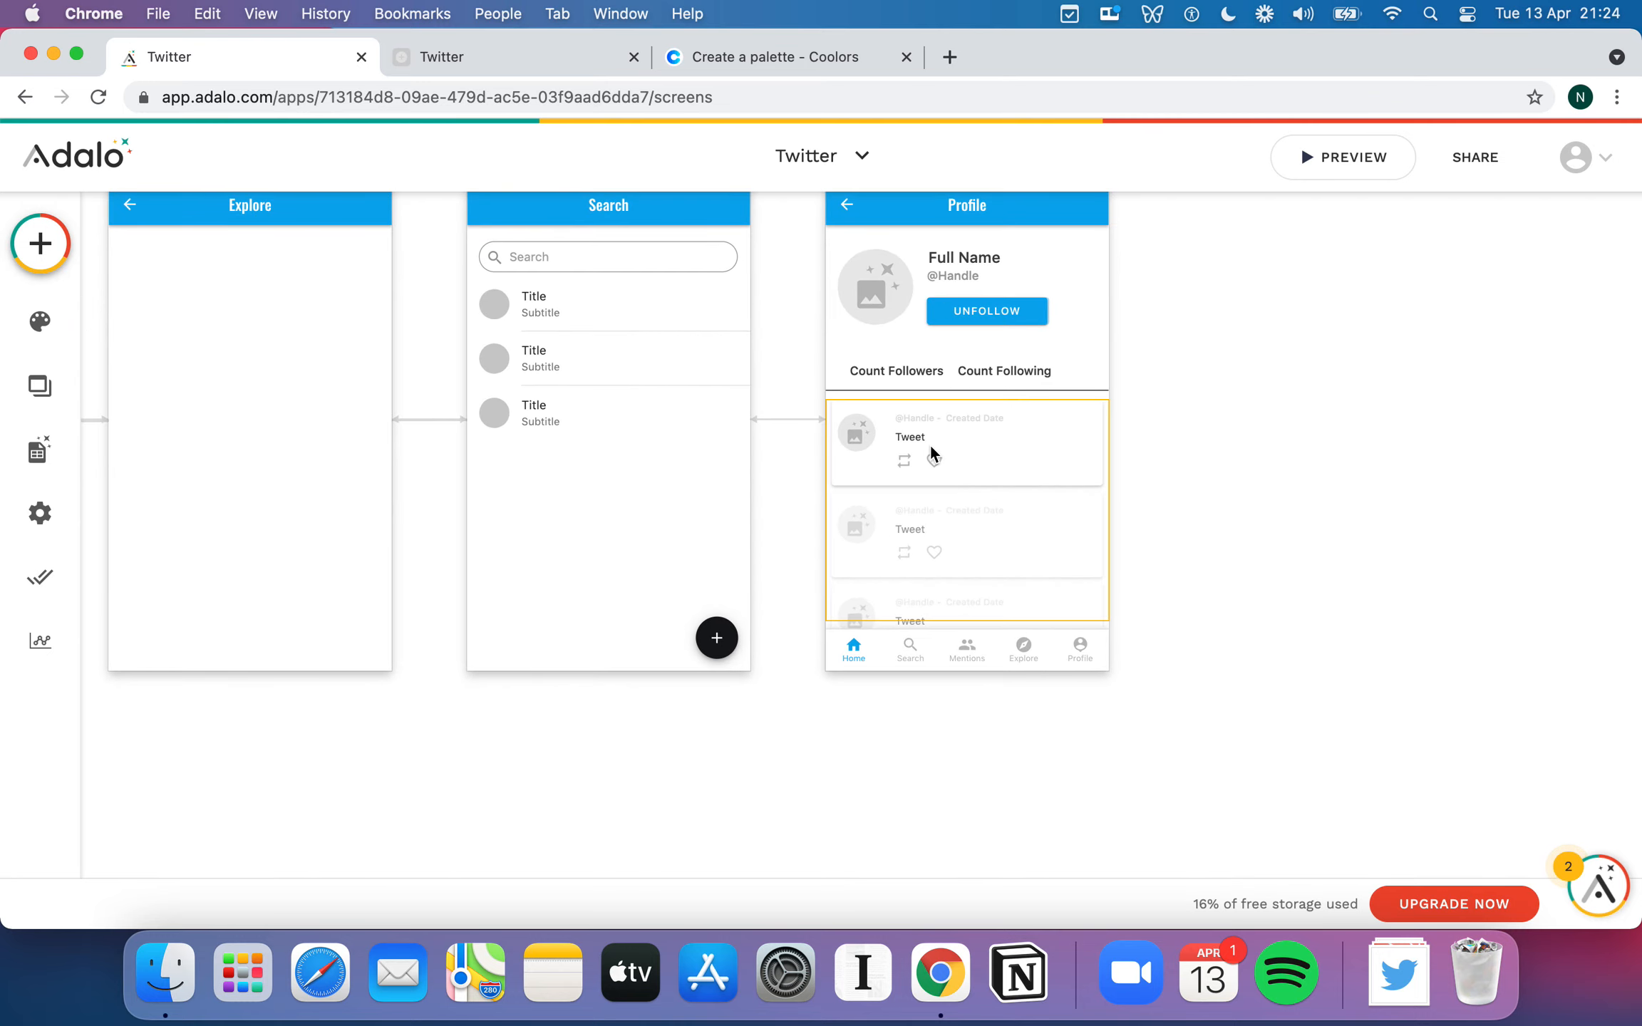
# - Preview the app and check how the tweet text fits in the list on a user's profile
pyautogui.click(1343, 163)
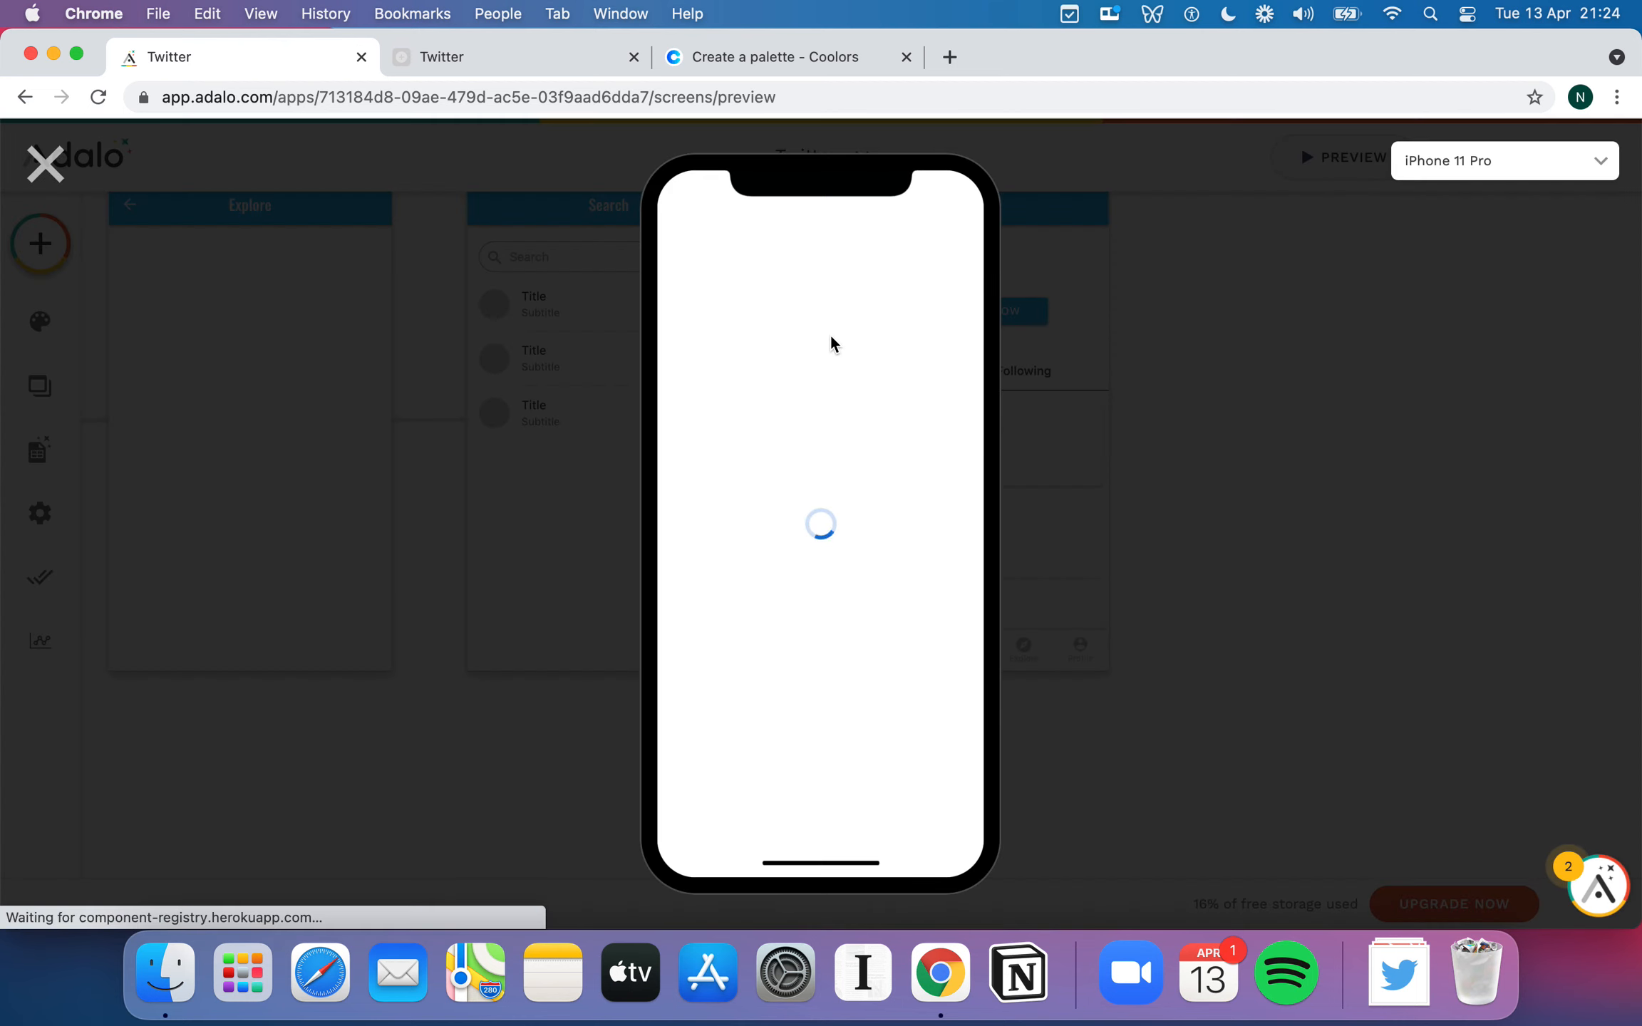
pyautogui.click(864, 347)
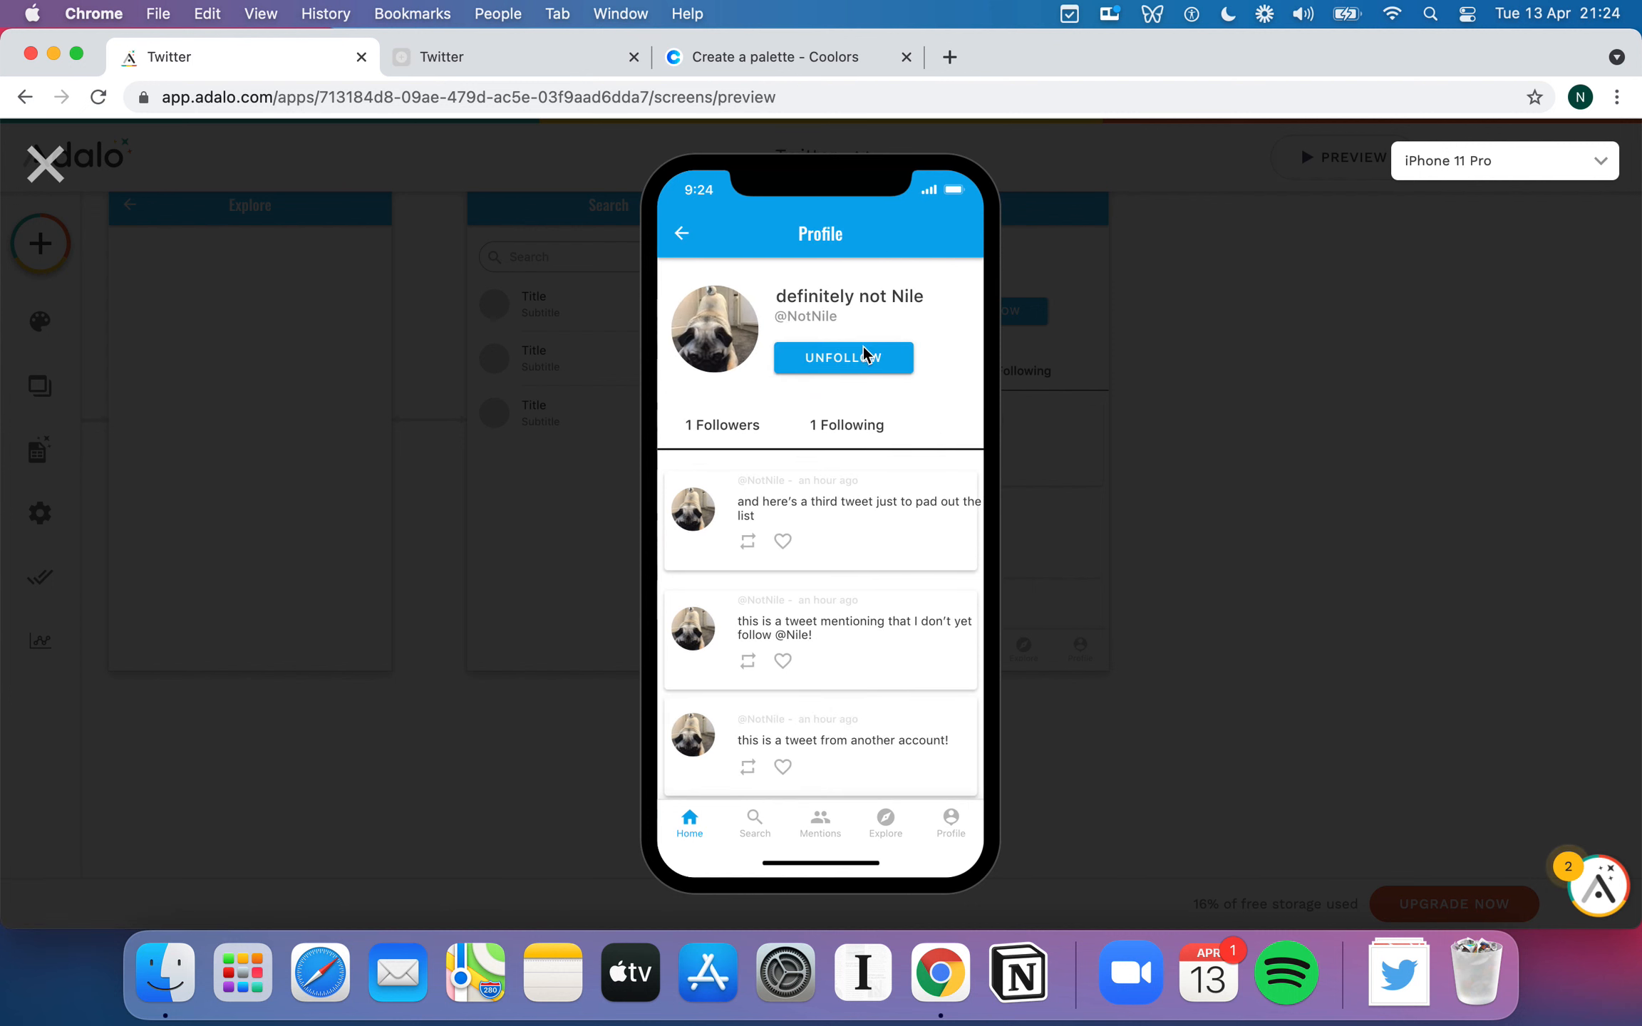
pyautogui.click(45, 164)
# - Narrow the Tweet text label in the Profile screen's list so it ends inside the tweet card
pyautogui.click(908, 438)
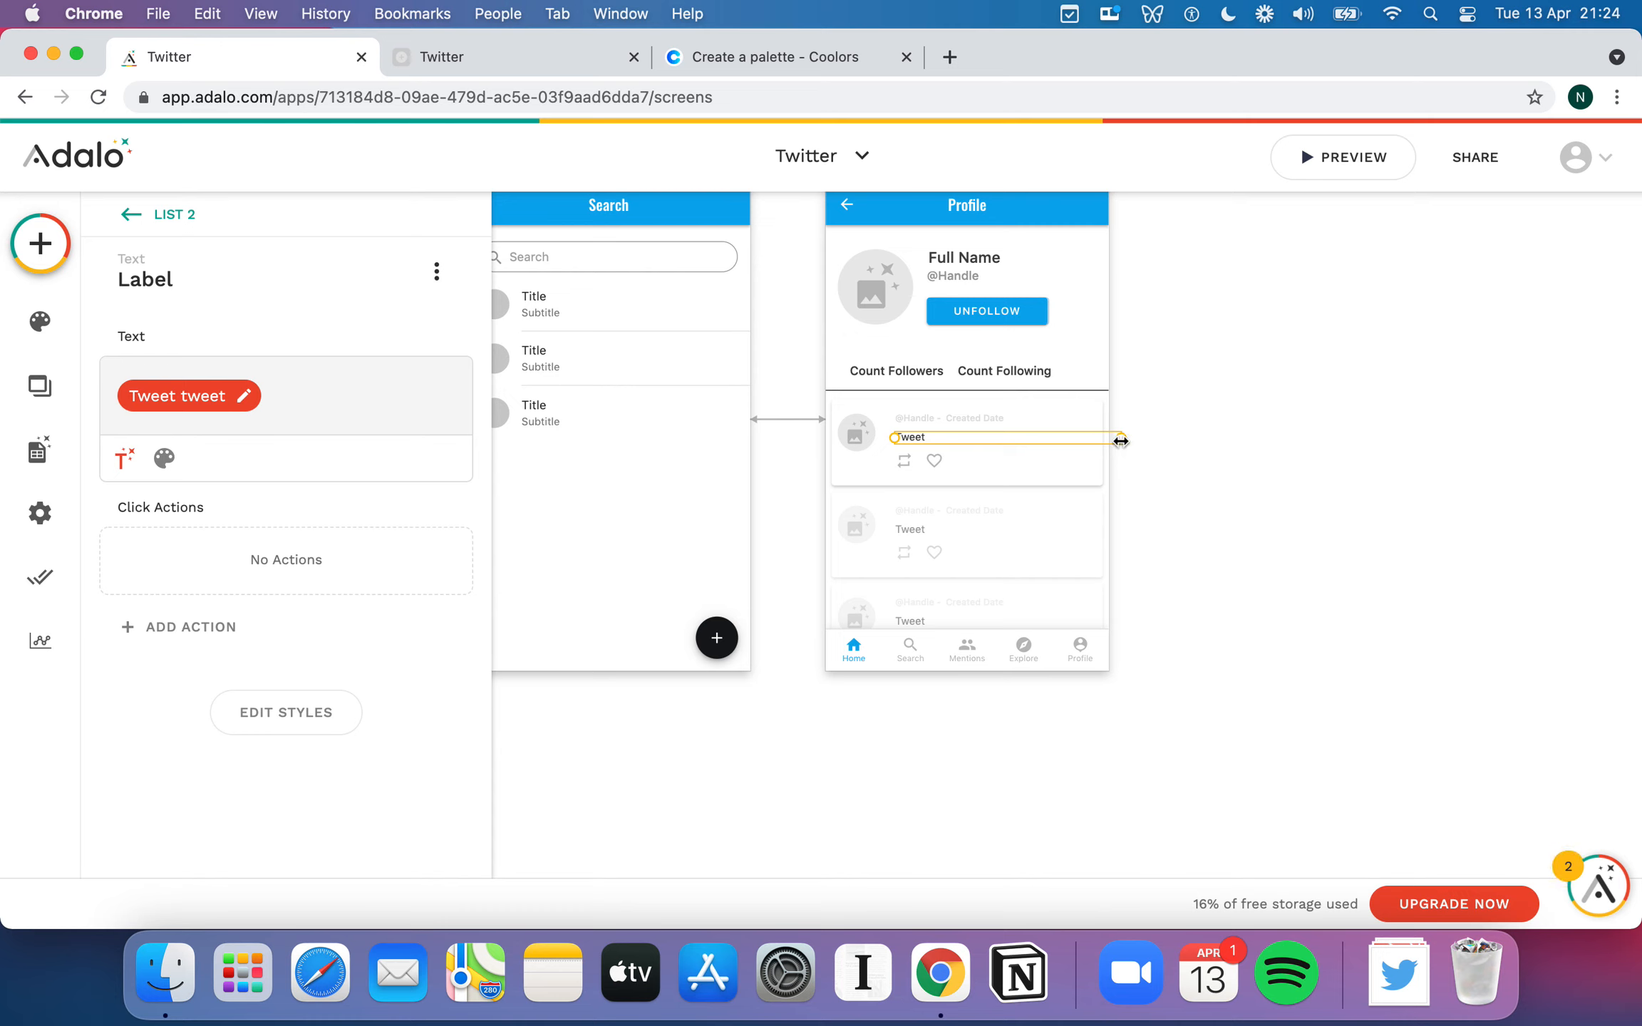
pyautogui.moveTo(1121, 441); pyautogui.dragTo(1061, 440)
pyautogui.click(1216, 438)
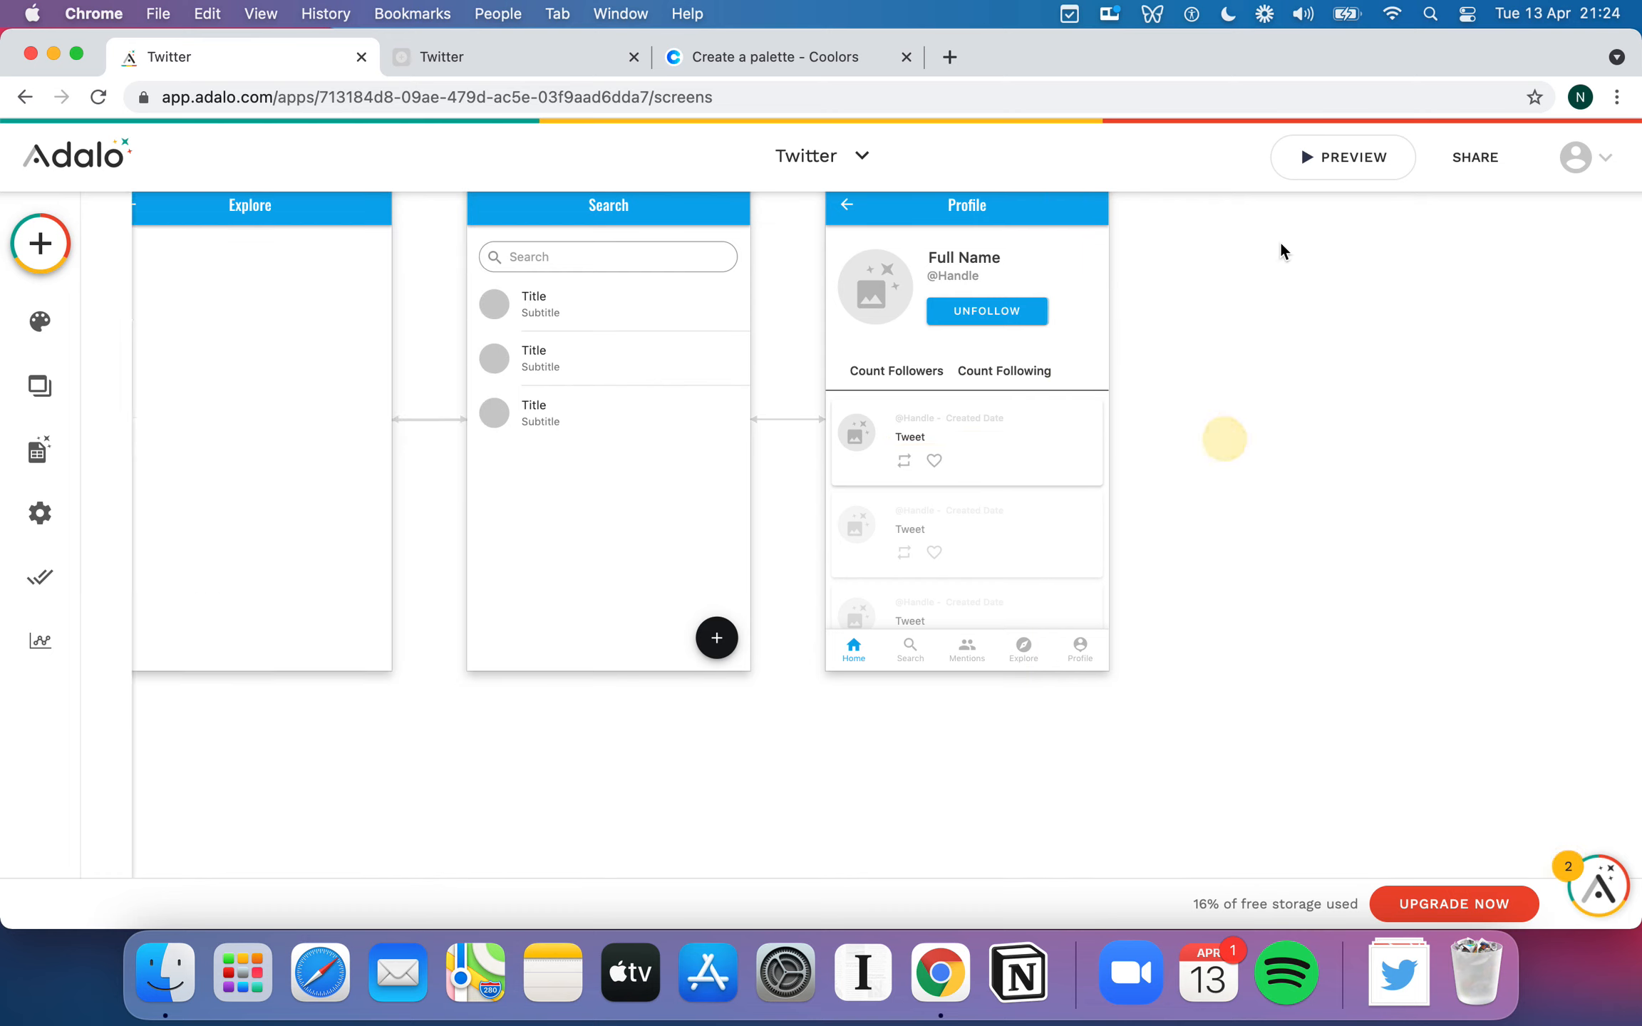
# - Preview the app again and check the text wrapping in the profile's tweet list
pyautogui.click(1321, 162)
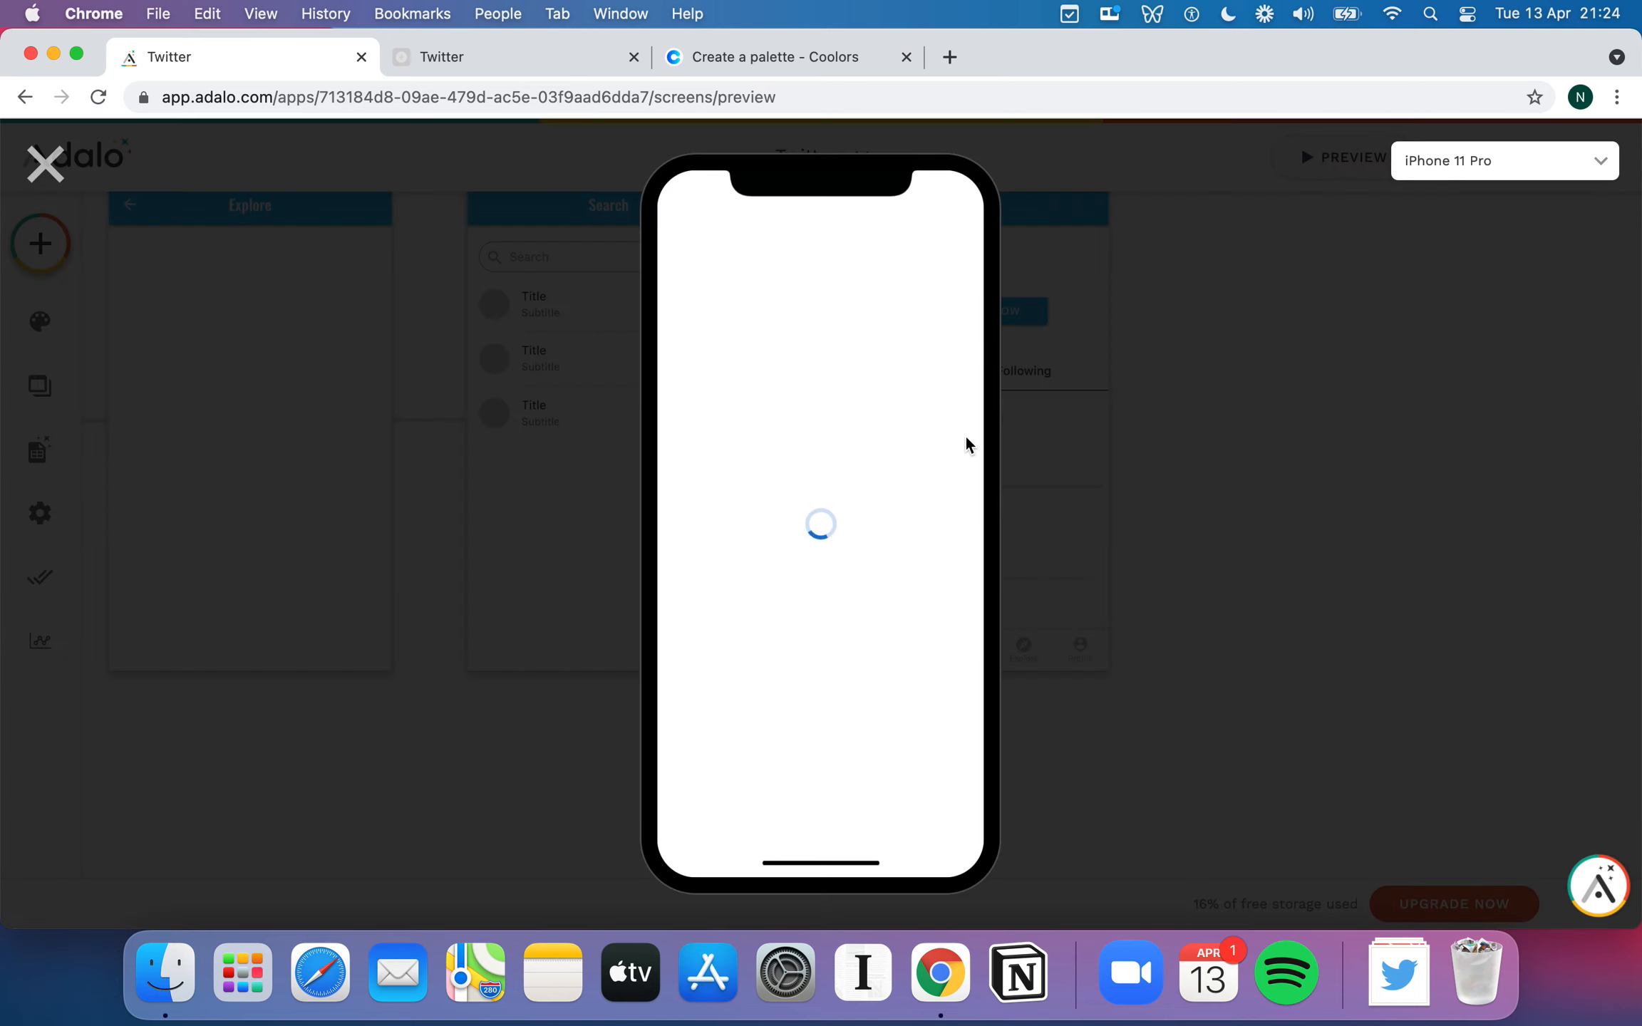
pyautogui.click(900, 364)
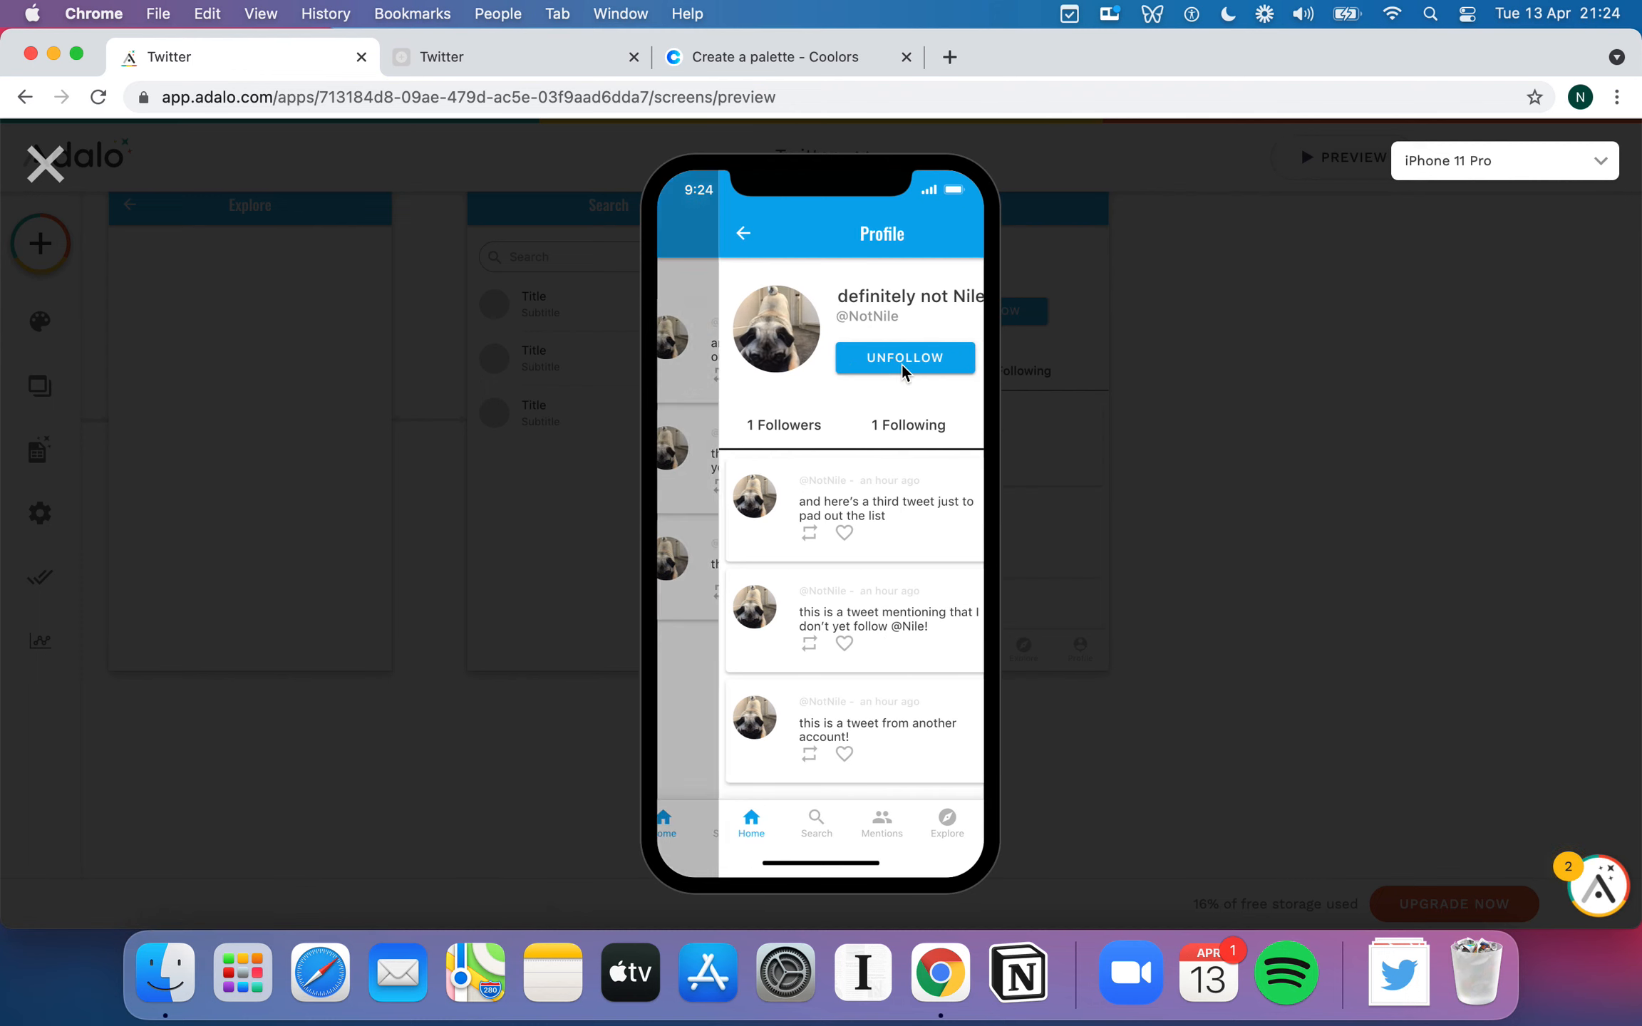
pyautogui.scroll(-1, 893, 591)
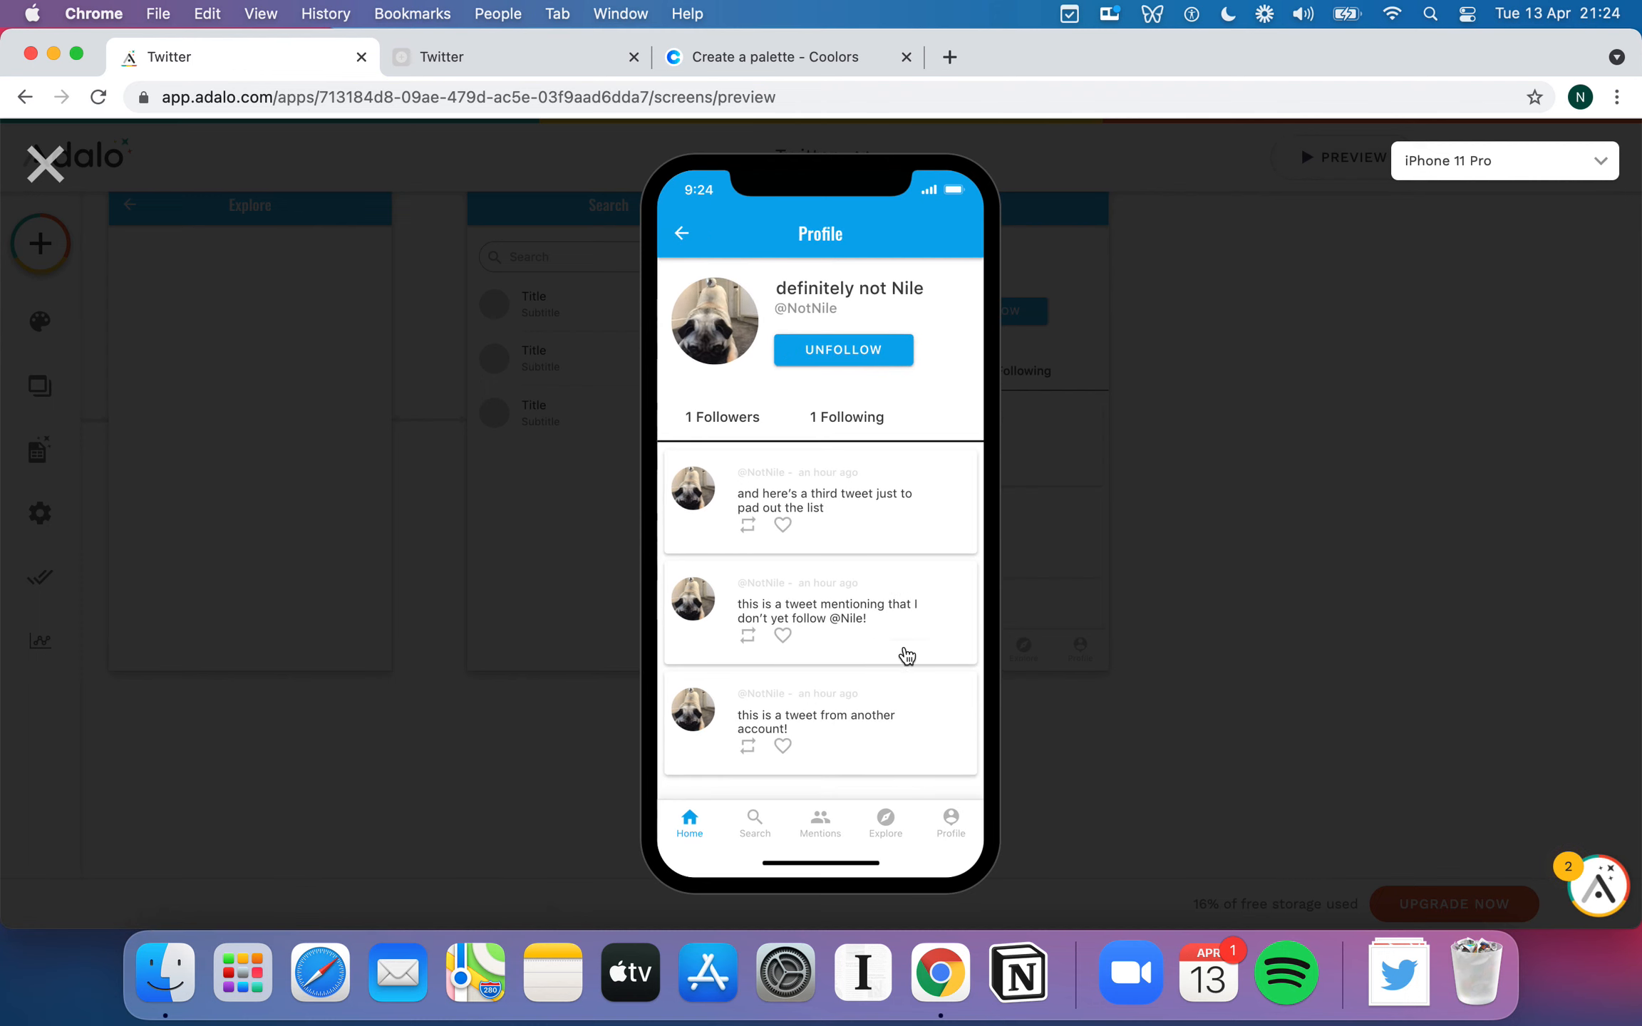
pyautogui.scroll(1, 741, 581)
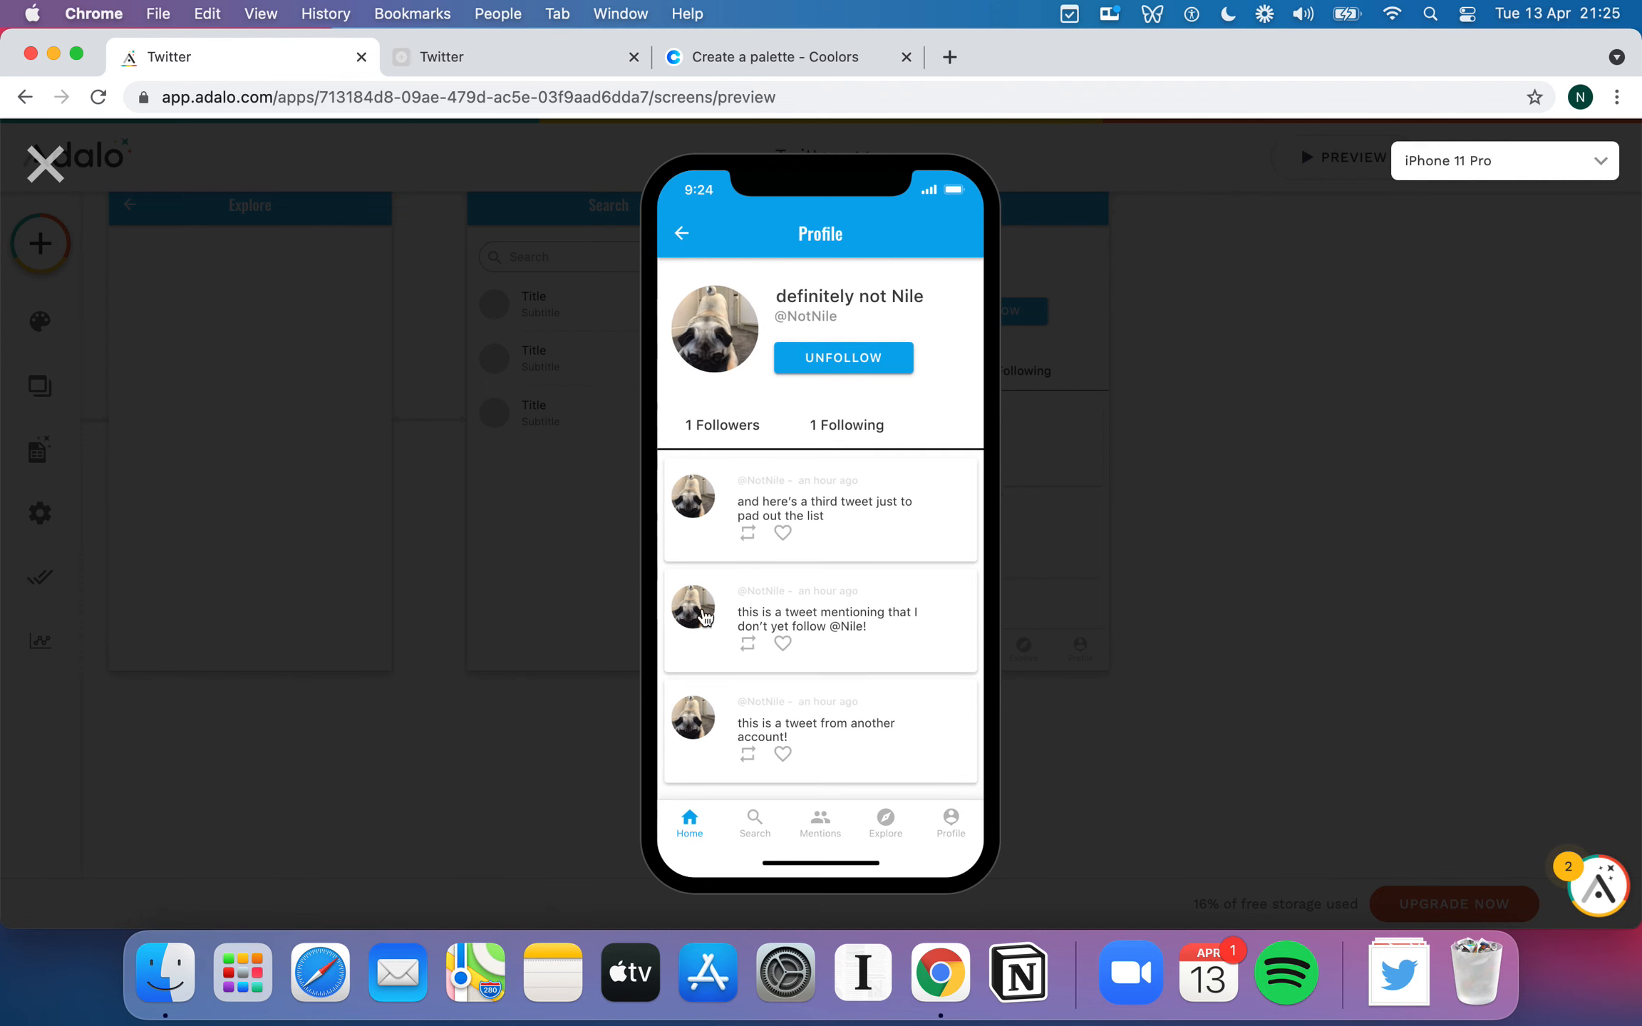
pyautogui.click(45, 164)
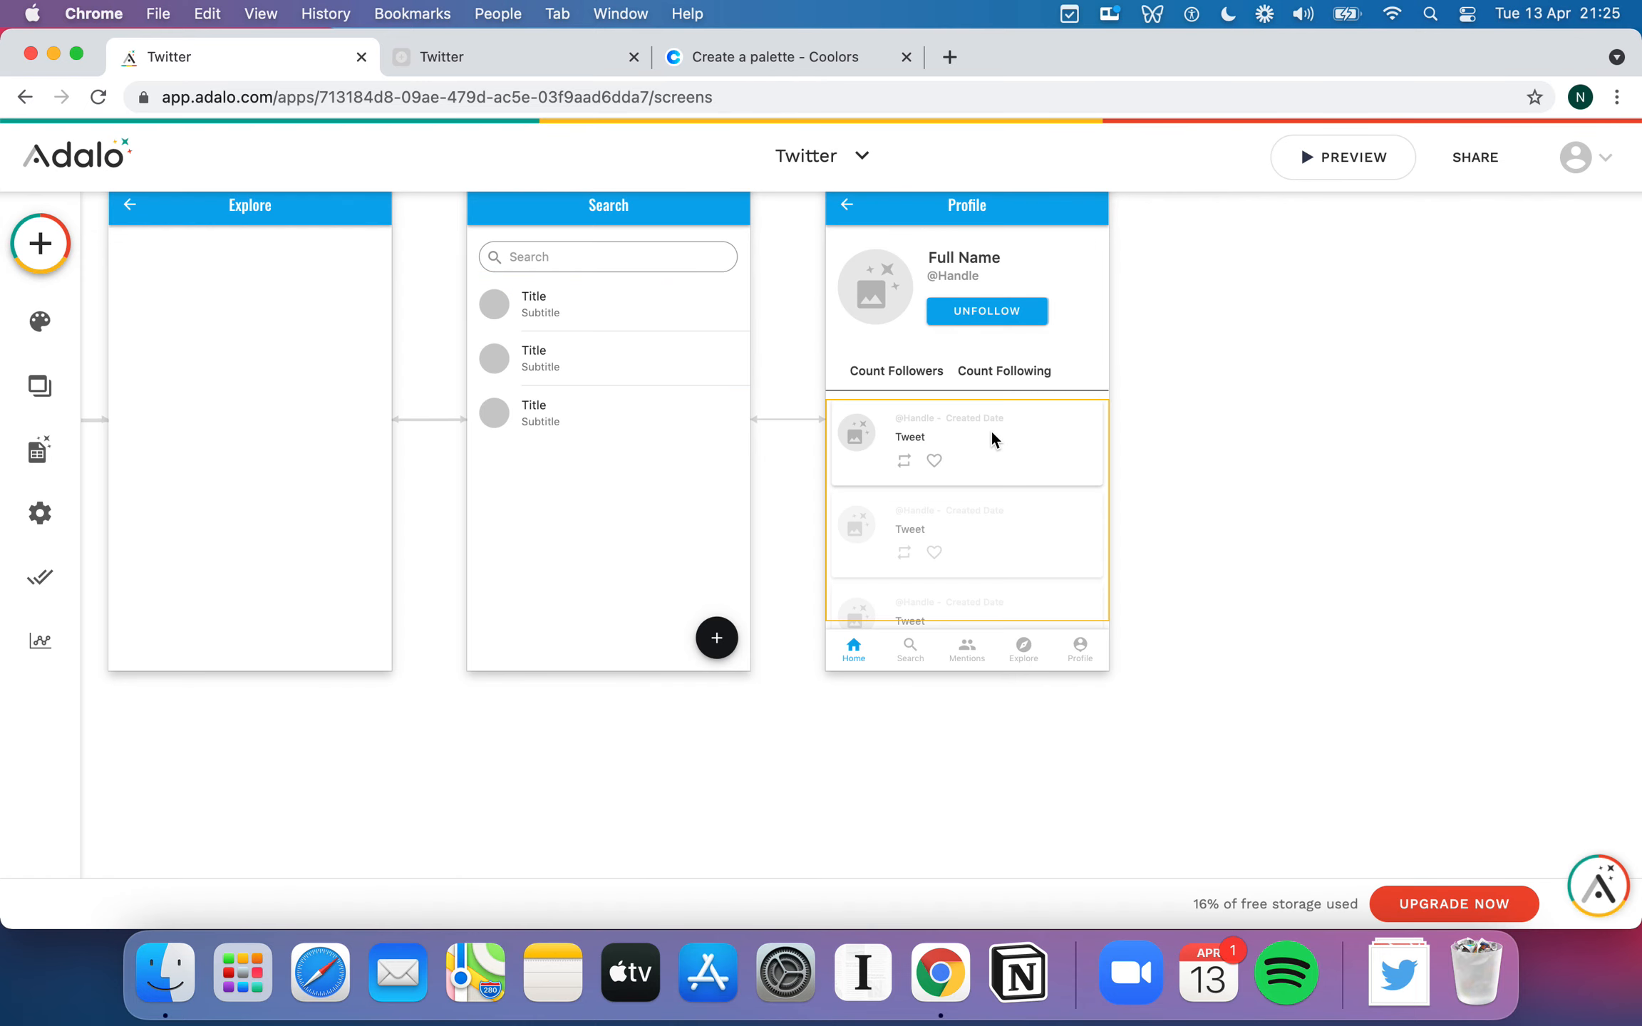
# - Examine the fields of the Setup screen's form and the visible fields that can be added
pyautogui.hscroll(-15, 991, 429)
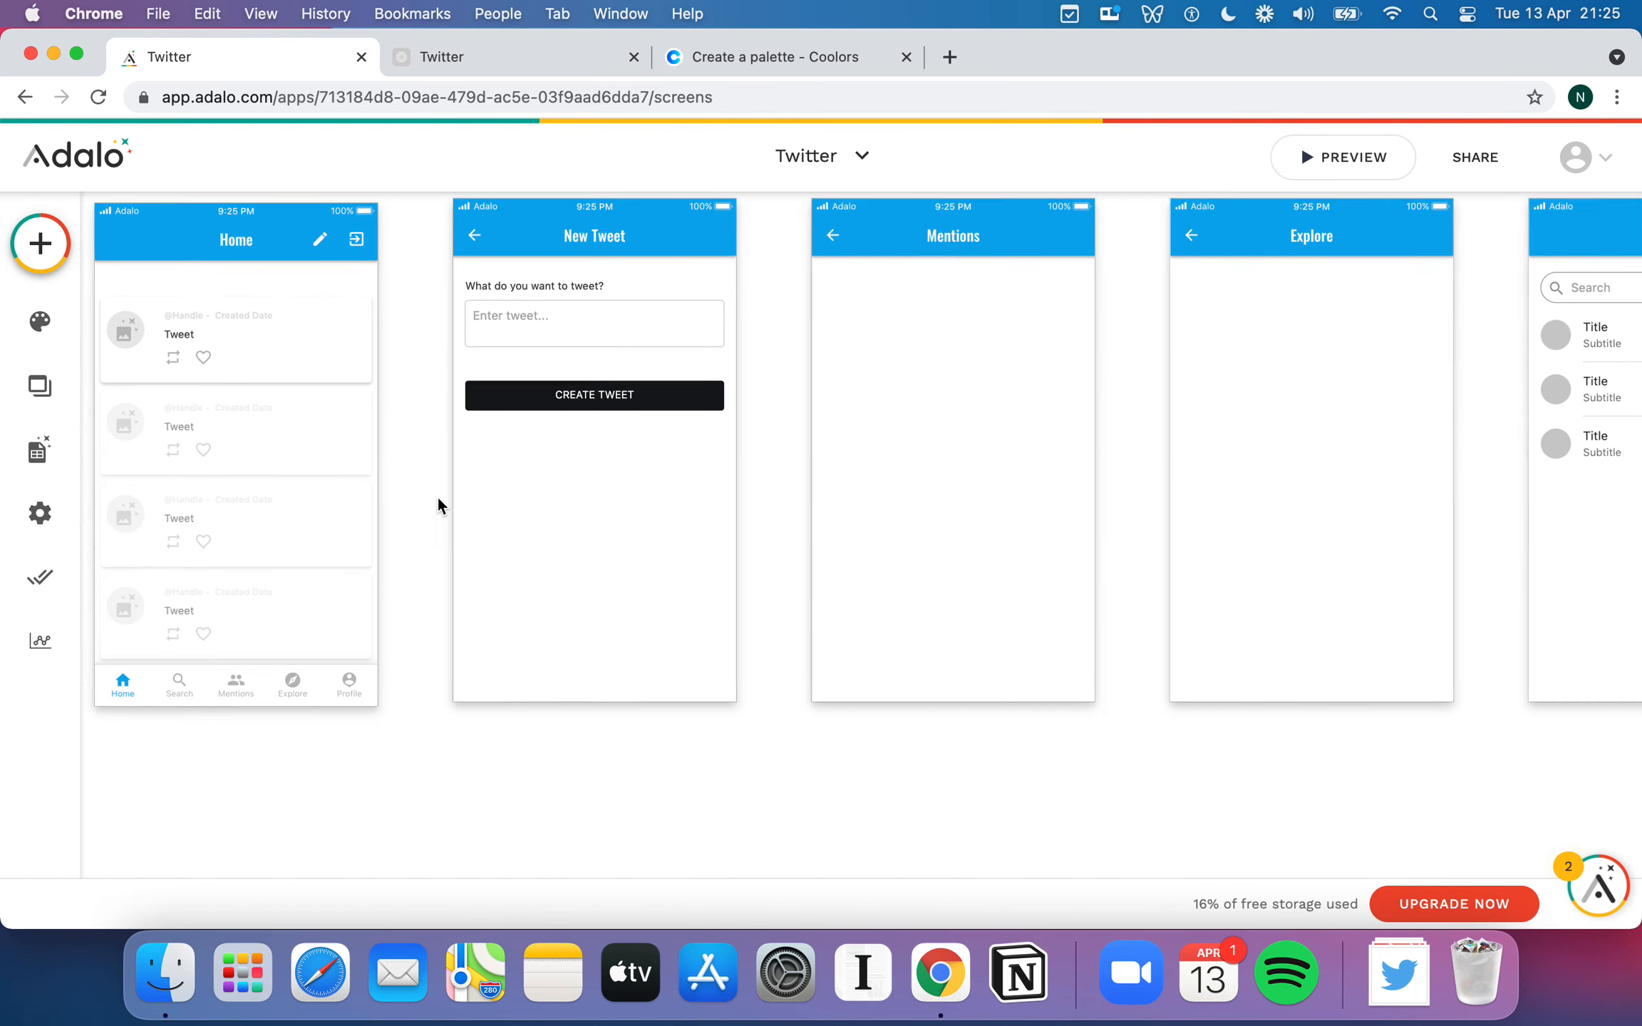
pyautogui.hscroll(-6, 437, 496)
pyautogui.scroll(-5, 410, 494)
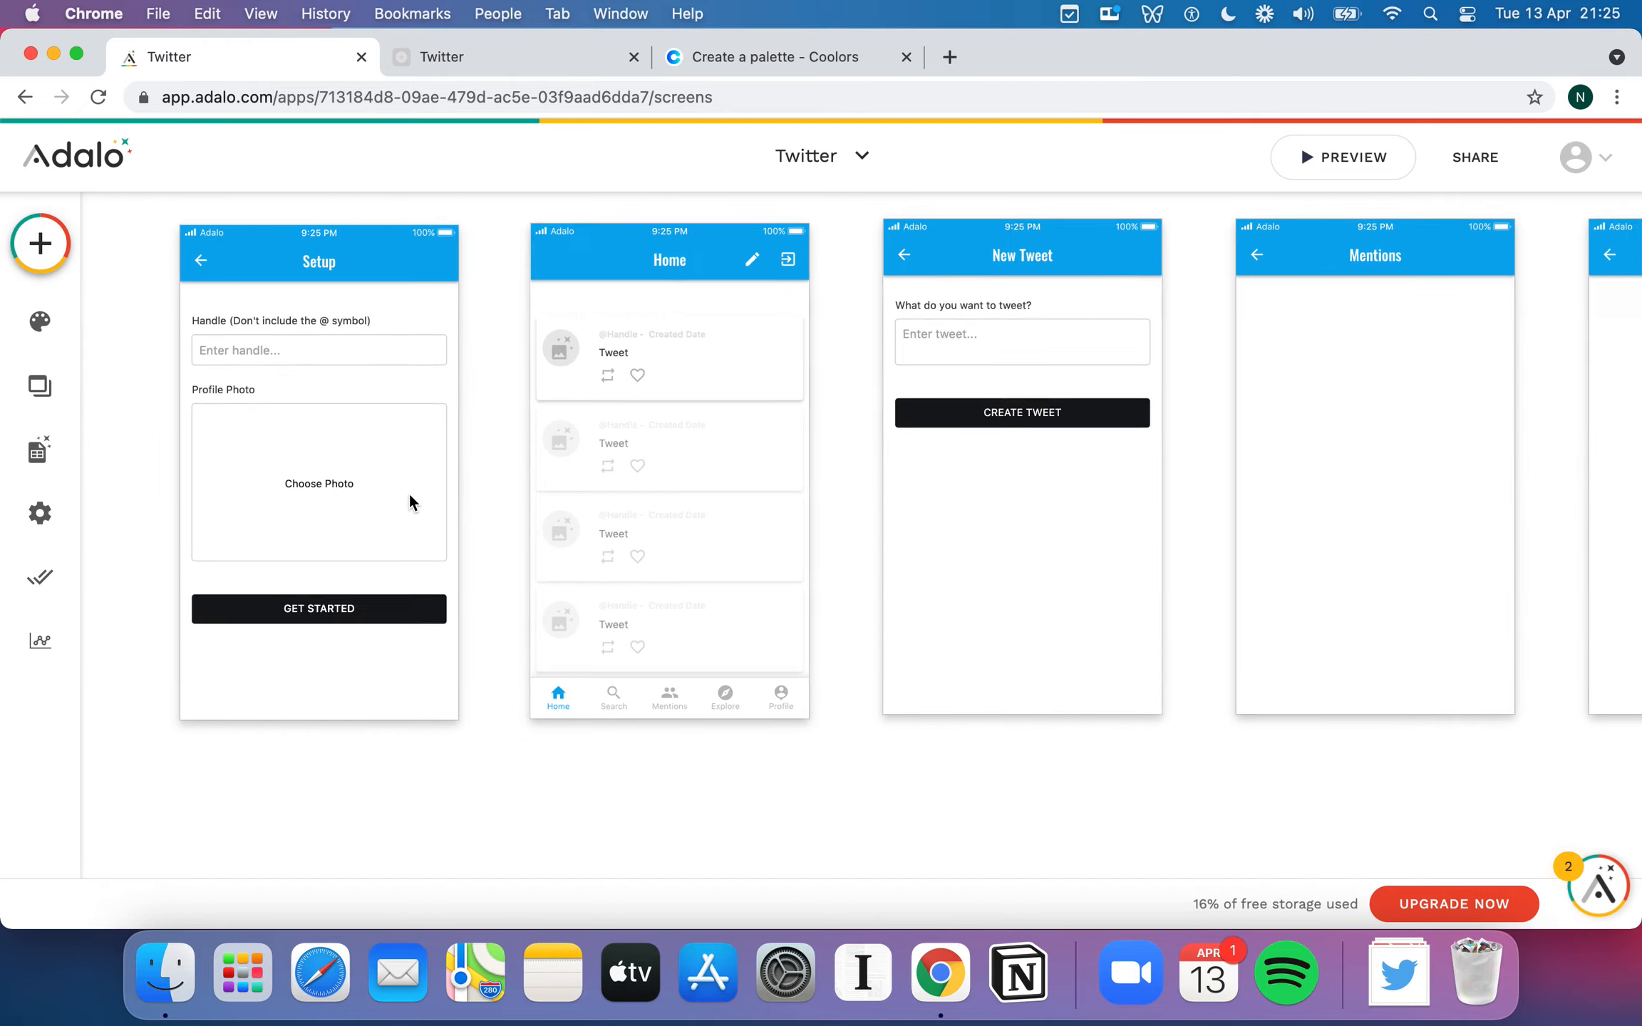
pyautogui.click(410, 494)
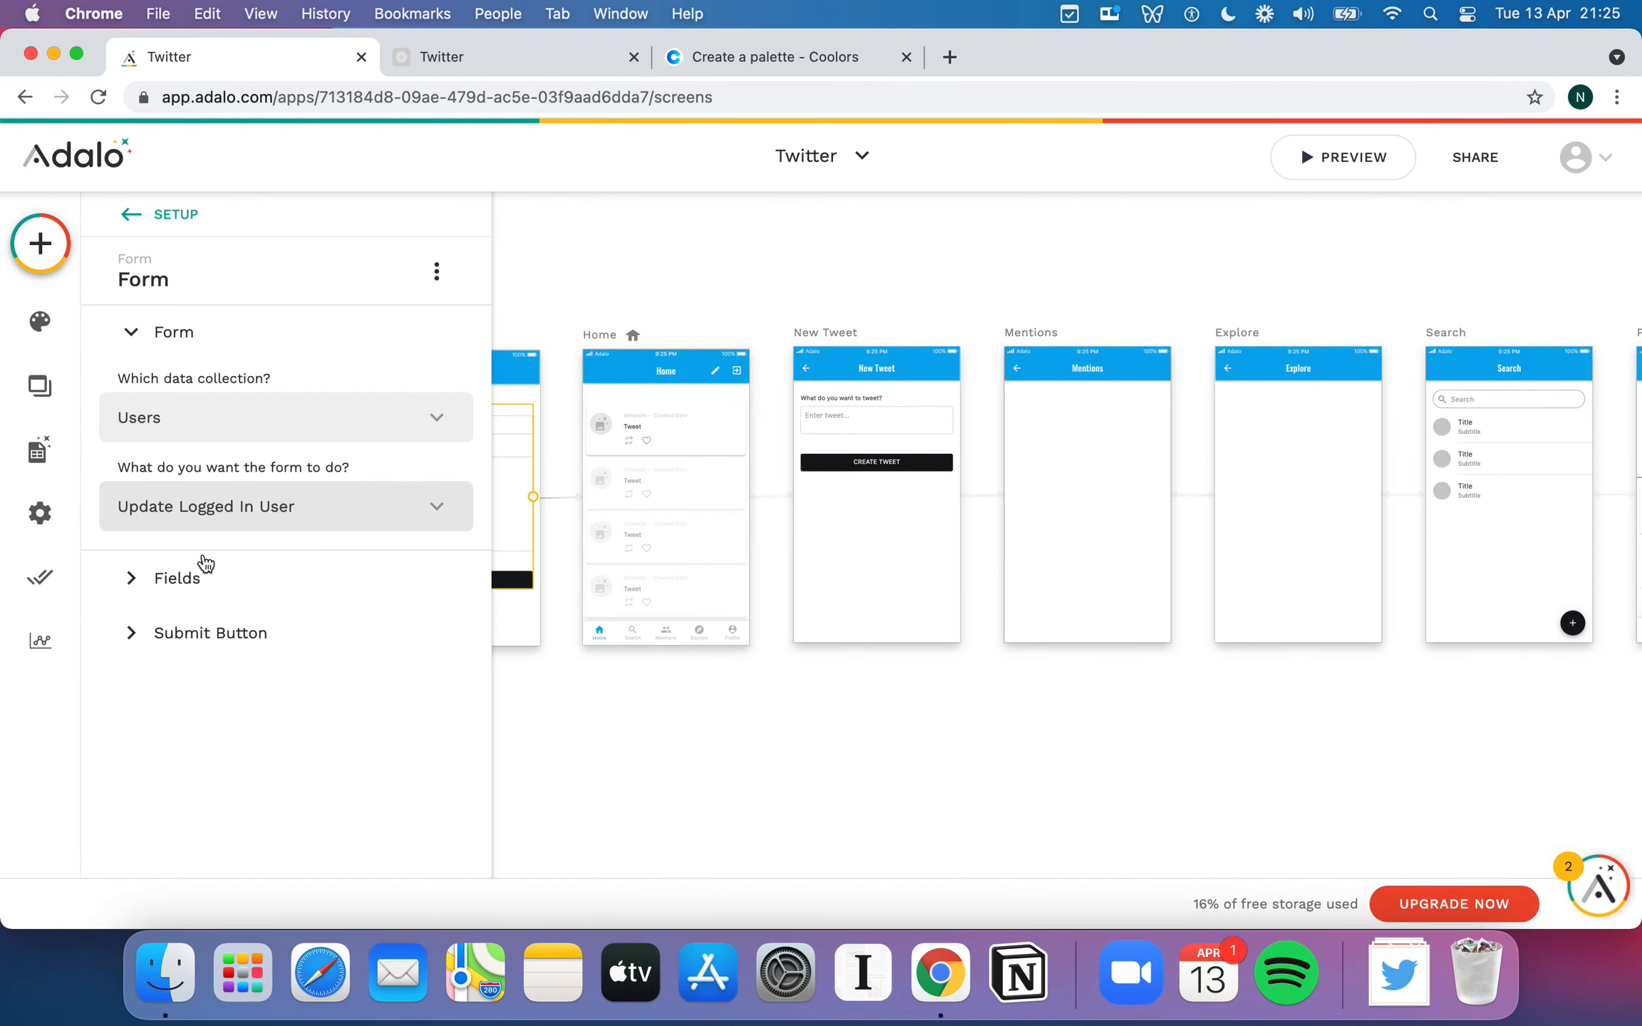
pyautogui.click(204, 569)
pyautogui.scroll(-1, 285, 556)
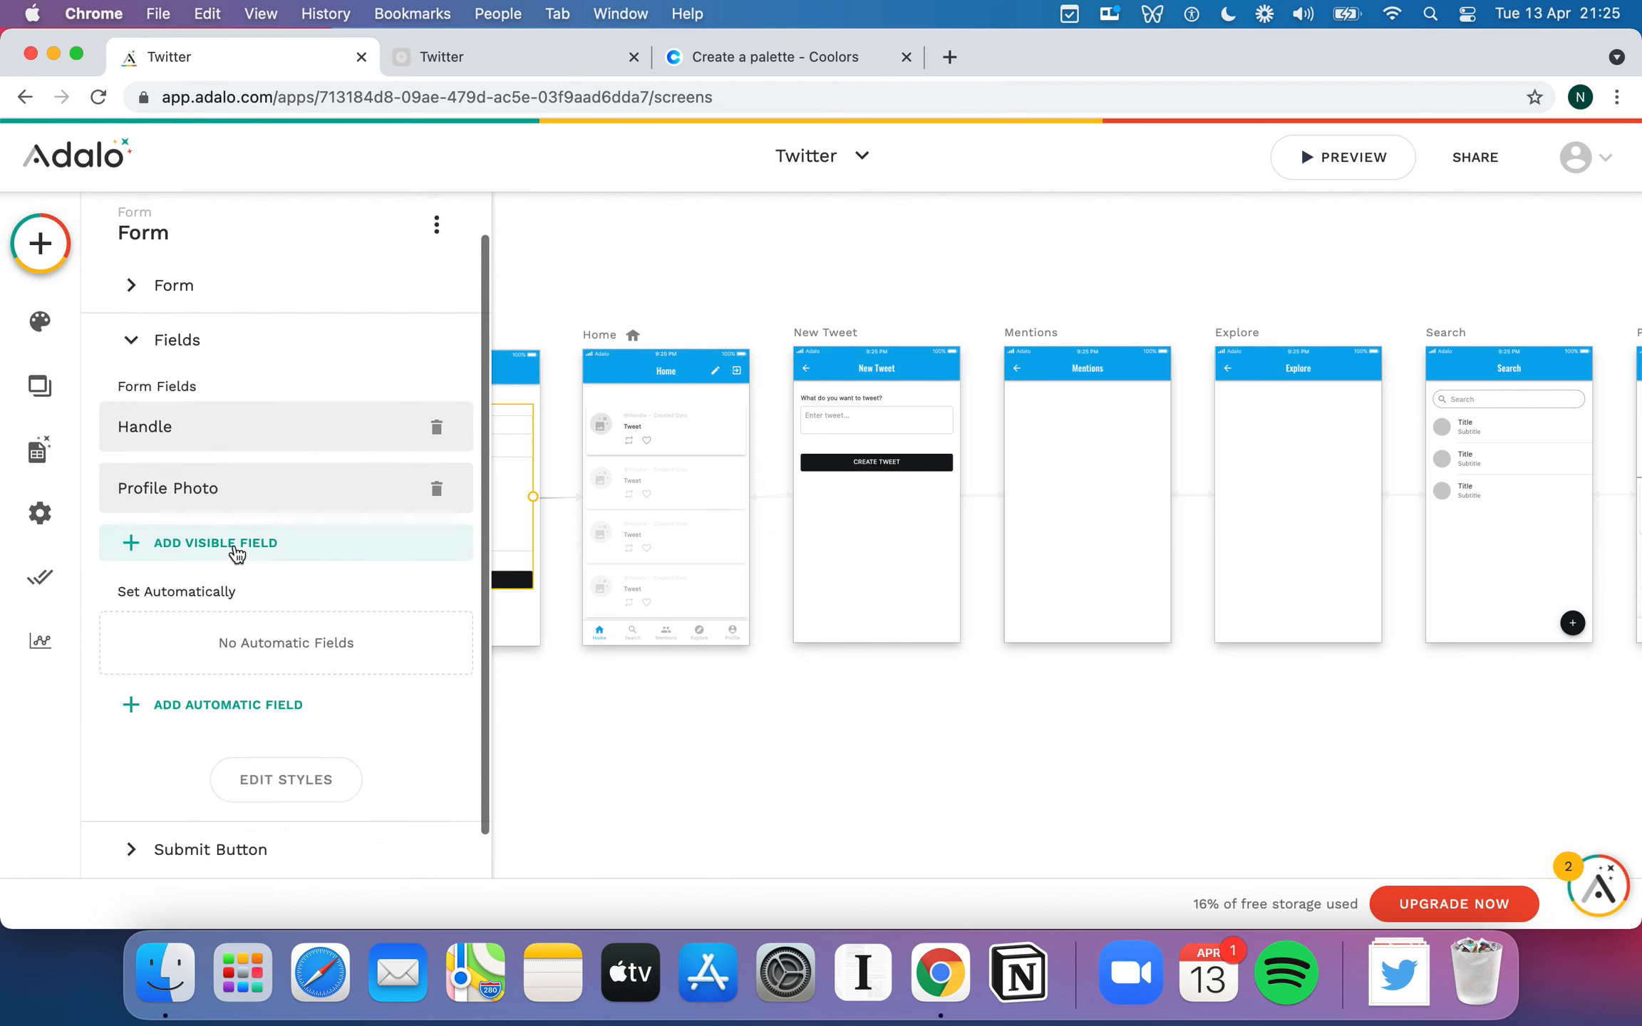
pyautogui.click(237, 544)
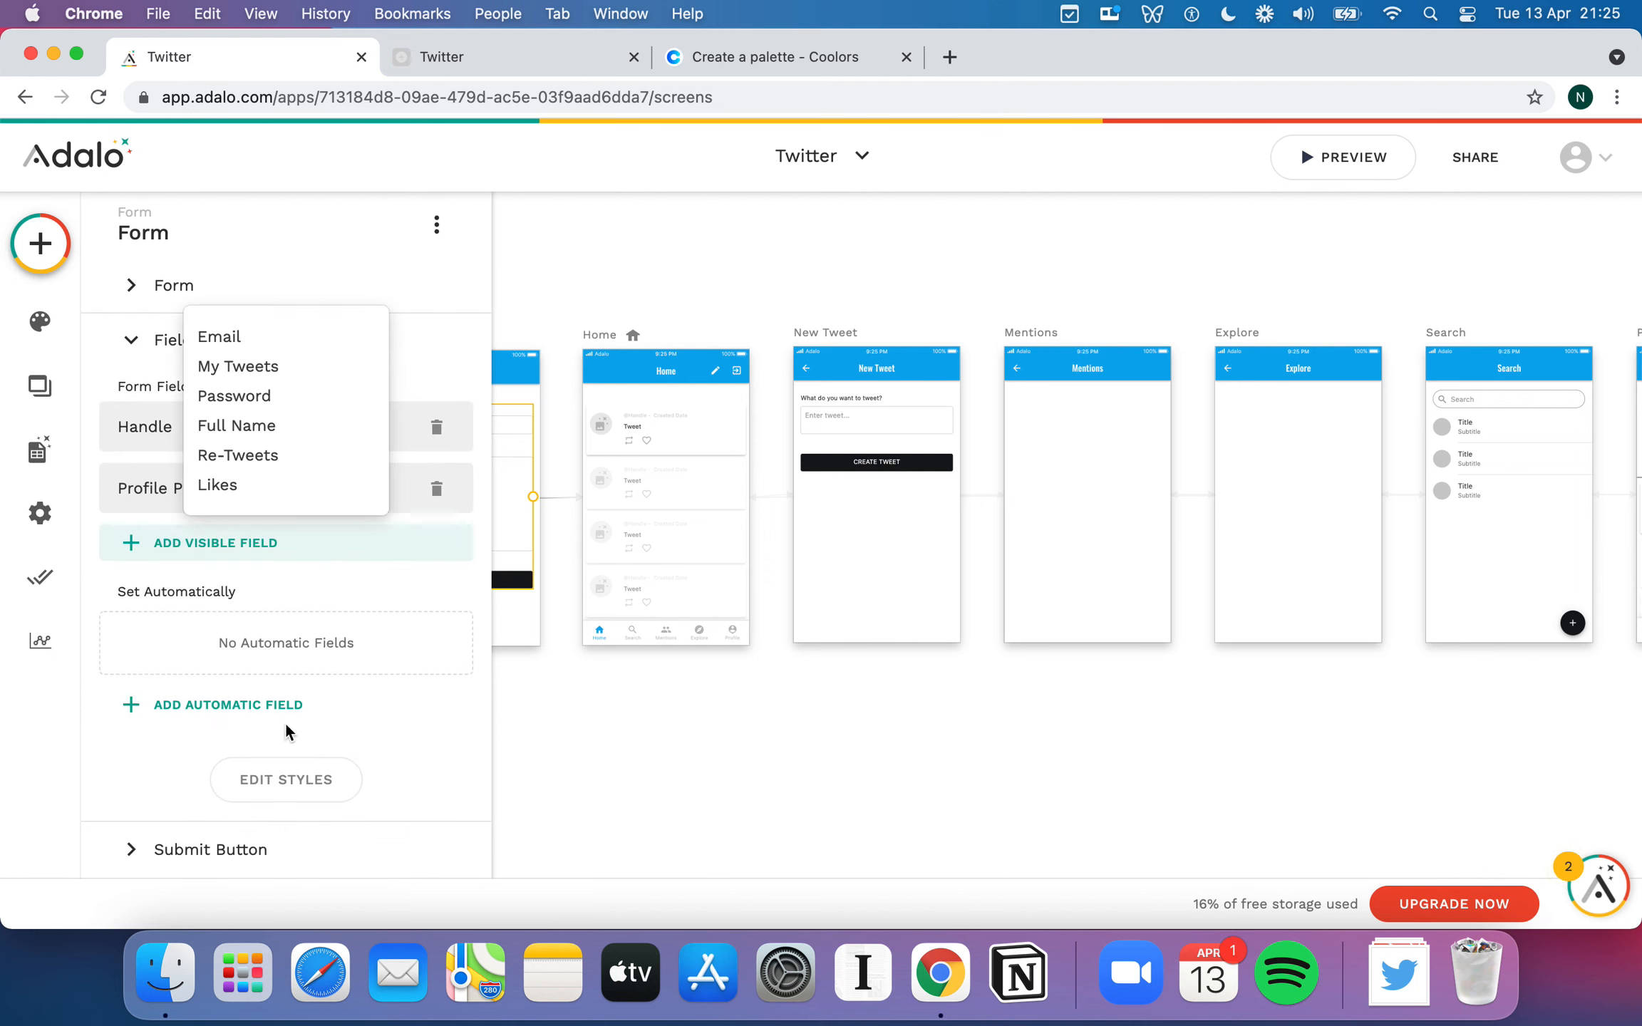
pyautogui.click(450, 740)
pyautogui.scroll(-1, 451, 740)
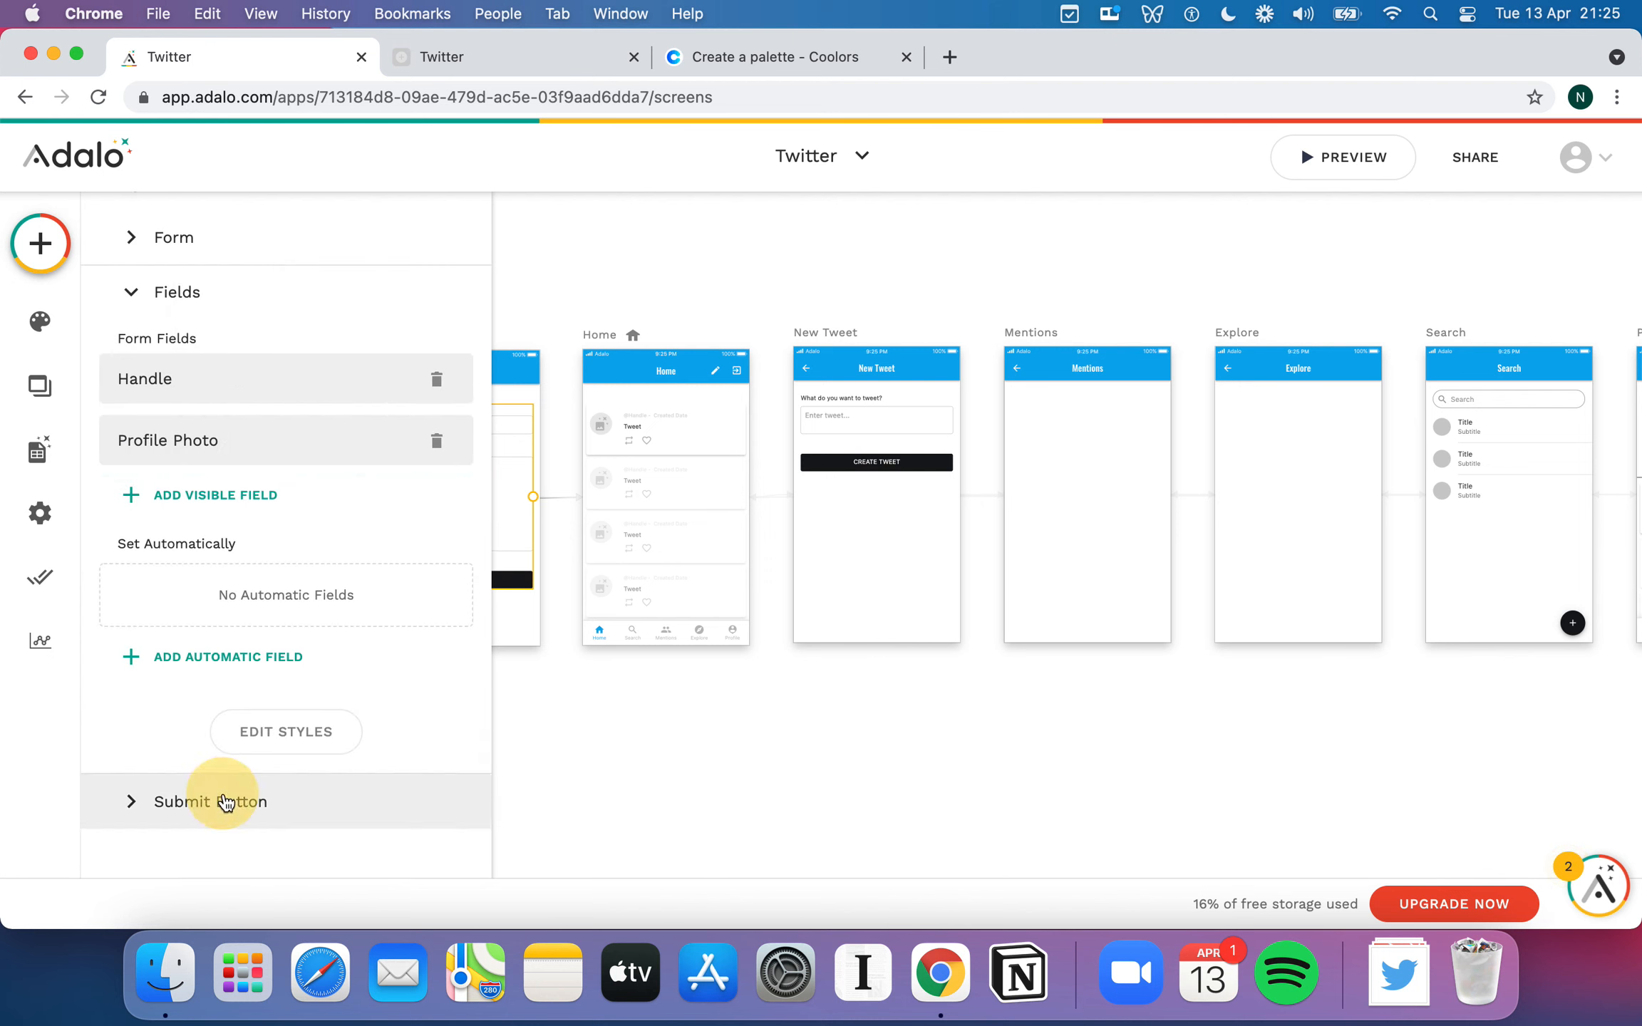
# - In the second Update User action of the Get Started submit button, set Followers to add the Logged In User
pyautogui.click(225, 803)
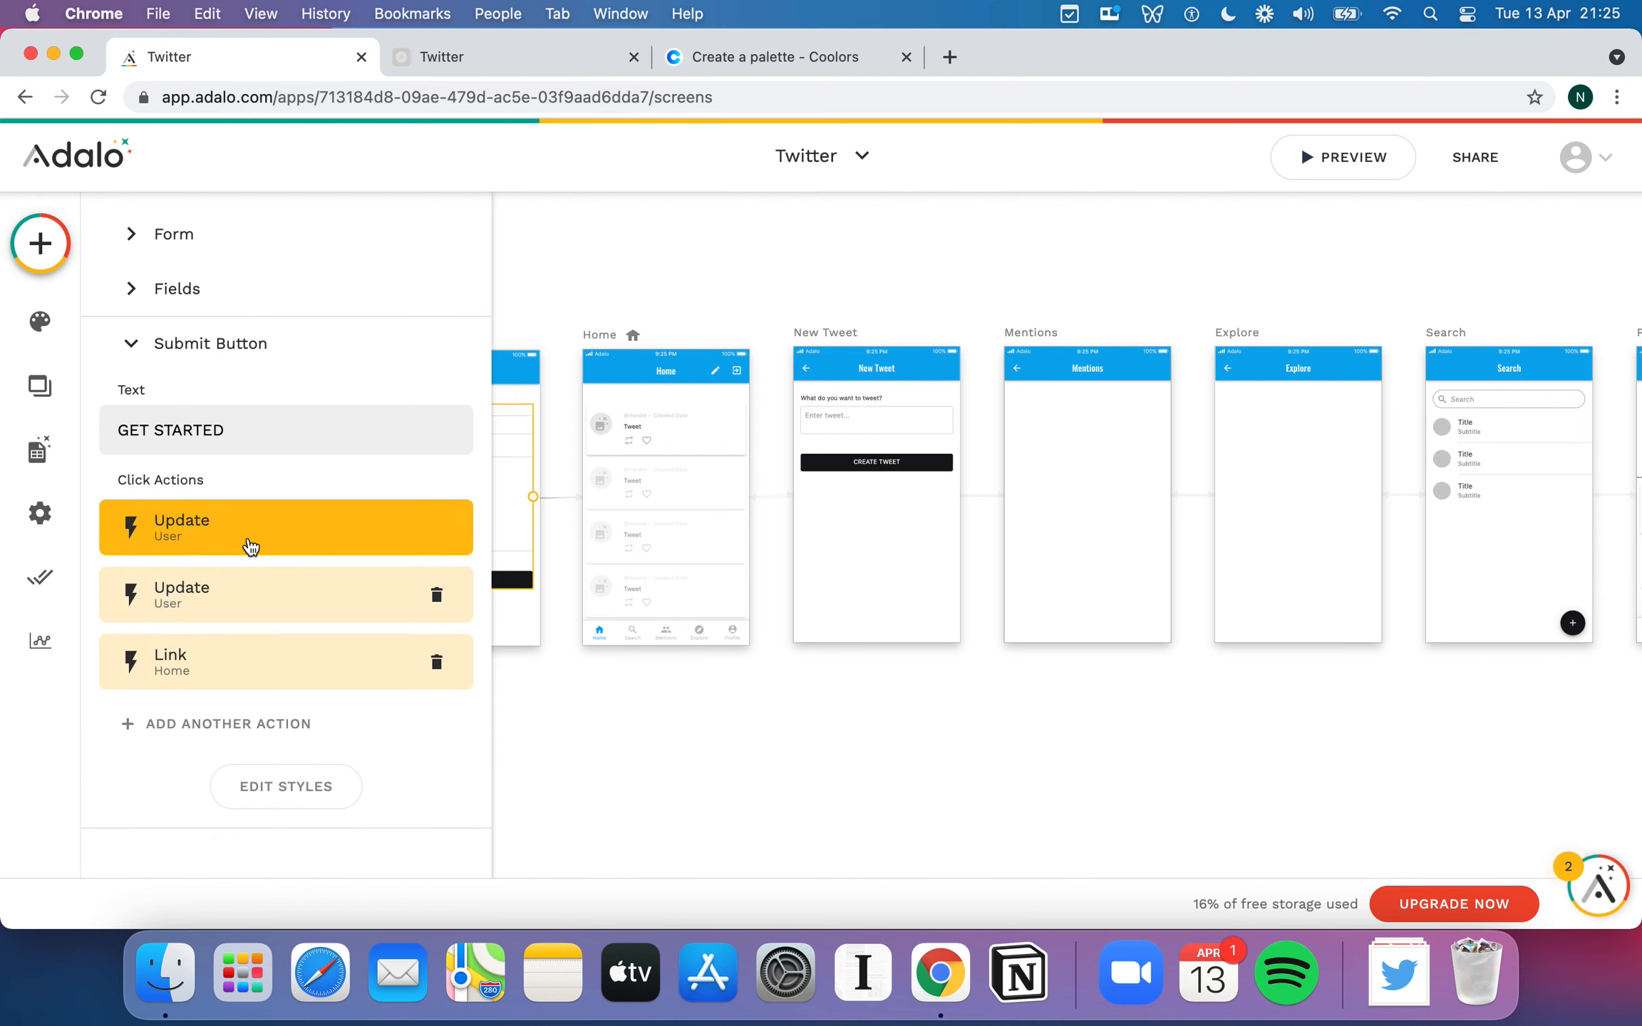
pyautogui.click(250, 590)
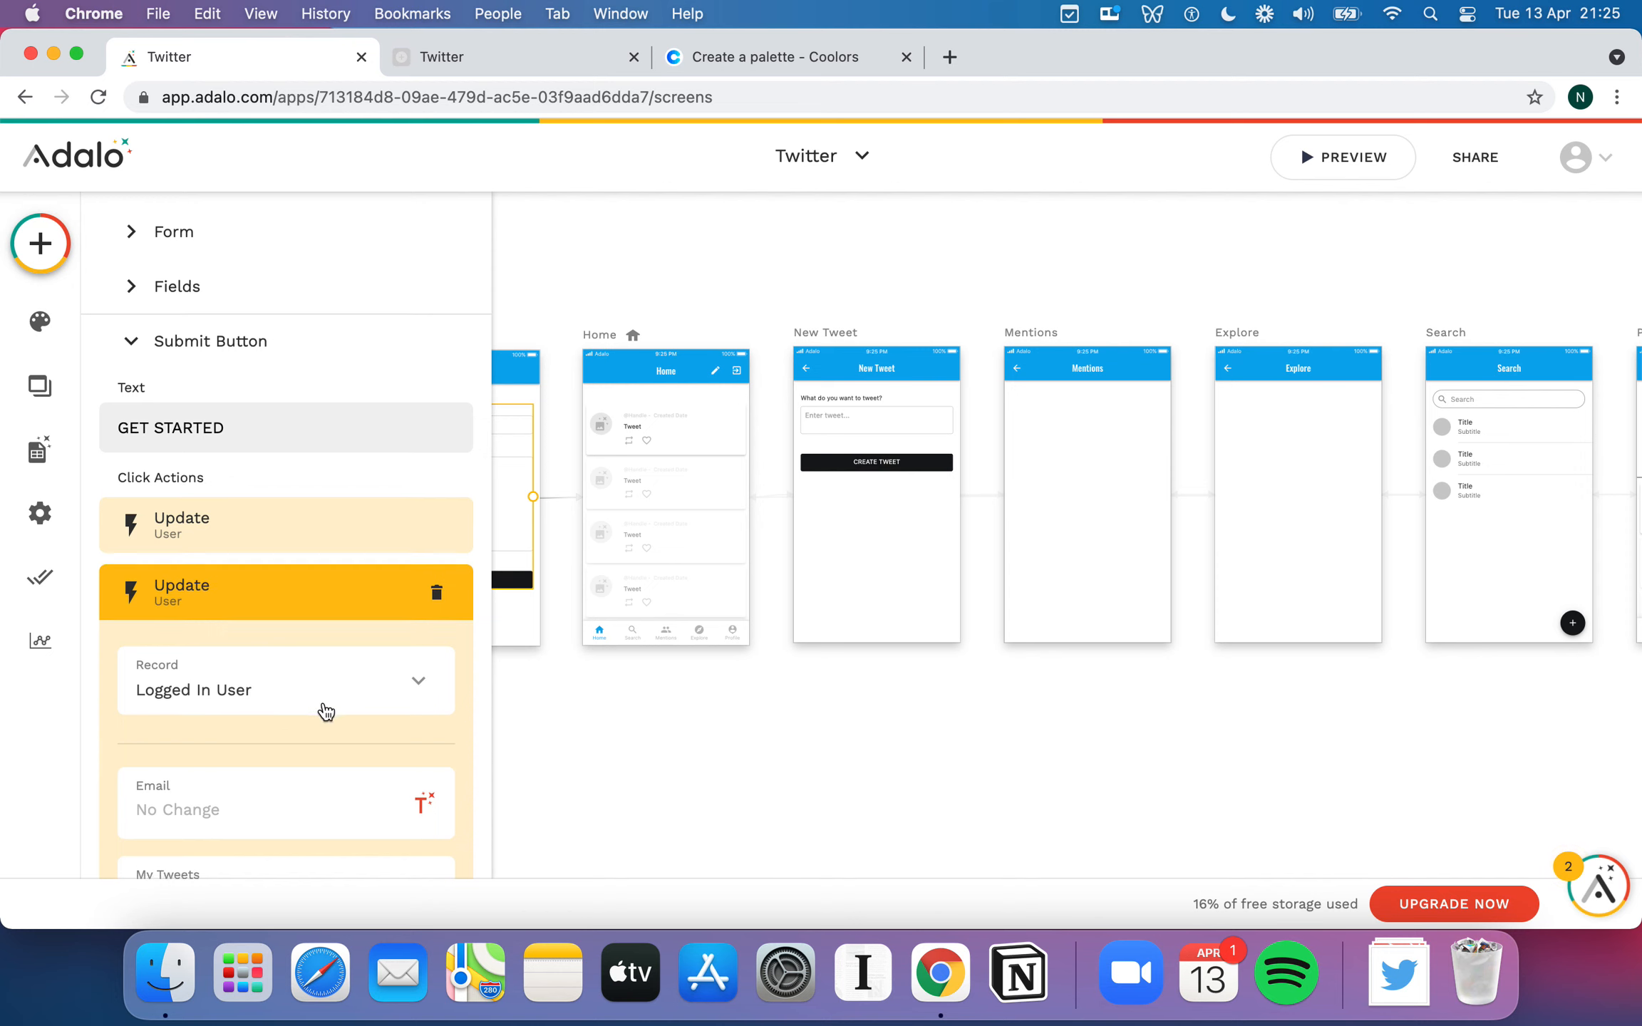
pyautogui.scroll(-10, 326, 711)
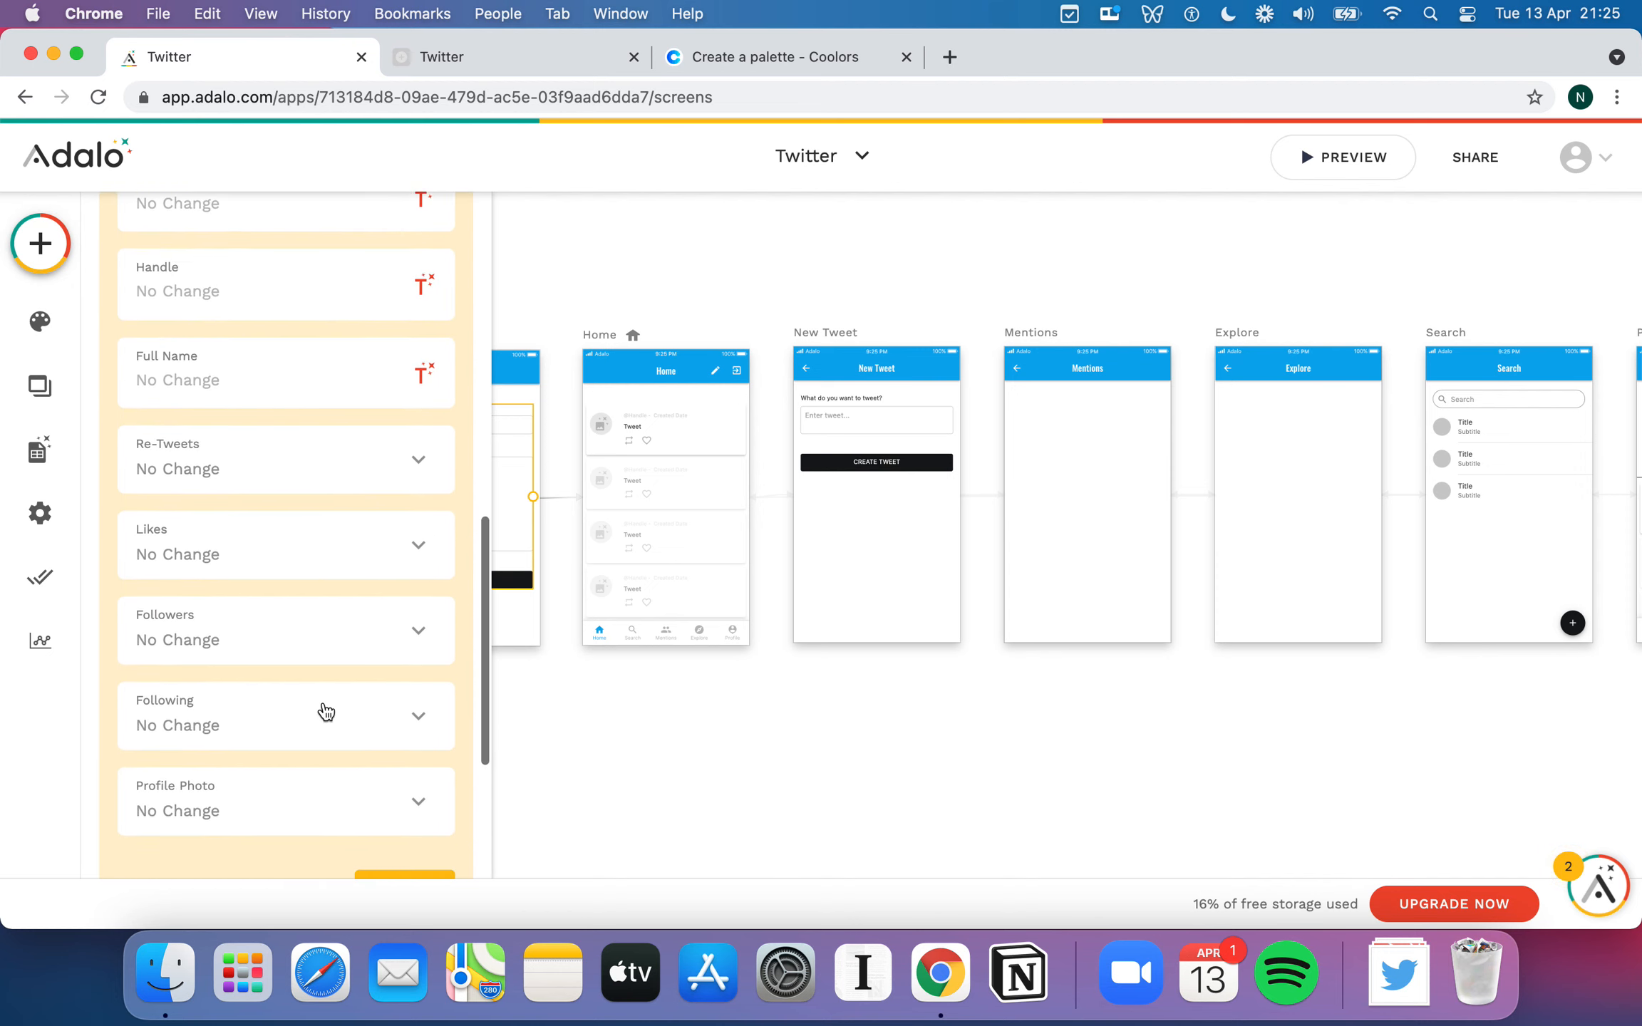
pyautogui.scroll(-3, 326, 712)
pyautogui.scroll(4, 324, 709)
pyautogui.scroll(-2, 324, 709)
pyautogui.scroll(1, 323, 711)
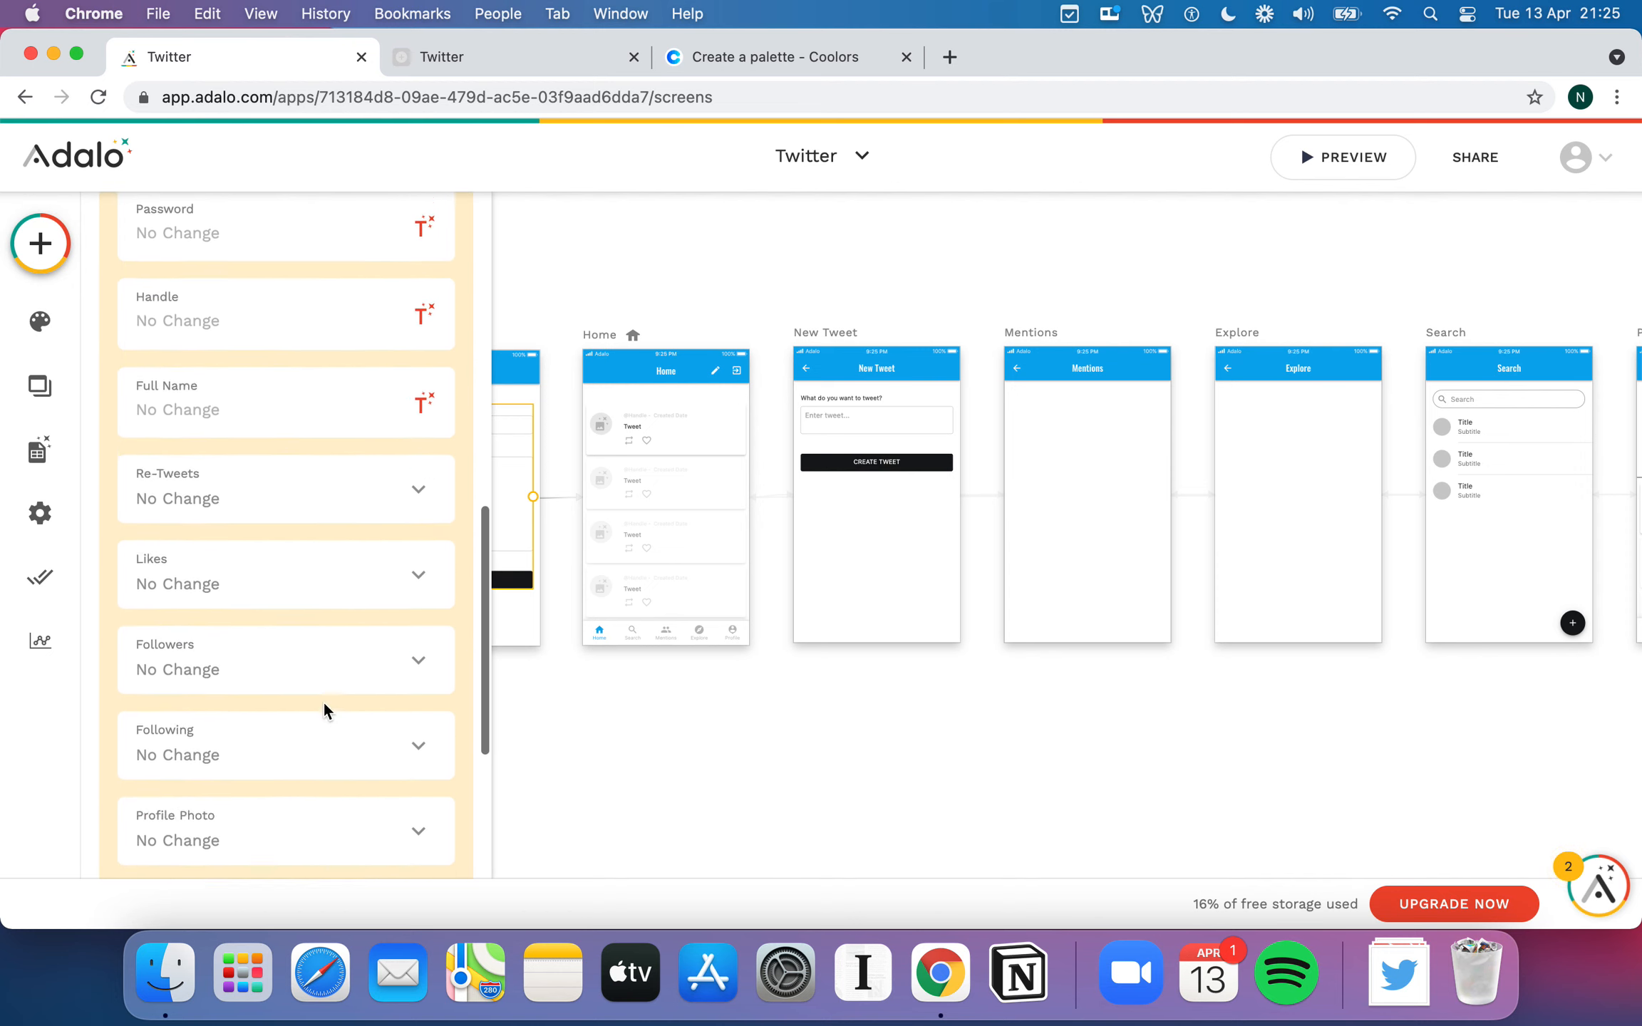
pyautogui.scroll(-5, 323, 701)
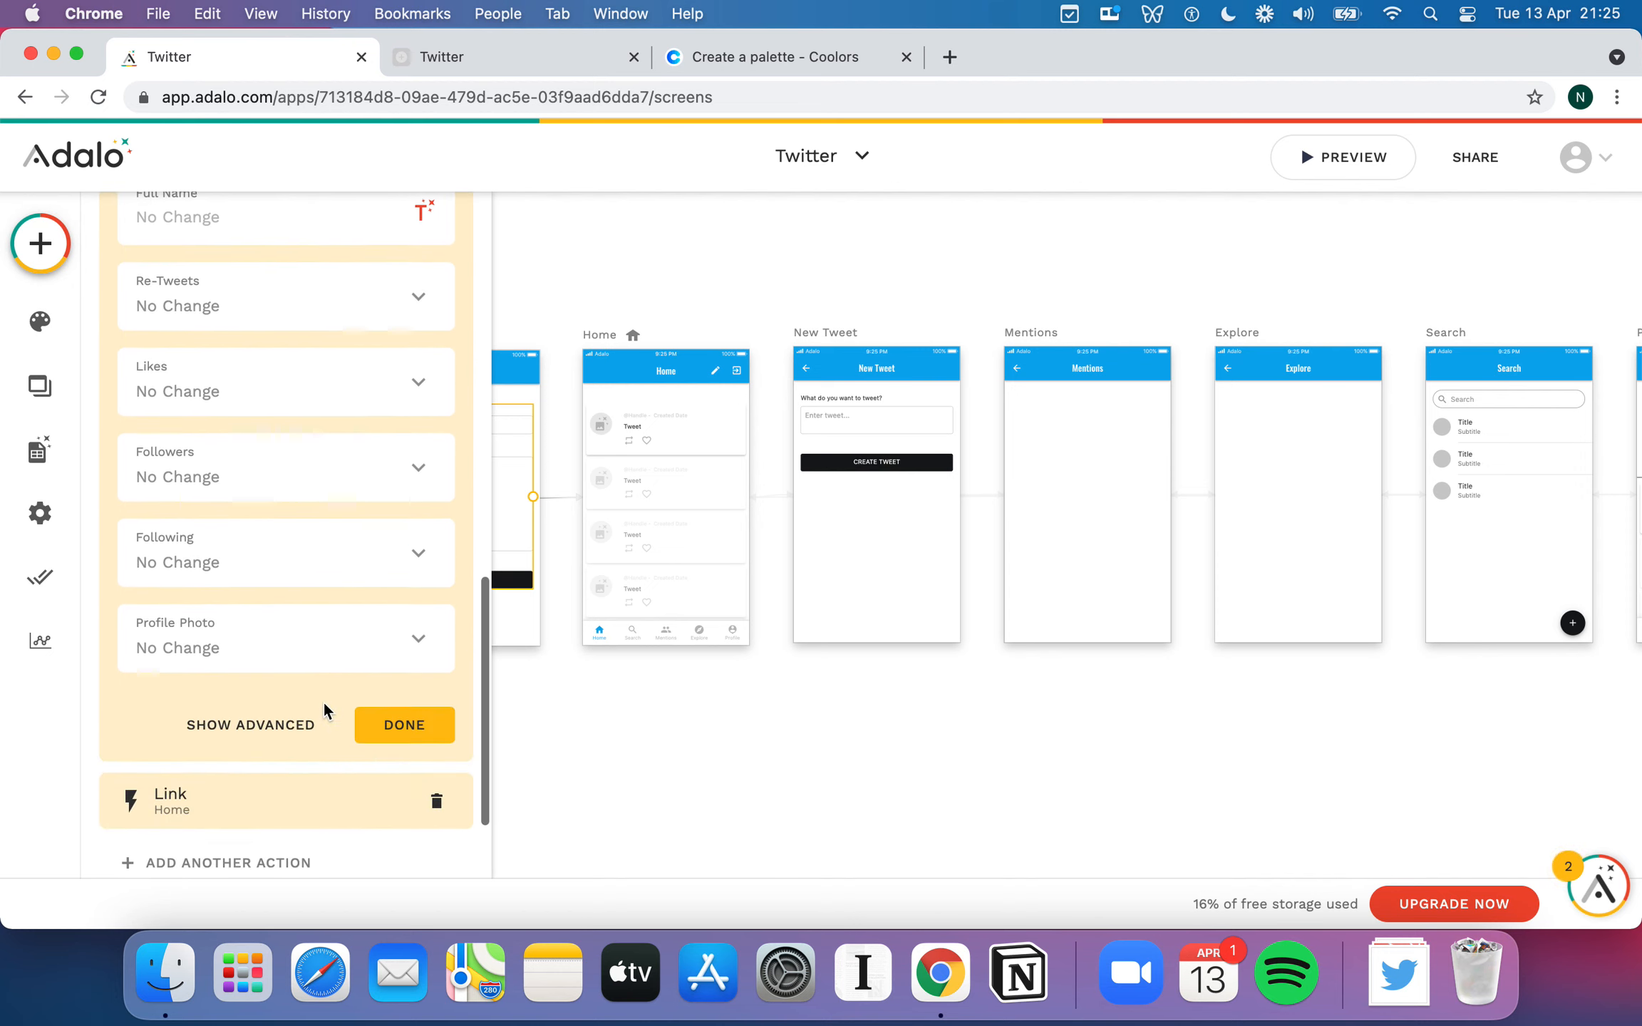
pyautogui.click(222, 485)
pyautogui.moveTo(224, 534)
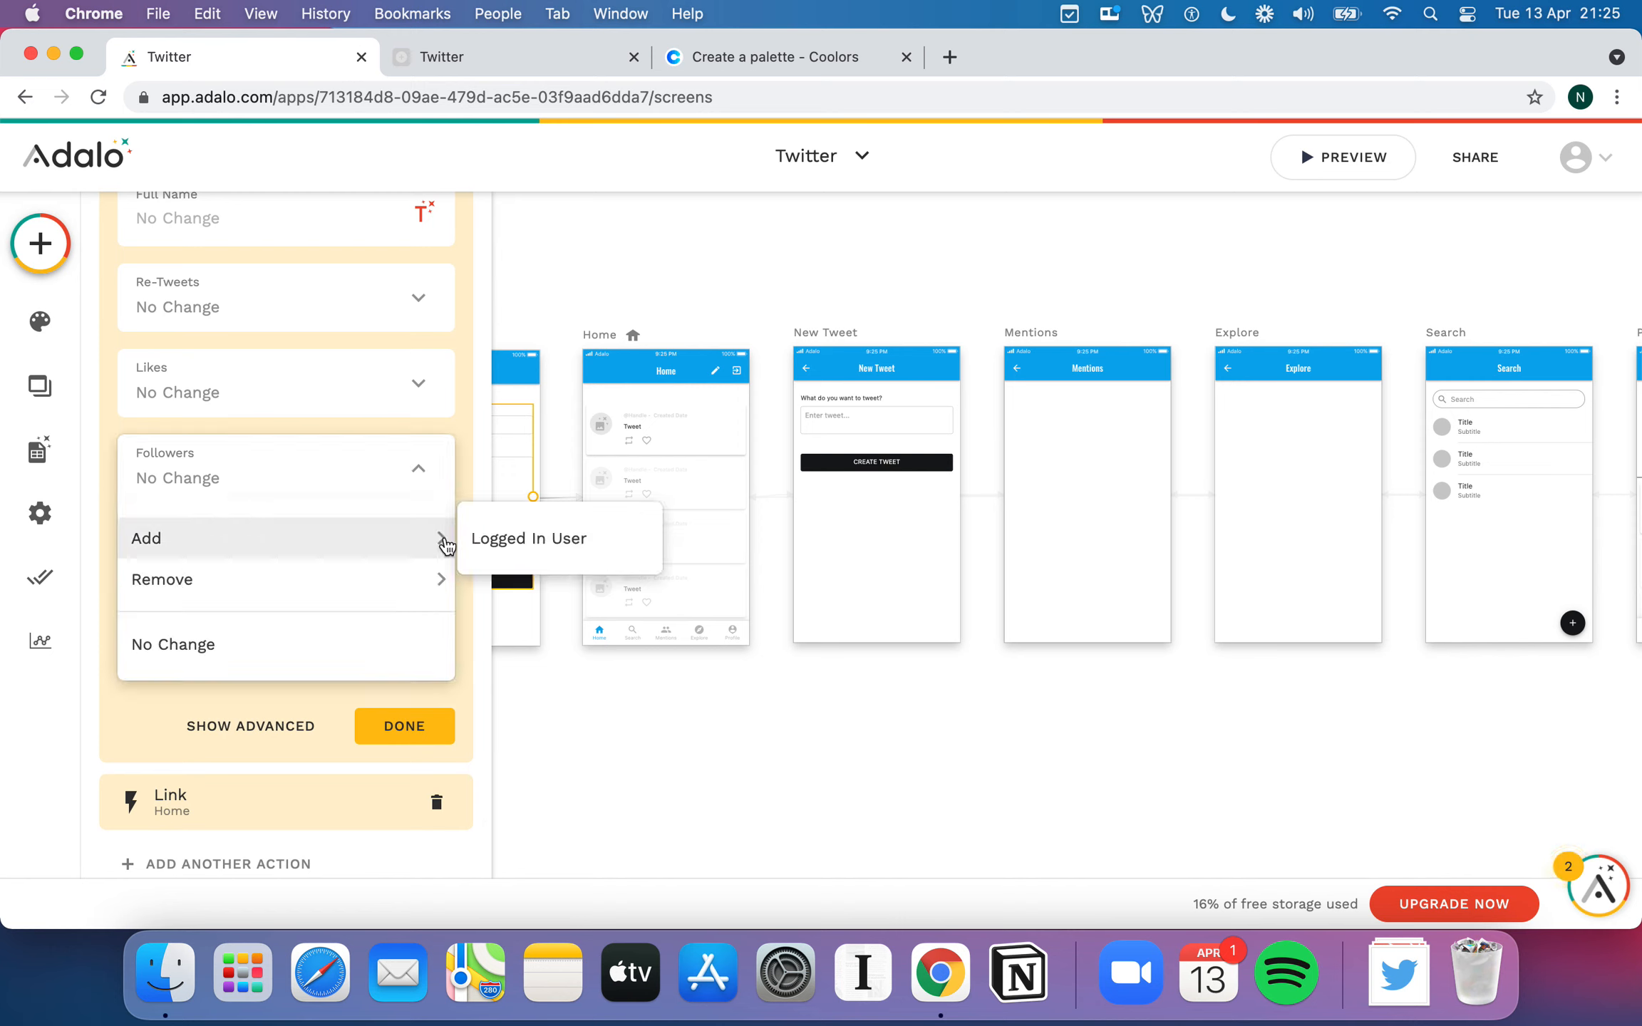
pyautogui.click(499, 539)
# - Set Following to add the Logged In User in the same Update User action and save the action
pyautogui.click(238, 561)
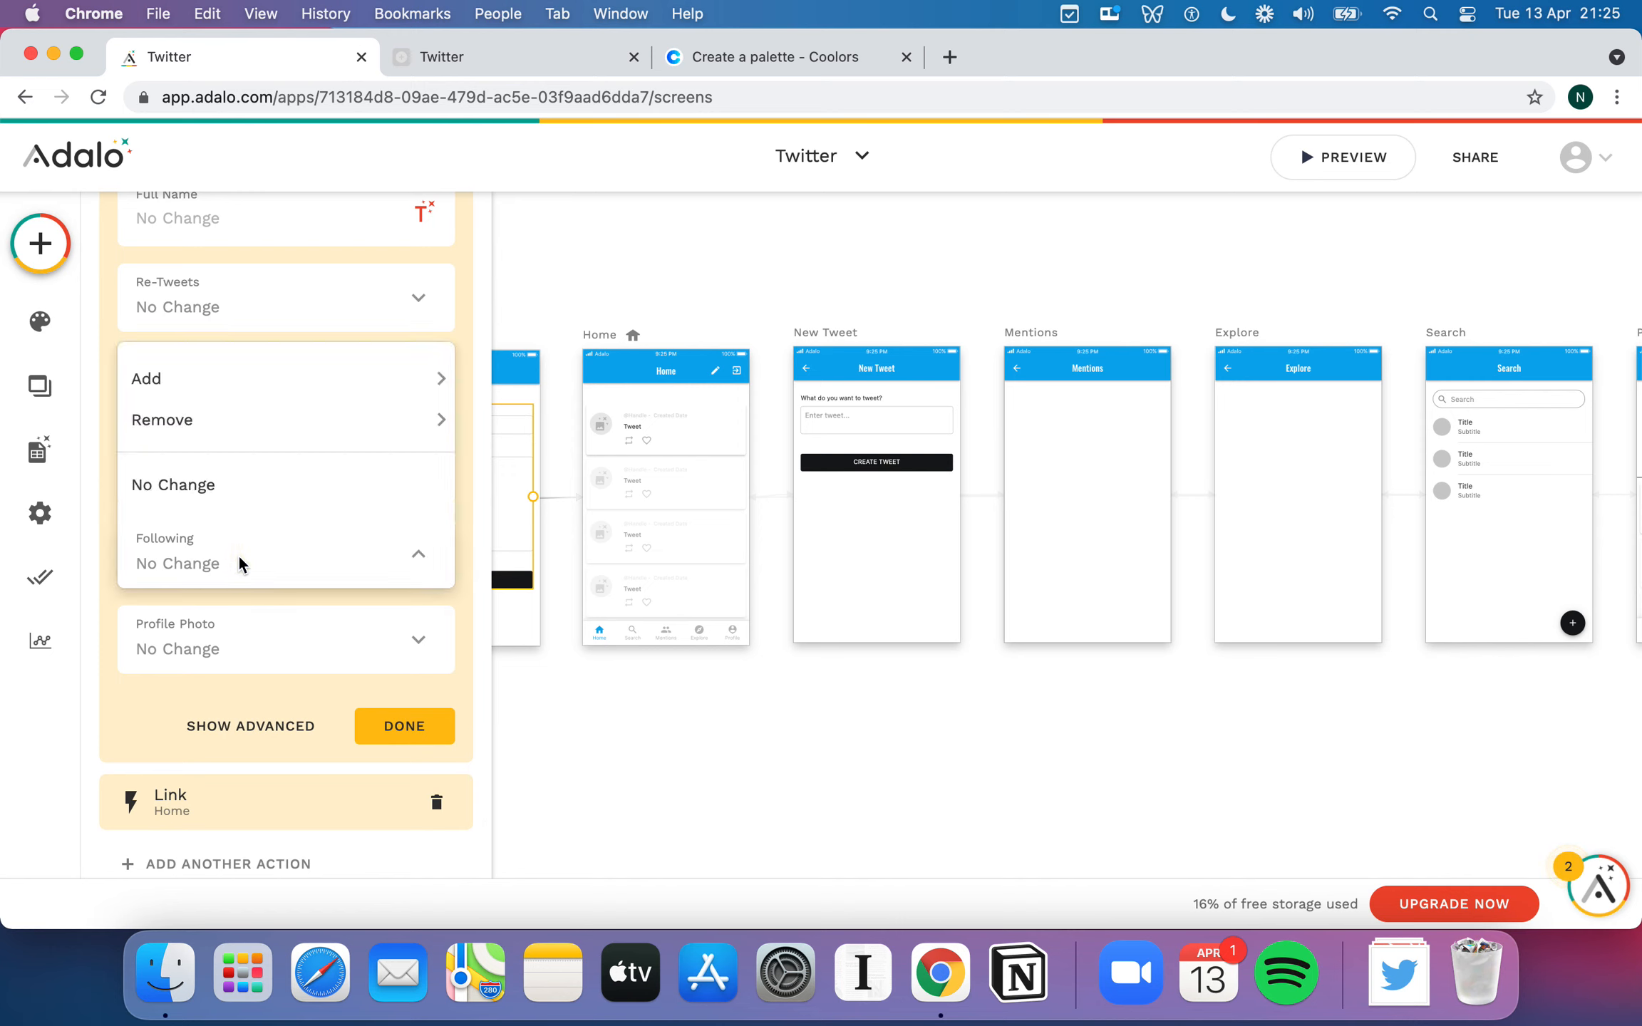
pyautogui.moveTo(381, 392)
pyautogui.click(512, 378)
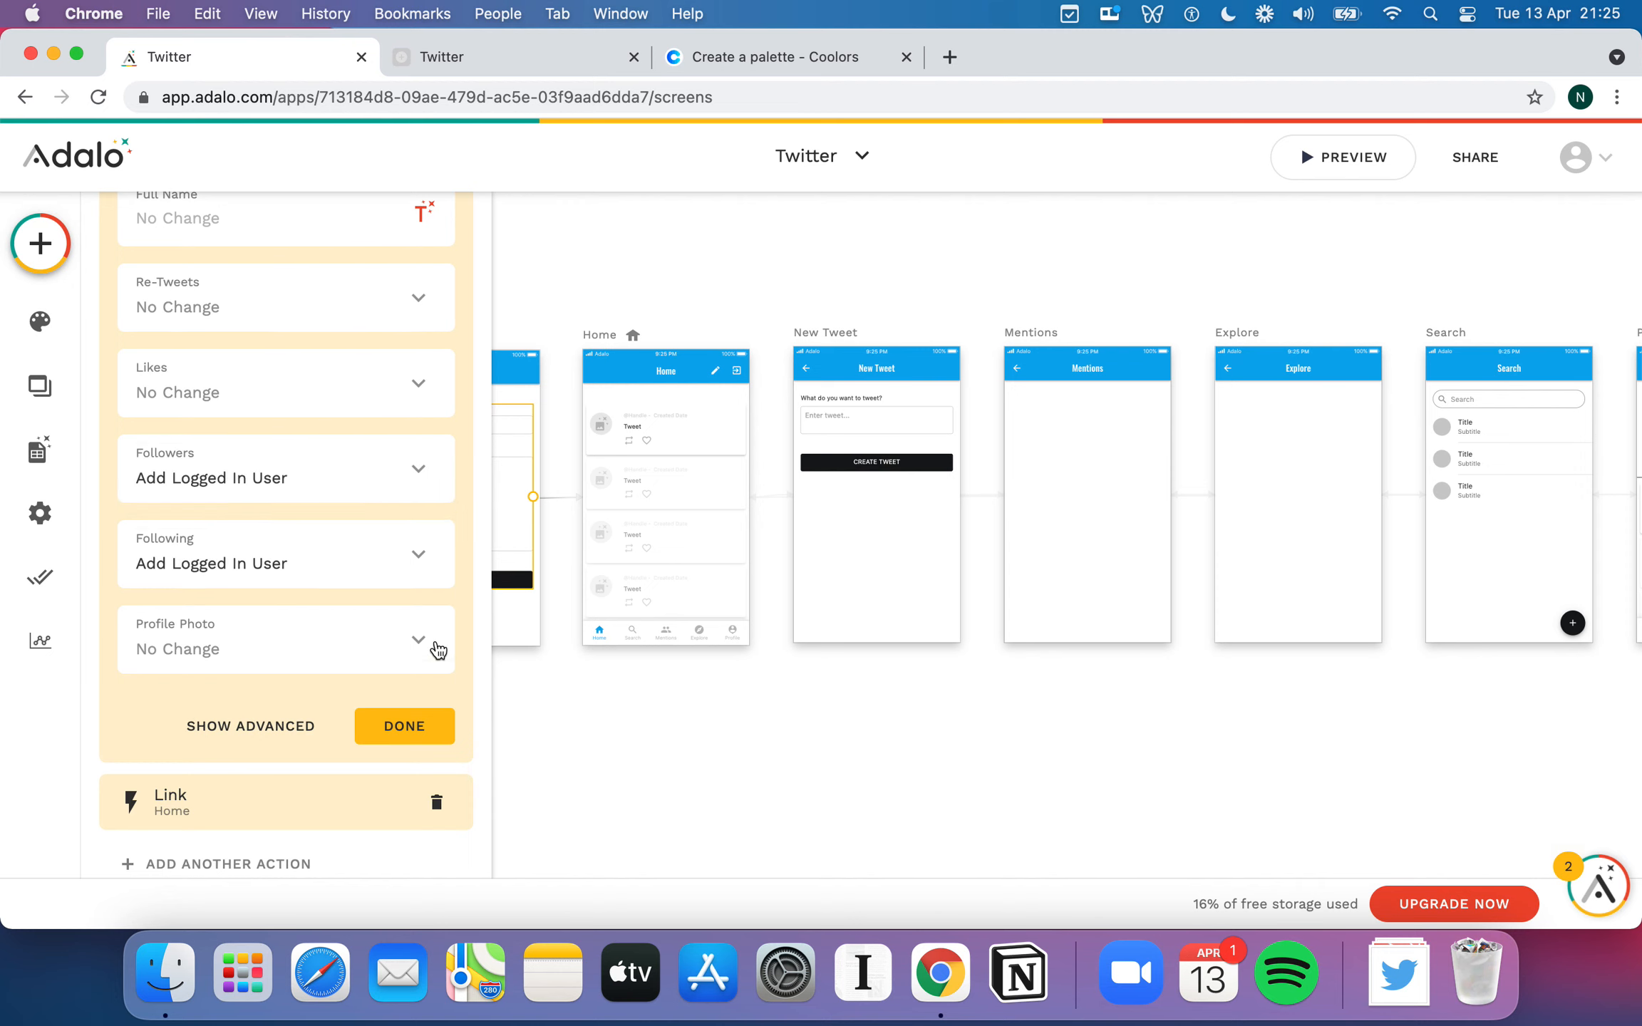
pyautogui.click(401, 728)
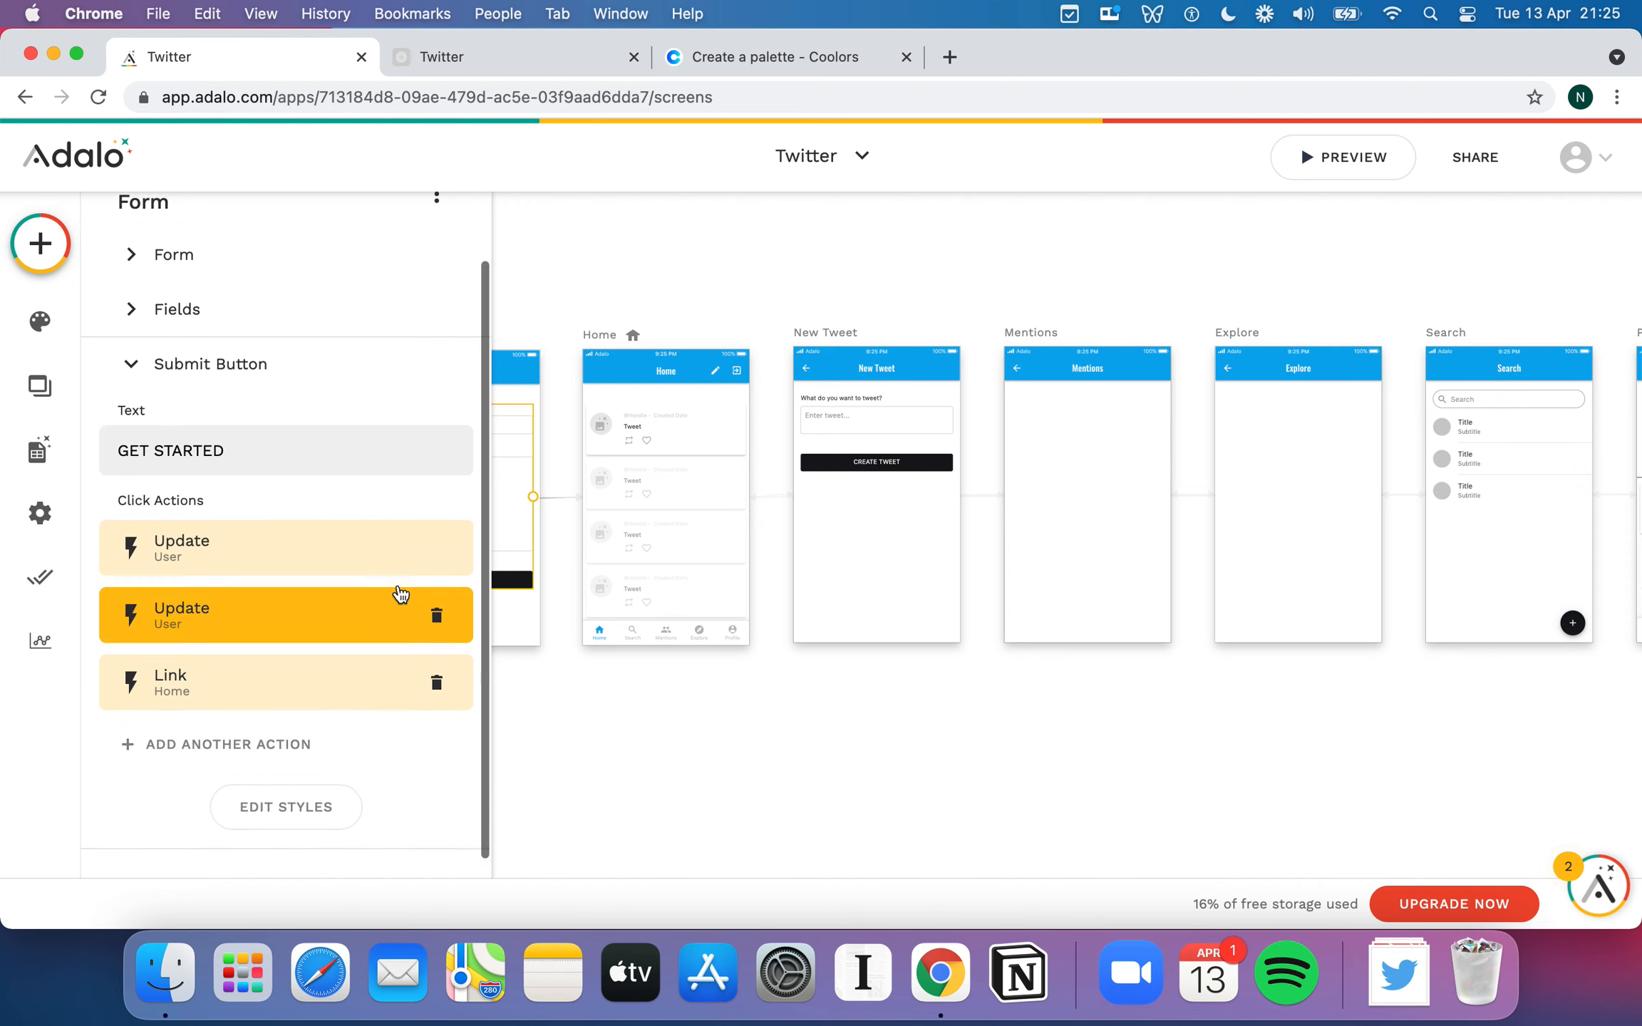
pyautogui.scroll(2, 345, 607)
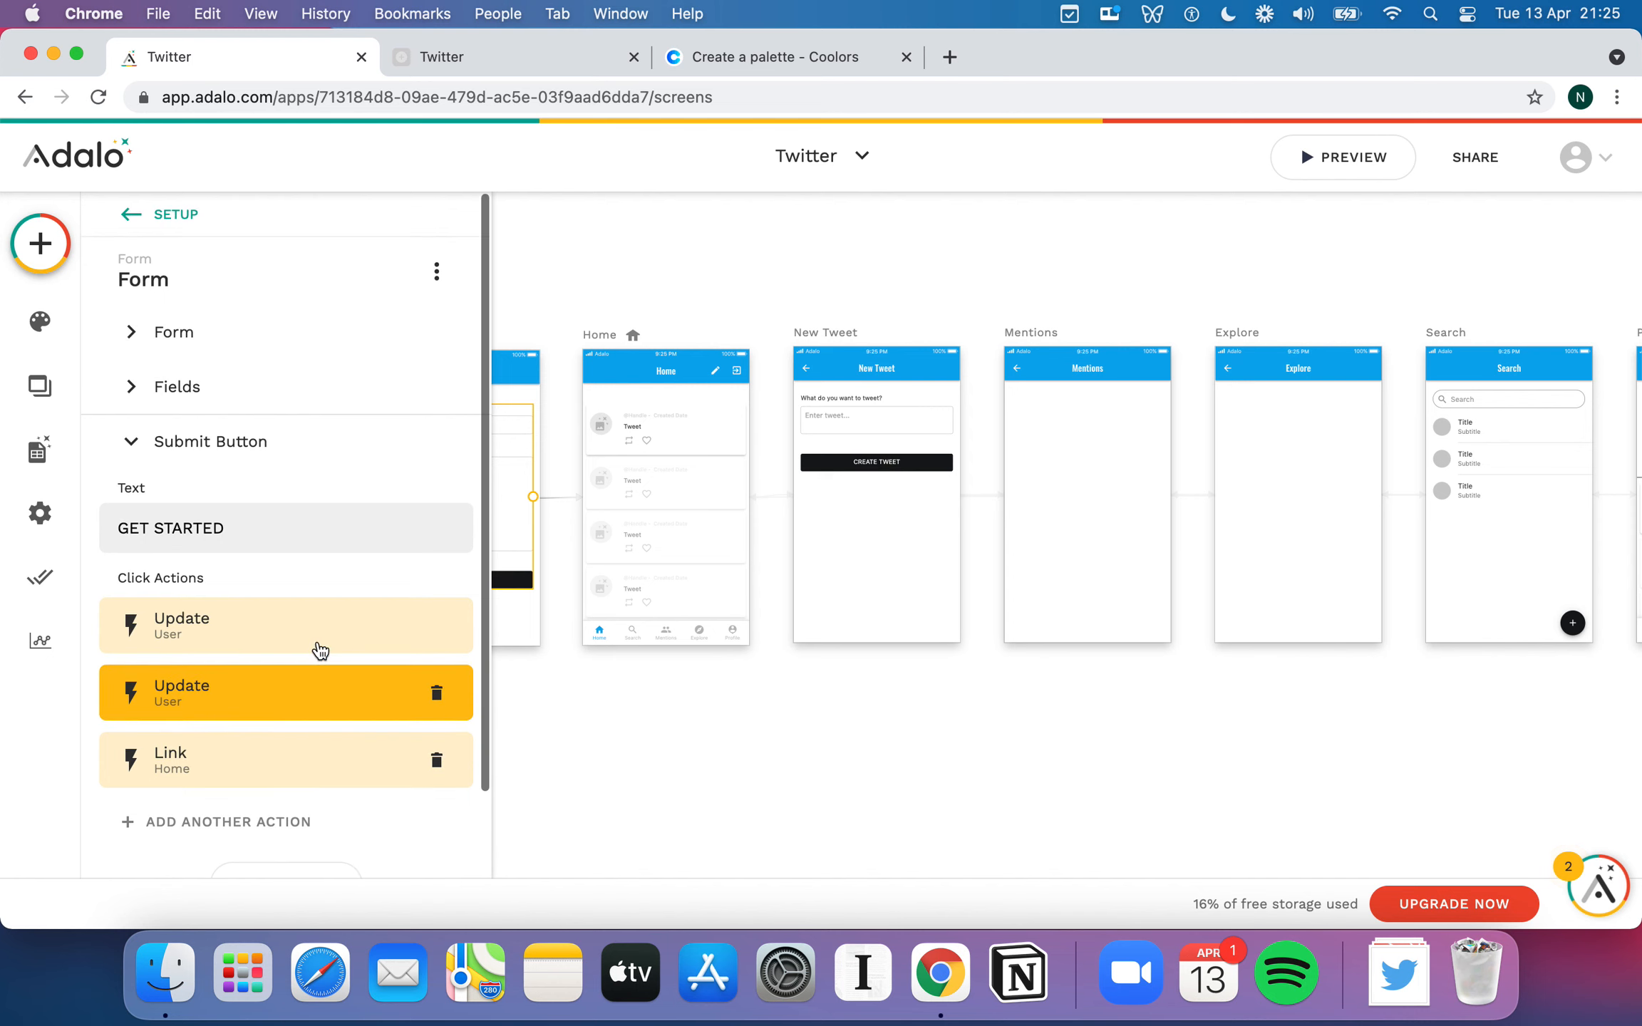
pyautogui.hscroll(-3, 710, 604)
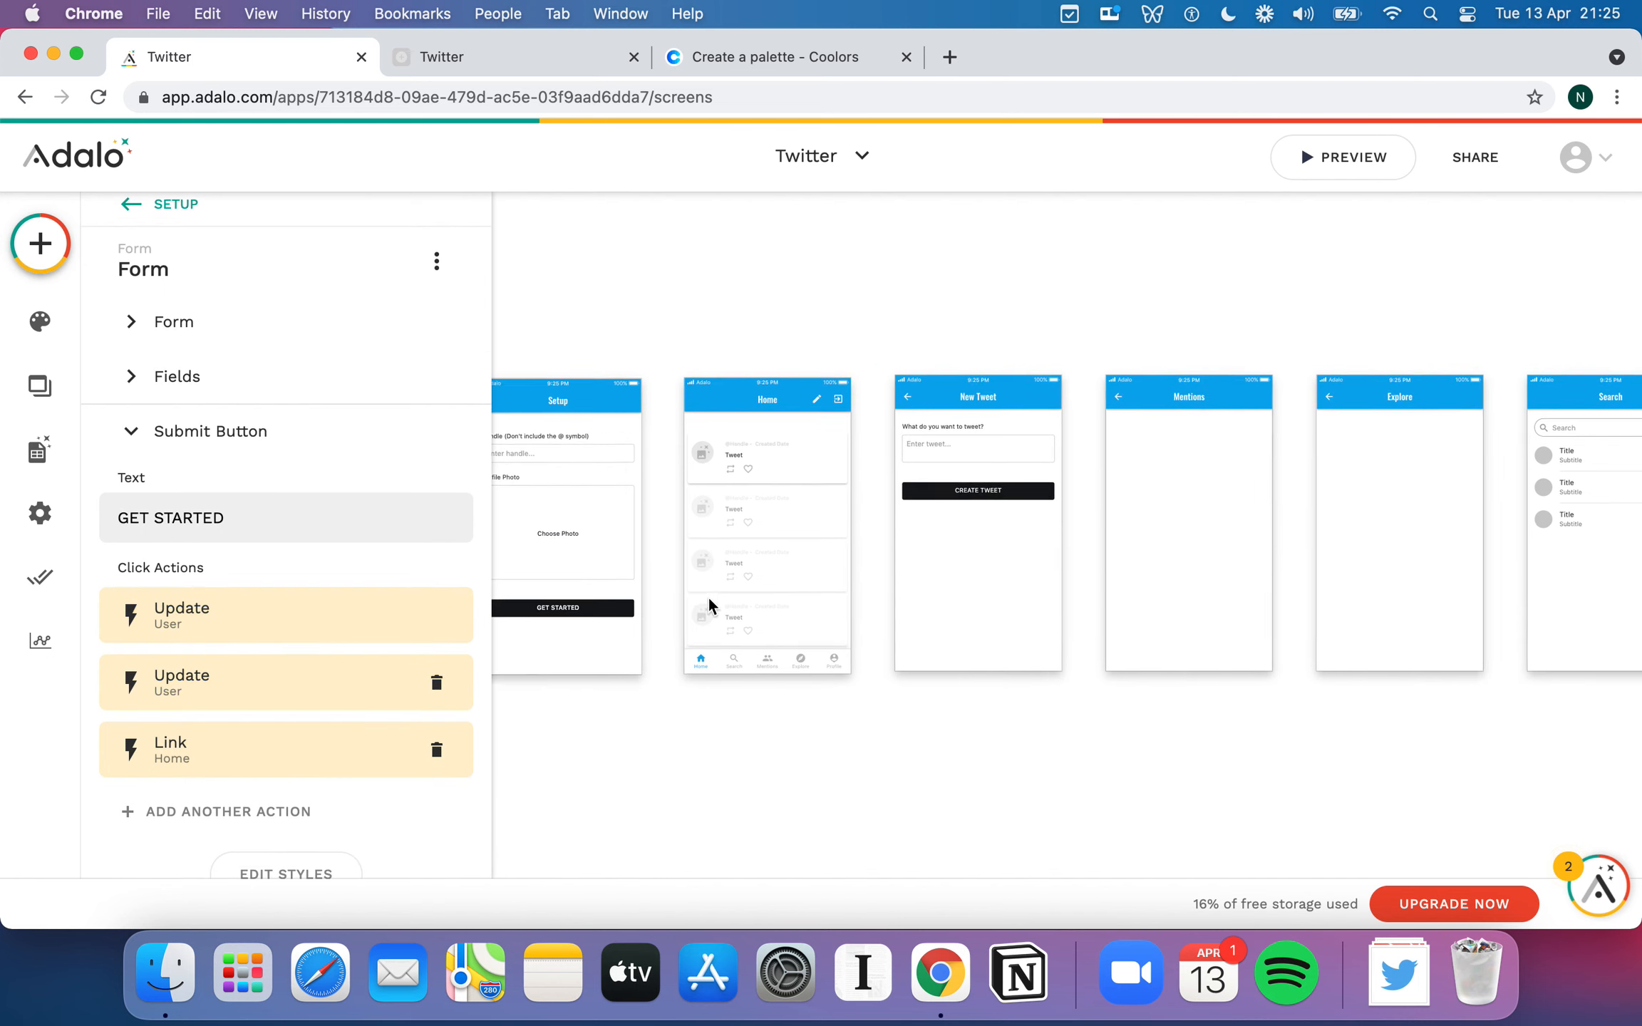
pyautogui.hscroll(-1, 709, 605)
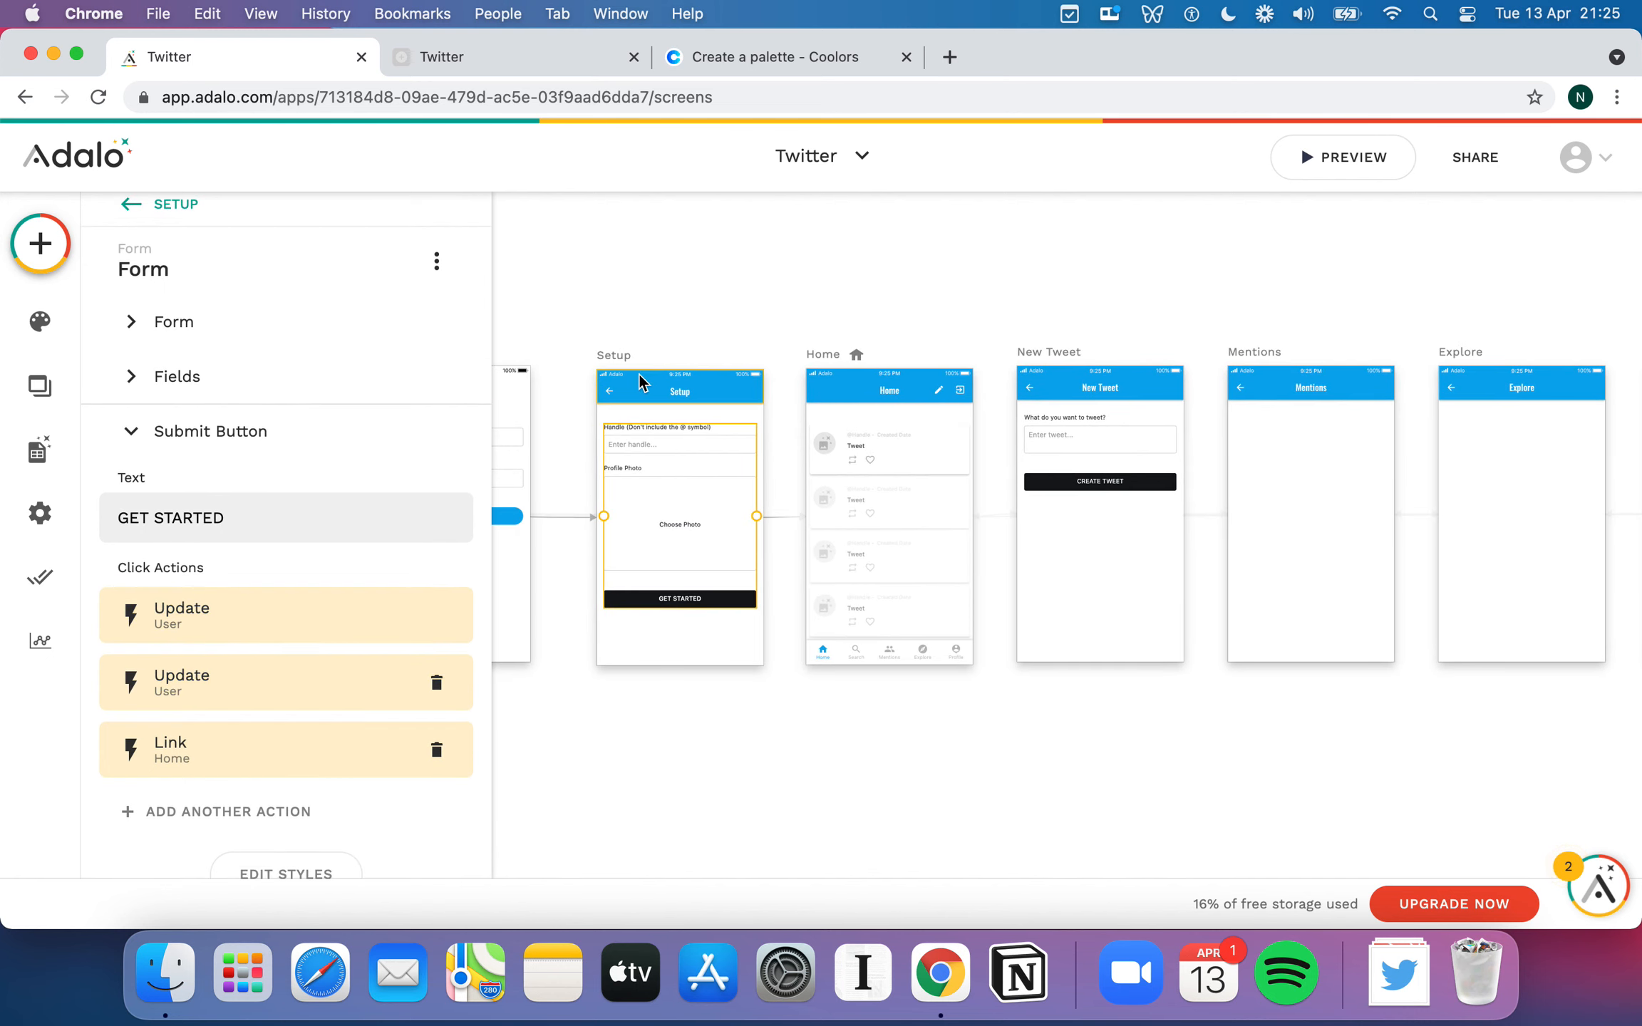
# - Preview the app and check the tweets shown in the Home feed
pyautogui.click(754, 675)
pyautogui.hscroll(-10, 692, 644)
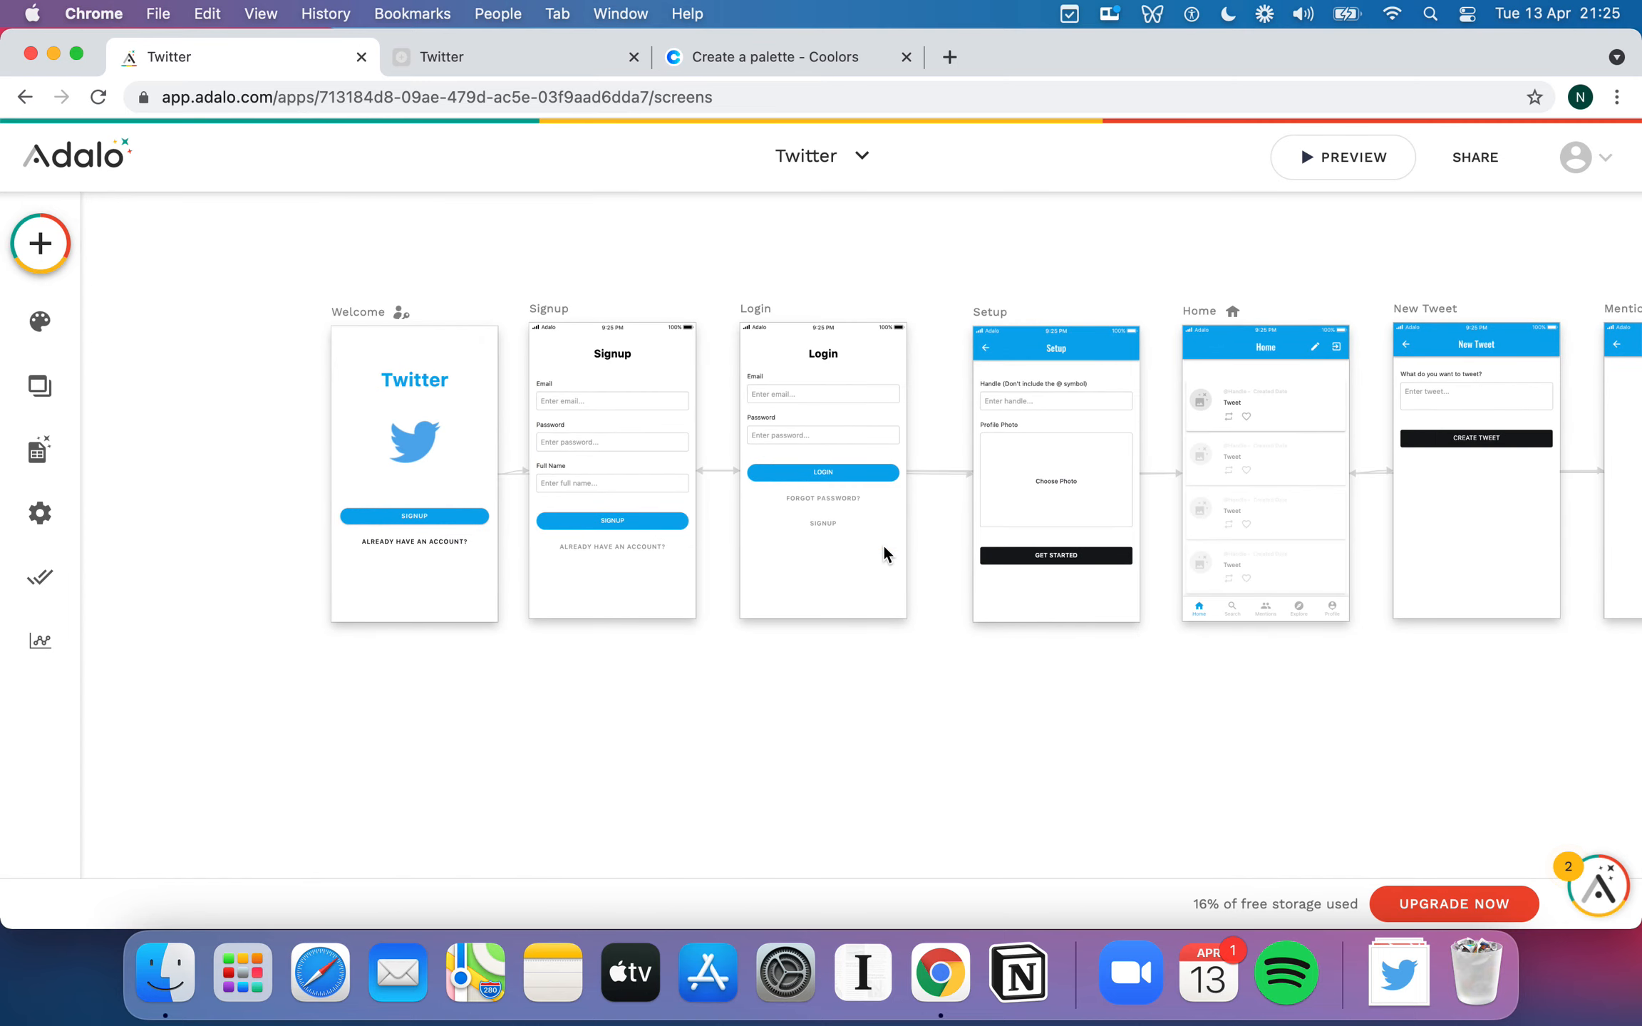
pyautogui.hscroll(5, 884, 547)
pyautogui.hscroll(-3, 884, 546)
pyautogui.hscroll(2, 1128, 696)
pyautogui.hscroll(8, 1128, 702)
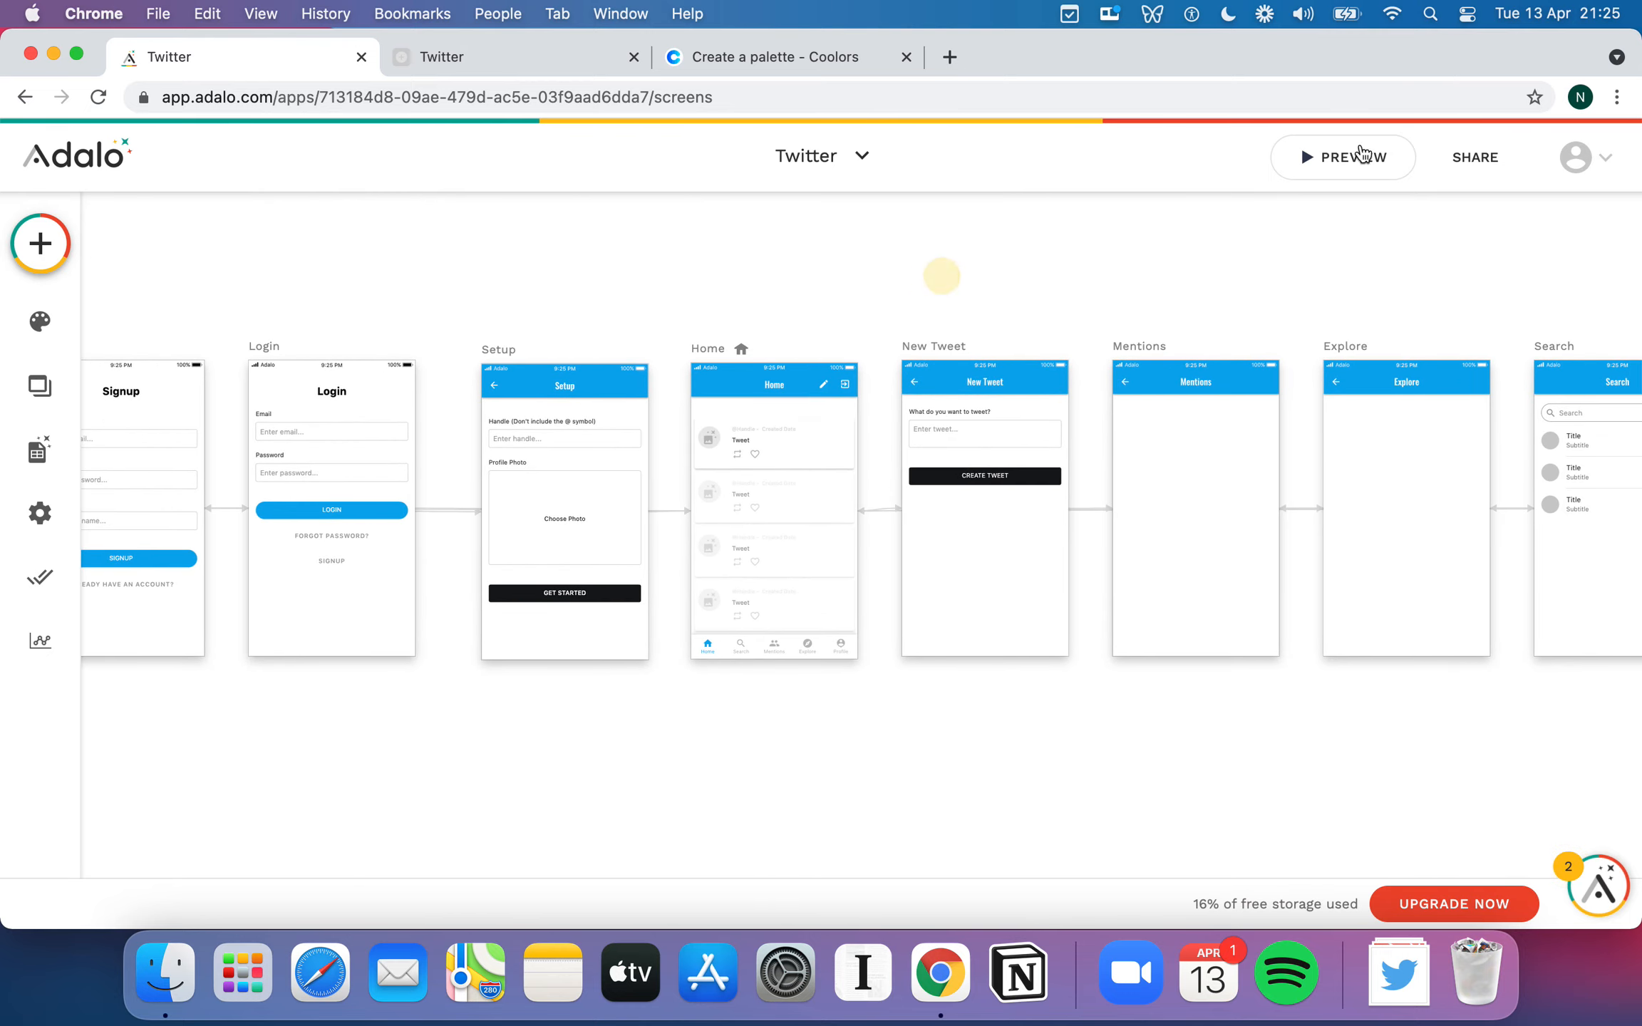
pyautogui.click(1347, 170)
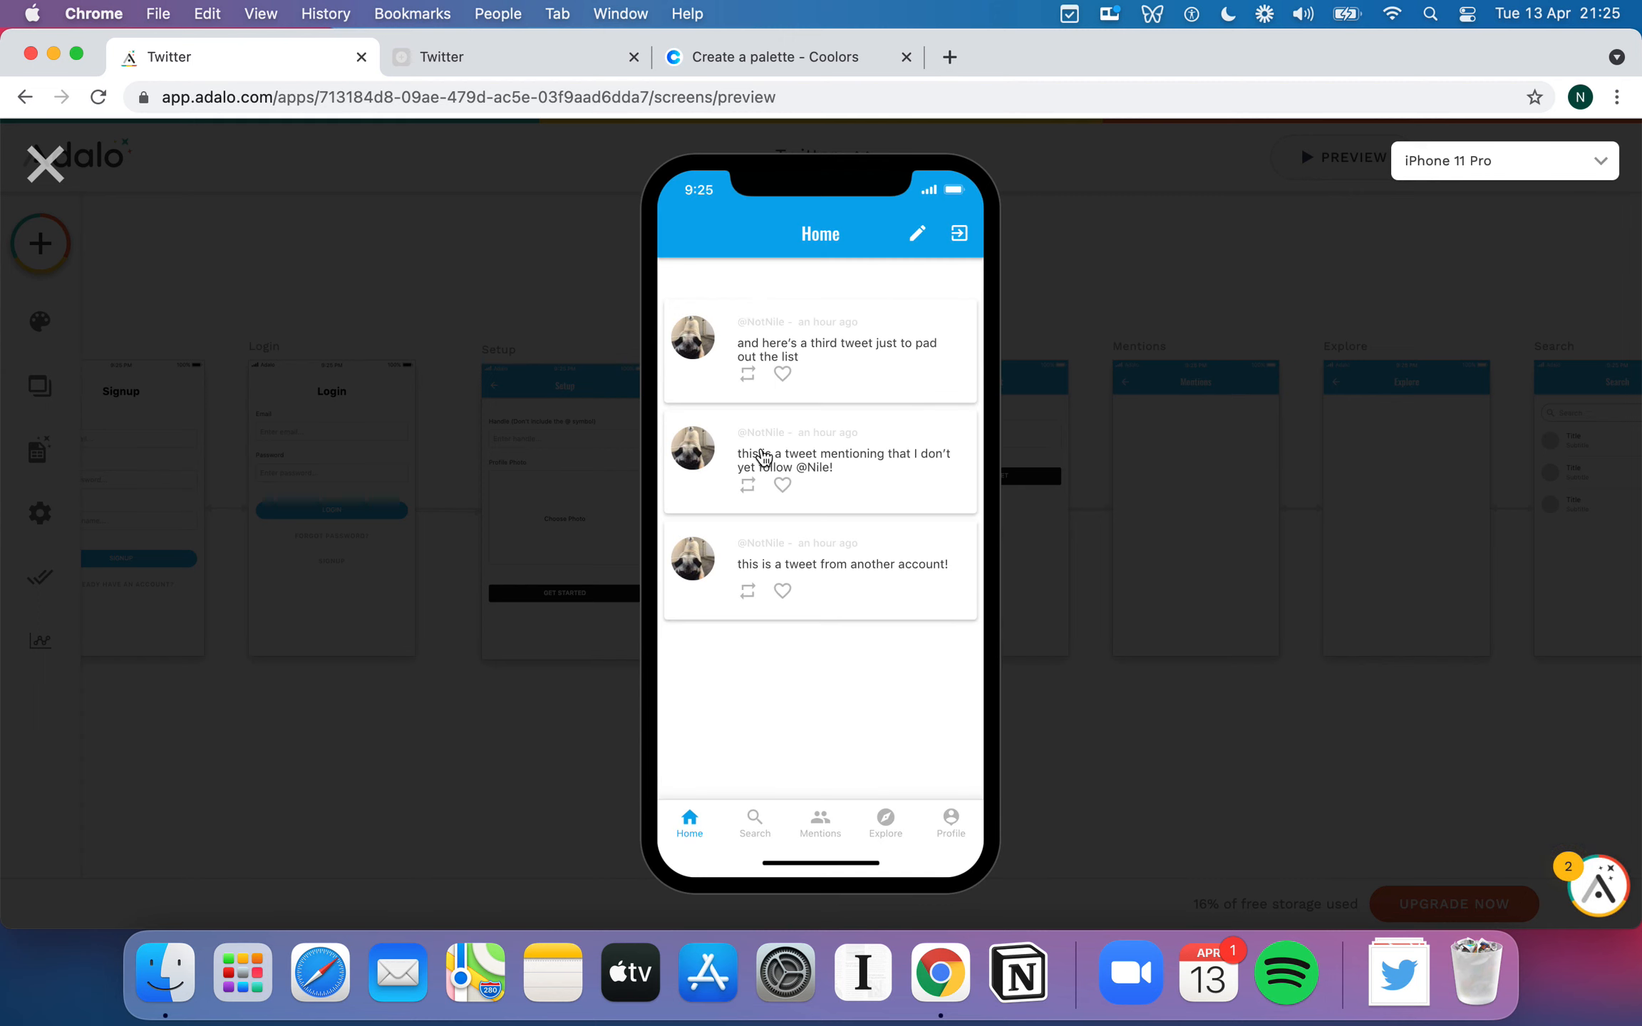
pyautogui.click(45, 166)
# - Delete the placeholder Simple List from the Search screen
pyautogui.hscroll(2, 954, 310)
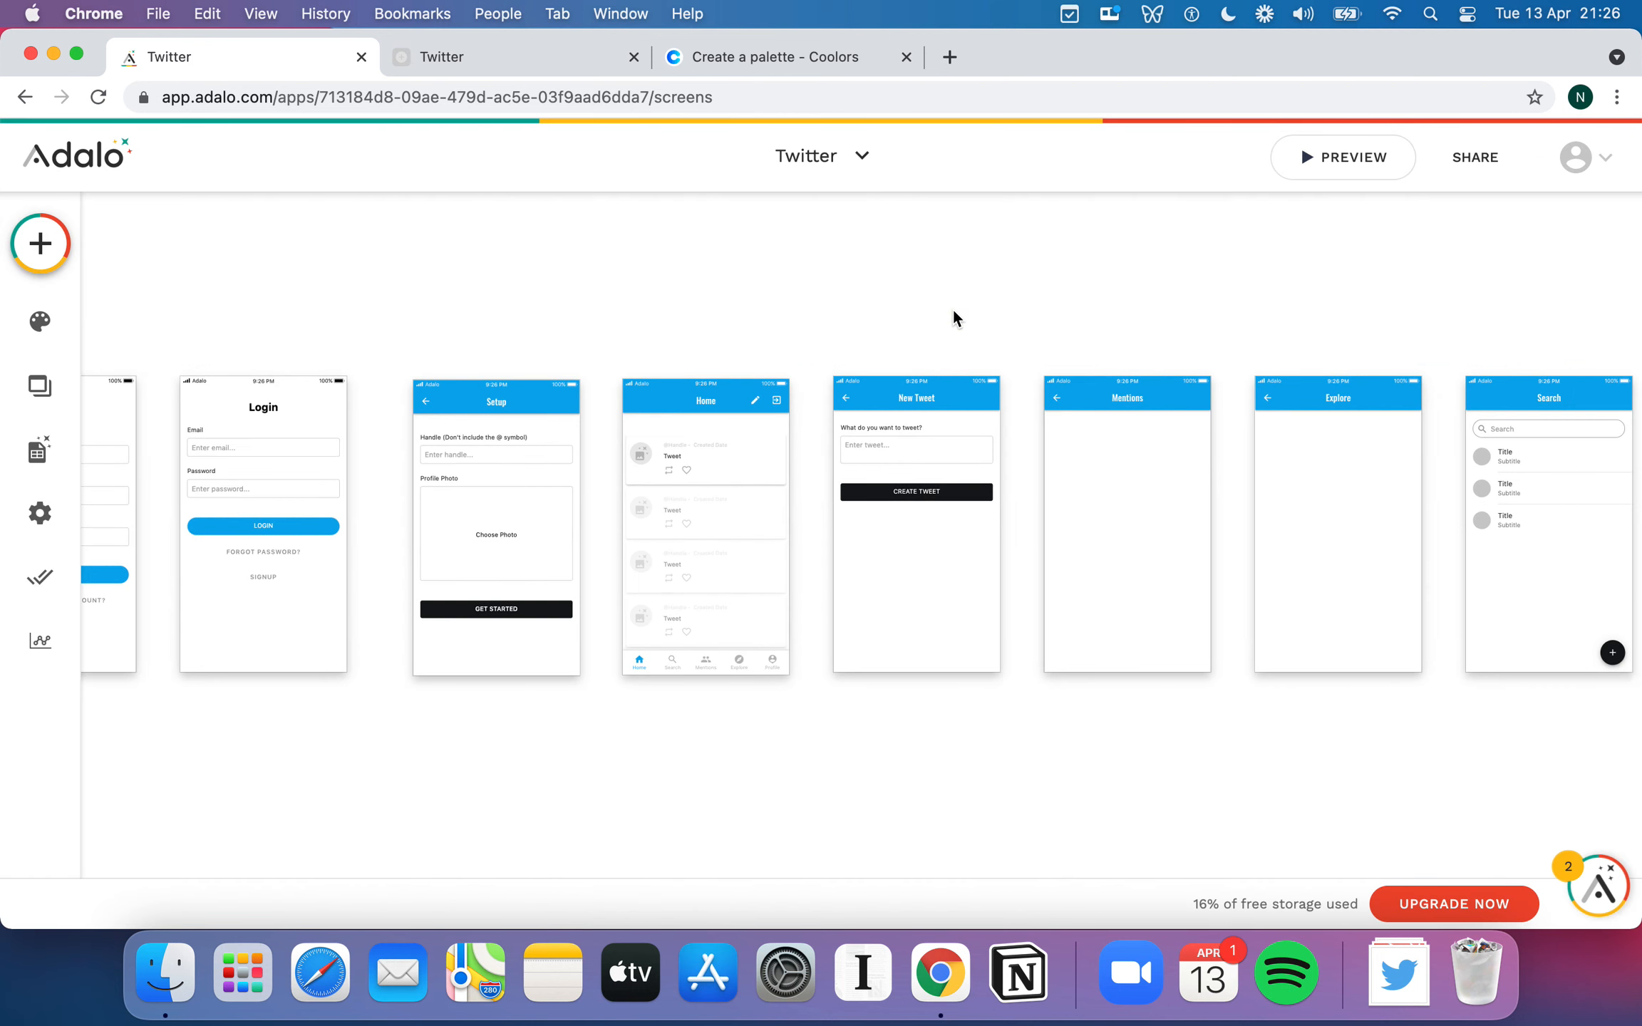
pyautogui.hscroll(4, 1249, 382)
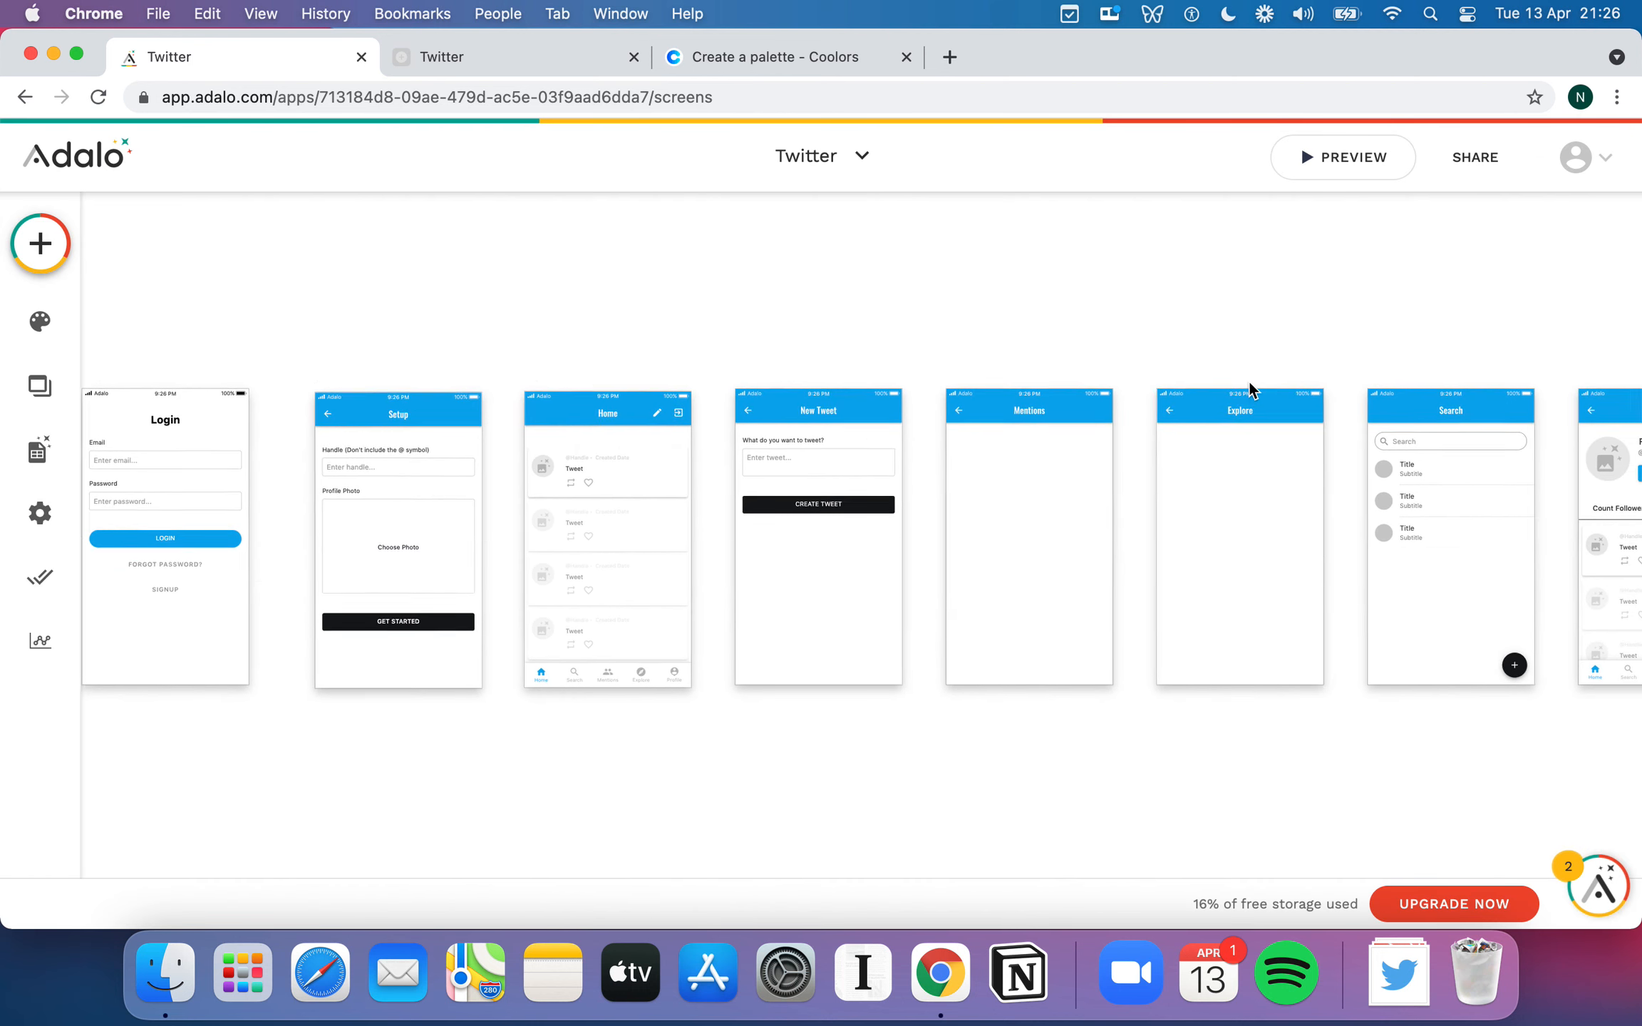
pyautogui.scroll(-2, 1069, 570)
pyautogui.hscroll(2, 944, 690)
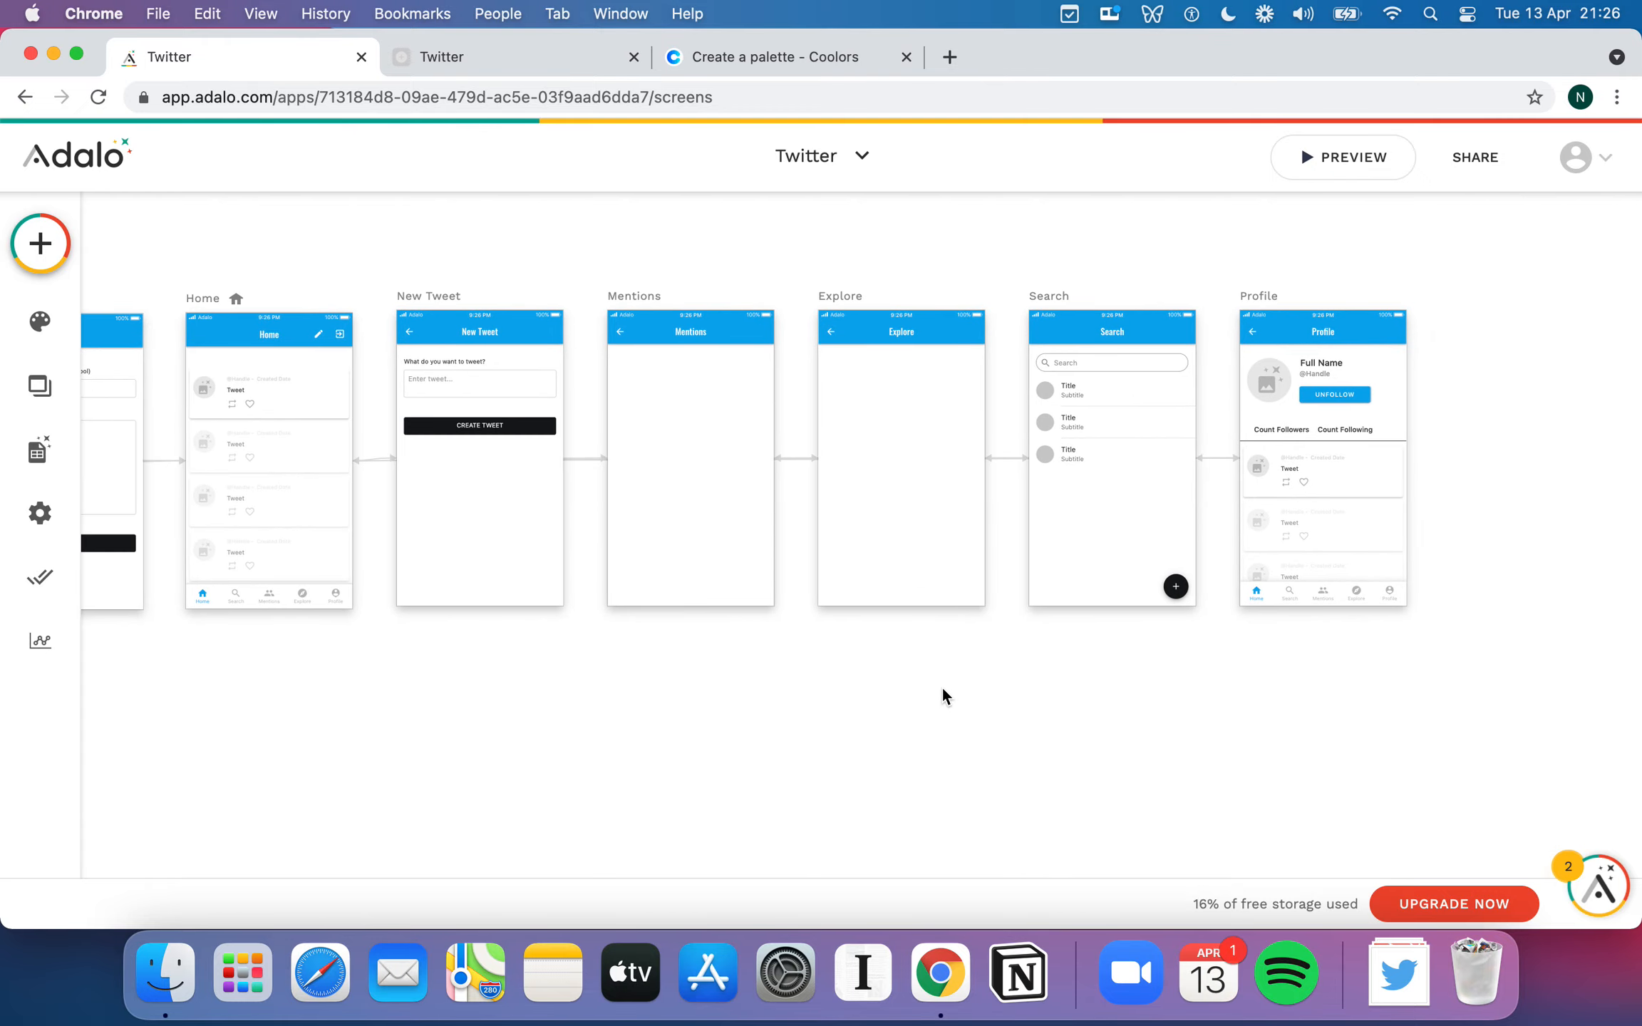
pyautogui.scroll(3, 941, 688)
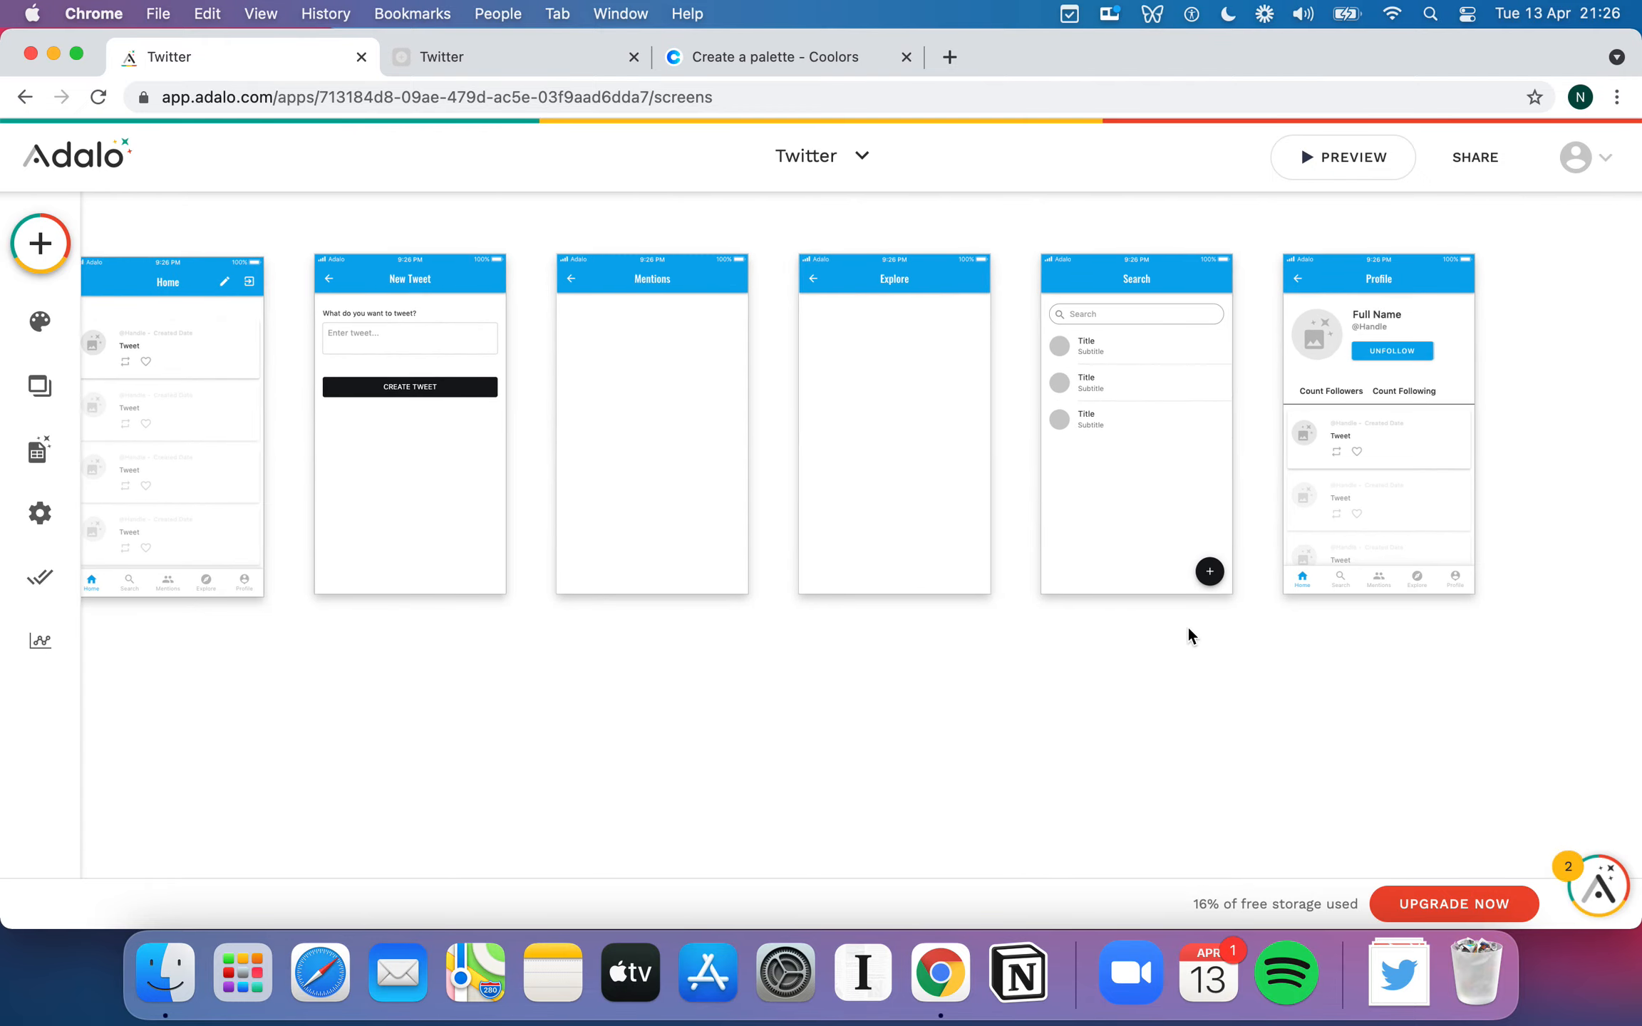
pyautogui.hscroll(2, 1188, 625)
pyautogui.scroll(1, 1188, 625)
pyautogui.scroll(3, 1057, 610)
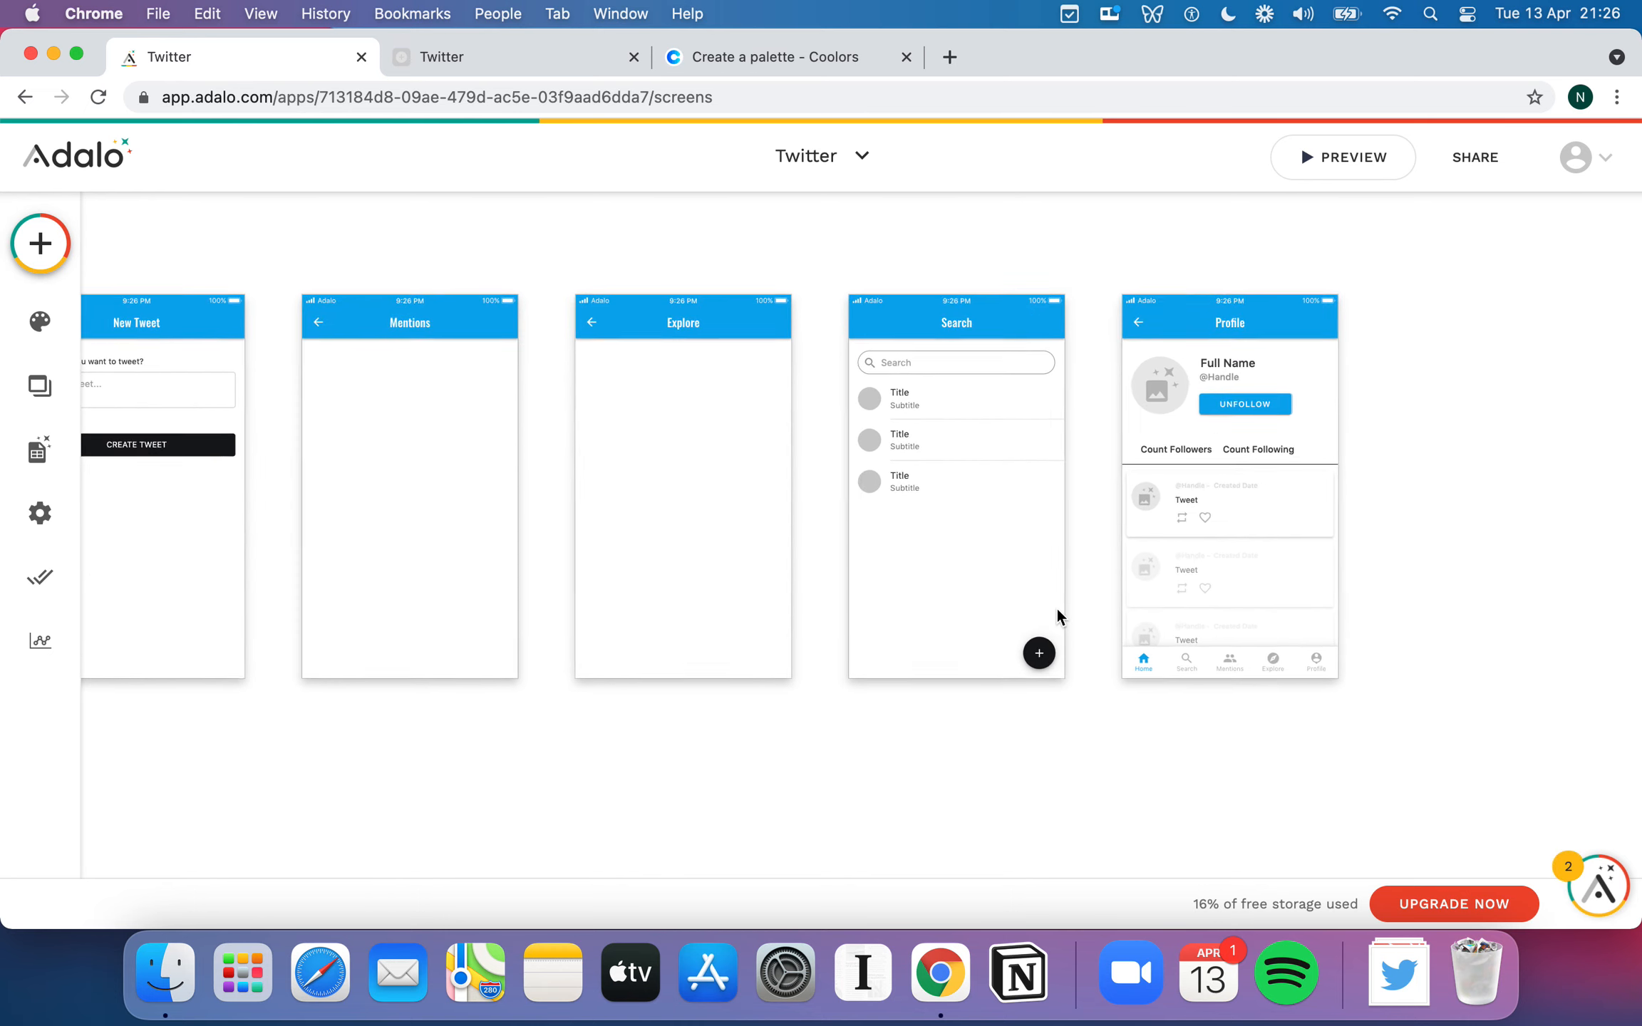
pyautogui.scroll(2, 1078, 535)
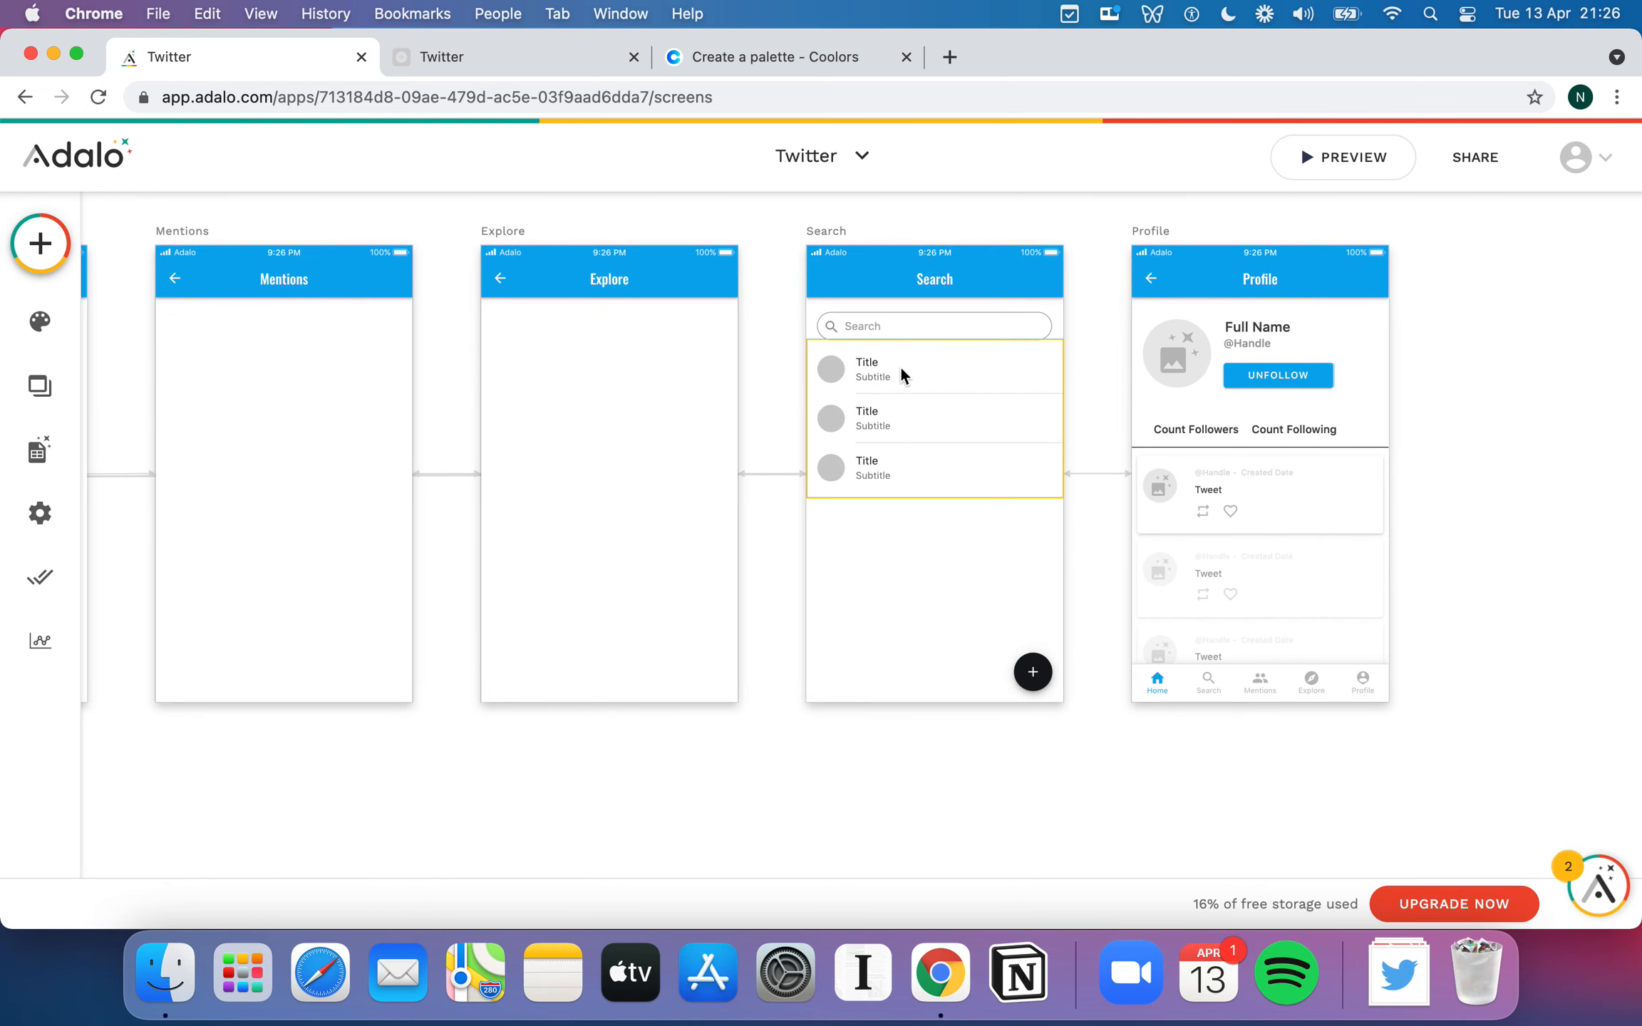
pyautogui.click(913, 417)
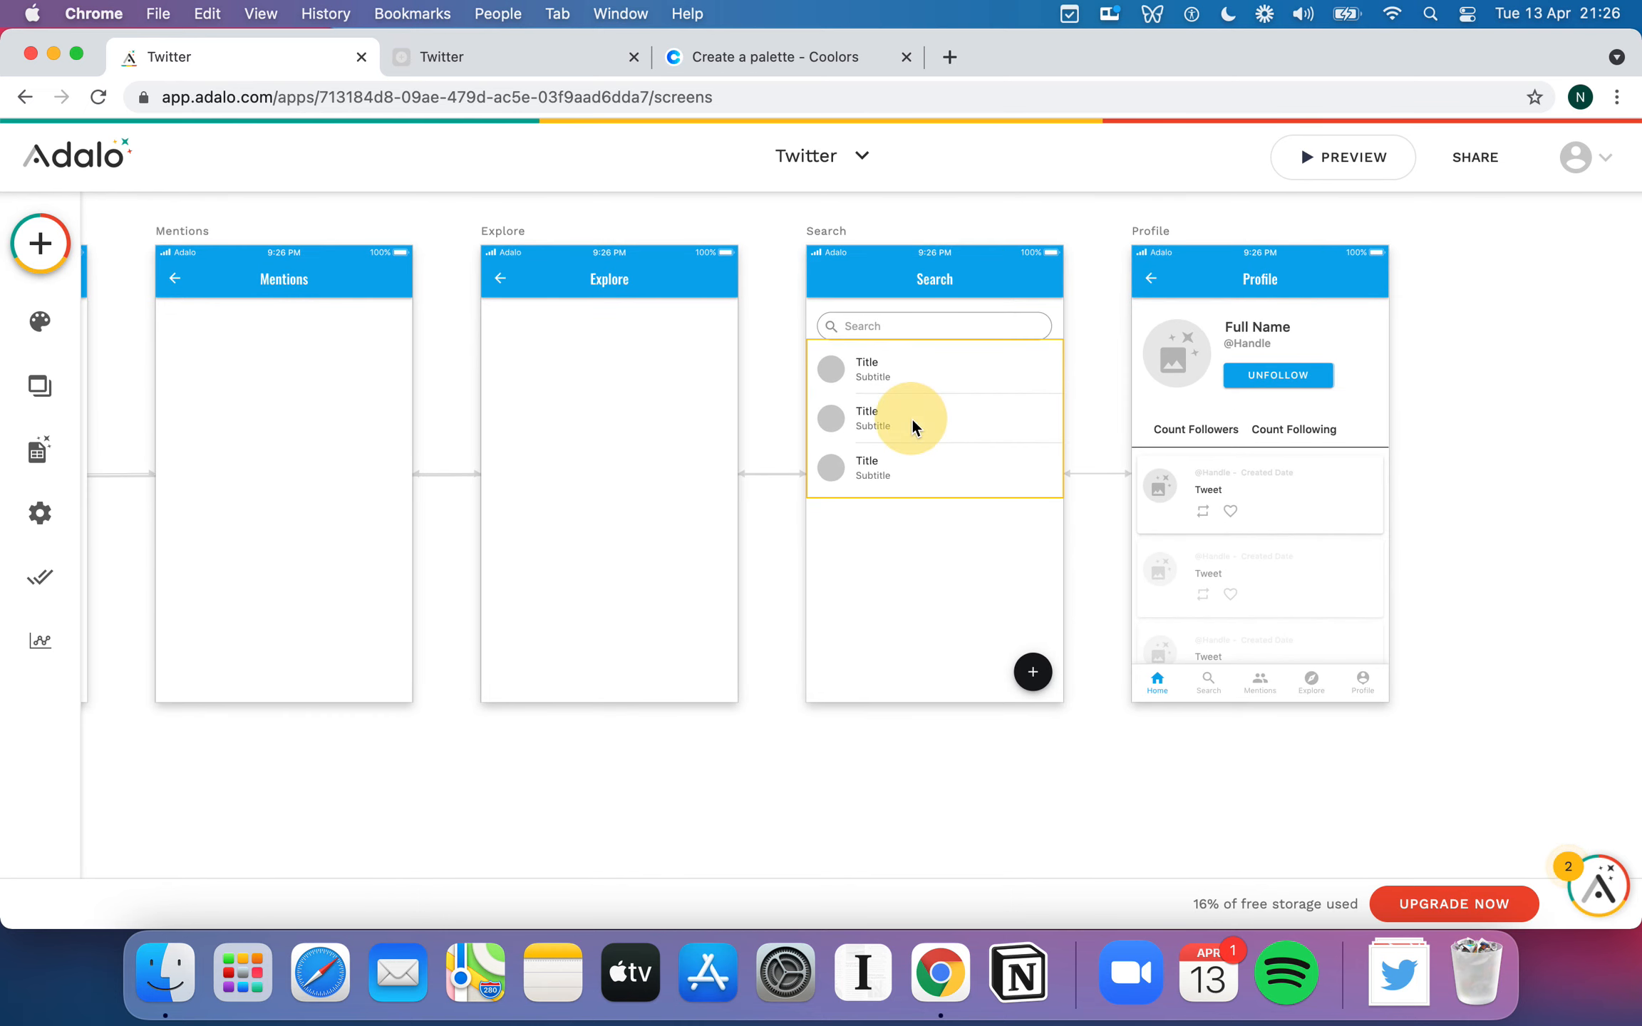
pyautogui.click(971, 324)
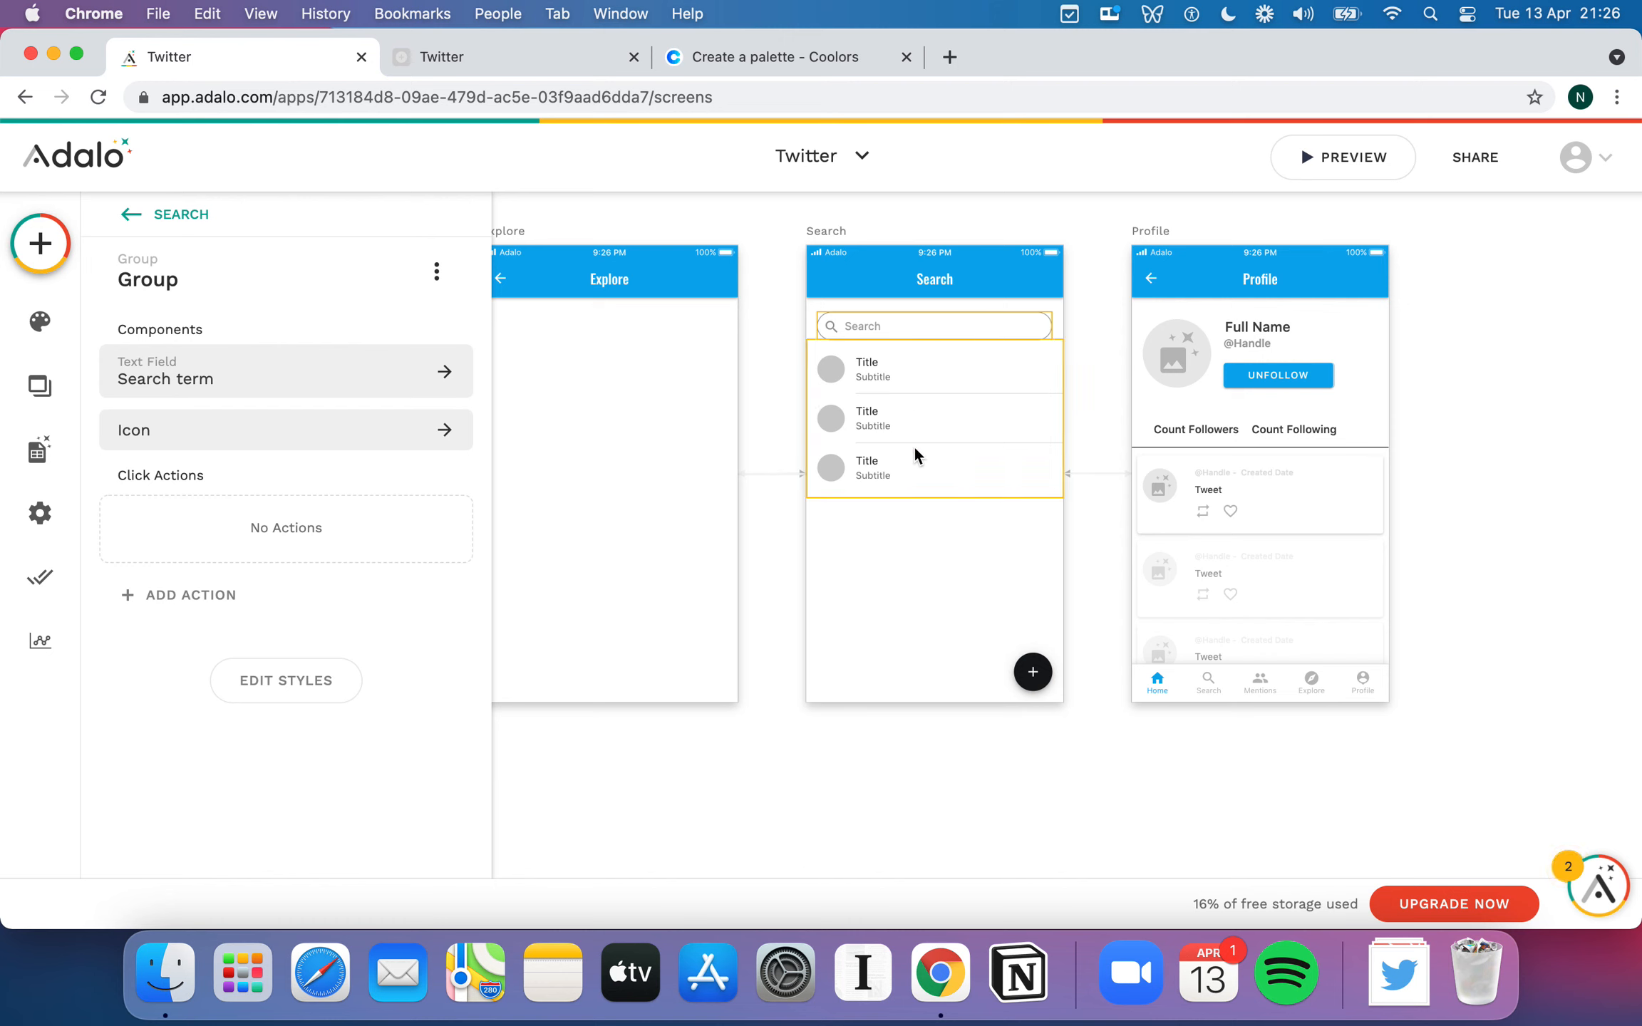
pyautogui.click(1011, 424)
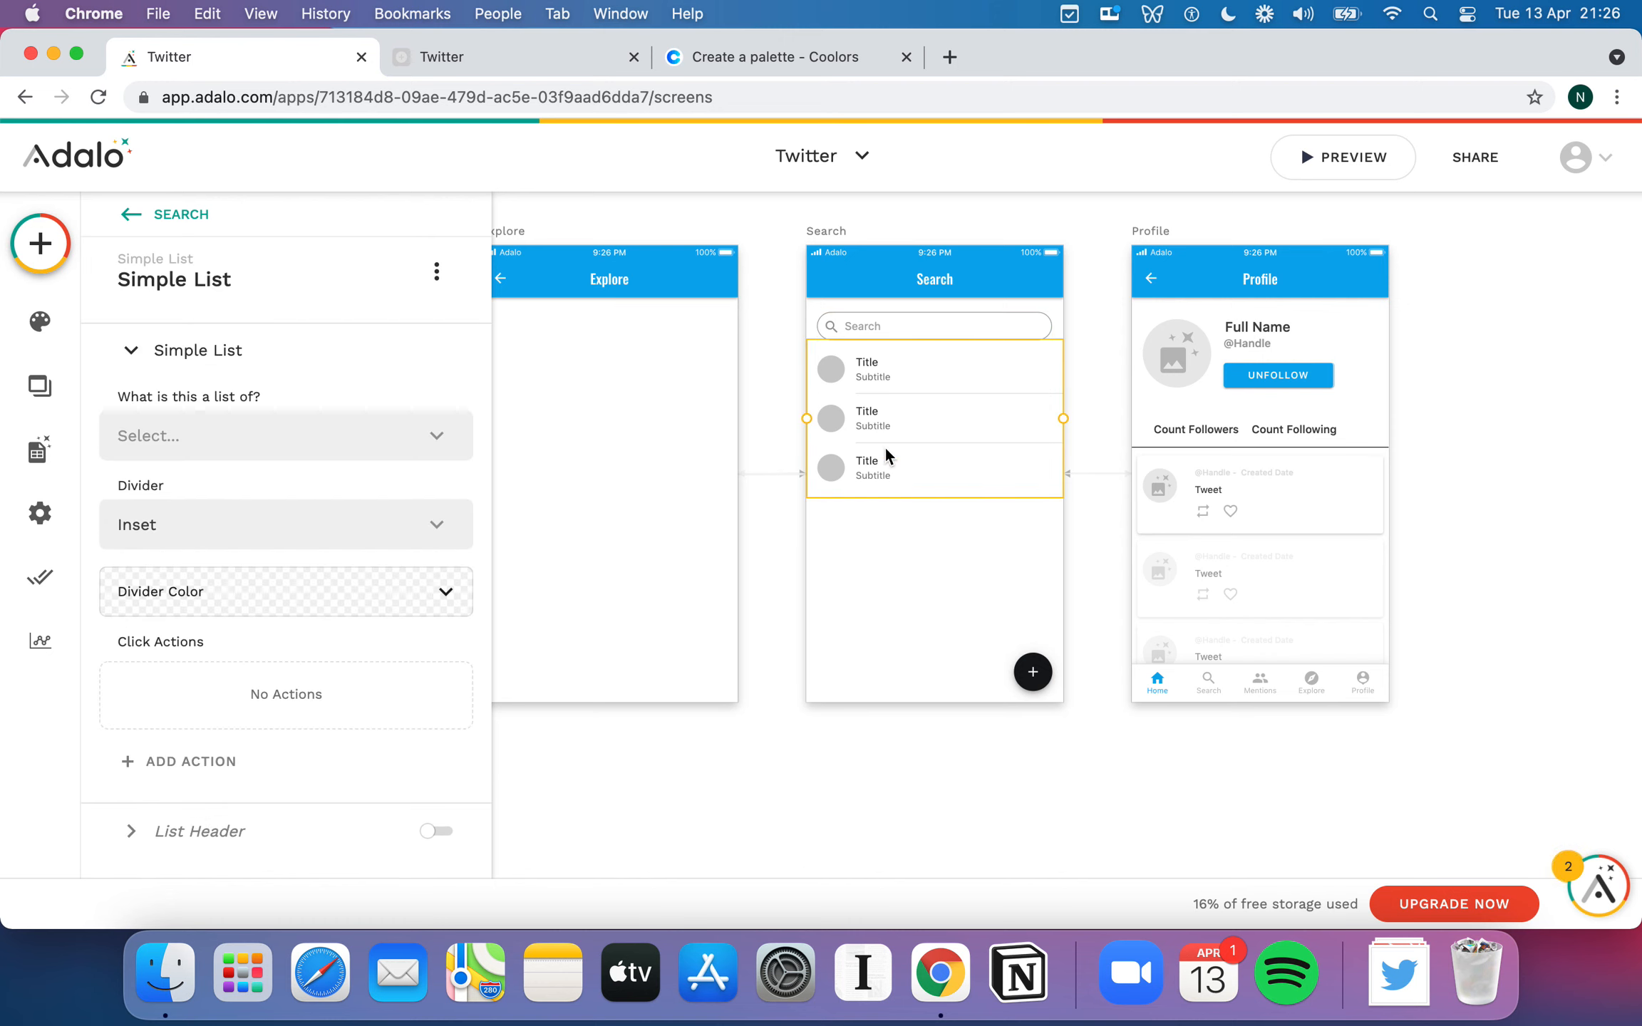
pyautogui.click(437, 271)
pyautogui.click(427, 518)
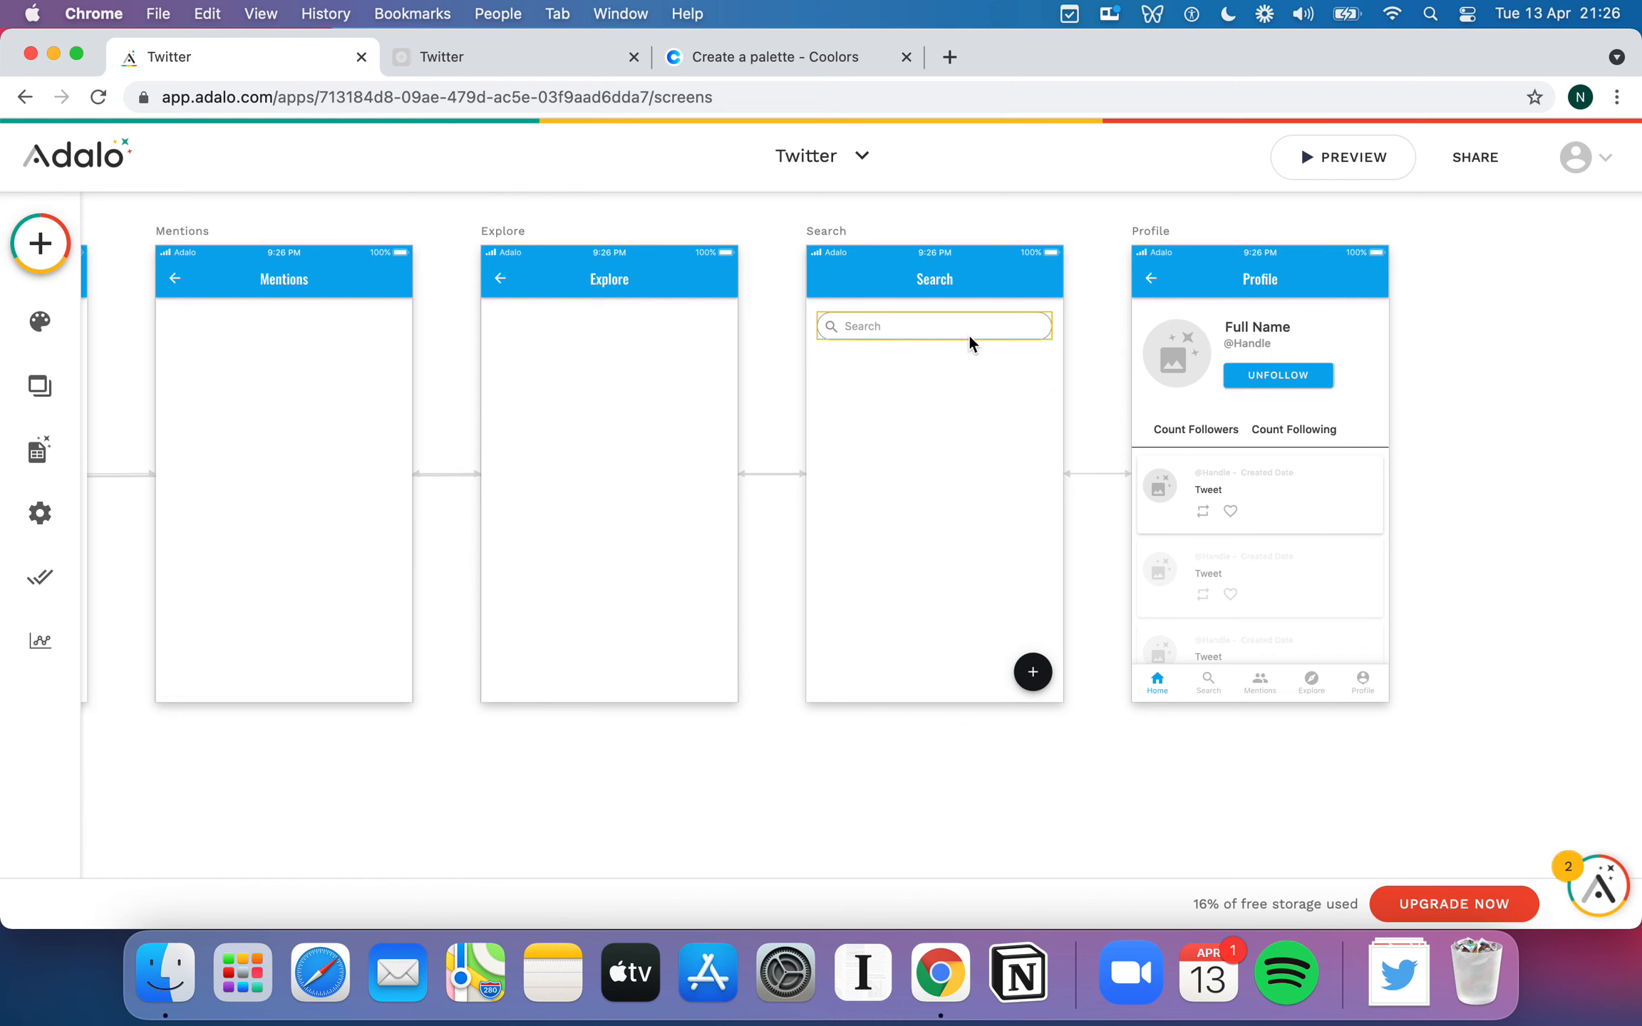
# - Copy the Profile screen's tweet list onto the Search screen, placing it just below the search field
pyautogui.click(1301, 516)
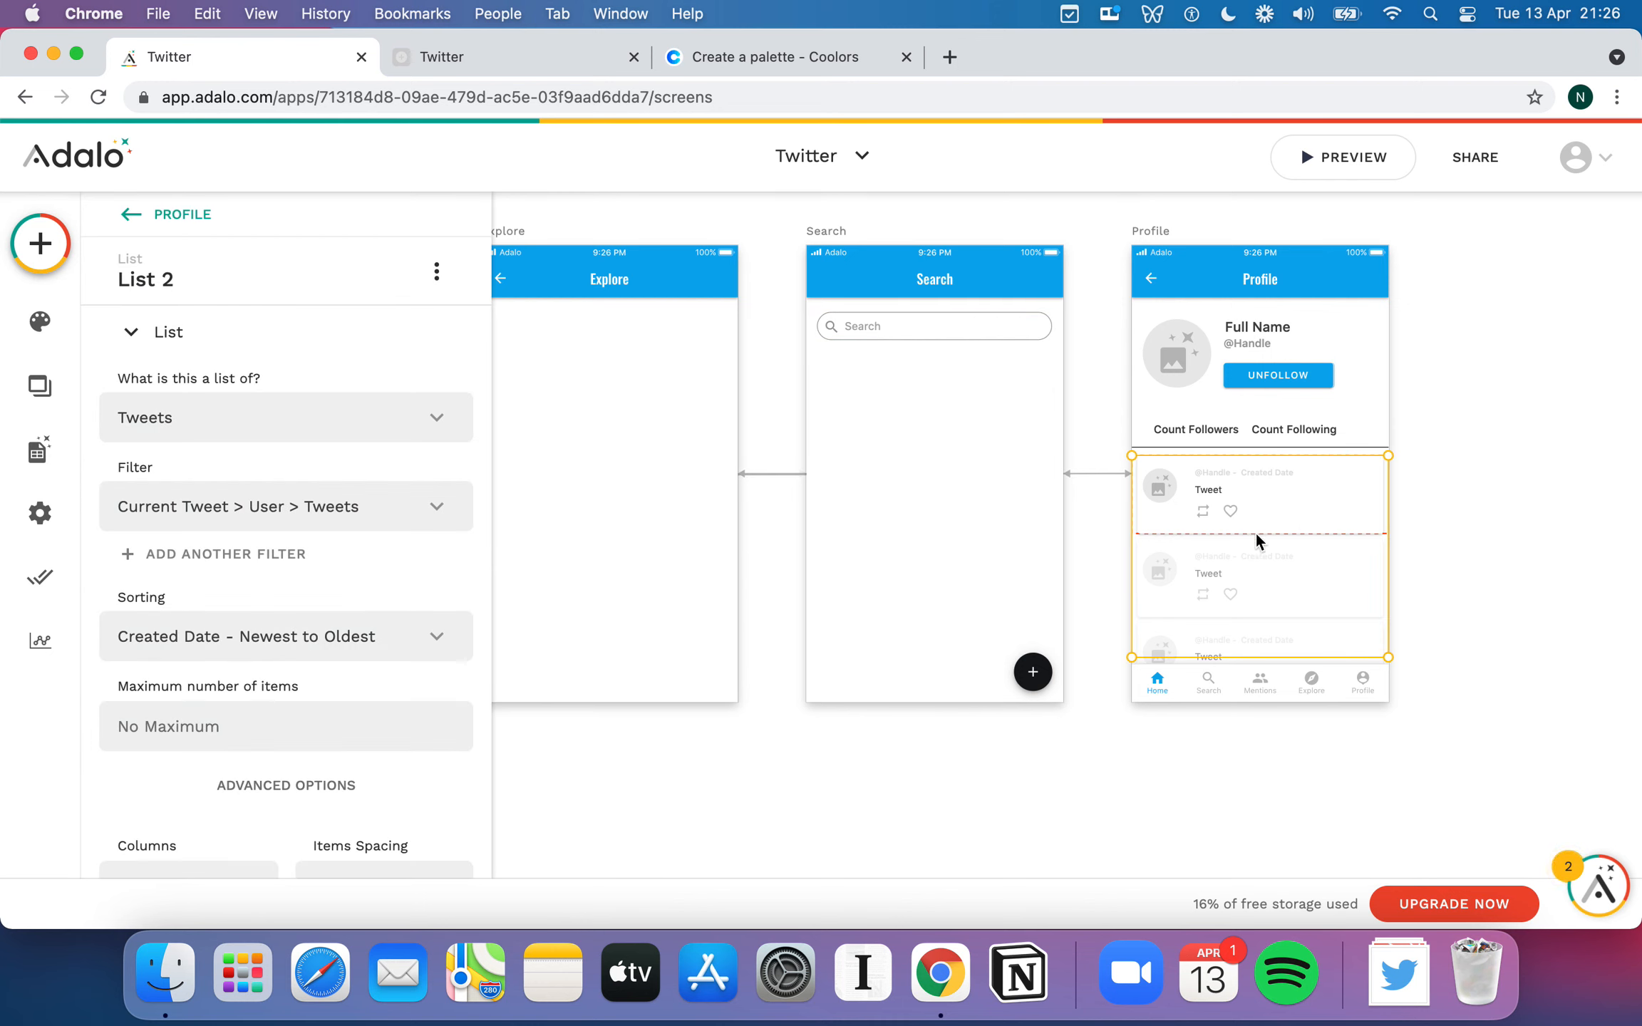
pyautogui.press('super+v')
pyautogui.moveTo(1139, 466); pyautogui.dragTo(982, 425)
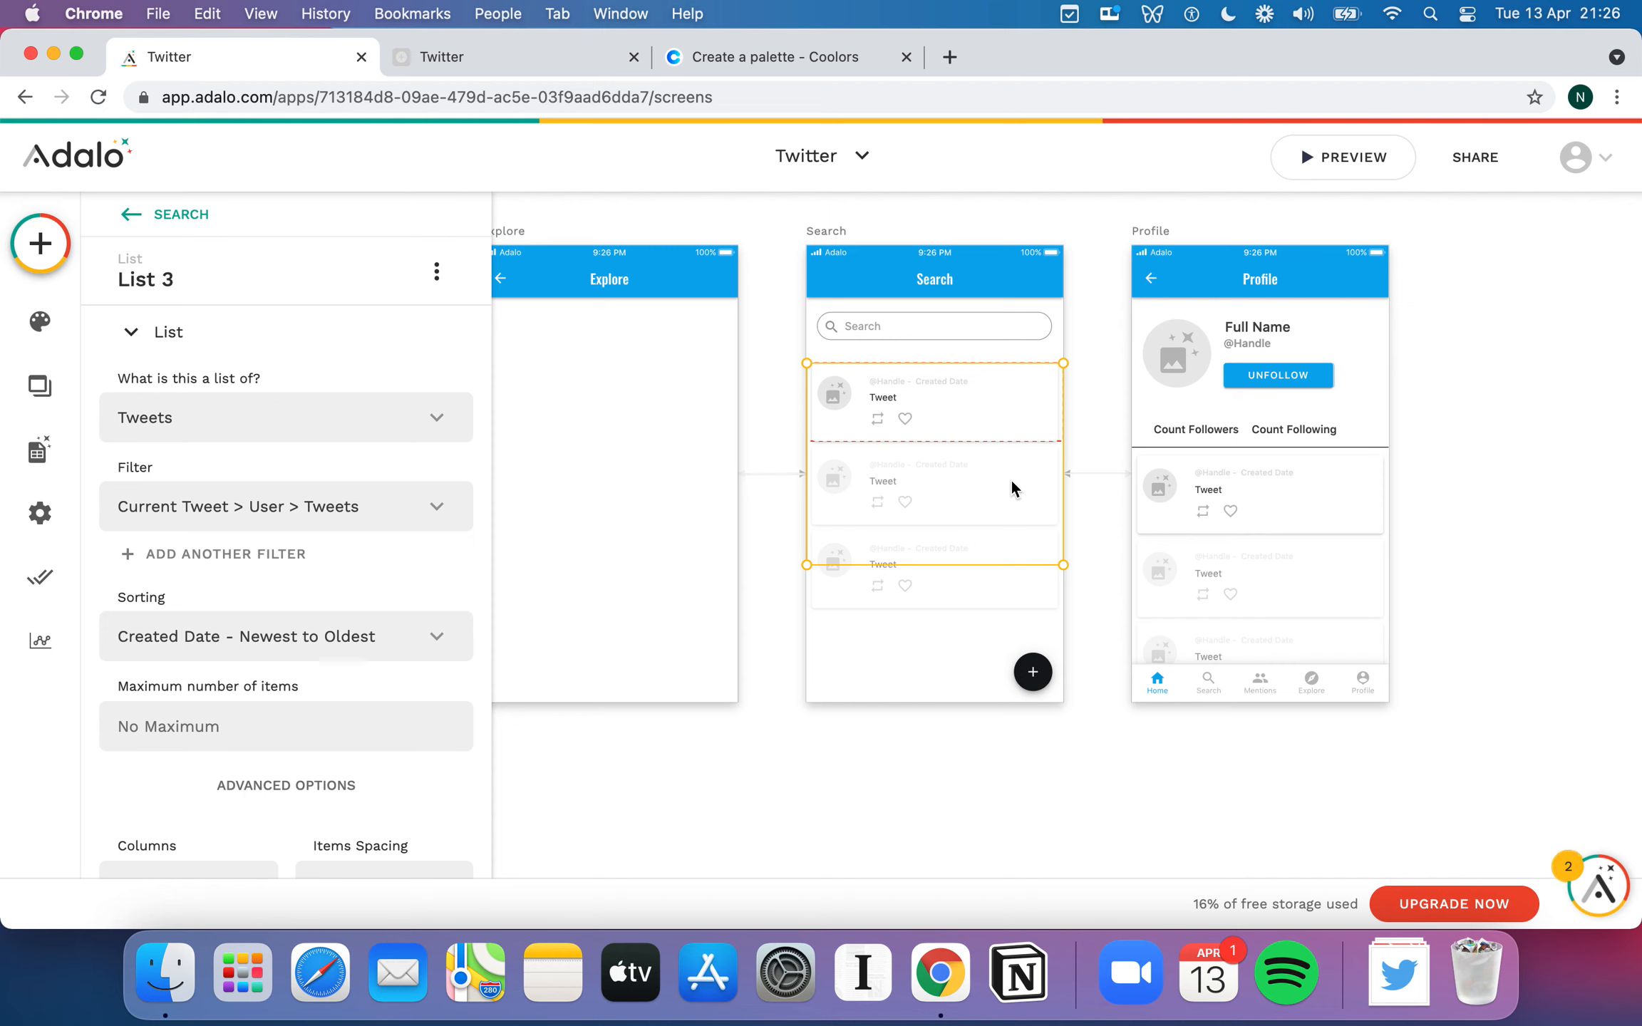
# - Set the filter of the Search screen's tweet list to All tweets
pyautogui.click(914, 329)
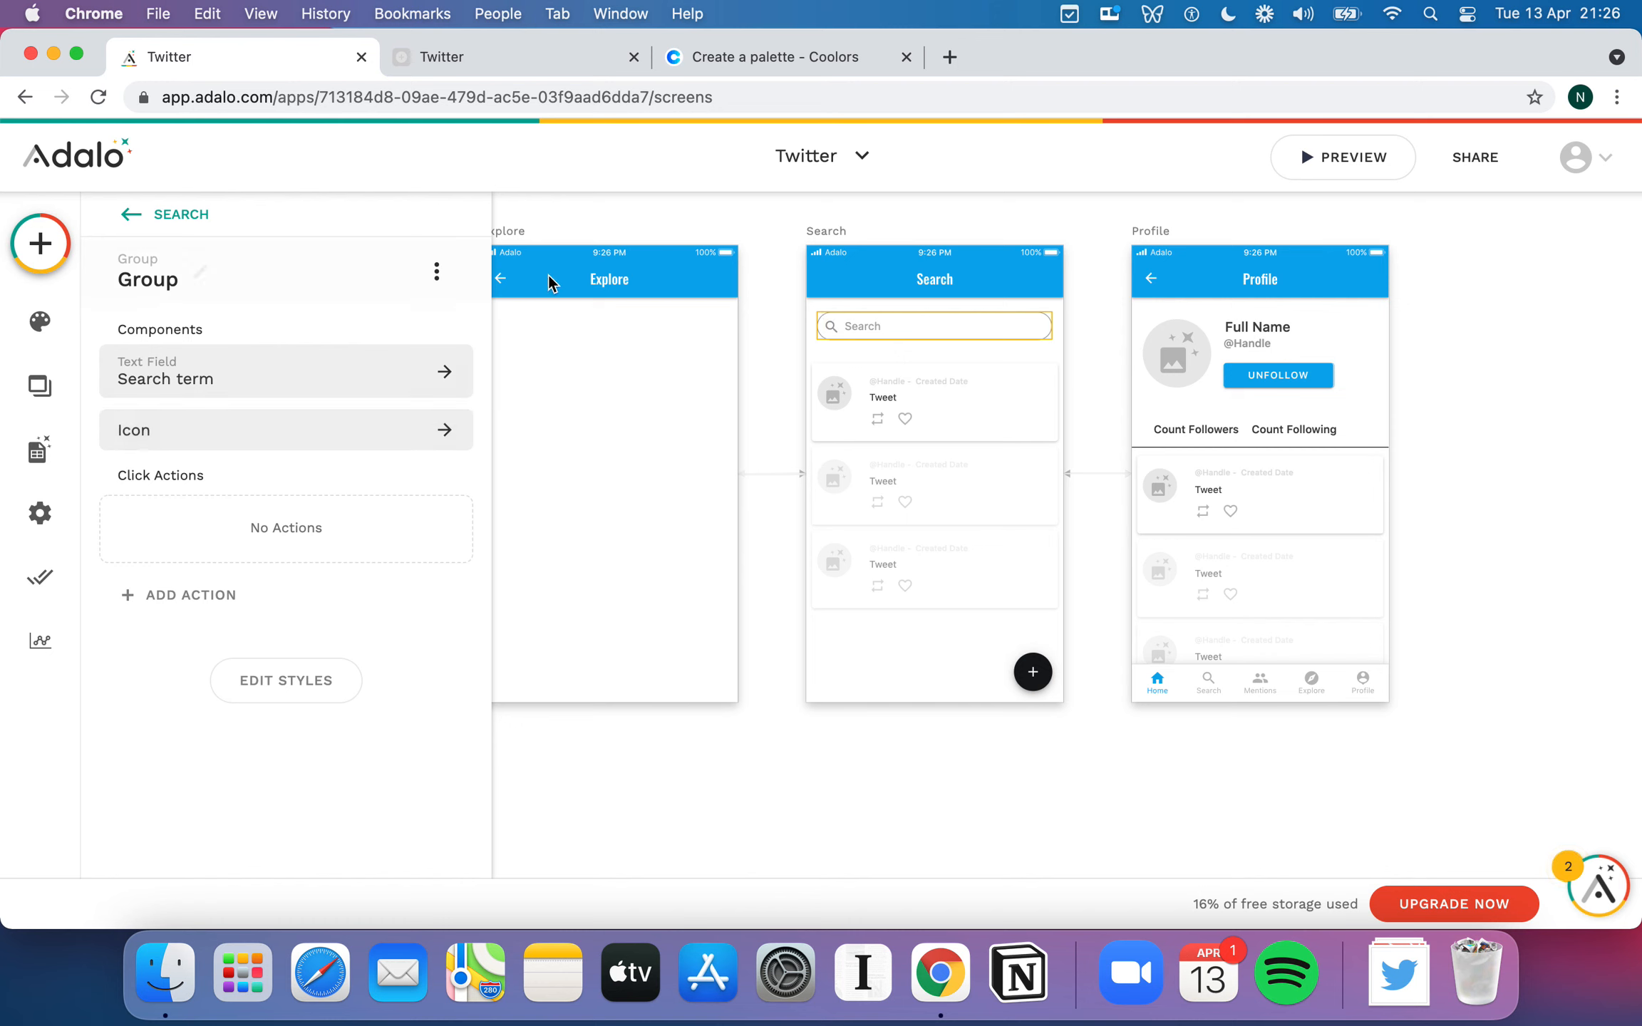
pyautogui.click(959, 403)
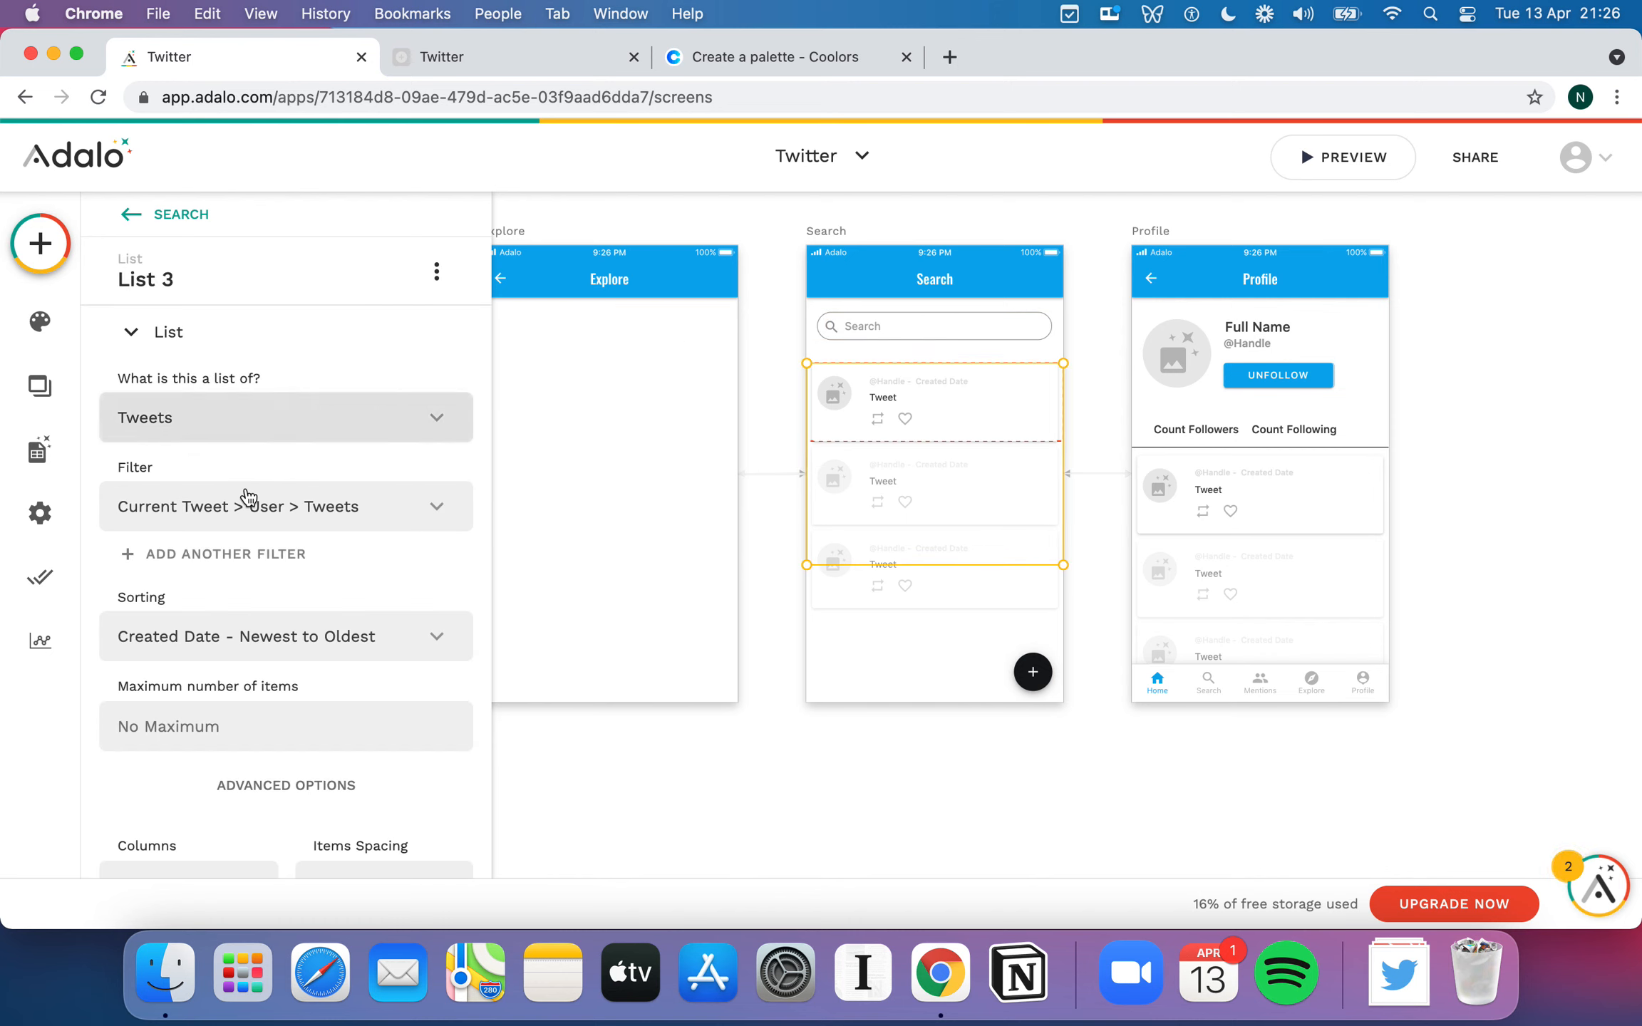
pyautogui.click(189, 524)
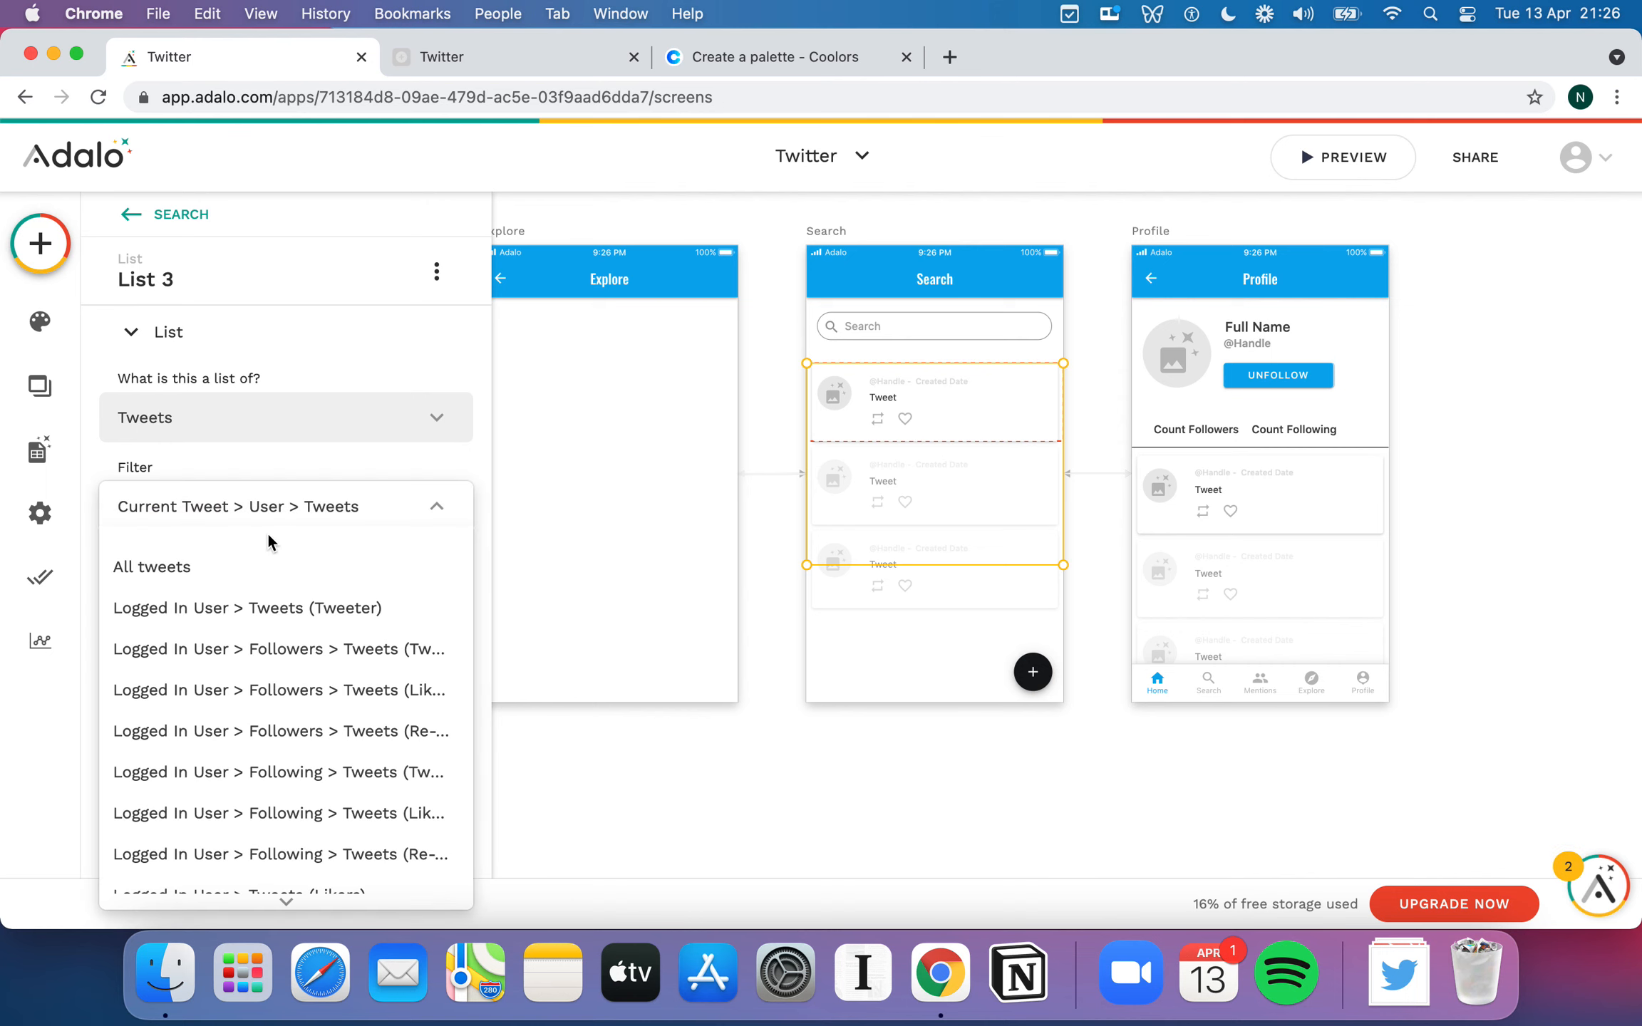
pyautogui.click(290, 560)
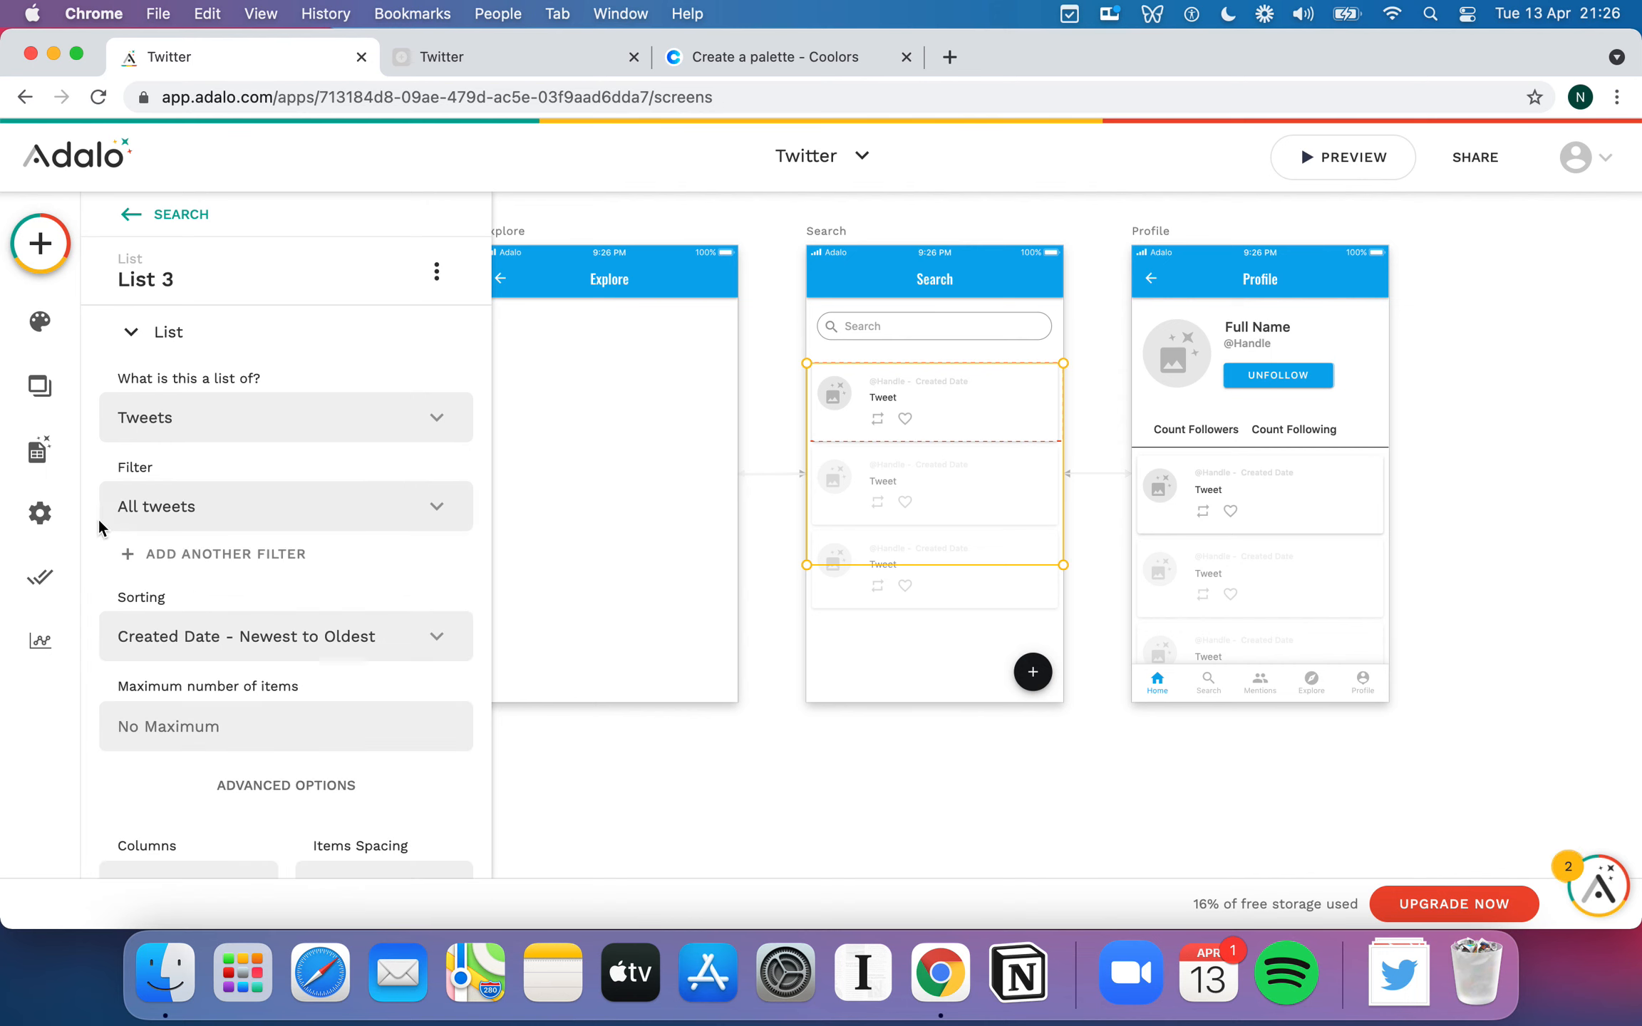
# - Add a custom filter to the Search screen's list so that Tweet contains the Search term form input
pyautogui.scroll(-3, 347, 559)
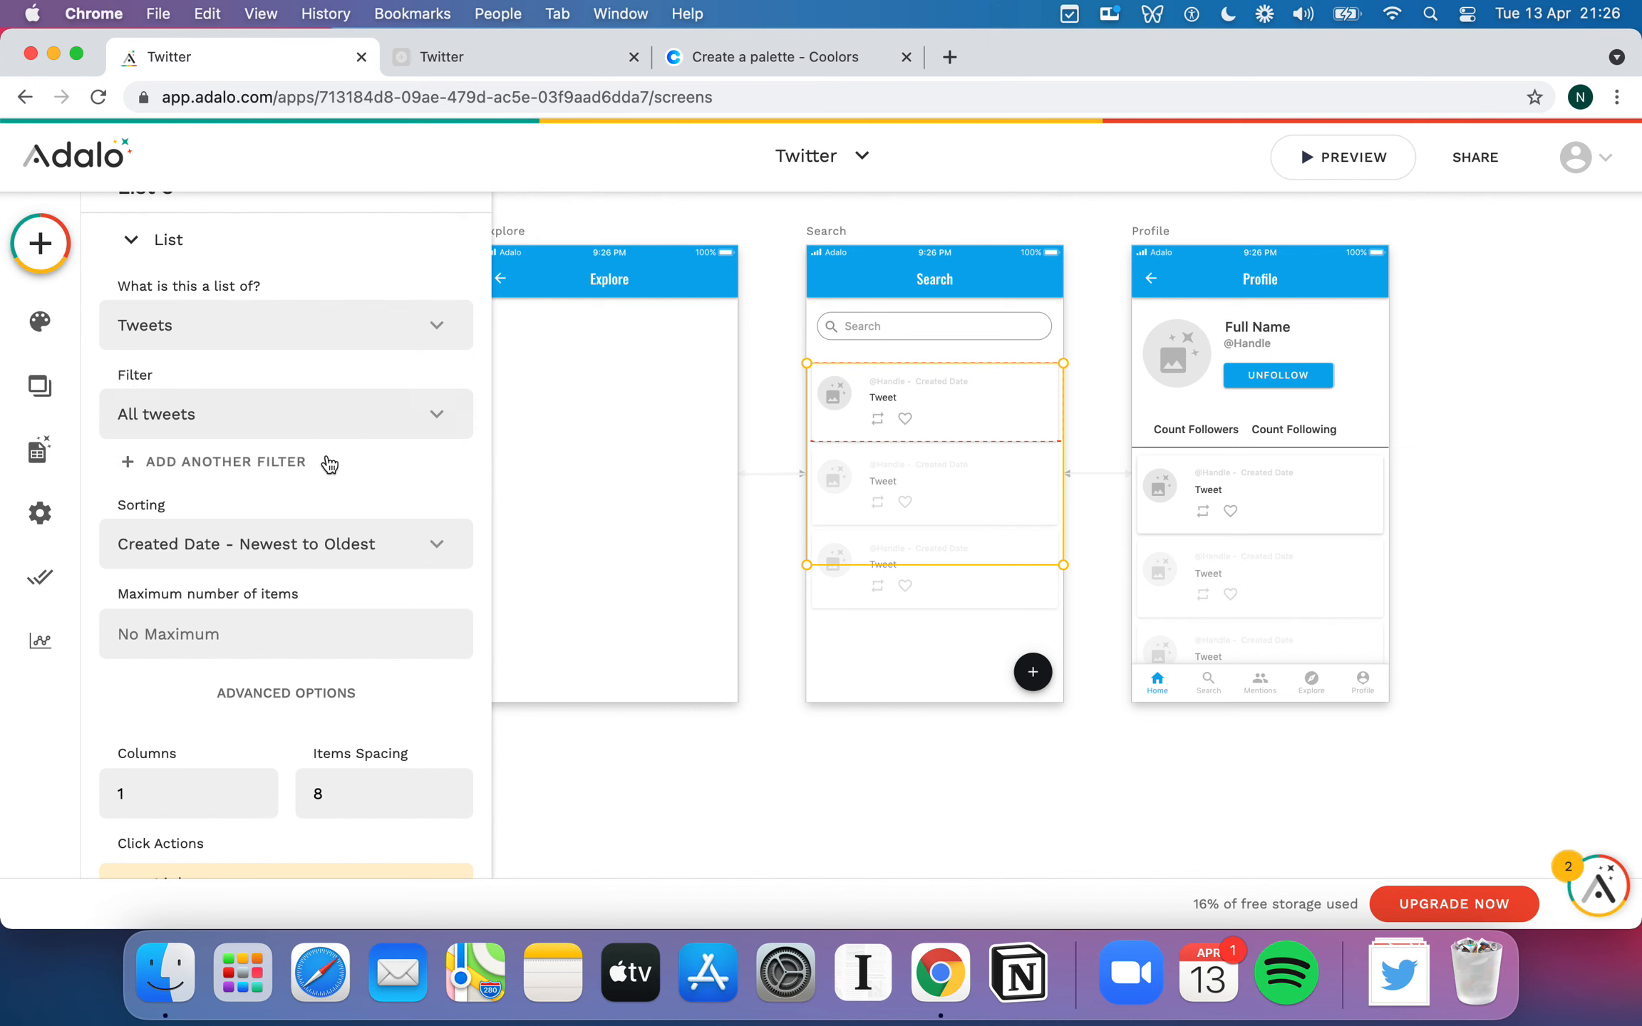
pyautogui.click(288, 465)
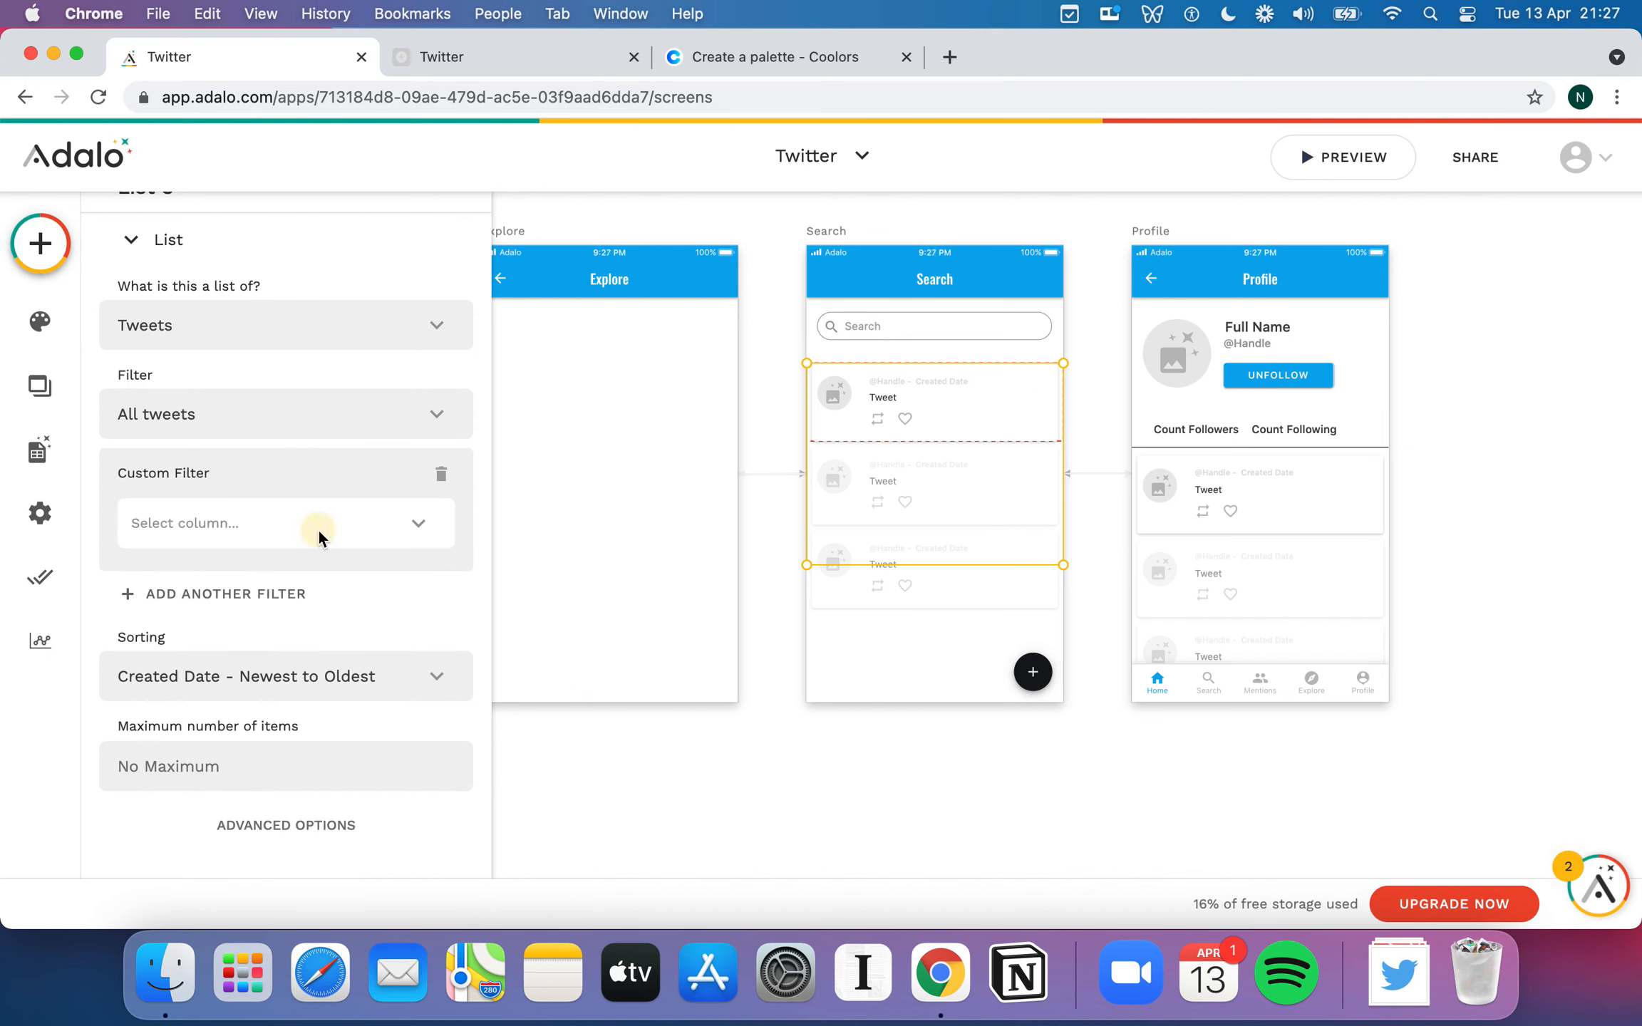
pyautogui.click(318, 529)
pyautogui.moveTo(248, 761)
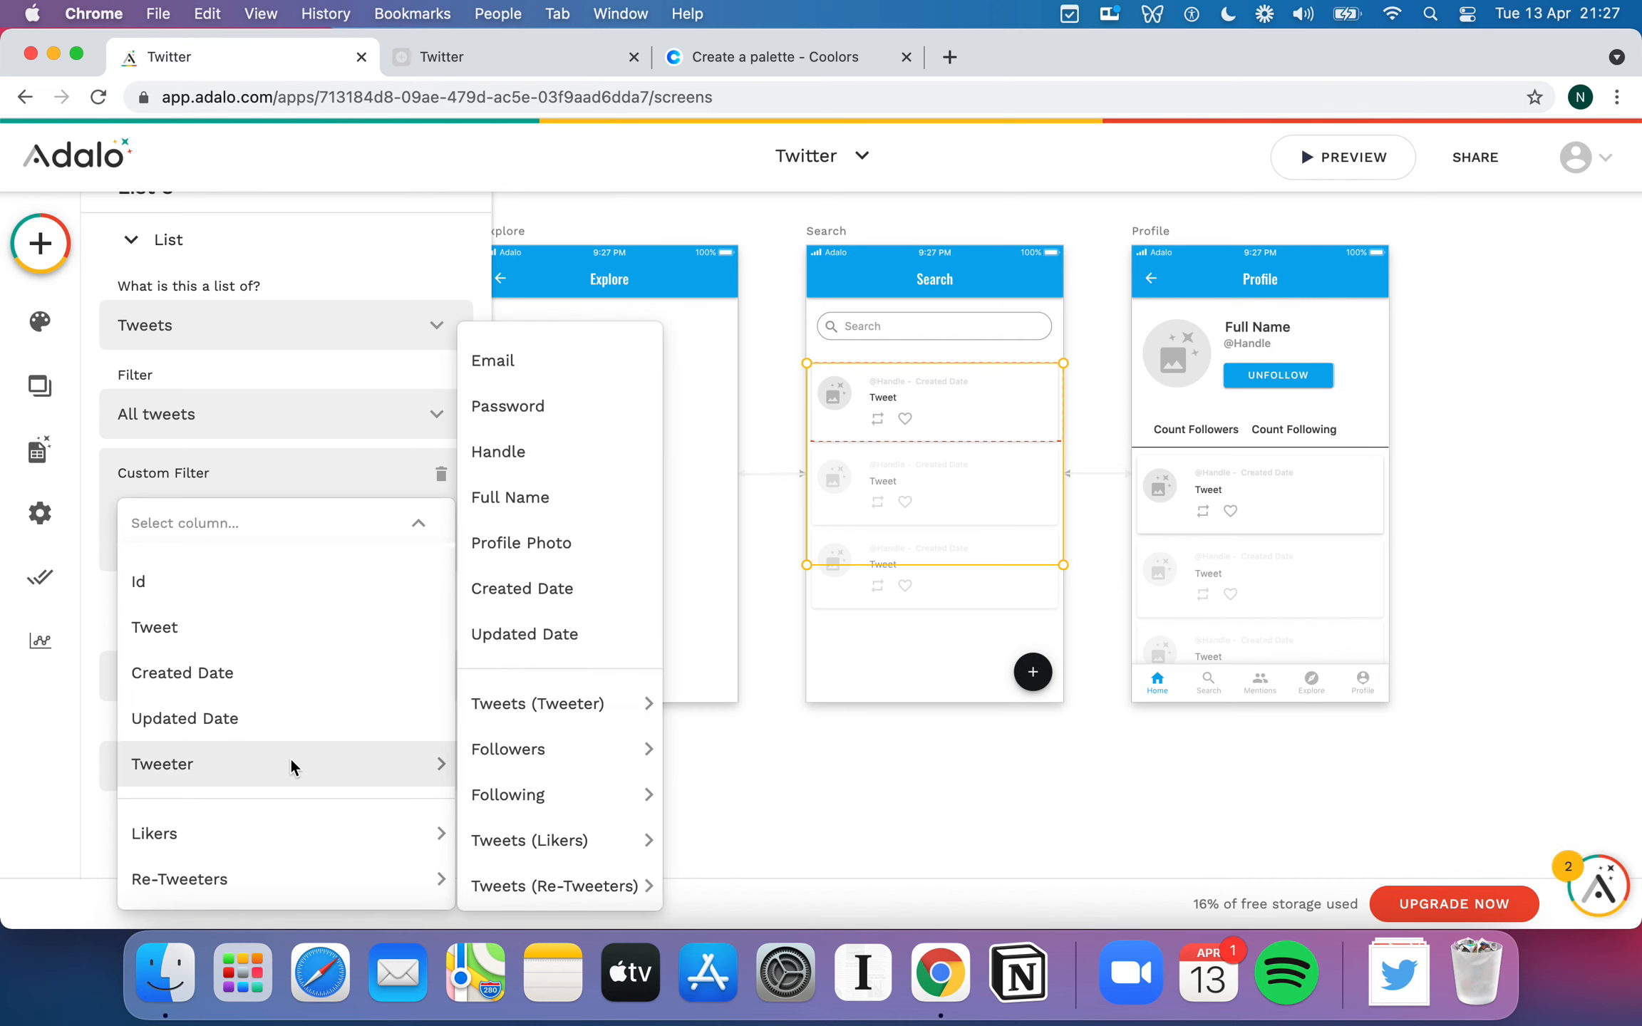
pyautogui.click(242, 627)
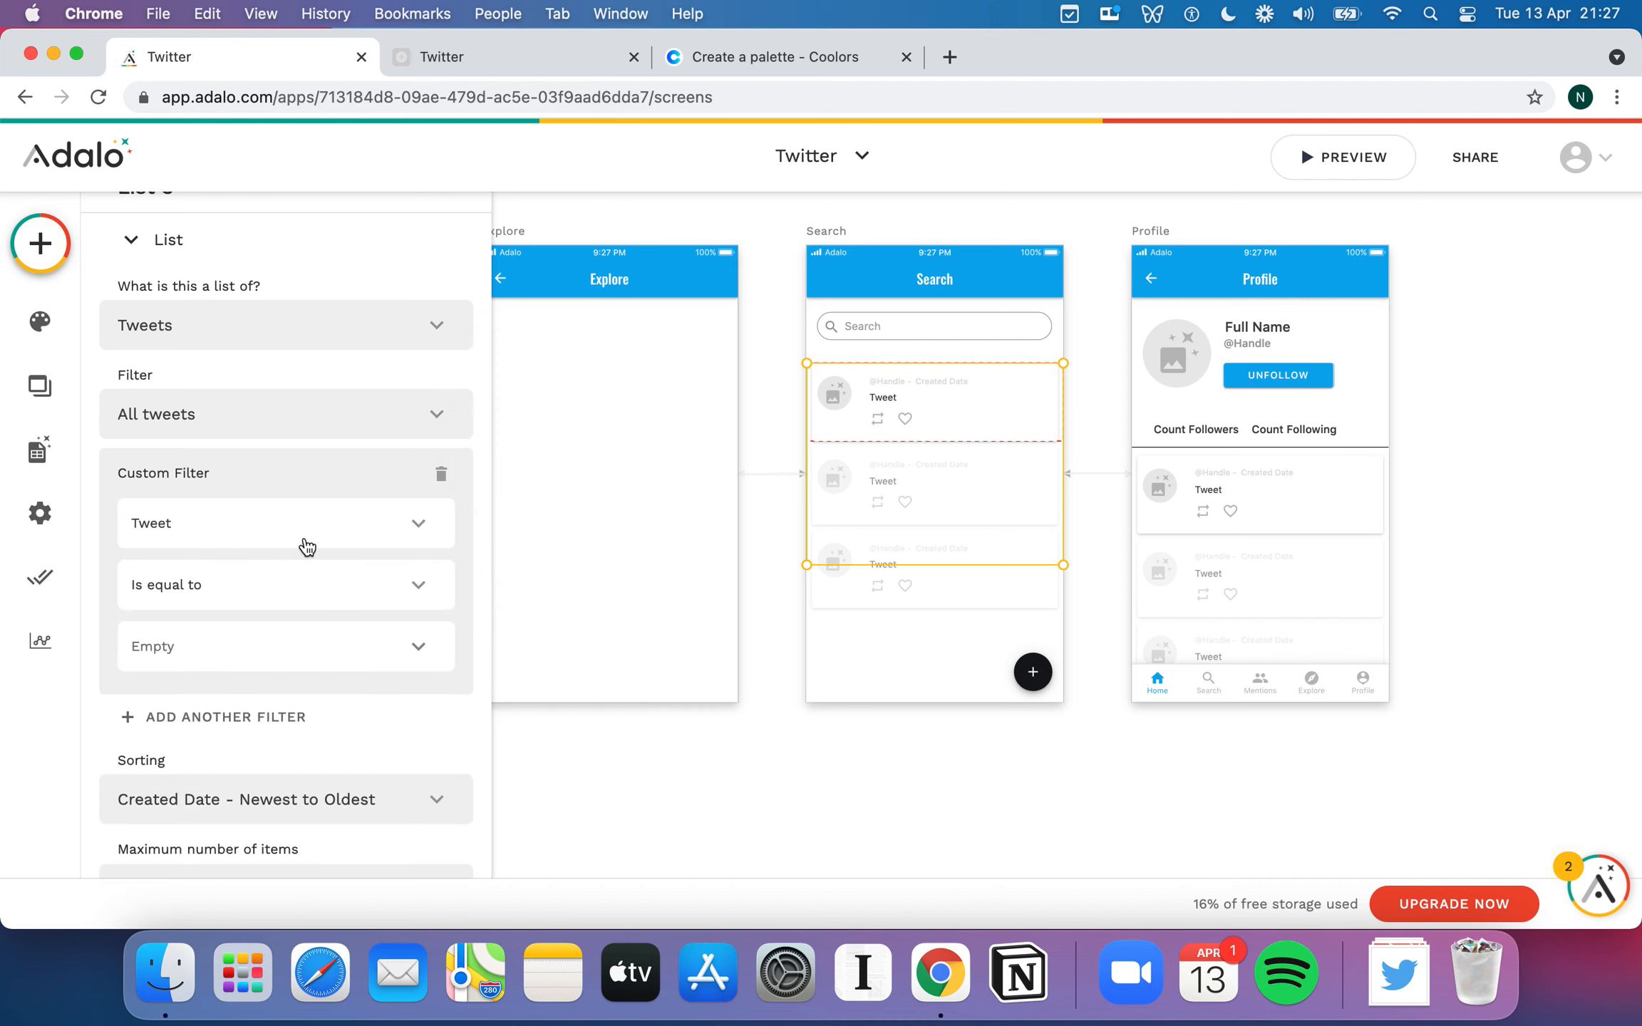
pyautogui.click(266, 585)
pyautogui.click(209, 525)
pyautogui.click(419, 650)
pyautogui.moveTo(384, 597)
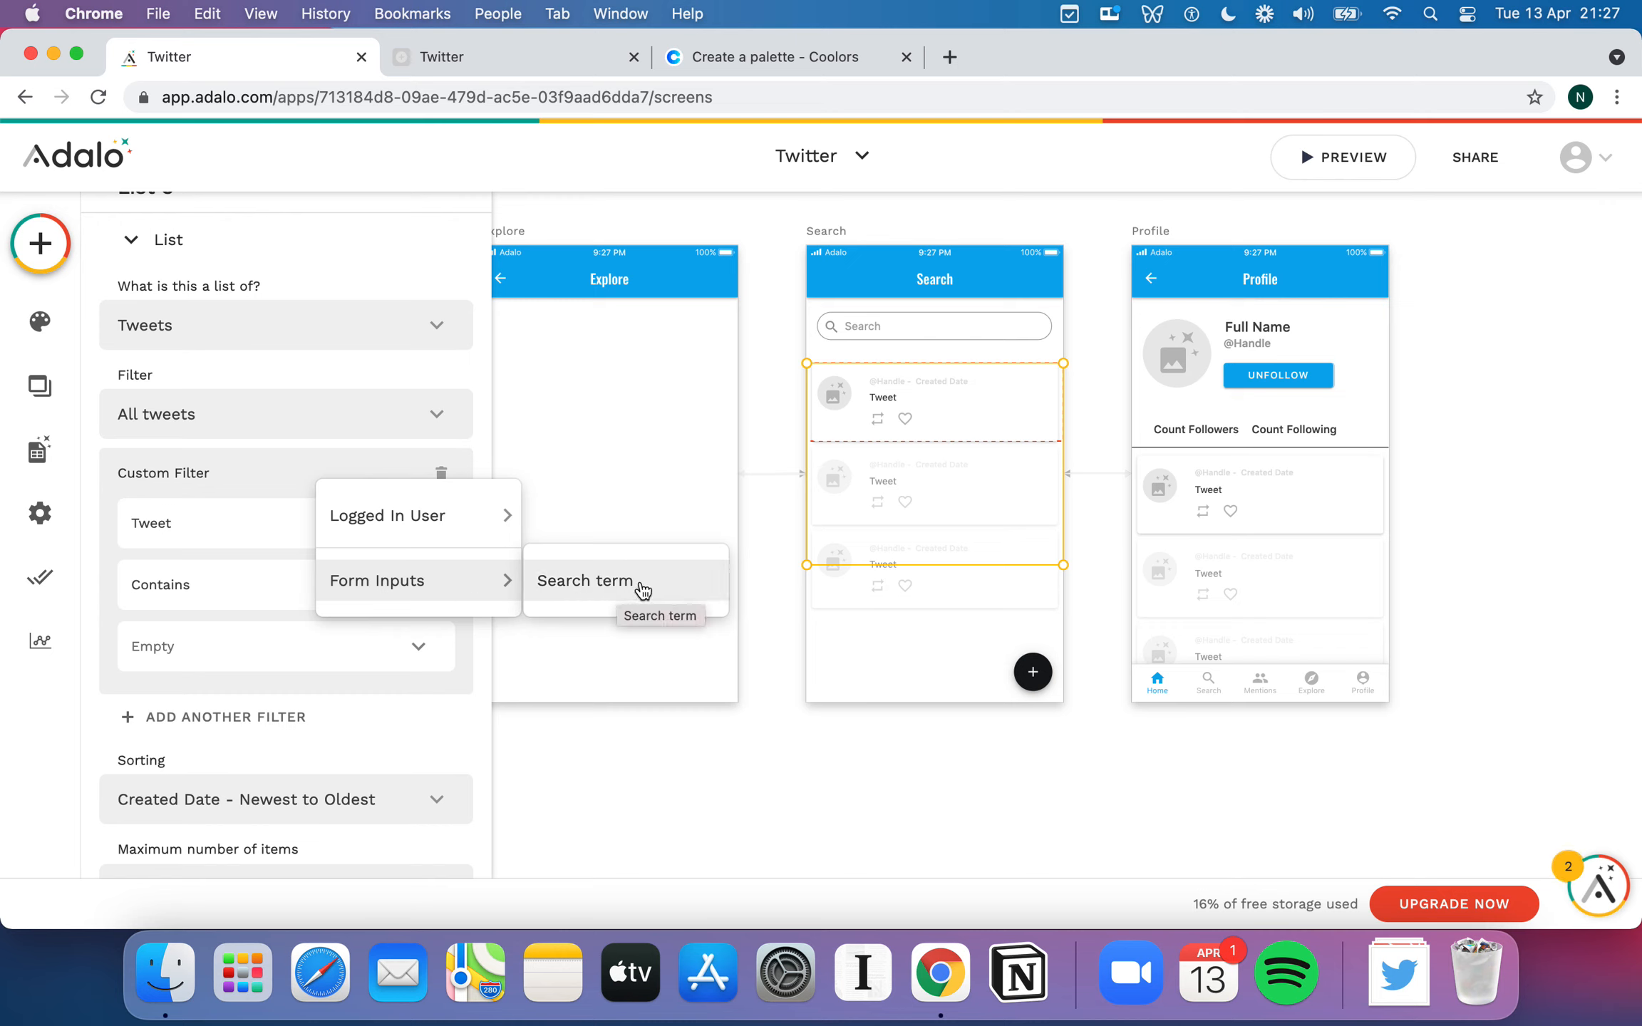
pyautogui.click(577, 581)
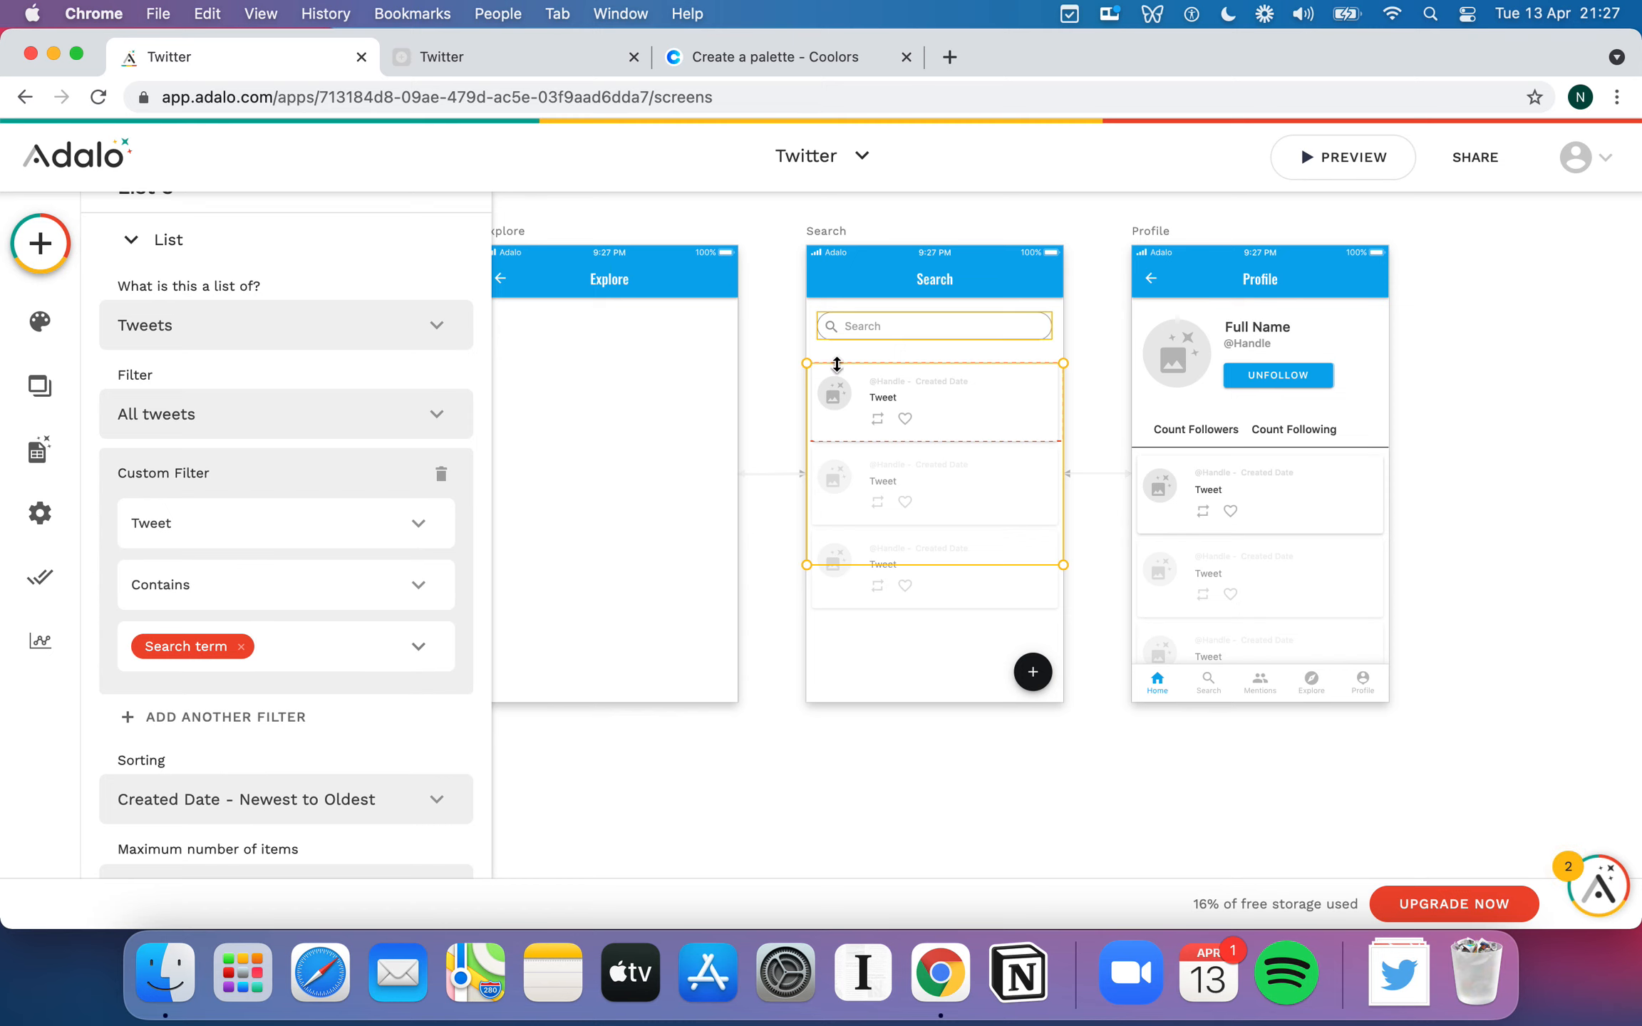
pyautogui.click(646, 213)
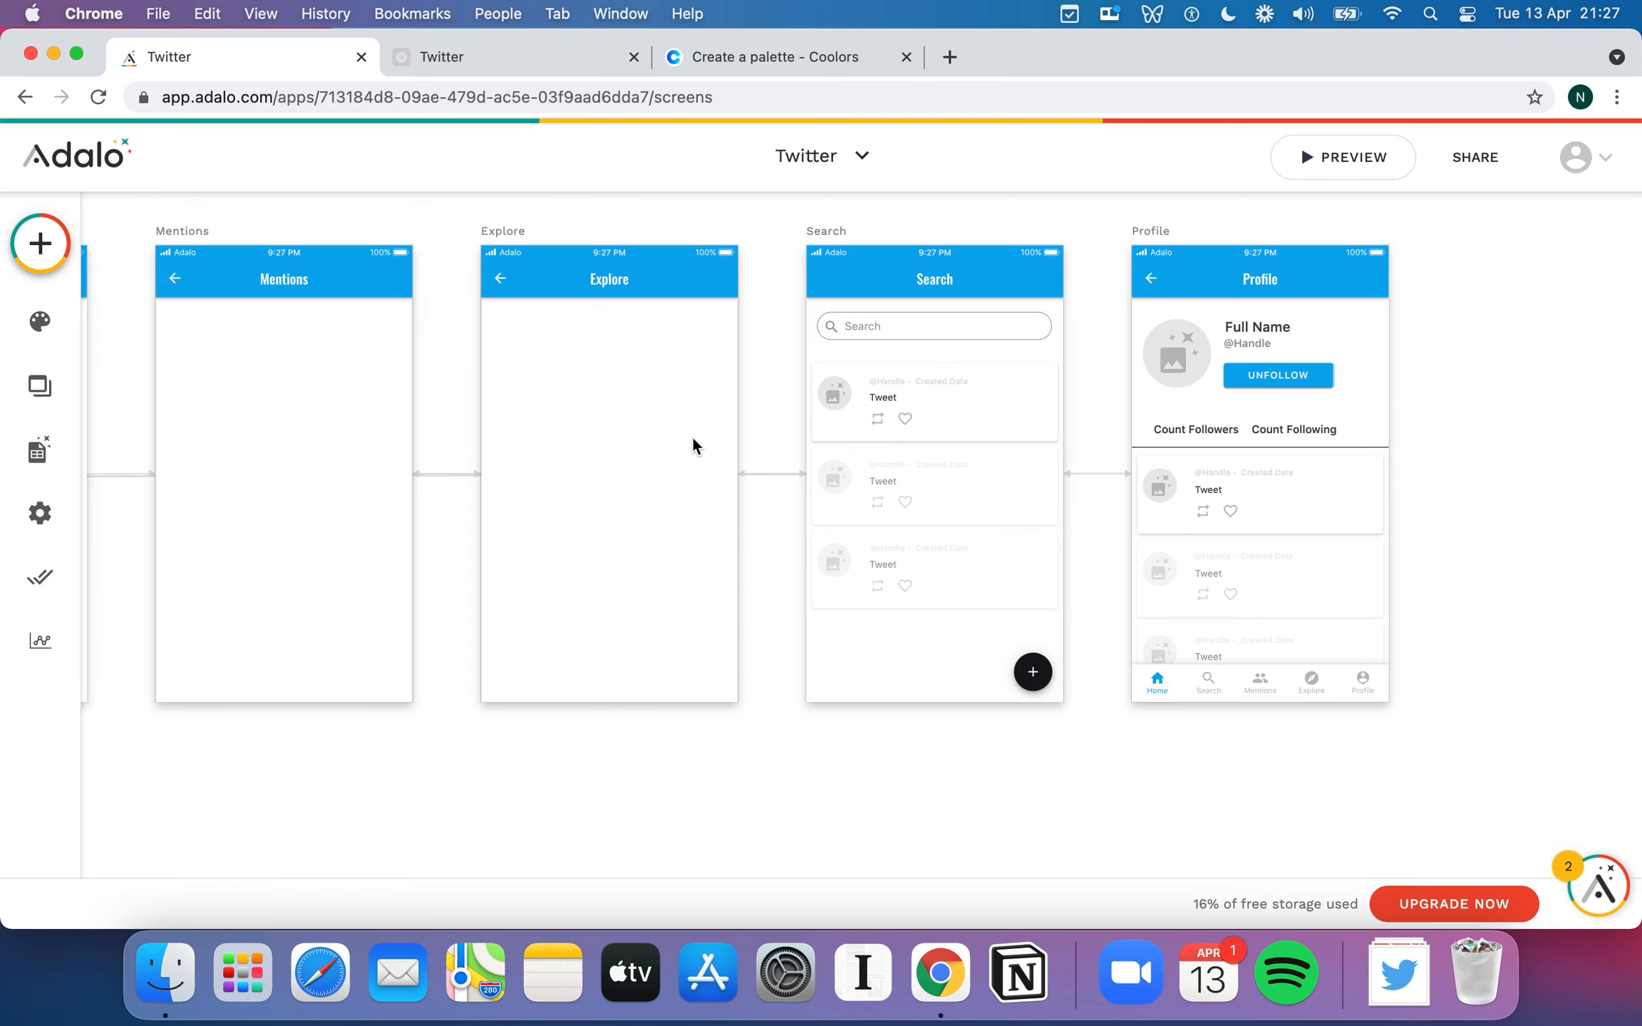
# - Duplicate the Home screen's tab bar and place the copy along the bottom edge of the Search screen
pyautogui.hscroll(-10, 692, 435)
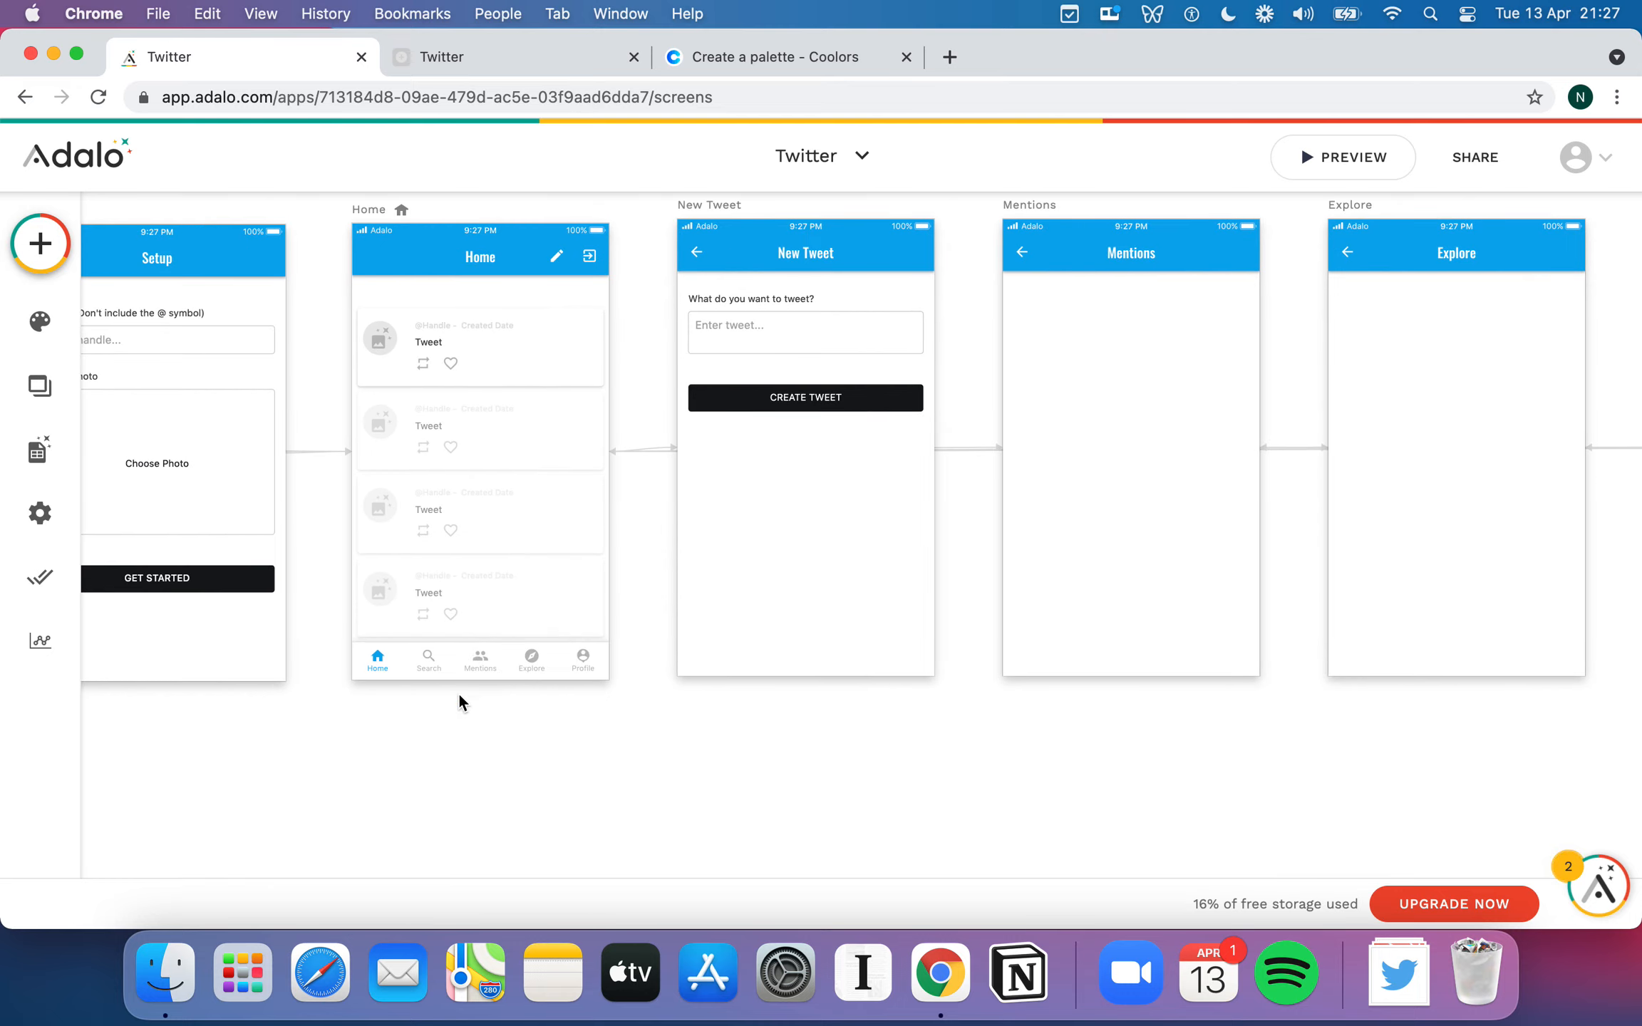
pyautogui.click(441, 665)
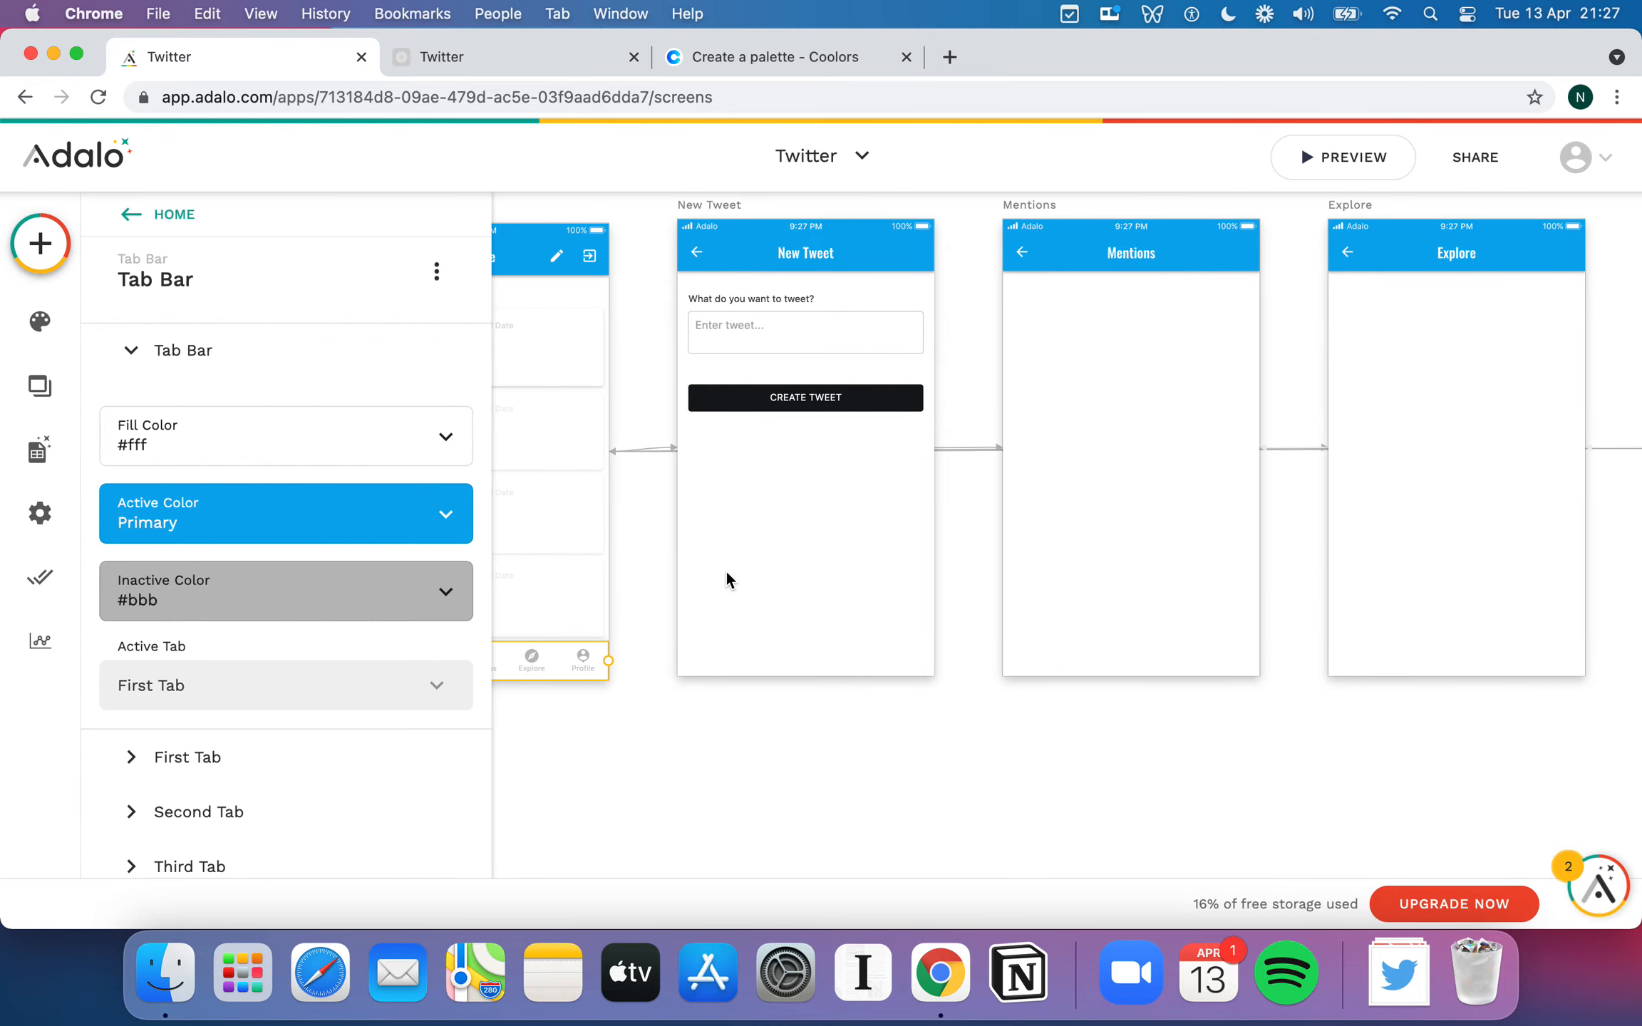
pyautogui.hscroll(15, 940, 651)
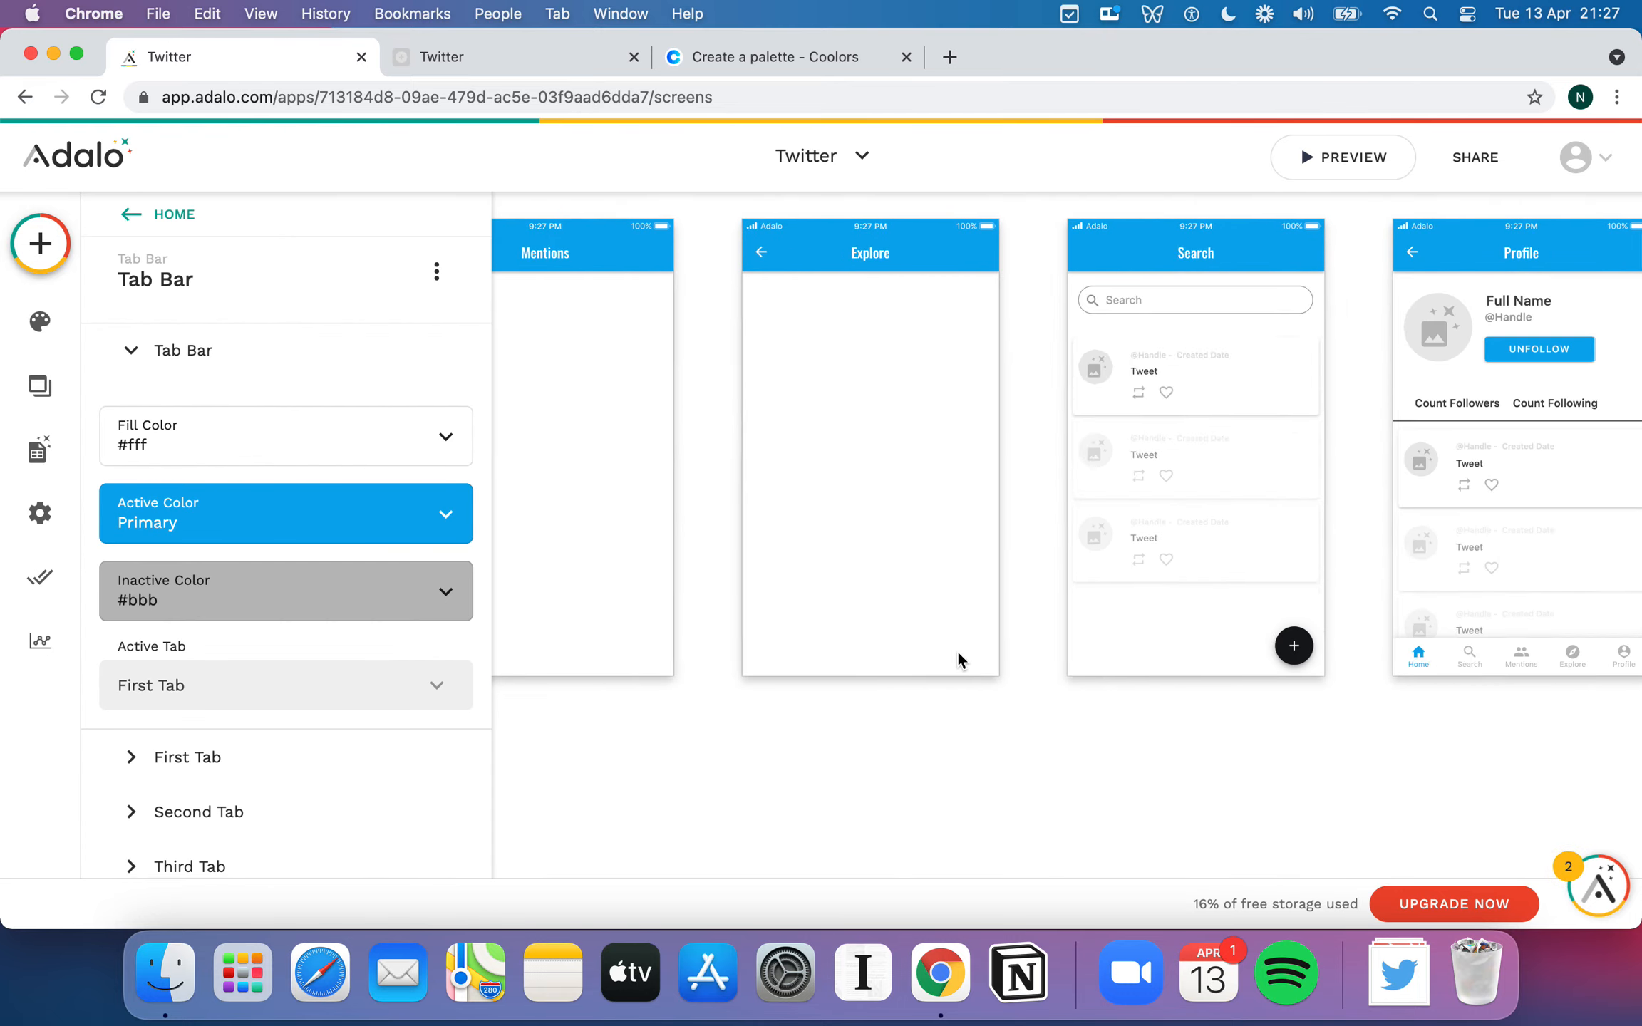
pyautogui.click(888, 636)
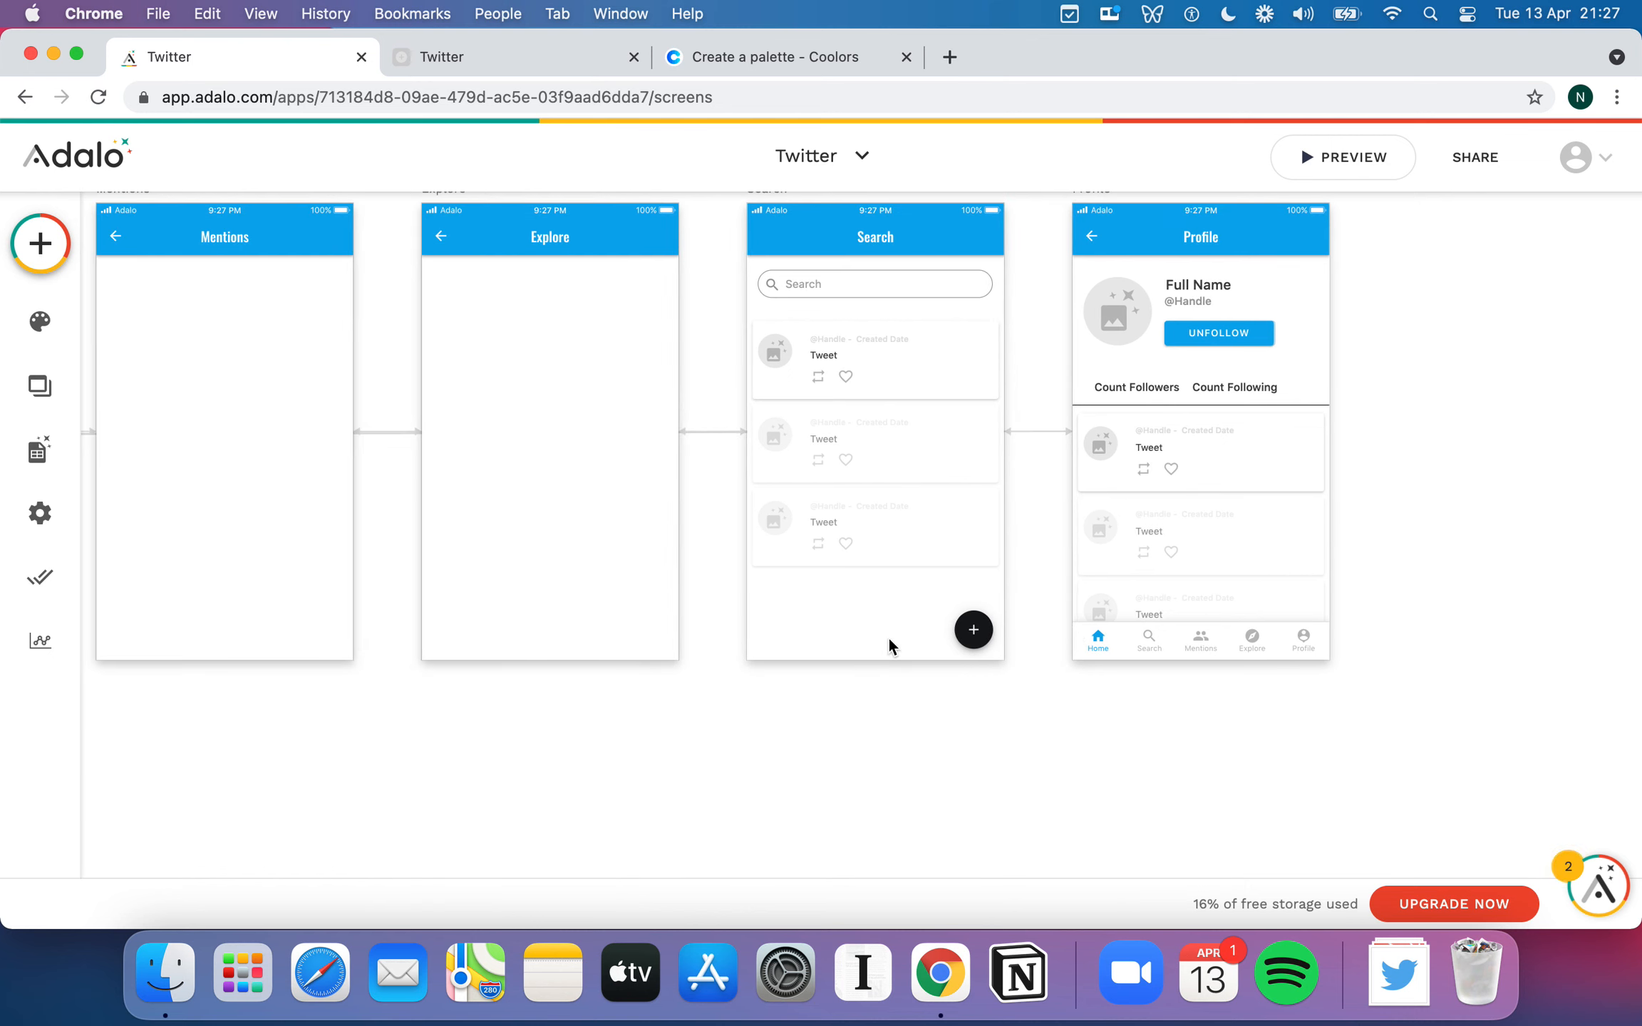
pyautogui.hscroll(-10, 643, 632)
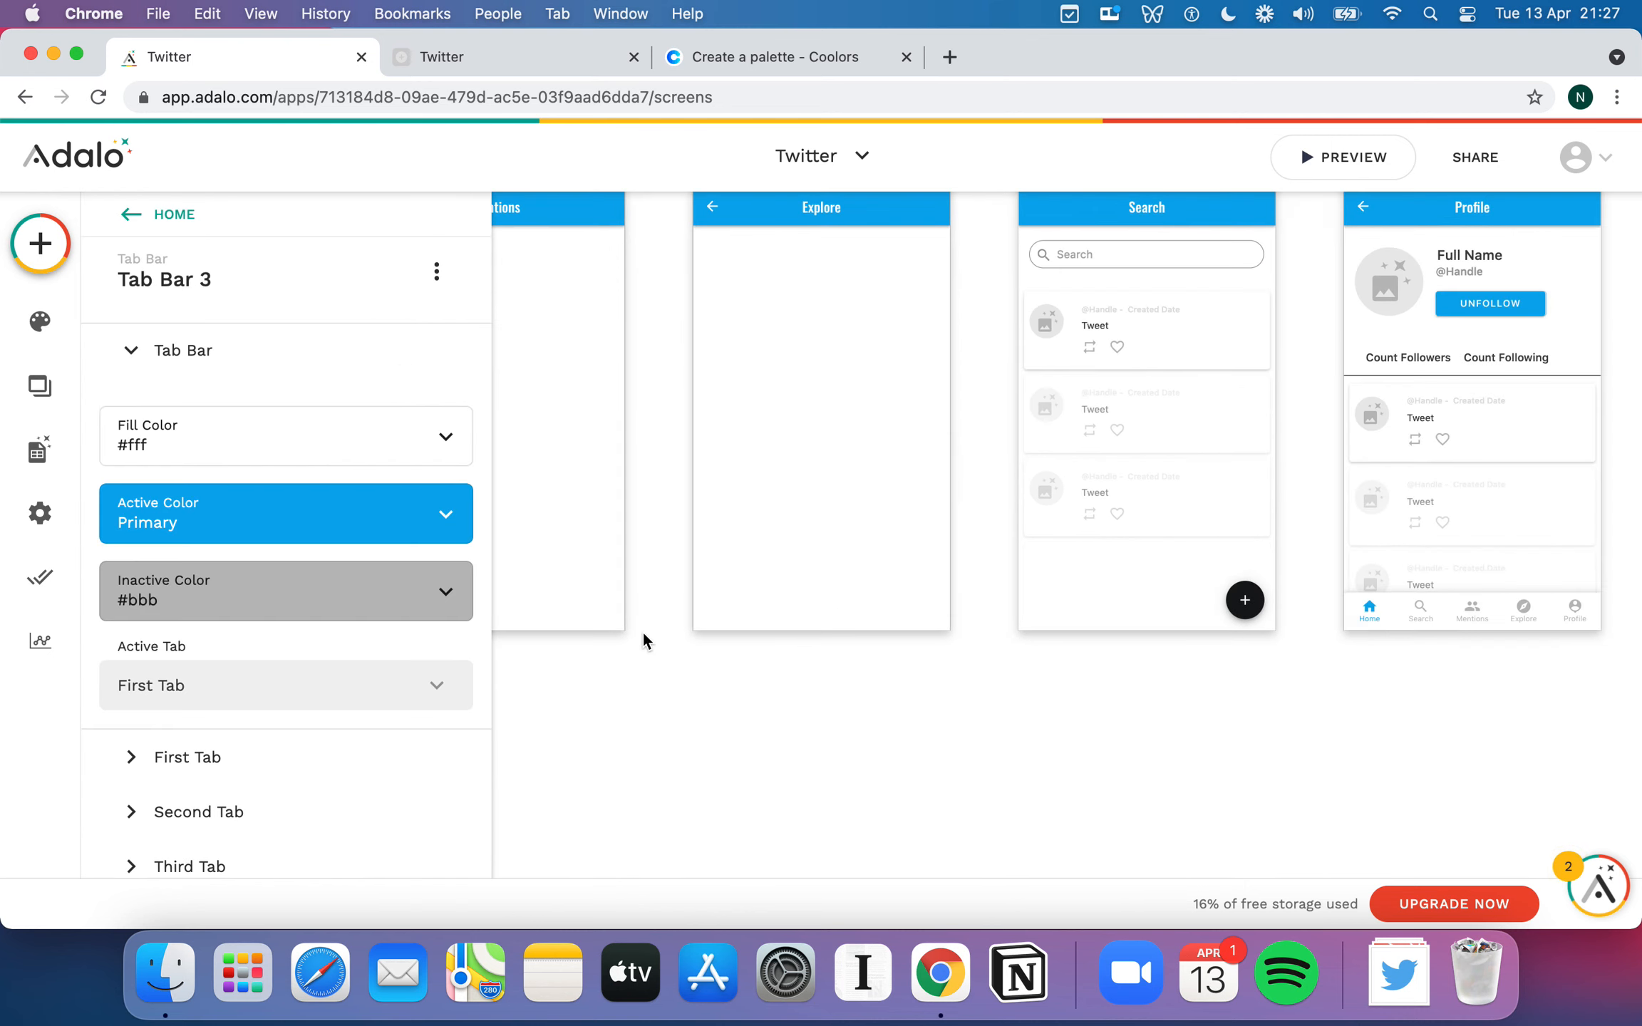
pyautogui.scroll(-5, 849, 767)
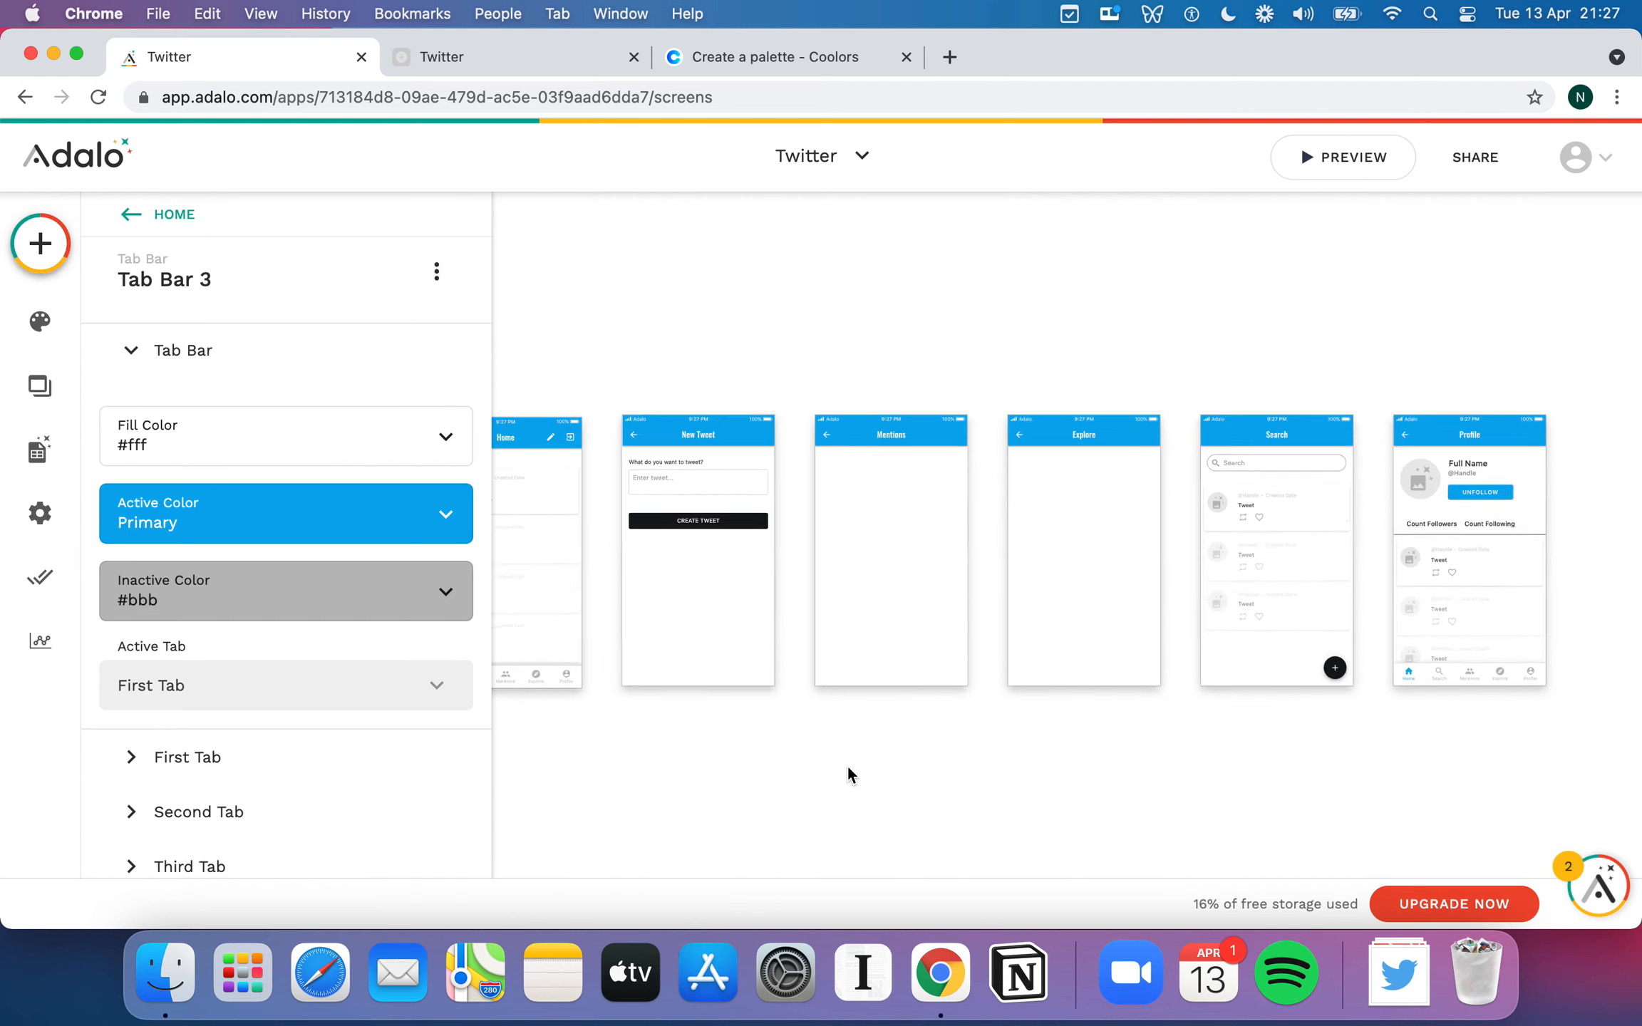
pyautogui.moveTo(549, 697); pyautogui.dragTo(1233, 687)
pyautogui.click(1337, 745)
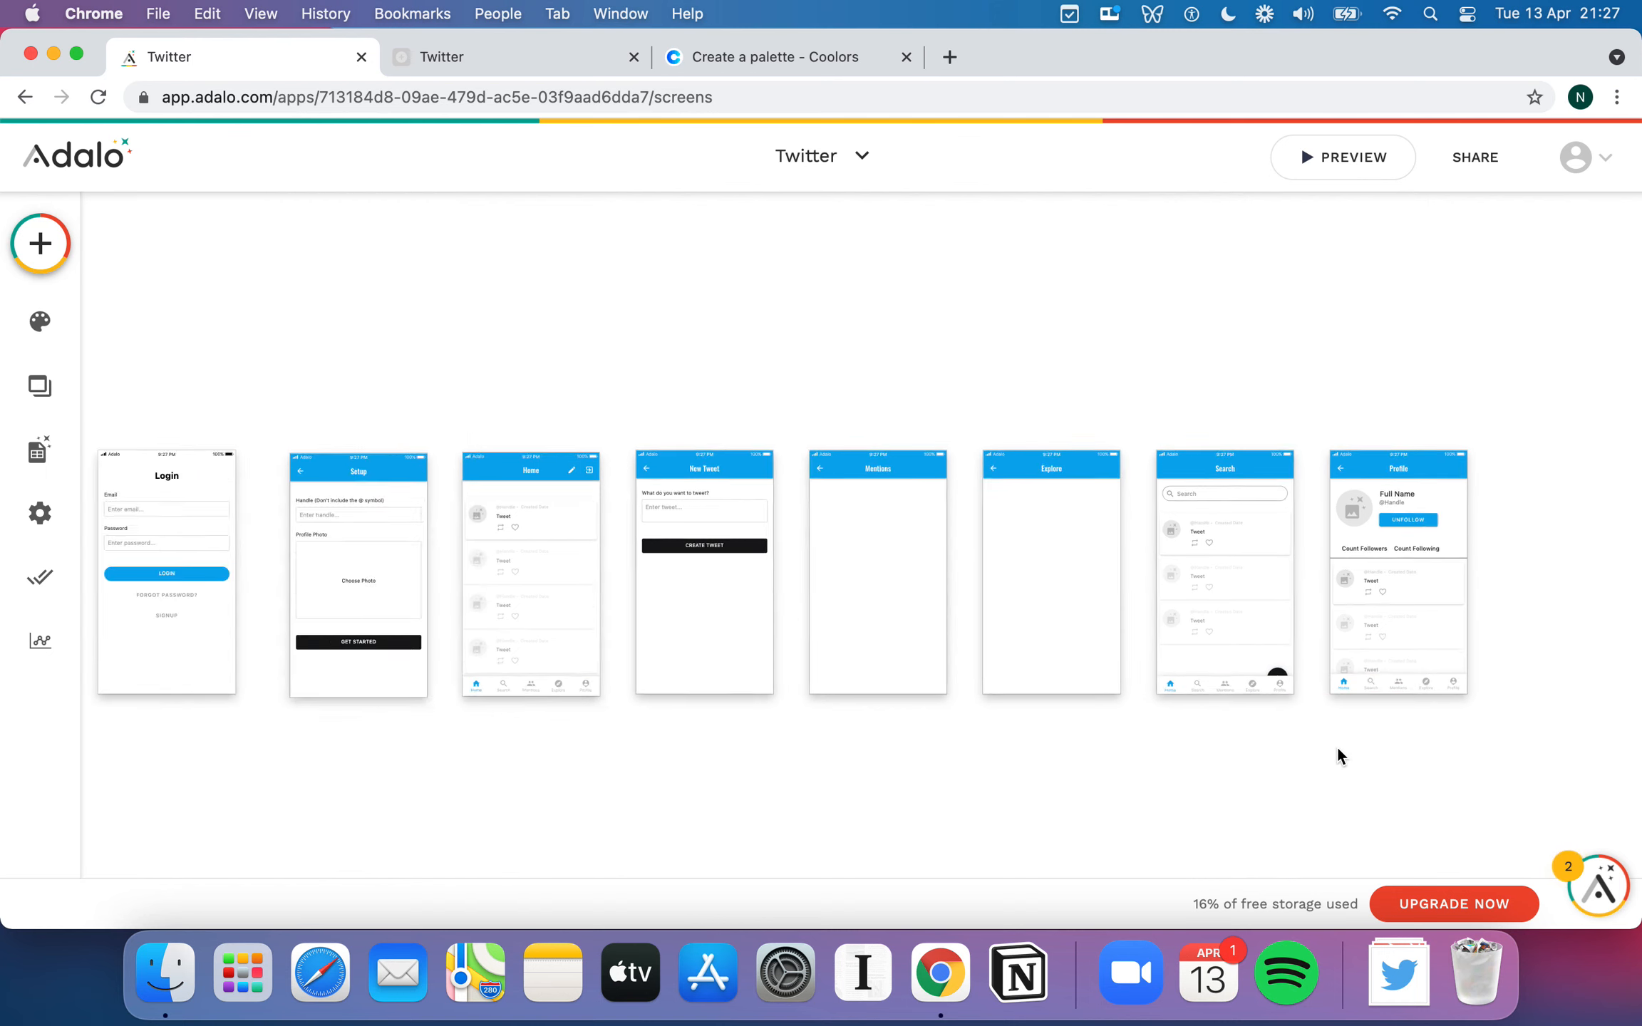
# - Delete the action button with the add icon from the Search screen's lower corner
pyautogui.scroll(3, 1337, 746)
pyautogui.scroll(2, 1338, 745)
pyautogui.click(1236, 614)
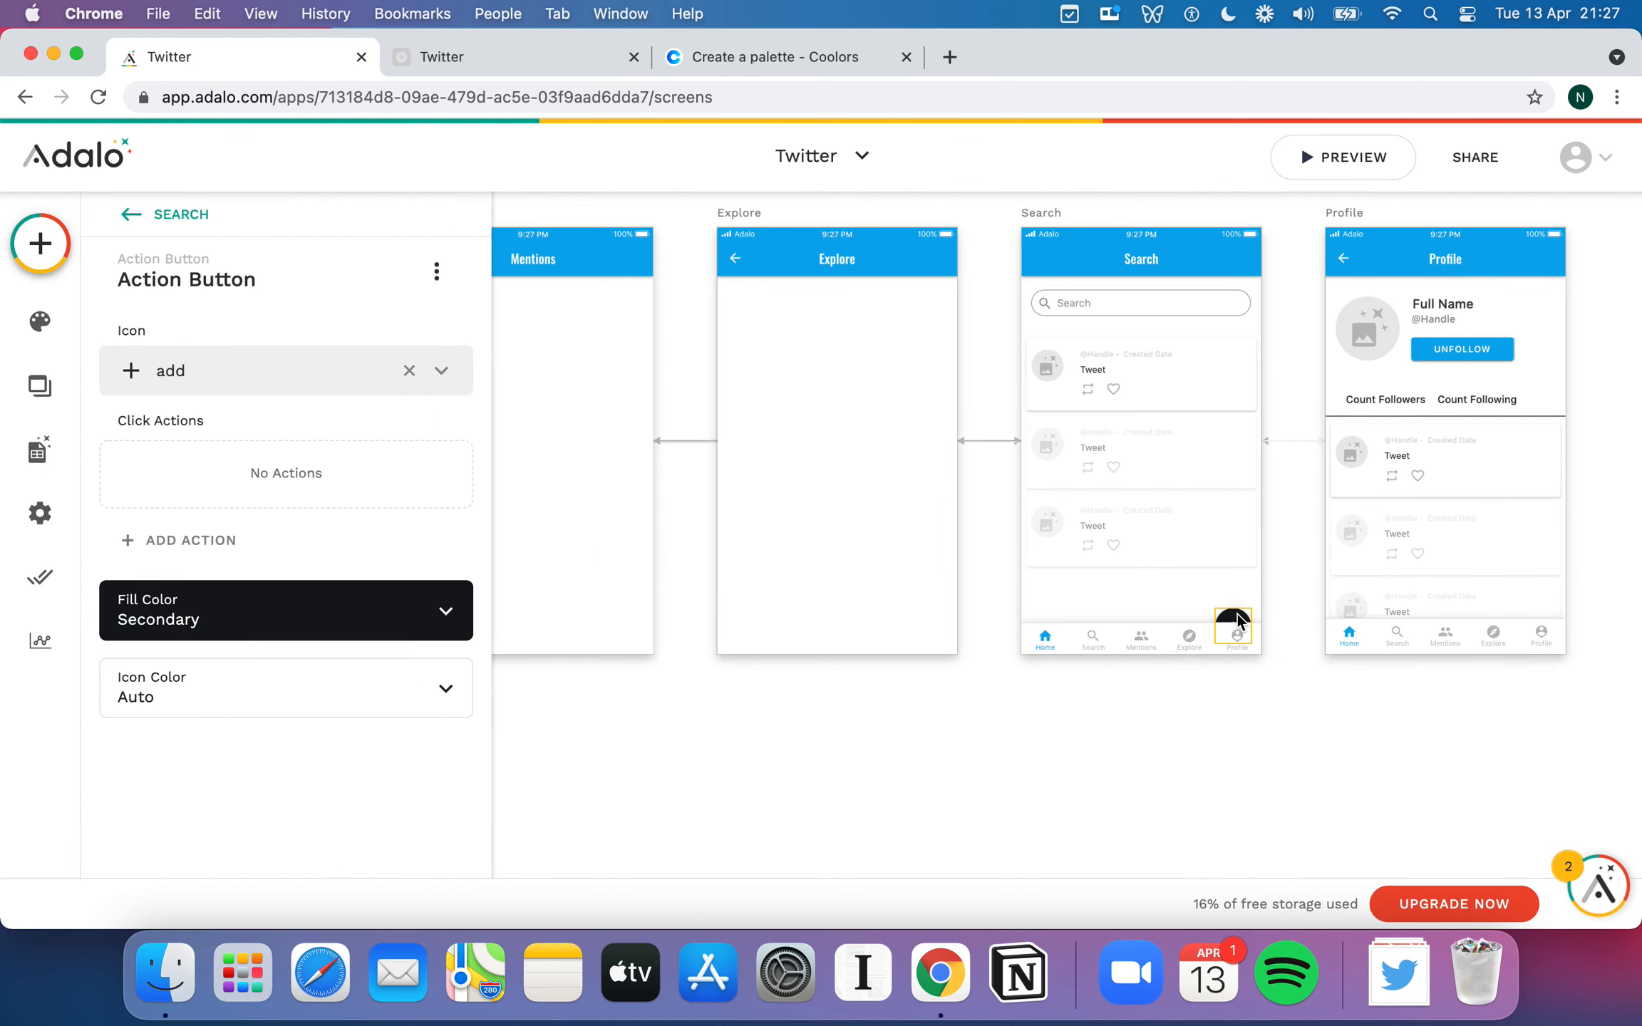
pyautogui.click(436, 271)
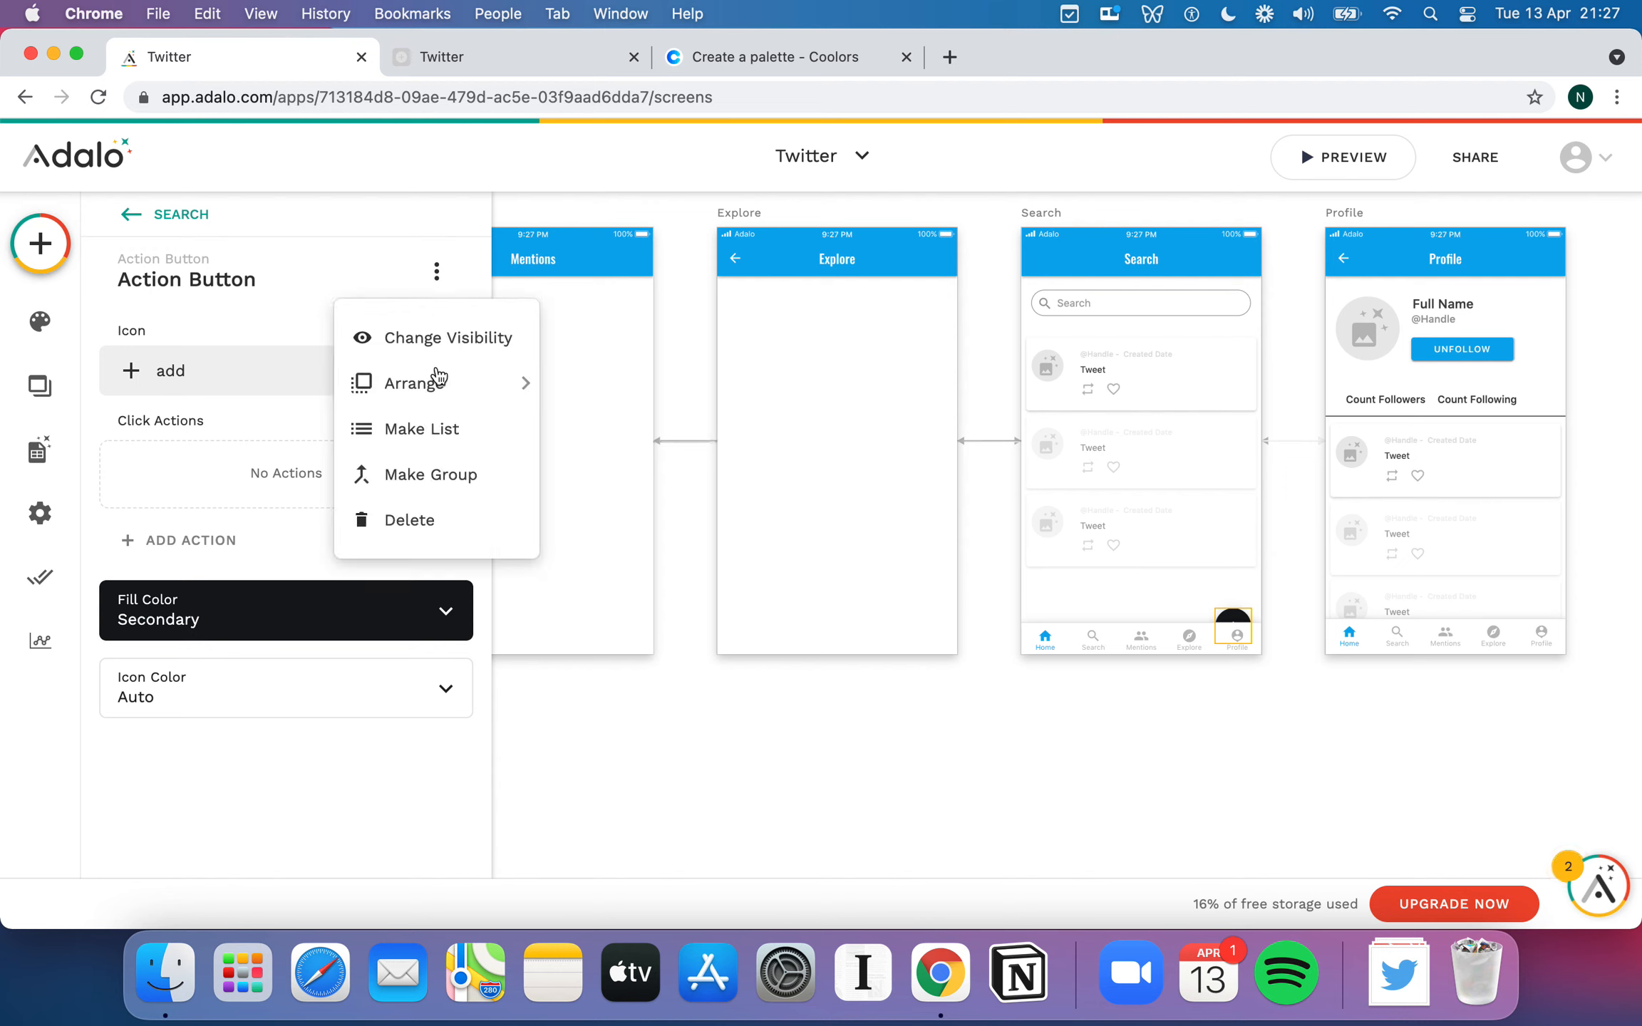
pyautogui.click(444, 524)
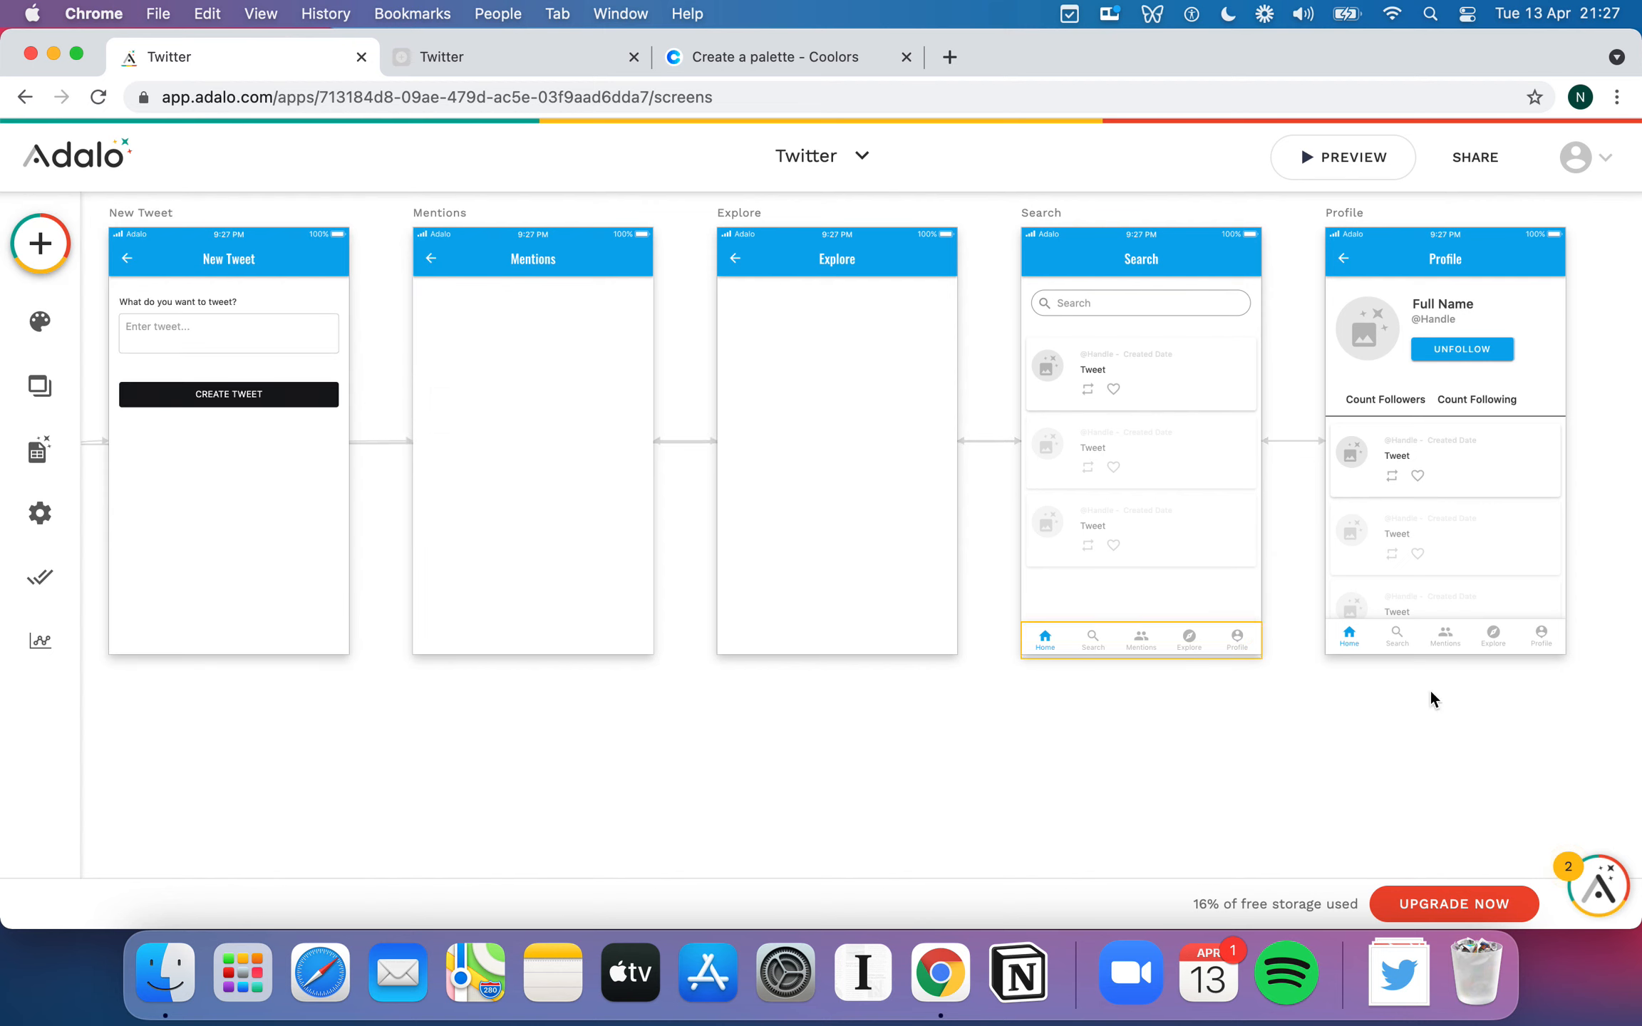
# - Set the active tab of the Search screen's tab bar to Second Tab
pyautogui.click(1102, 632)
pyautogui.scroll(-3, 384, 667)
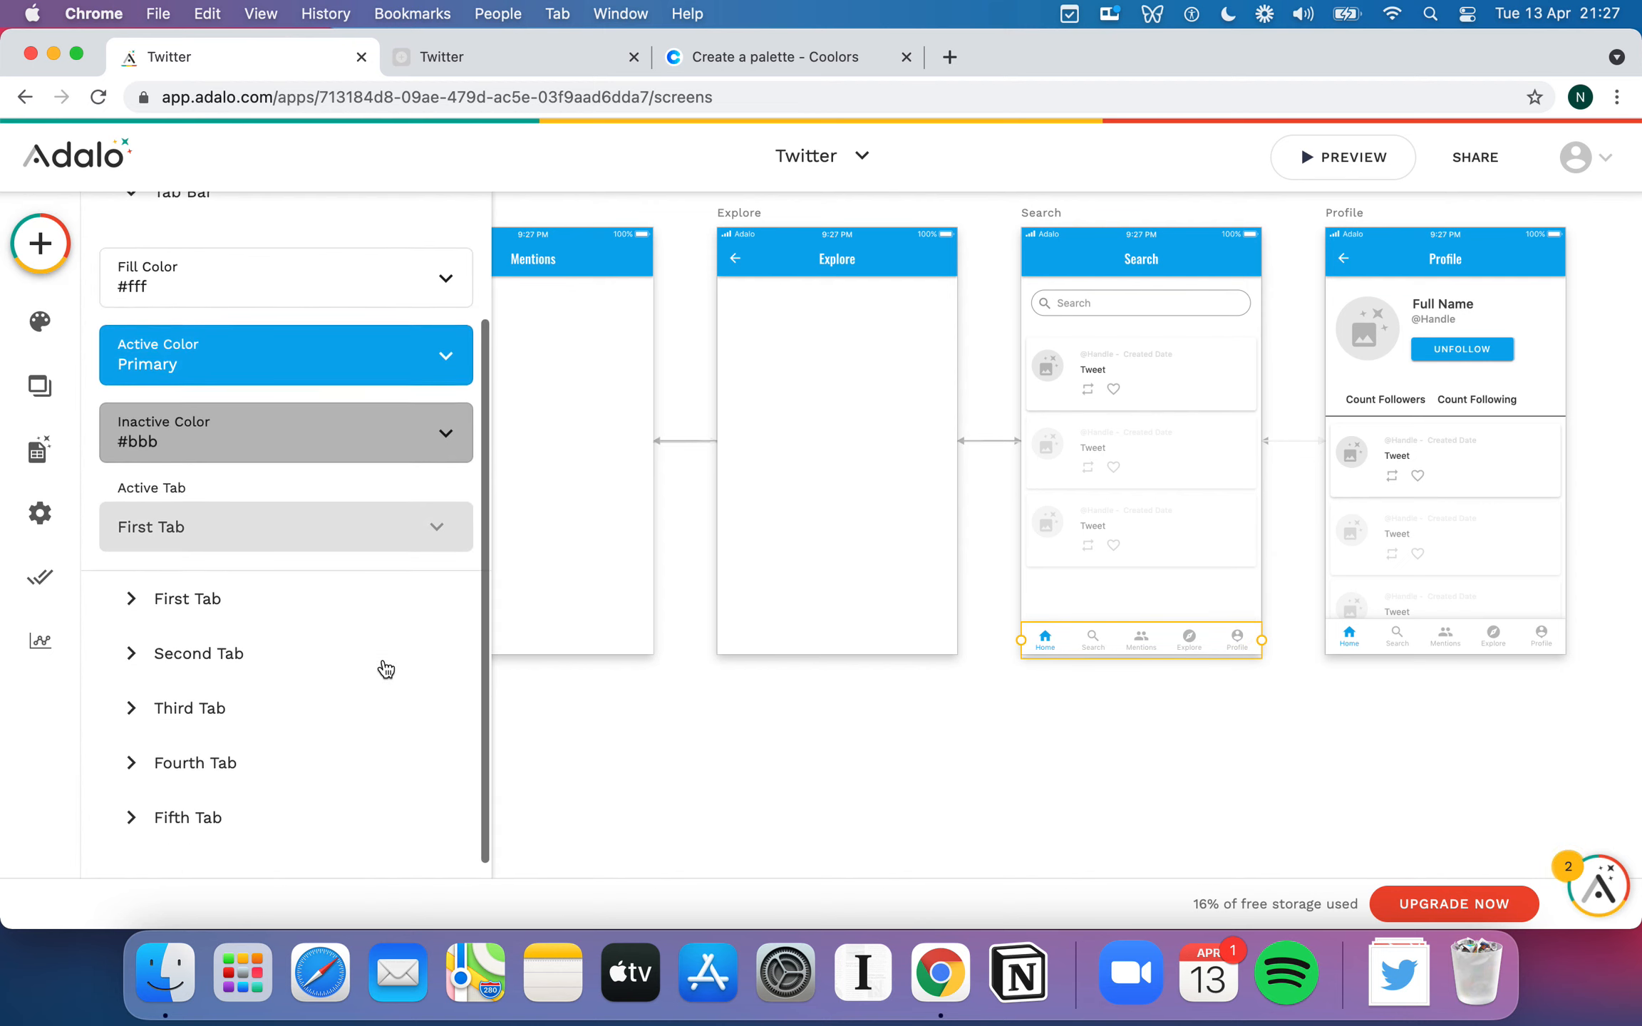
pyautogui.click(293, 527)
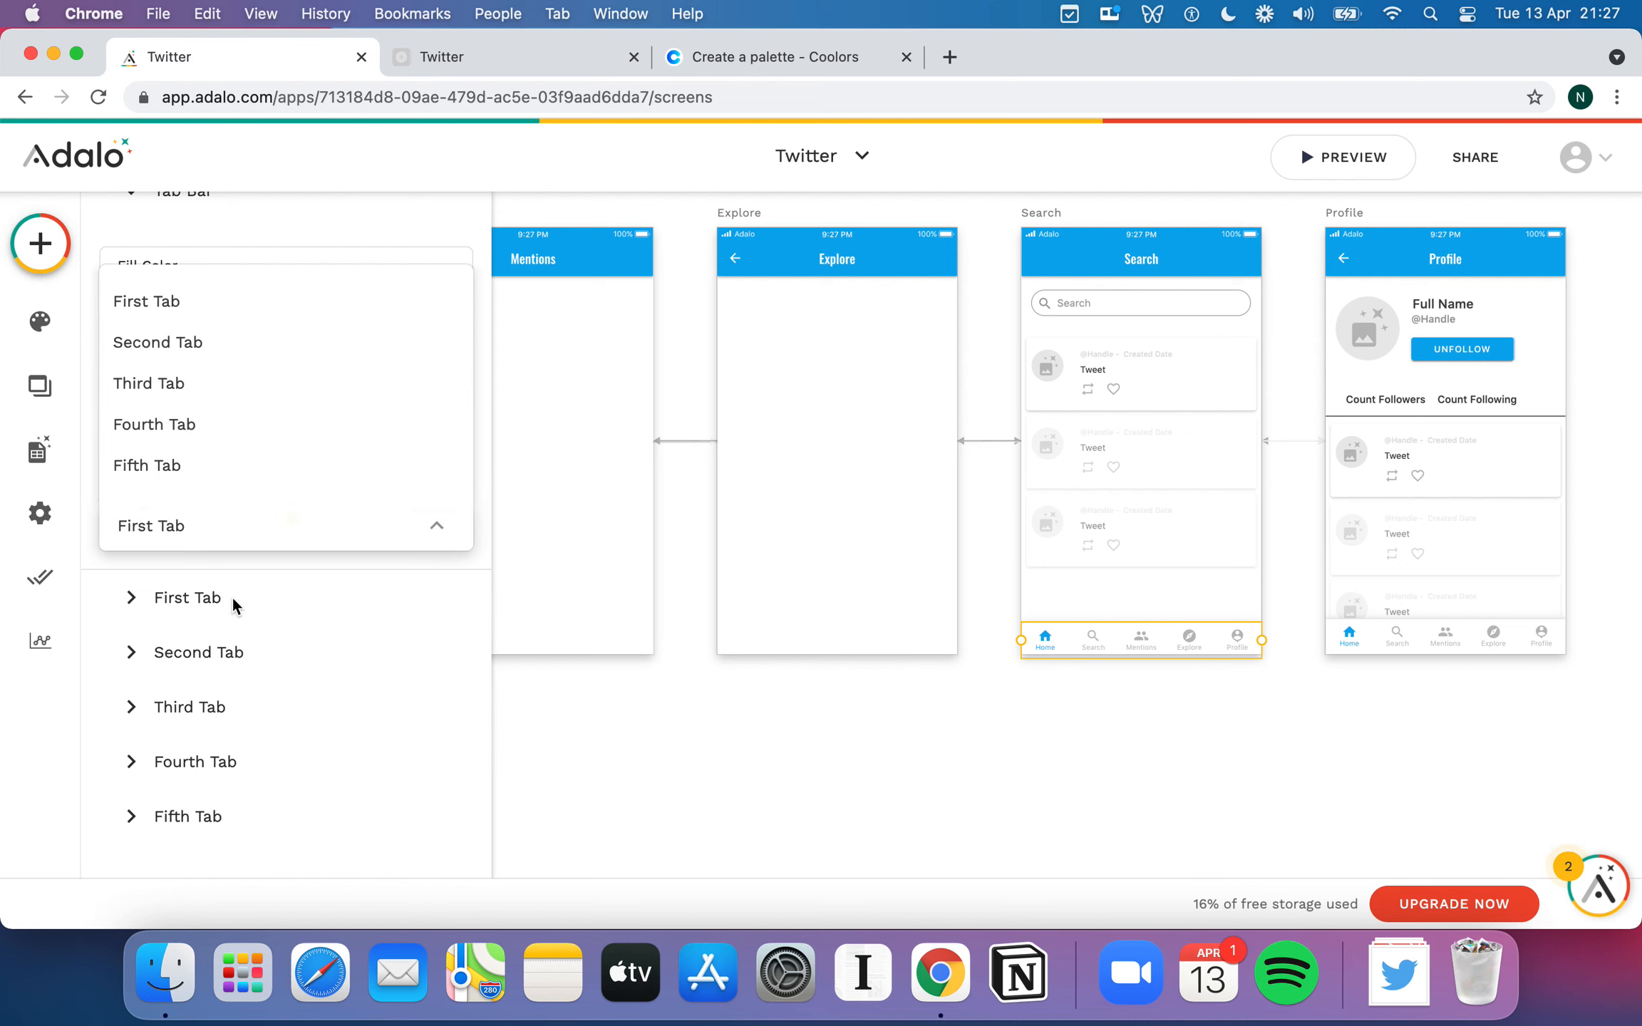
pyautogui.click(171, 344)
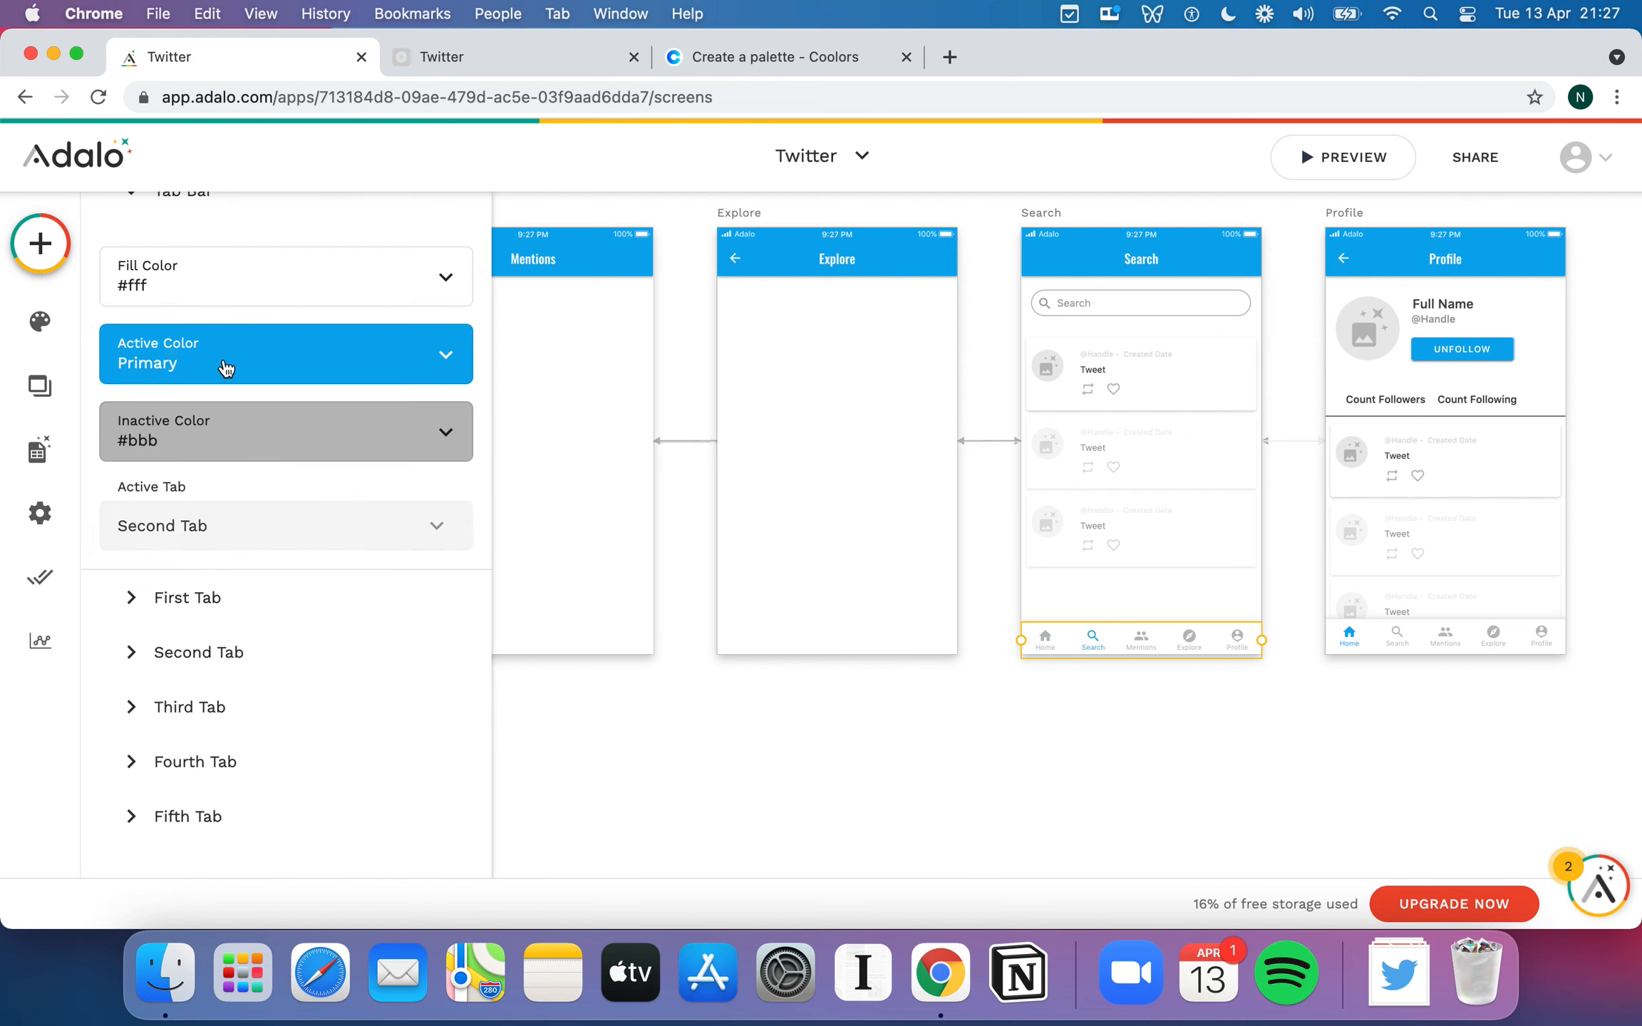
# - Set the active tab of the Profile screen's tab bar to Fifth Tab
pyautogui.click(1483, 648)
pyautogui.scroll(-2, 285, 561)
pyautogui.click(243, 555)
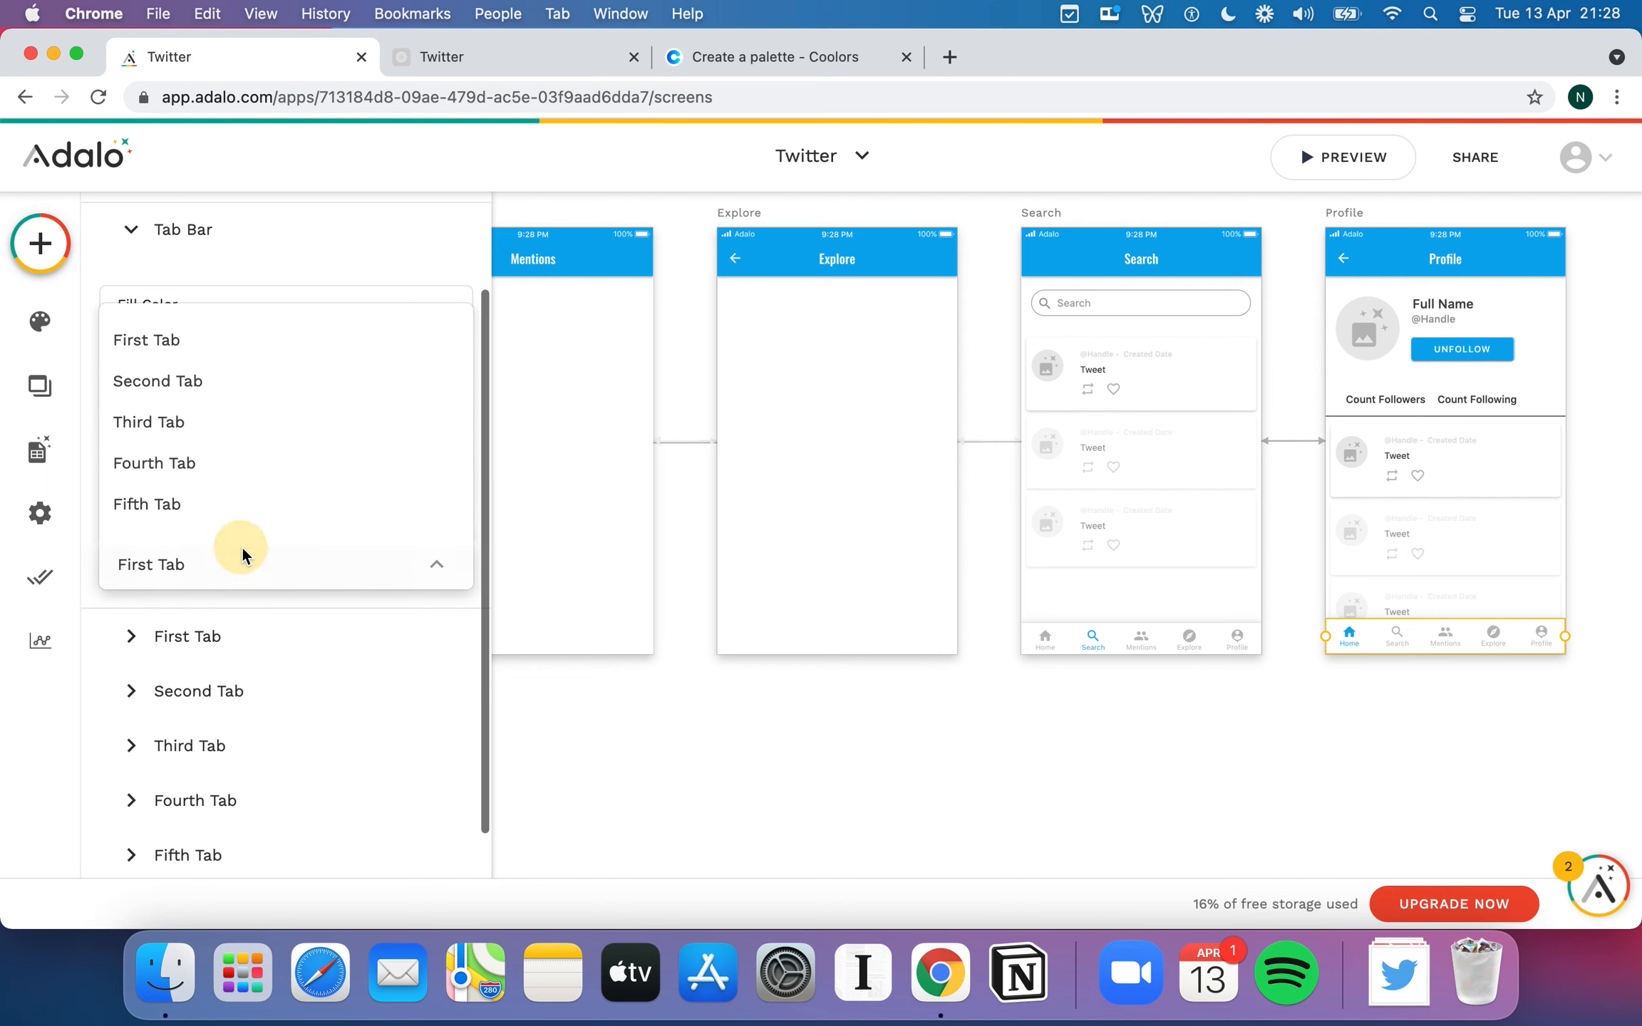
pyautogui.click(153, 505)
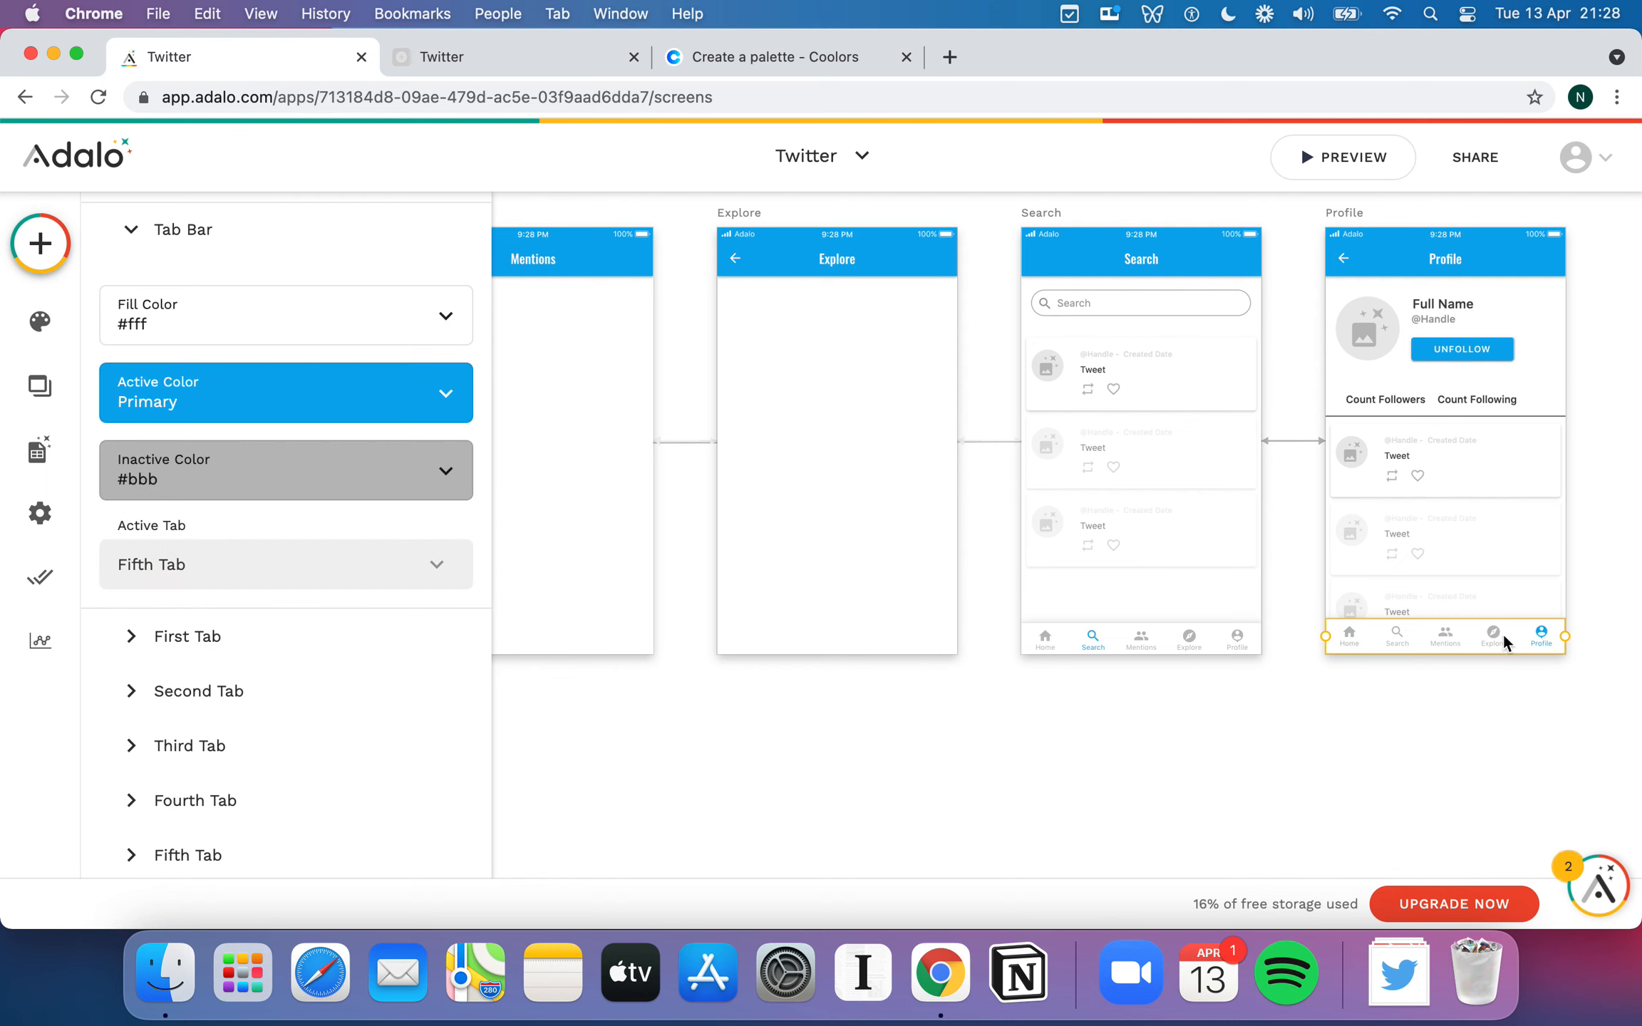
# - Add an action to the first tab of the Search screen's tab bar that links to the Home screen
pyautogui.click(1102, 639)
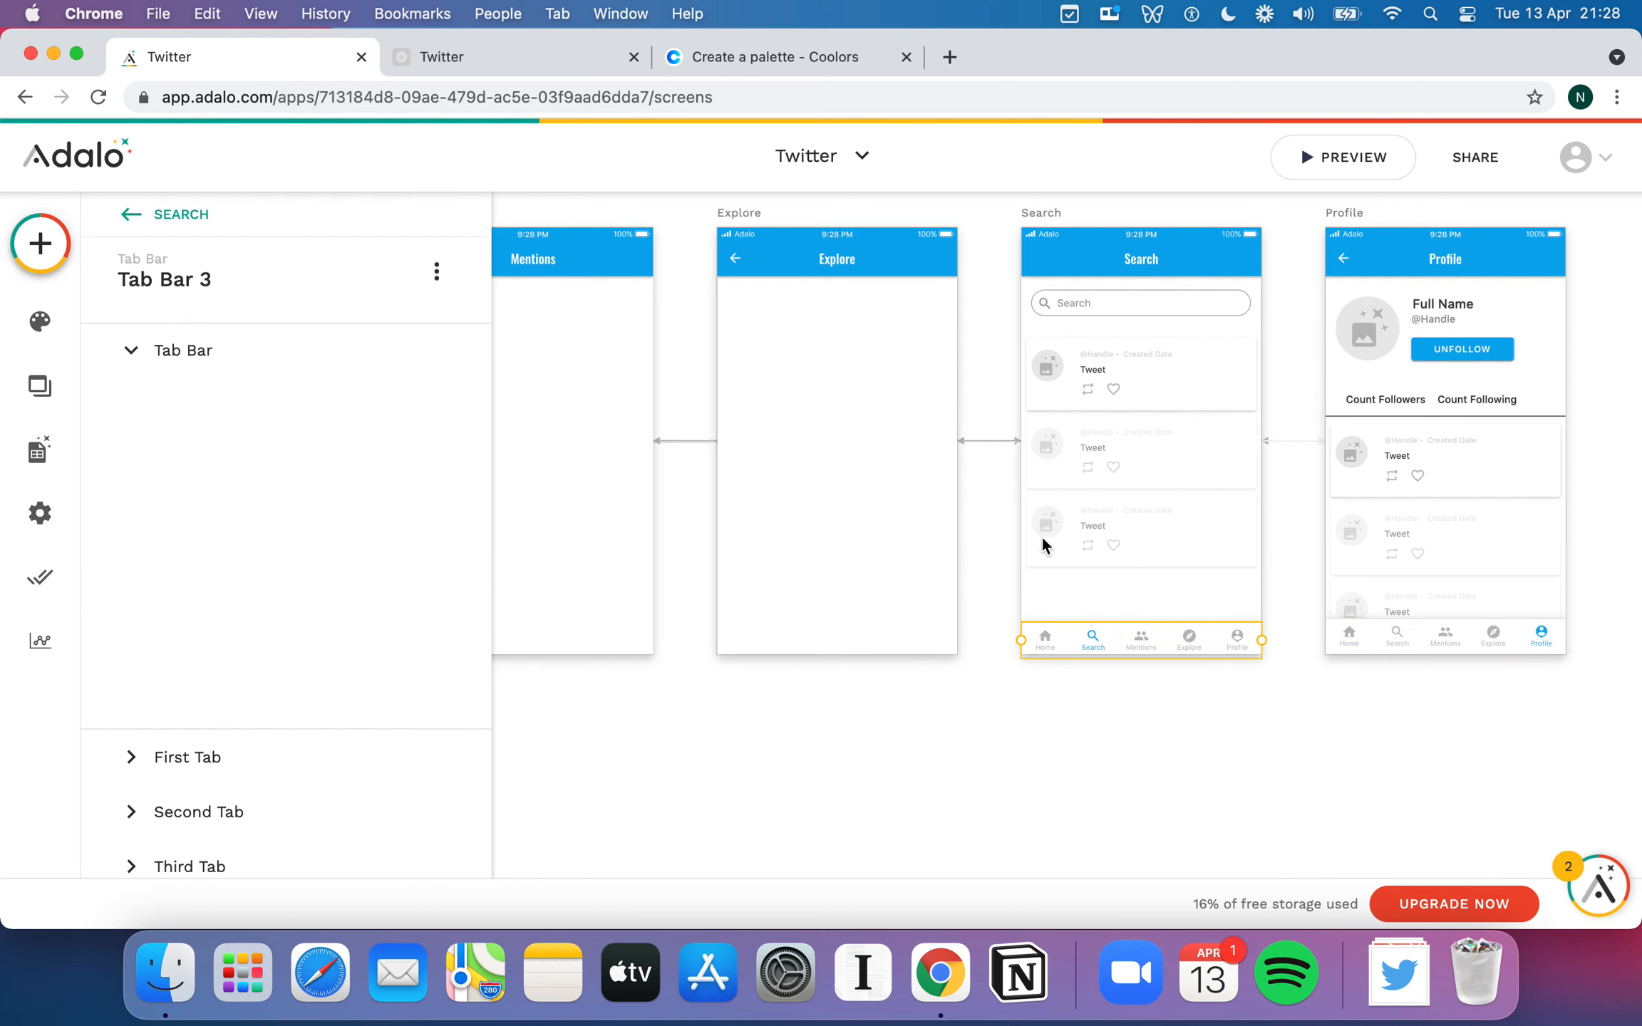
pyautogui.click(214, 760)
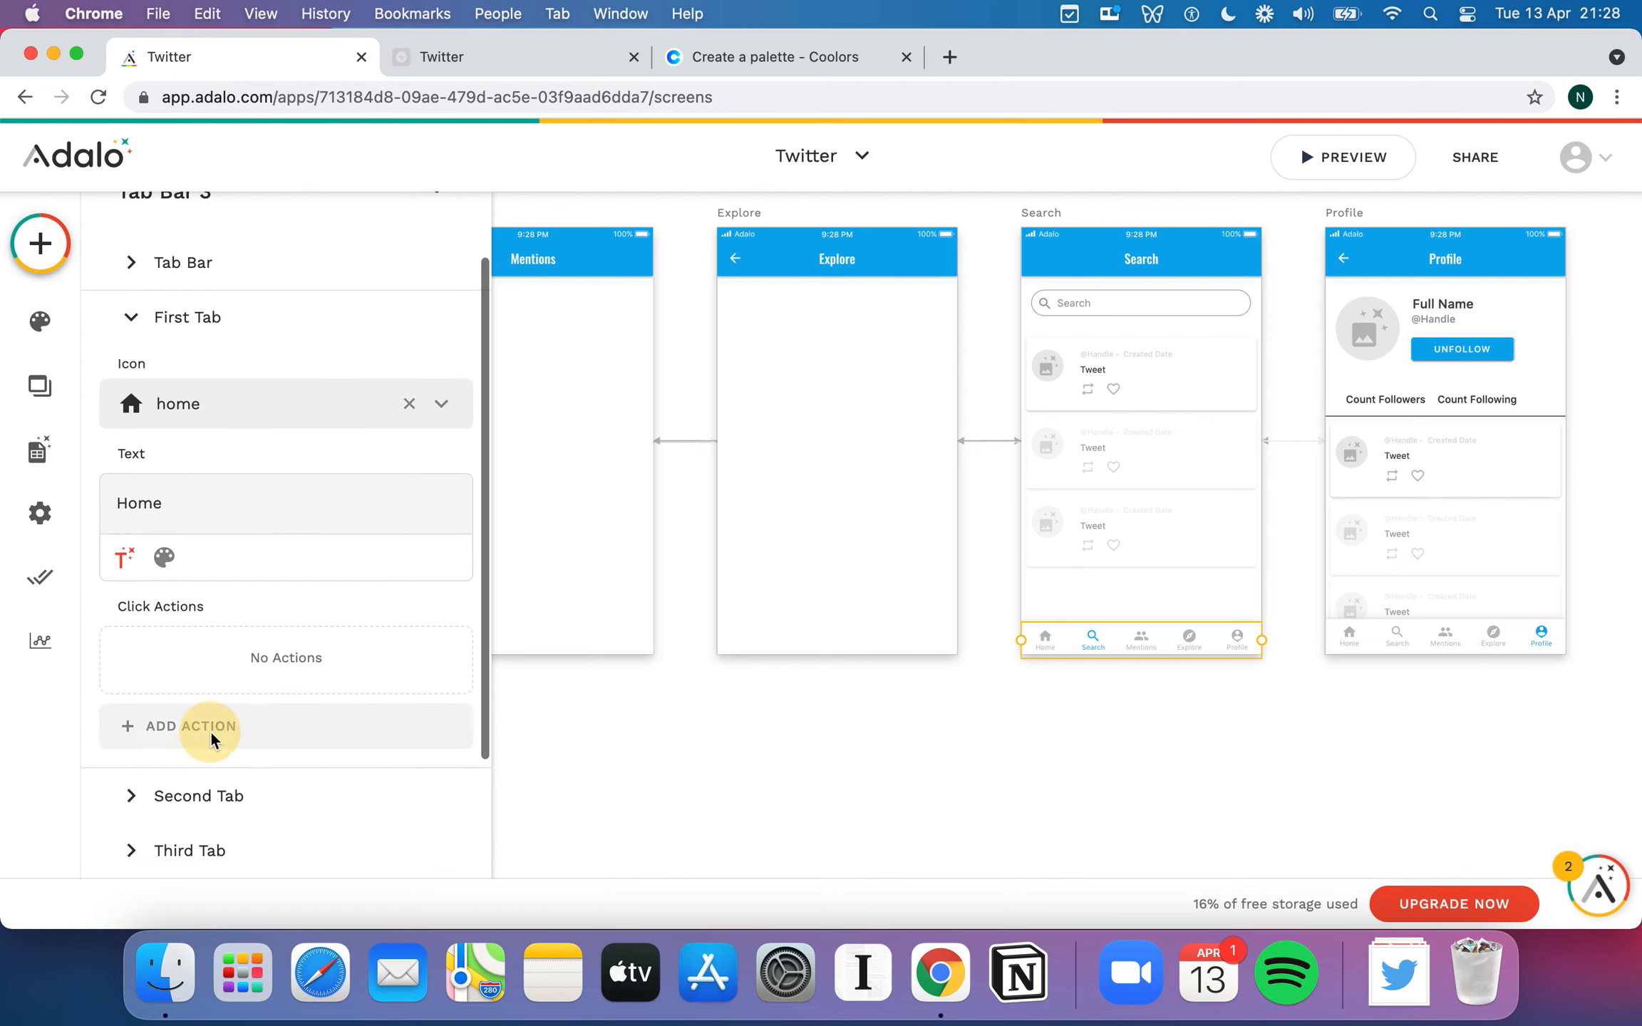
pyautogui.click(211, 729)
pyautogui.moveTo(310, 331)
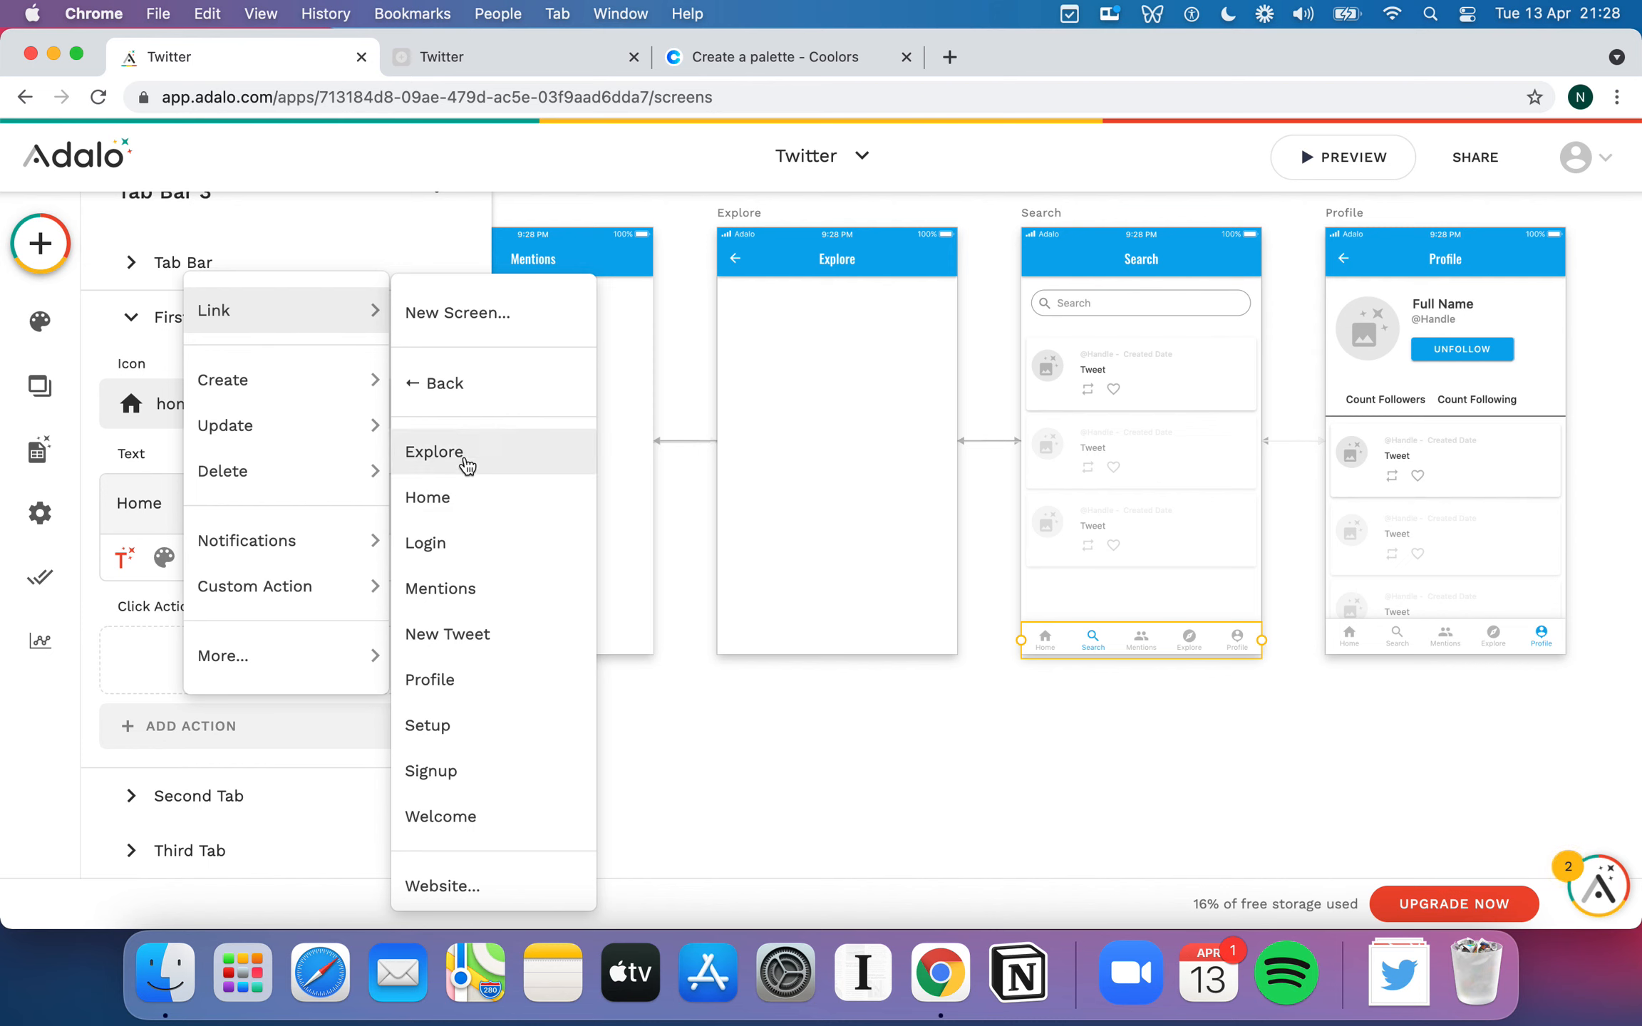
pyautogui.click(459, 492)
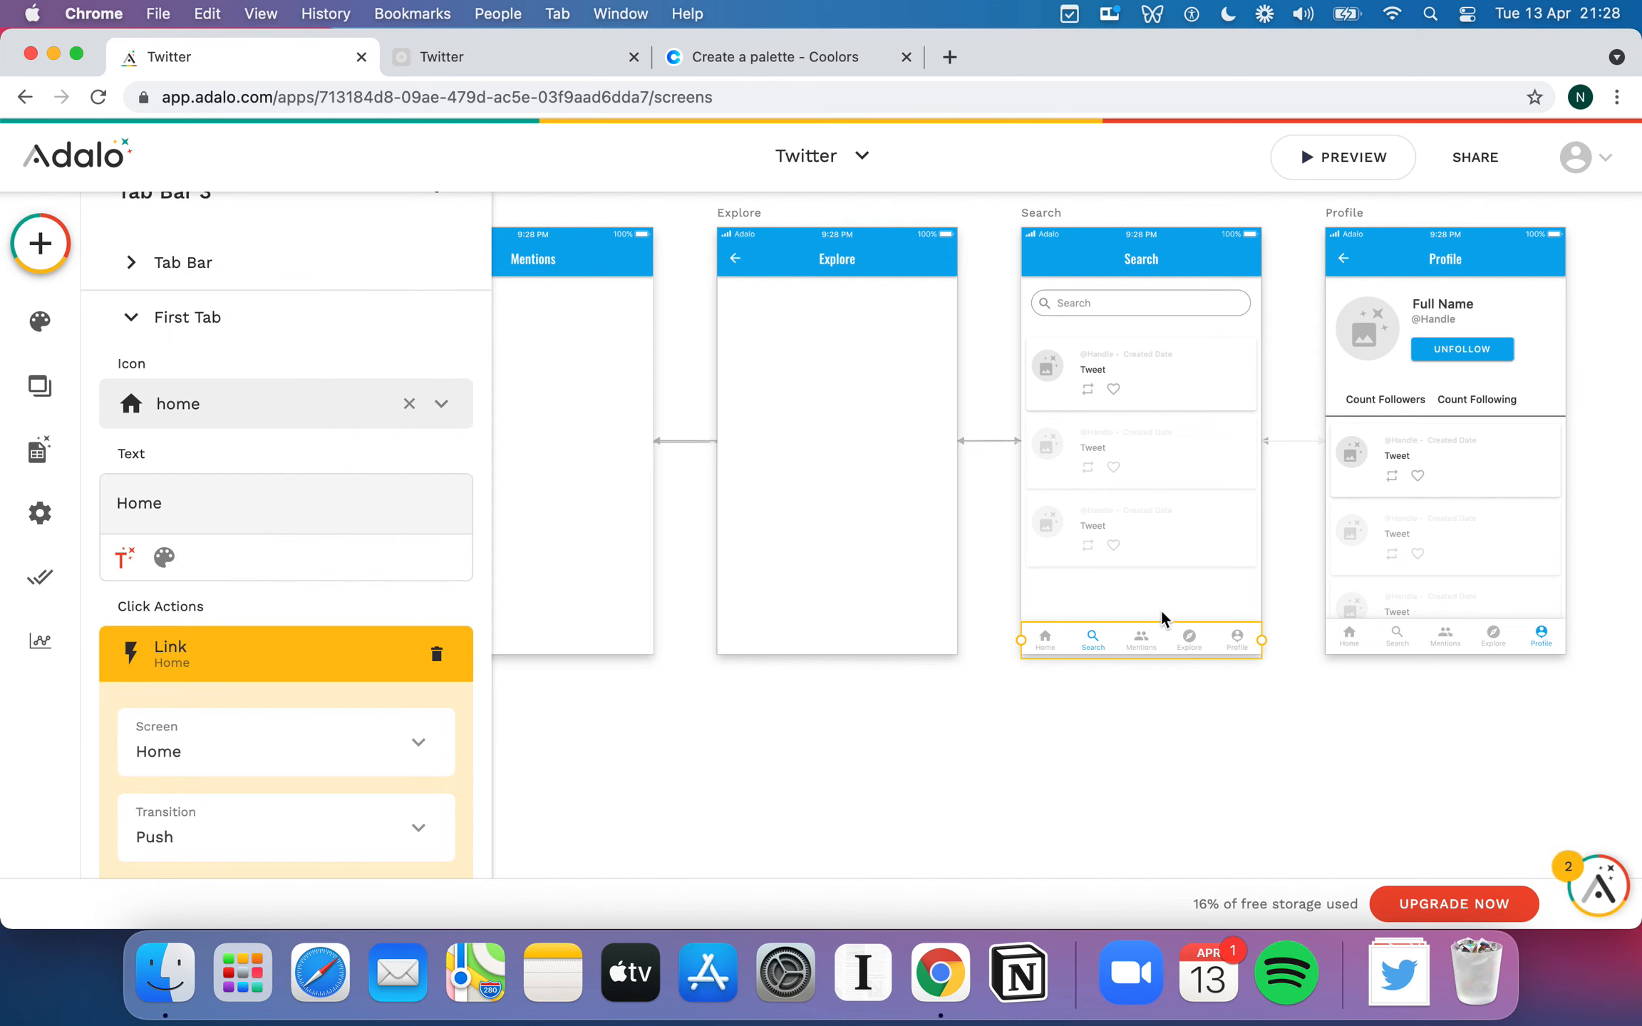
pyautogui.scroll(-6, 396, 726)
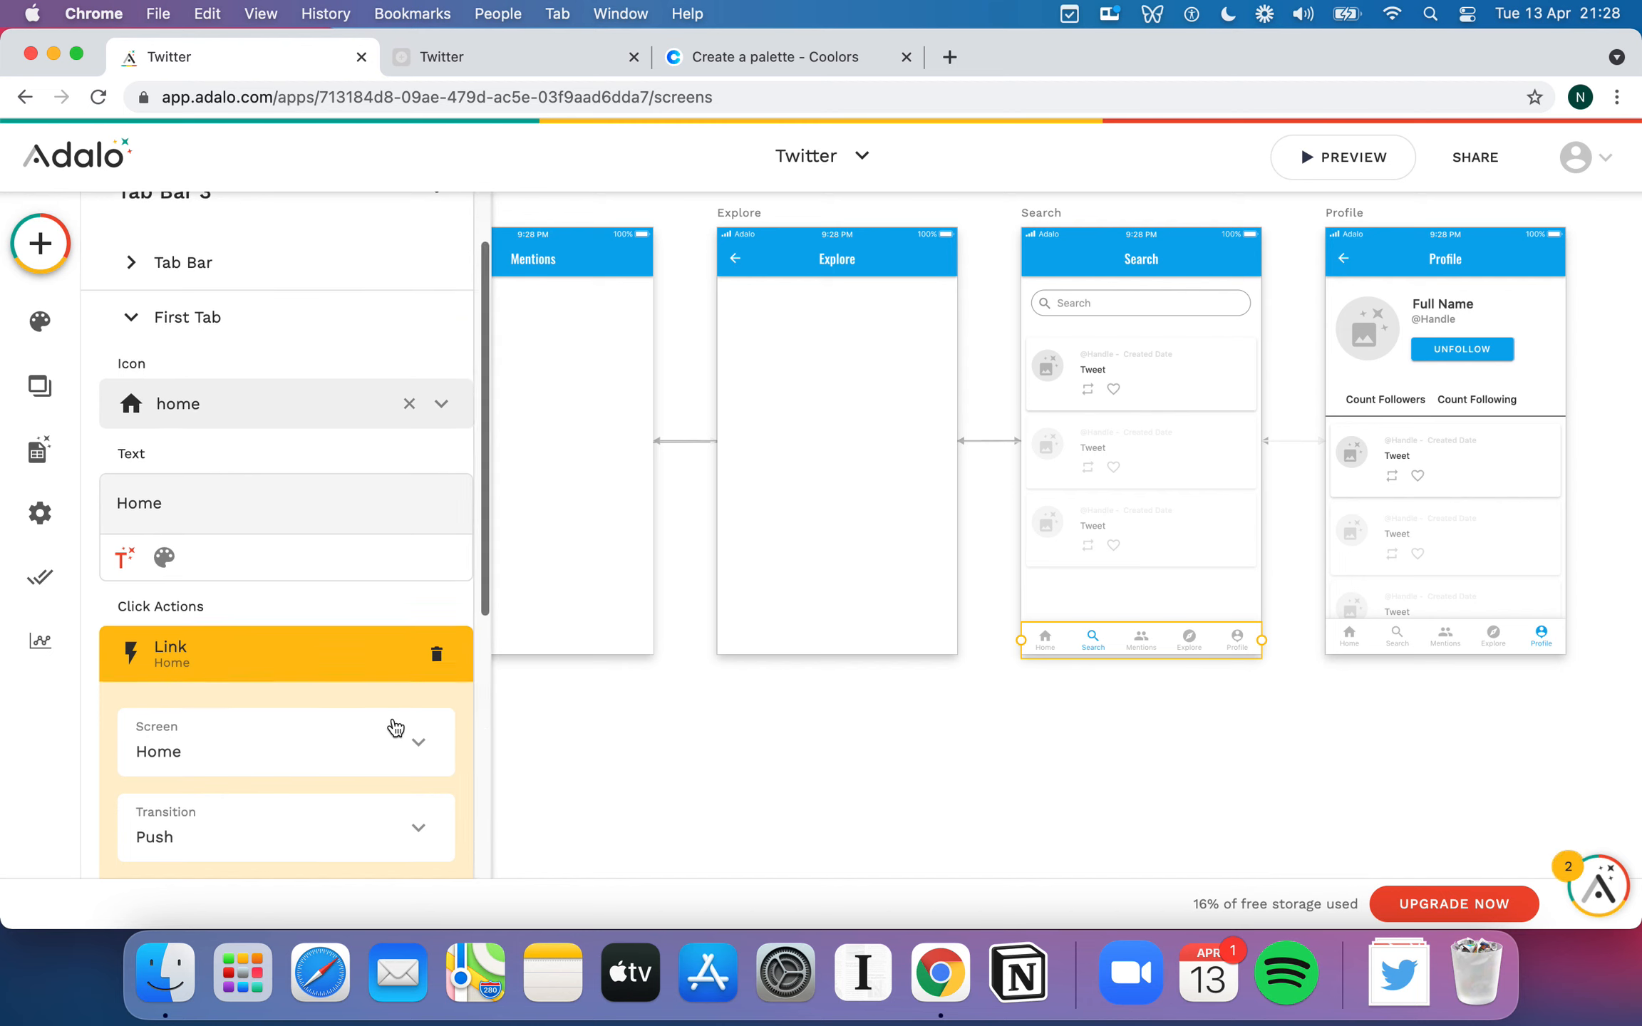
pyautogui.click(400, 553)
pyautogui.click(1128, 693)
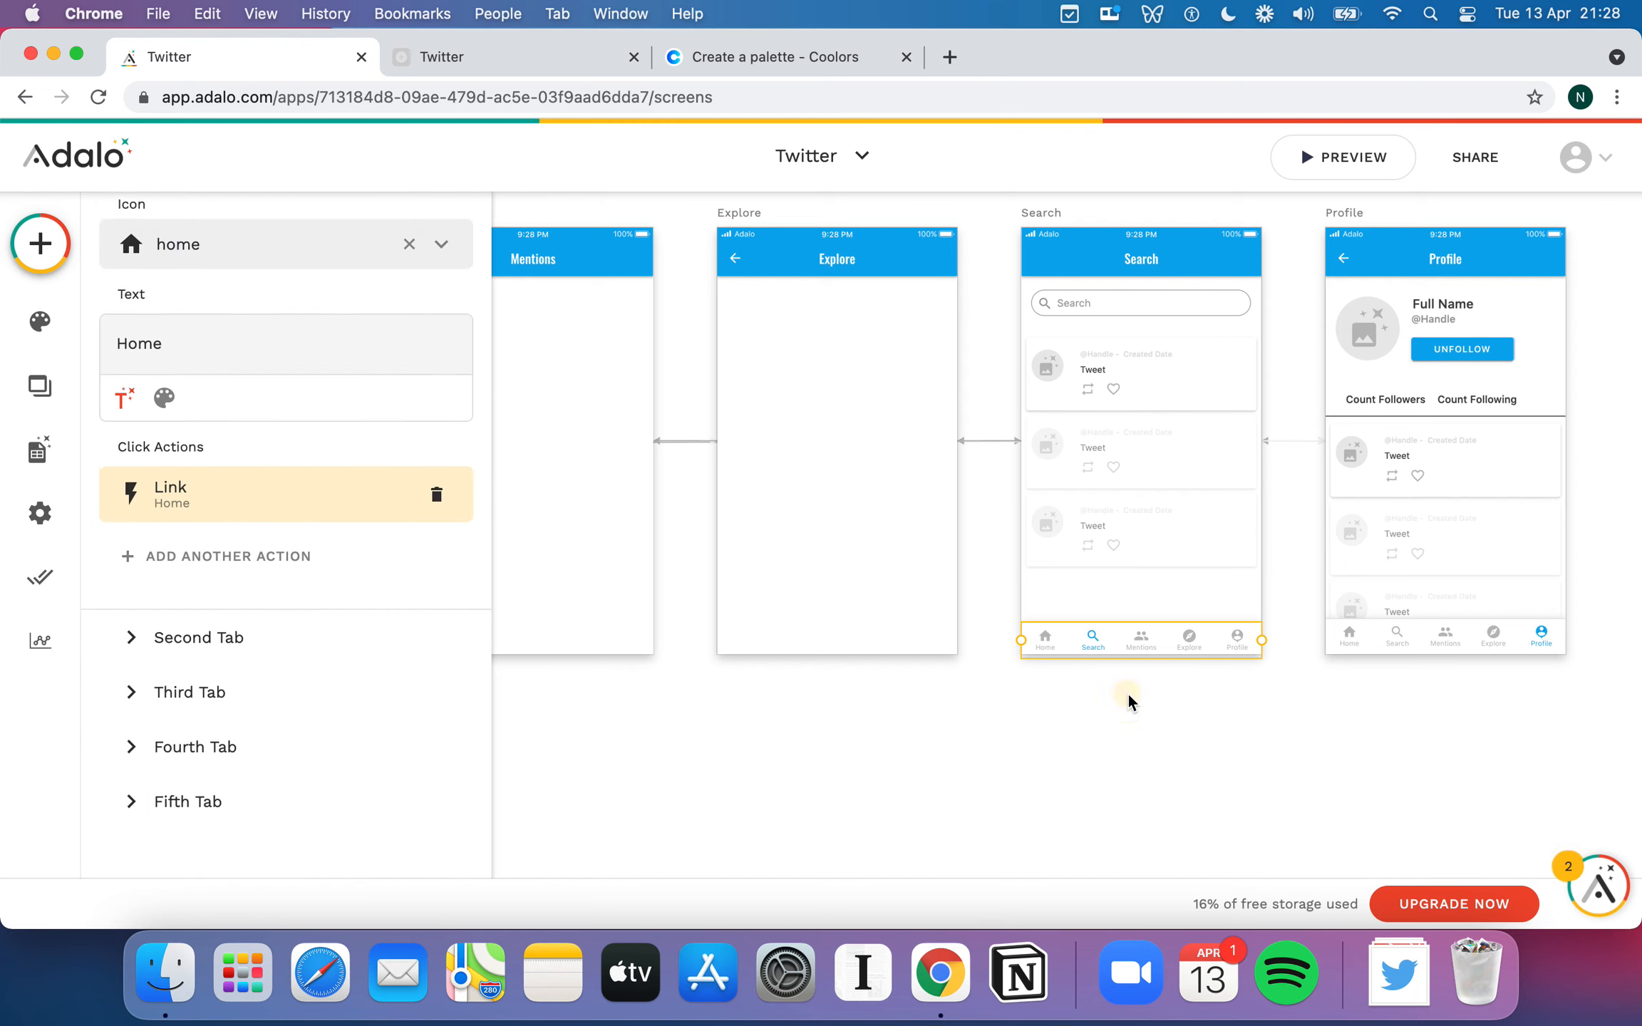
# - Review the Search screen's search field components and the custom filter on its tweet list
pyautogui.hscroll(-3, 1053, 453)
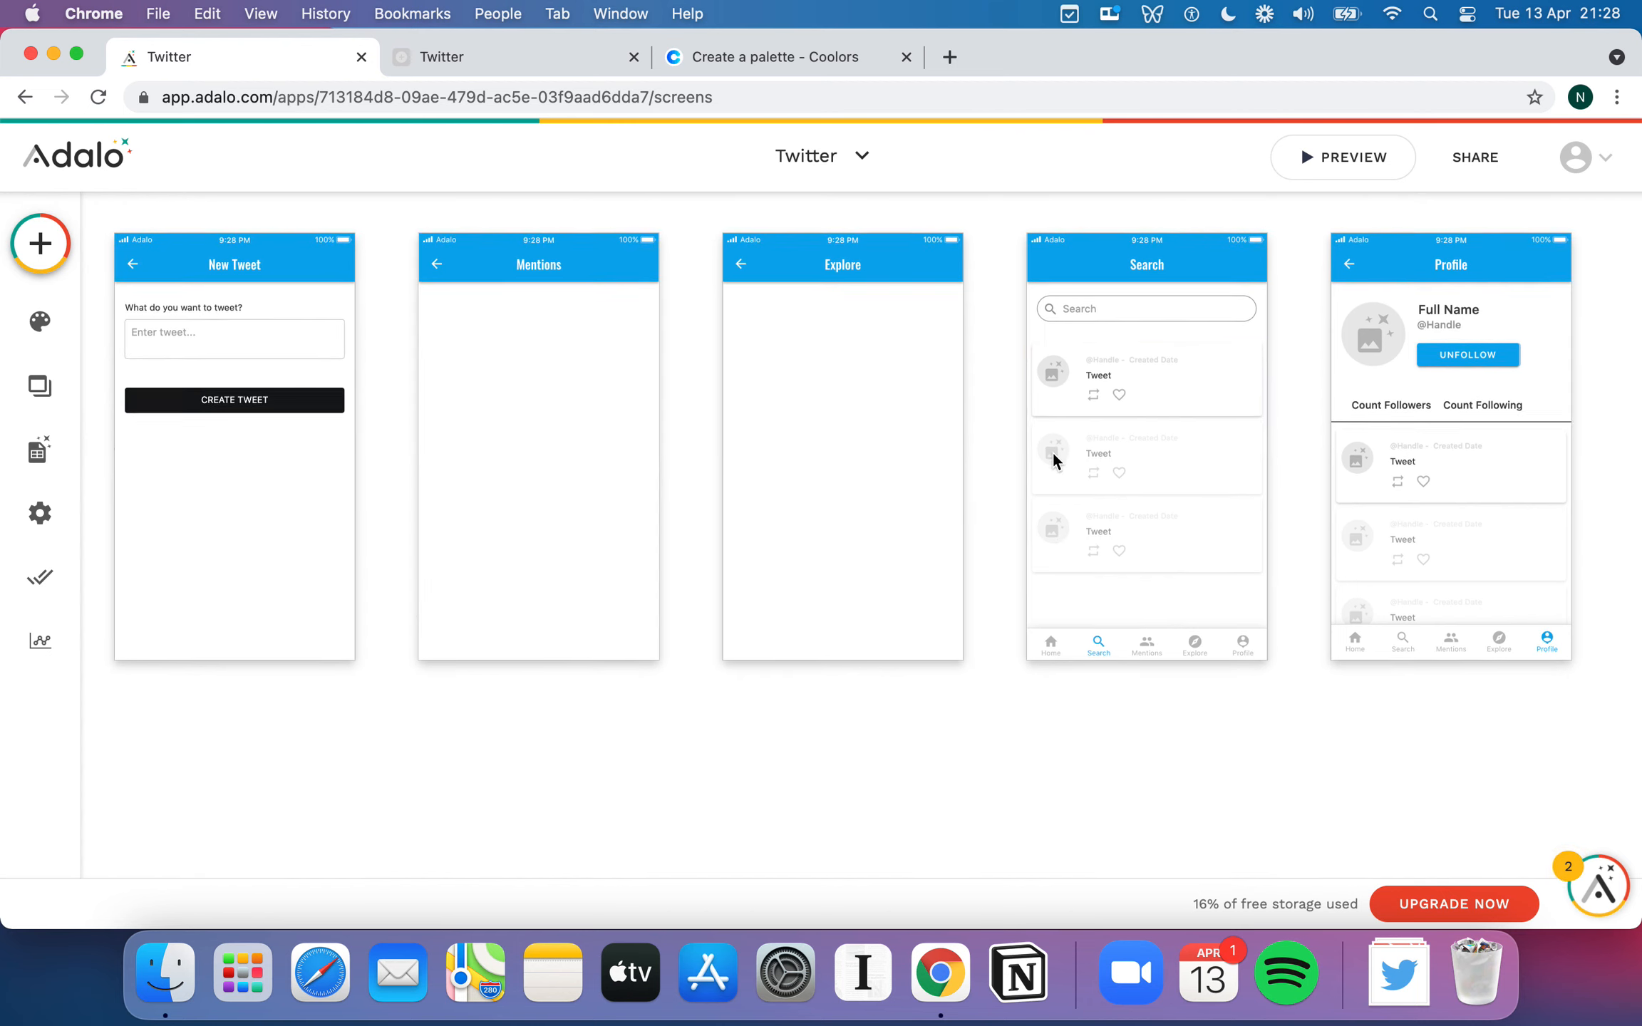
pyautogui.click(1169, 299)
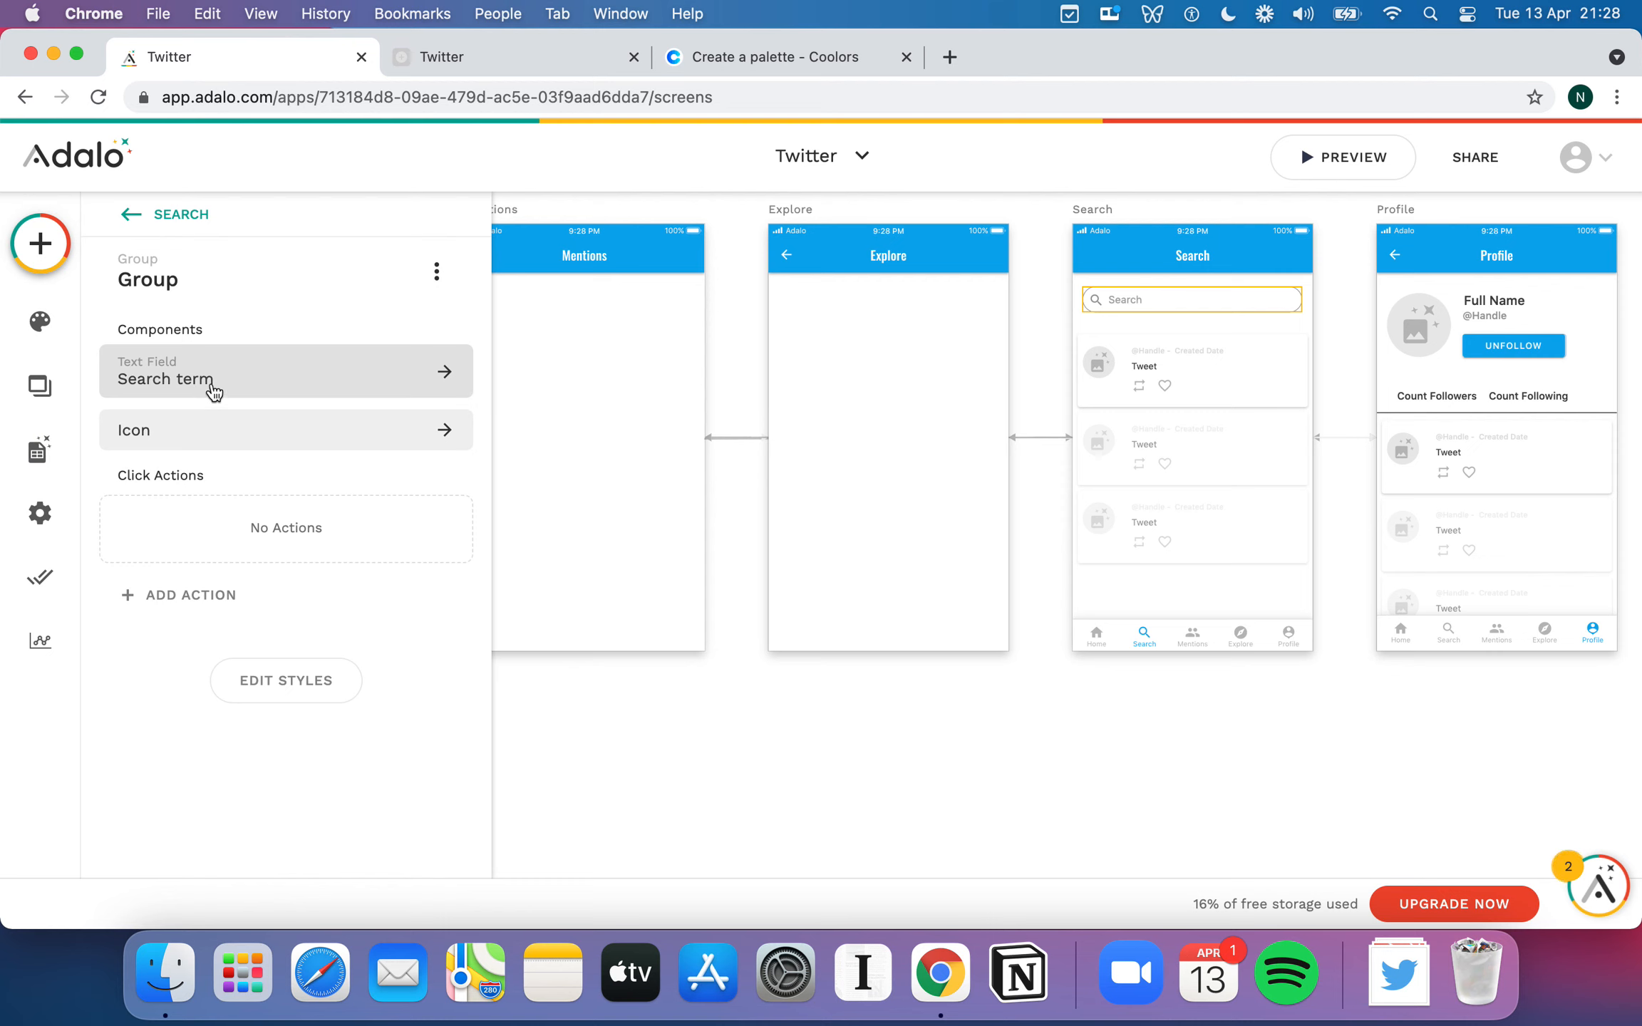
pyautogui.click(1205, 434)
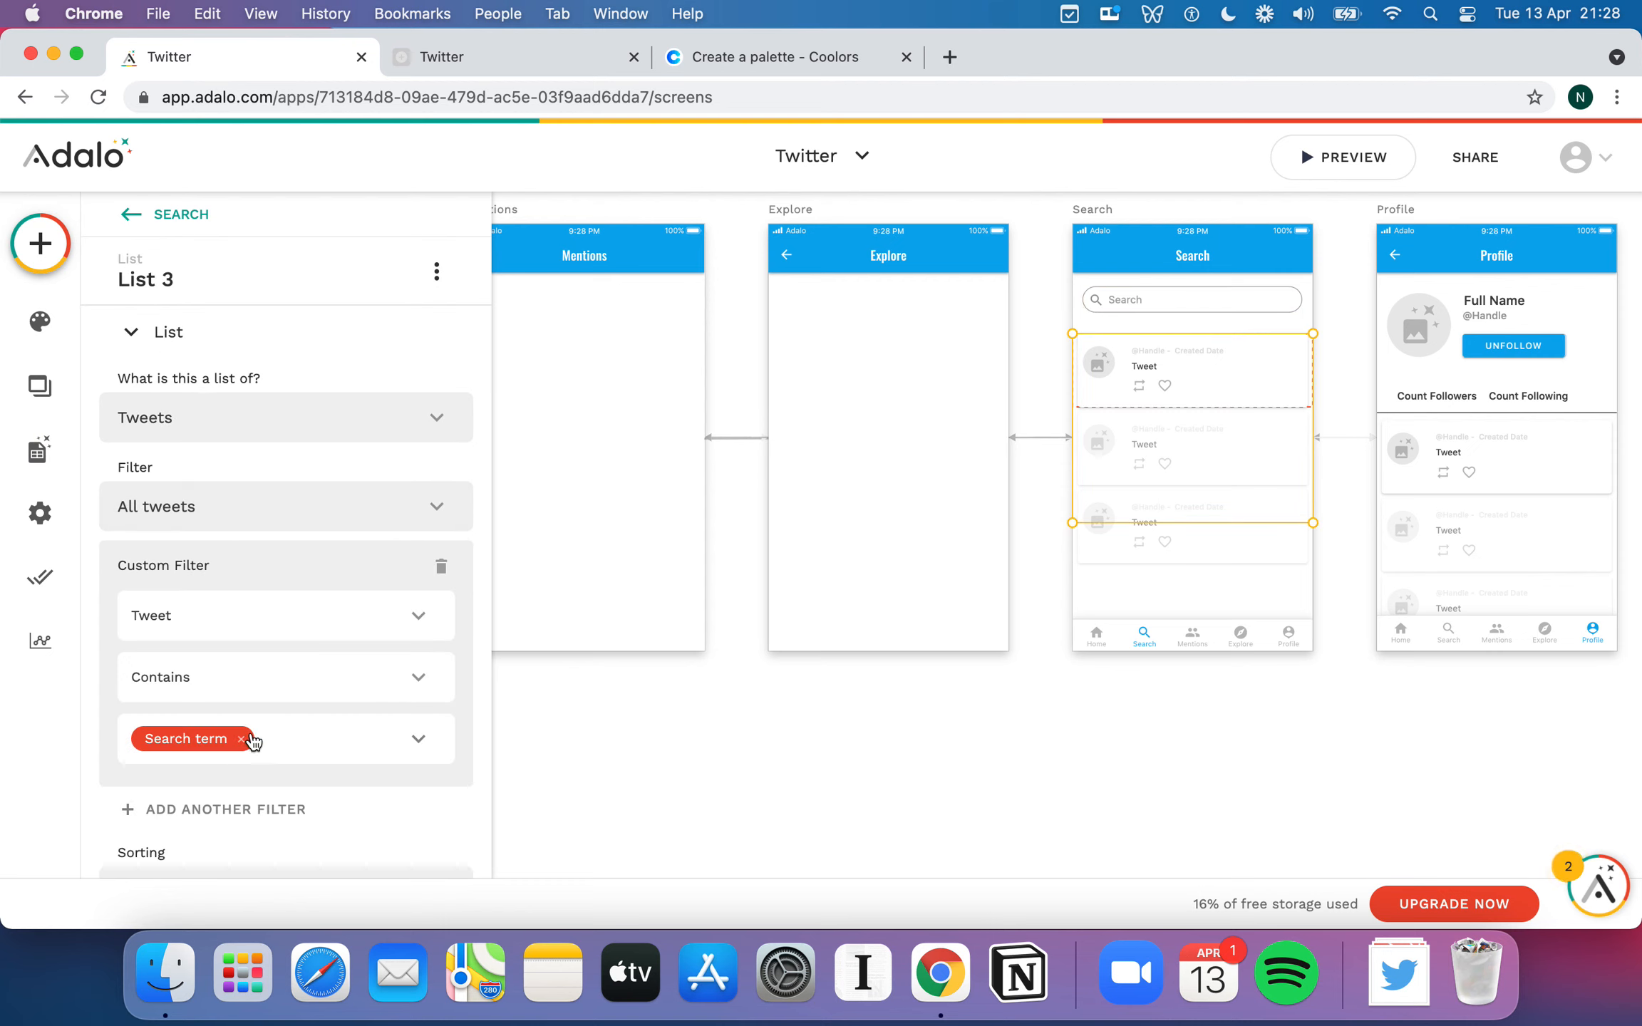
pyautogui.click(1035, 735)
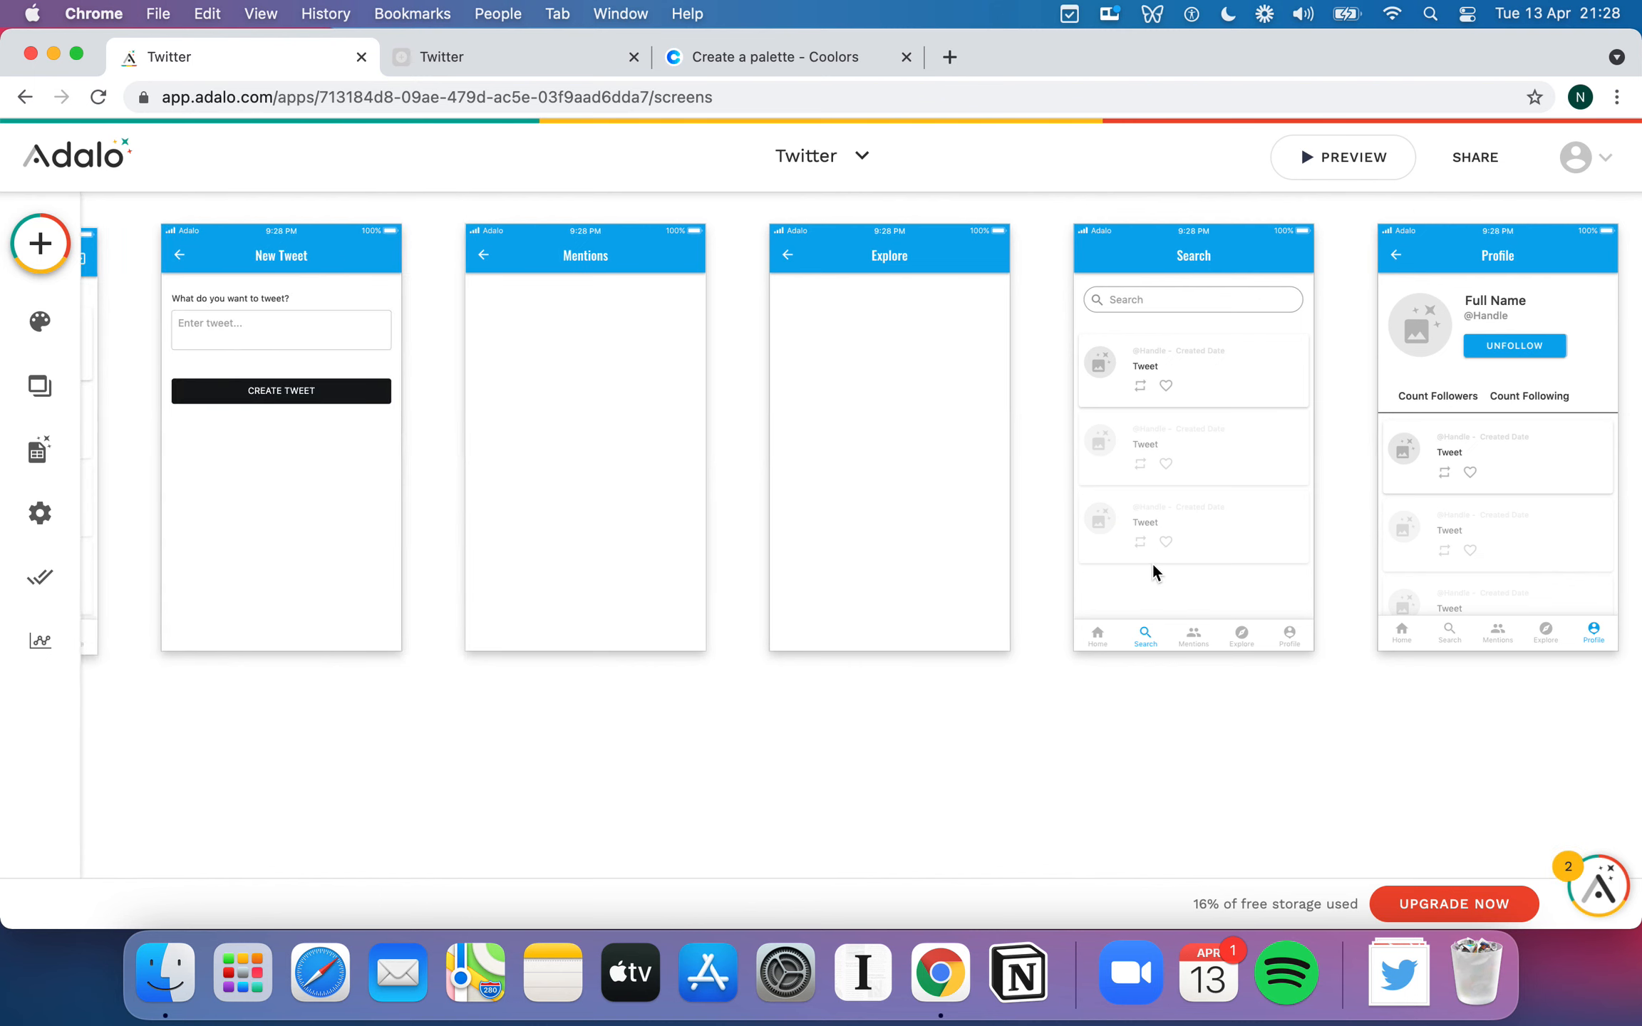
pyautogui.hscroll(-5, 1152, 563)
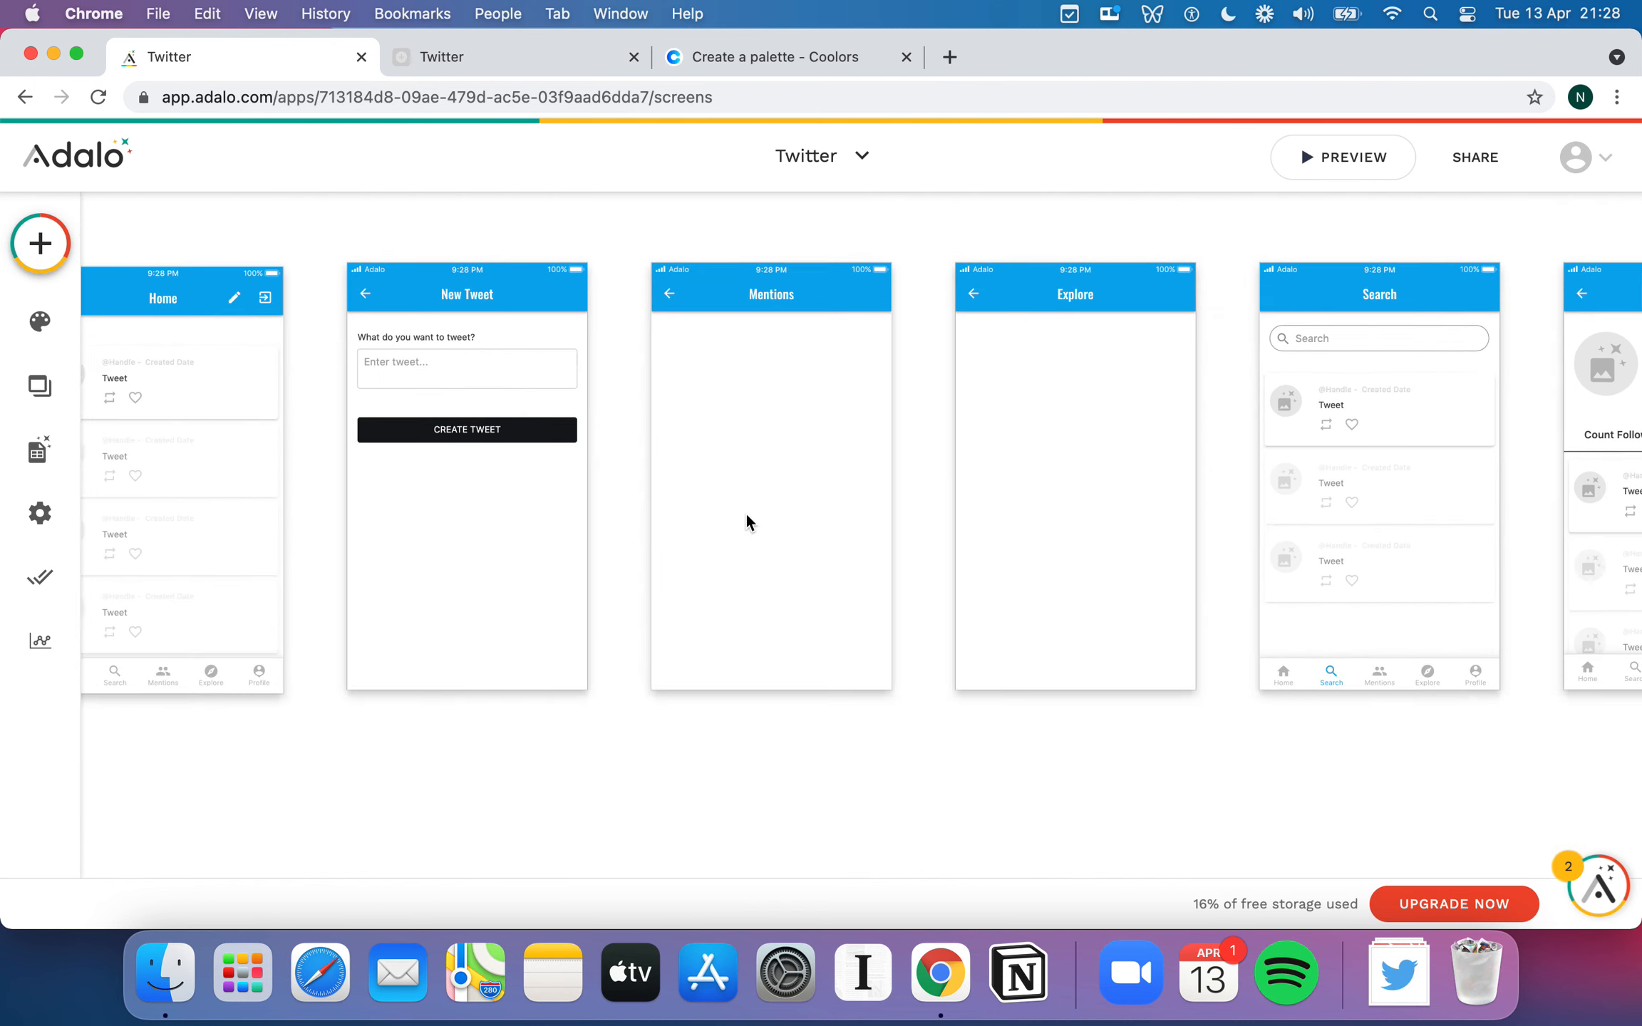
# - Preview the app, browse the tweets on the Search screen and search them for NoCoders
pyautogui.click(1341, 158)
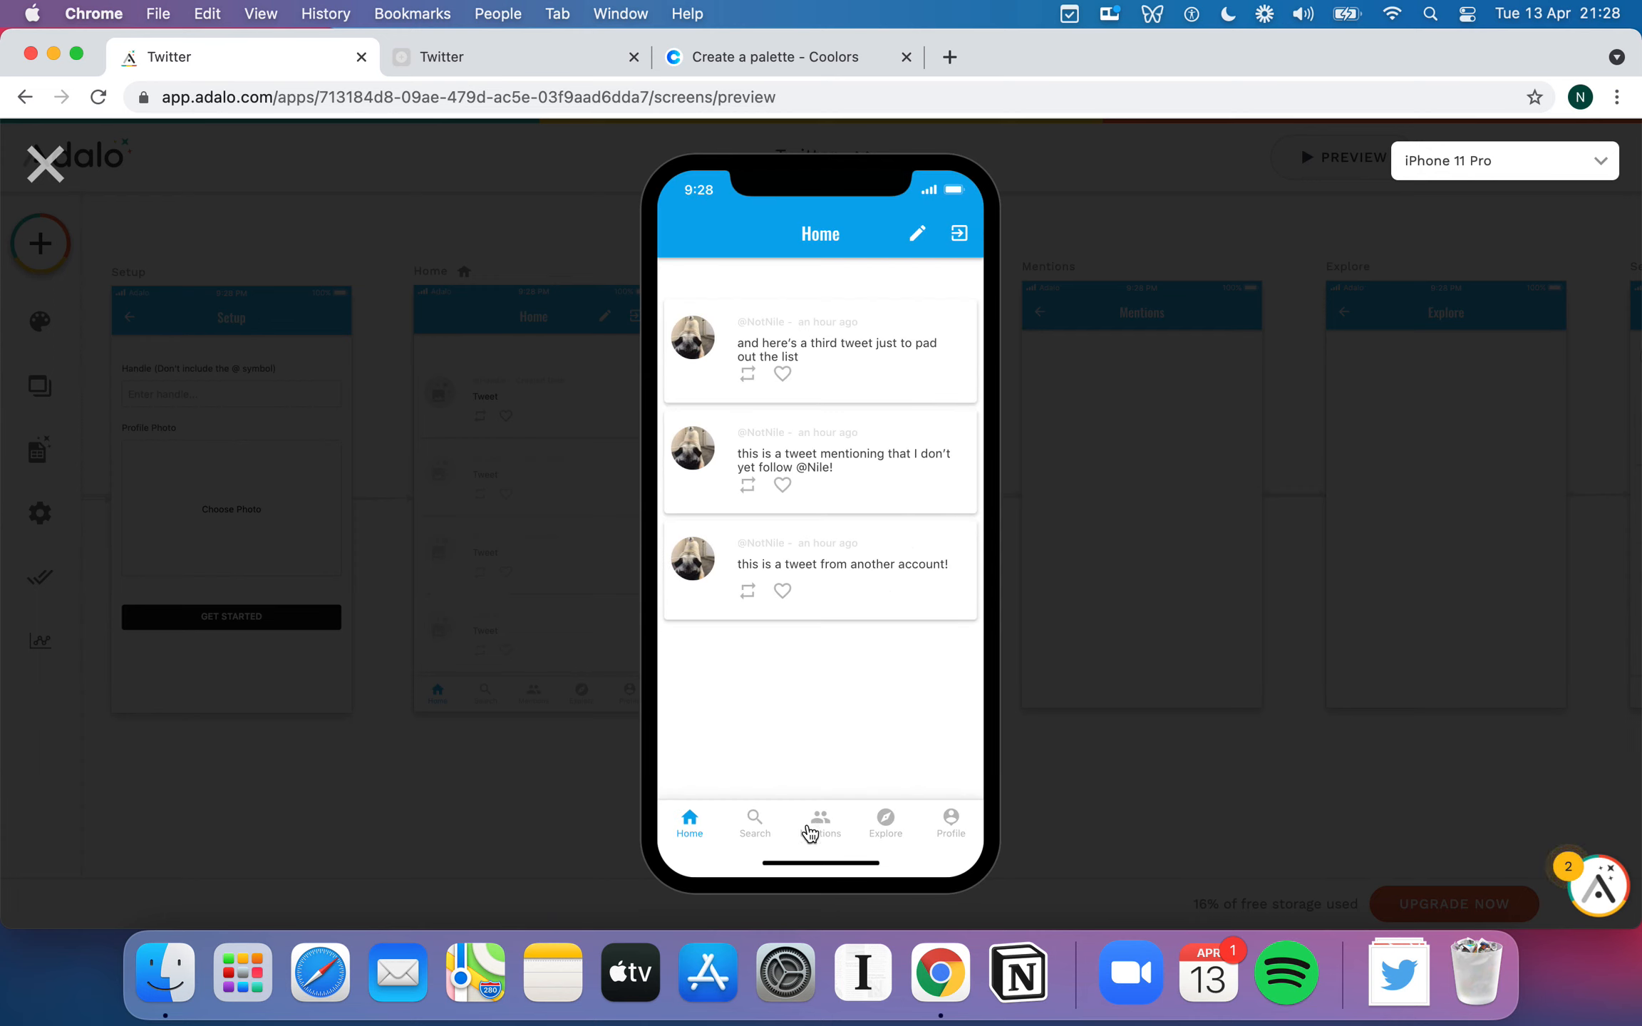
pyautogui.click(755, 829)
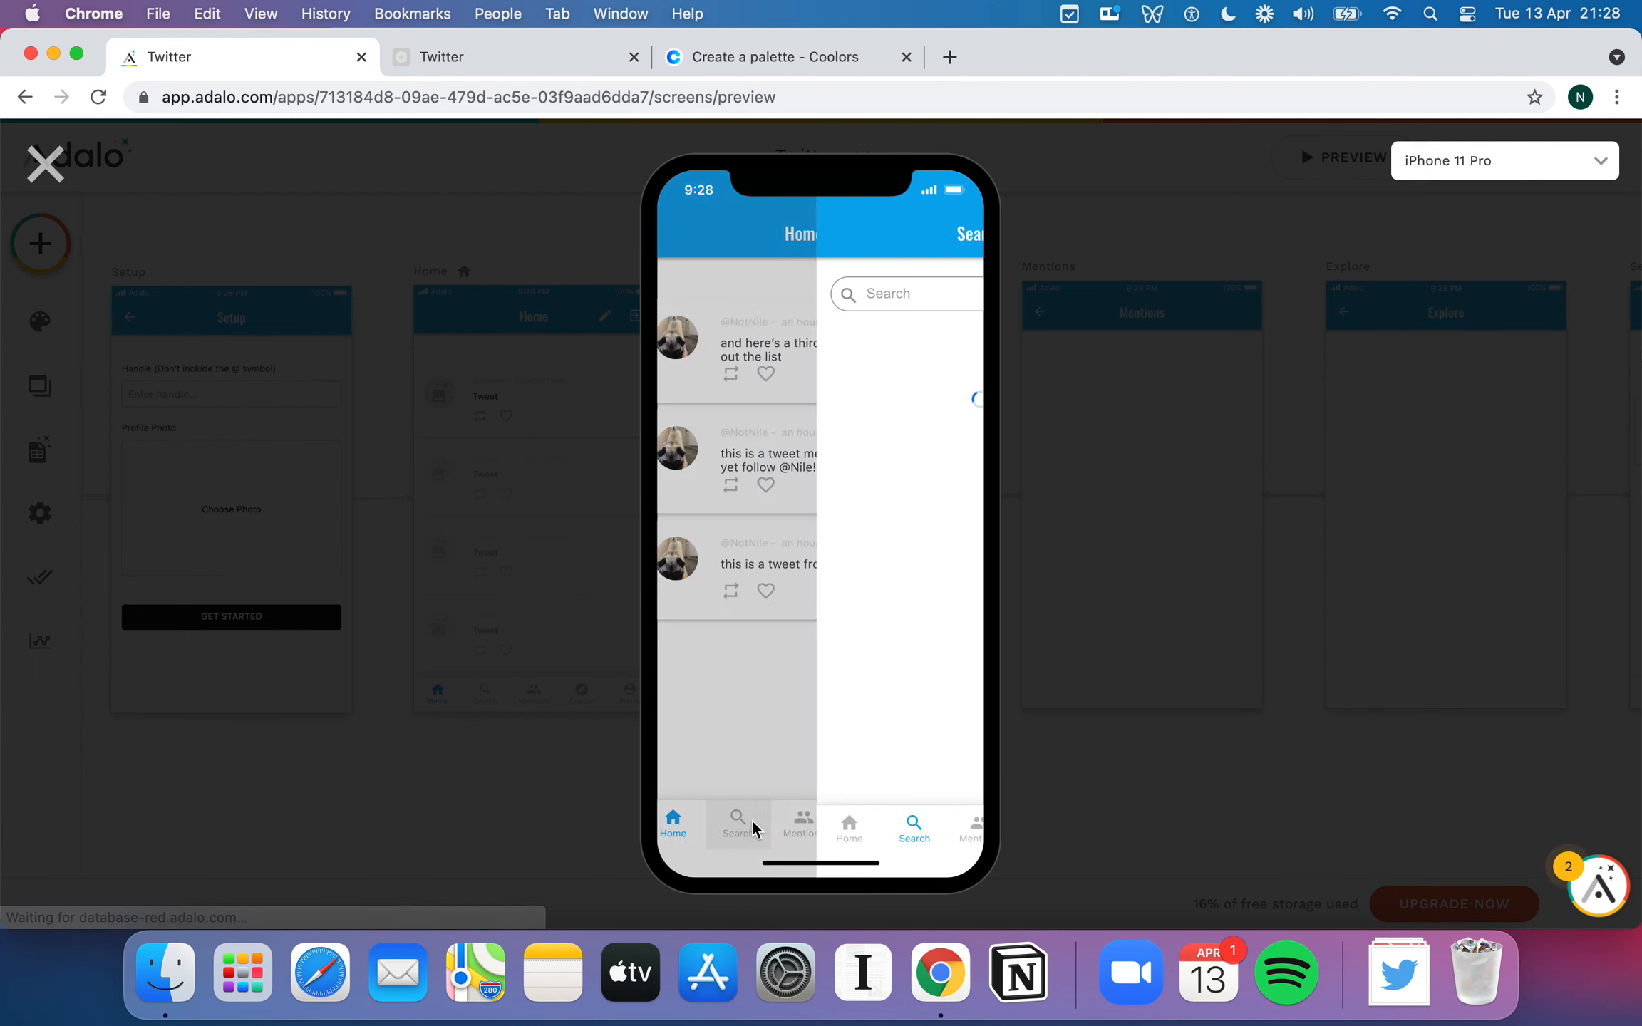
pyautogui.scroll(-2, 837, 531)
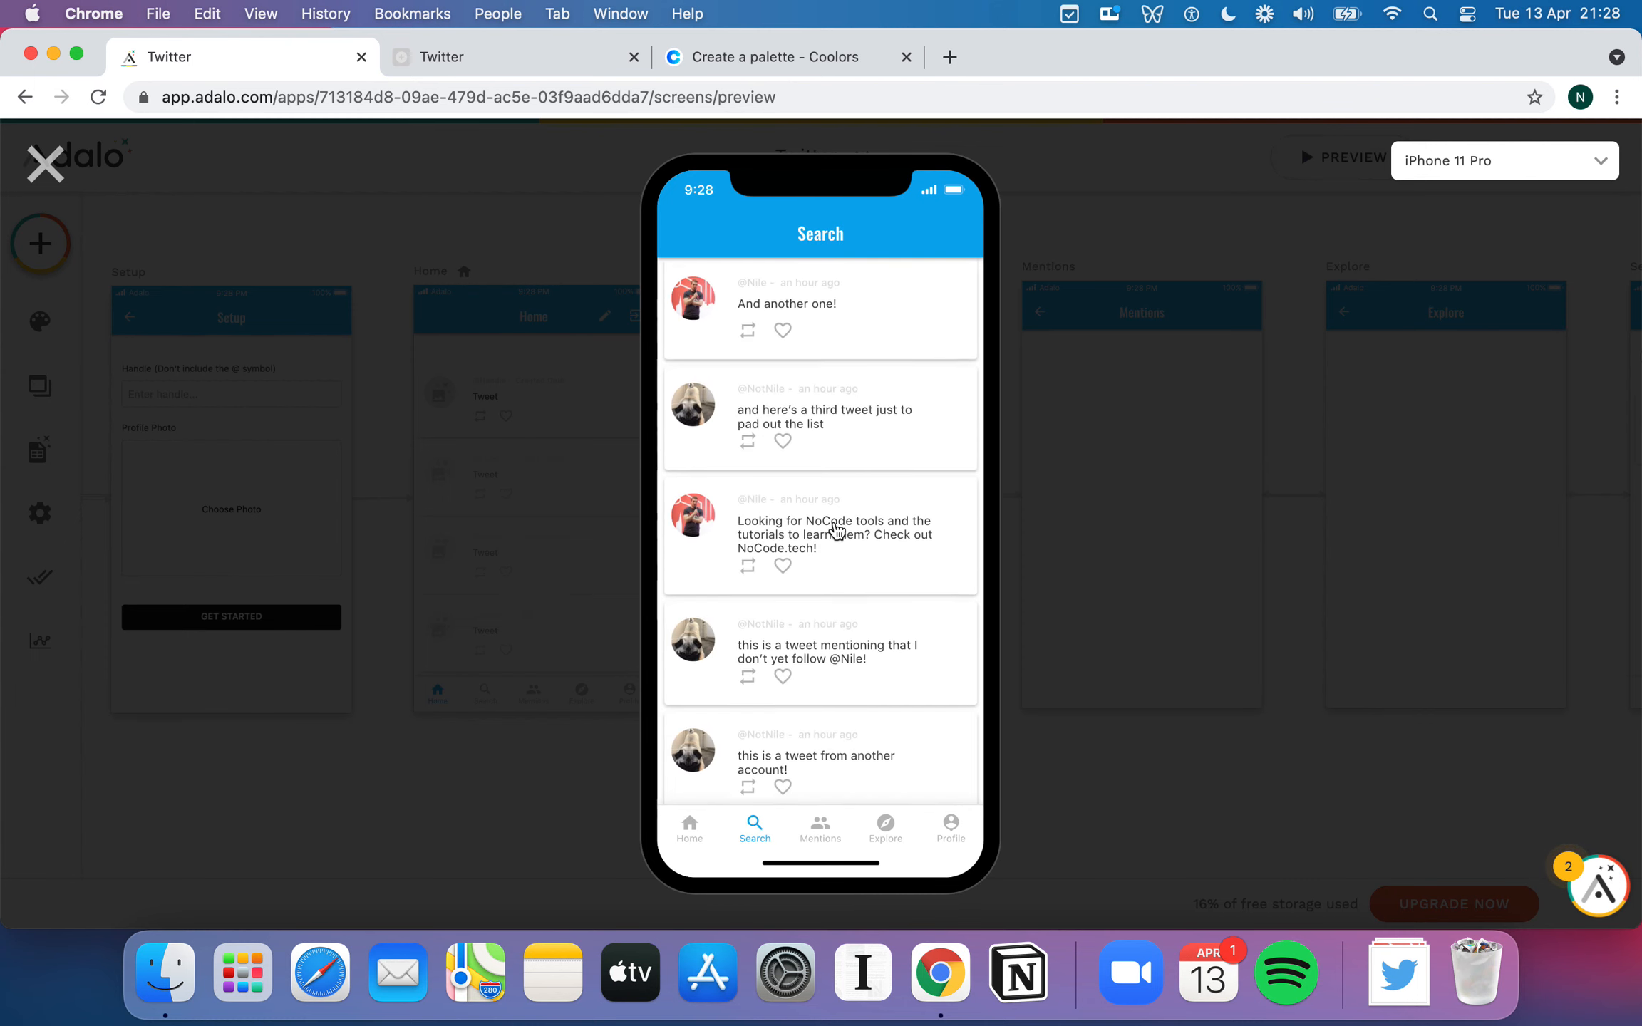
pyautogui.scroll(2, 837, 532)
pyautogui.scroll(-5, 836, 532)
pyautogui.scroll(-3, 837, 531)
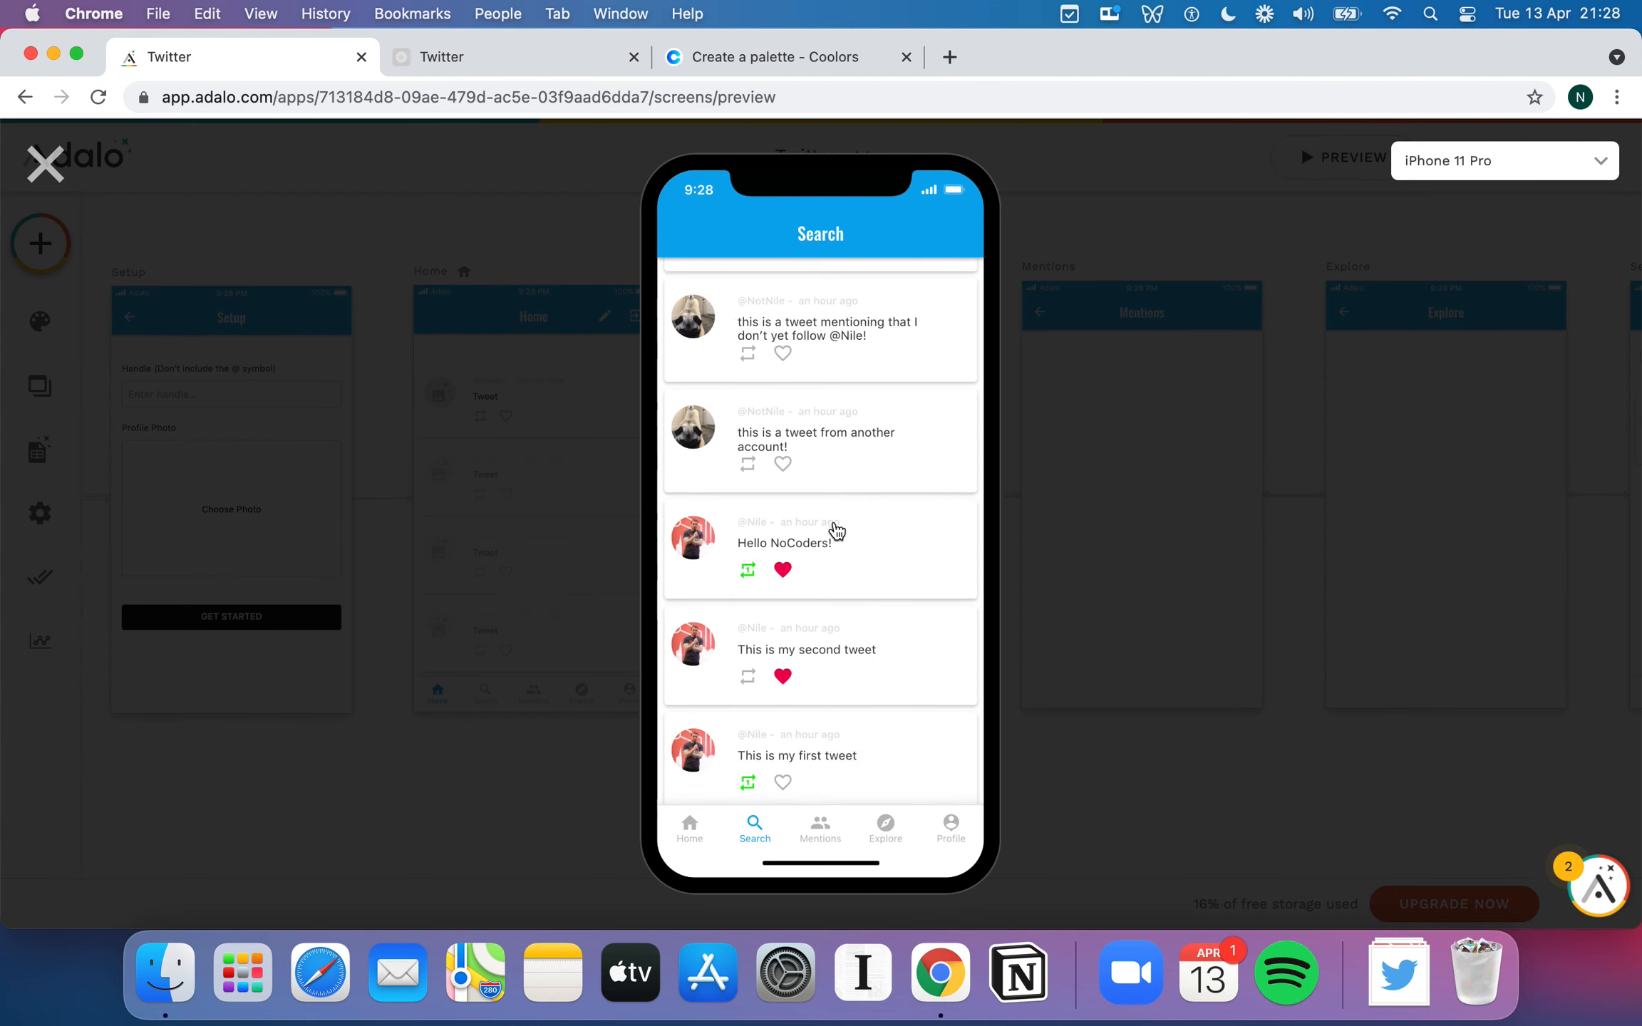
pyautogui.scroll(8, 836, 531)
pyautogui.click(768, 285)
pyautogui.write('NoCoders')
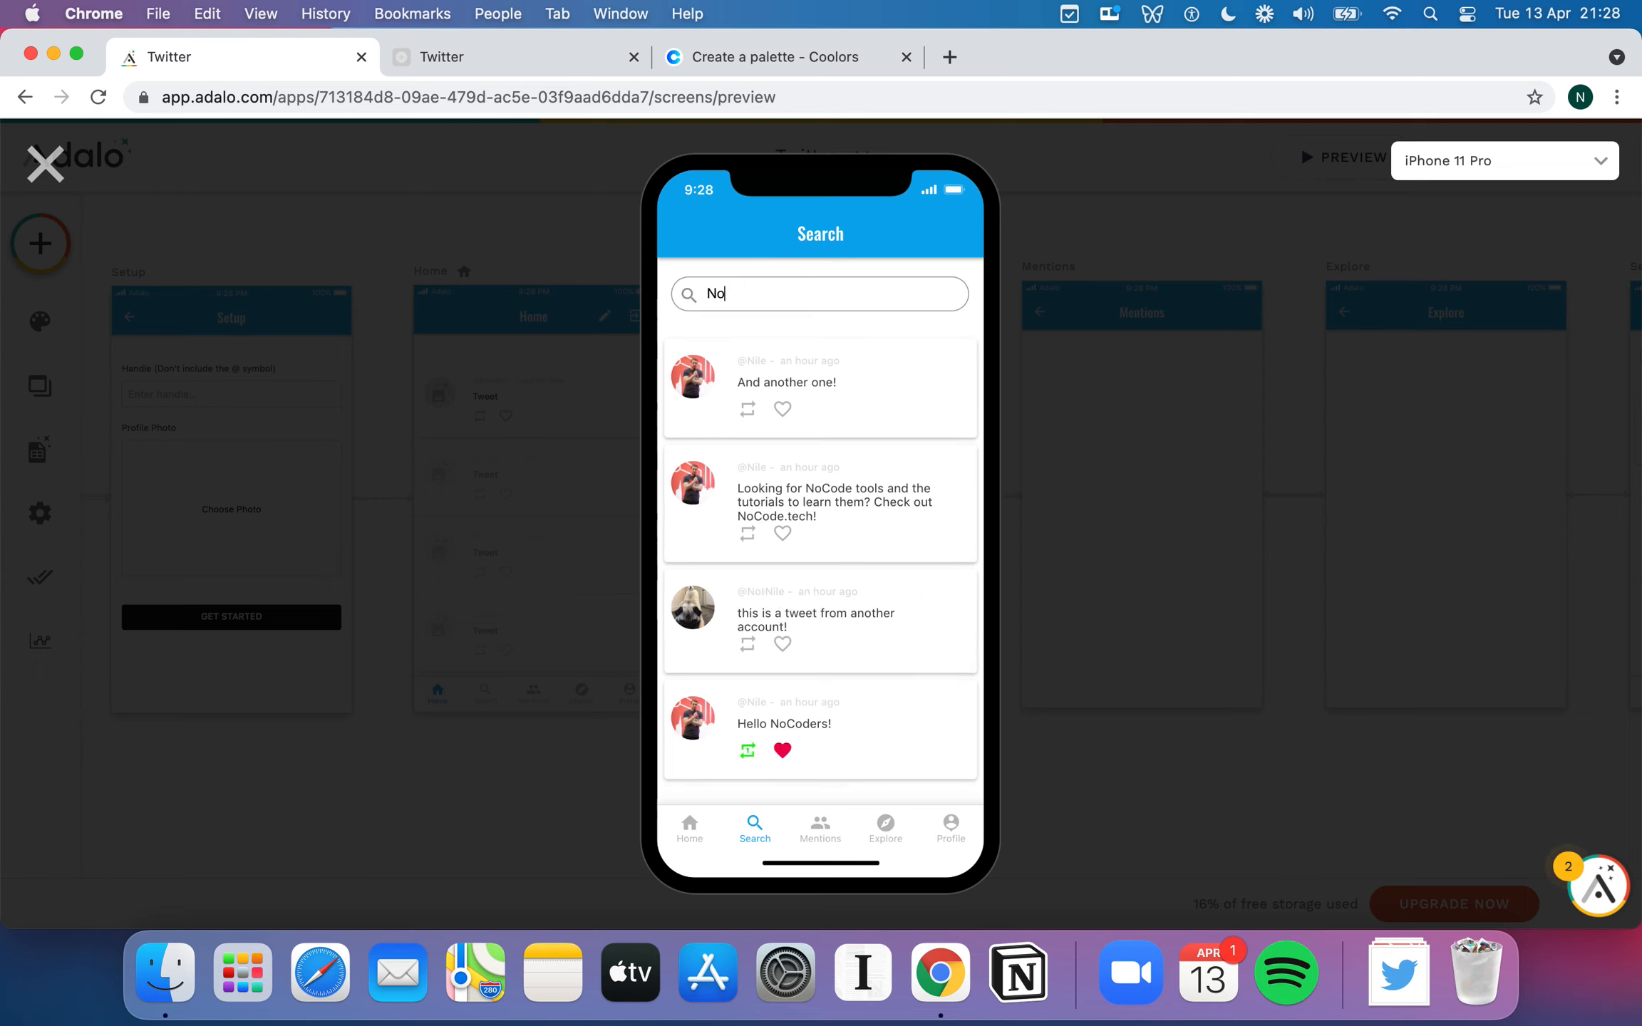
# - Open the author's profile from the search result's photo, look through its tweets and return to the Search screen
pyautogui.click(696, 382)
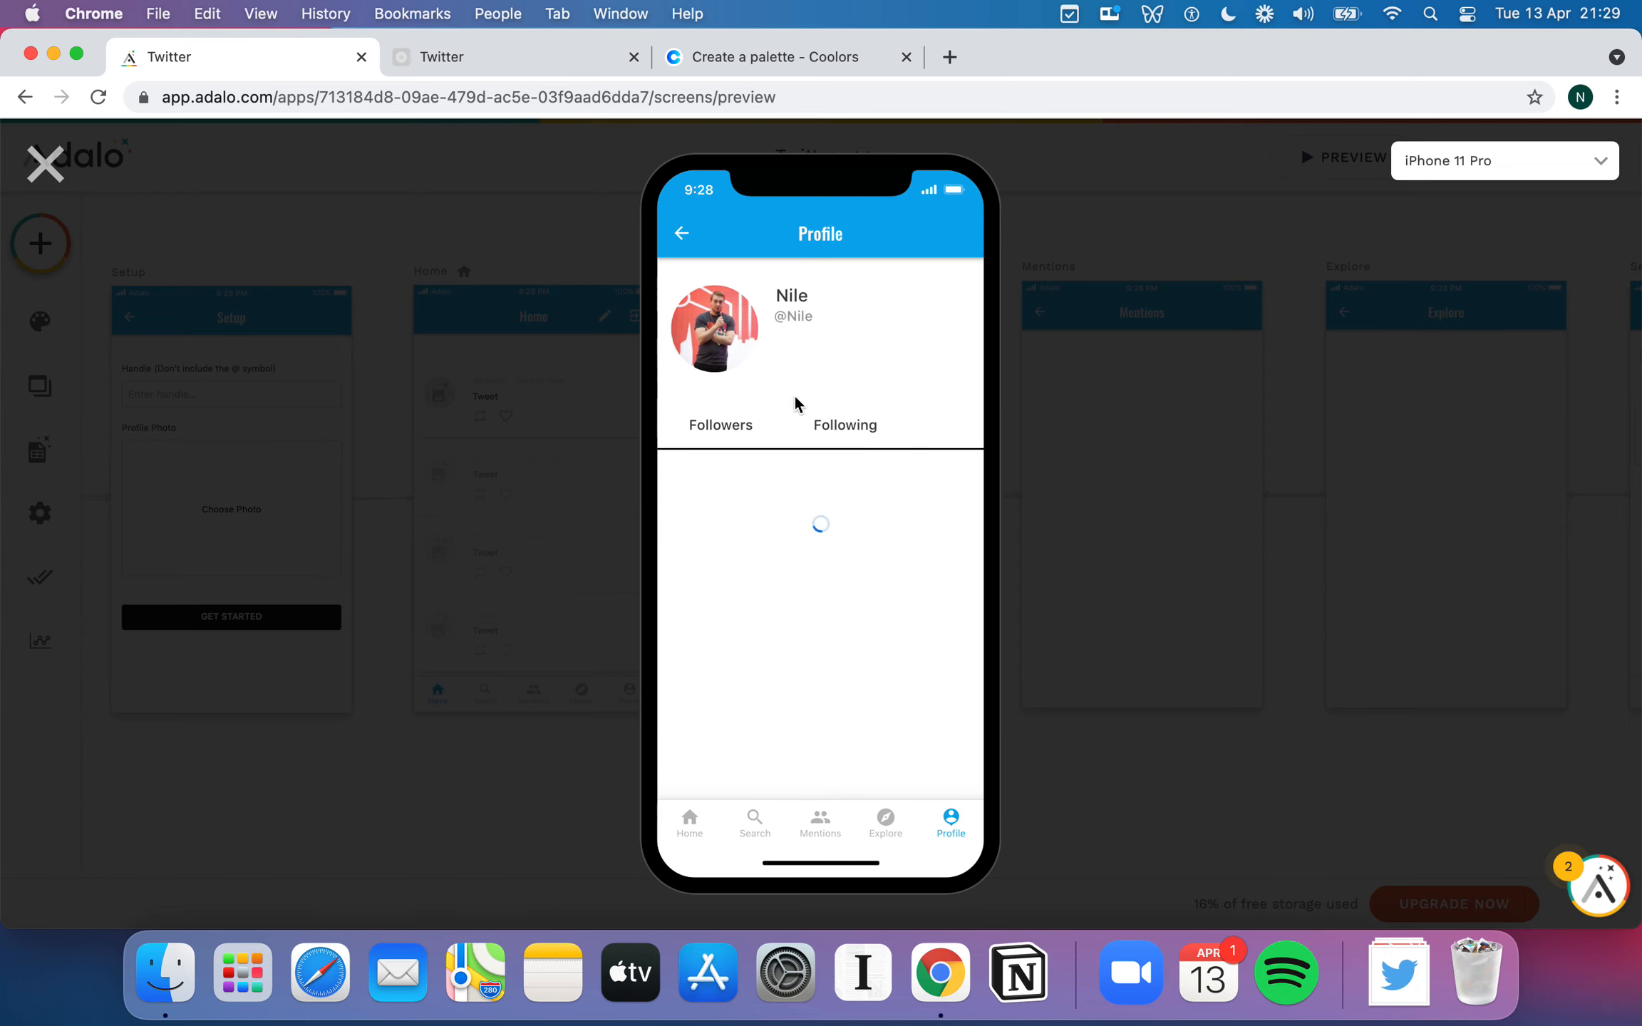
pyautogui.scroll(-3, 823, 573)
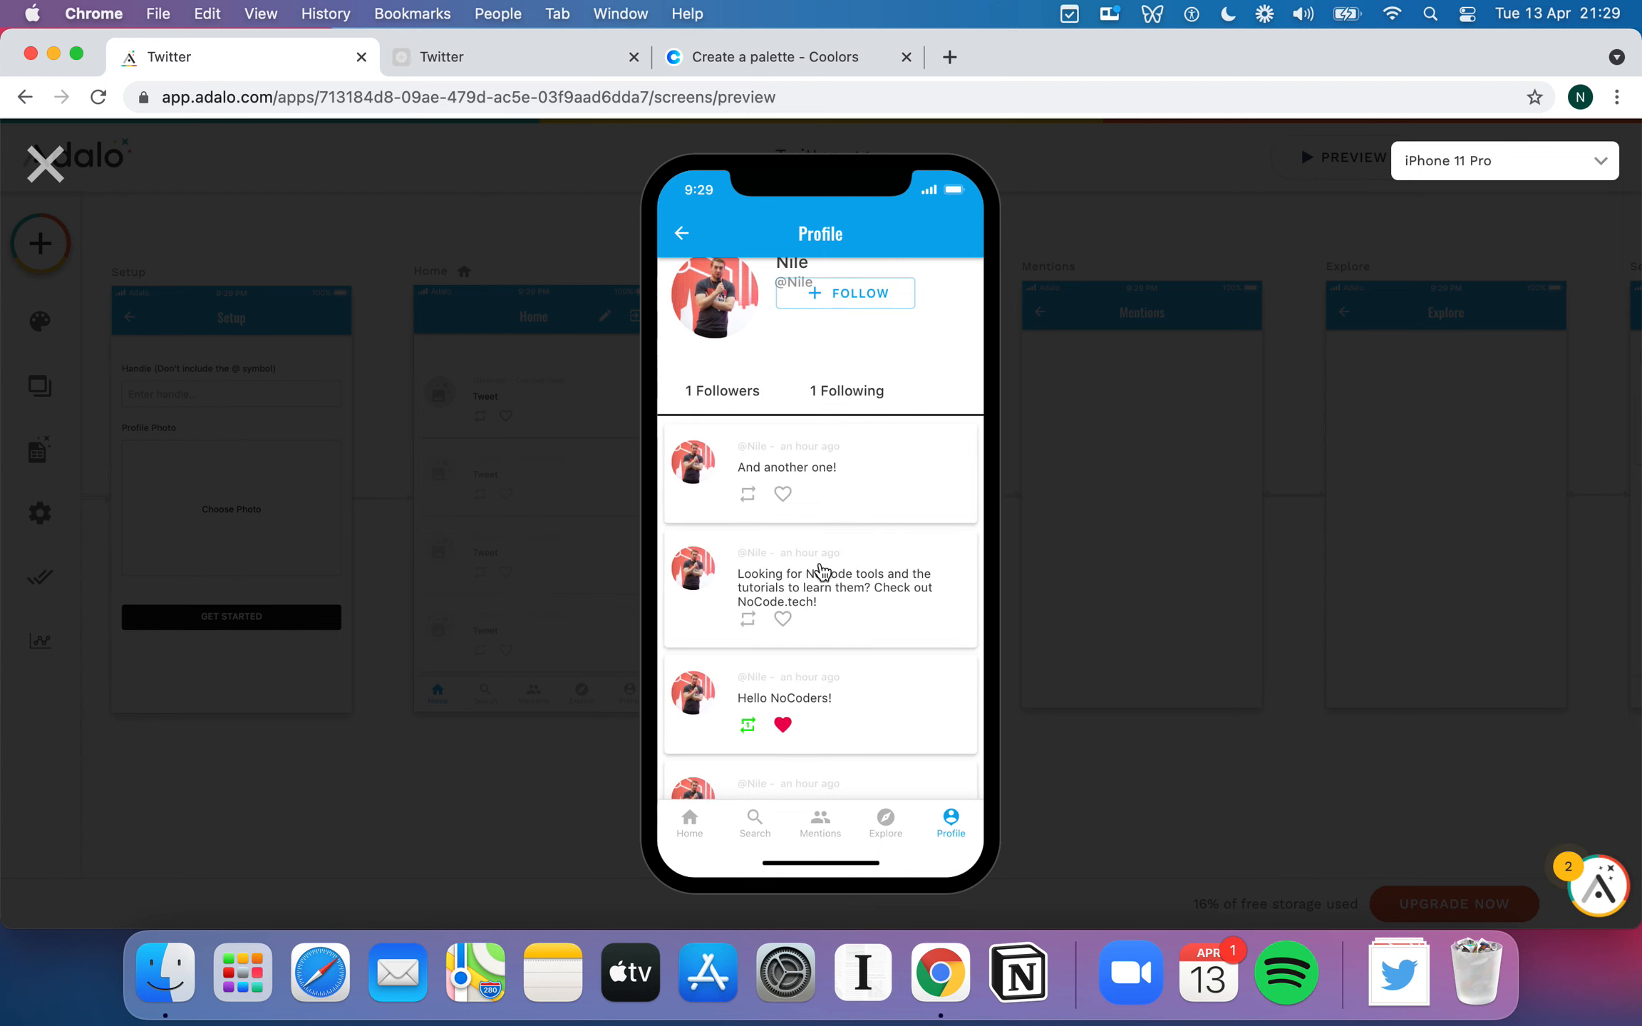
pyautogui.scroll(3, 821, 568)
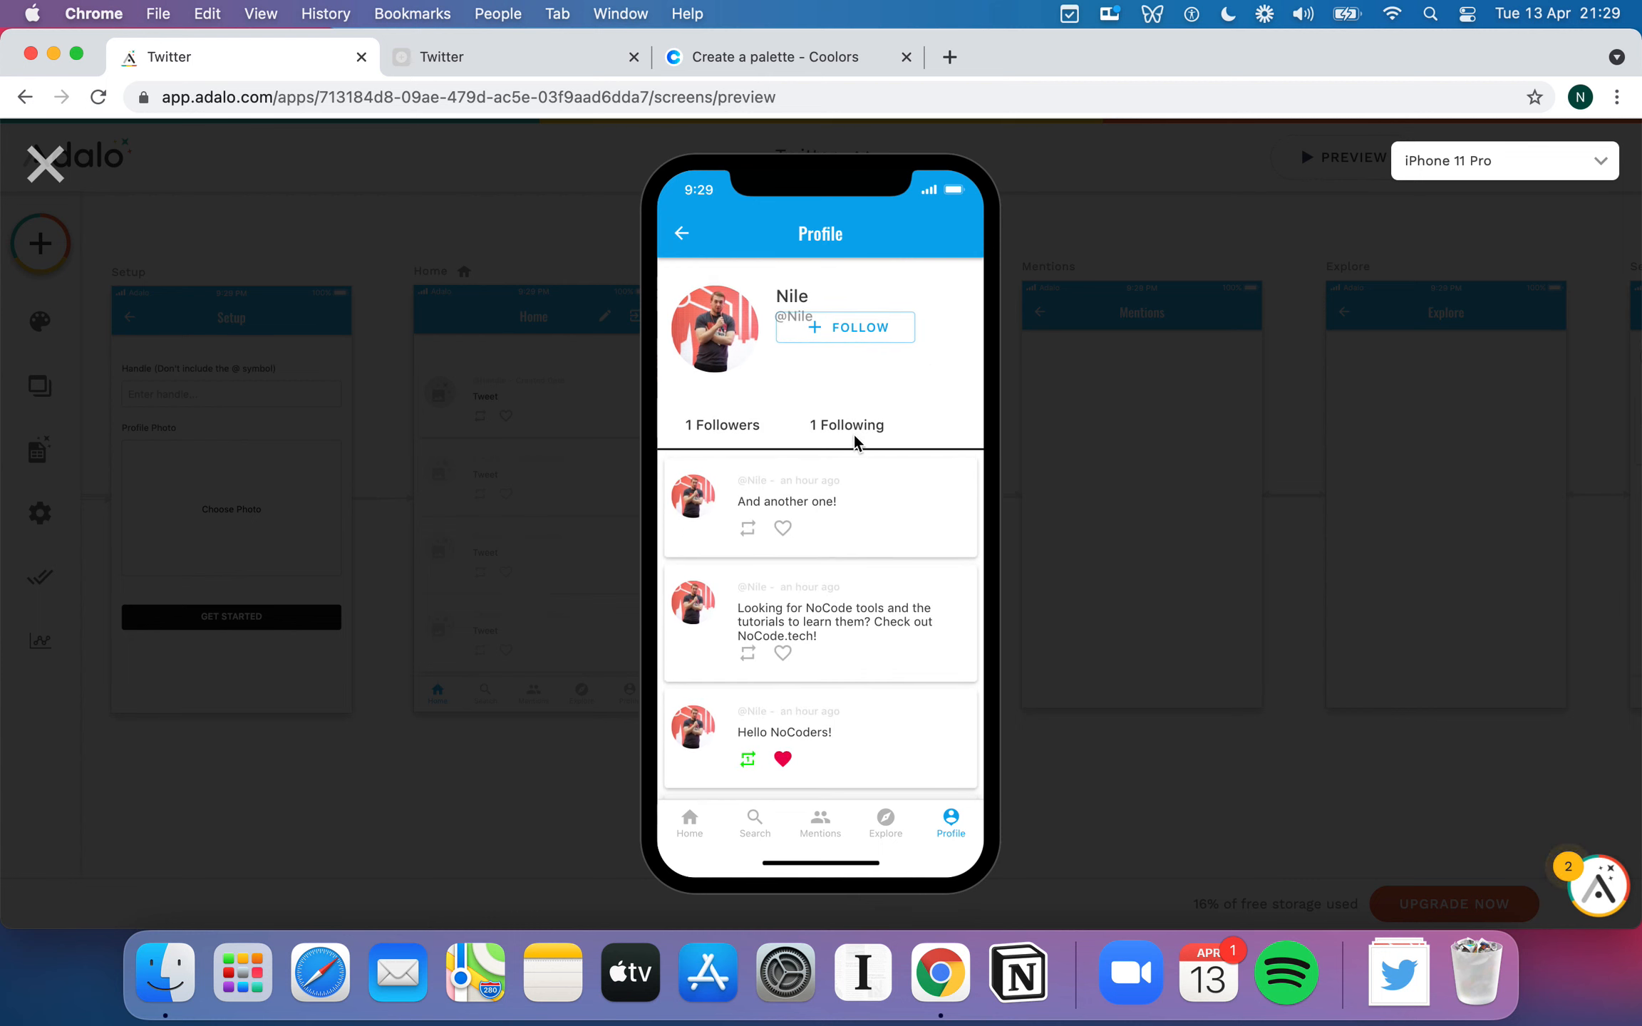
pyautogui.scroll(-1, 859, 439)
pyautogui.scroll(1, 855, 442)
pyautogui.scroll(-3, 877, 605)
pyautogui.scroll(3, 876, 604)
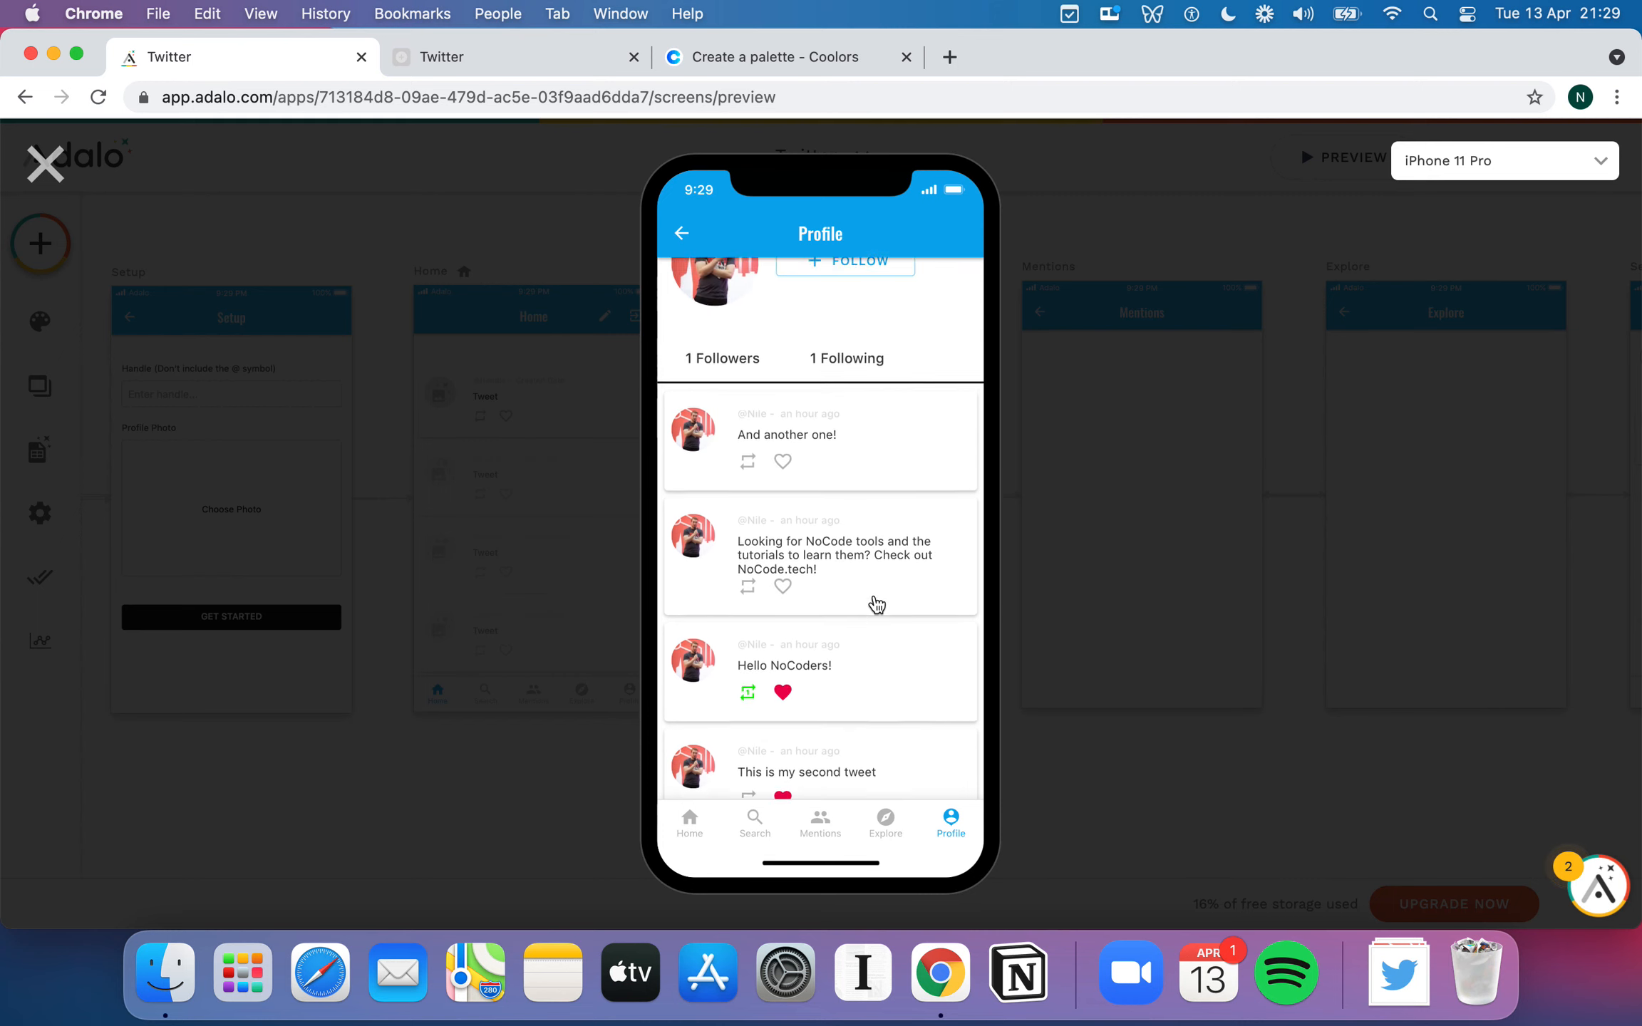
pyautogui.scroll(-4, 877, 604)
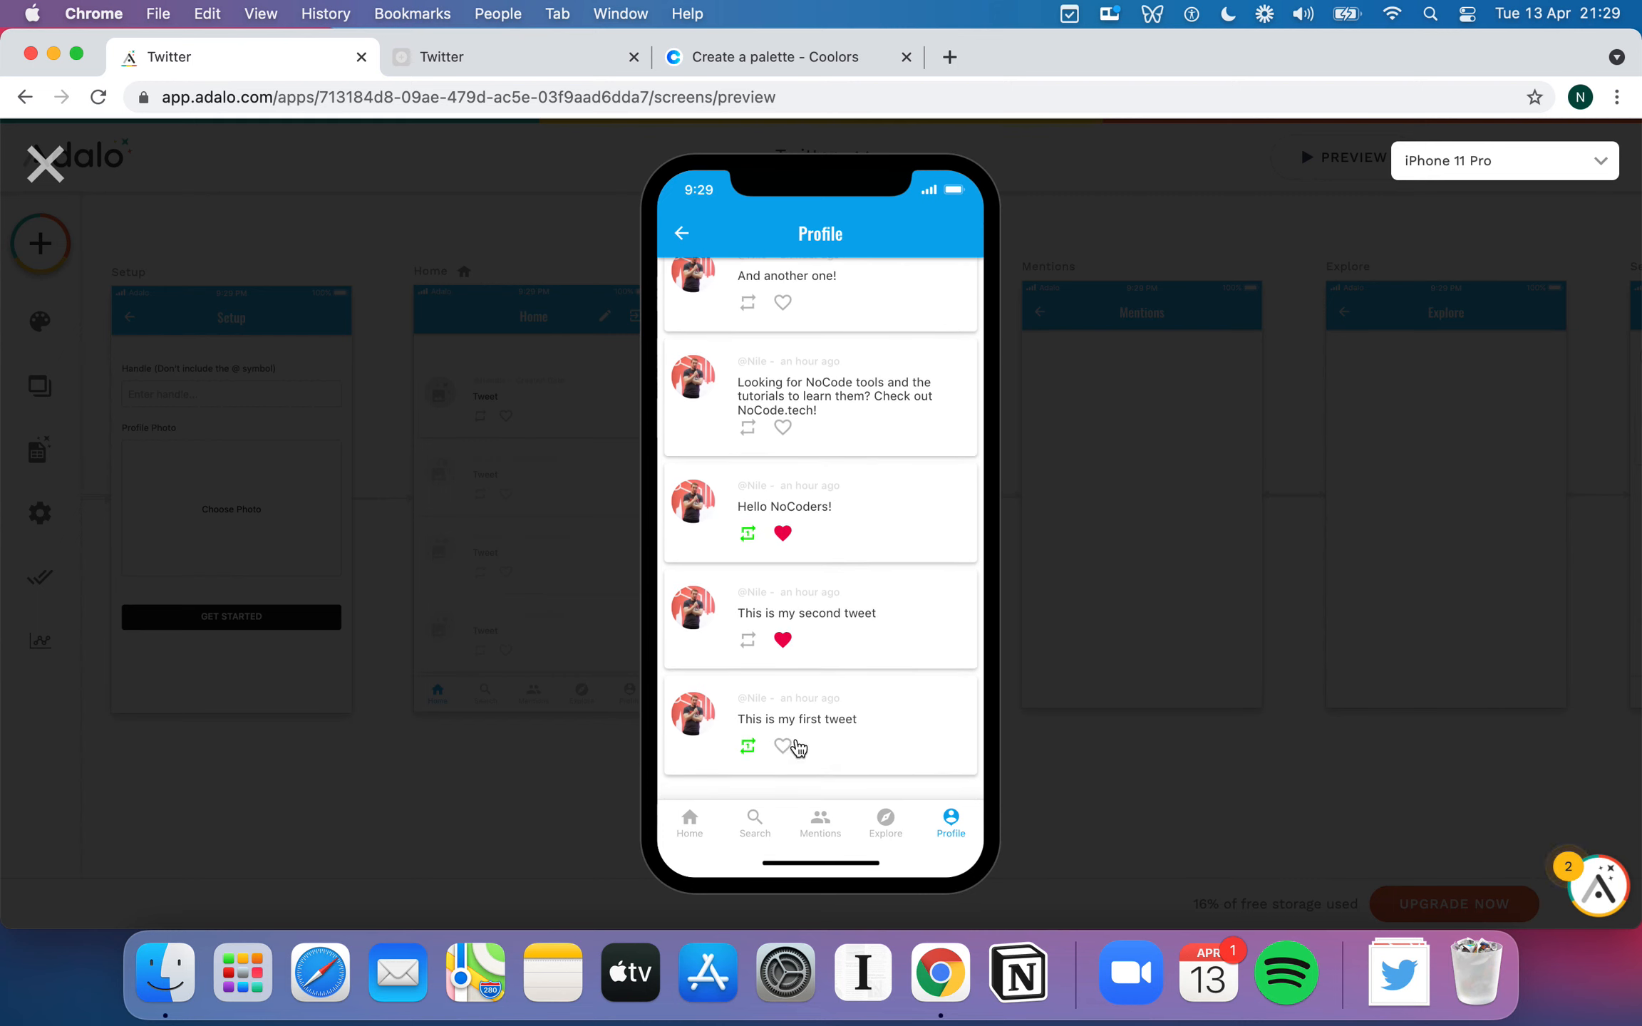
pyautogui.scroll(4, 744, 440)
pyautogui.click(685, 246)
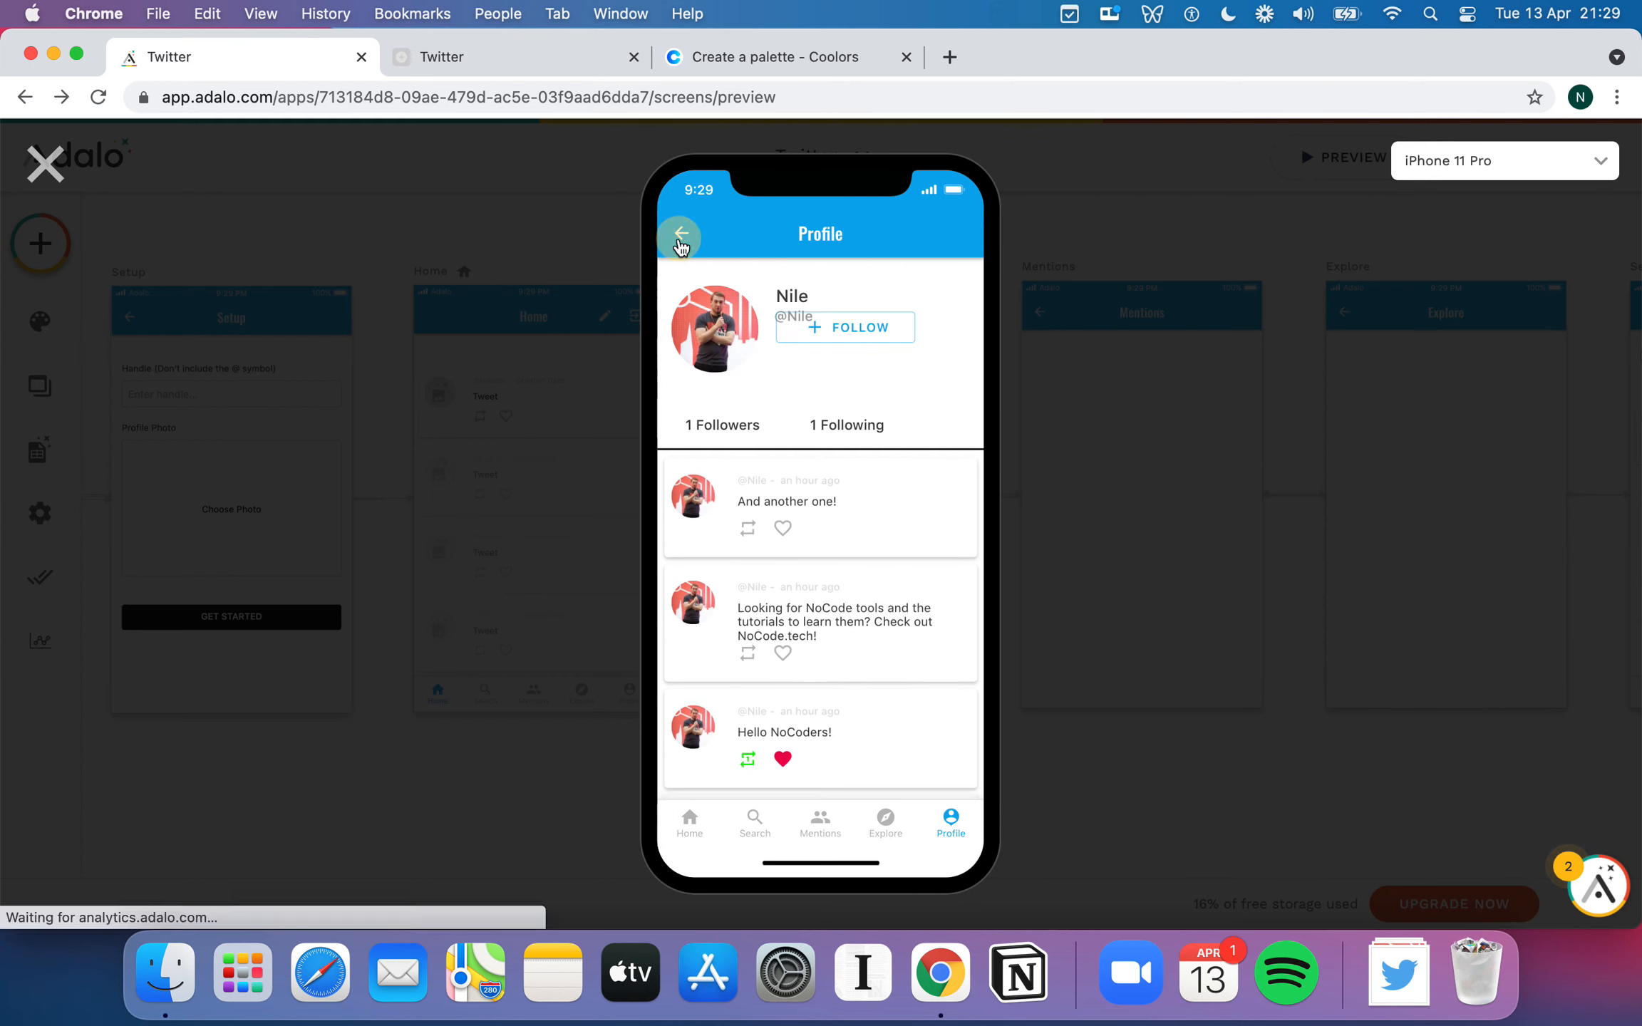
# - Test the tweet search with the term Anothe, and clear the search field
pyautogui.doubleClick(760, 301)
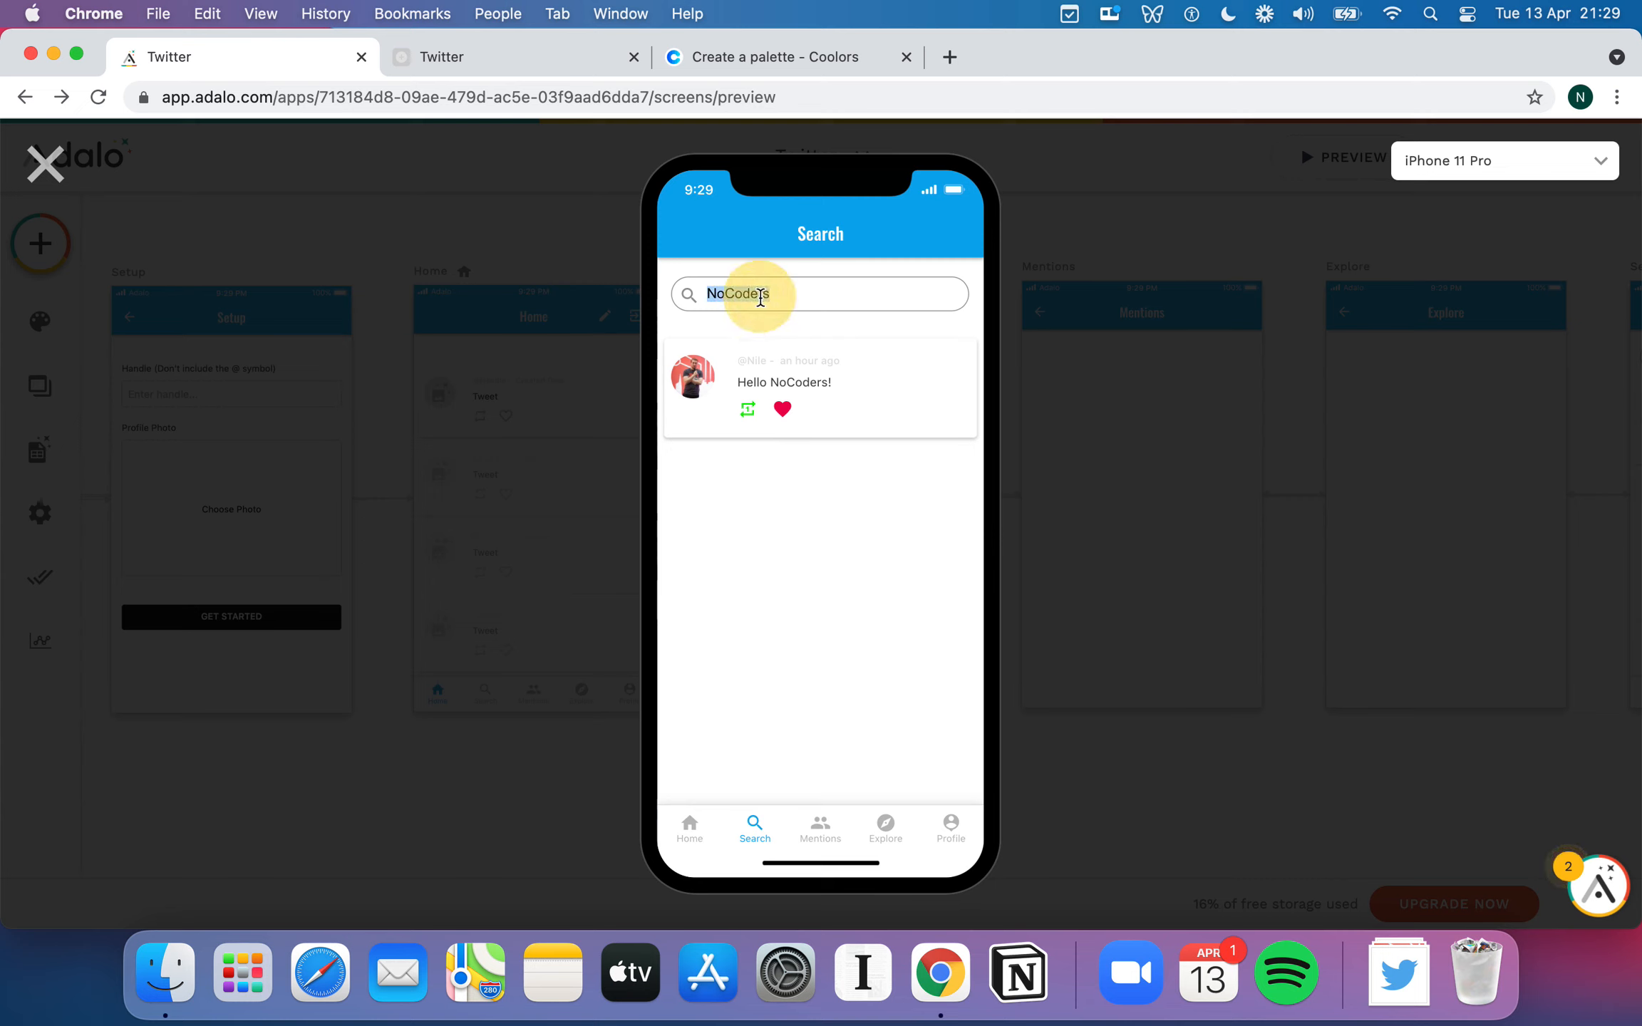
pyautogui.write('Anothe')
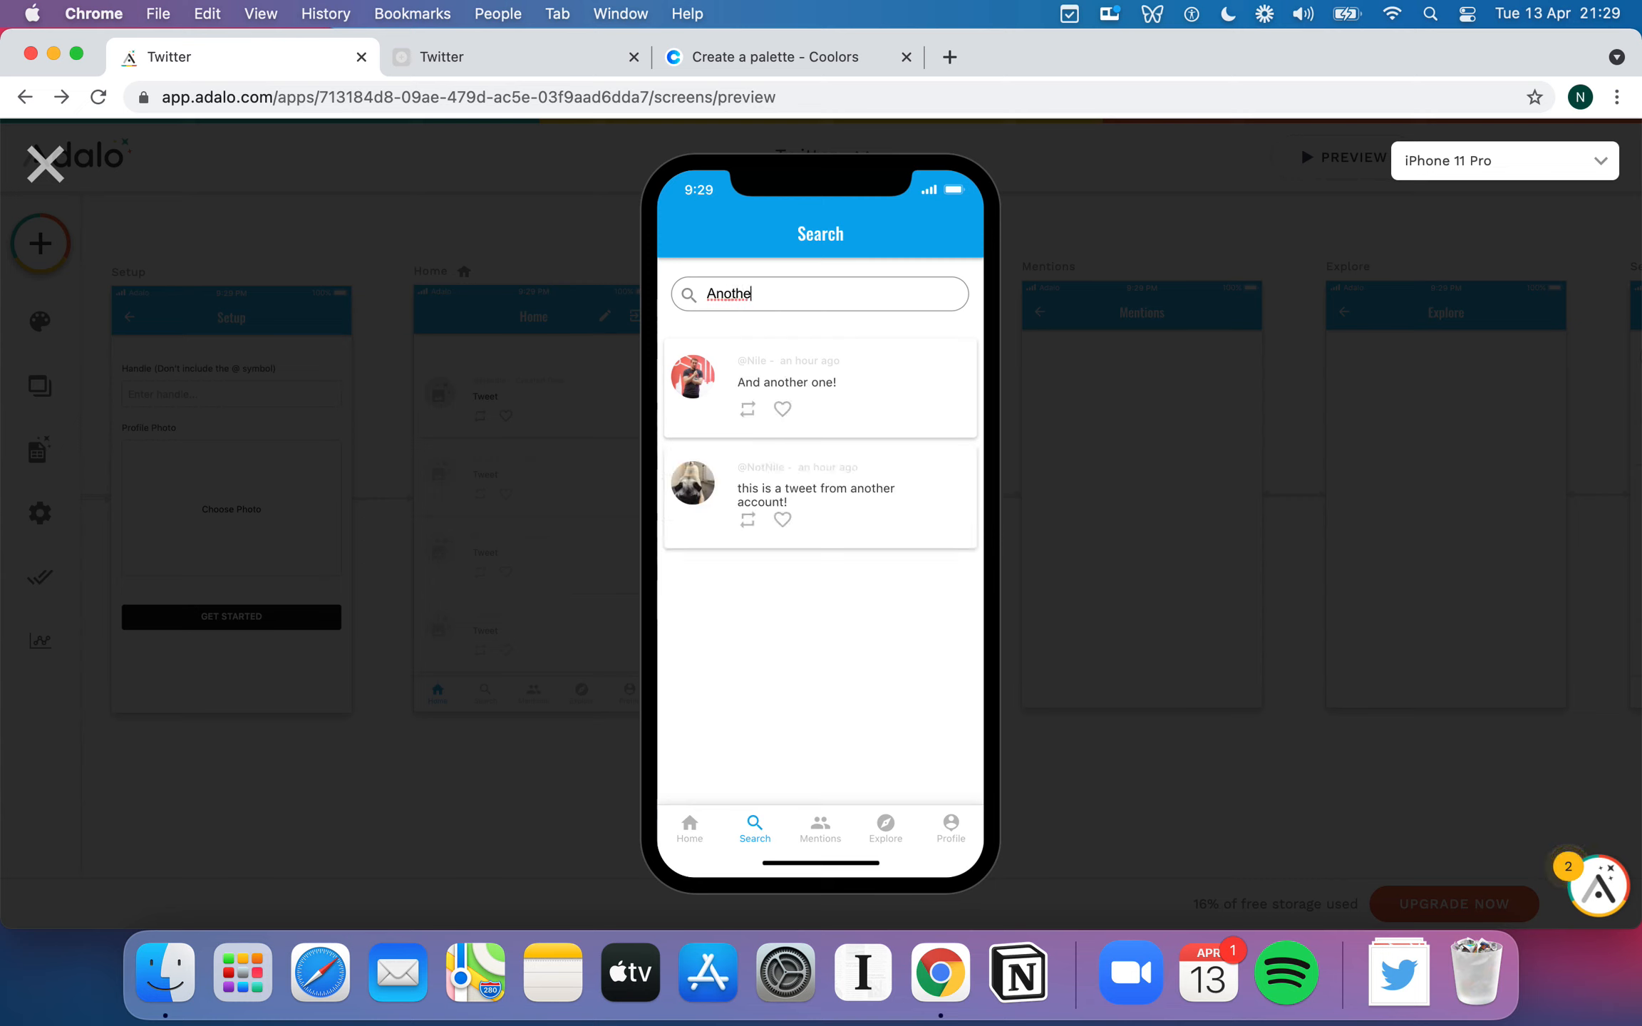
pyautogui.press('super+a')
pyautogui.press('BackSpace')
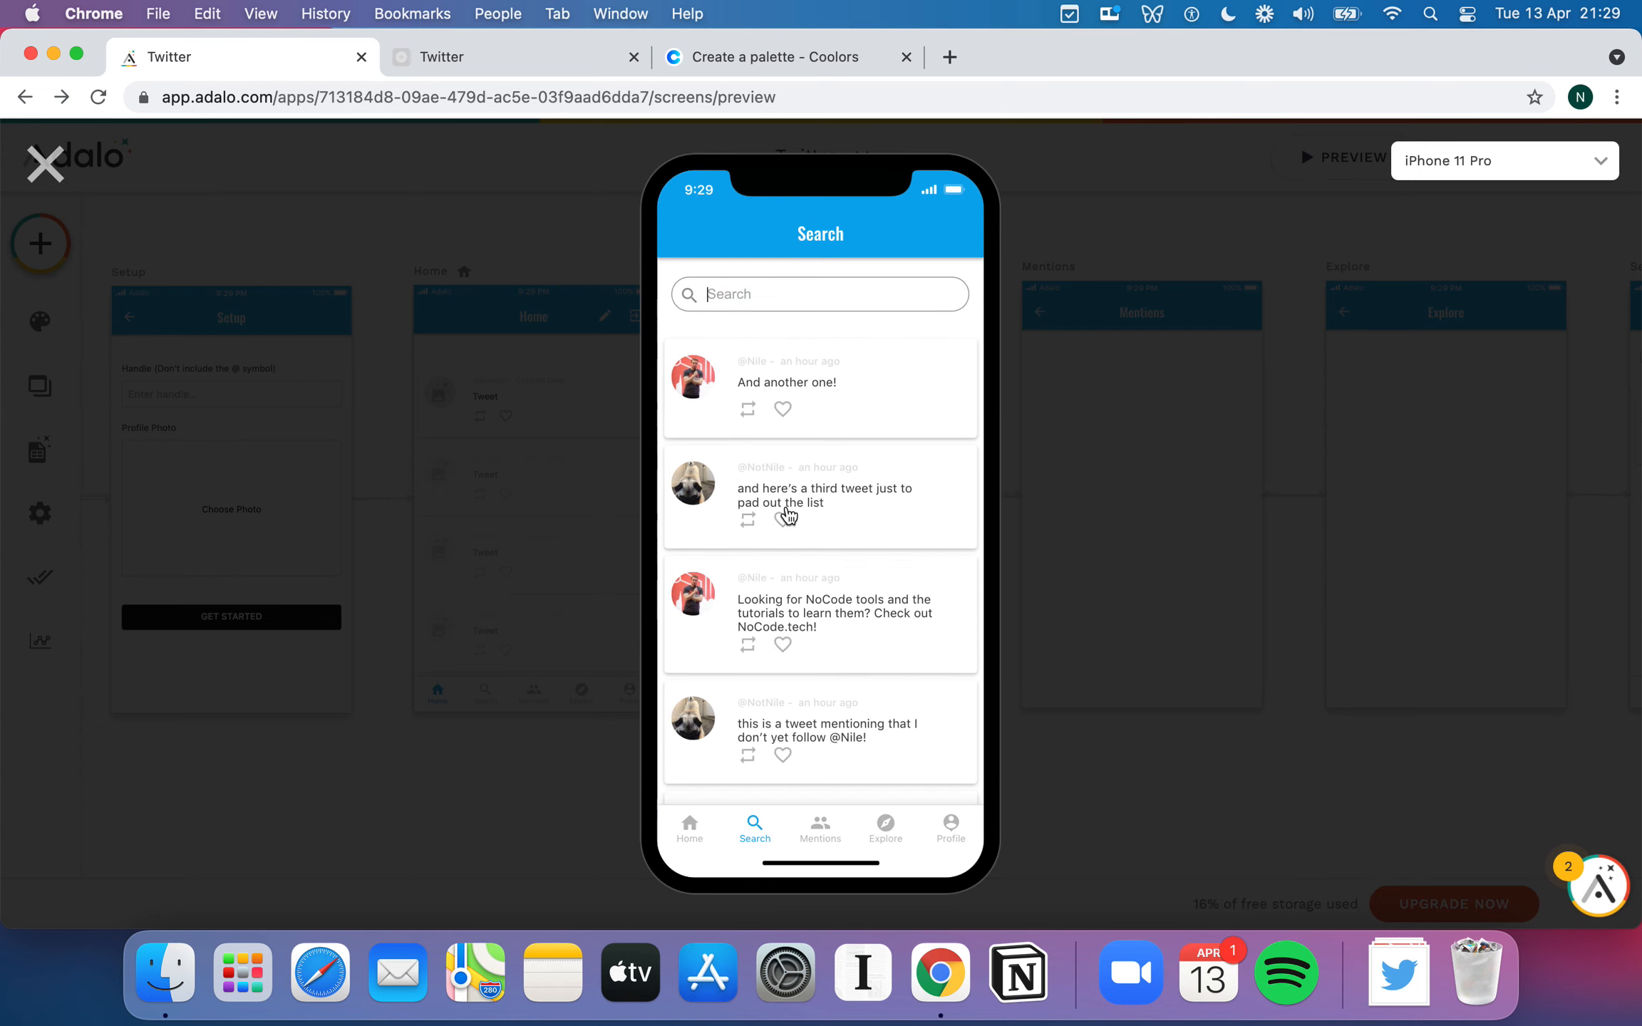
# - Try opening the "And another one!" tweet from the list, go back and close the preview
pyautogui.click(909, 416)
pyautogui.click(688, 237)
pyautogui.click(45, 164)
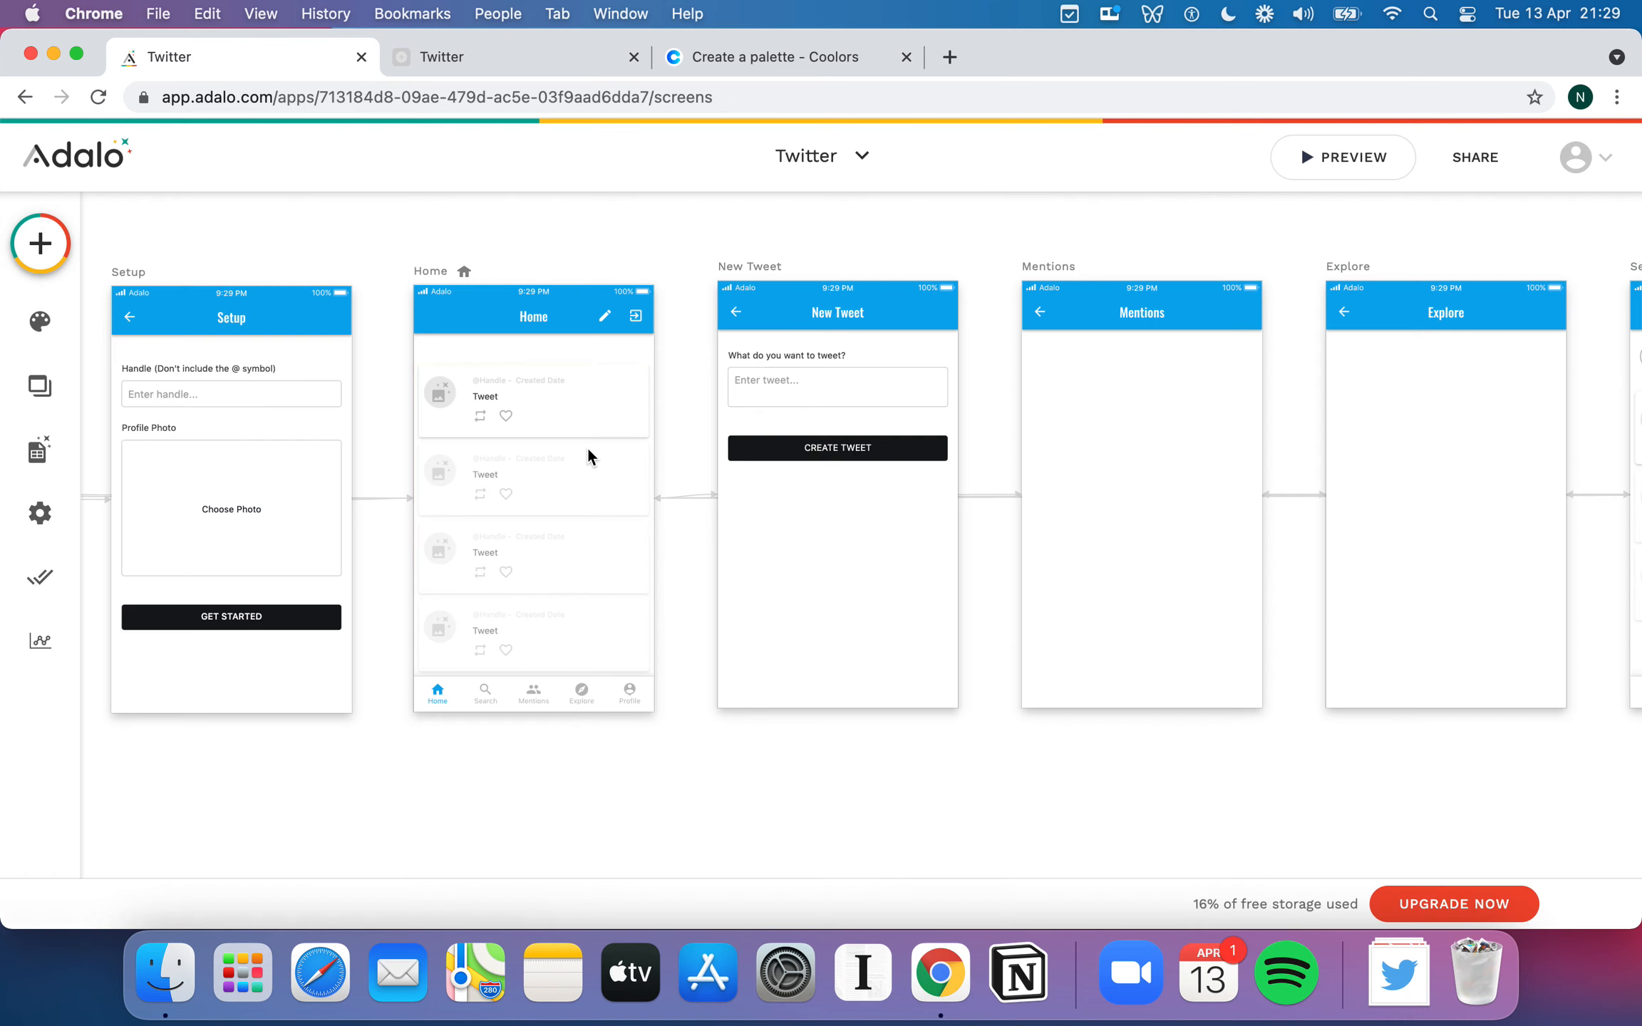
pyautogui.hscroll(3, 1073, 679)
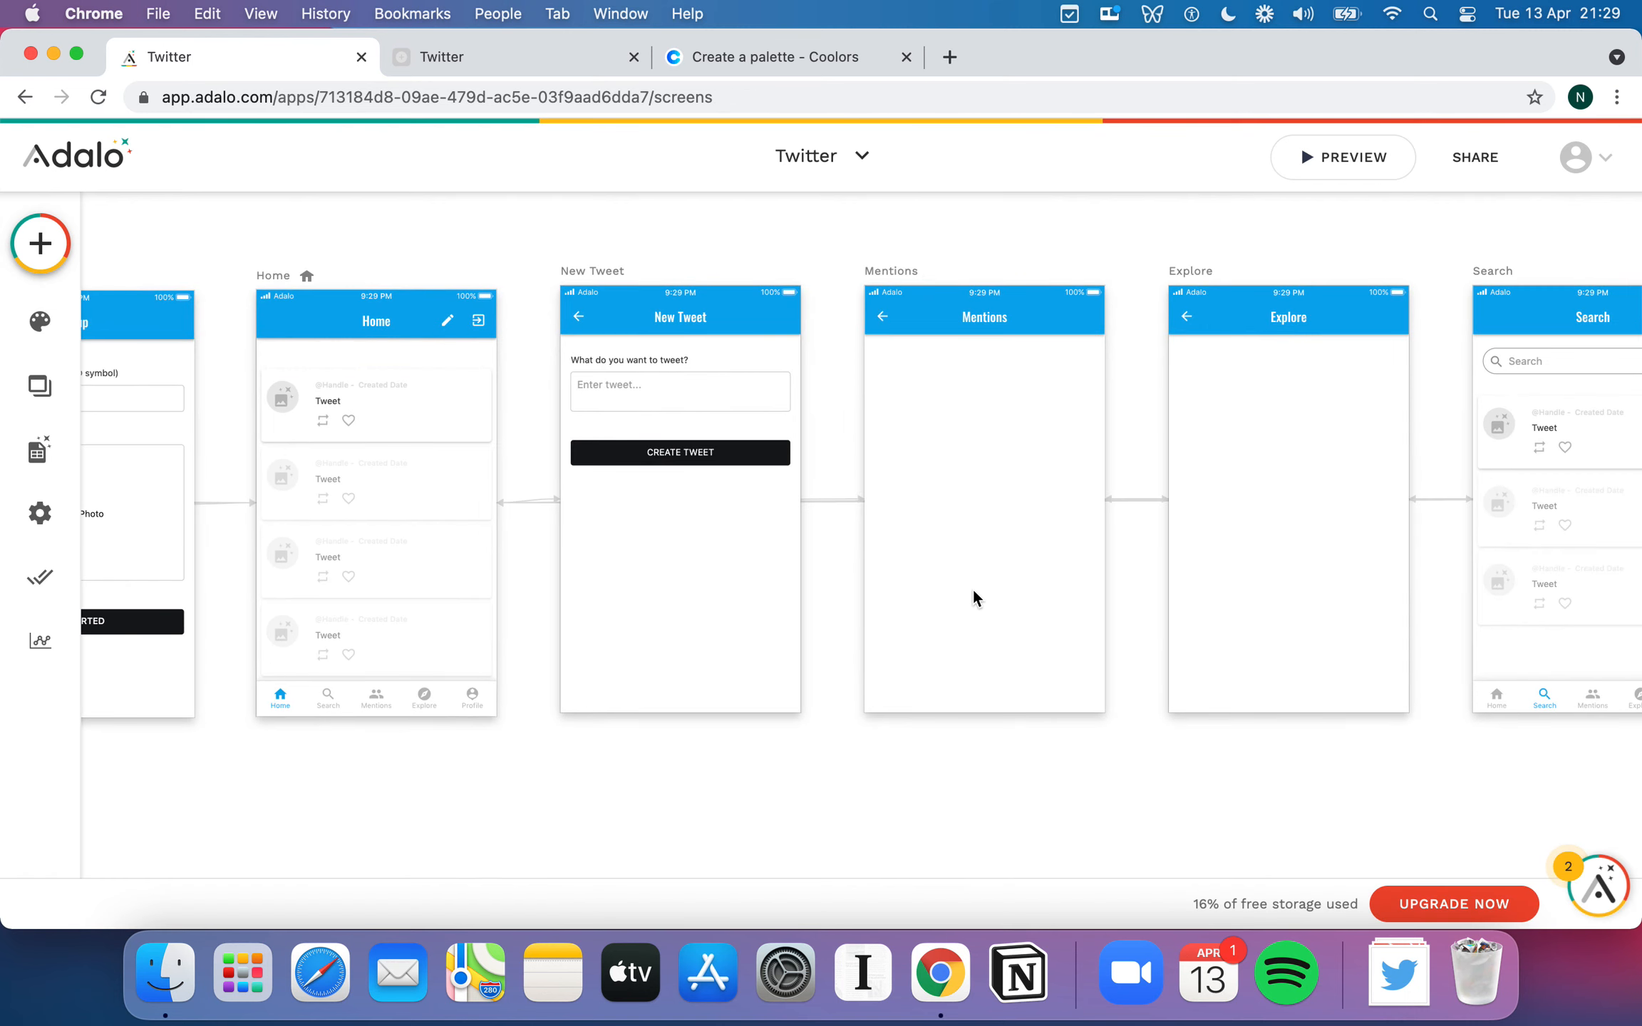
# - Duplicate the tweets list from the Search screen and place the copy below the header of the Mentions screen
pyautogui.hscroll(3, 974, 591)
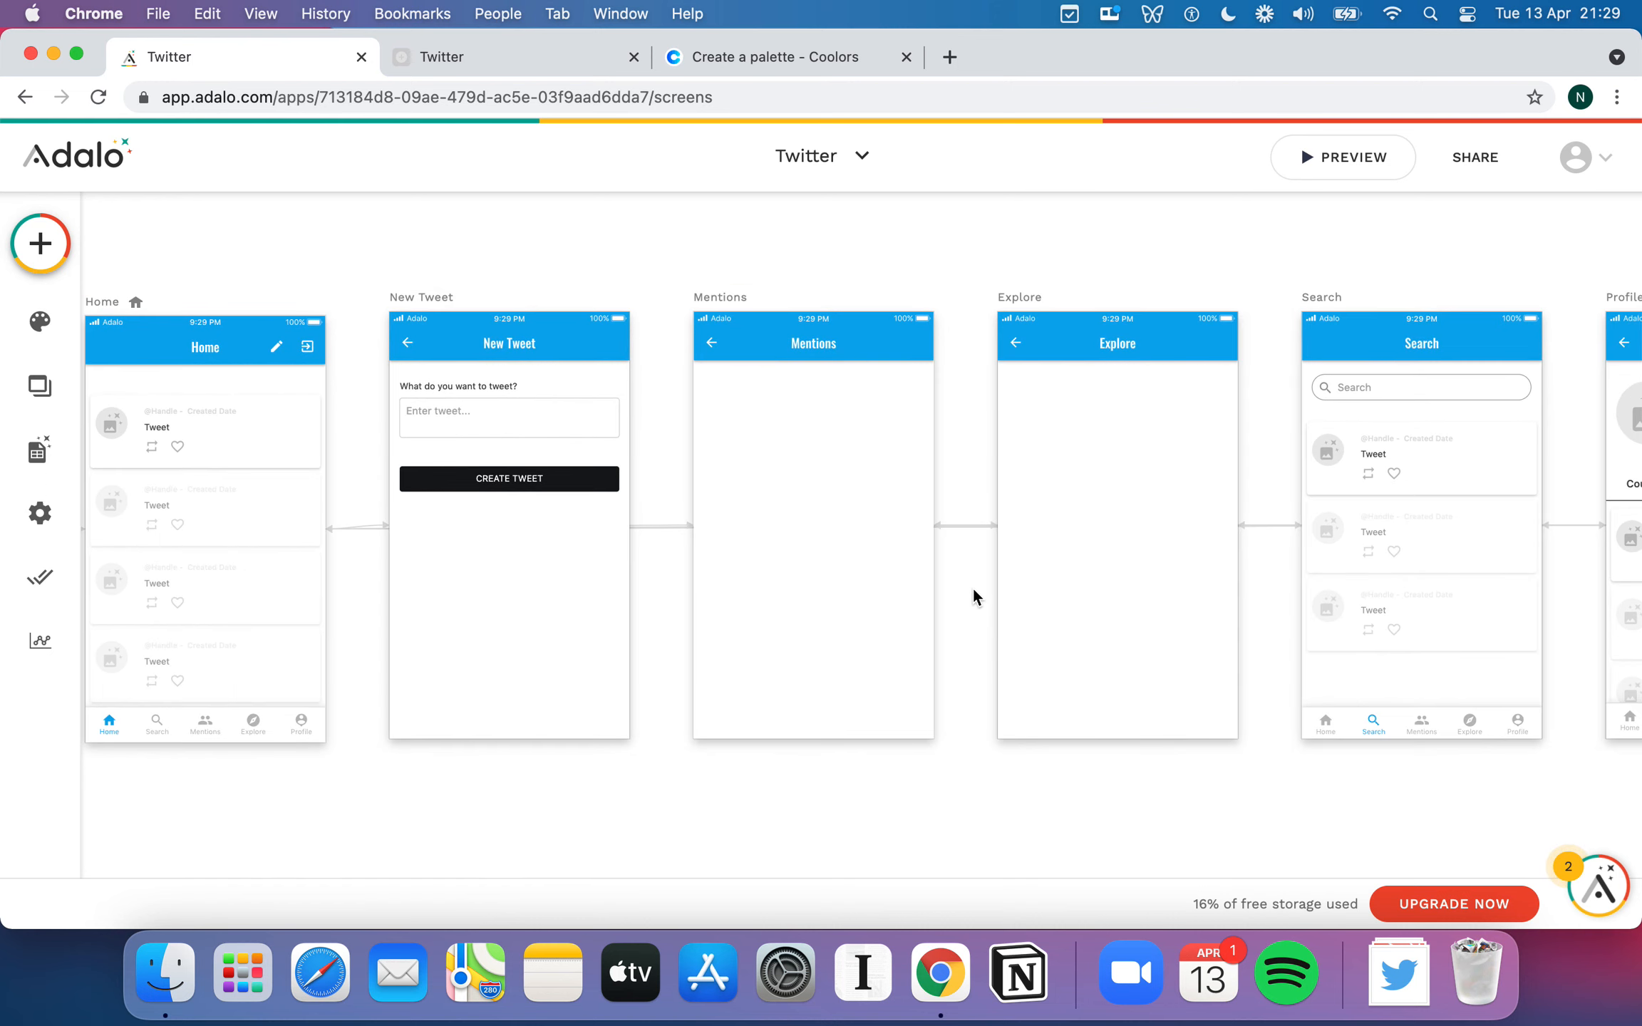
pyautogui.click(25, 251)
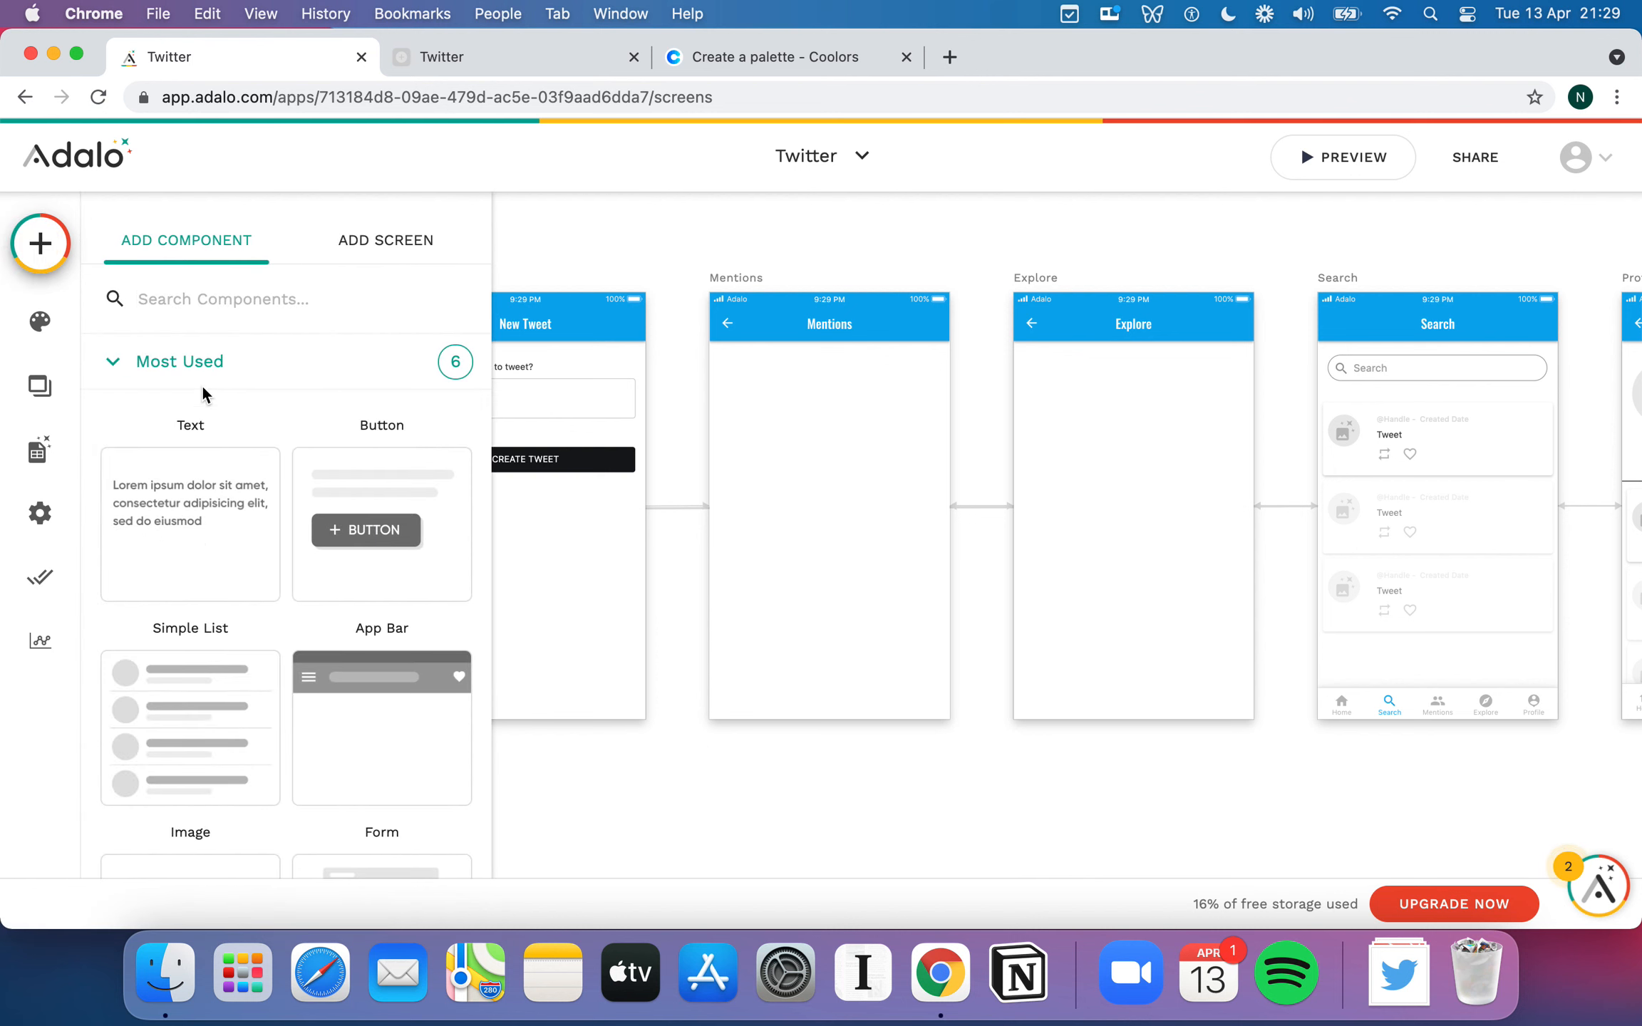
pyautogui.click(1479, 548)
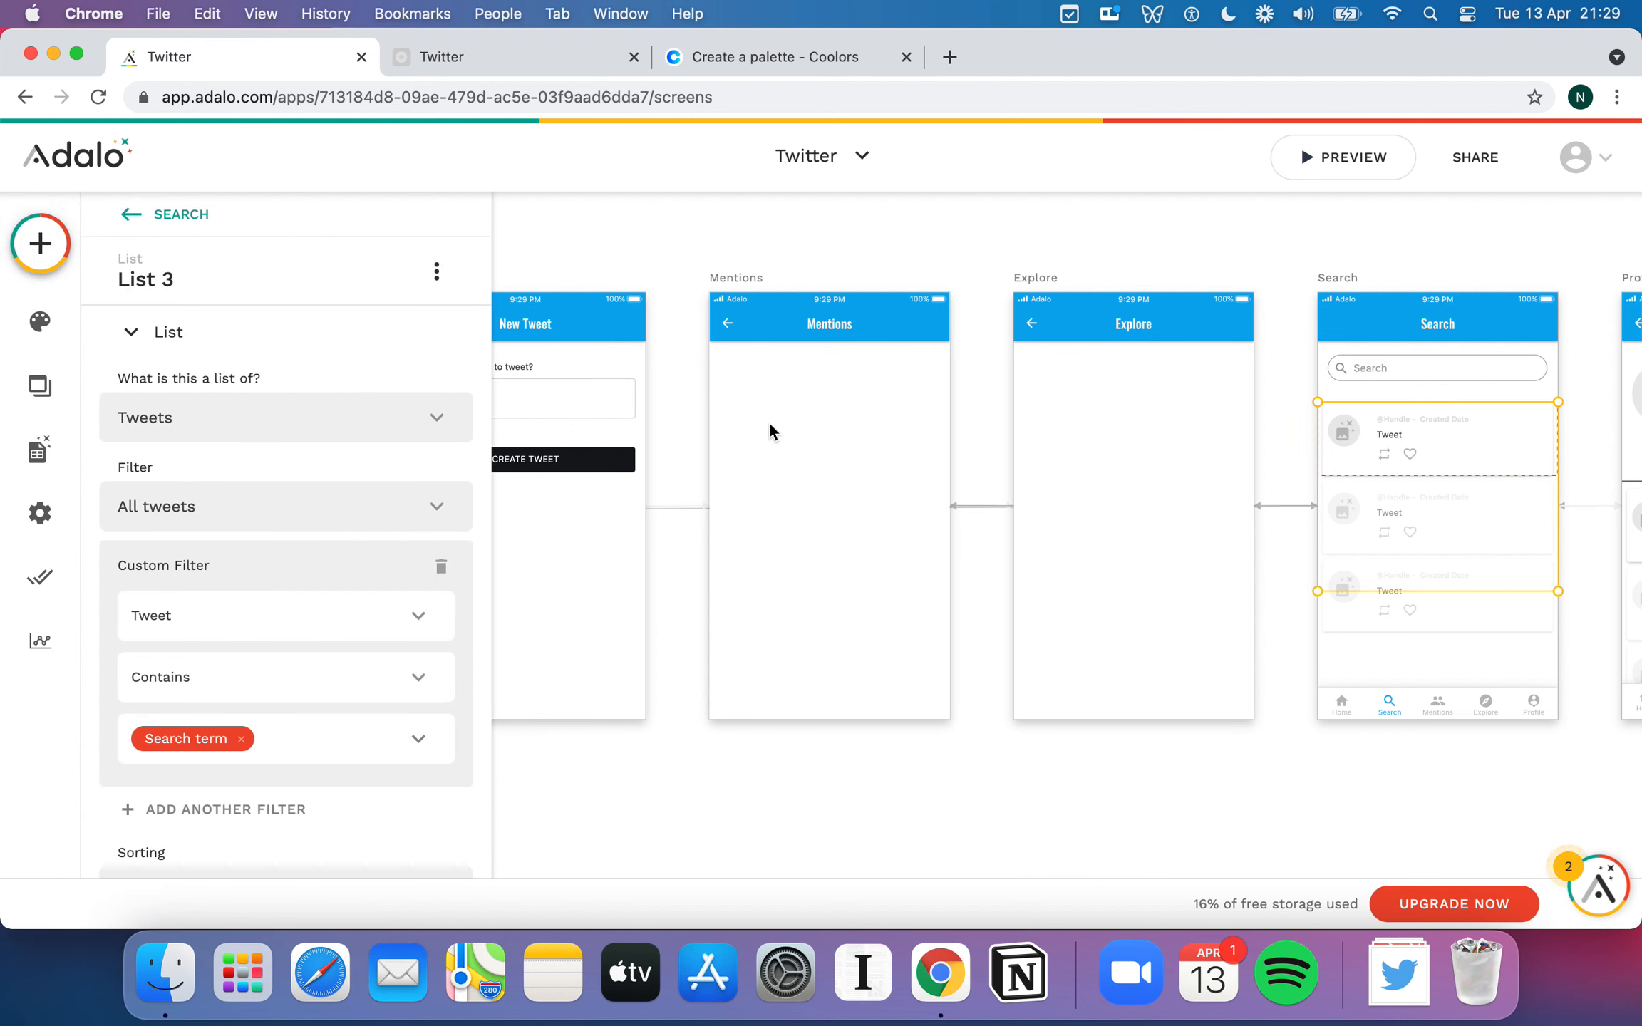
pyautogui.click(818, 438)
pyautogui.click(1325, 534)
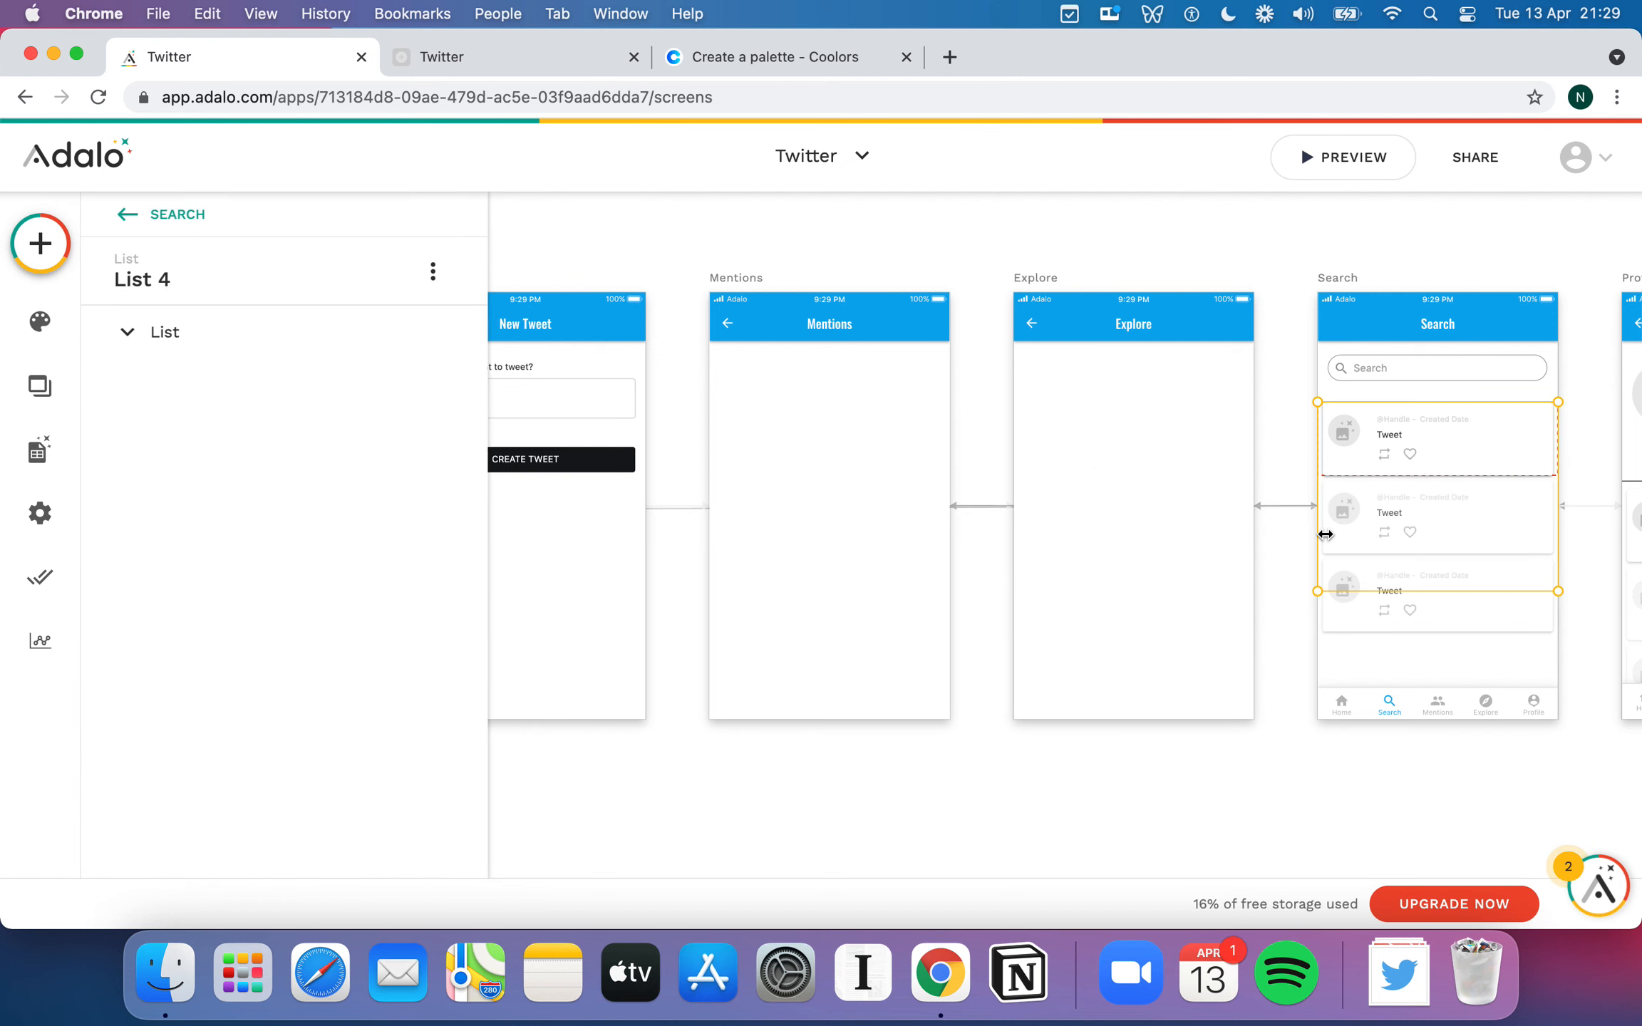
pyautogui.moveTo(1450, 493); pyautogui.dragTo(844, 444)
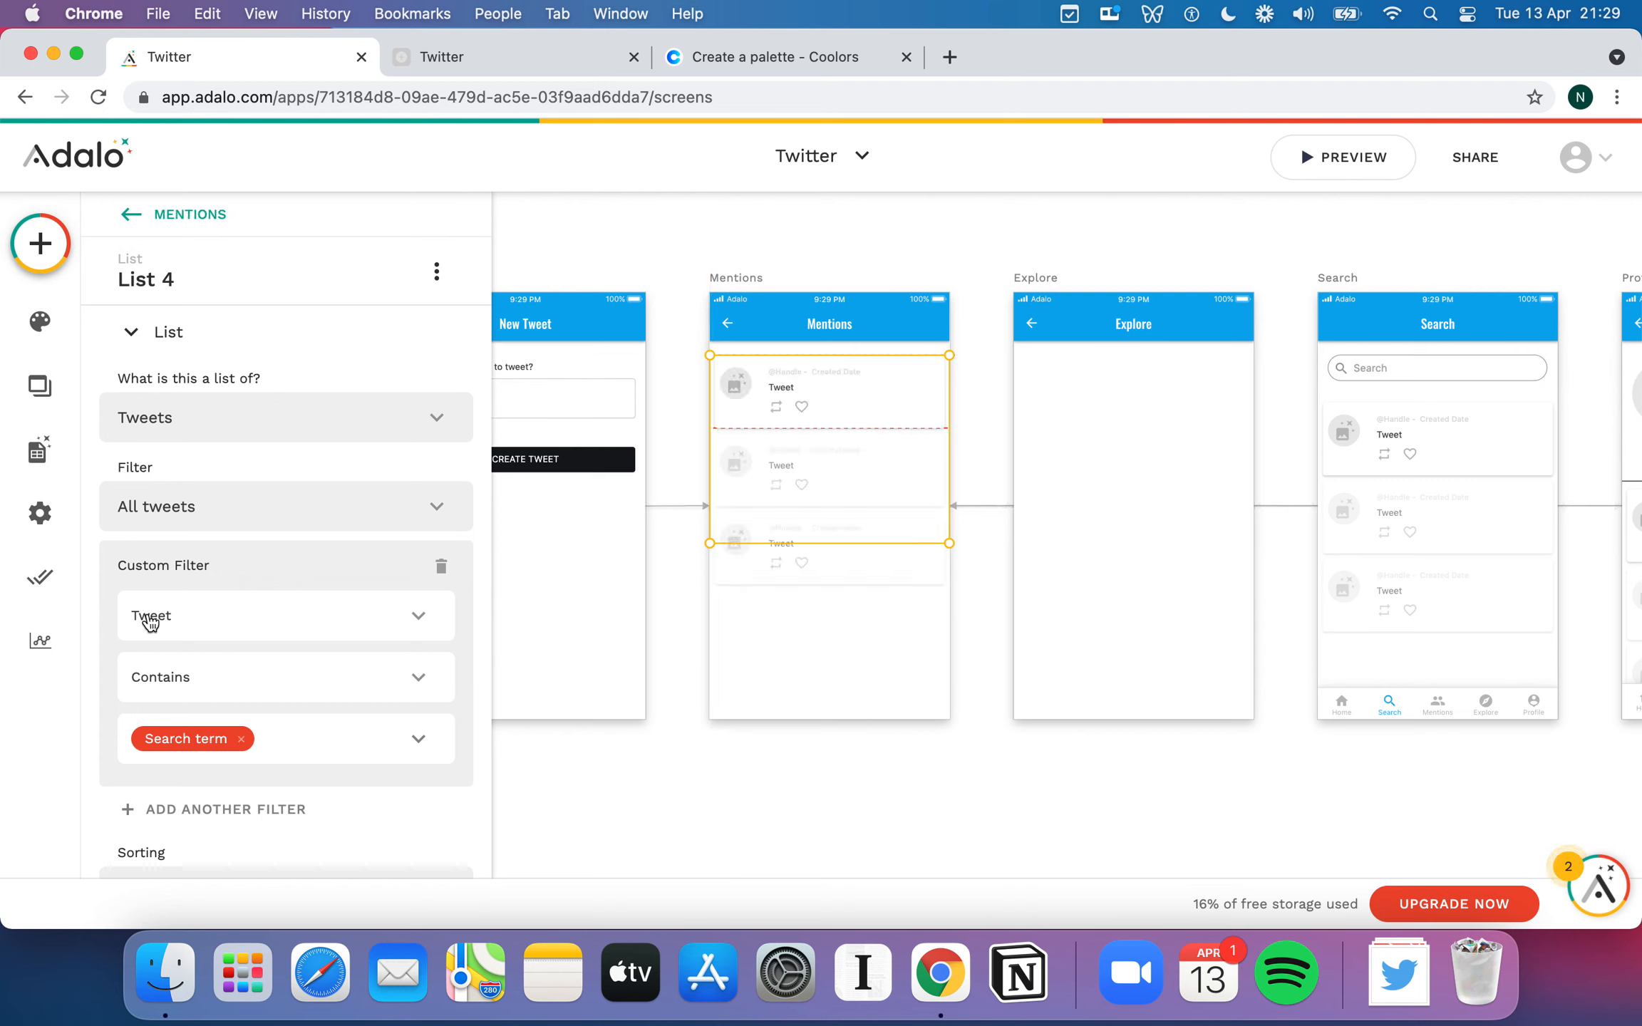
# - Change the Mentions list's custom filter so that Tweet contains Logged In User > Handle instead of the search term
pyautogui.click(241, 739)
pyautogui.click(425, 741)
pyautogui.moveTo(415, 629)
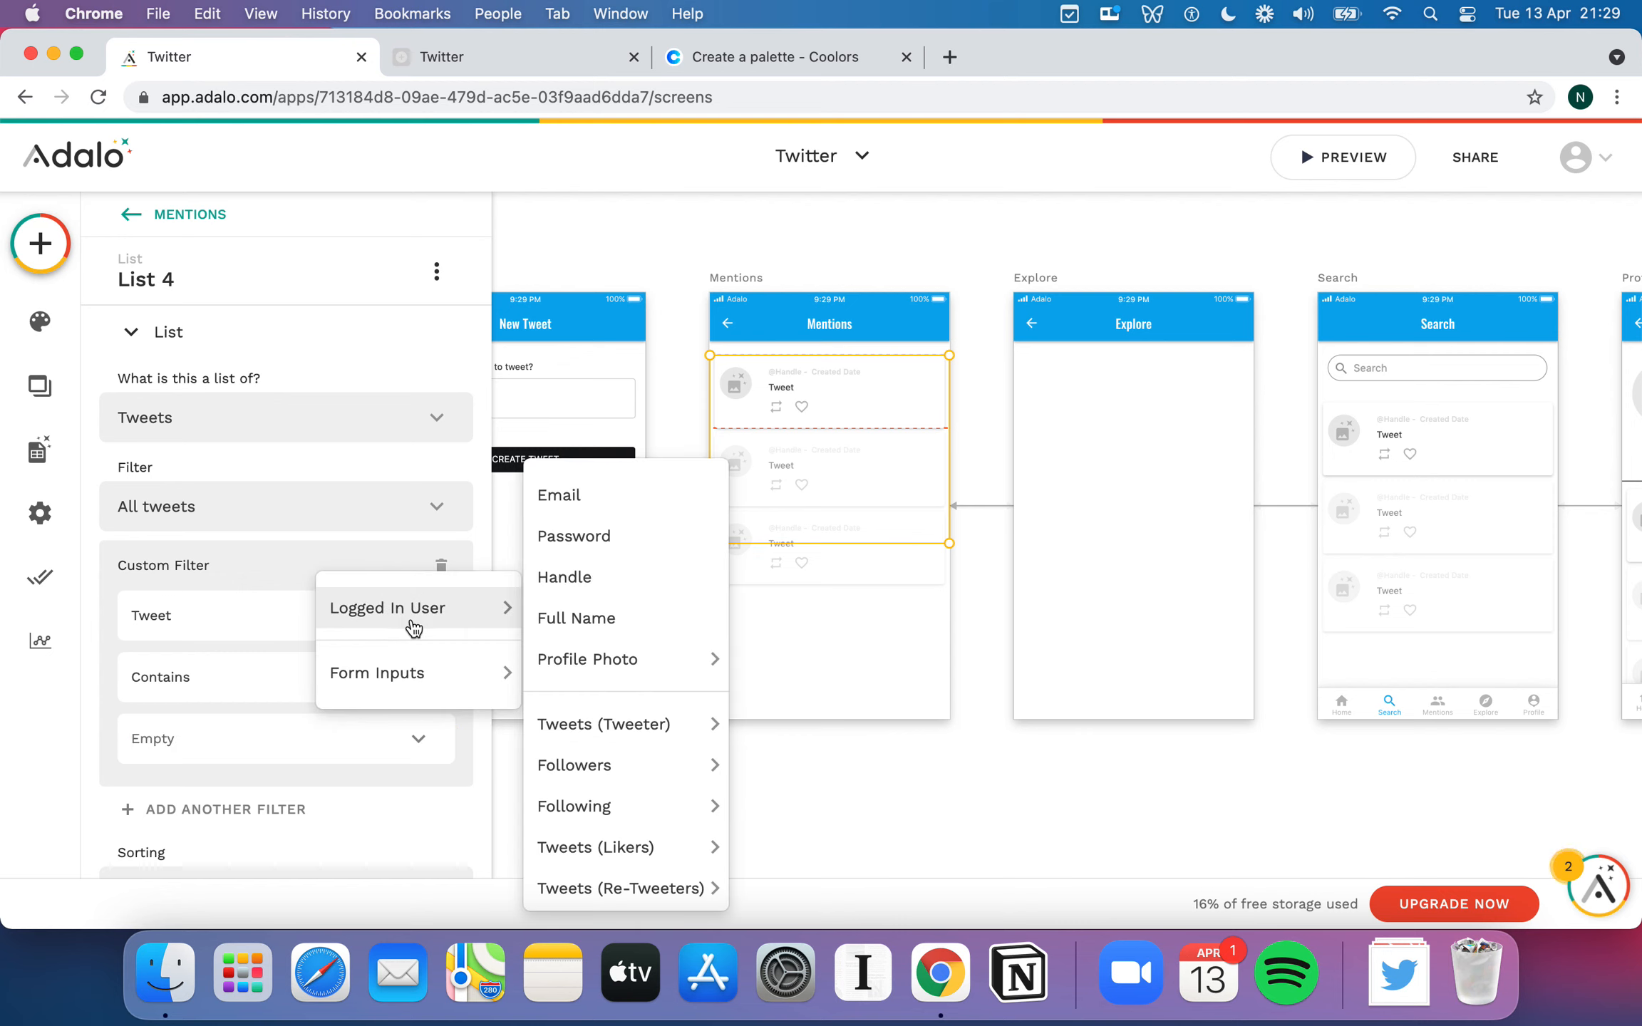
pyautogui.click(622, 583)
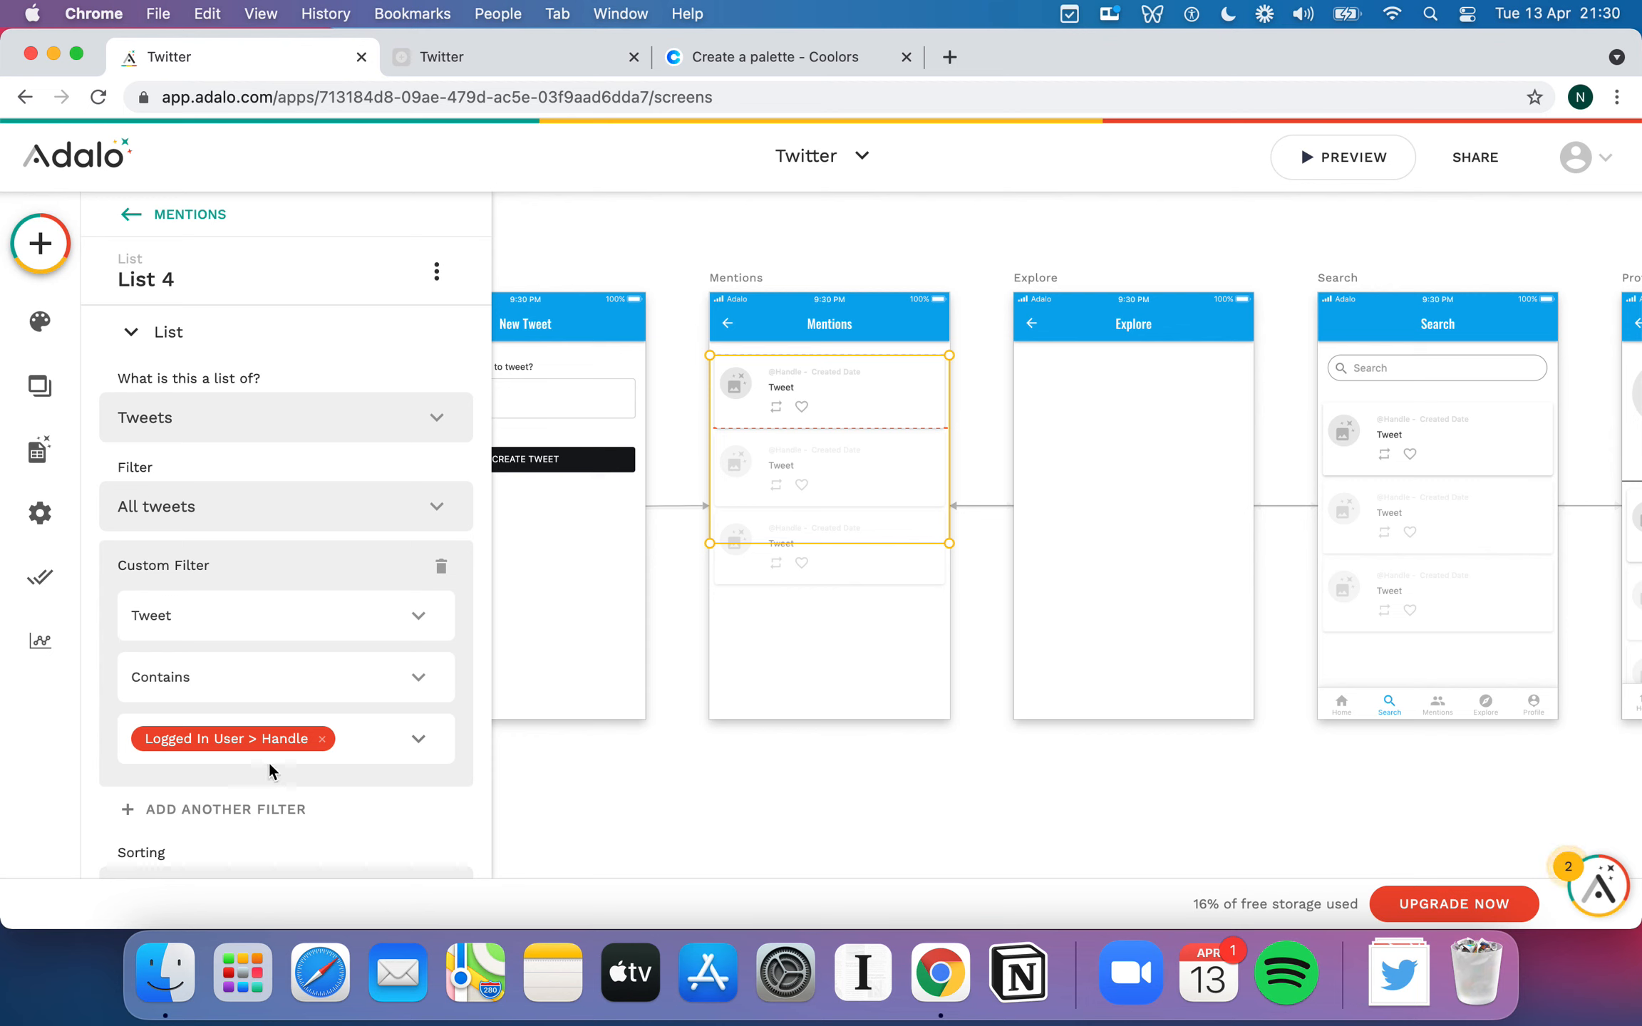
pyautogui.scroll(-3, 291, 722)
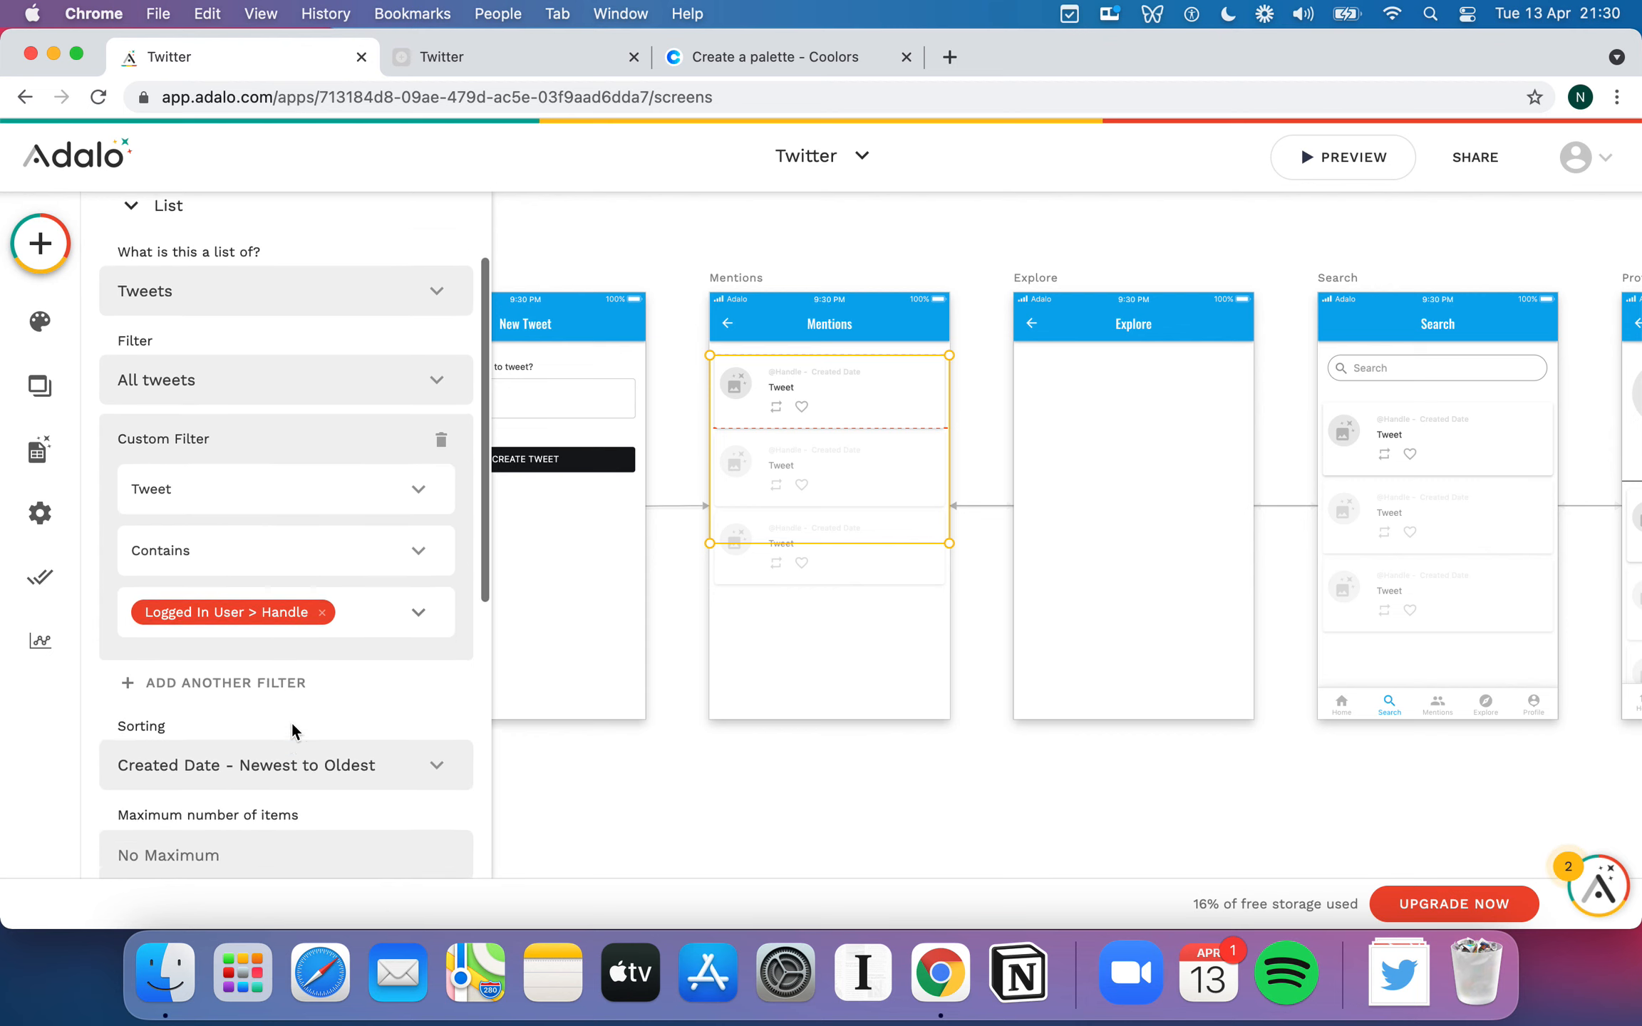
pyautogui.scroll(2, 291, 721)
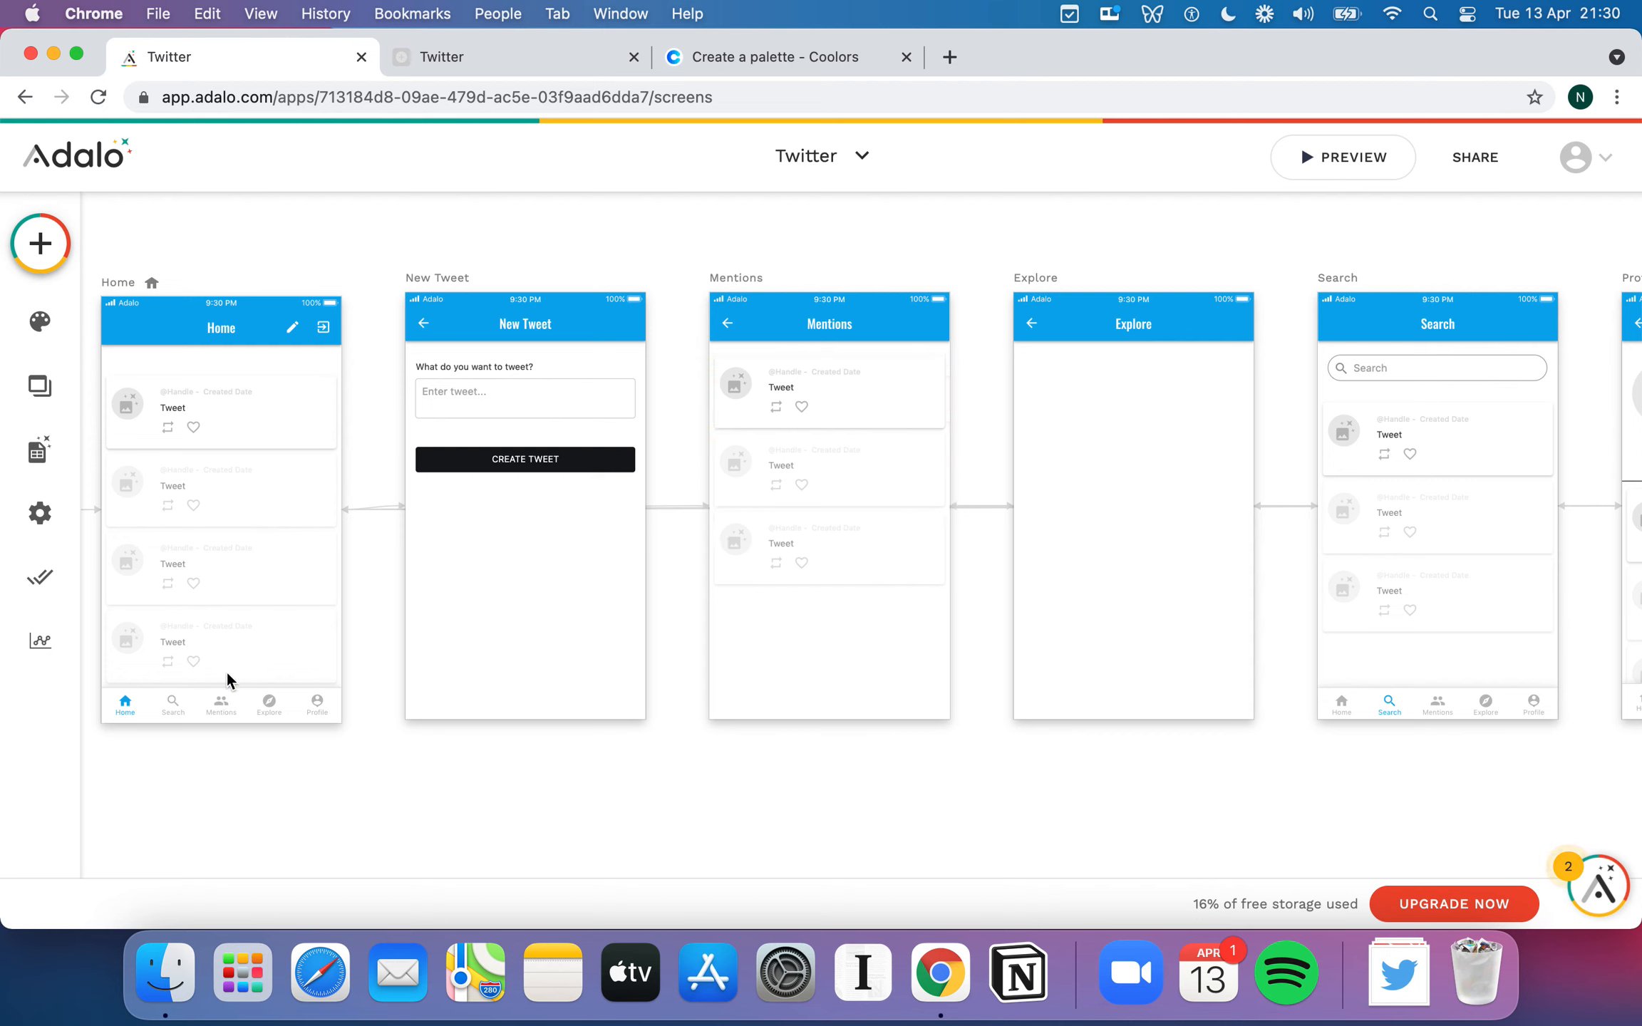
# - Copy the Home screen's tab bar to the foot of the Mentions screen and set its active tab to Third Tab
pyautogui.click(241, 709)
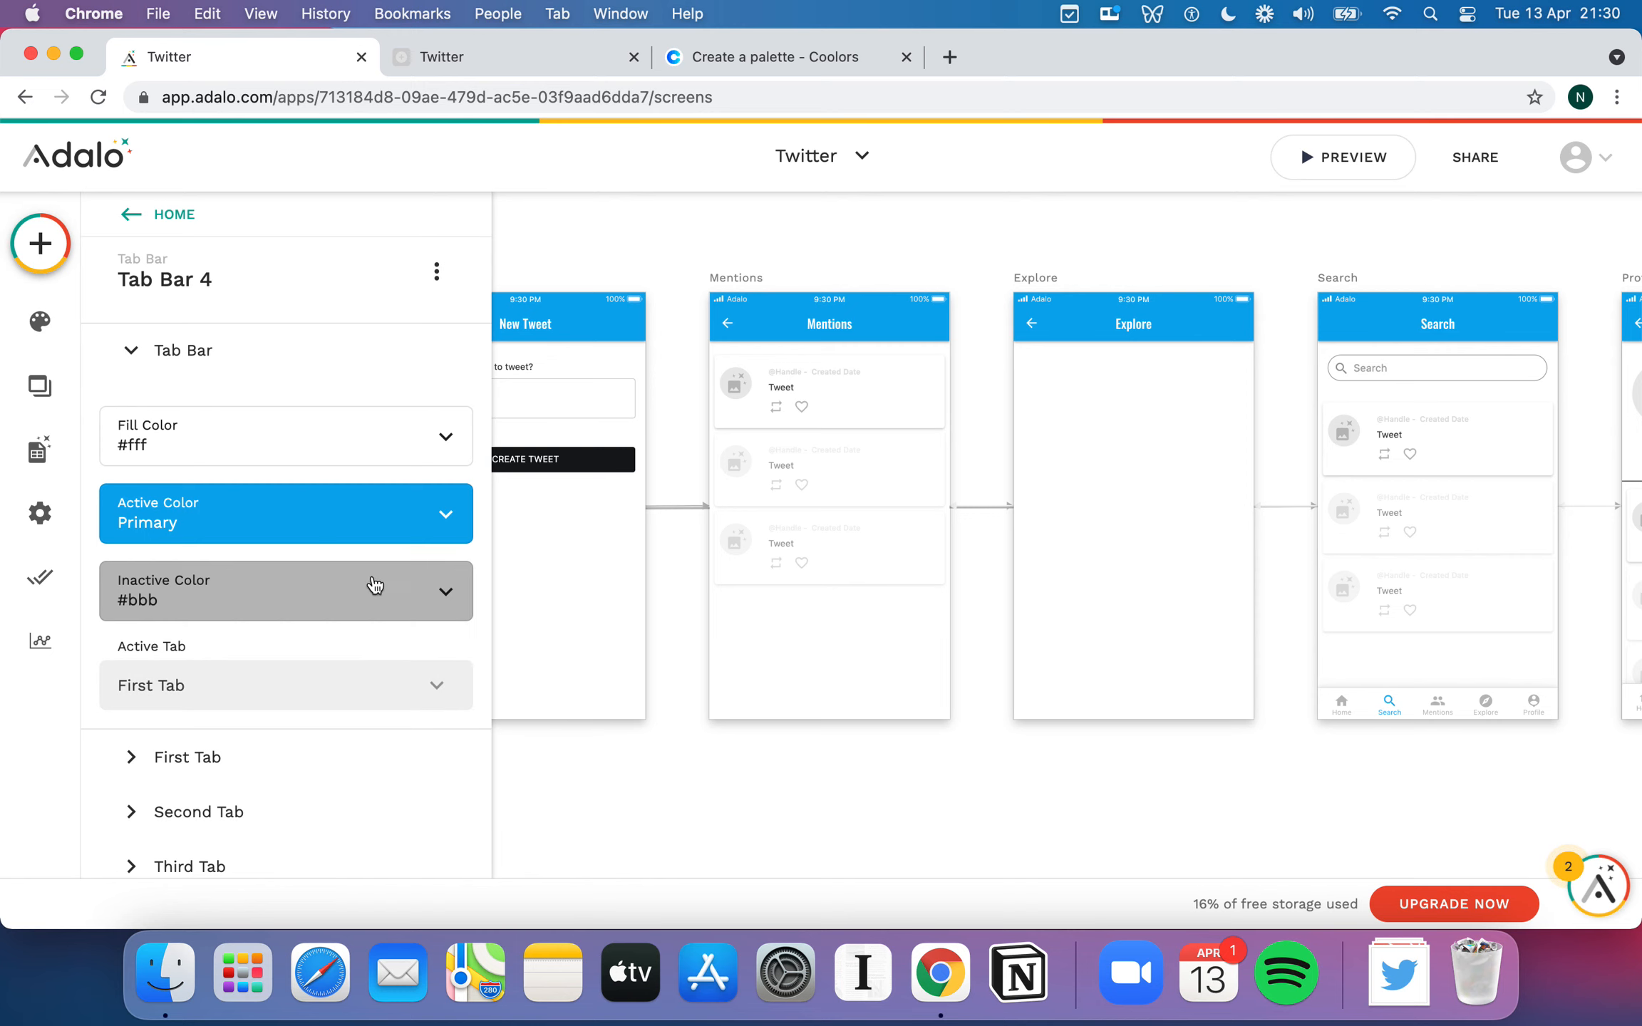
pyautogui.click(692, 745)
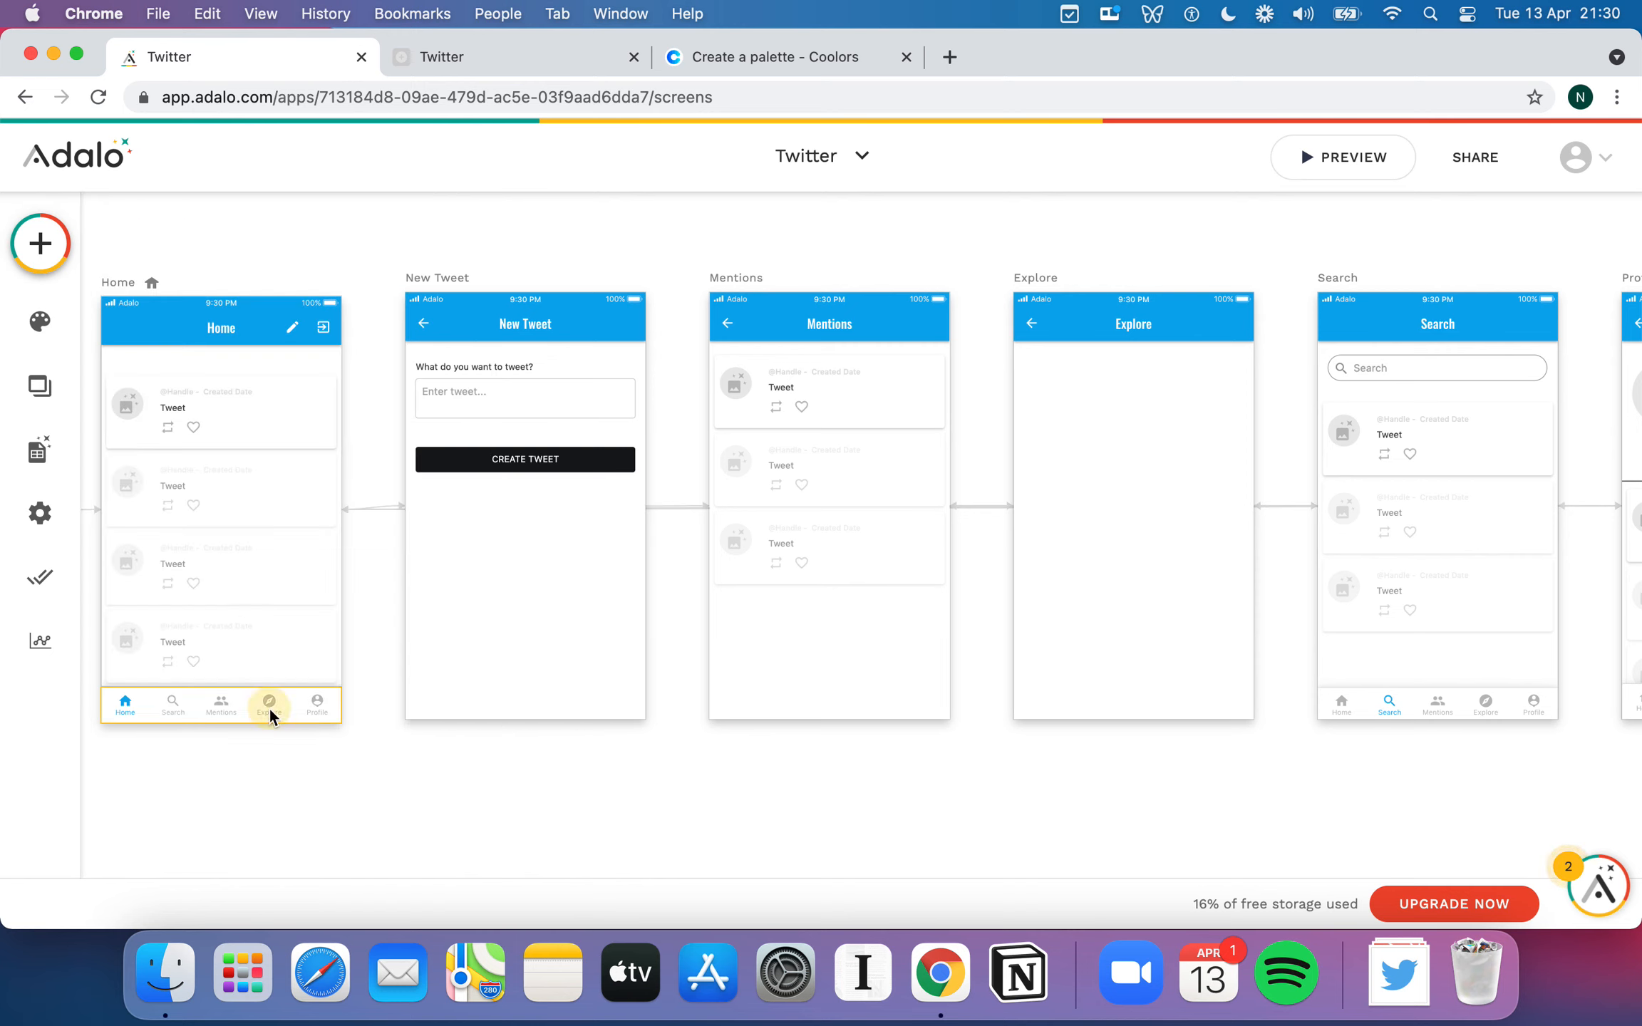
pyautogui.moveTo(268, 708); pyautogui.dragTo(863, 706)
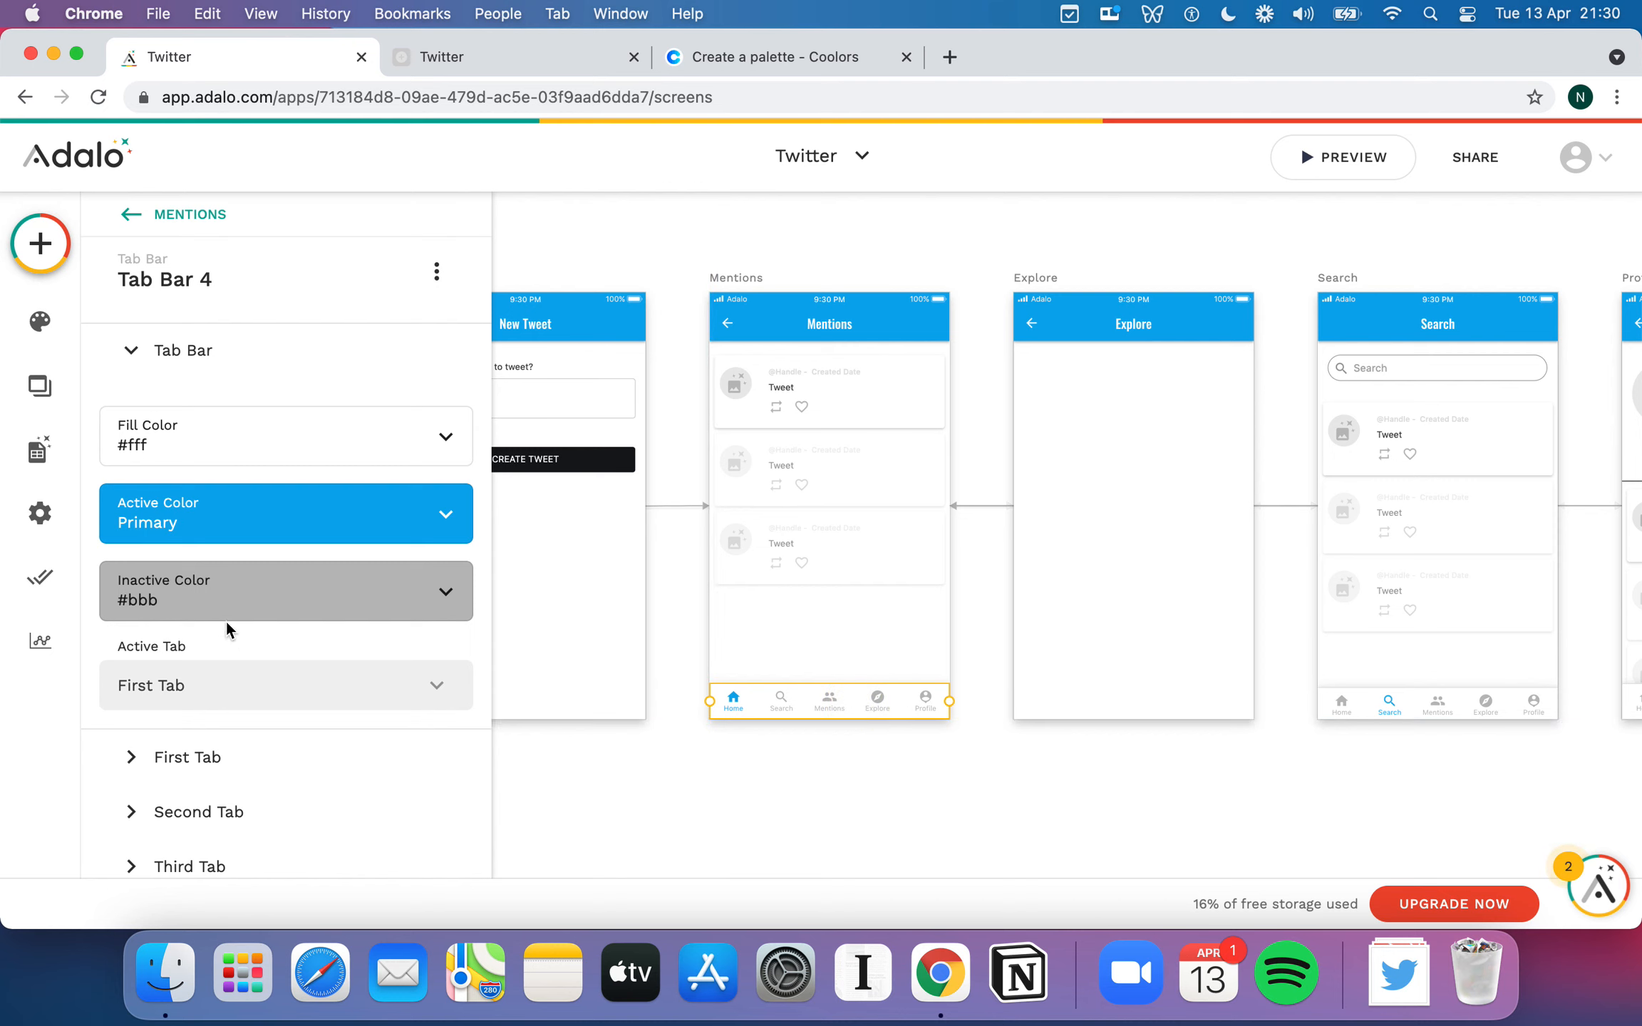
pyautogui.scroll(-3, 225, 621)
pyautogui.click(219, 514)
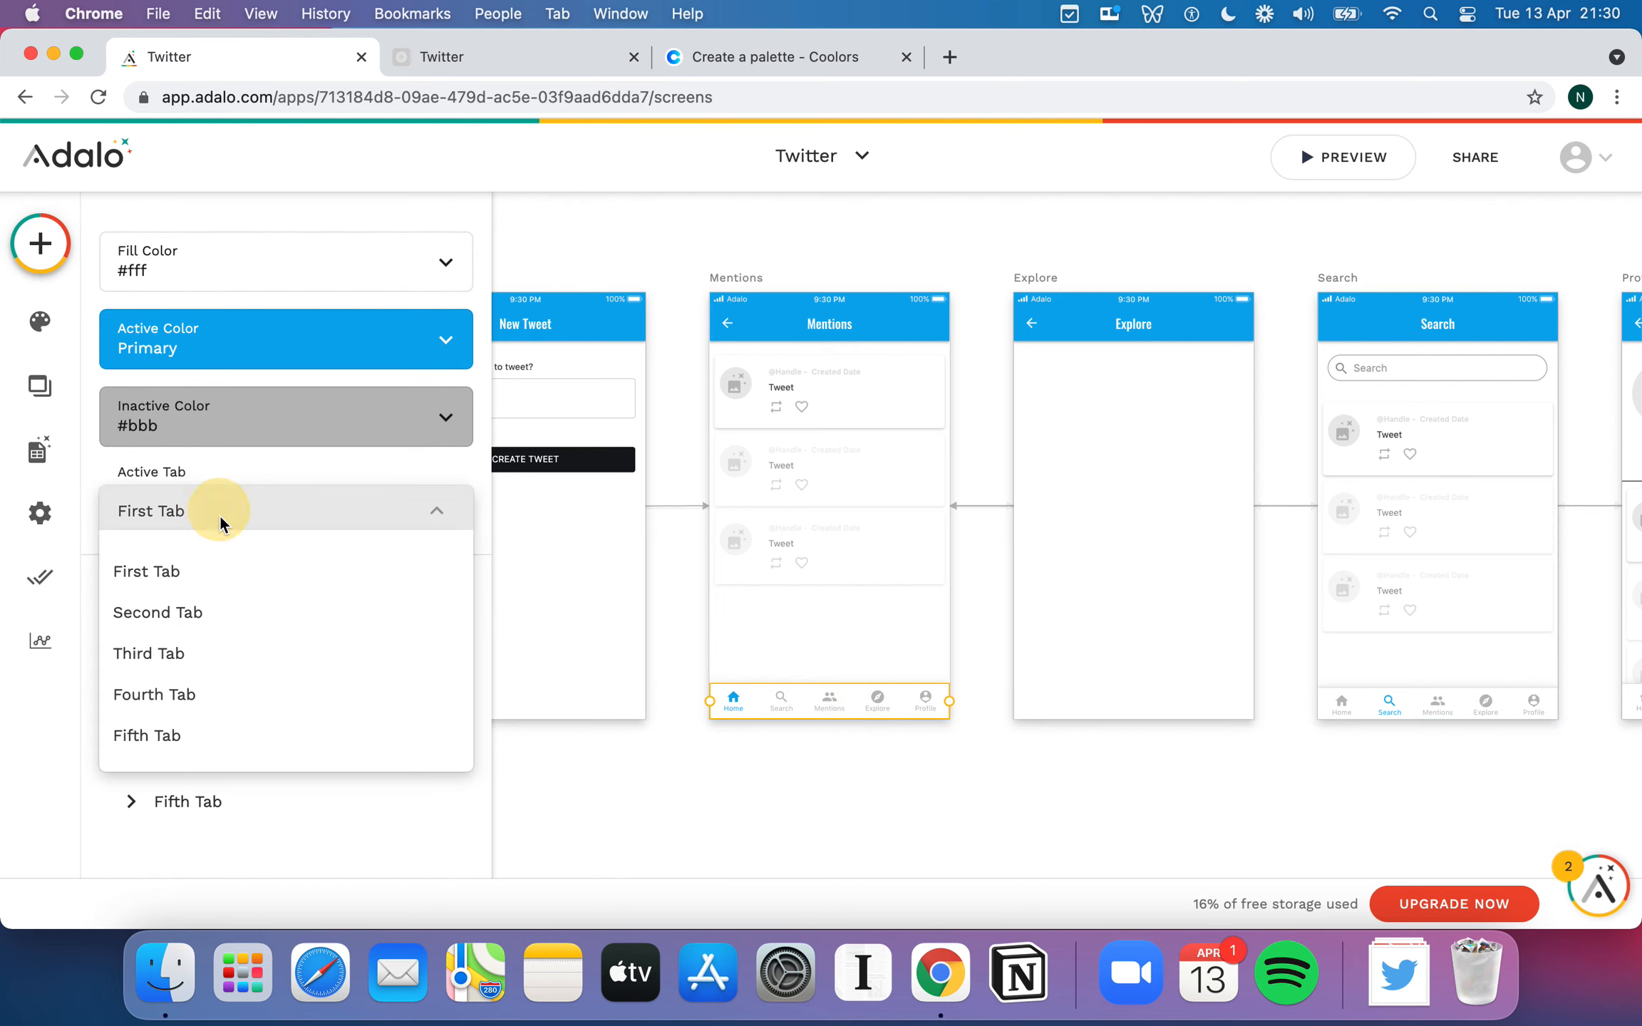
pyautogui.click(186, 645)
# - Add a click action to the first tab of the Mentions tab bar that links to the Home screen
pyautogui.click(147, 581)
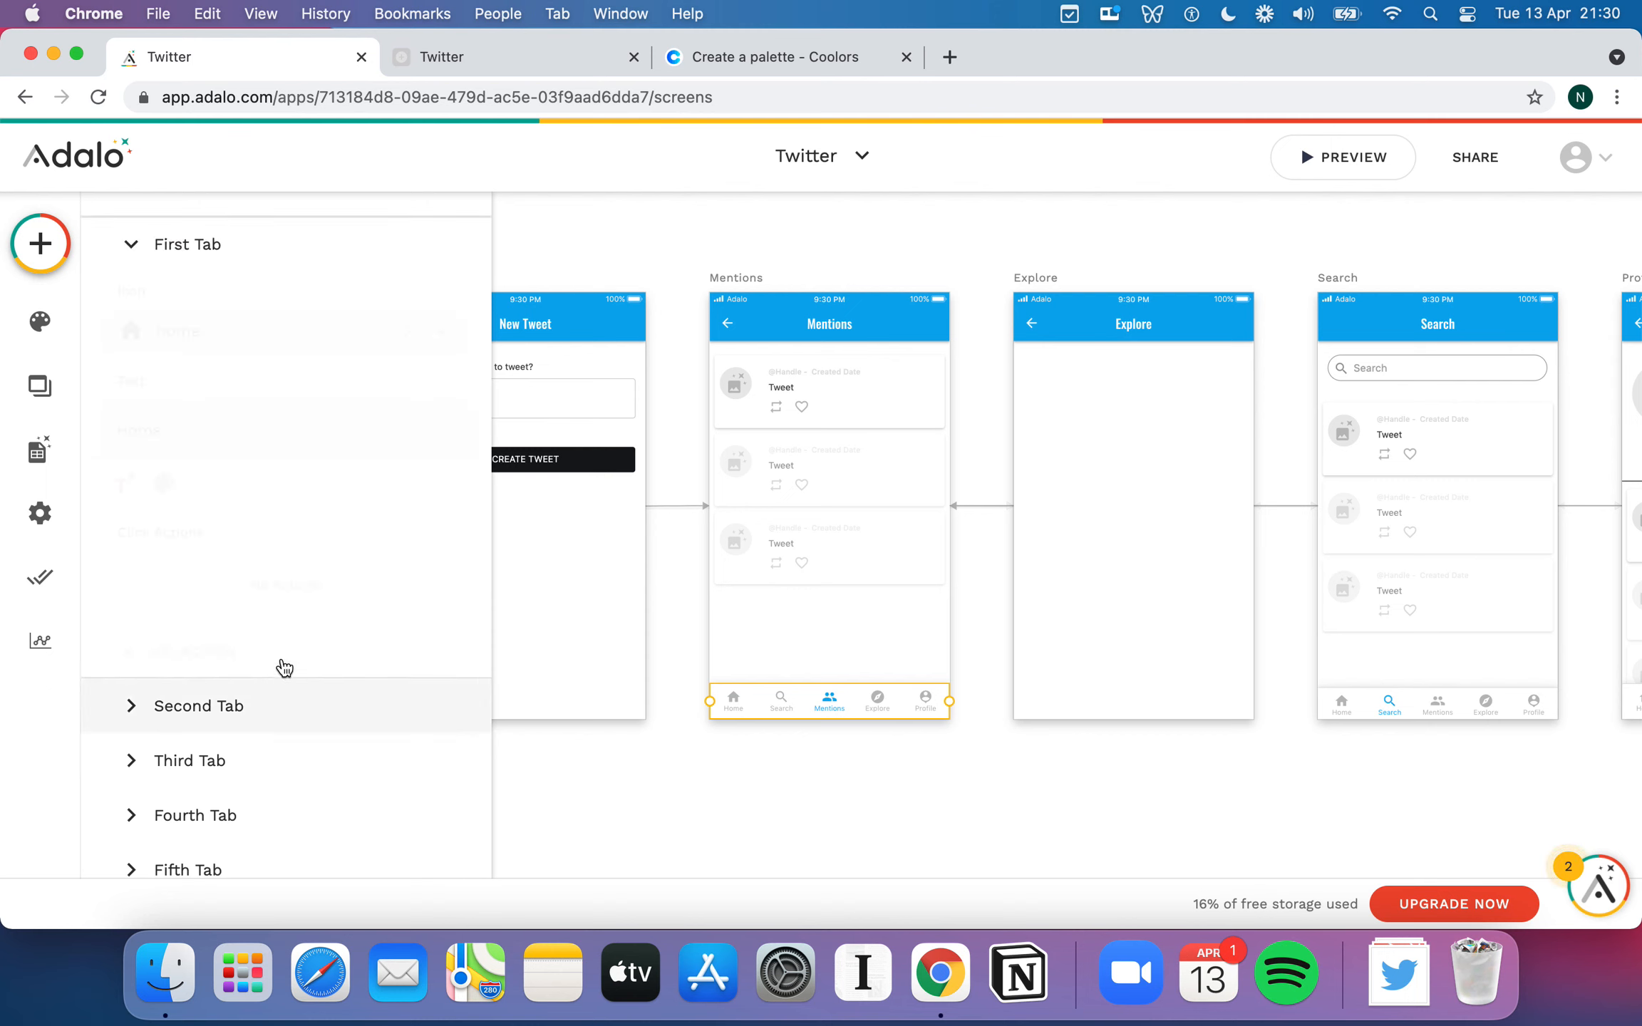
pyautogui.click(265, 567)
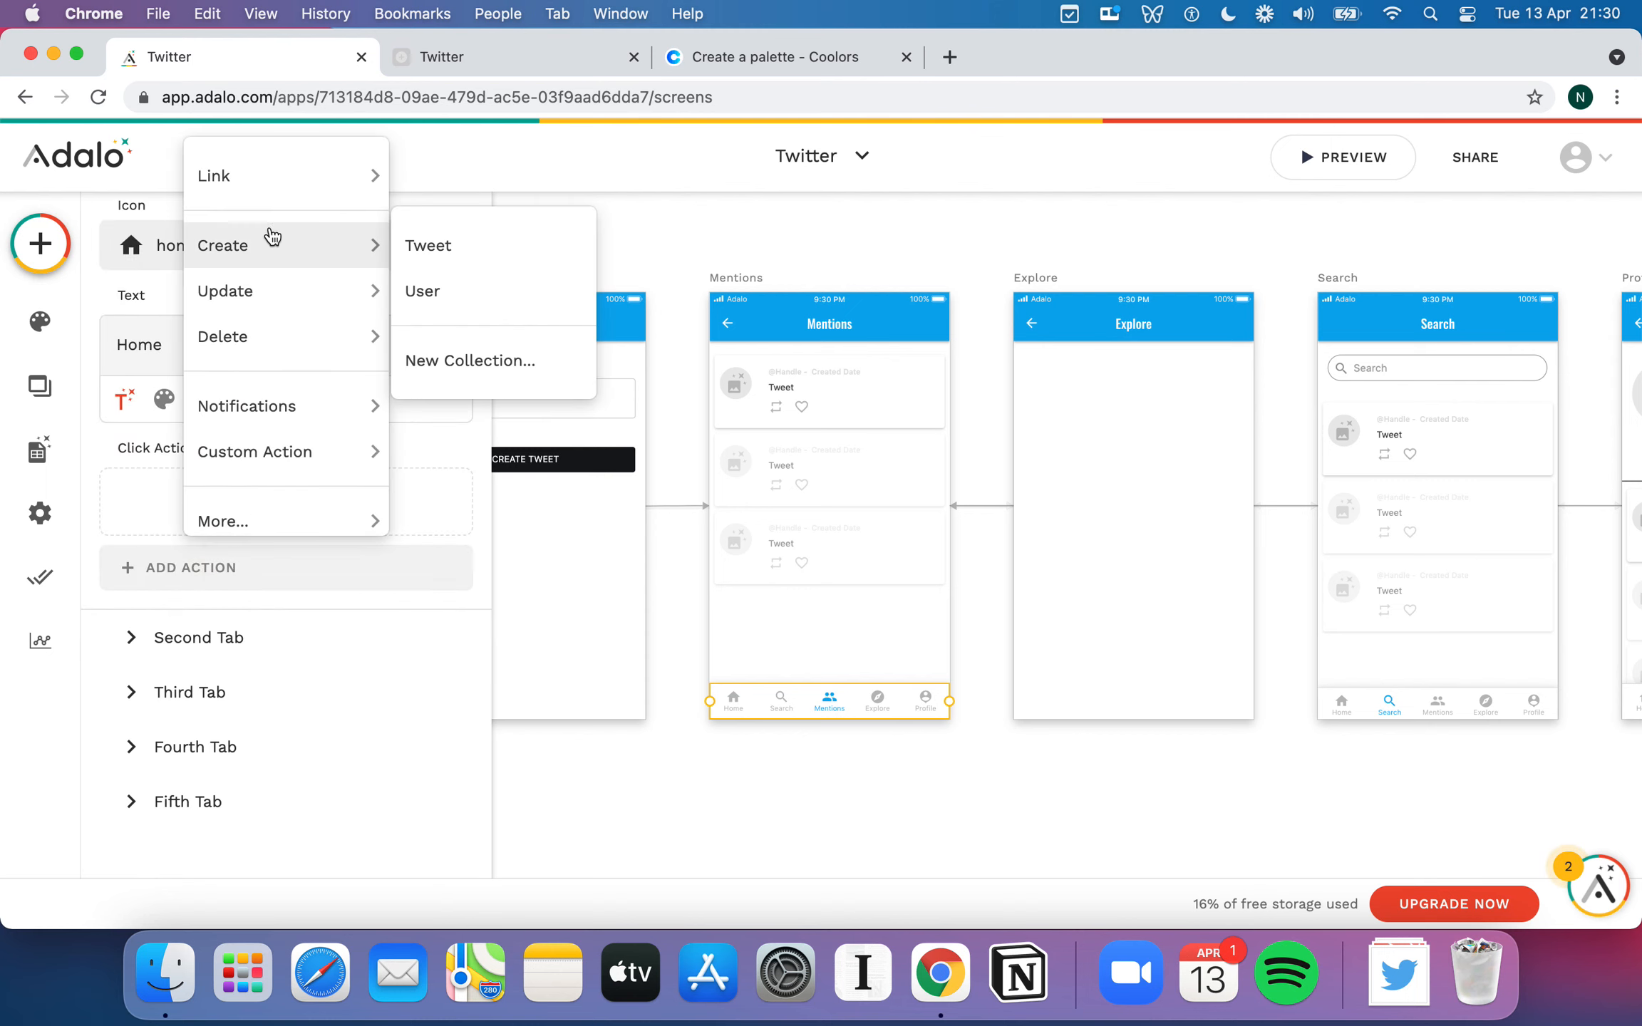
pyautogui.moveTo(256, 180)
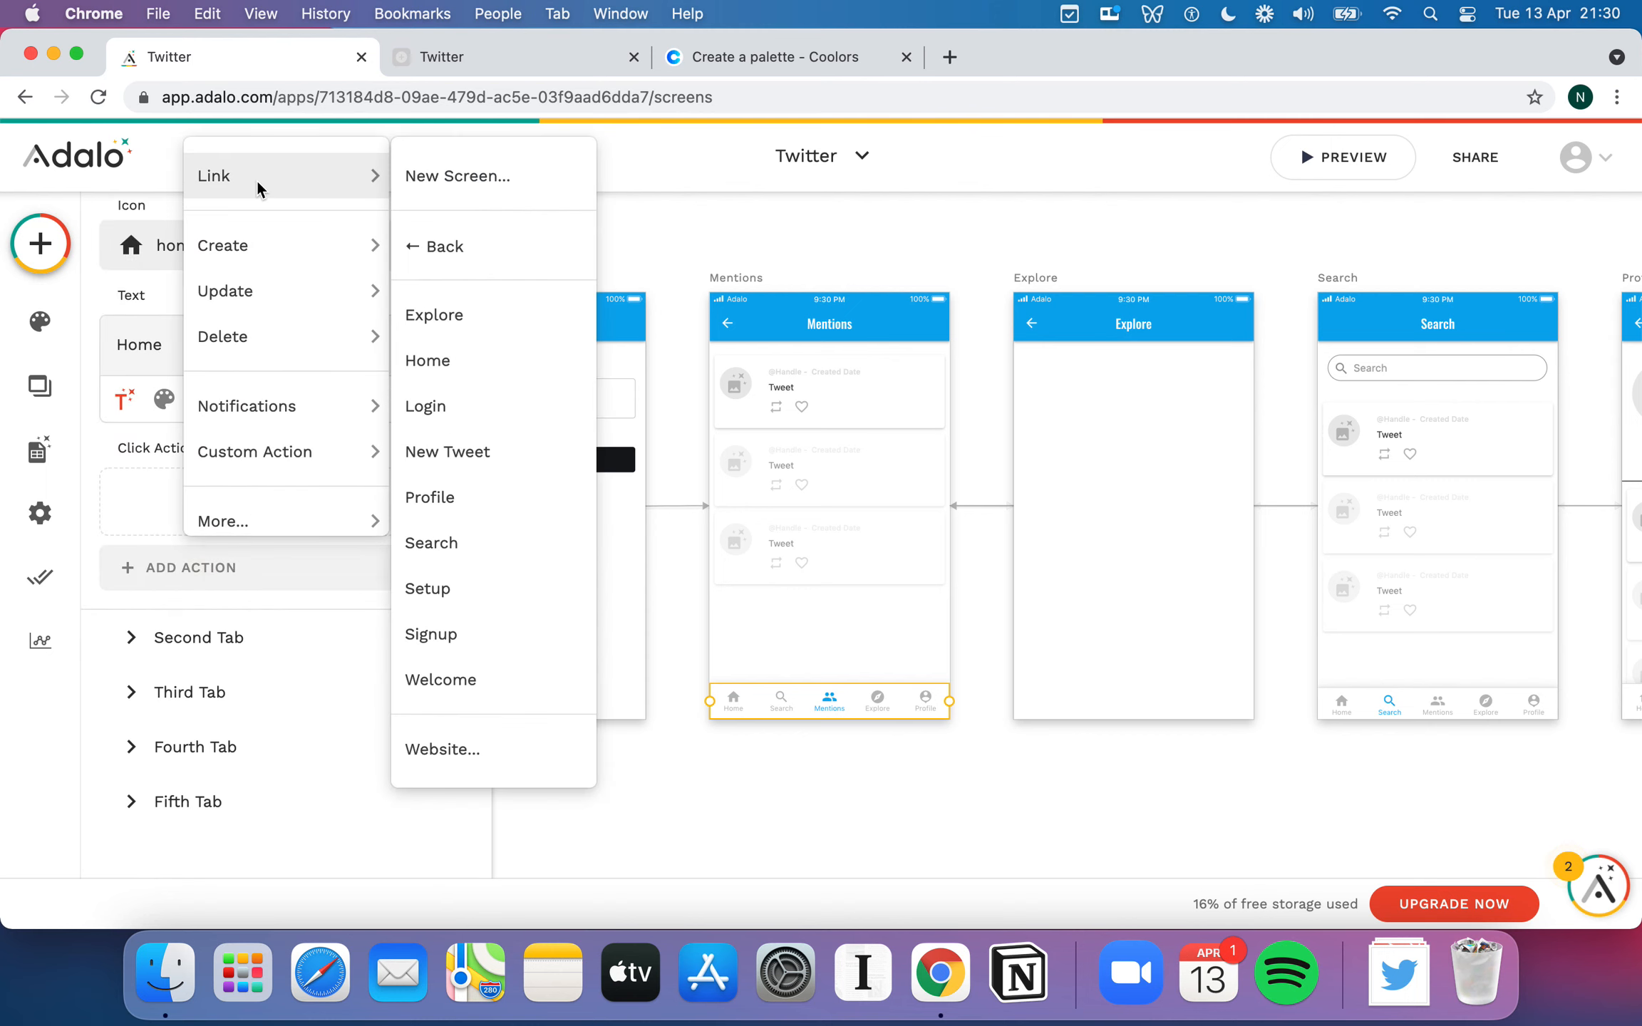
pyautogui.click(449, 362)
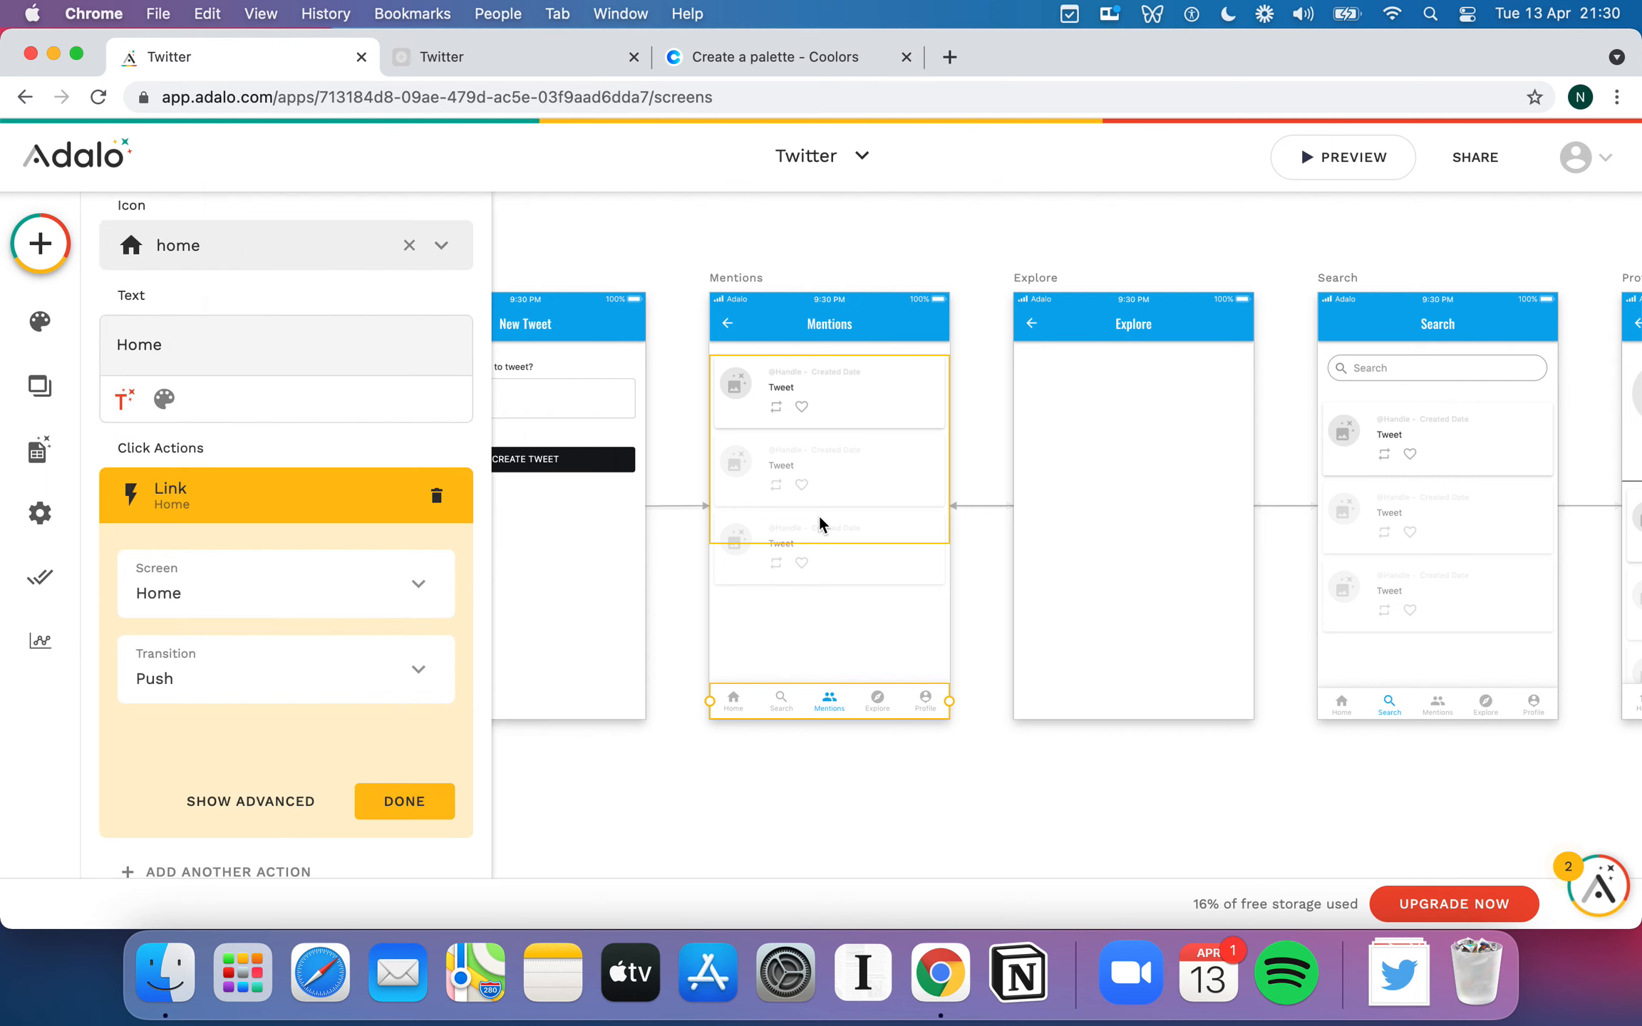
pyautogui.click(404, 804)
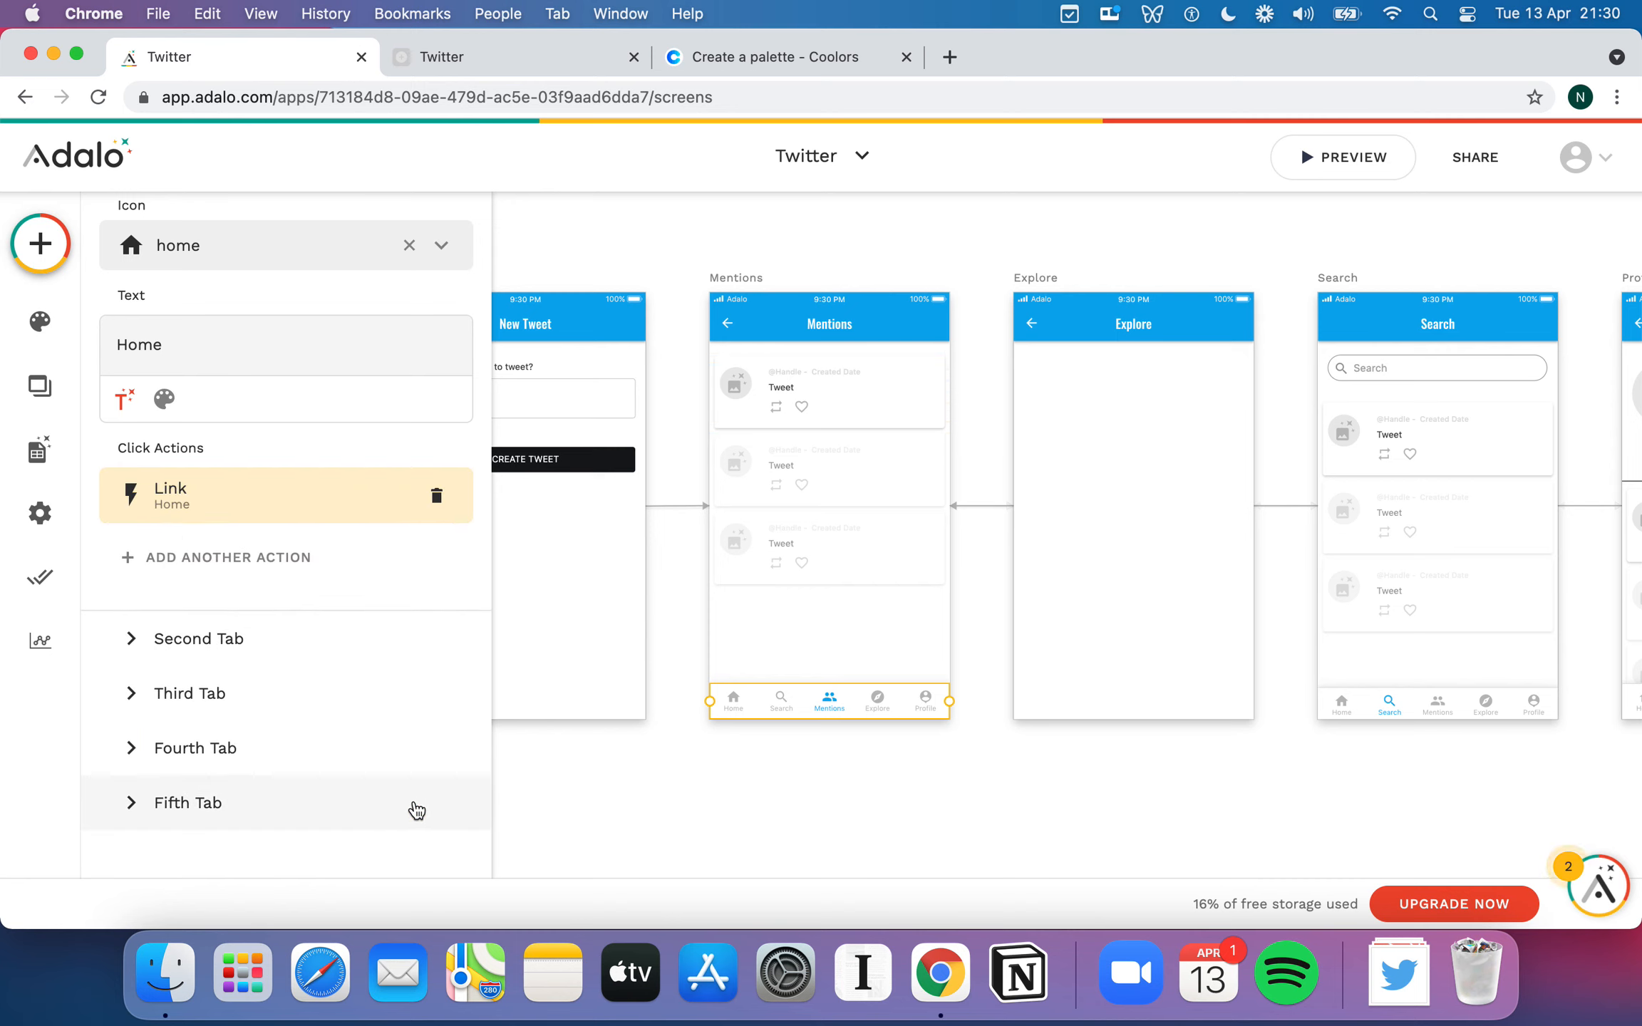
pyautogui.click(692, 800)
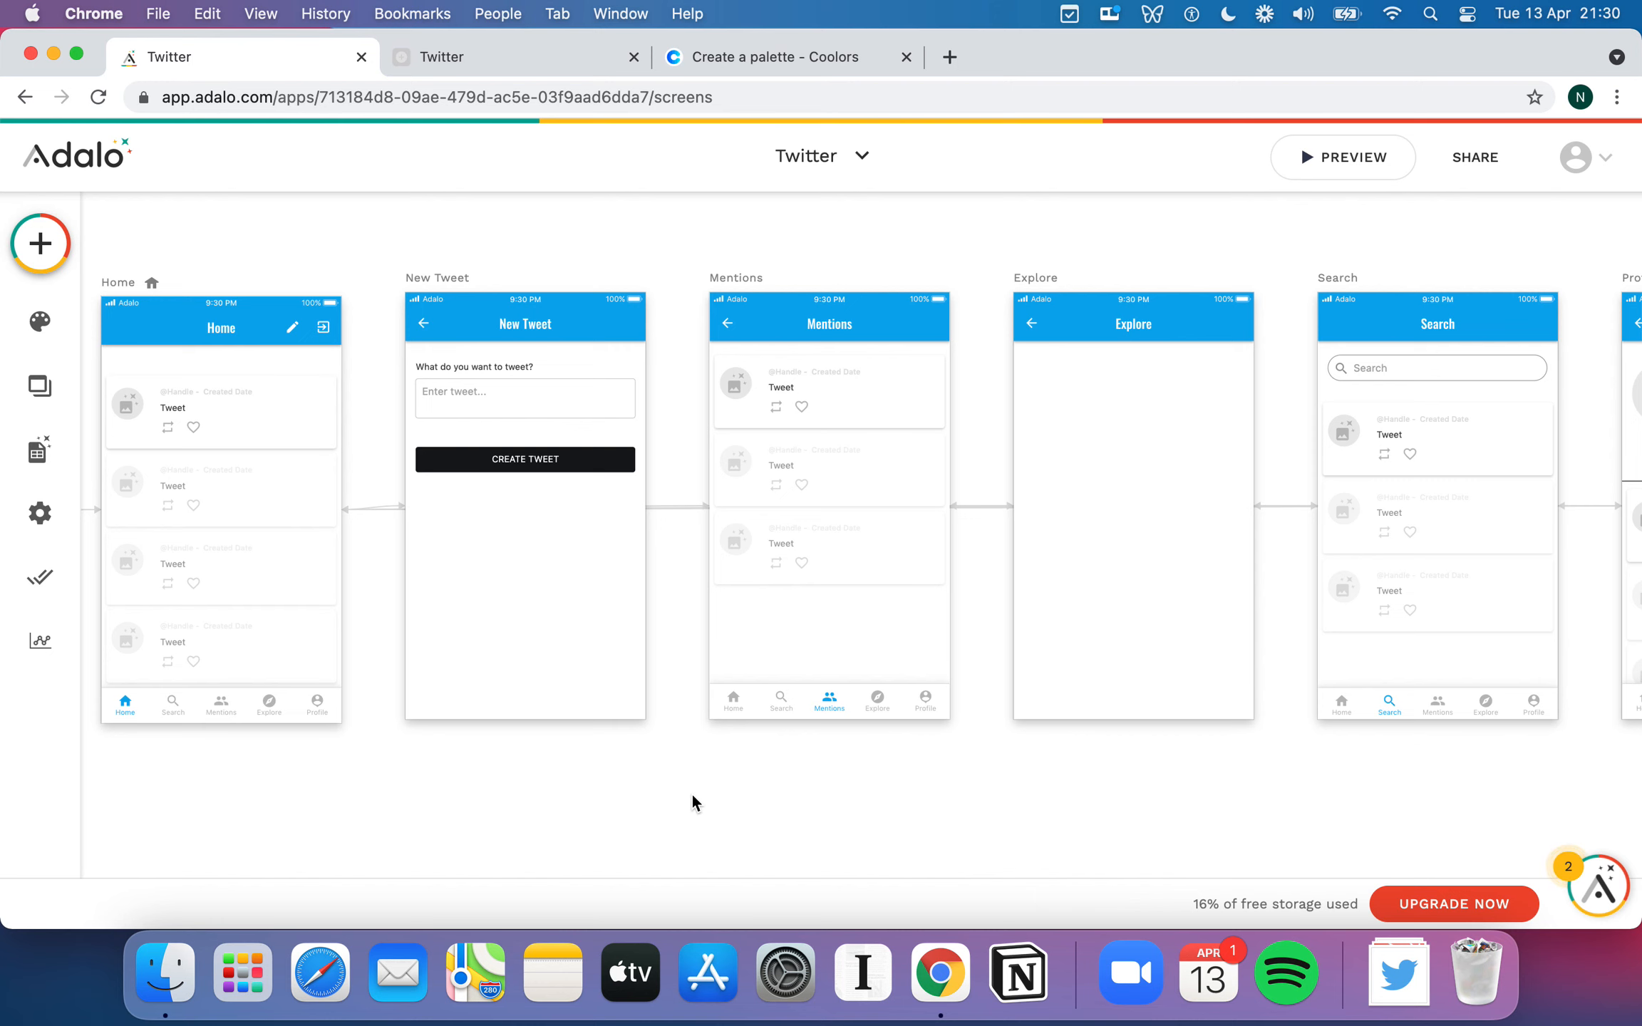
# - Look over the app's screens and check the first tab's link action in the Mentions tab bar
pyautogui.scroll(-3, 719, 792)
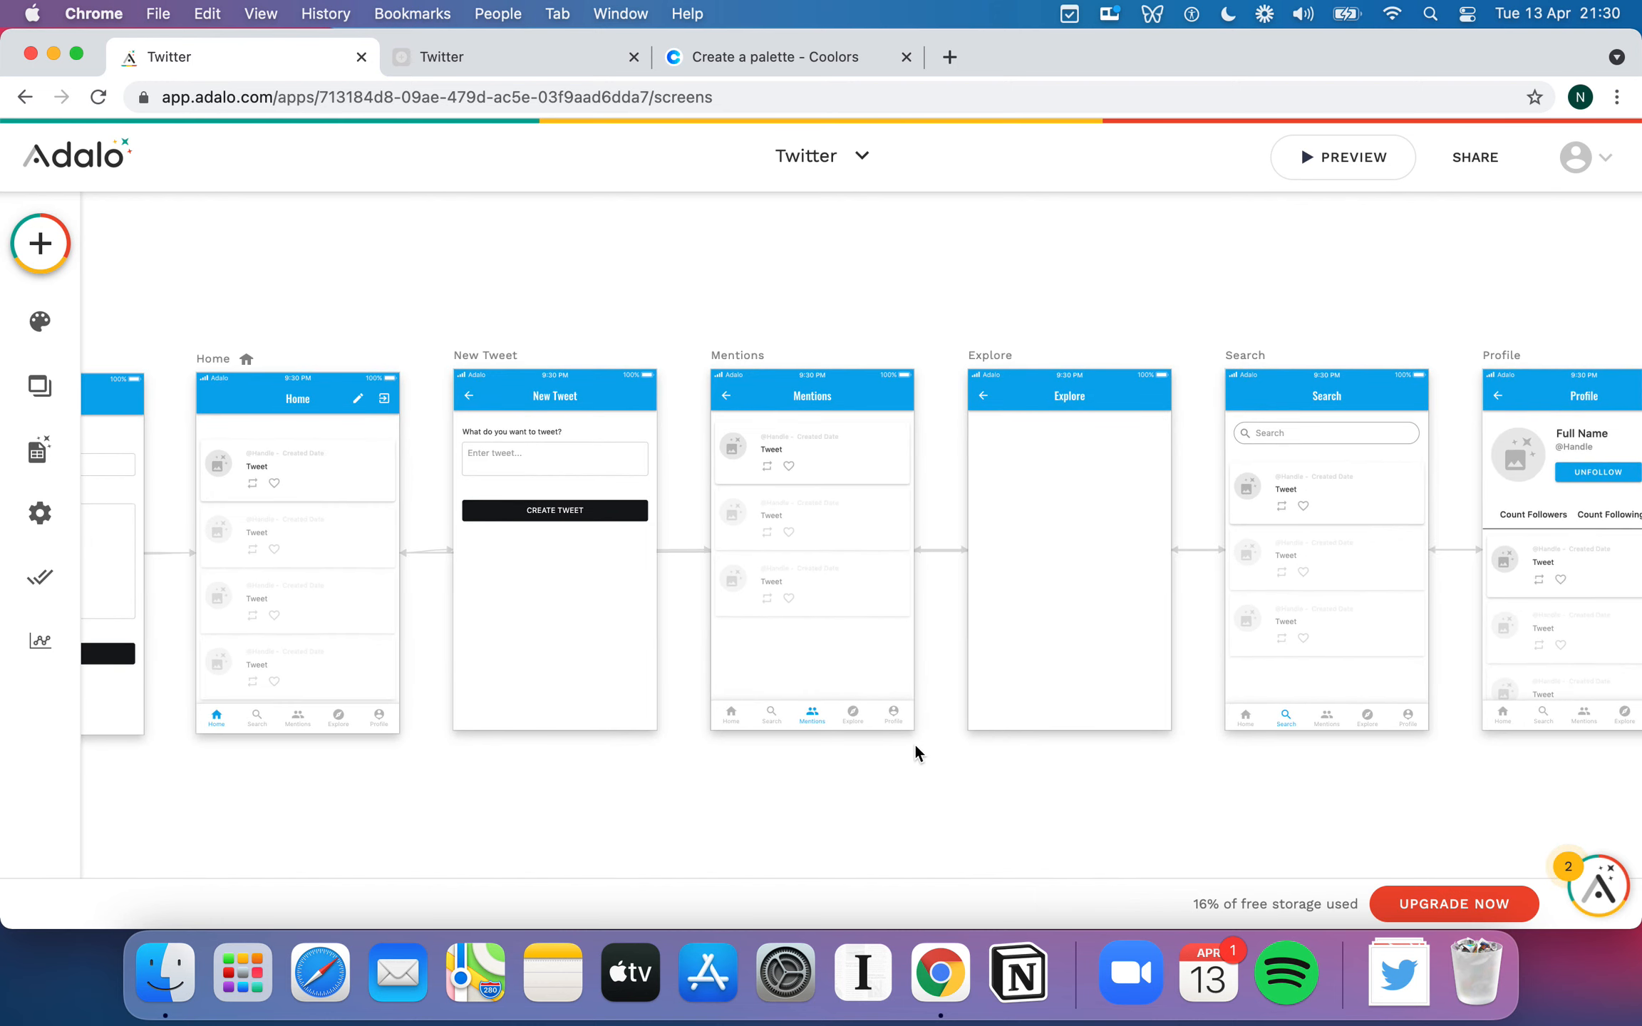
pyautogui.hscroll(-1, 914, 743)
pyautogui.hscroll(1, 915, 743)
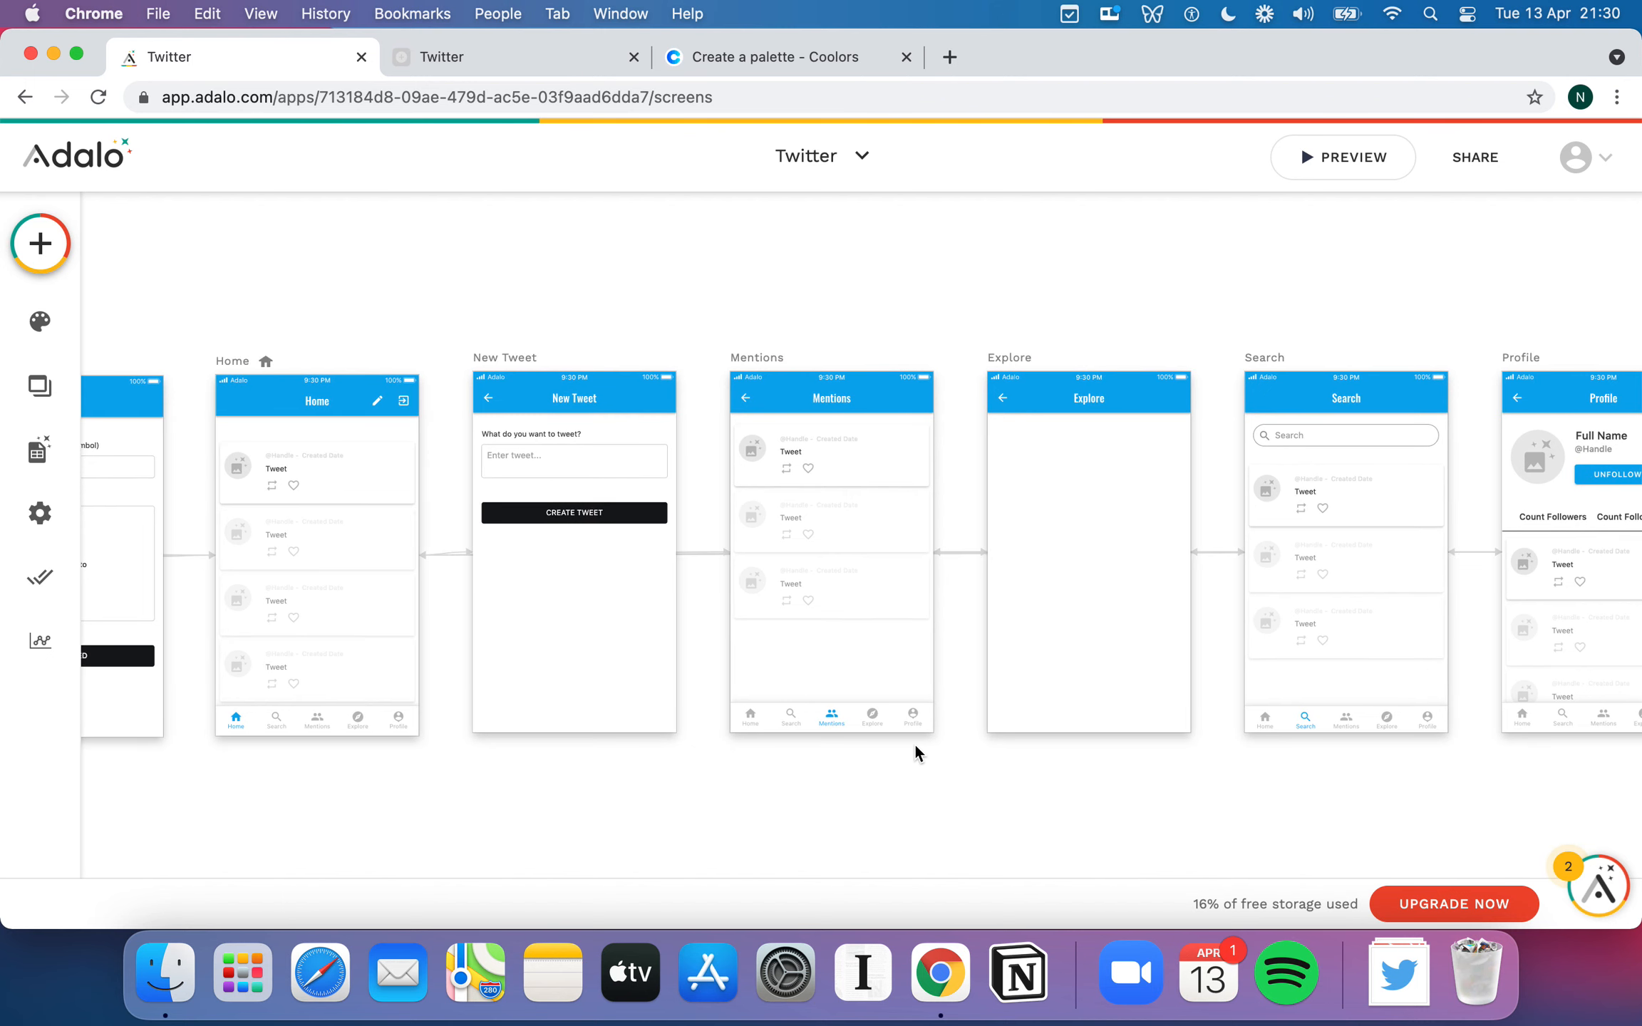
pyautogui.hscroll(1, 915, 743)
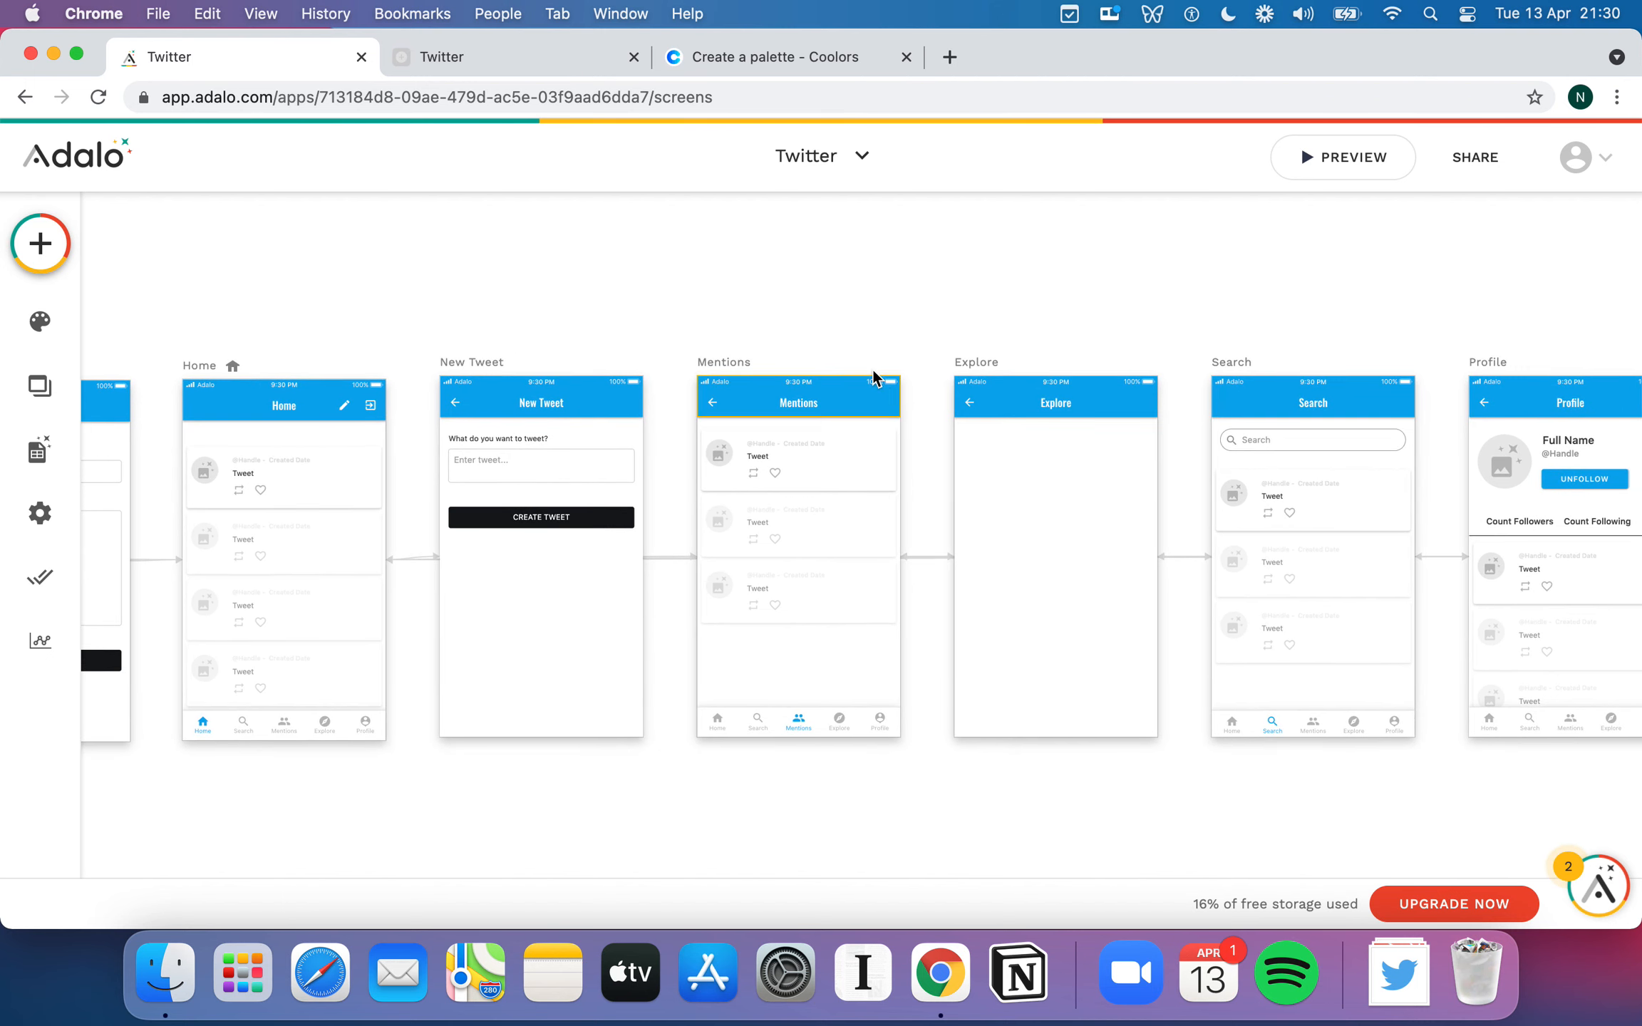
pyautogui.click(1393, 174)
pyautogui.click(760, 729)
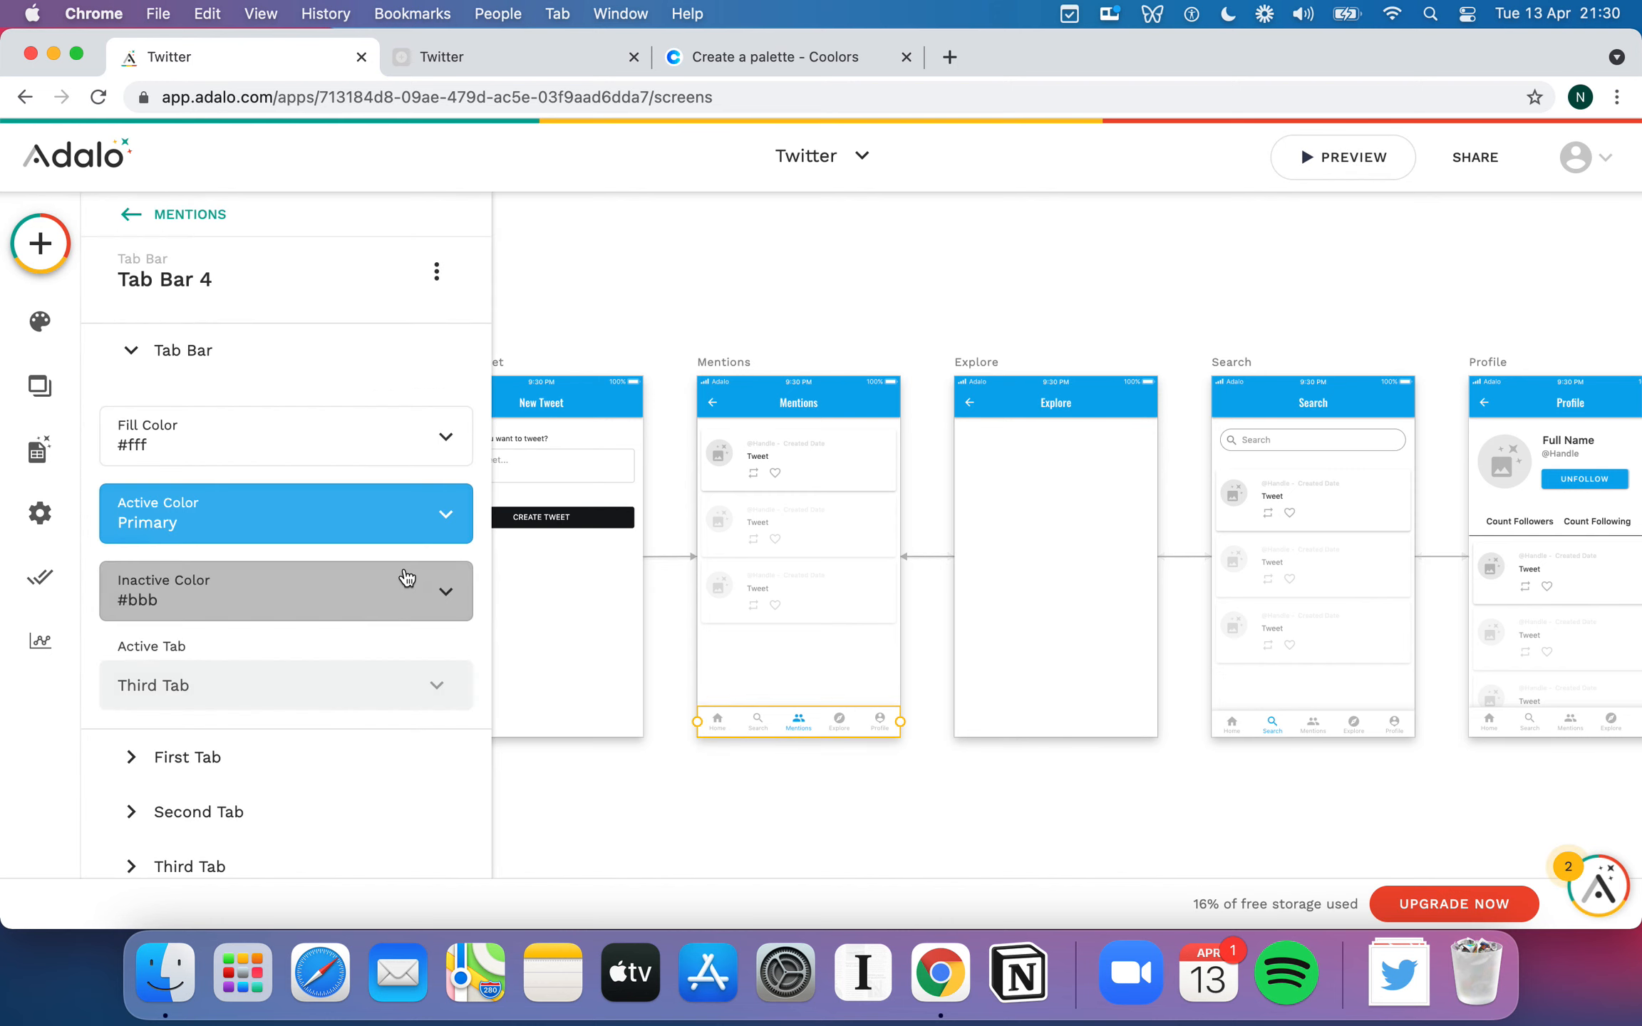
pyautogui.scroll(-2, 356, 744)
pyautogui.click(293, 695)
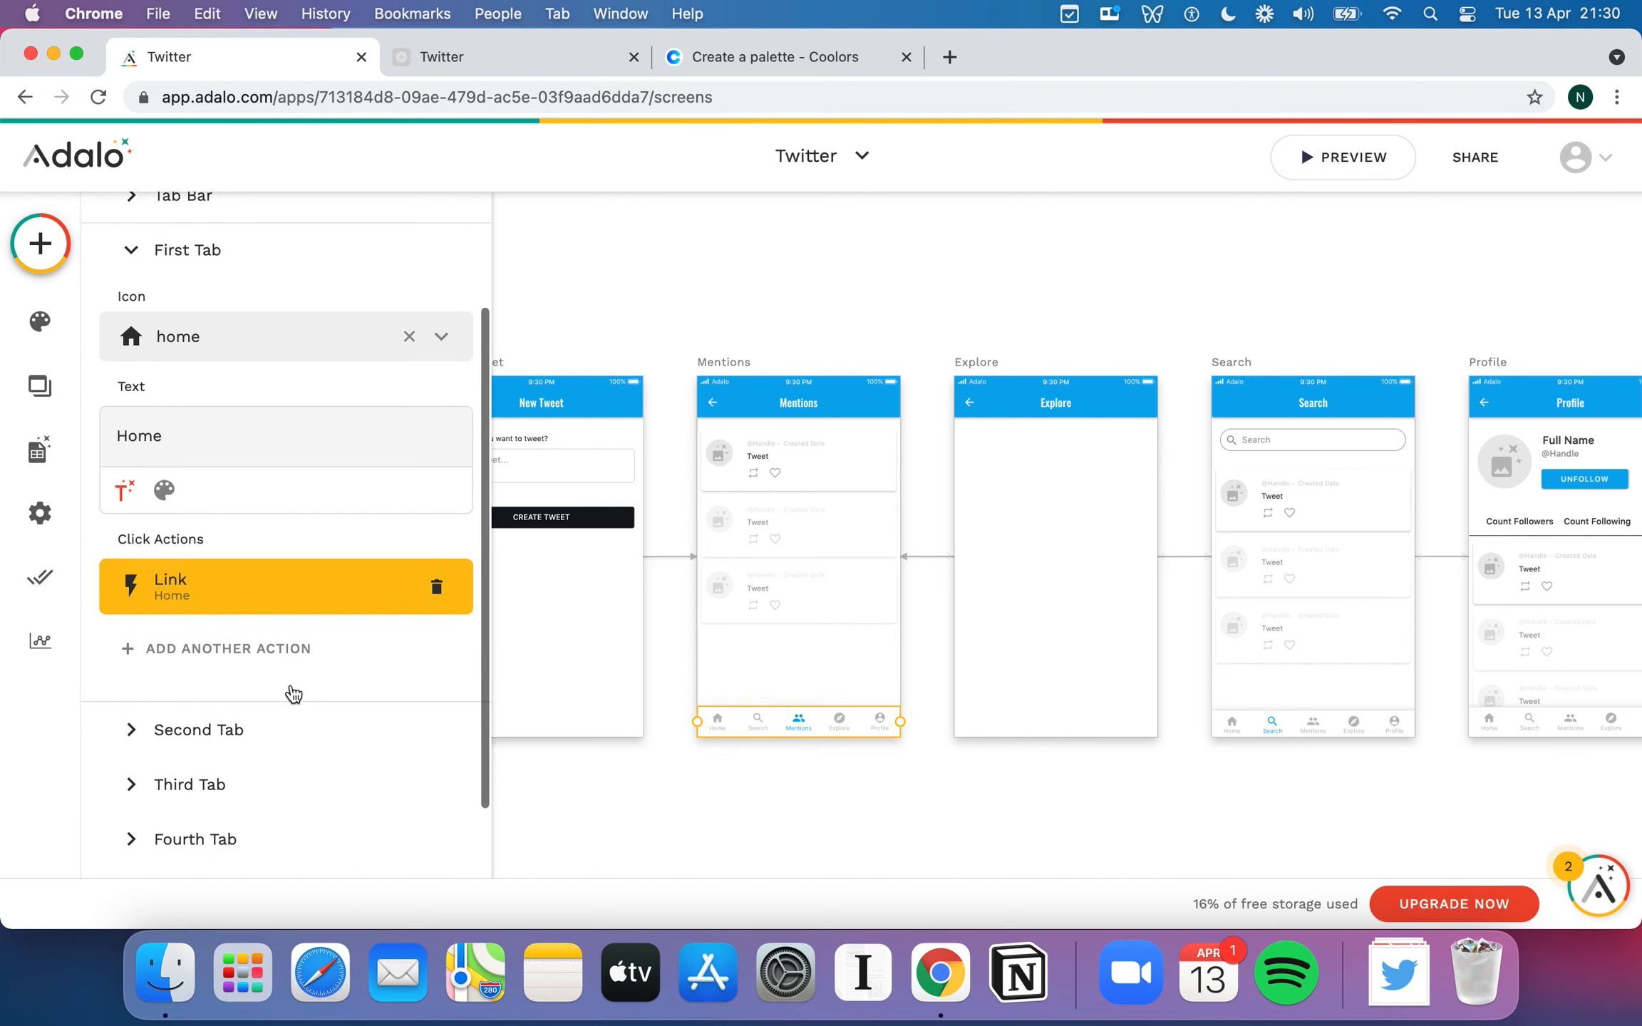
pyautogui.click(890, 211)
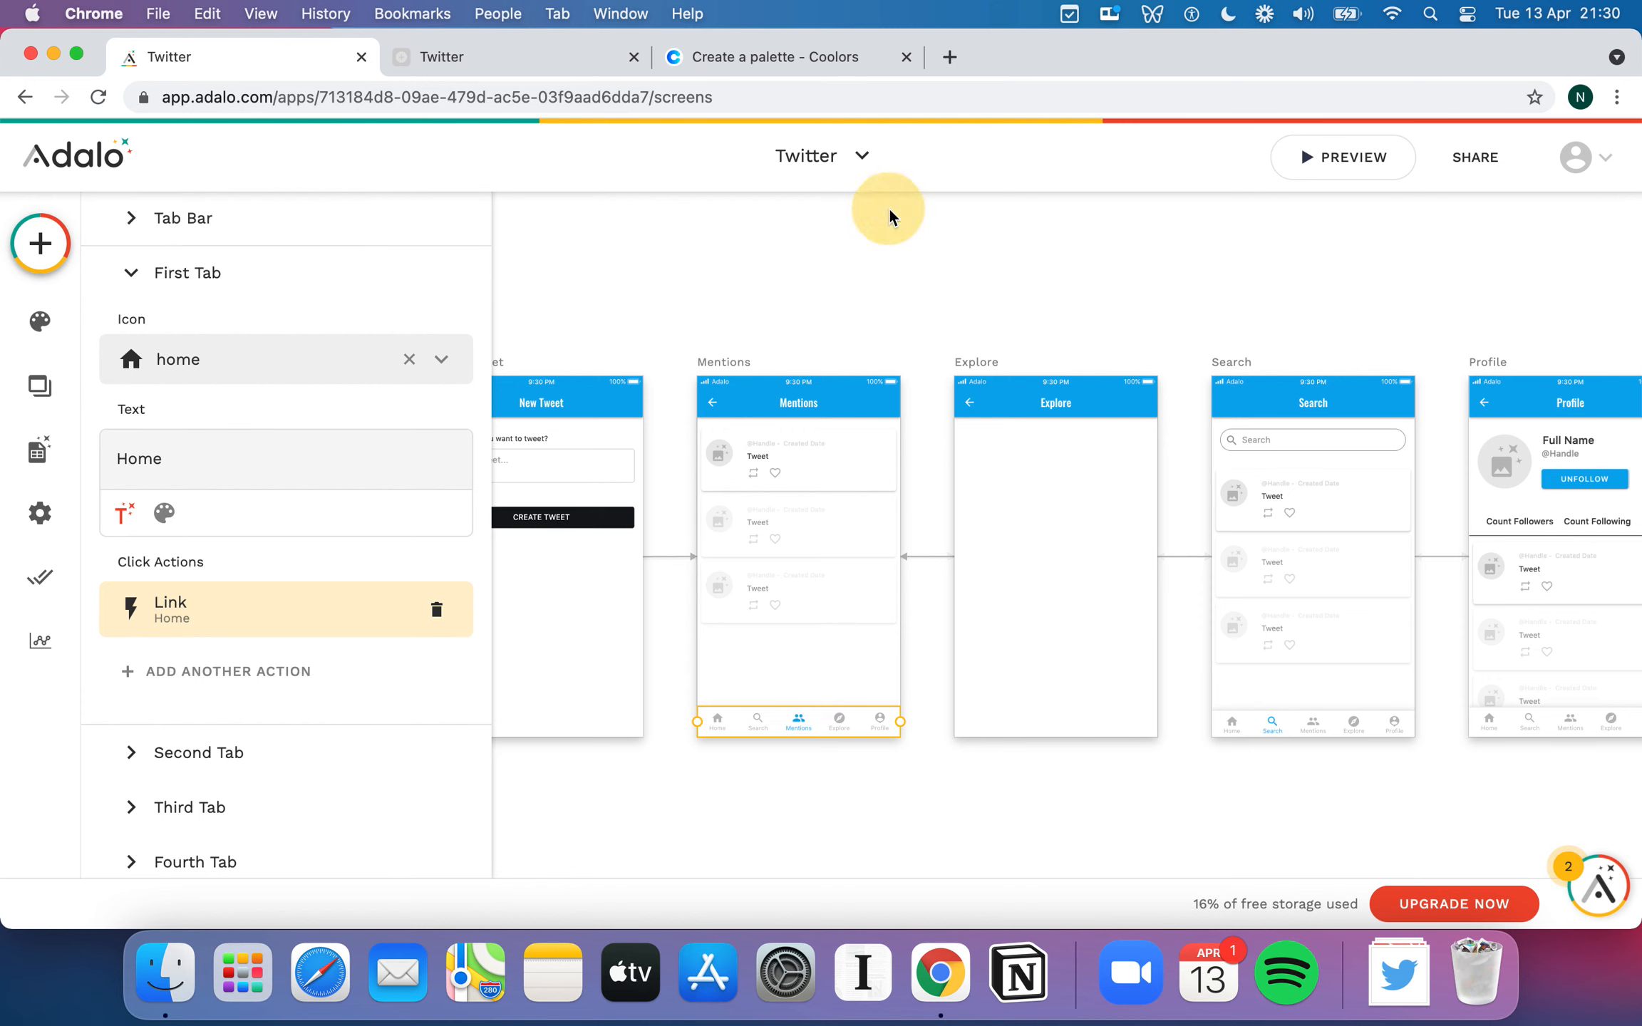
# - Preview the app, open the Mentions screen to check its filtered tweets, go back to Home and close the preview
pyautogui.click(1343, 158)
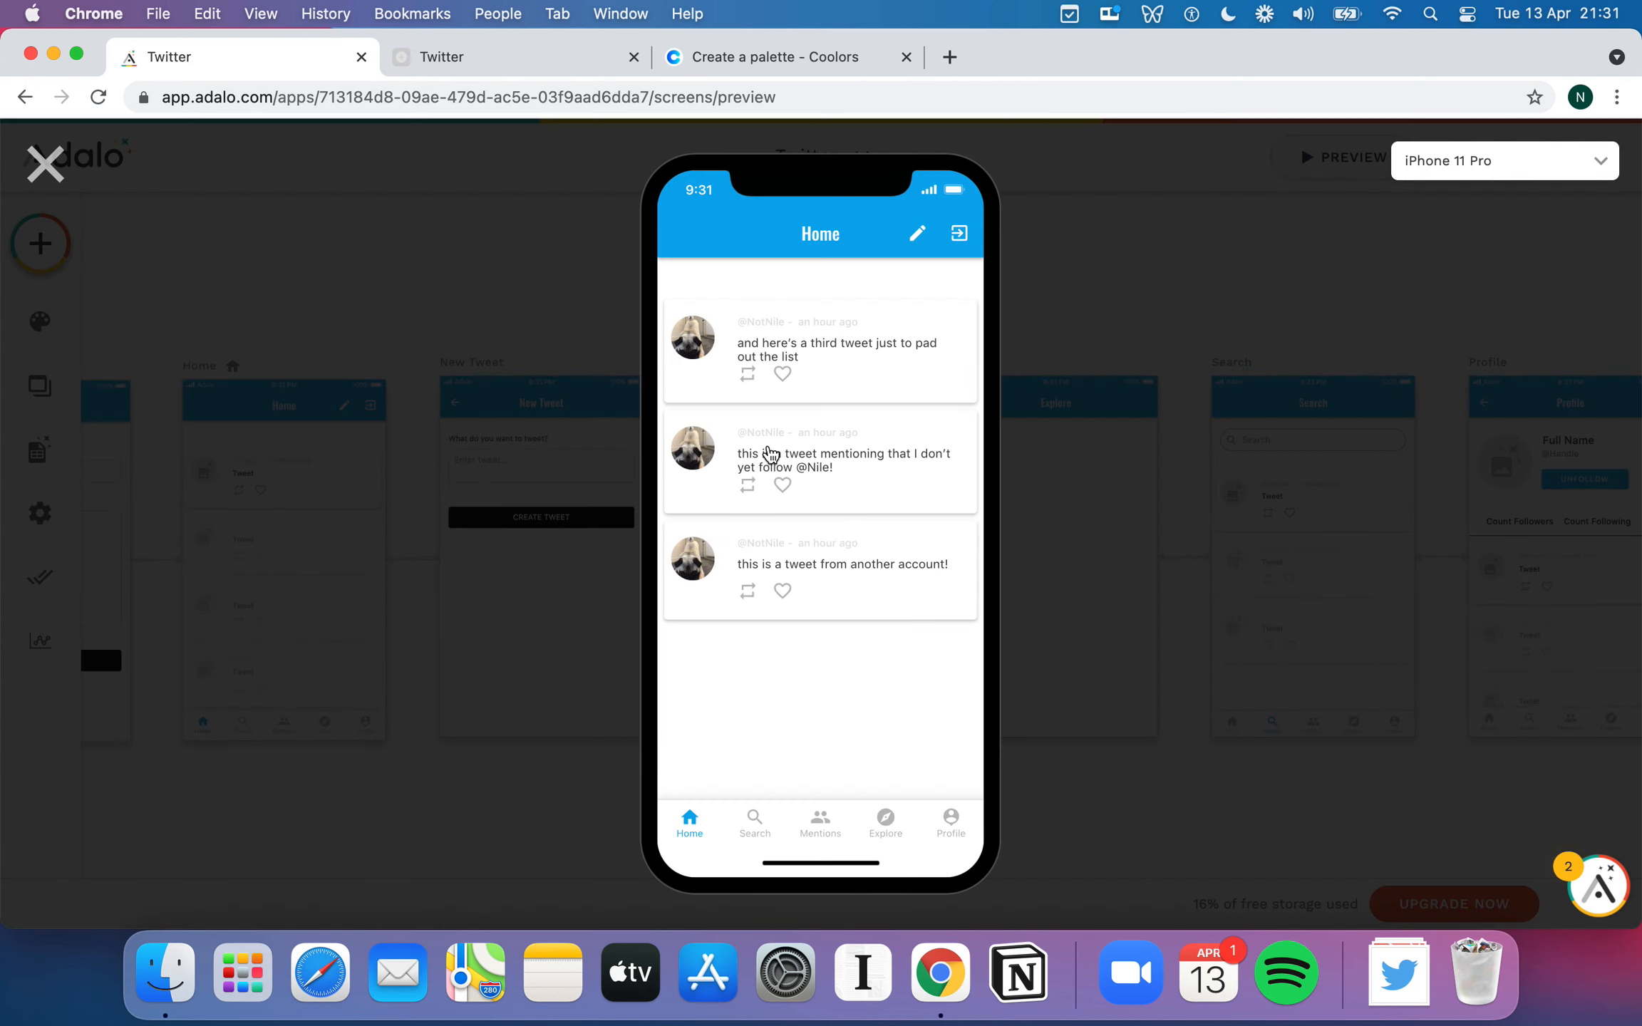
pyautogui.click(822, 830)
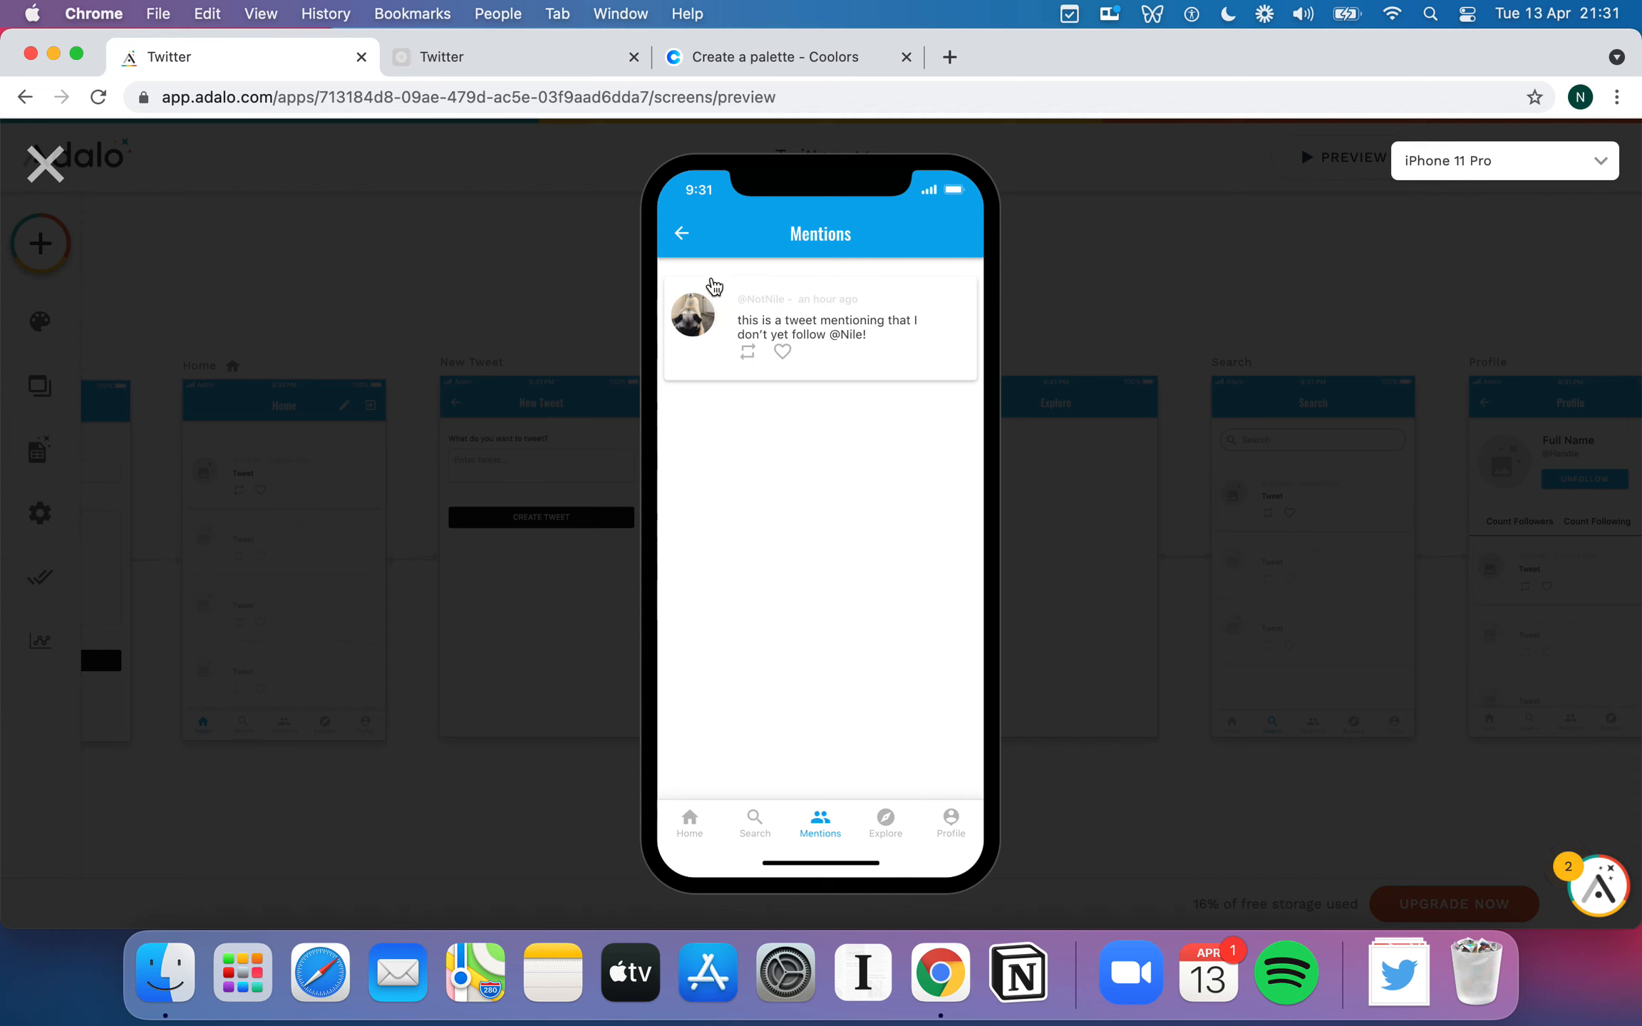
pyautogui.click(685, 235)
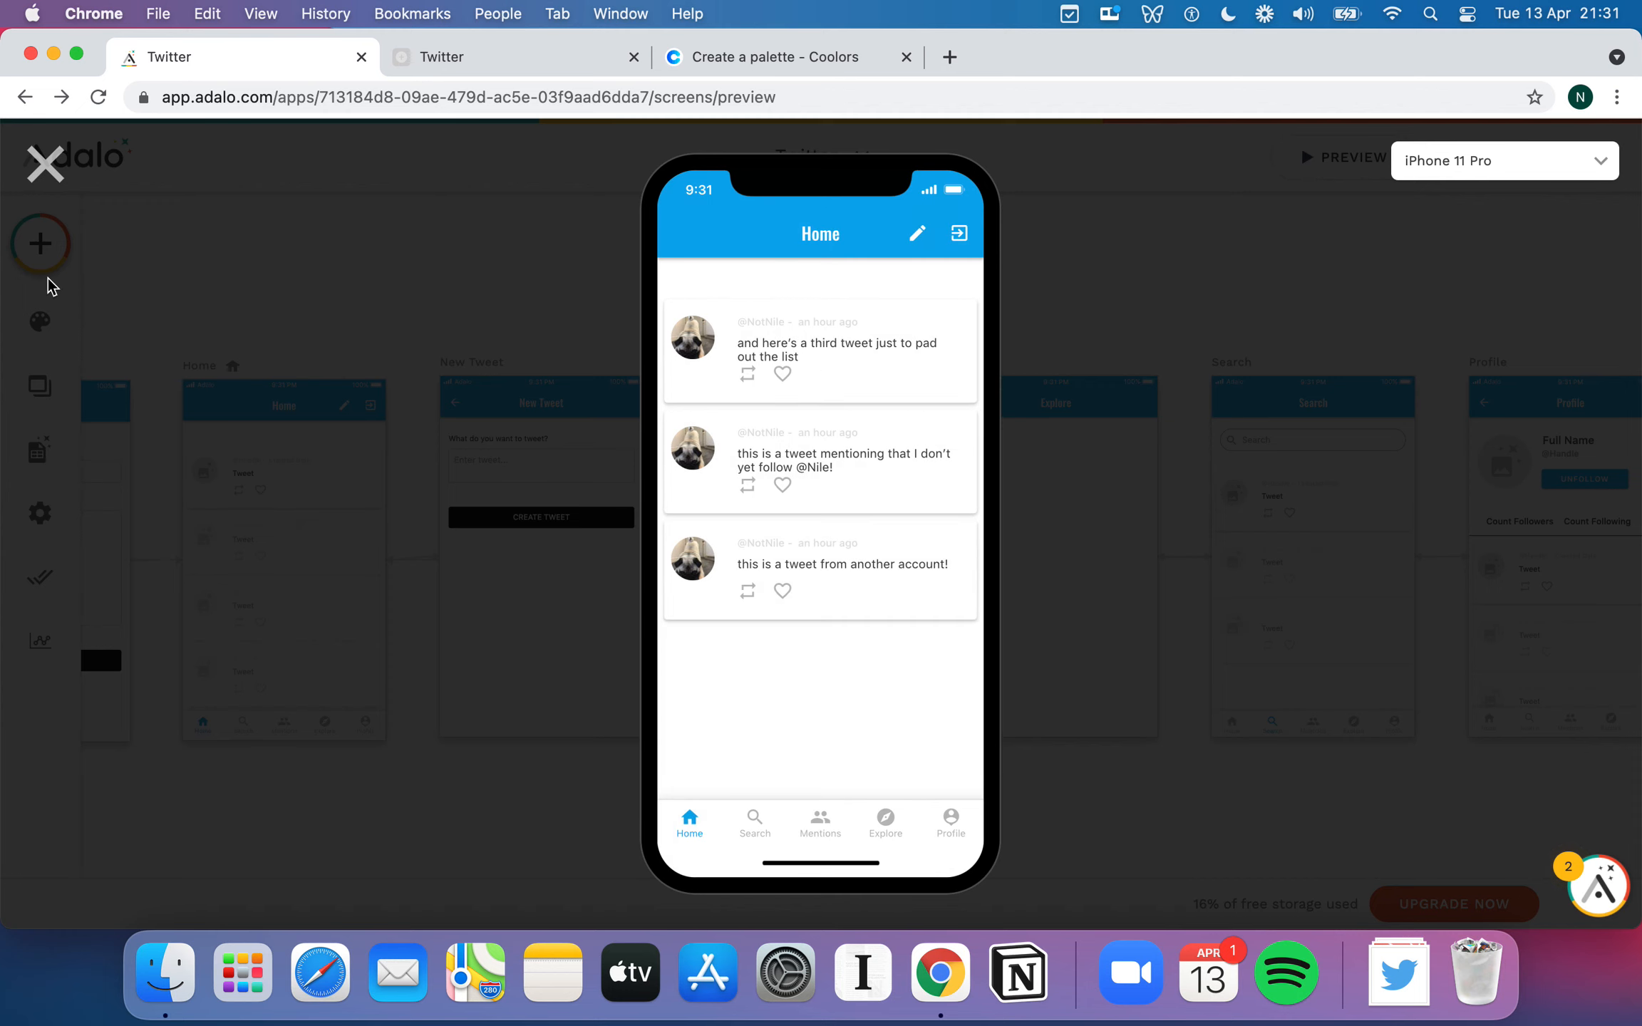
pyautogui.click(43, 180)
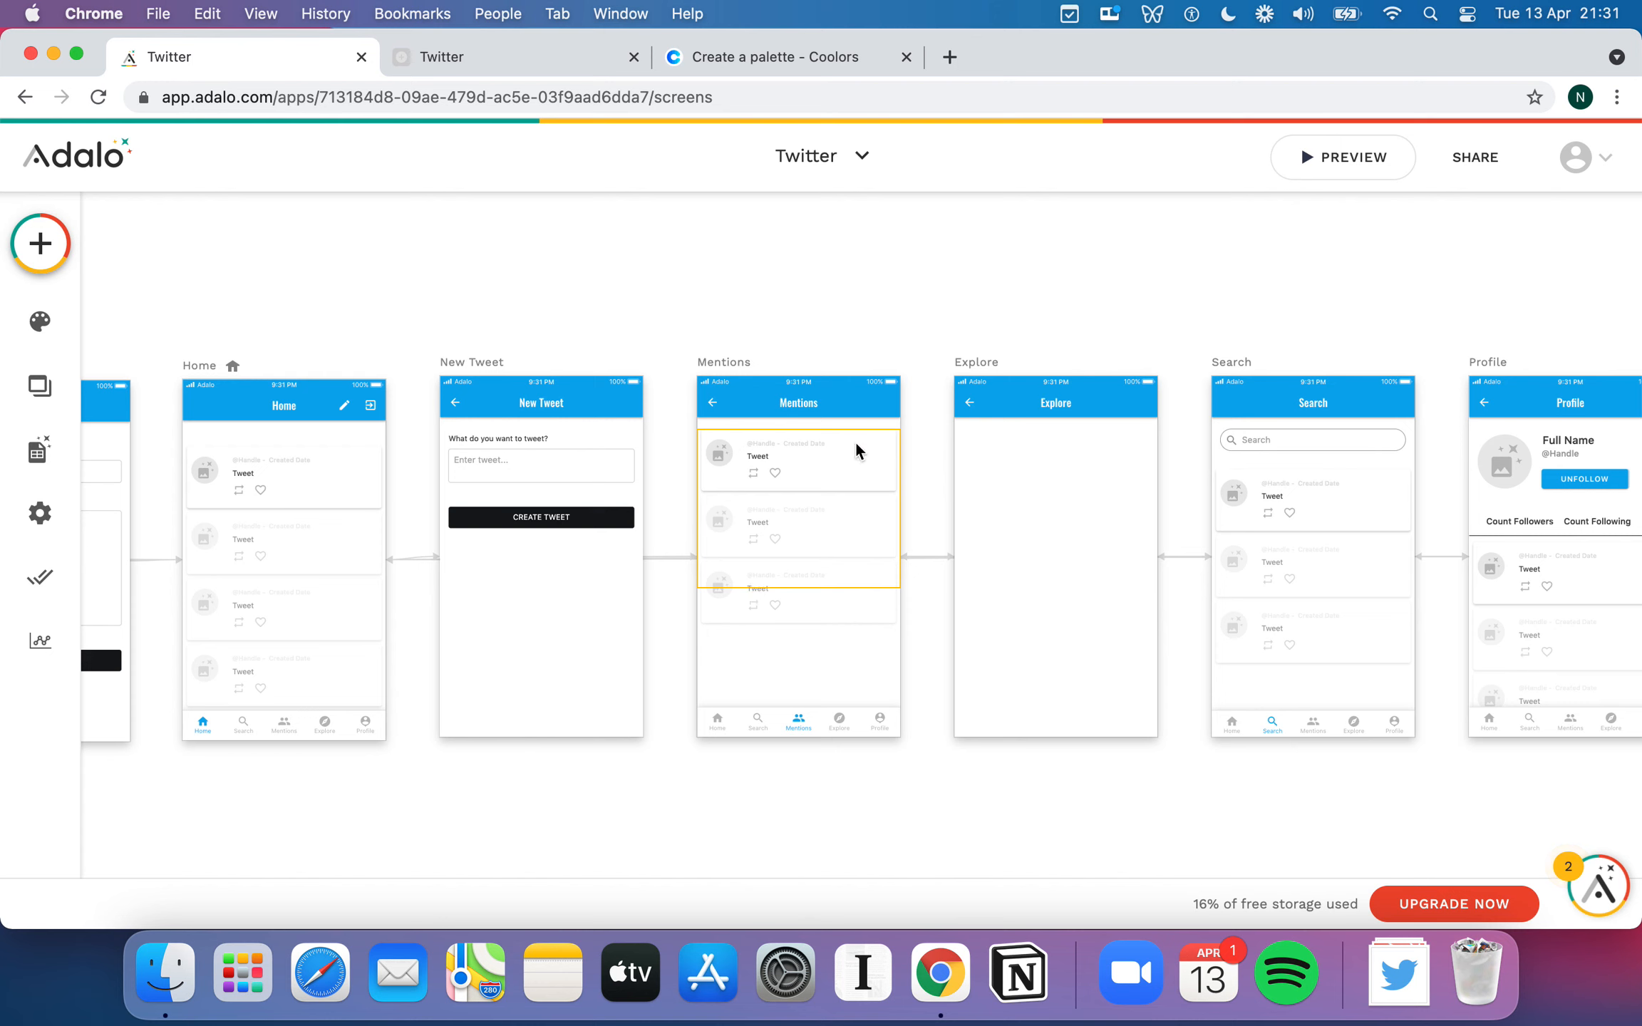
# - Review the filter, sorting and item limit settings of the Mentions tweets list, and deselect it
pyautogui.click(838, 531)
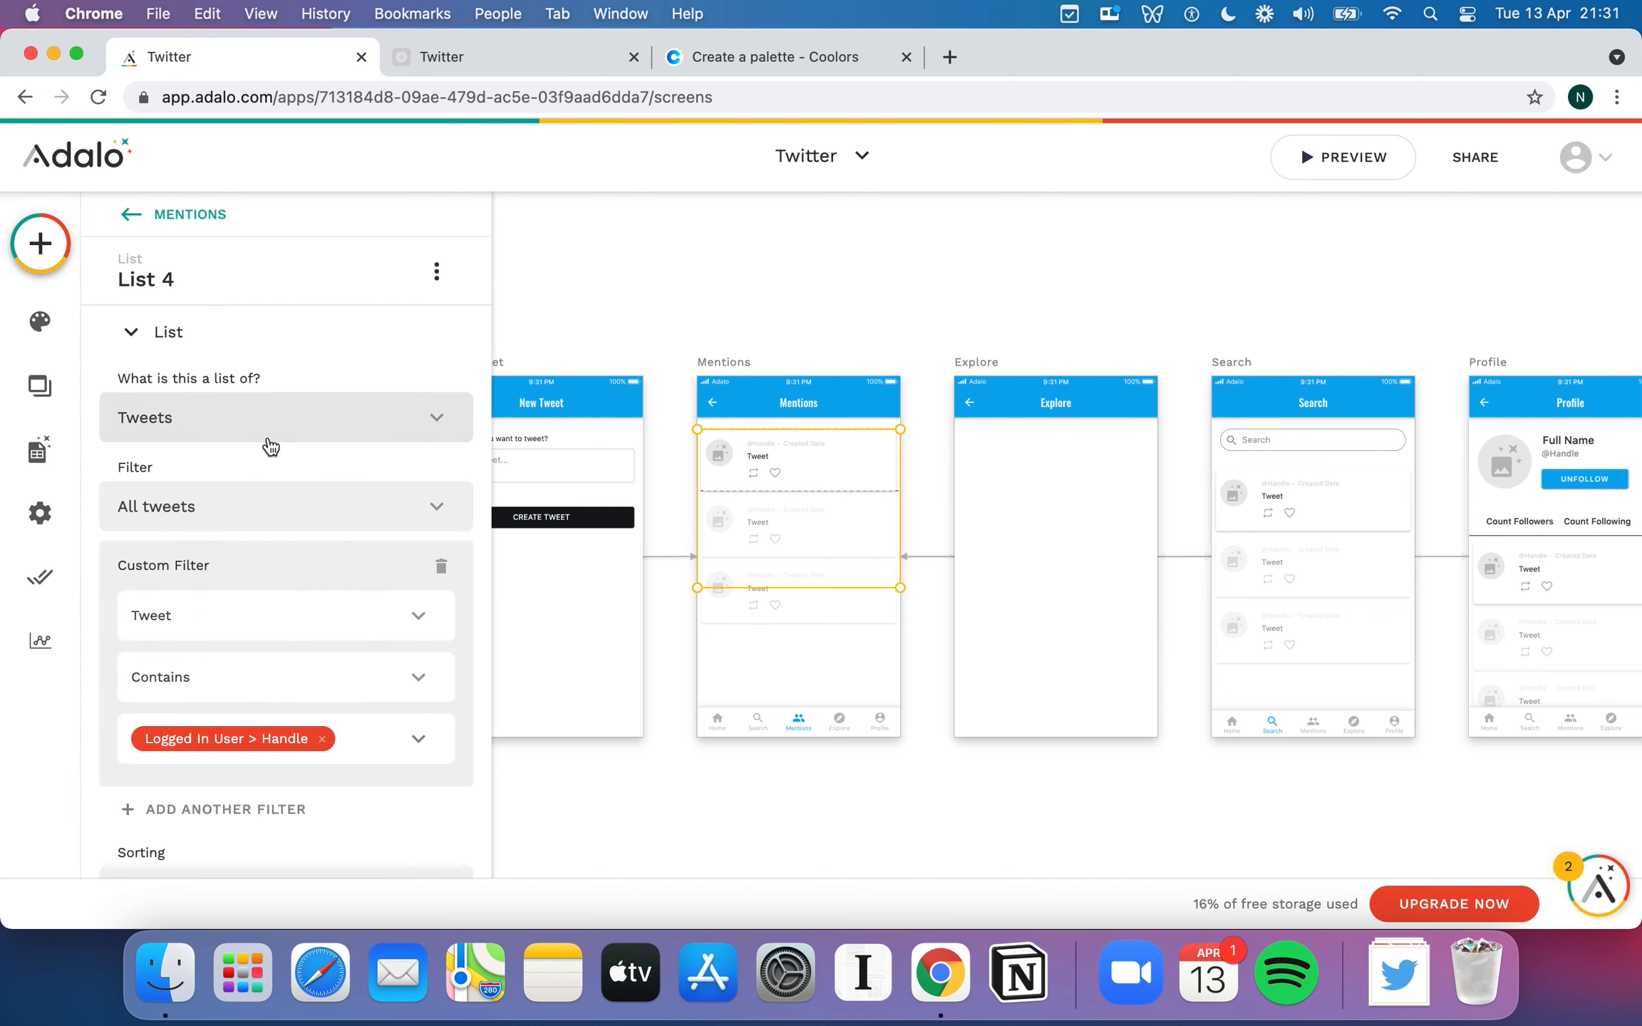
pyautogui.scroll(-3, 299, 485)
pyautogui.scroll(-2, 323, 511)
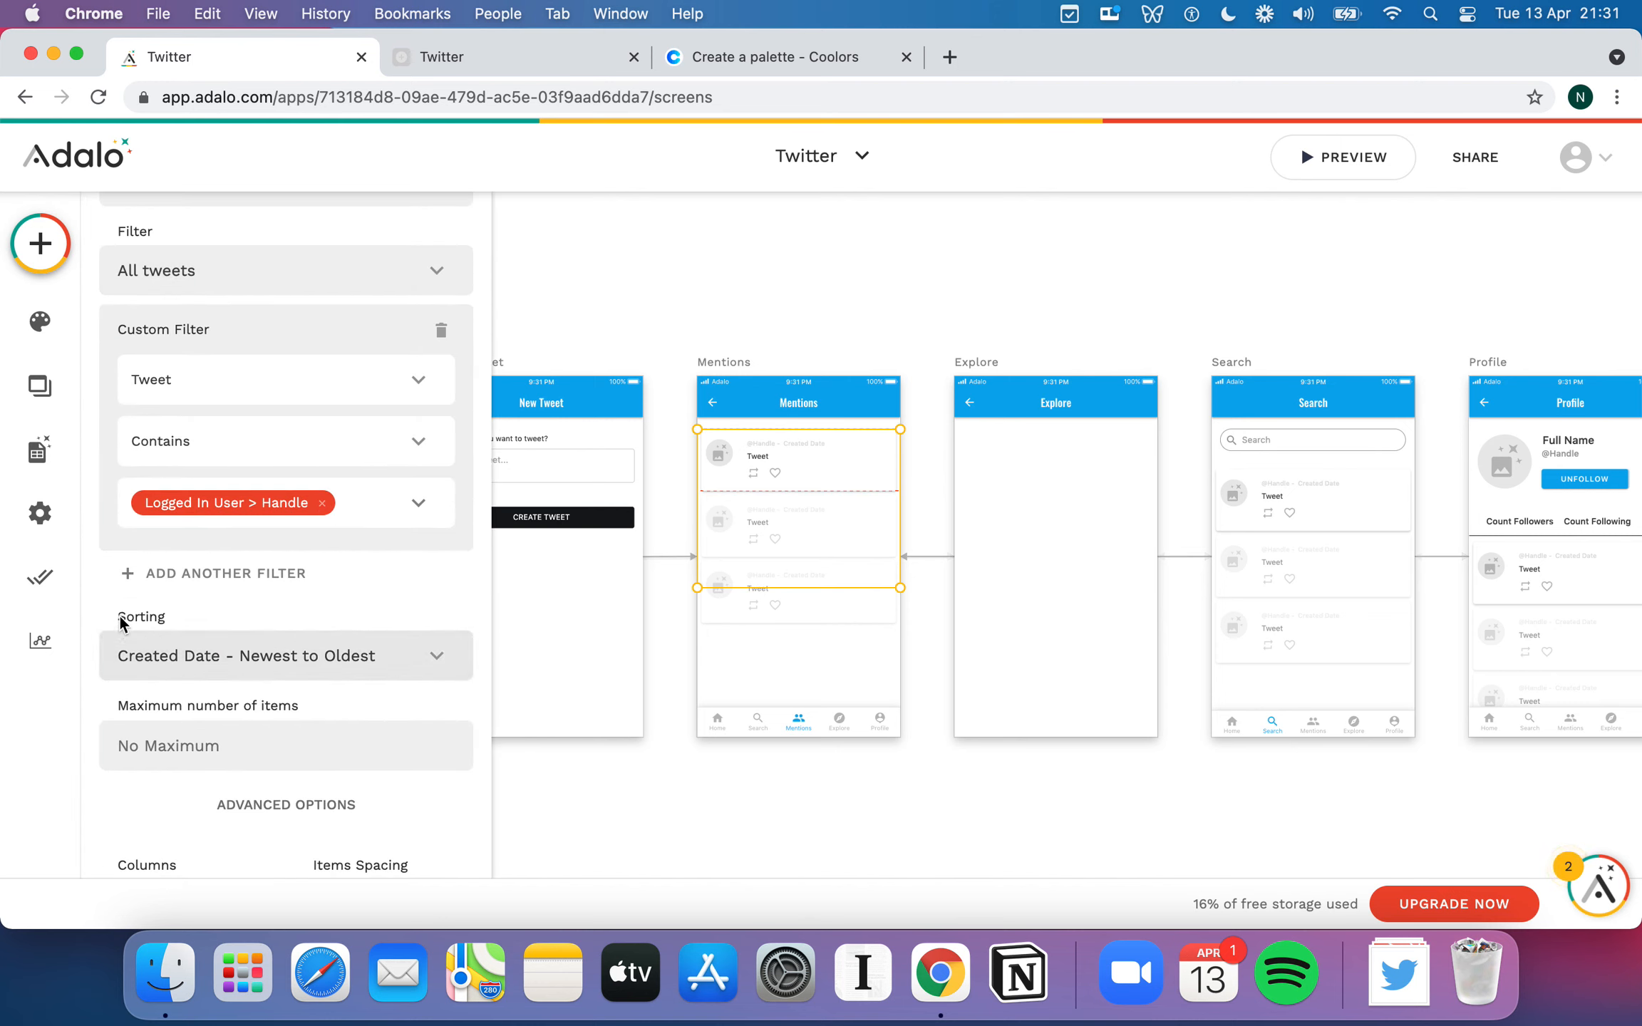
pyautogui.scroll(-2, 257, 619)
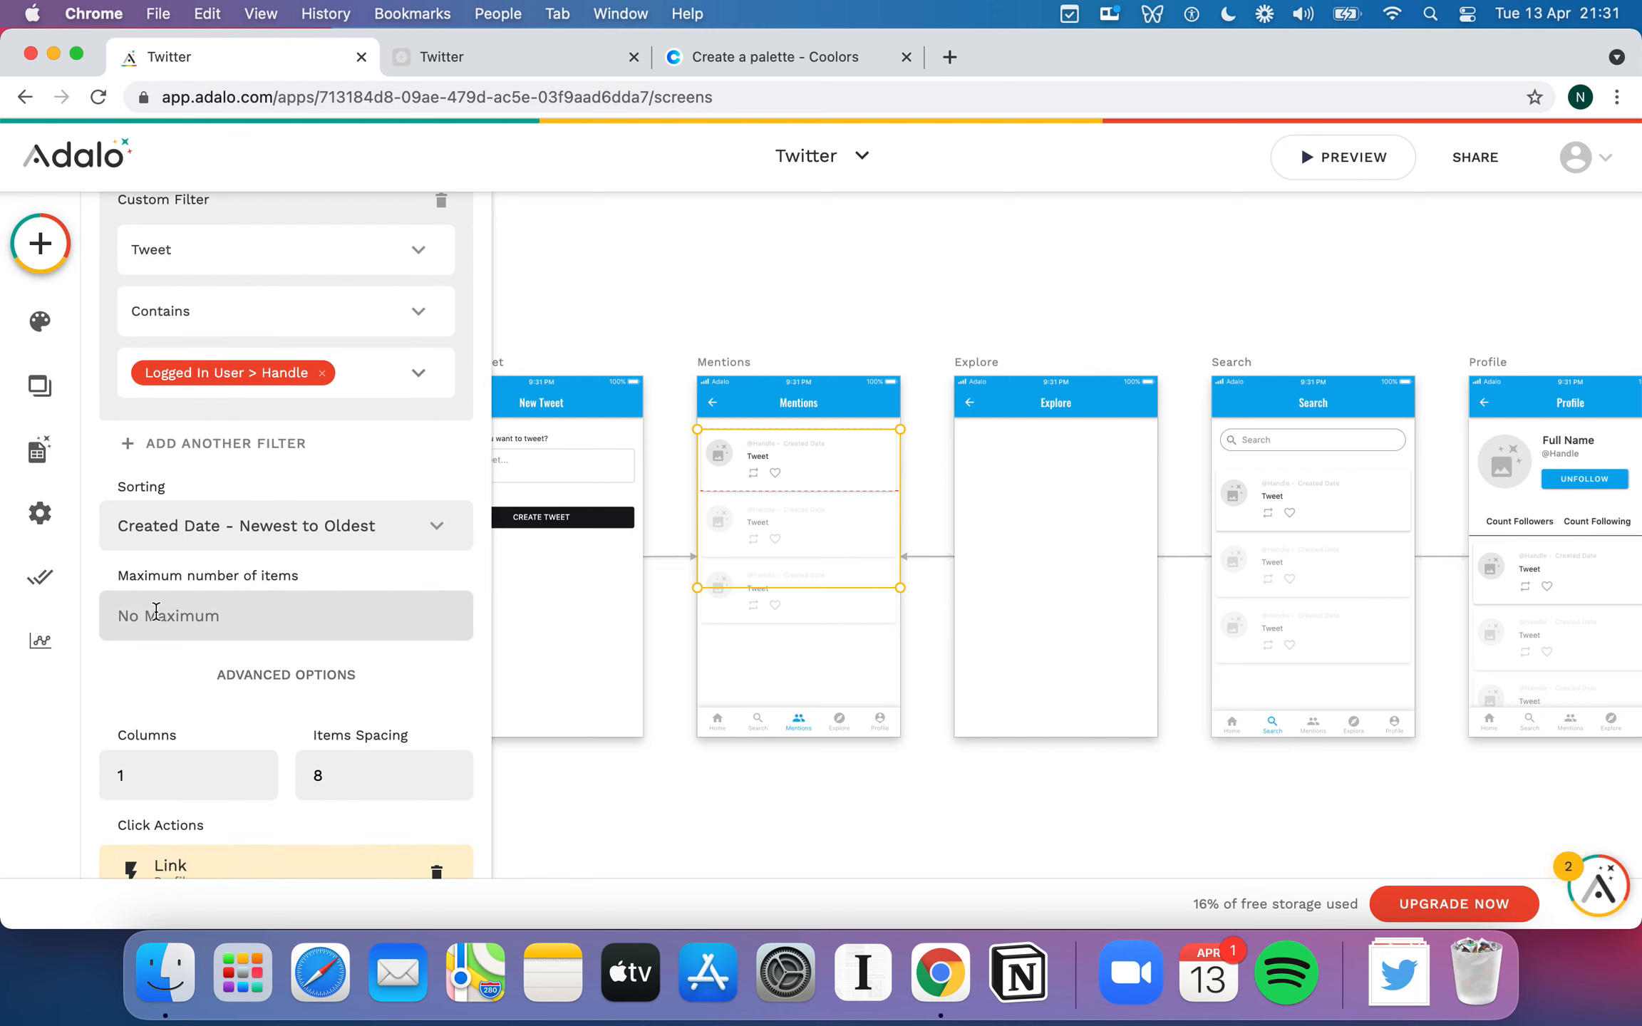
pyautogui.scroll(6, 241, 563)
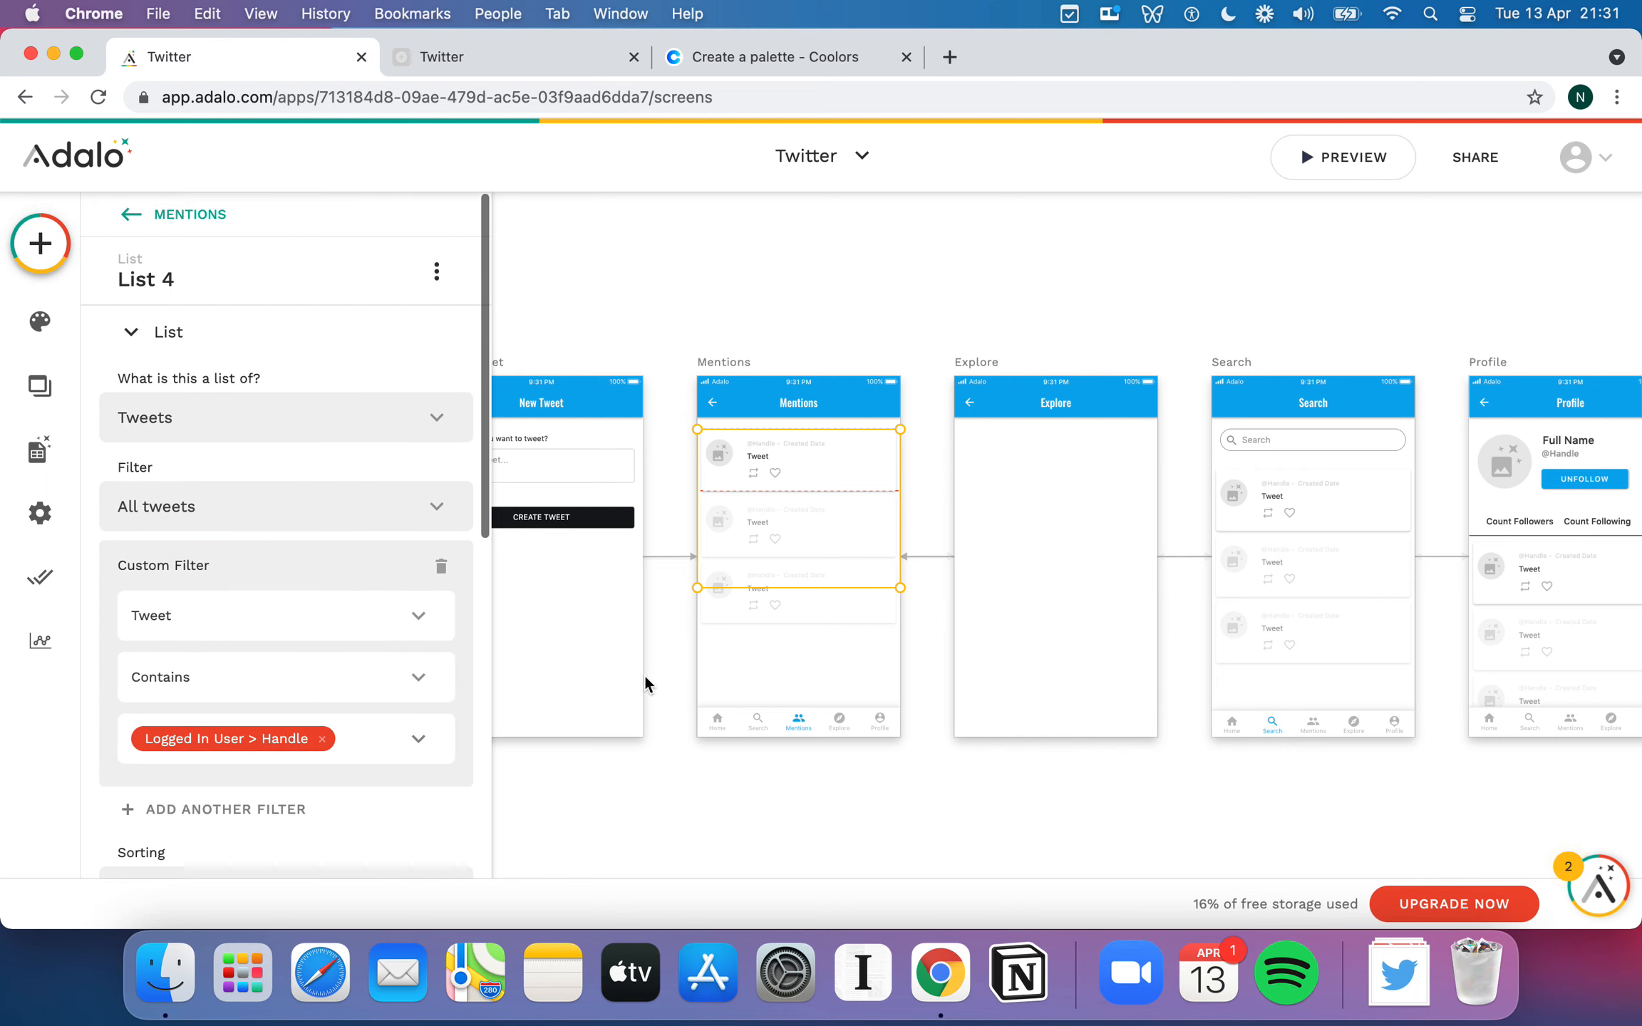
pyautogui.scroll(-2, 319, 687)
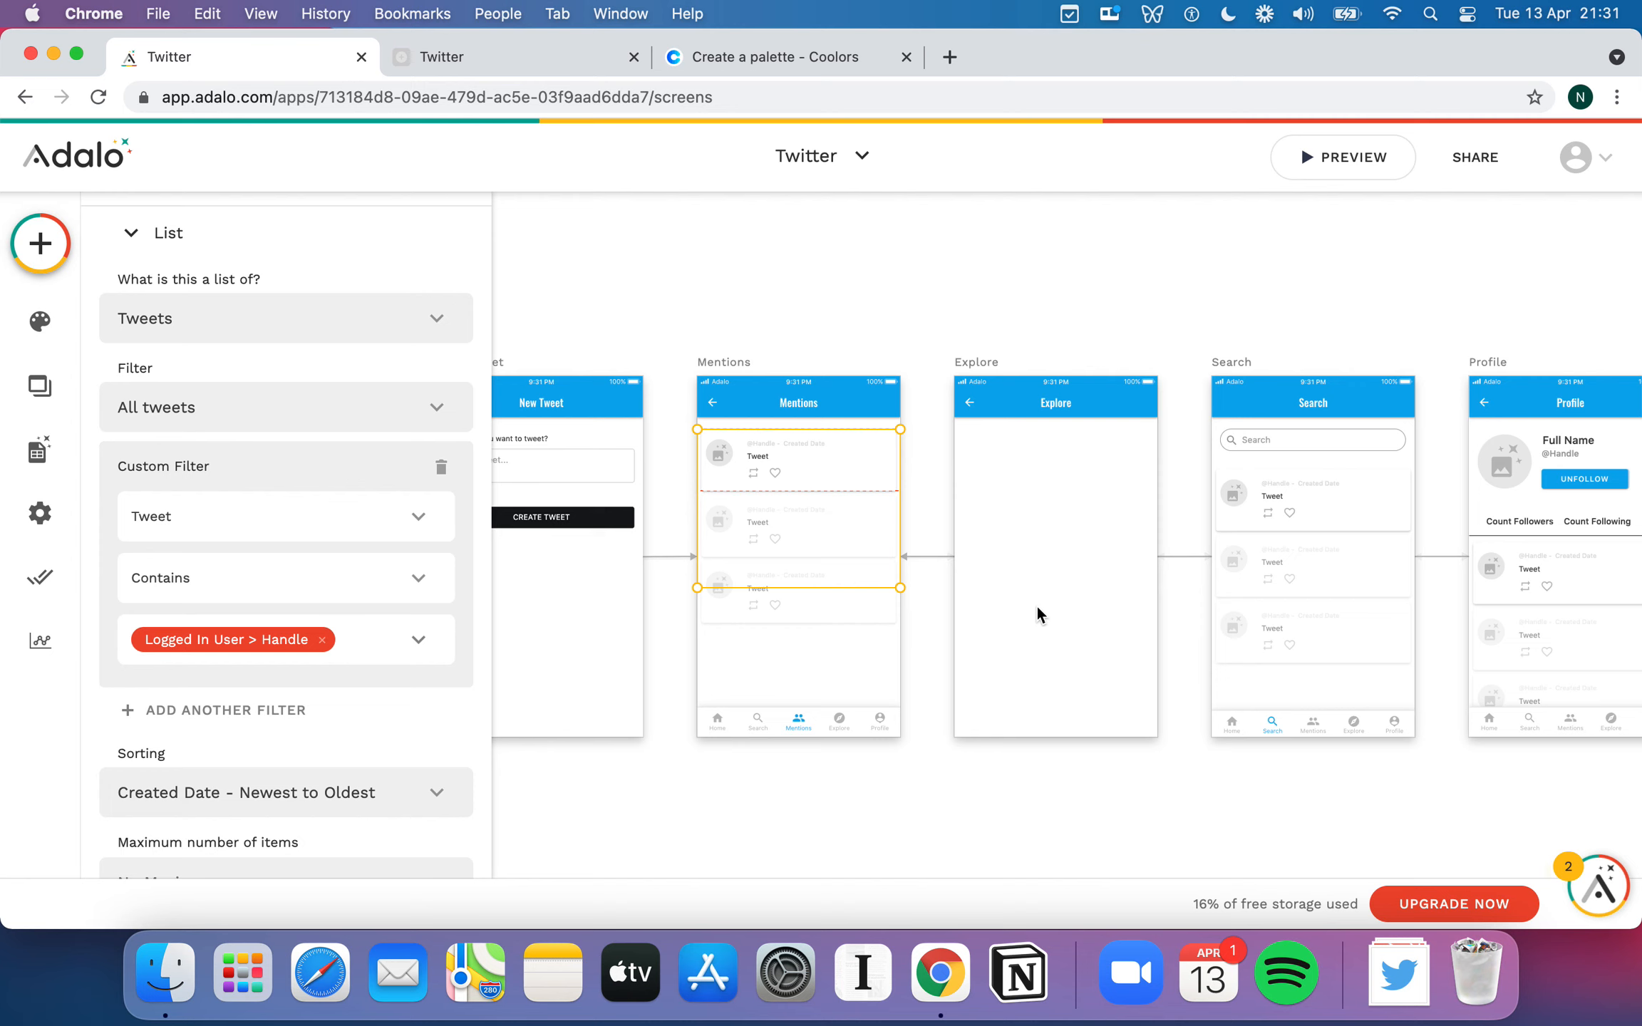
pyautogui.click(1015, 292)
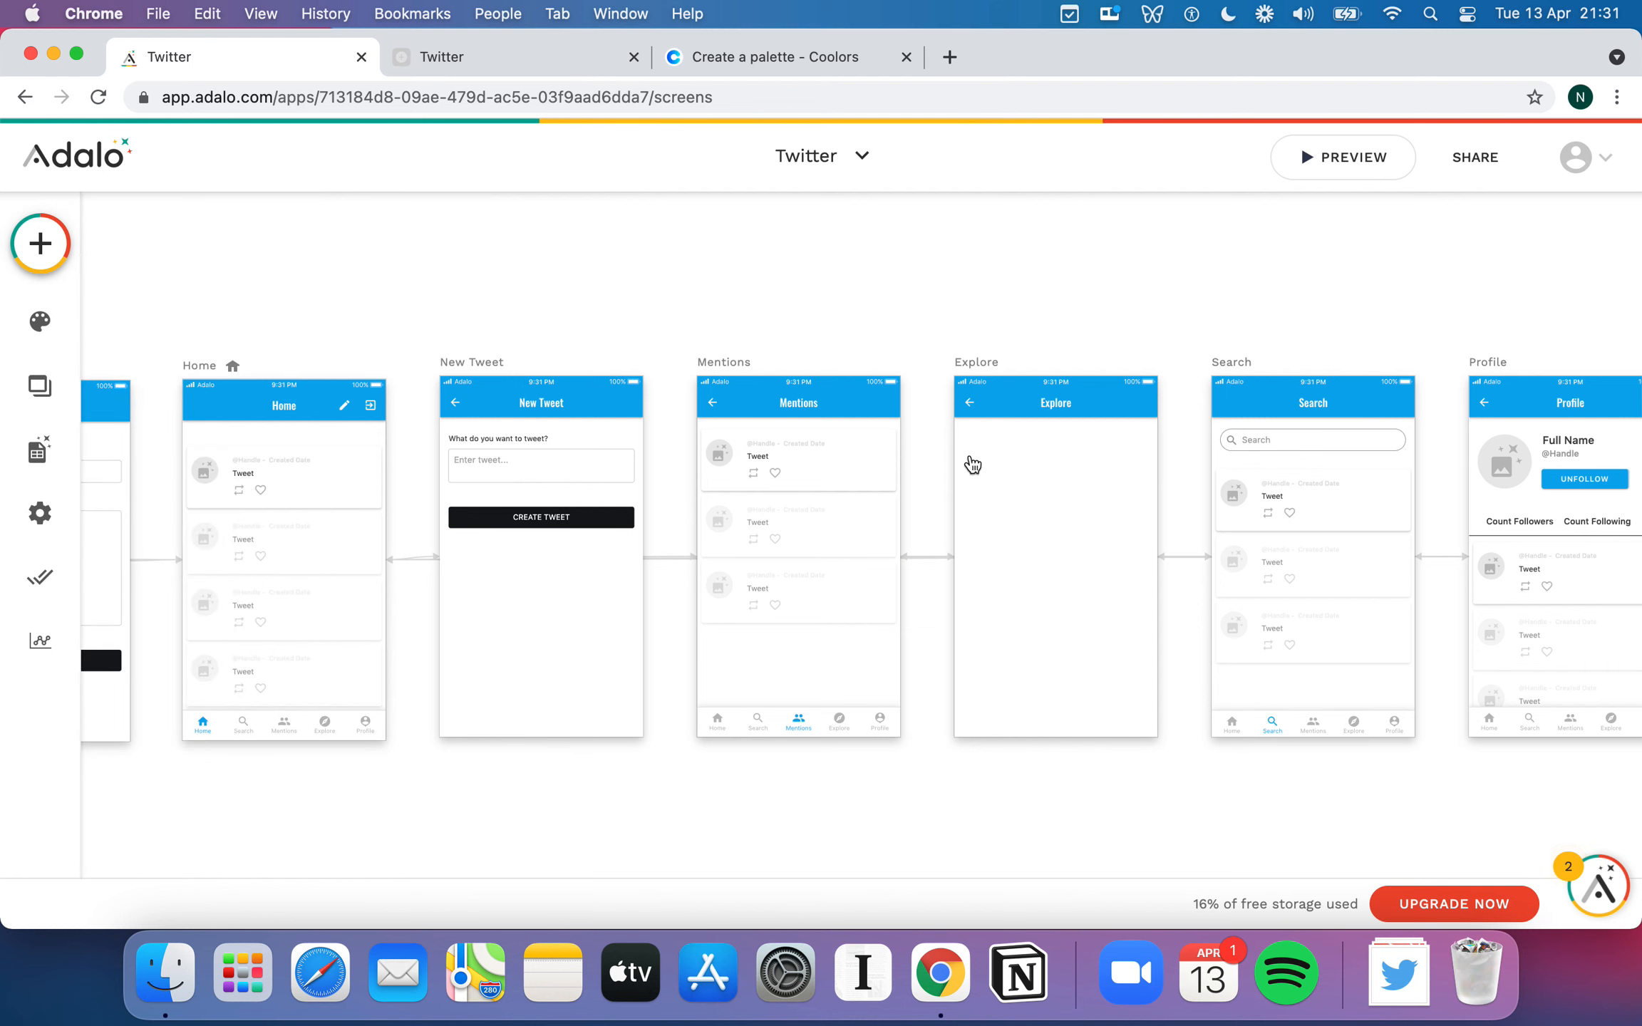
# - Copy the tab bar of the Mentions screen and place the copy along the bottom of the Explore screen
pyautogui.hscroll(2, 1070, 559)
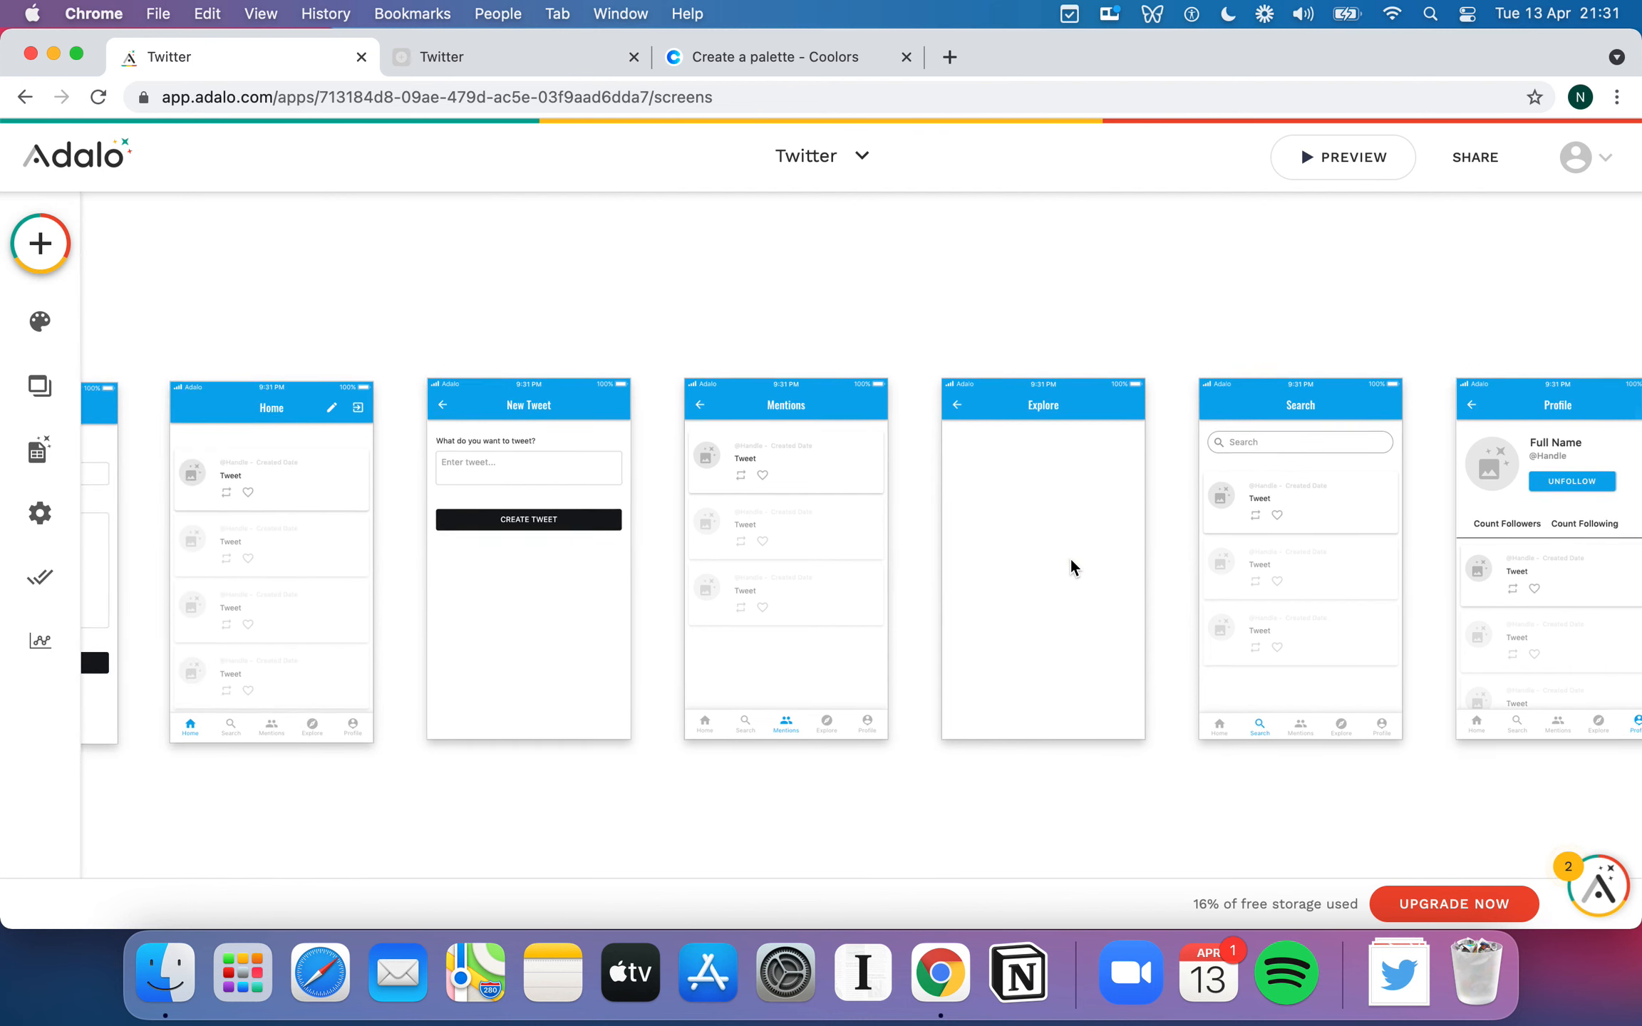
pyautogui.click(785, 722)
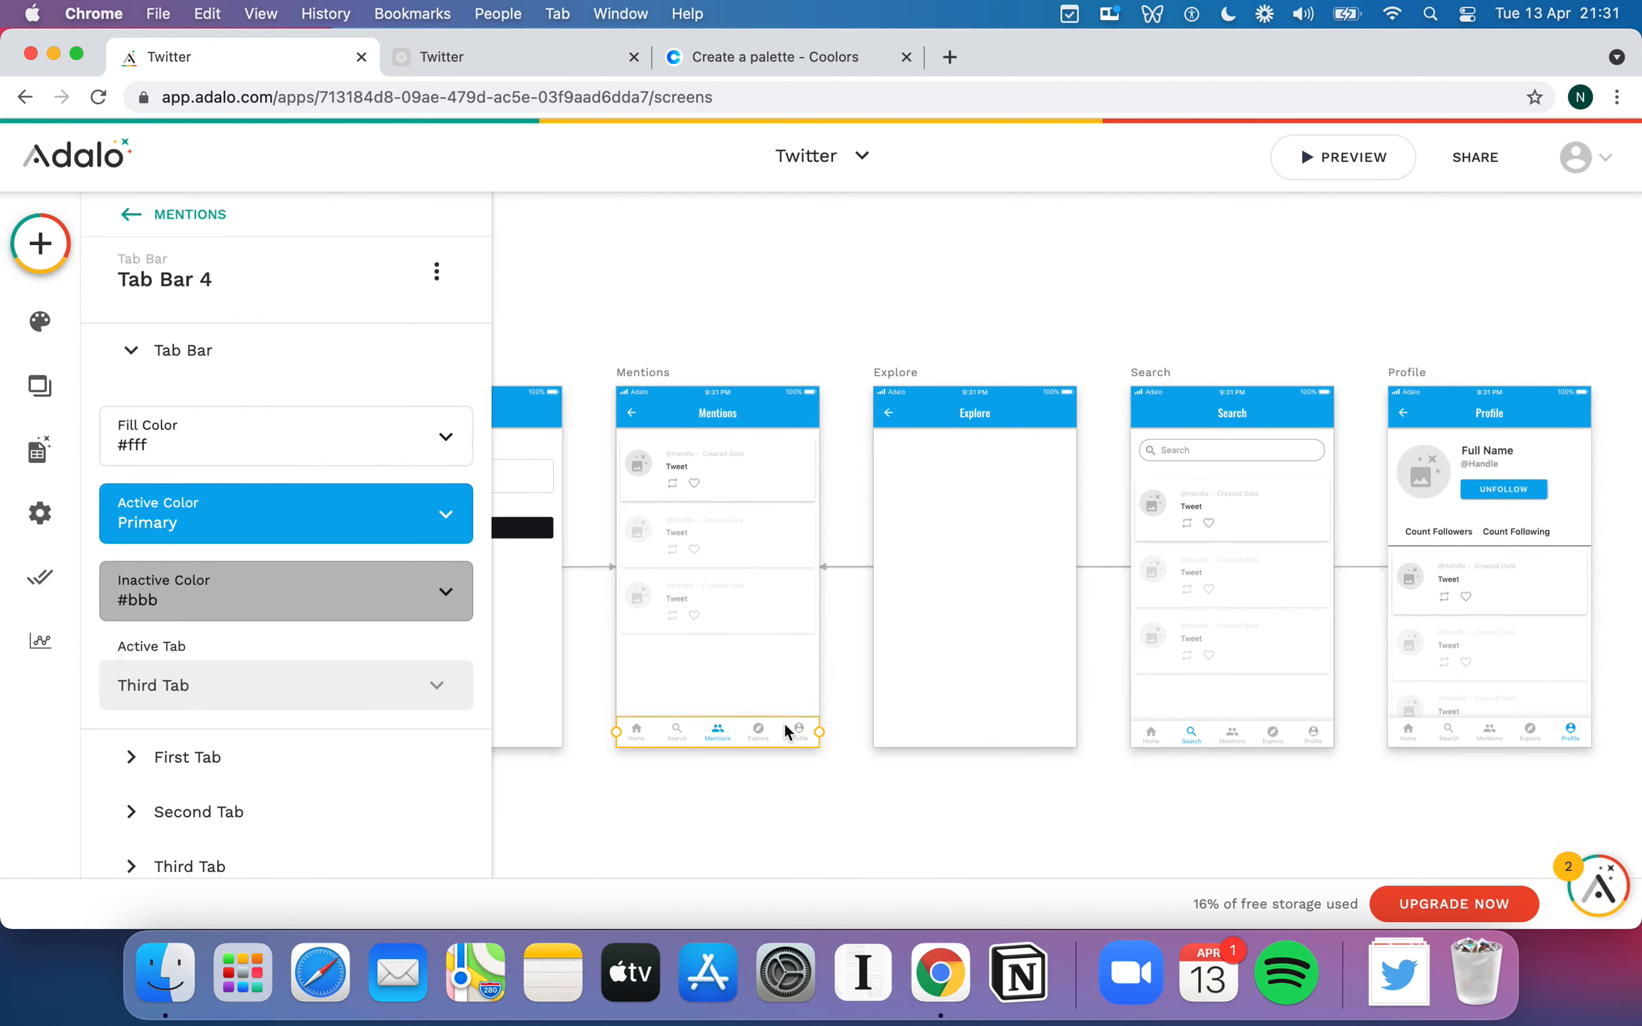
pyautogui.press('super+c')
pyautogui.press('super+v')
pyautogui.moveTo(758, 734); pyautogui.dragTo(1018, 728)
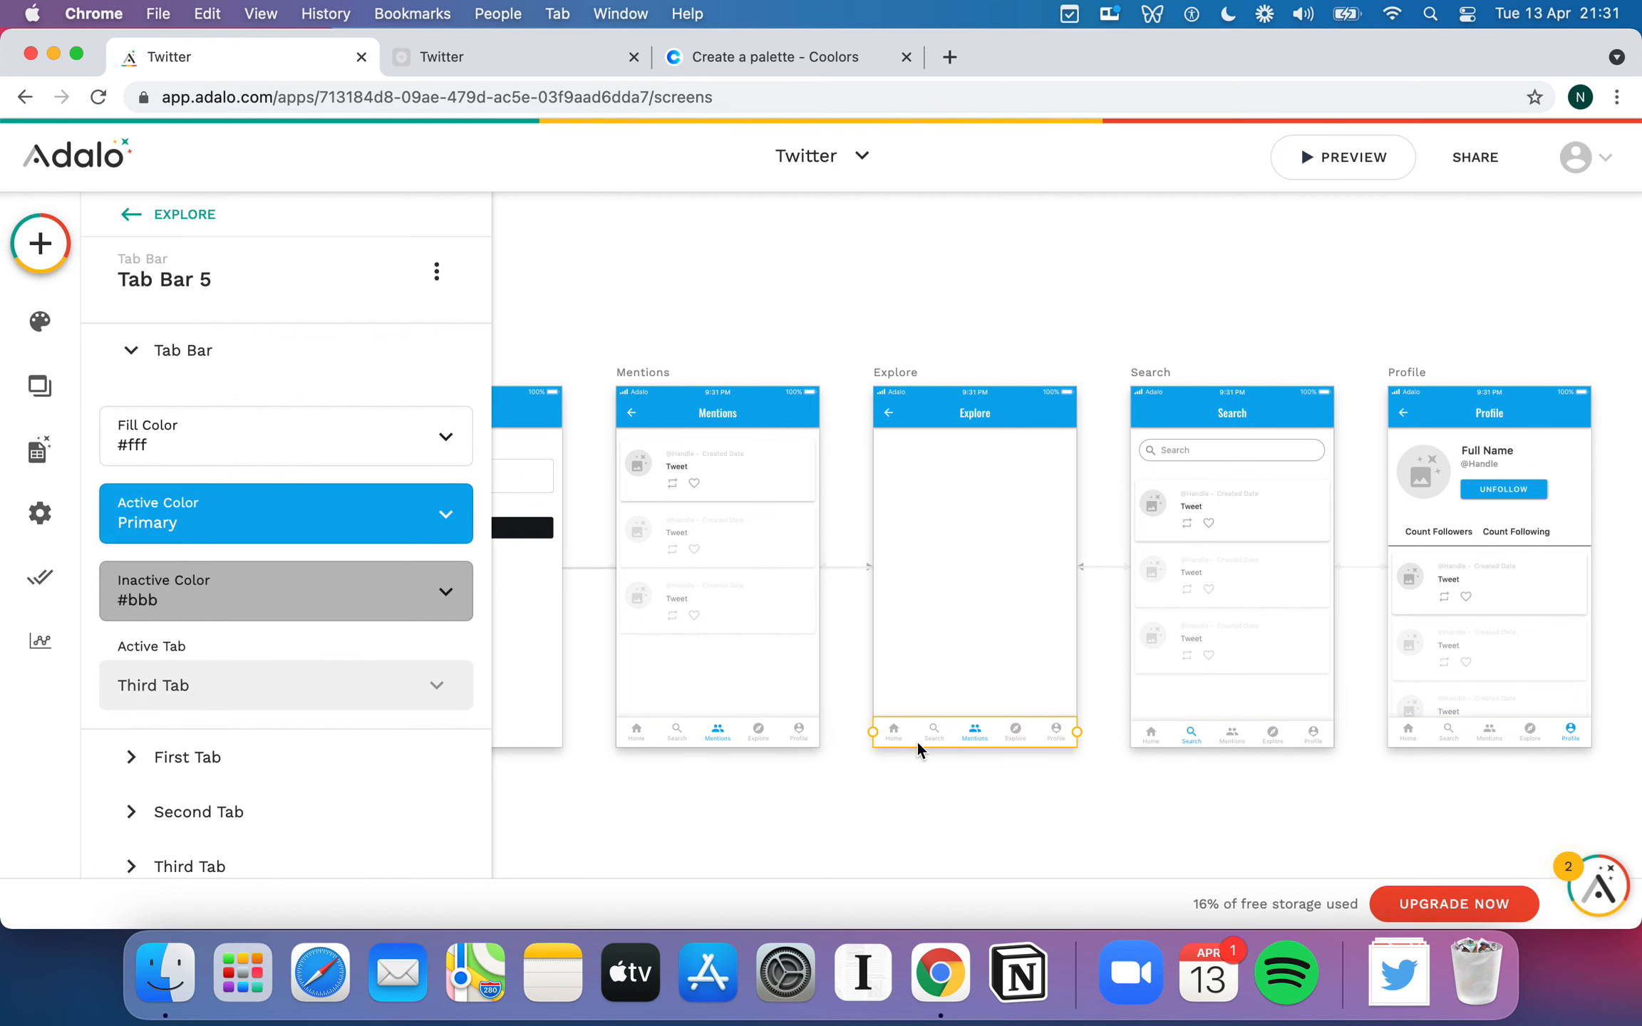
# - Set the active tab of the Explore screen's tab bar to Fourth Tab and deselect it
pyautogui.click(343, 682)
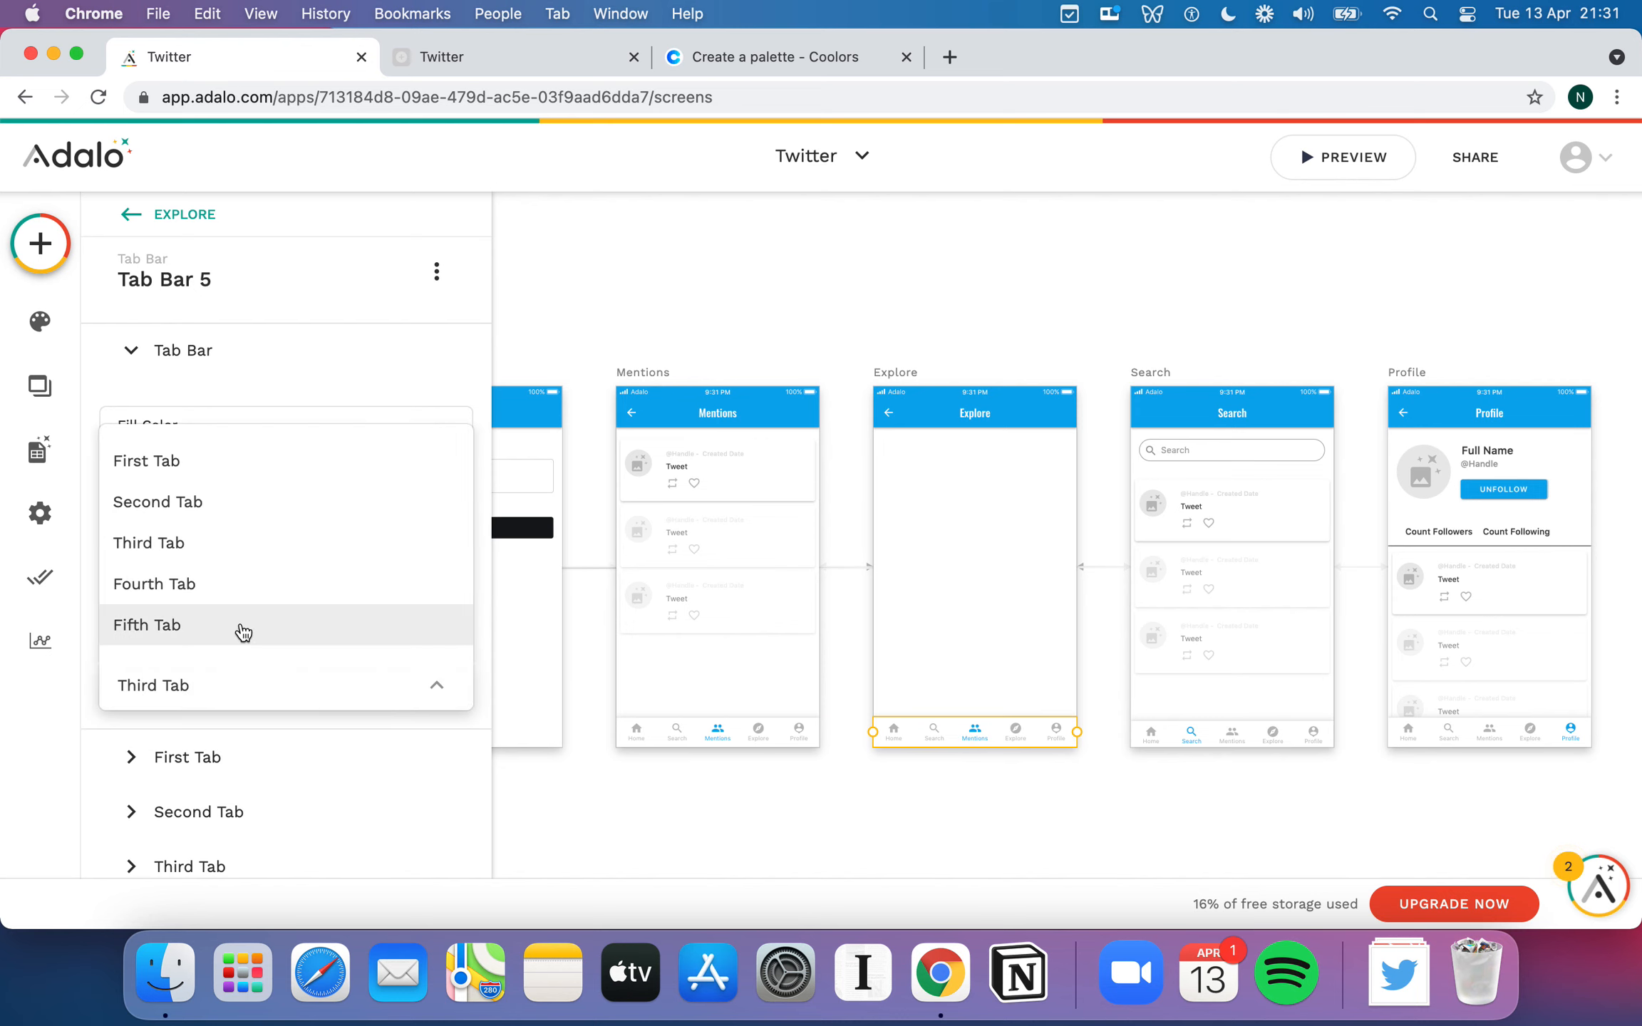
pyautogui.click(226, 597)
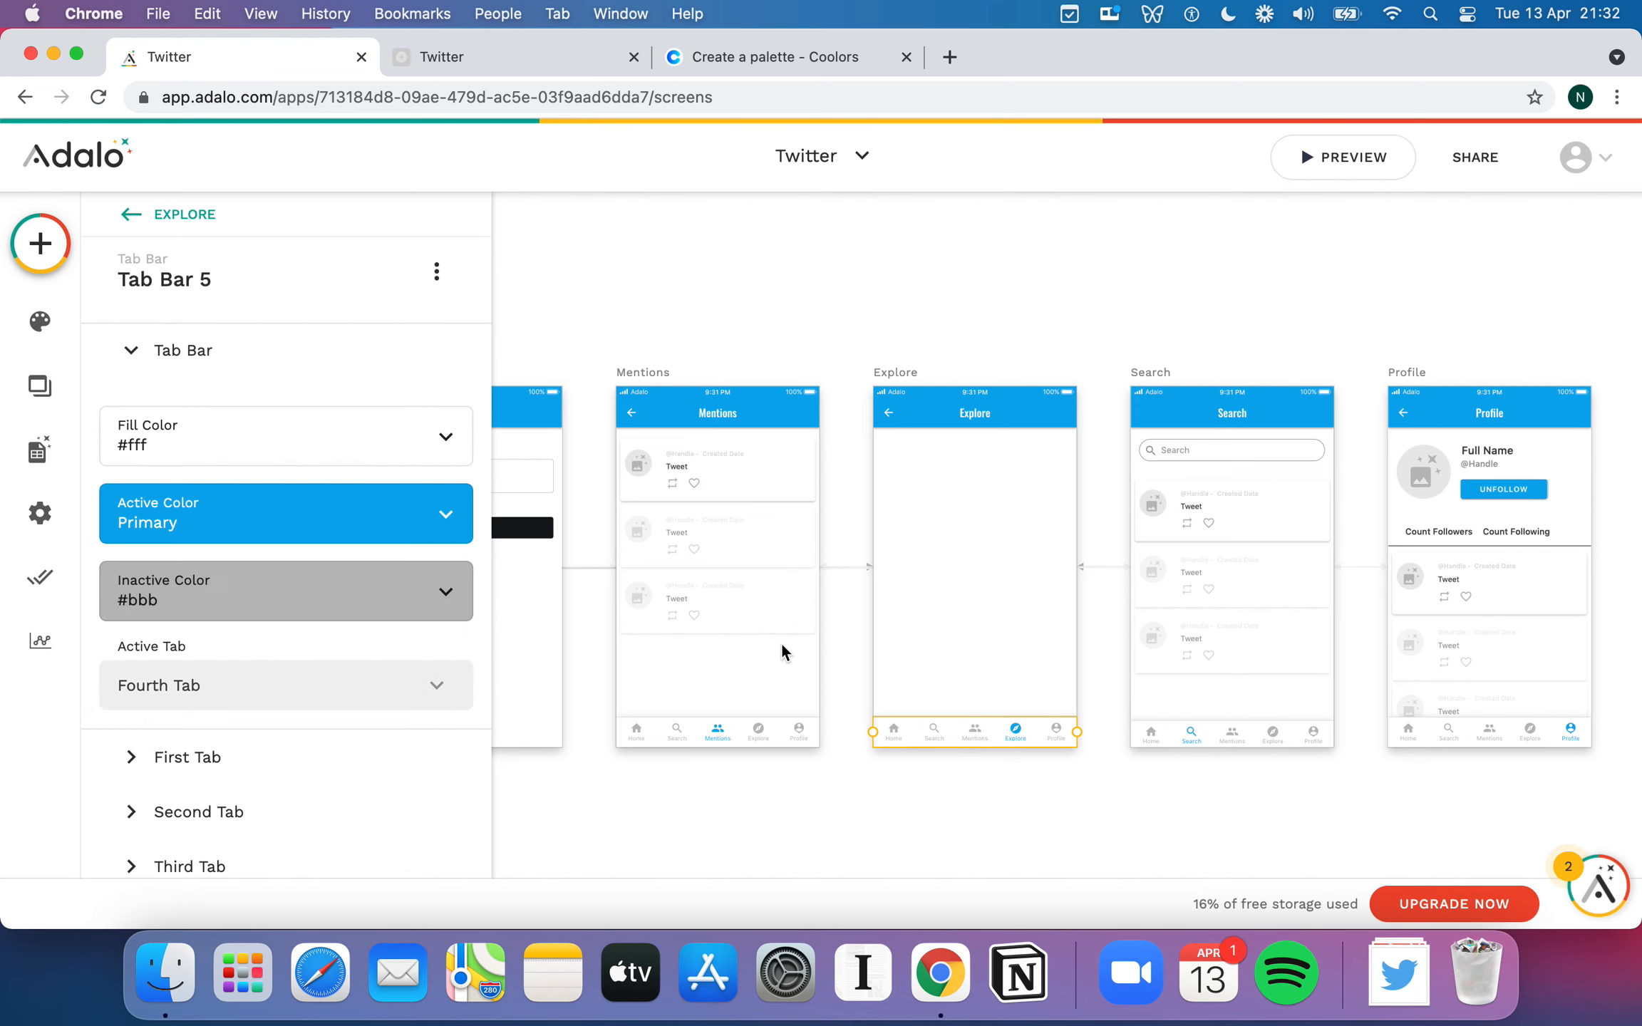
pyautogui.click(962, 624)
# - Look over the app's screens and review the custom filter settings of the Home tweets list
pyautogui.hscroll(-3, 962, 624)
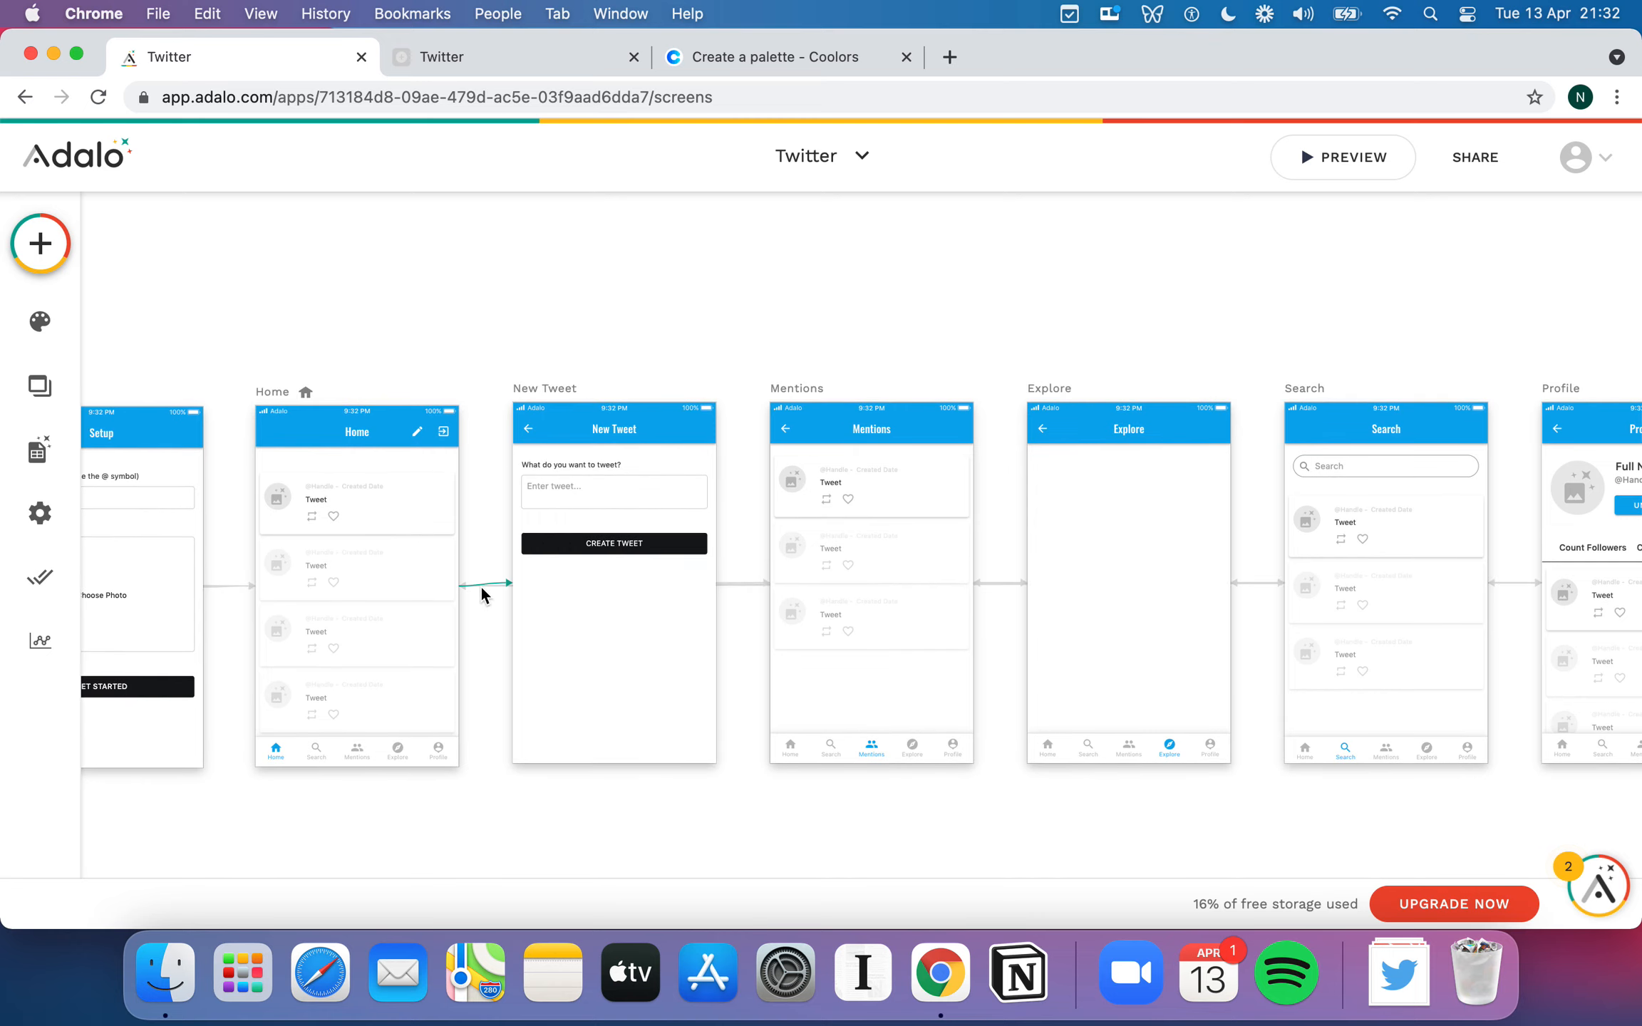
pyautogui.hscroll(-5, 483, 592)
pyautogui.hscroll(4, 609, 602)
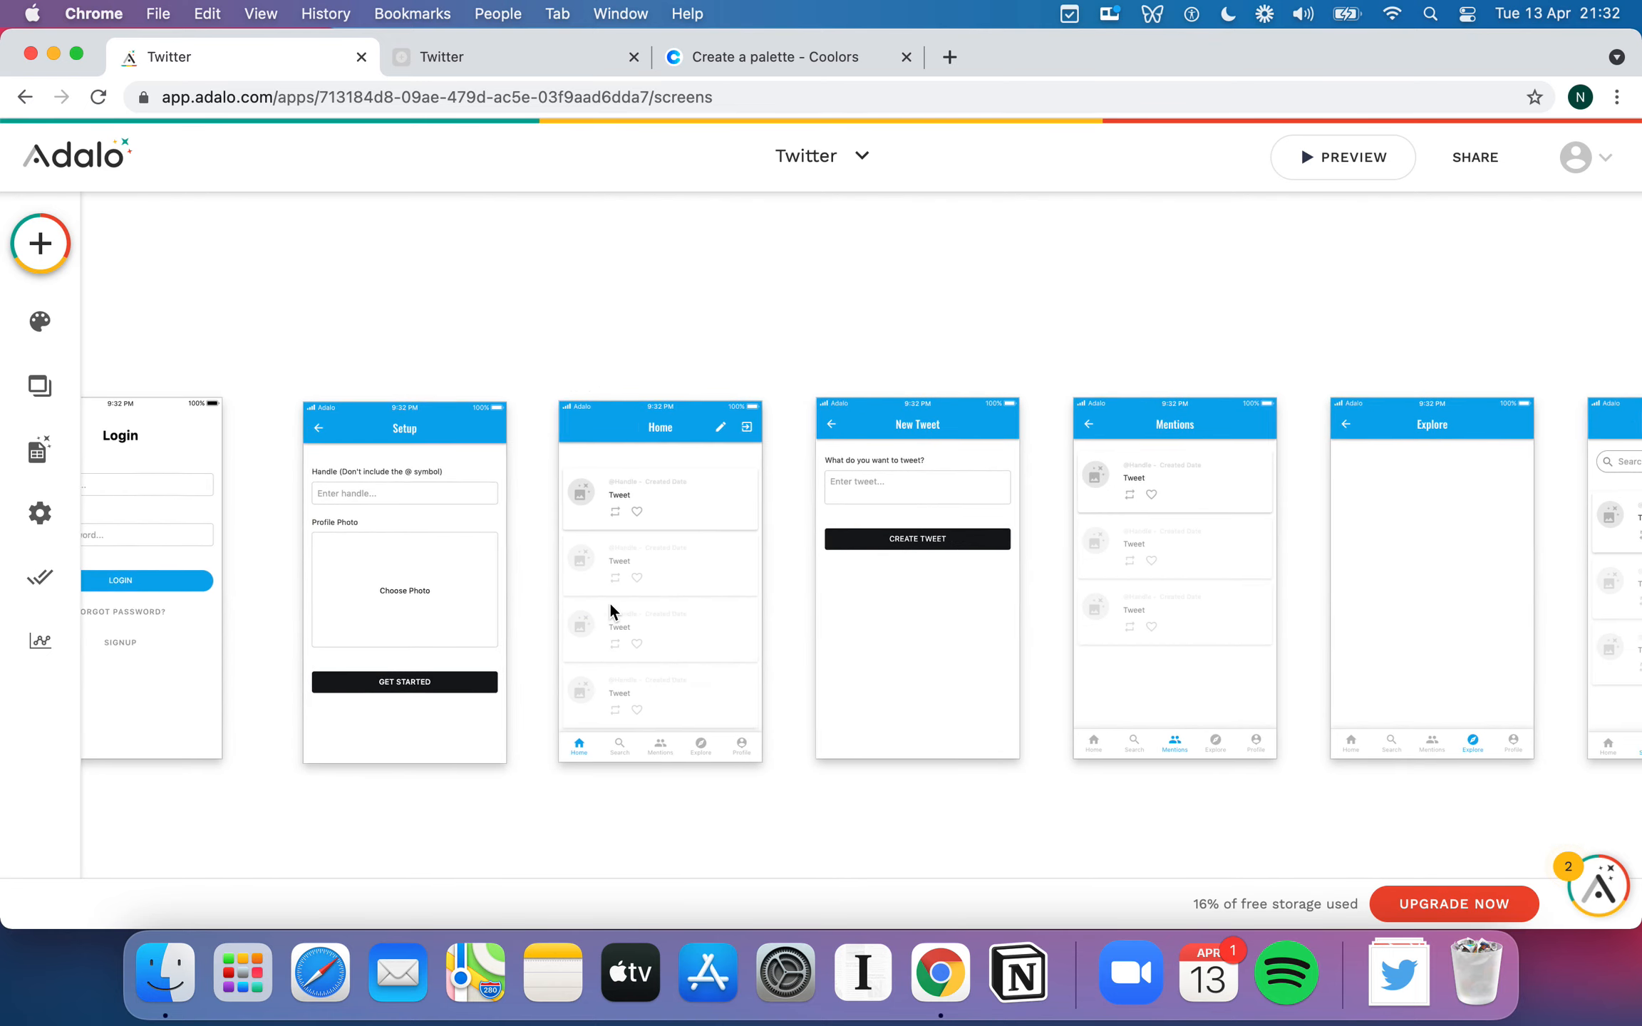
pyautogui.hscroll(8, 502, 623)
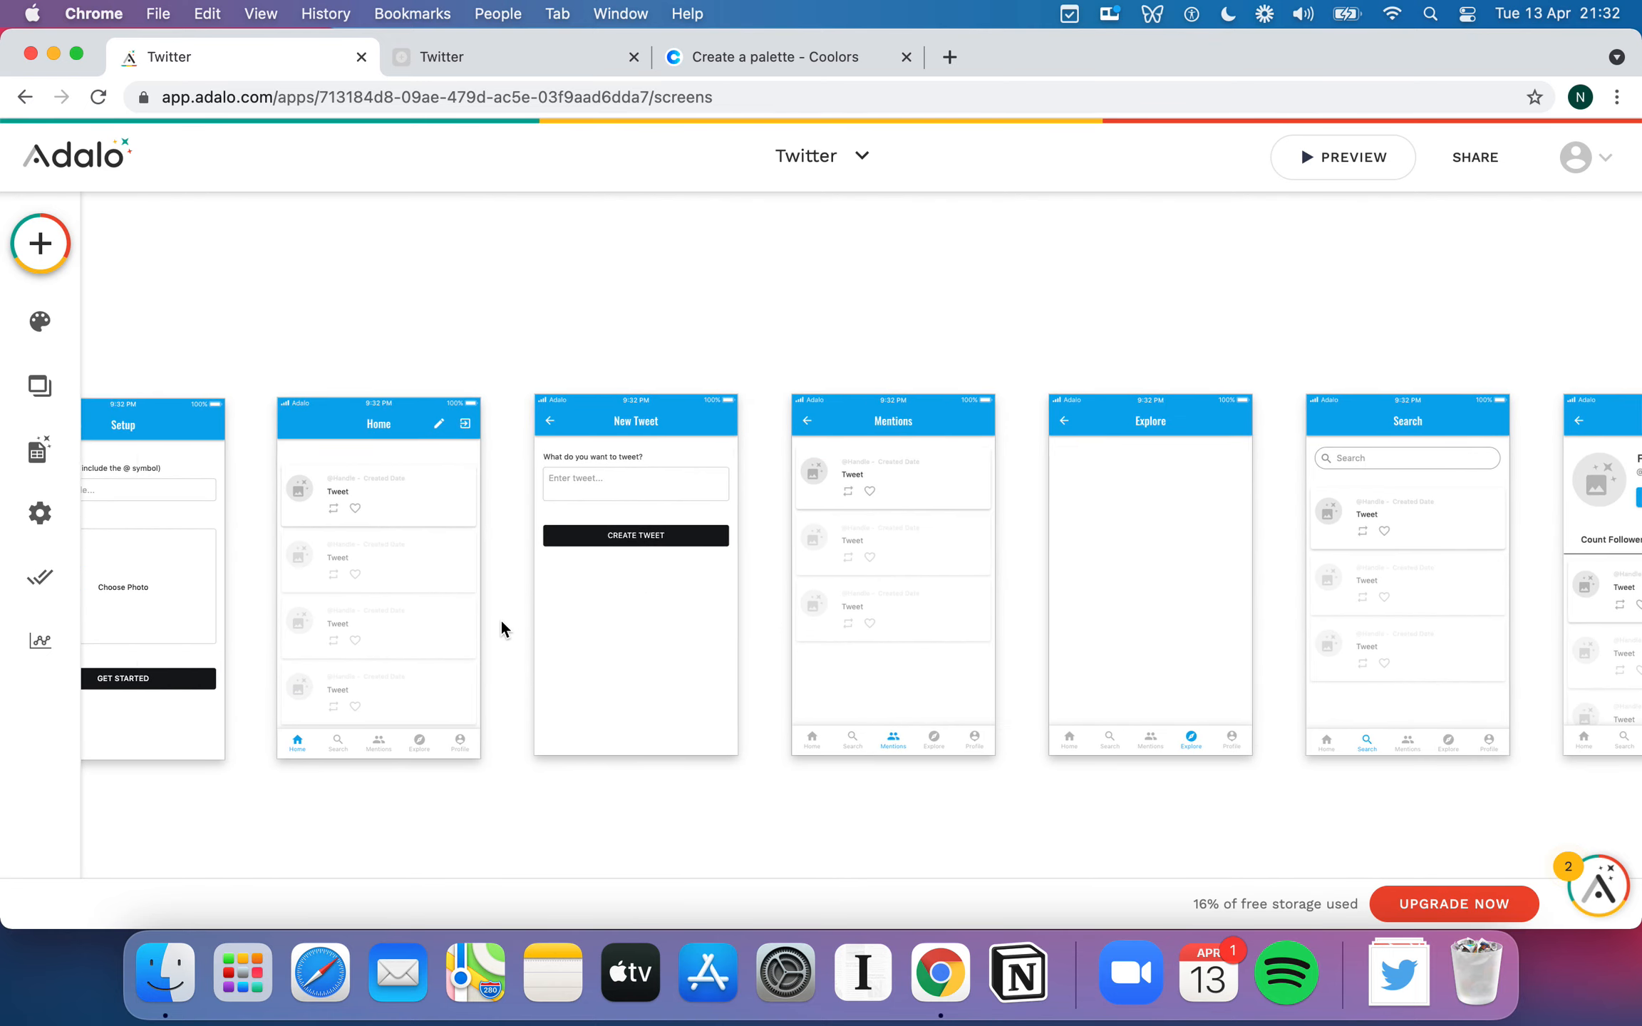
pyautogui.hscroll(-1, 678, 574)
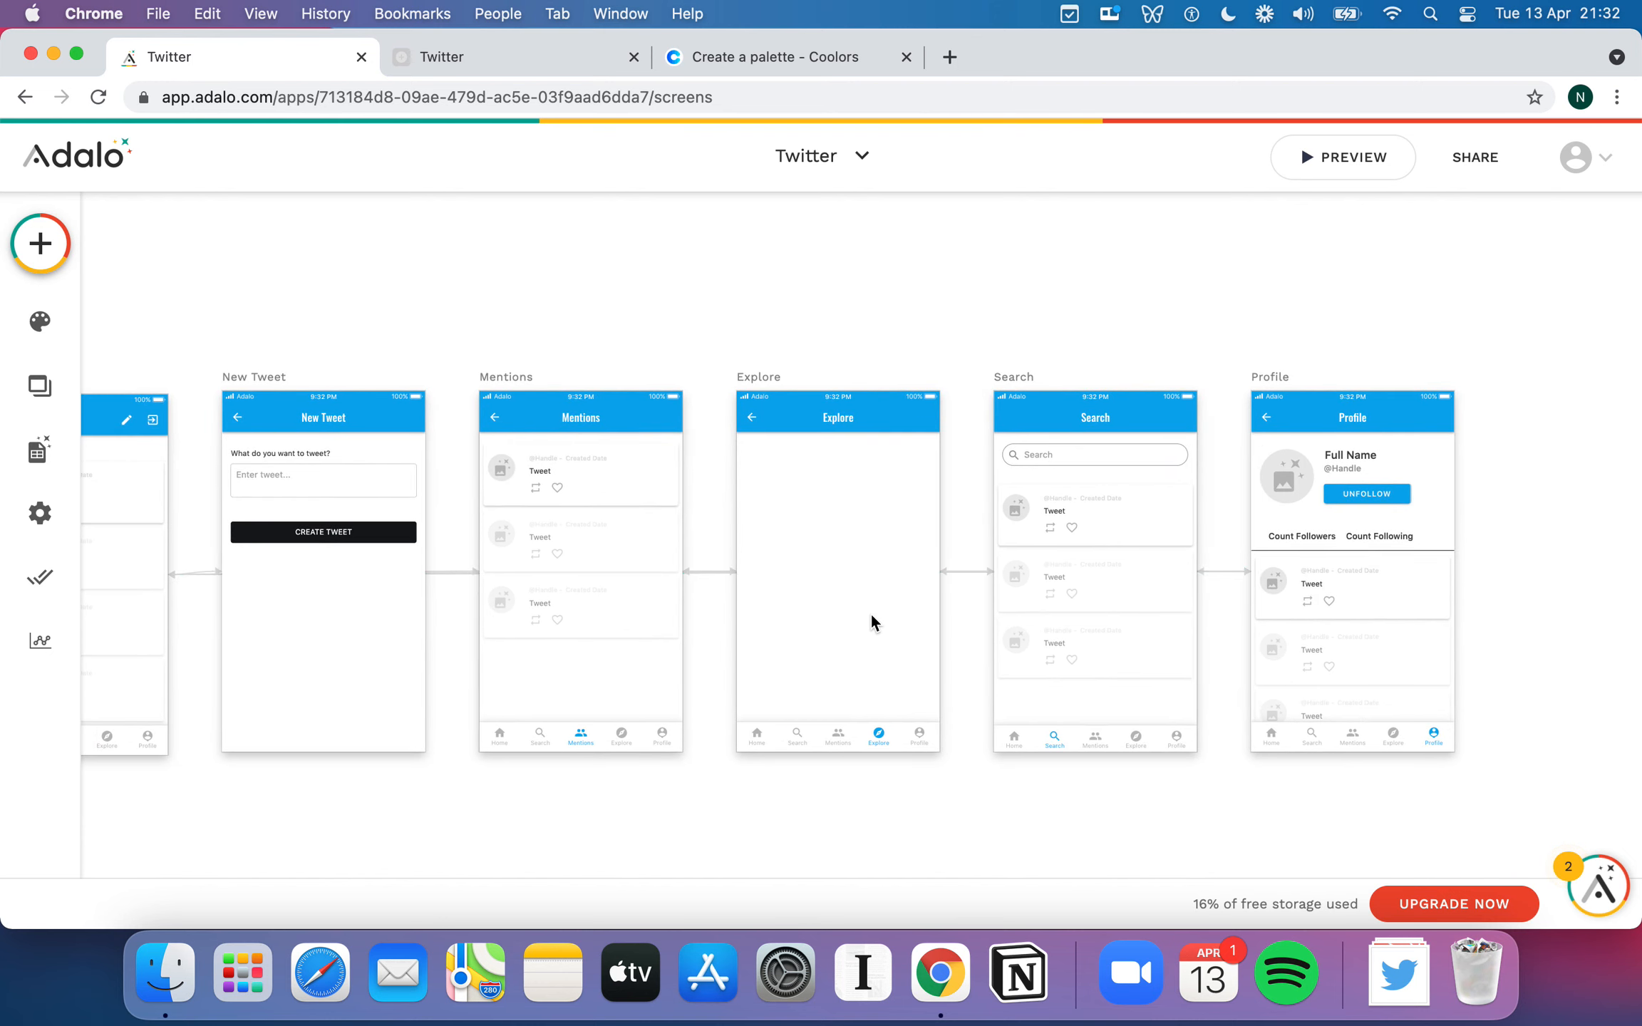
pyautogui.hscroll(-6, 871, 617)
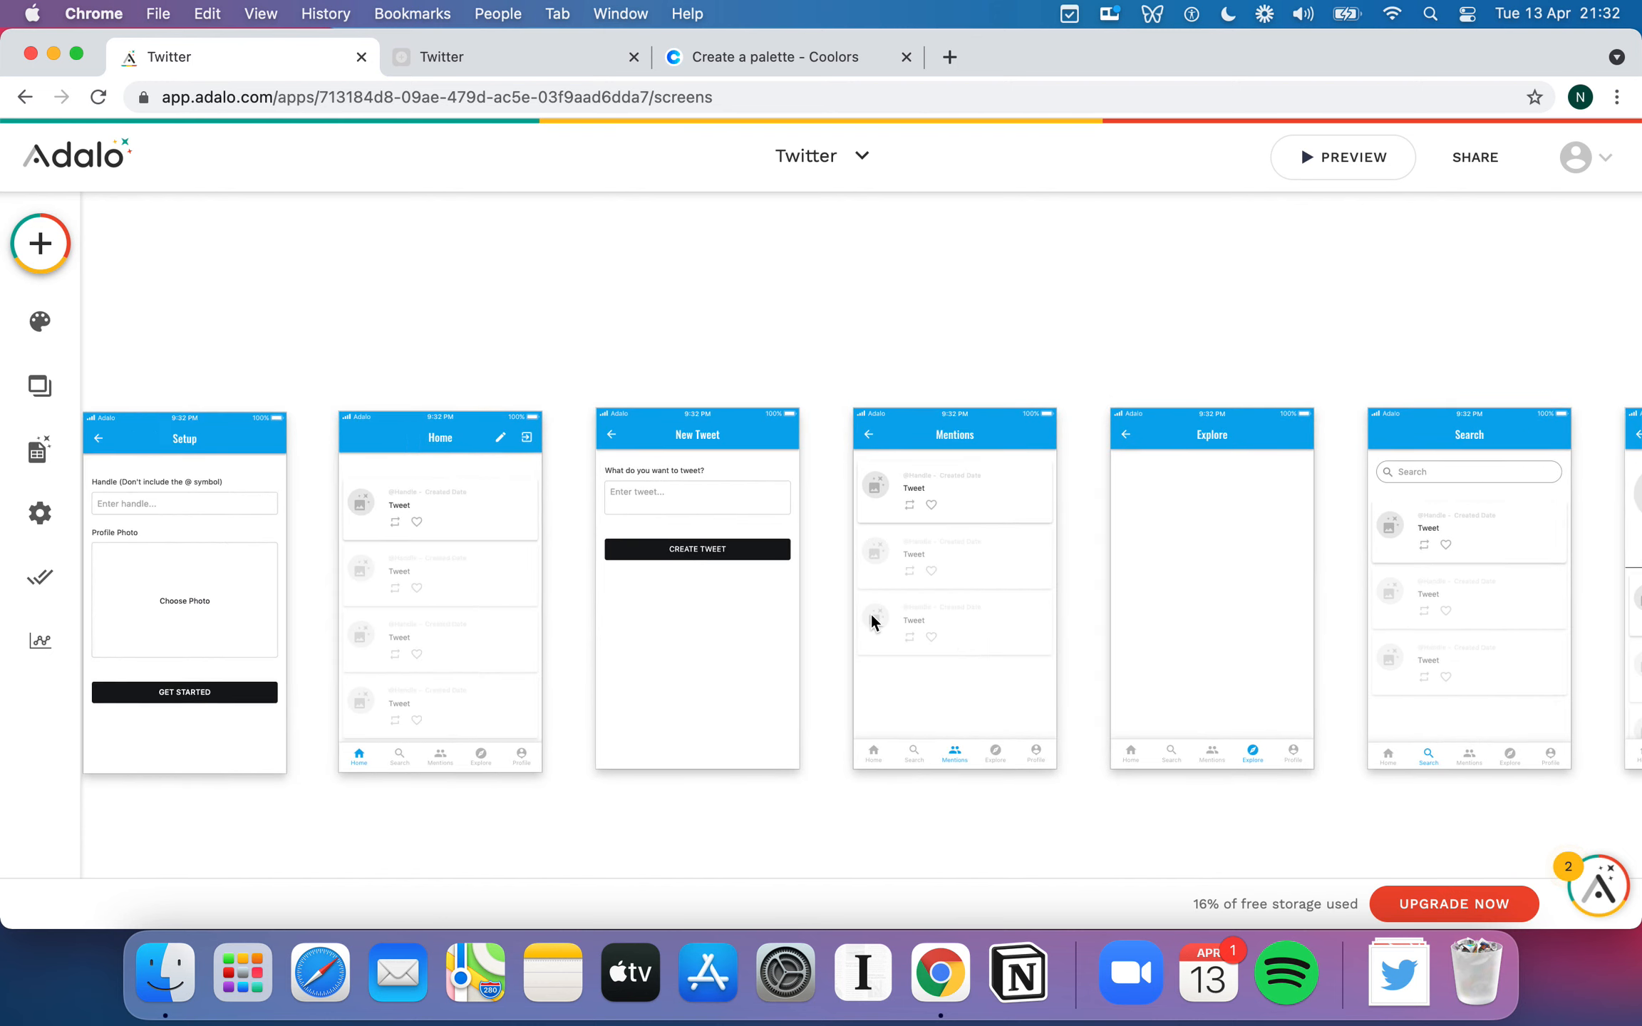
pyautogui.hscroll(-2, 869, 612)
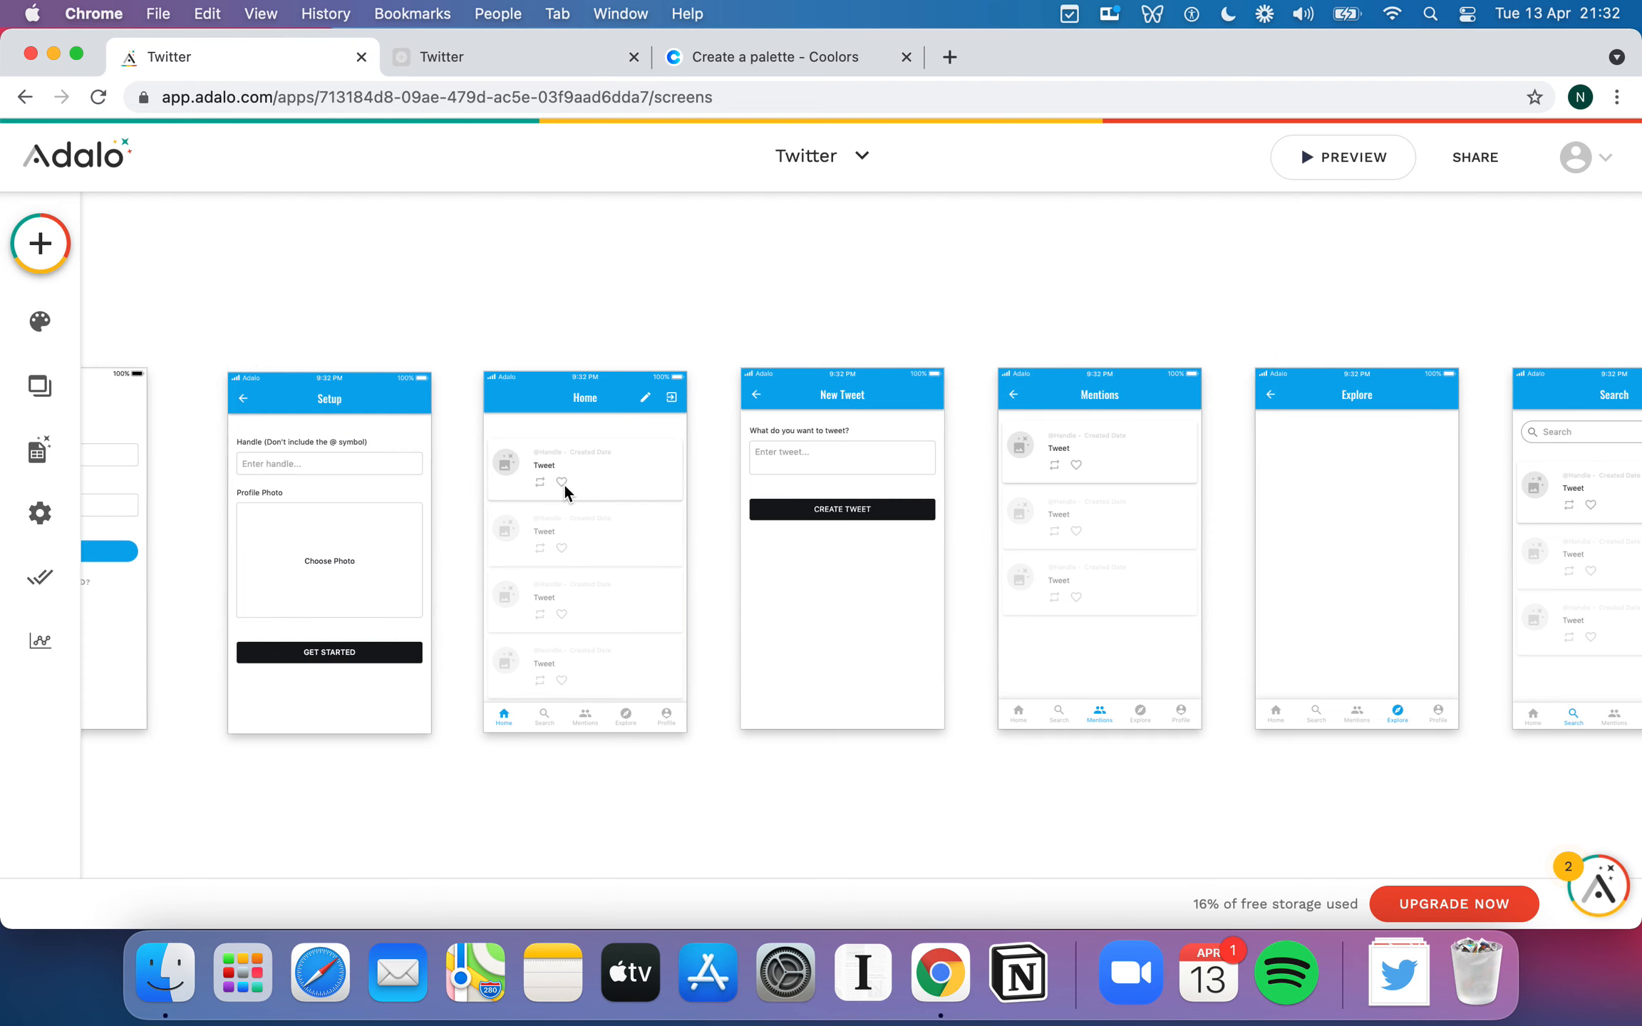
pyautogui.hscroll(-2, 564, 483)
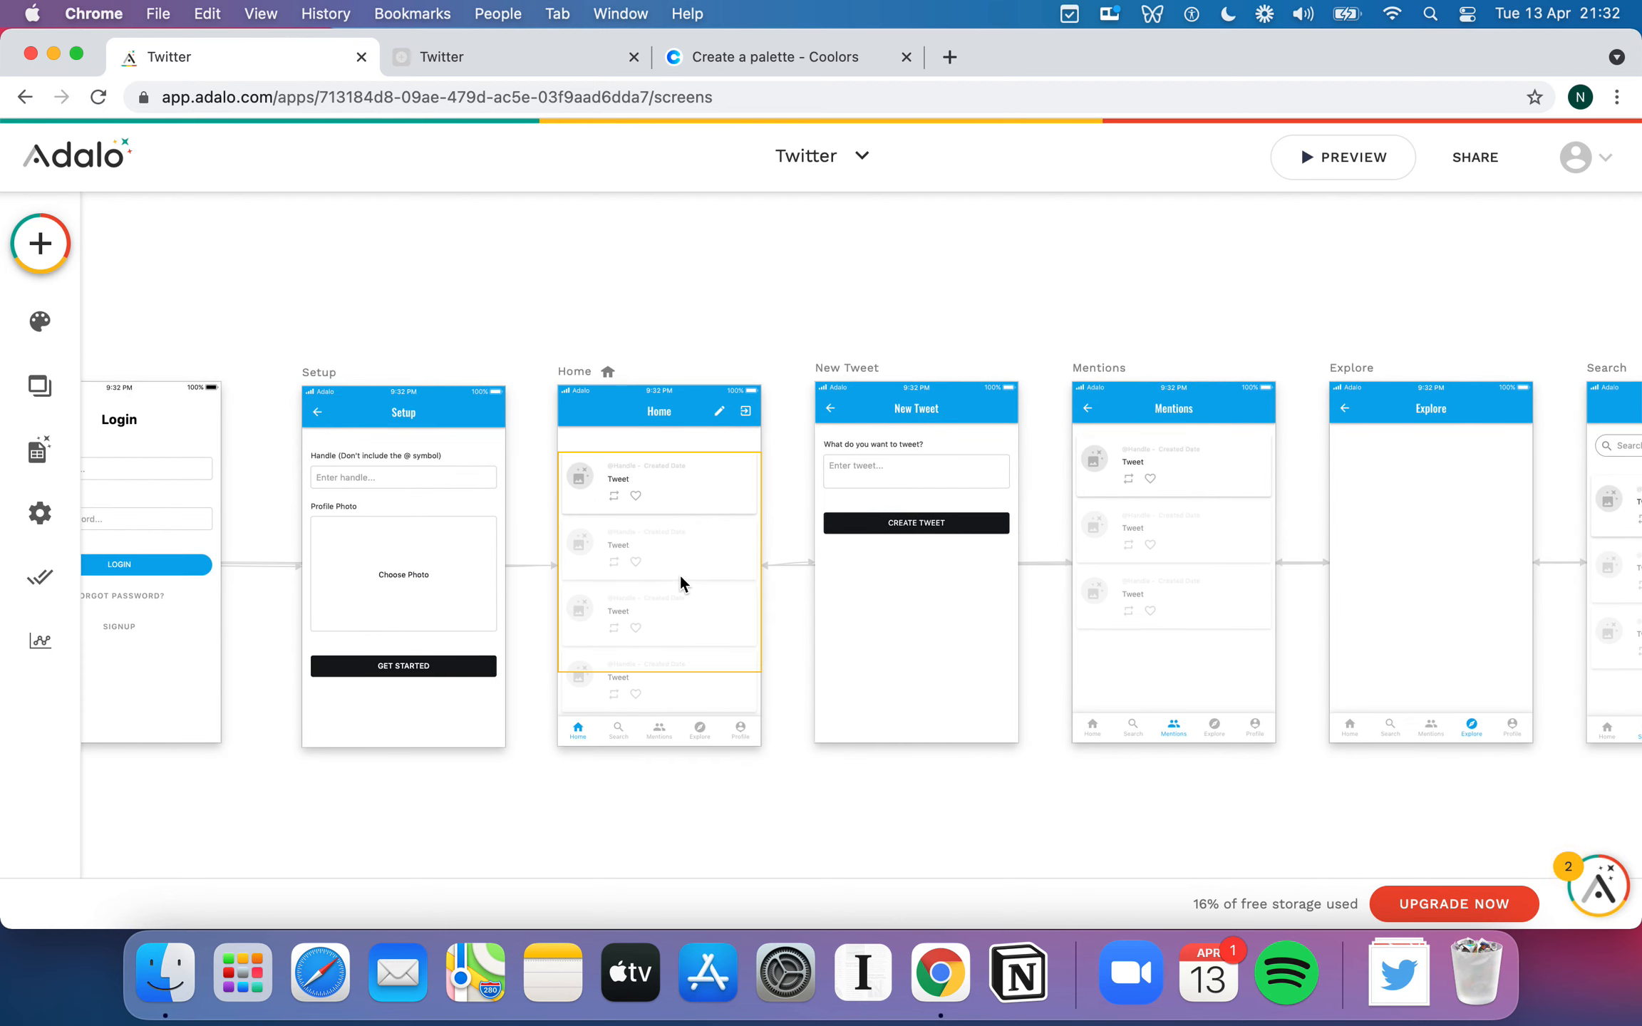
pyautogui.hscroll(1, 708, 534)
pyautogui.hscroll(2, 707, 529)
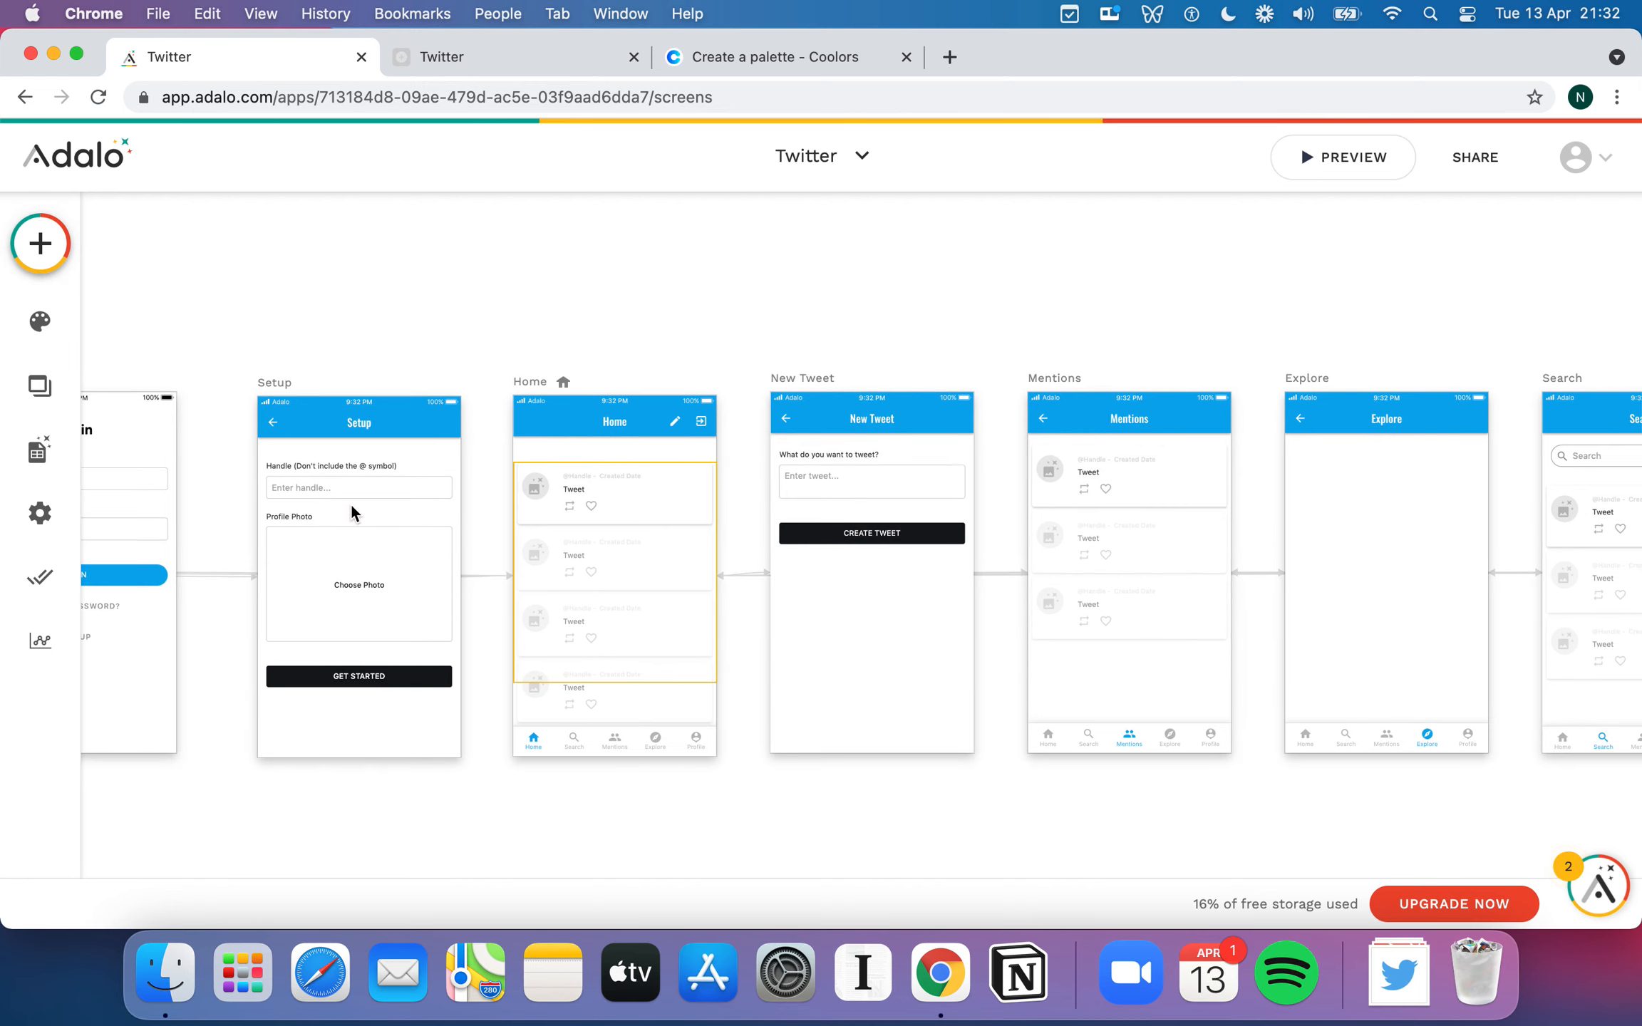
pyautogui.click(635, 551)
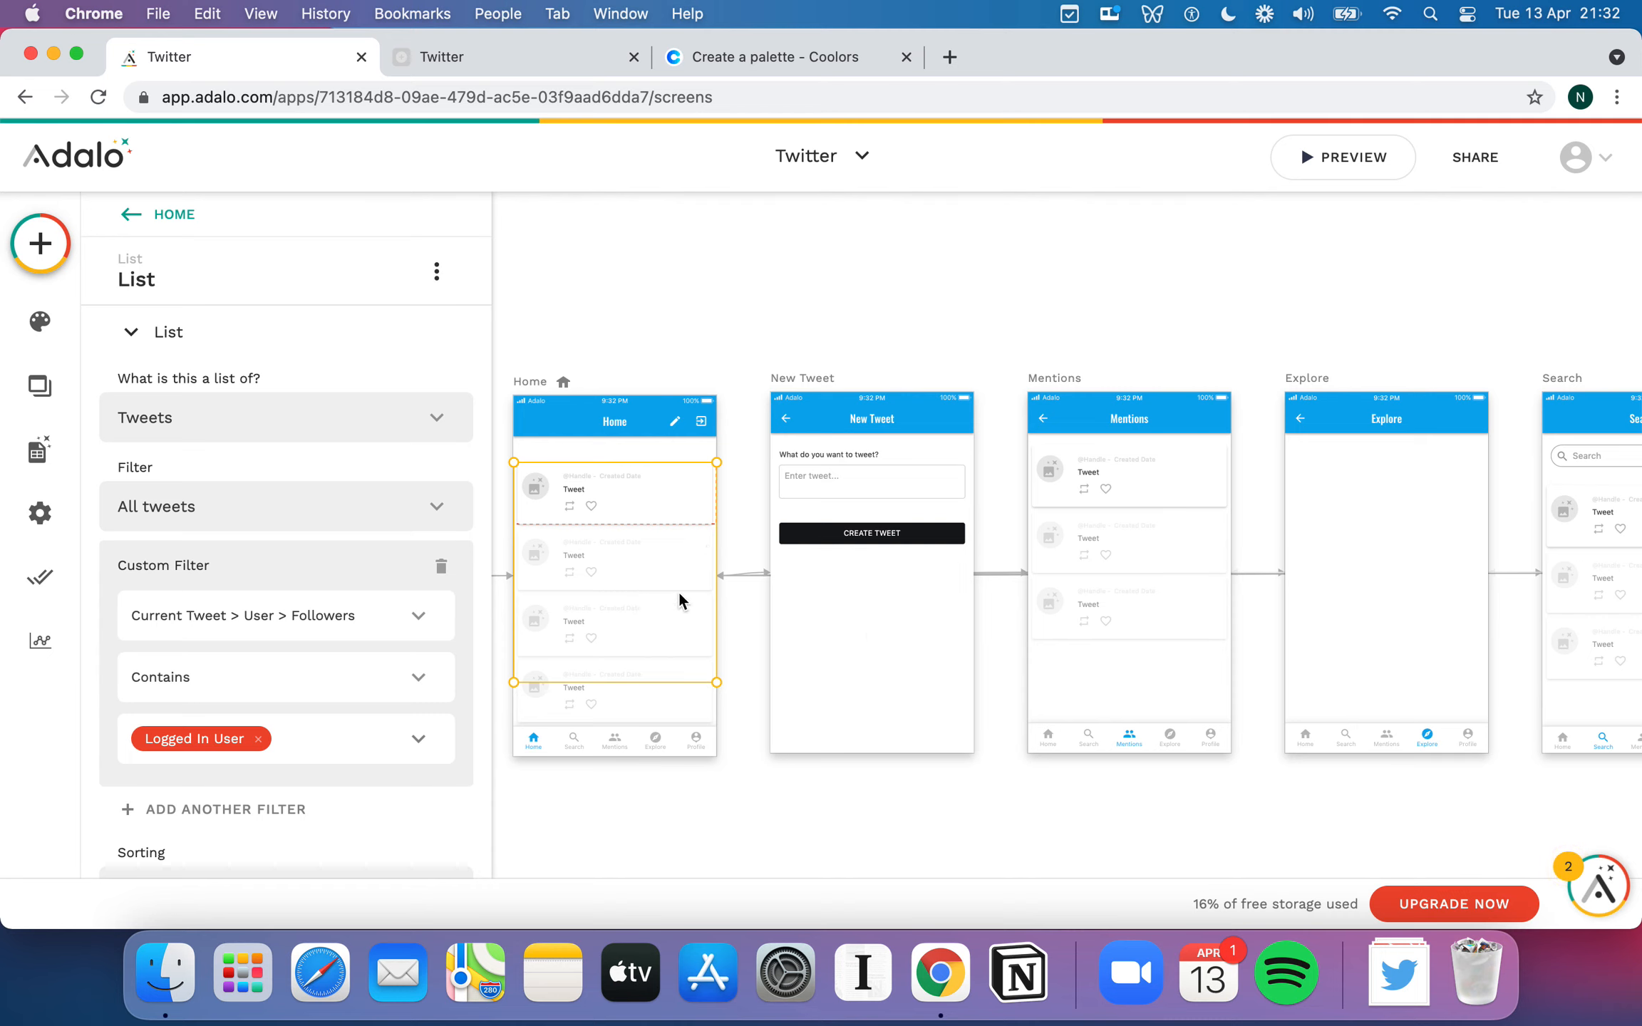
pyautogui.hscroll(5, 867, 632)
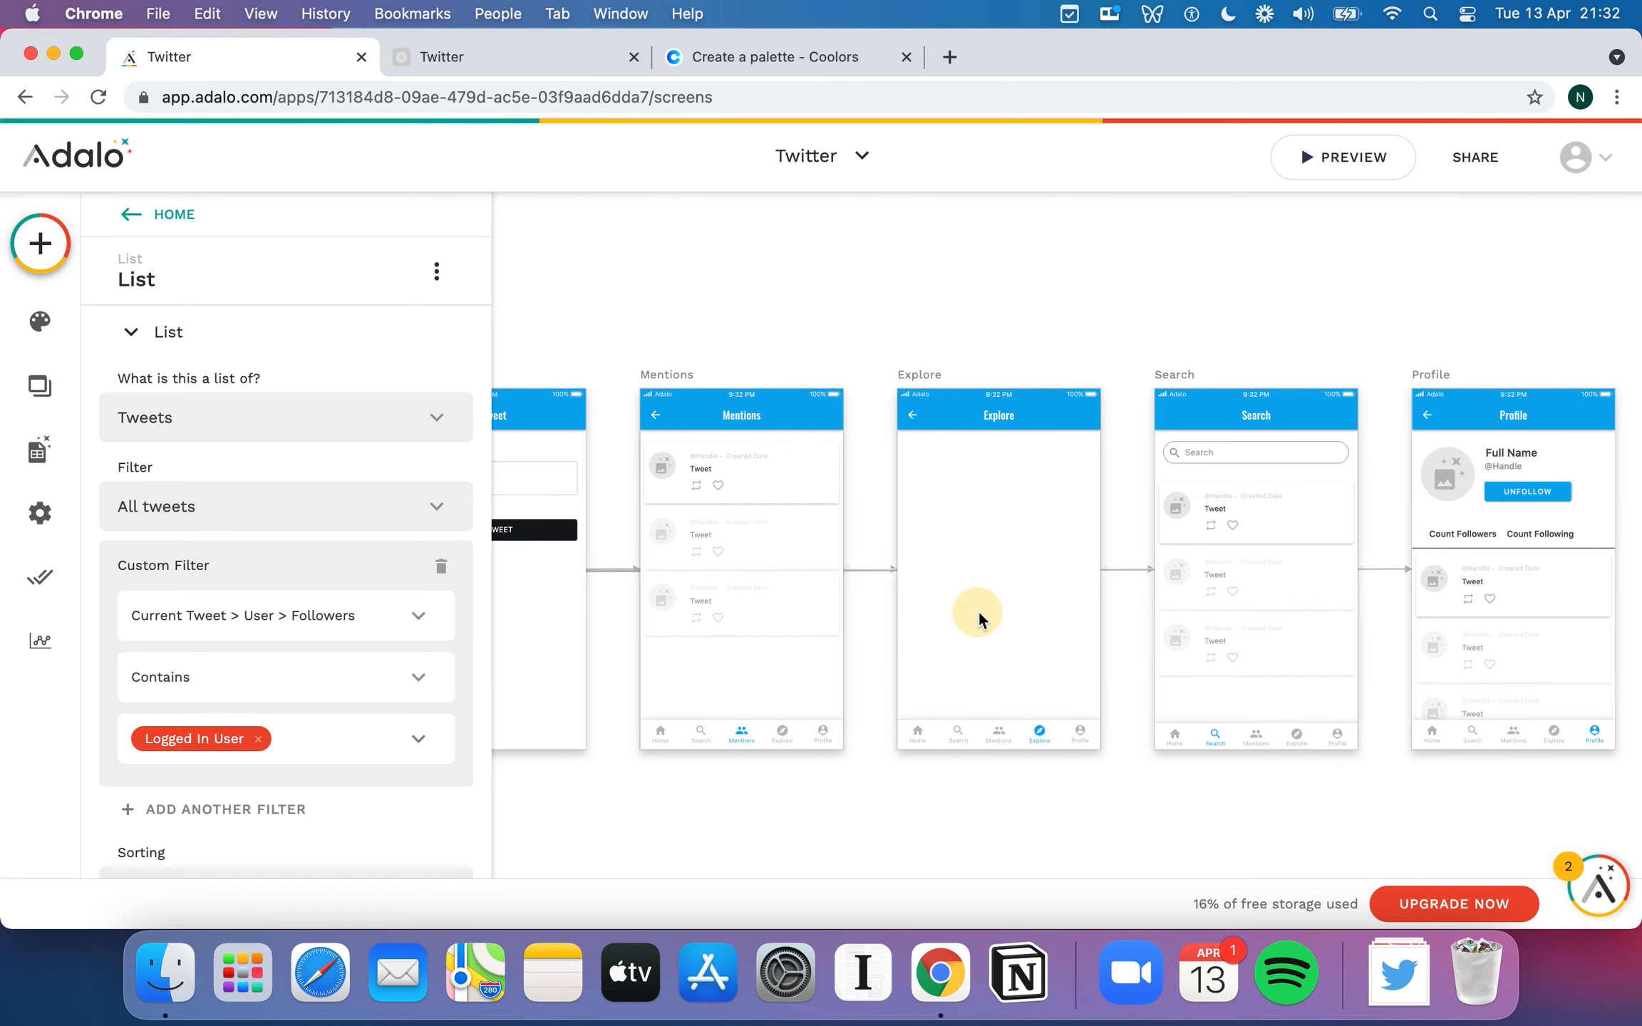
pyautogui.click(979, 612)
# - Add an Avatar List below the Explore screen's app bar and shift it down slightly to leave room for a heading
pyautogui.hscroll(2, 979, 613)
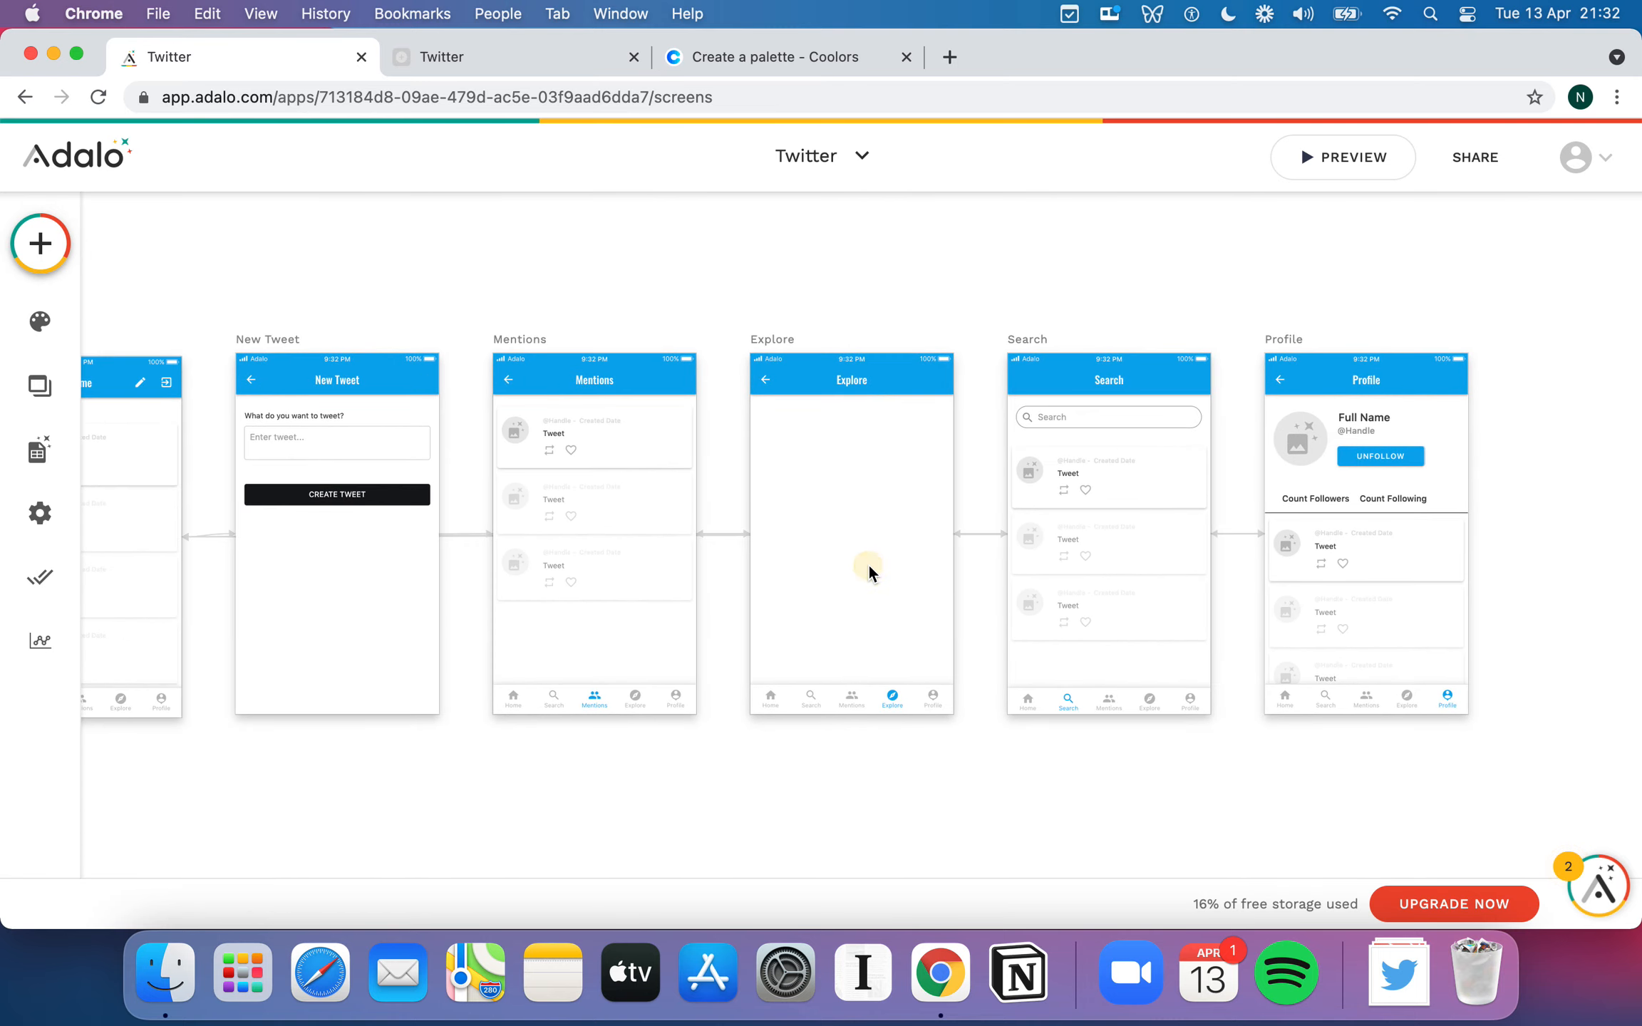
pyautogui.scroll(1, 869, 566)
pyautogui.hscroll(1, 869, 566)
pyautogui.click(48, 254)
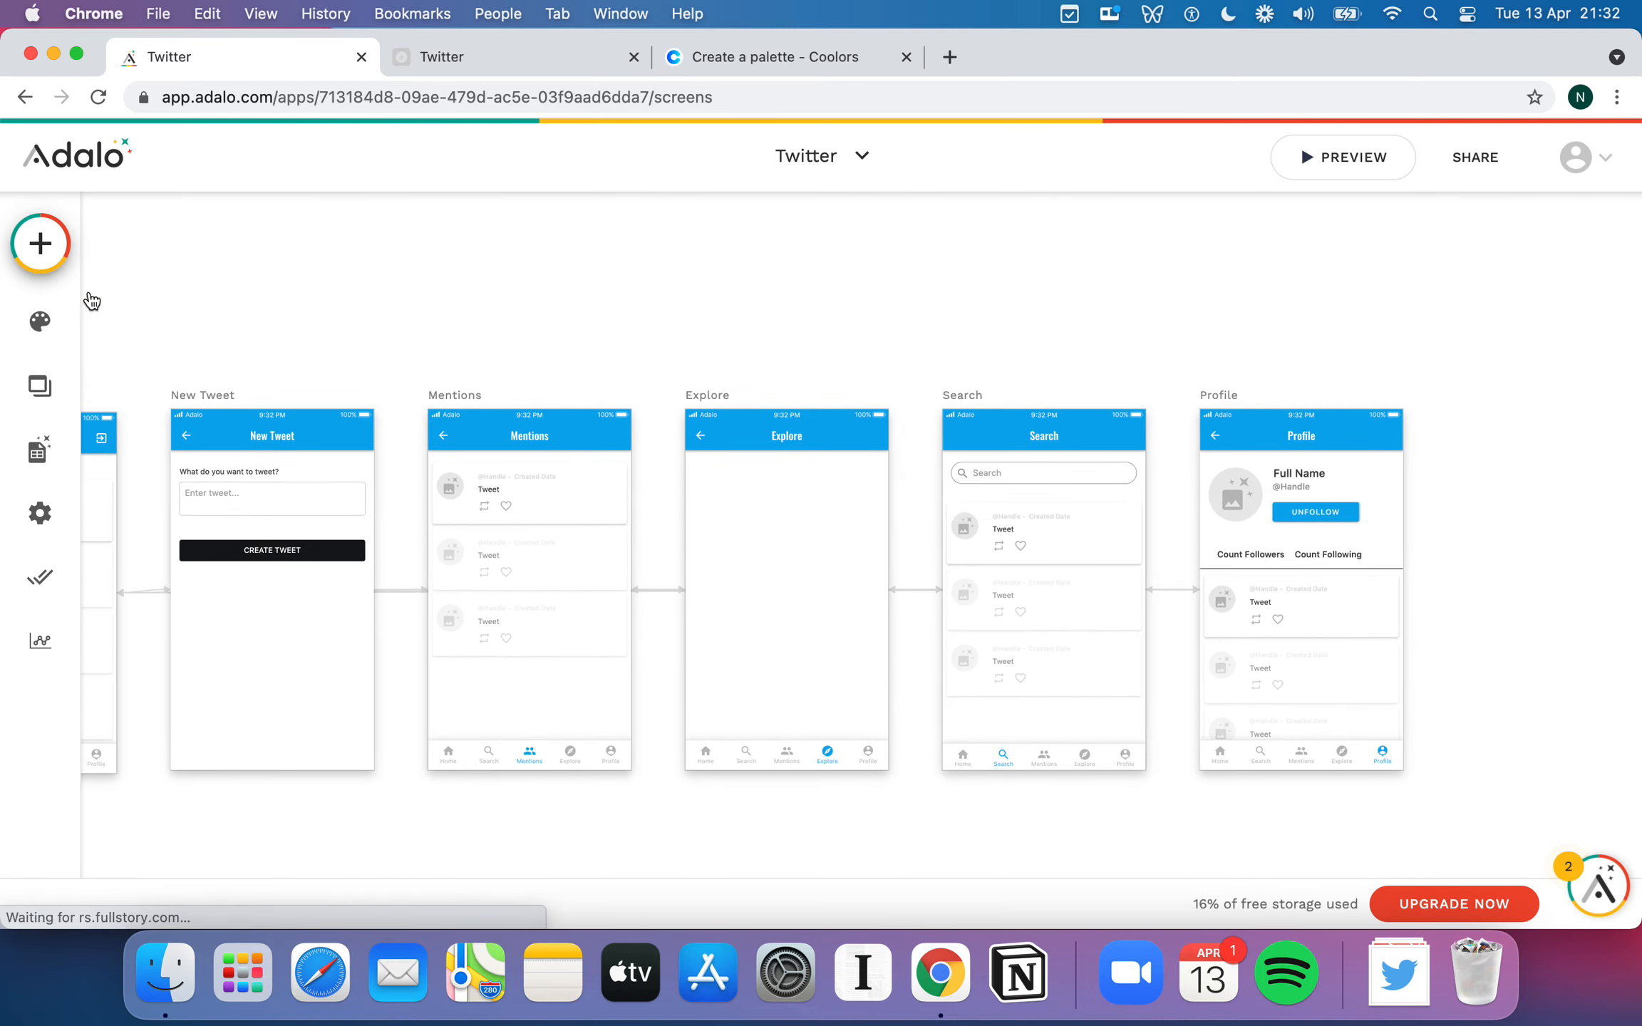
pyautogui.scroll(-6, 342, 541)
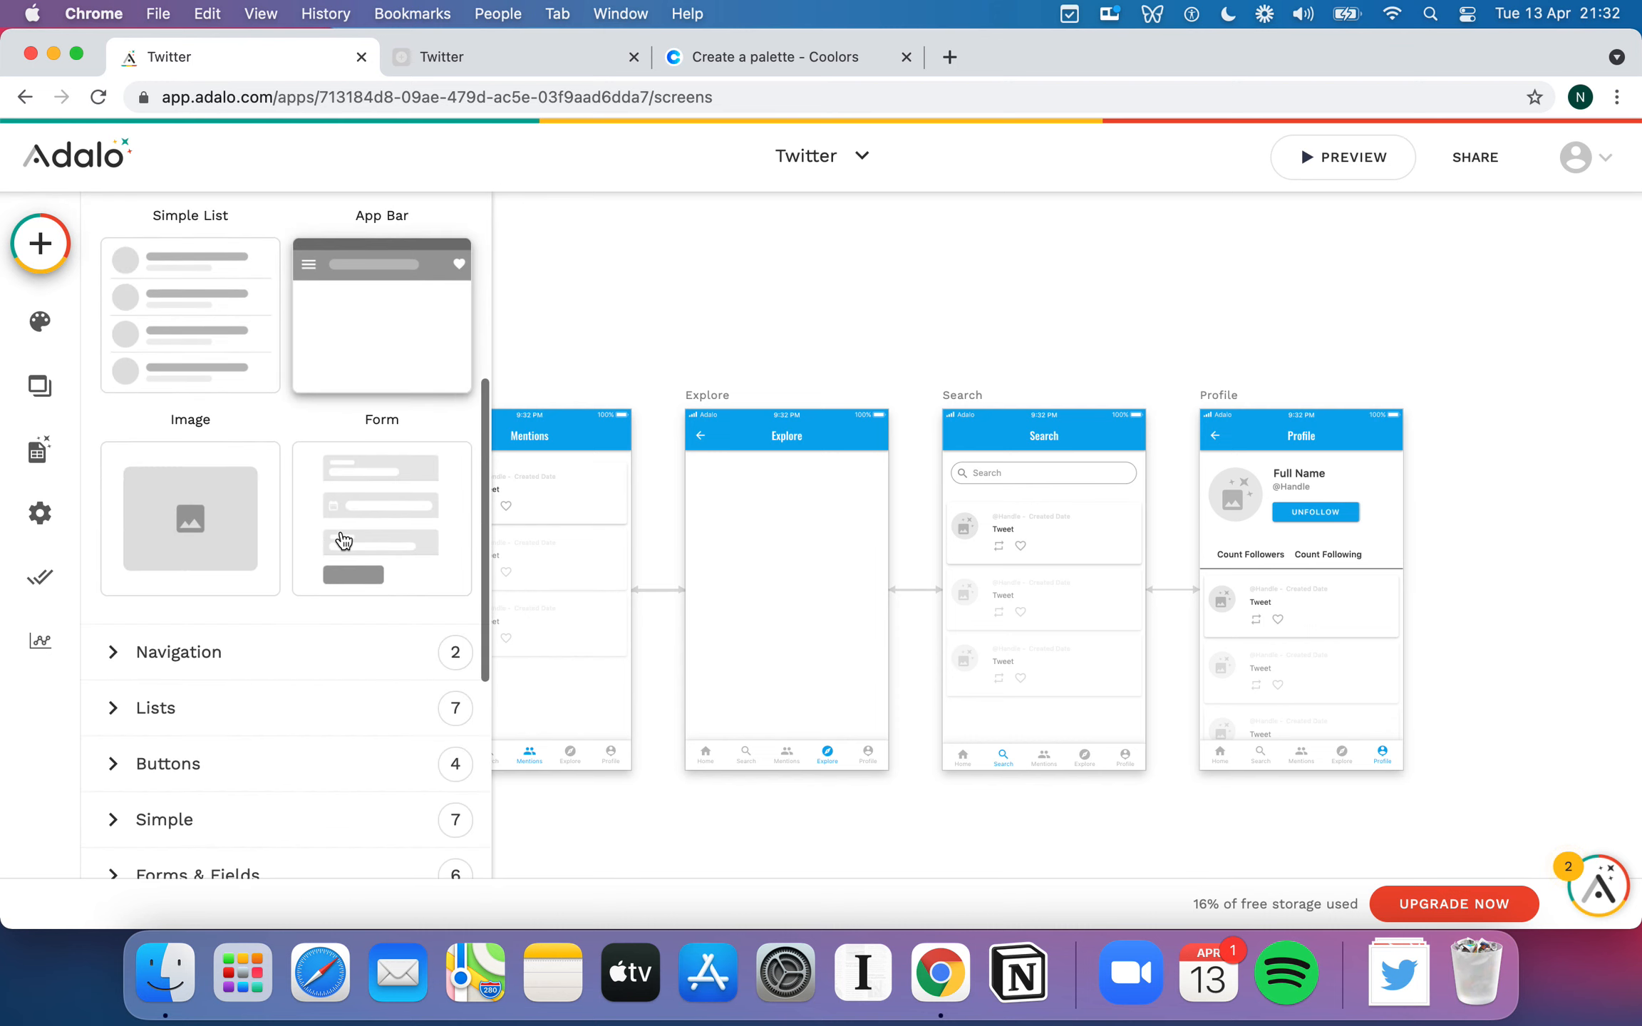
pyautogui.scroll(-2, 344, 542)
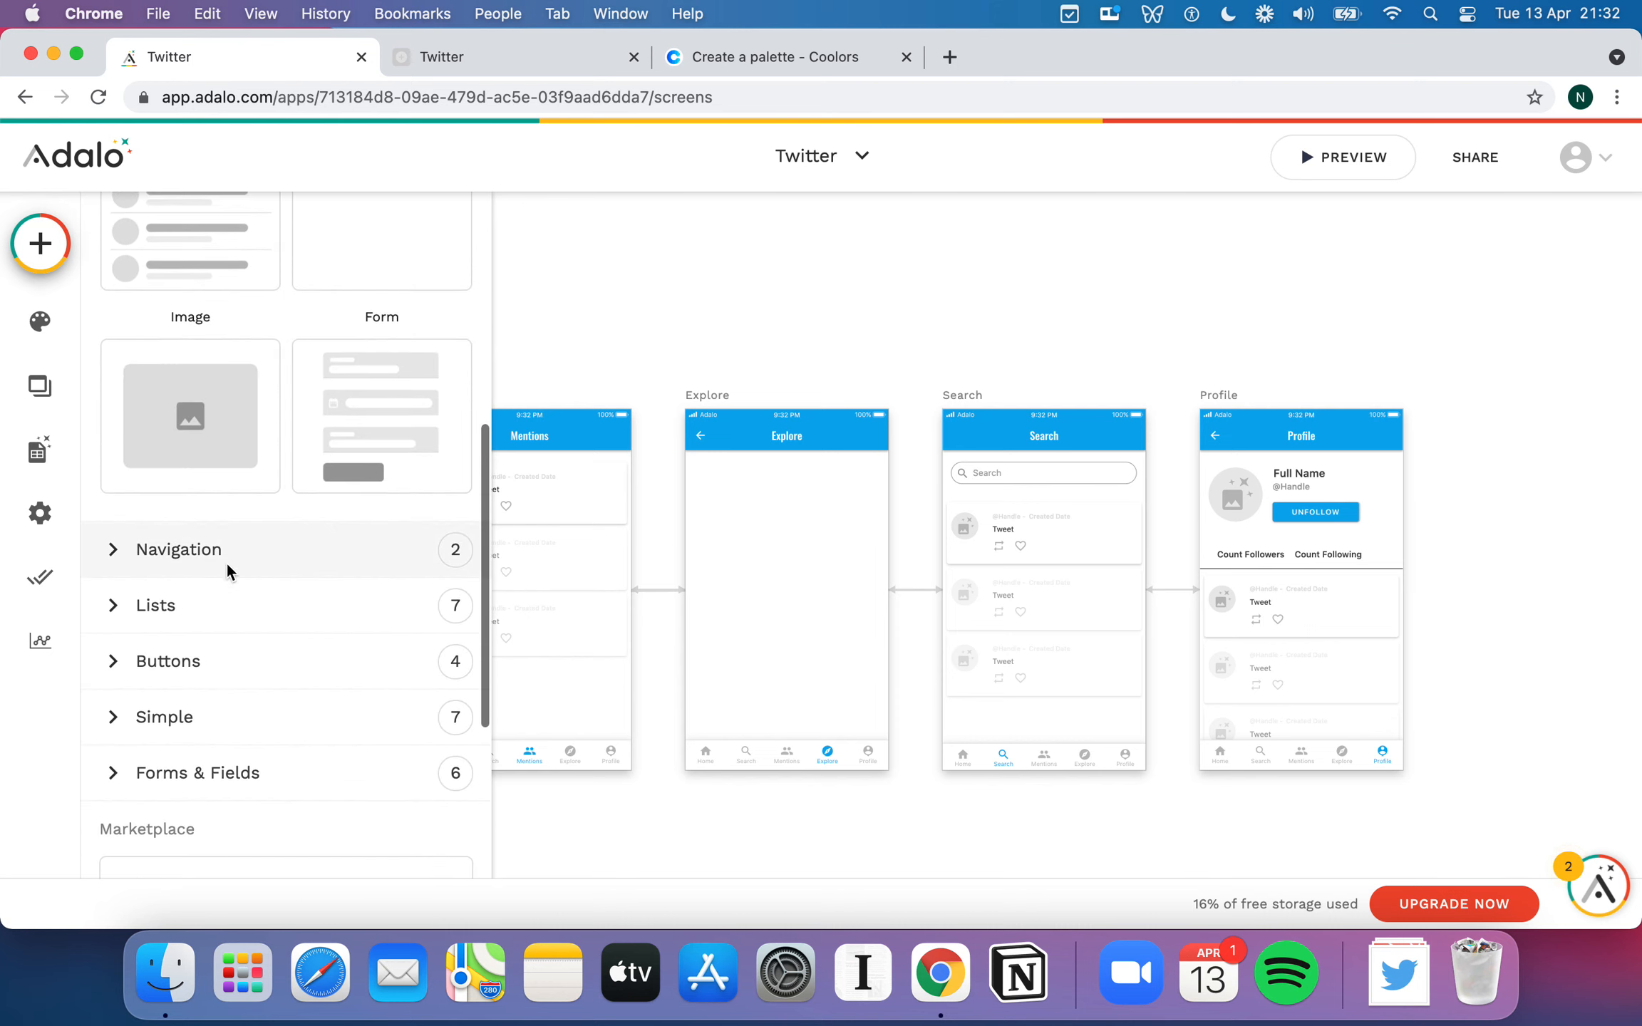
pyautogui.click(119, 606)
pyautogui.scroll(-5, 268, 605)
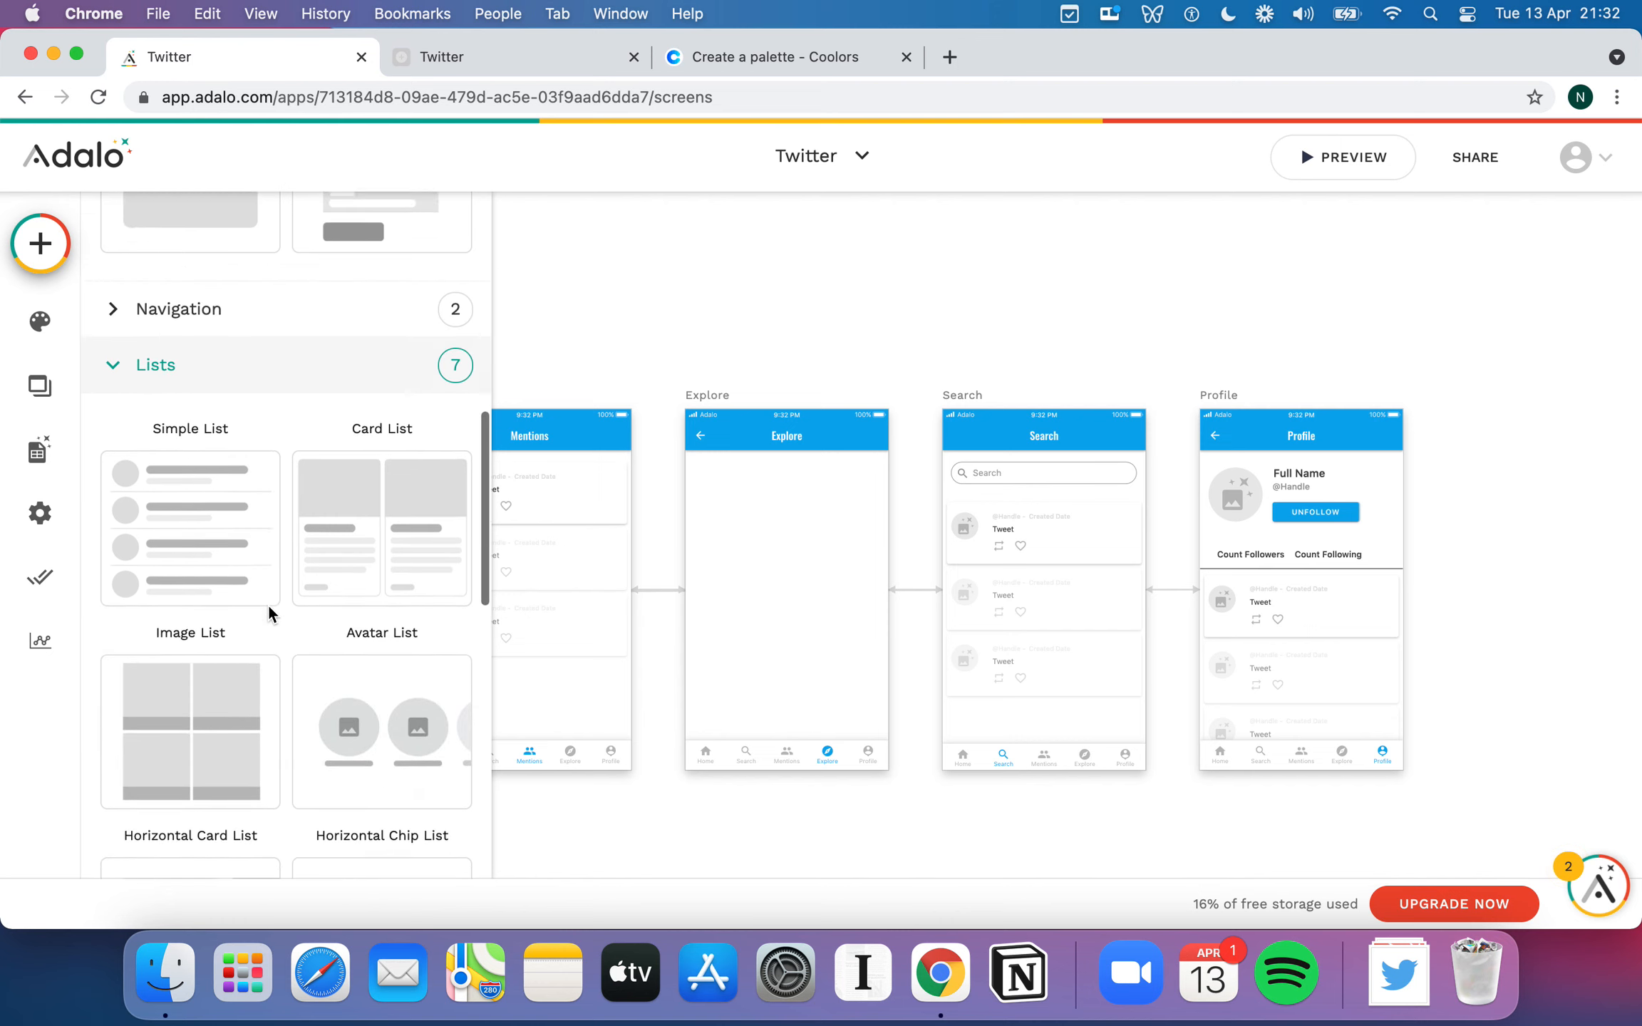
pyautogui.moveTo(376, 622); pyautogui.dragTo(791, 478)
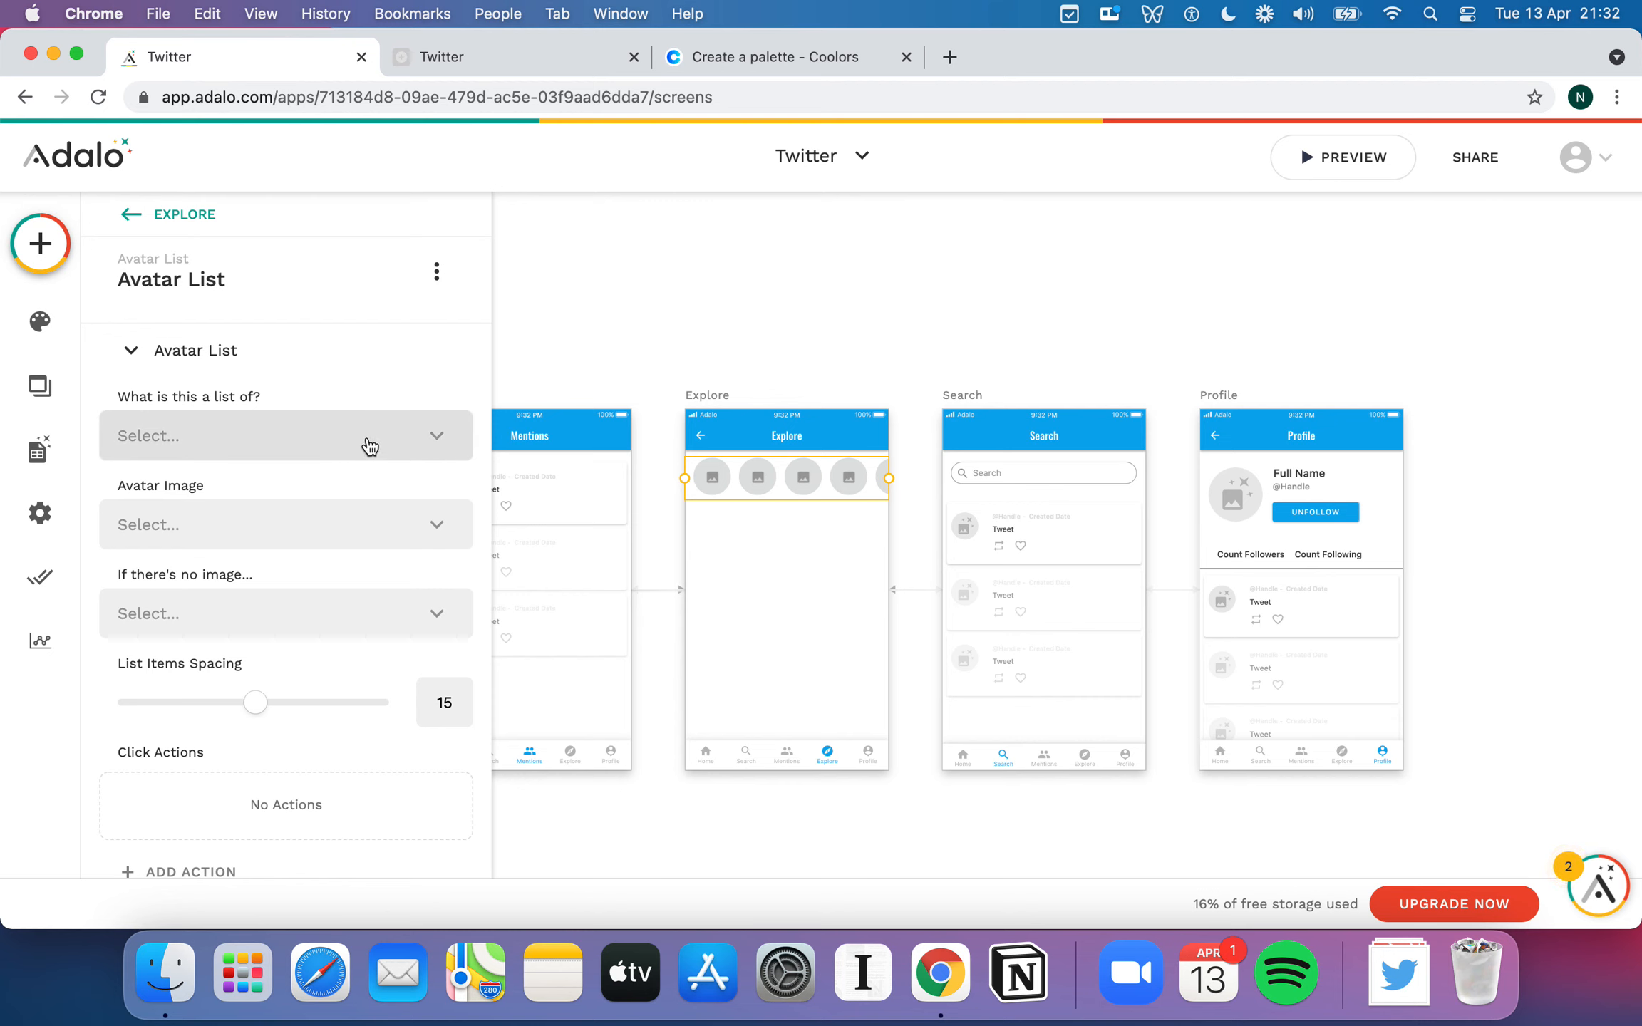
pyautogui.moveTo(760, 490); pyautogui.dragTo(759, 506)
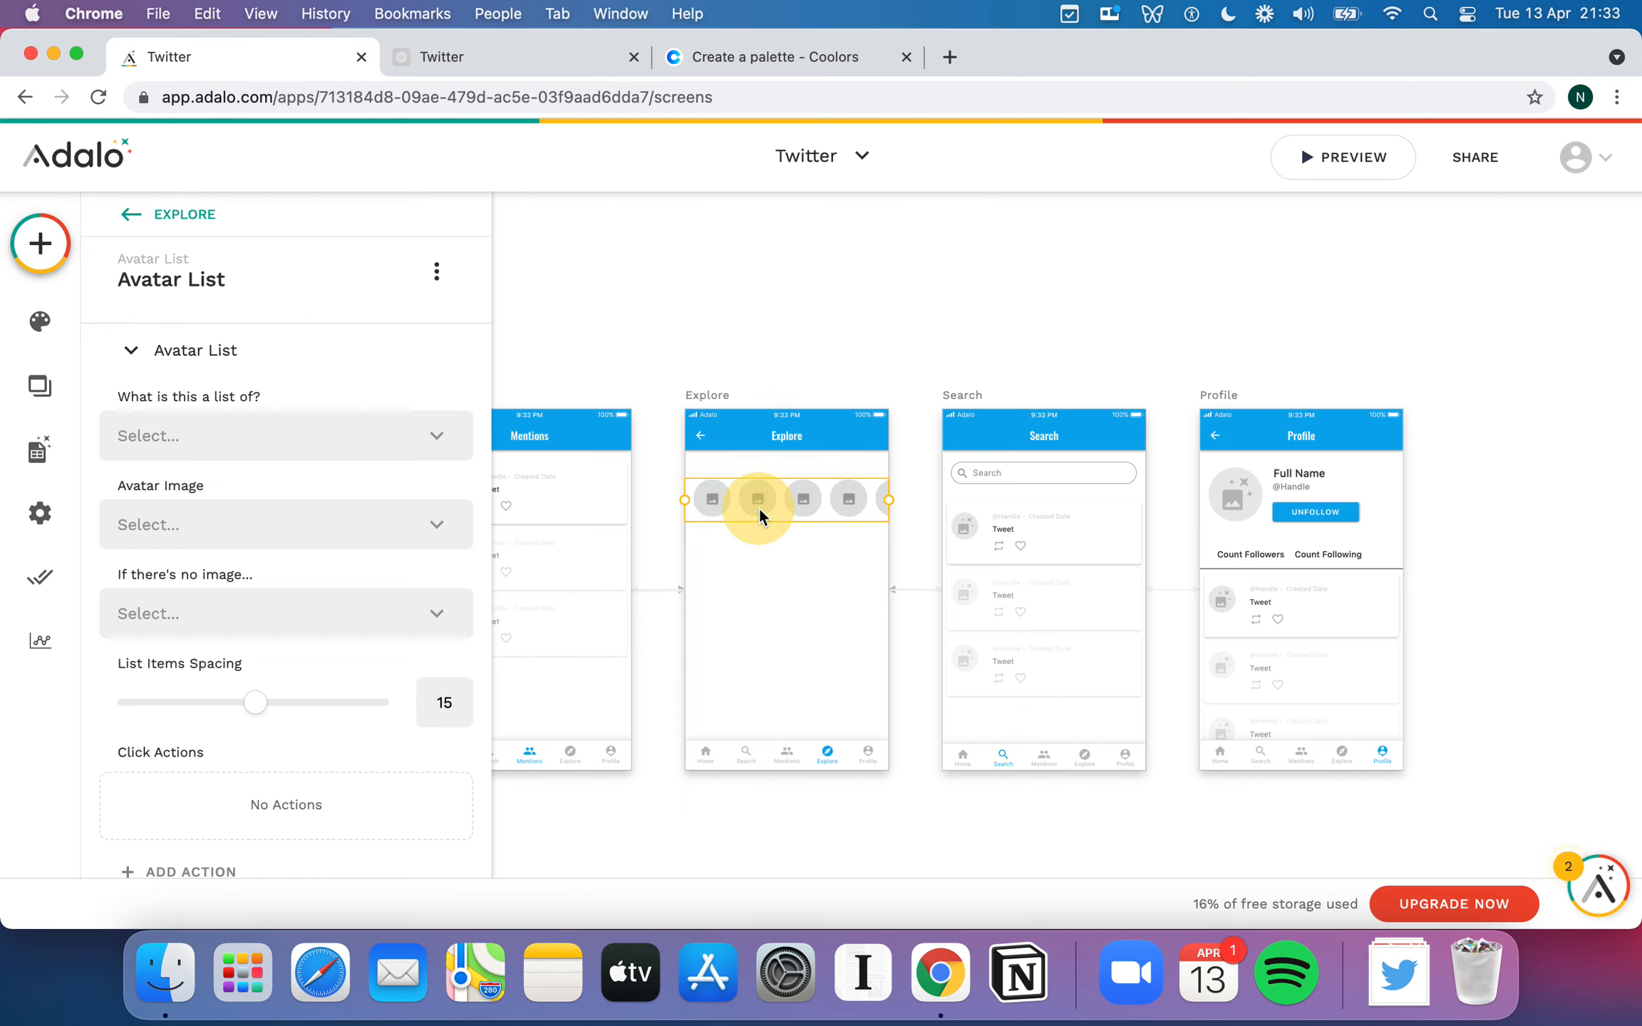
# - Add a text heading reading "Who to Follow" above the avatar list on the Explore screen
pyautogui.click(40, 243)
pyautogui.moveTo(219, 491); pyautogui.dragTo(723, 464)
pyautogui.tripleClick(279, 391)
pyautogui.write('Who to Follow')
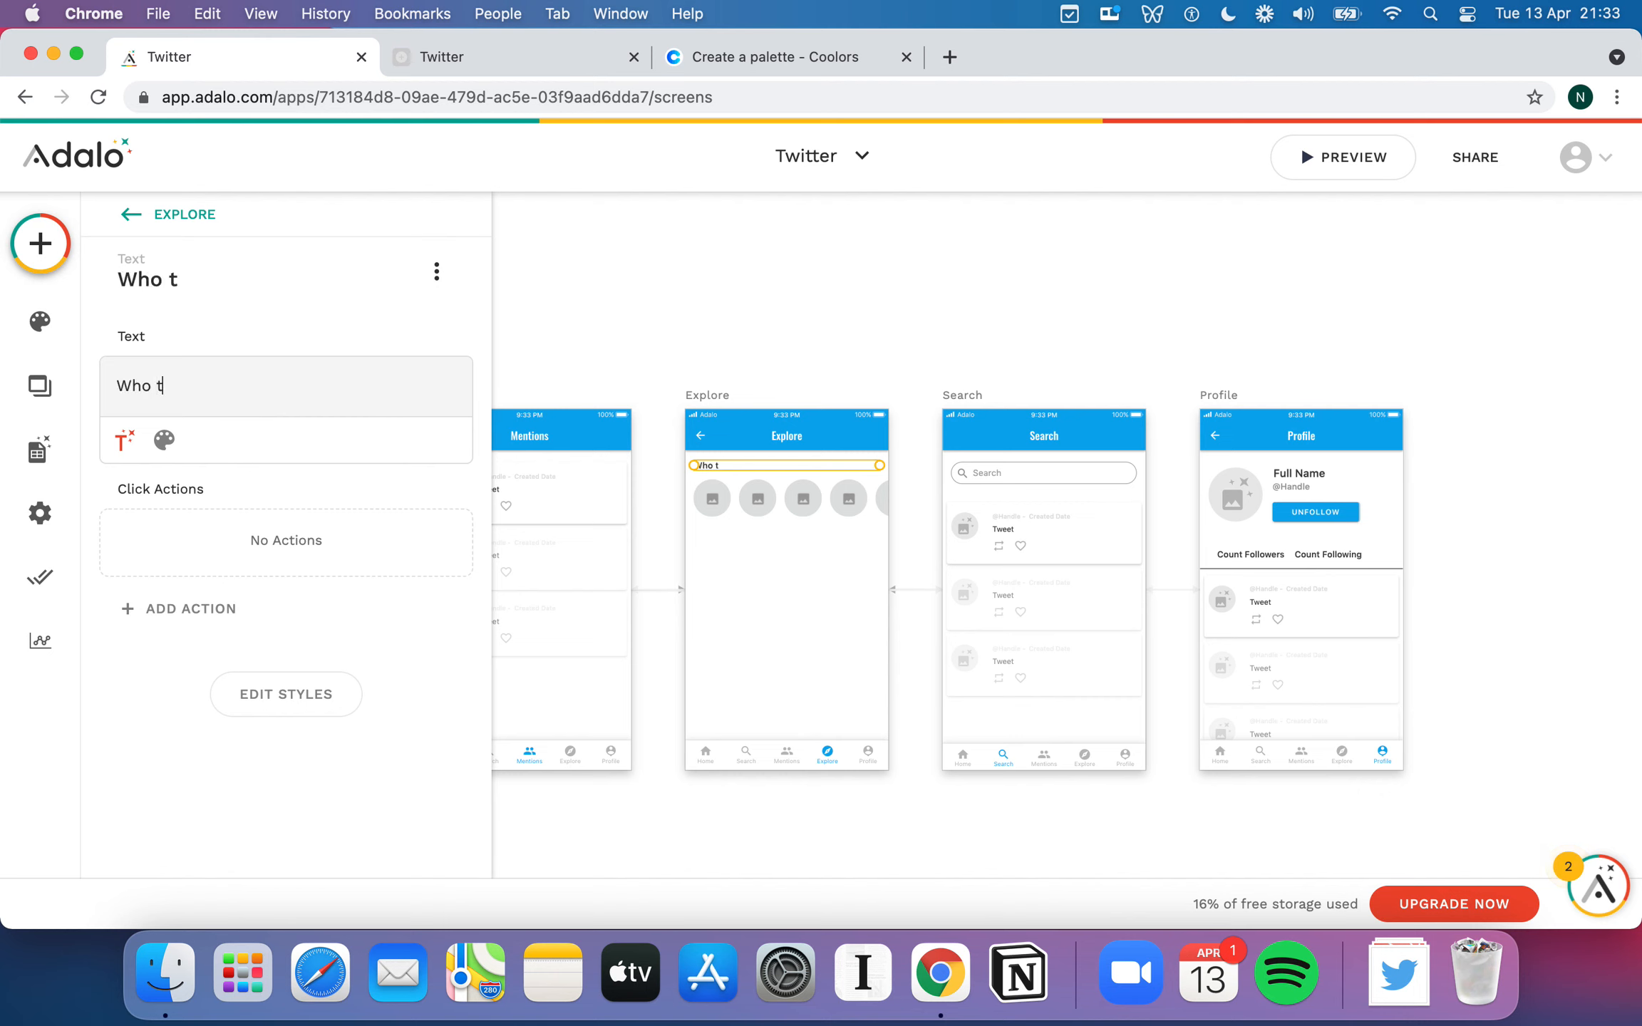
pyautogui.click(826, 581)
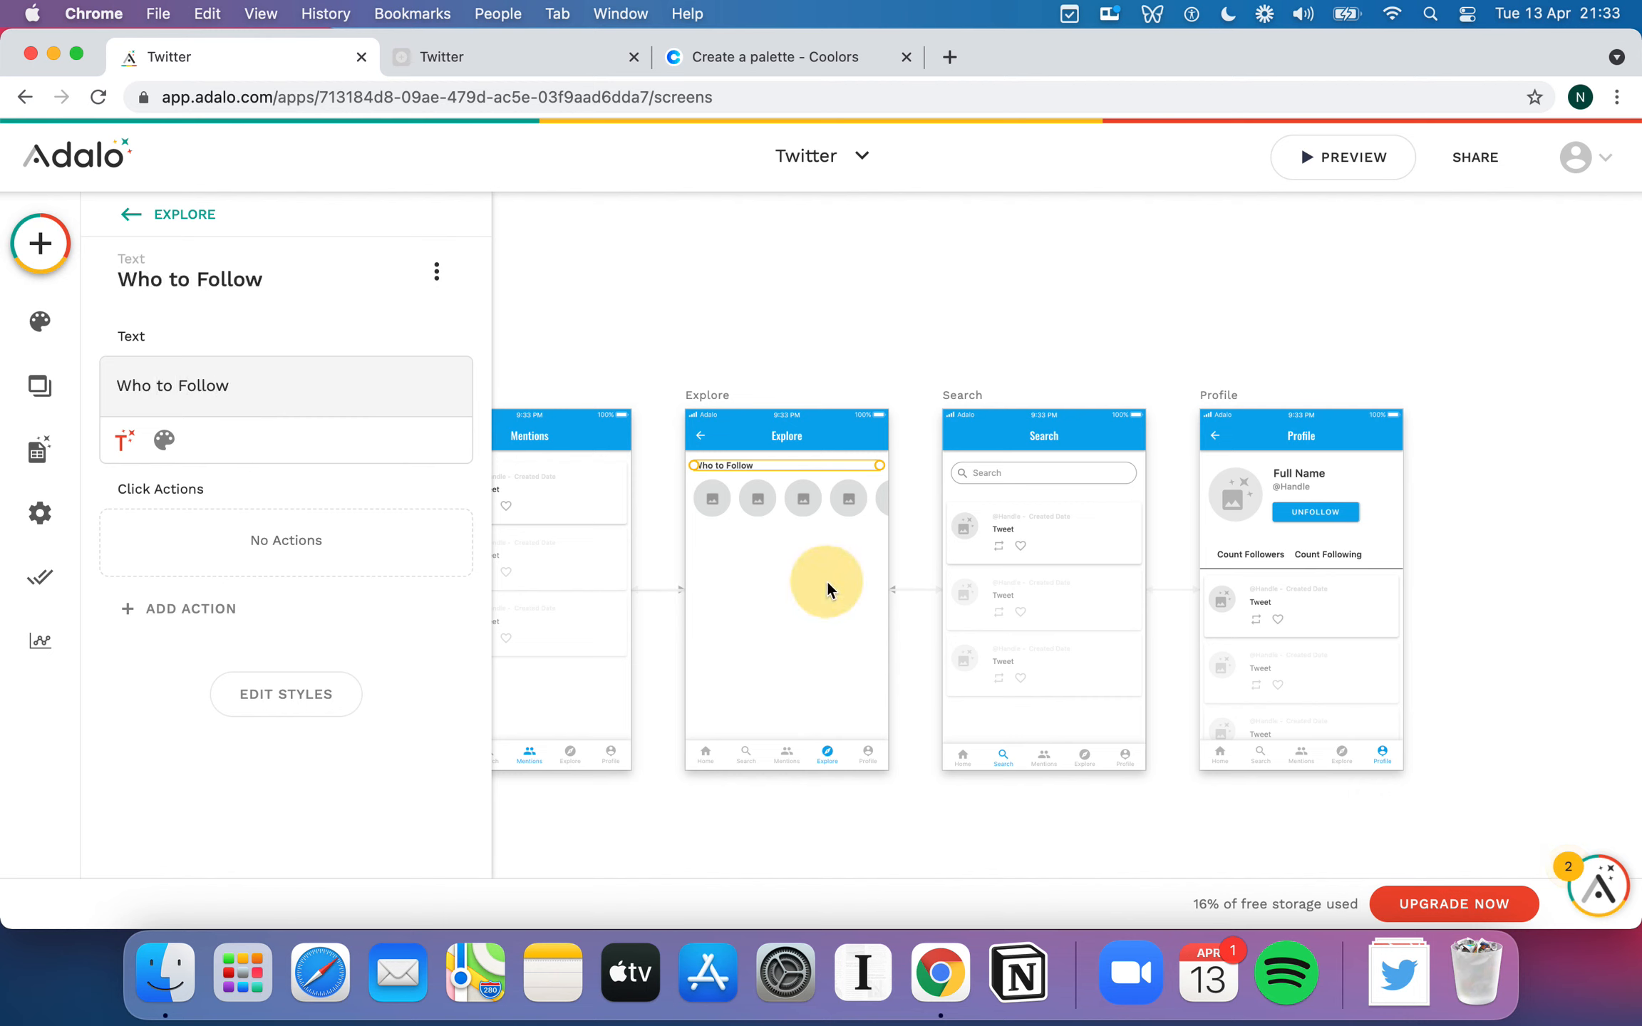
# - Make the Explore screen's avatar list a list of Users
pyautogui.click(733, 499)
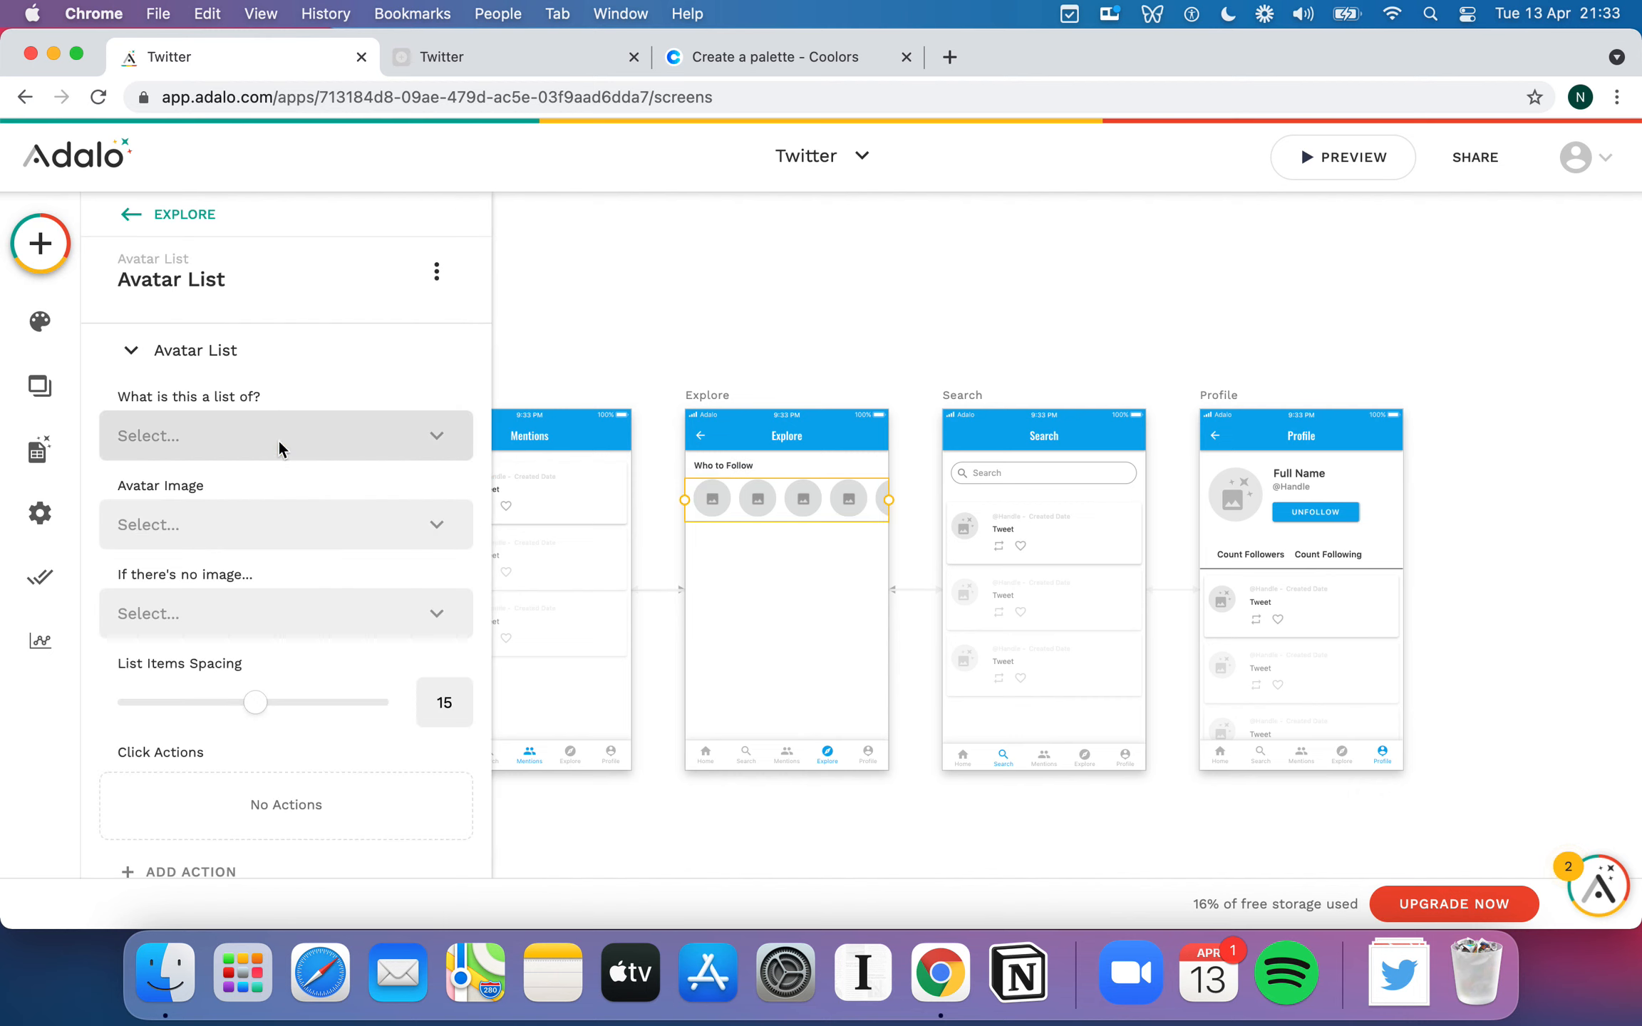
pyautogui.click(278, 439)
pyautogui.click(261, 540)
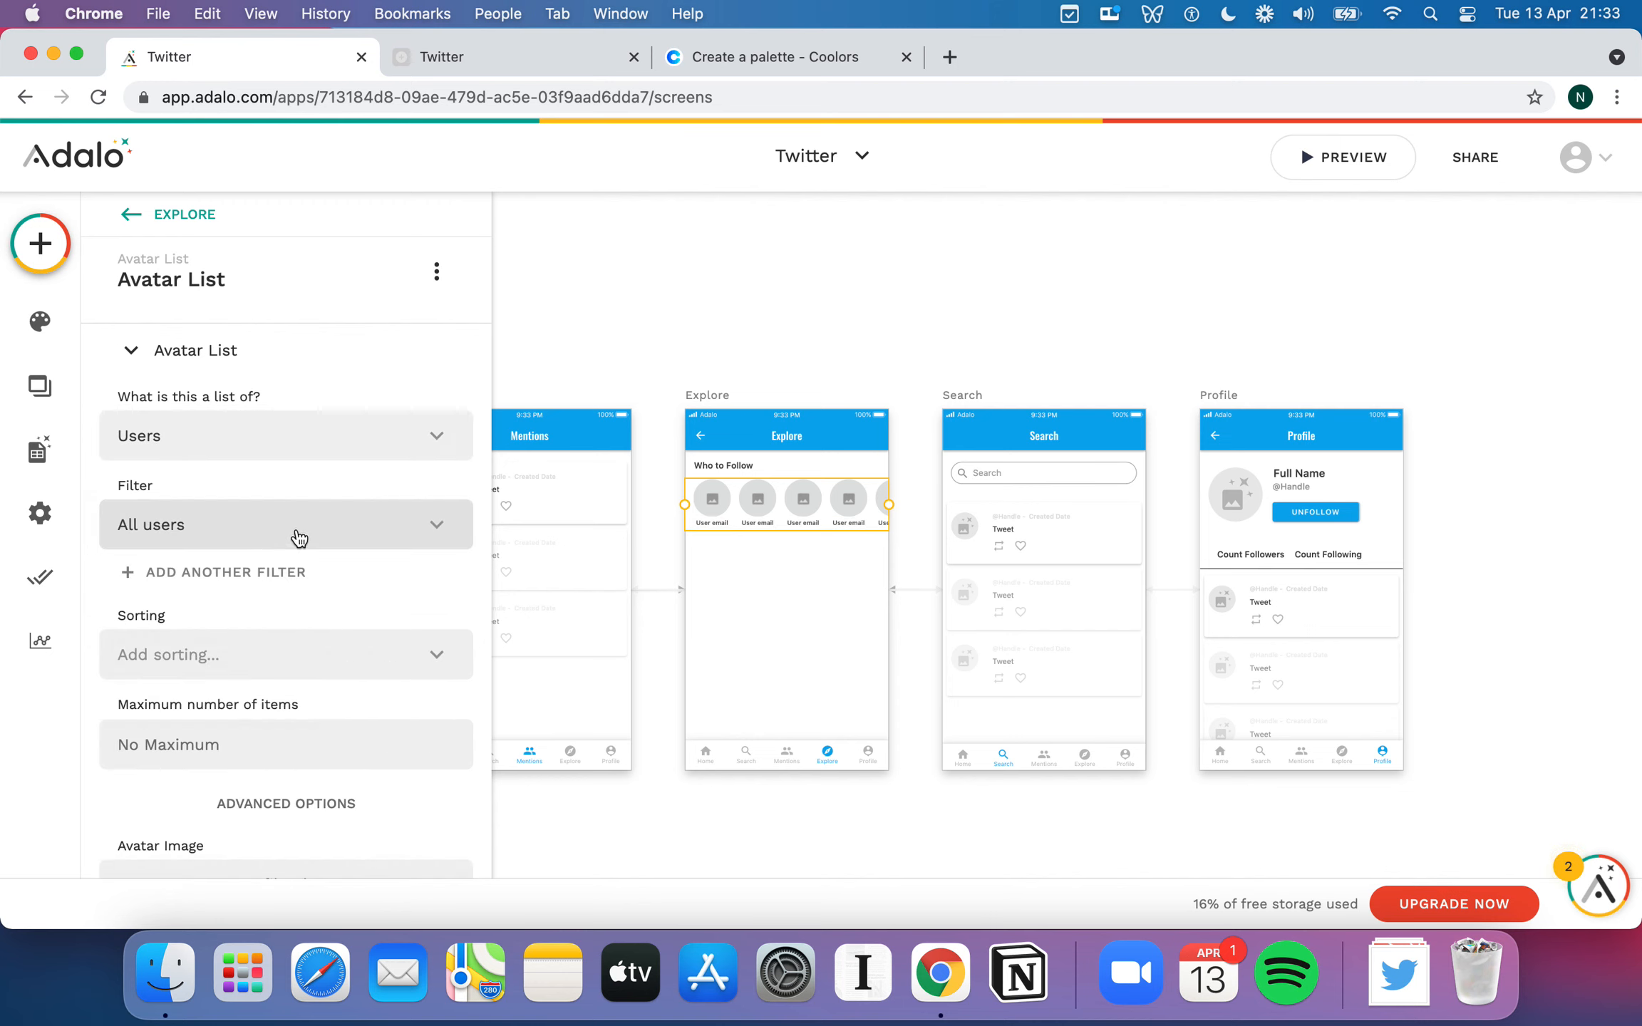
# - Try the Logged In User > Followers > Following filter on the avatar list, and restore it to All users
pyautogui.click(241, 532)
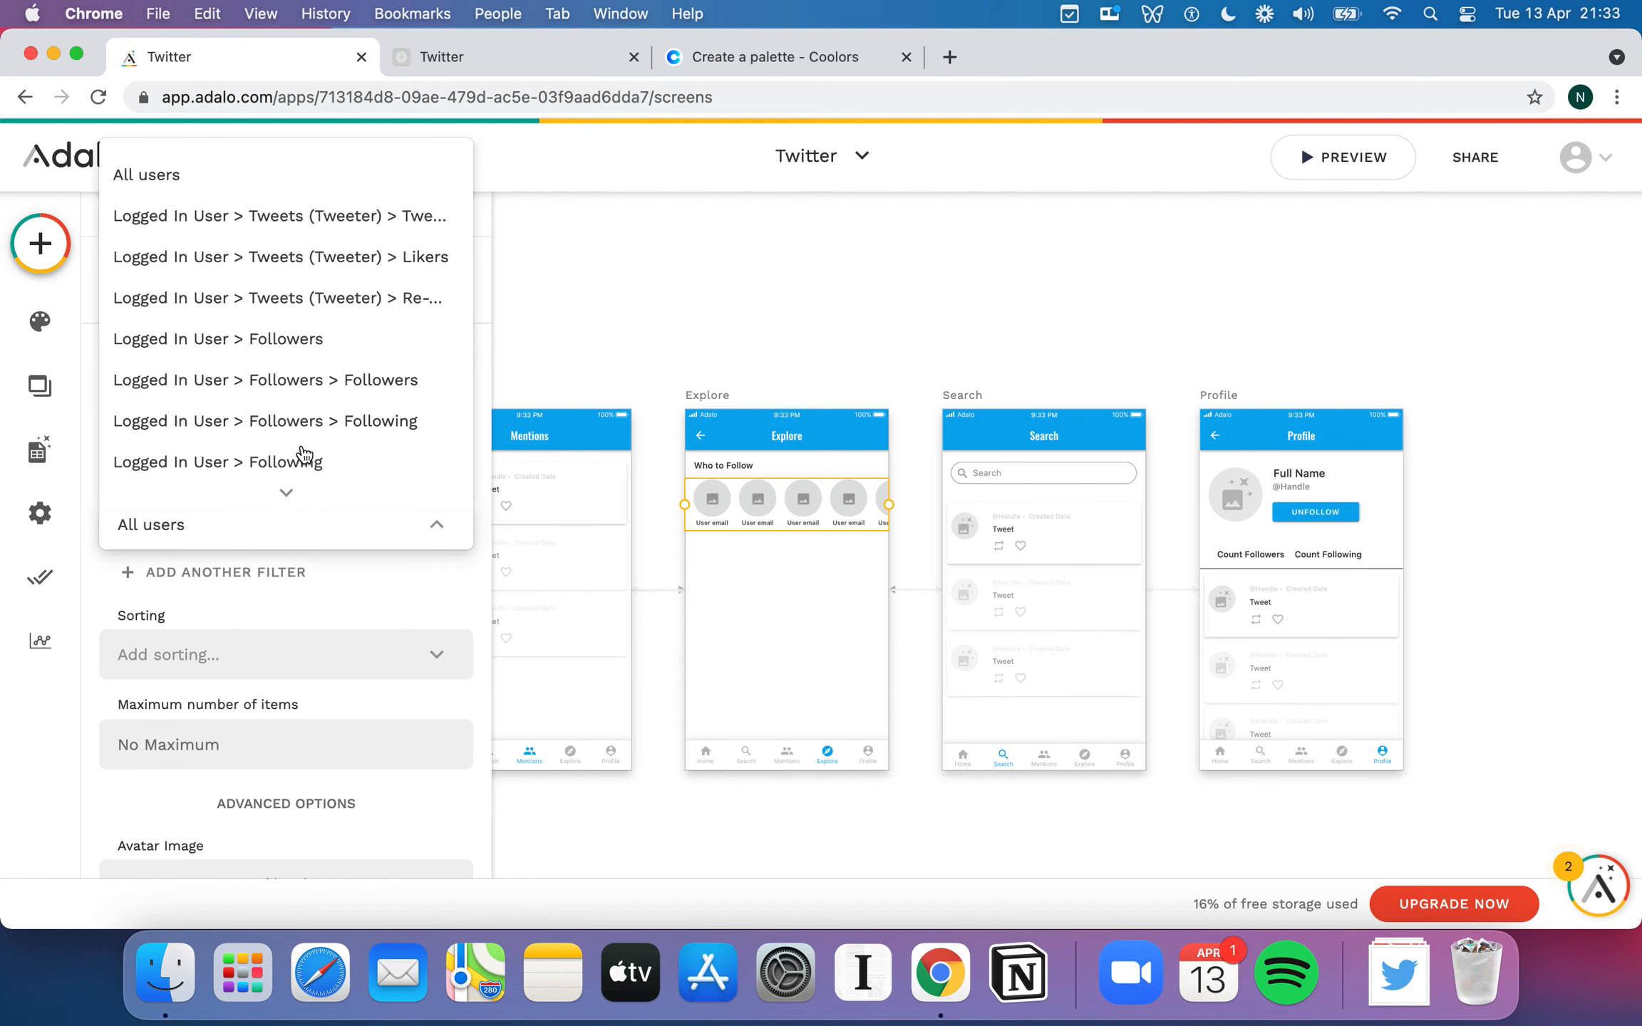
pyautogui.scroll(-1, 307, 442)
pyautogui.scroll(-6, 307, 442)
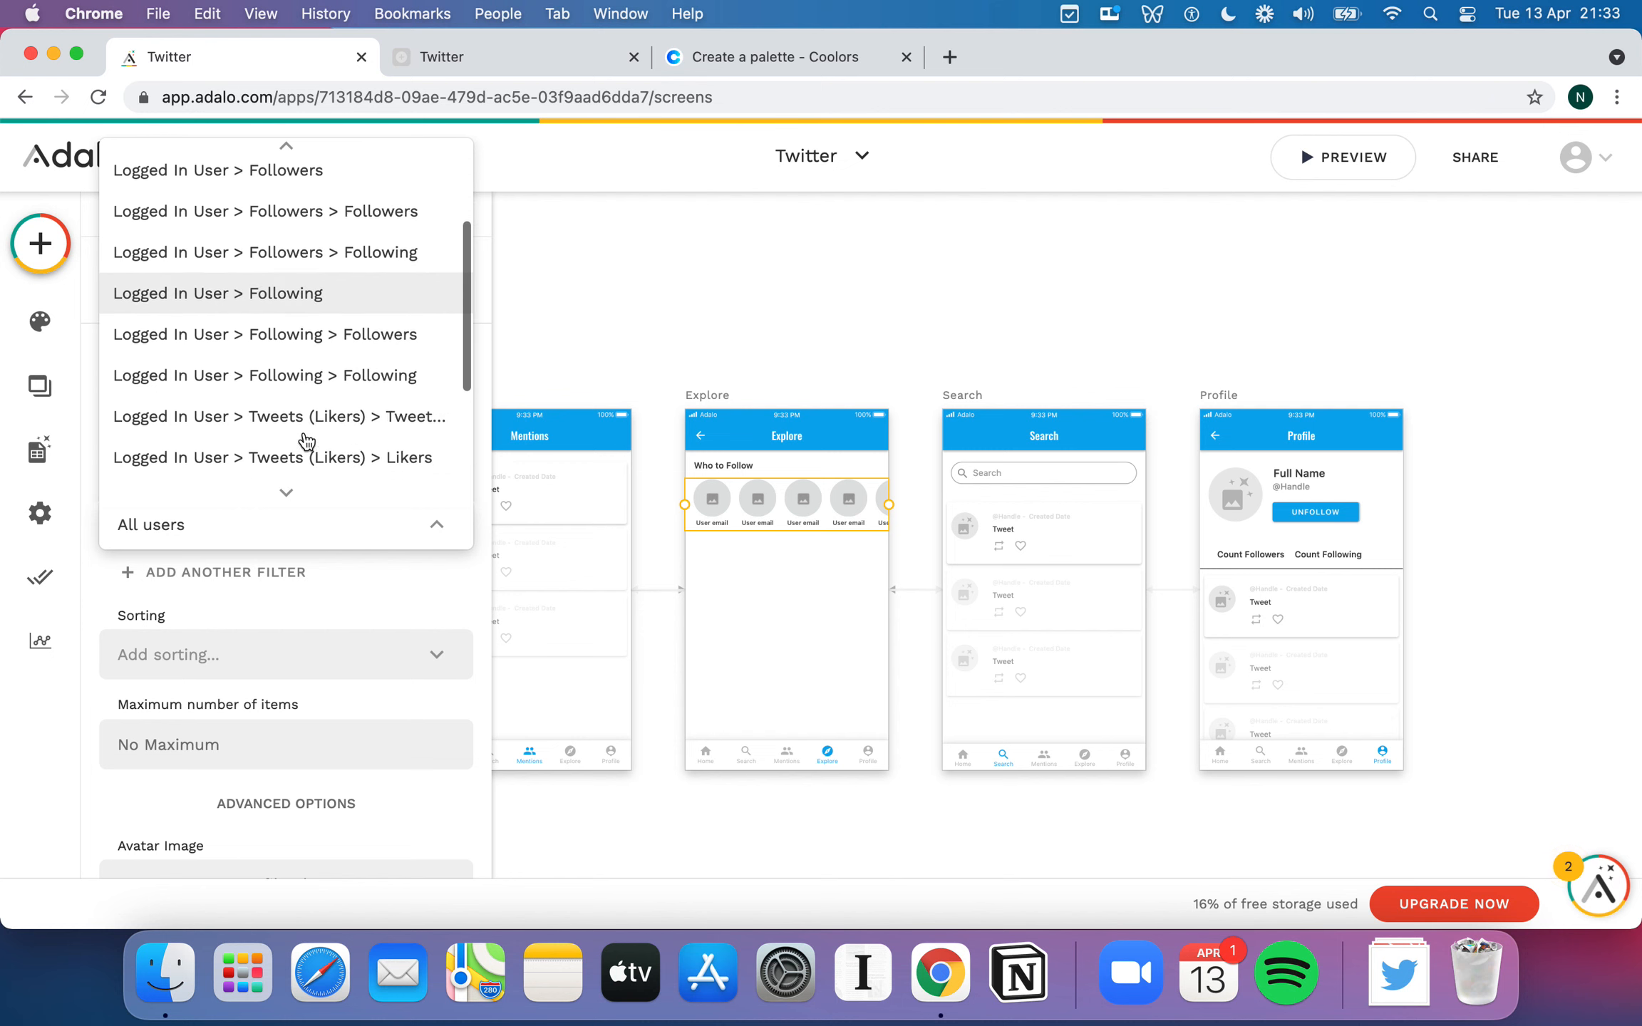
pyautogui.scroll(5, 342, 399)
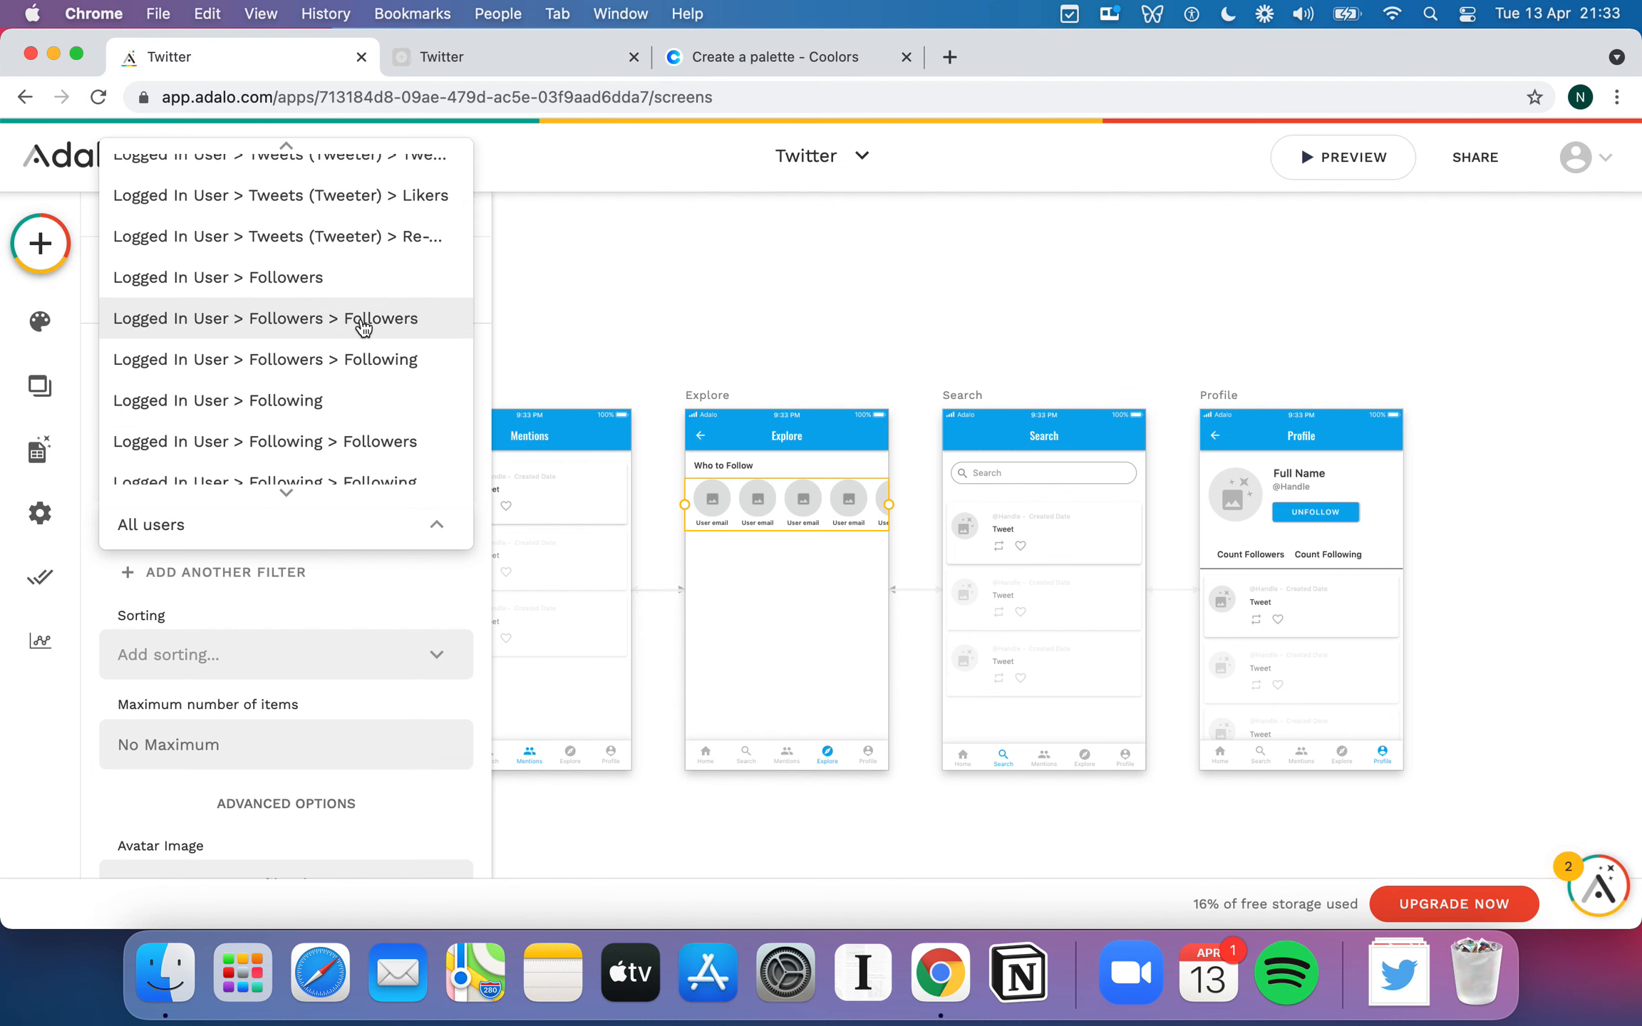
pyautogui.scroll(2, 357, 378)
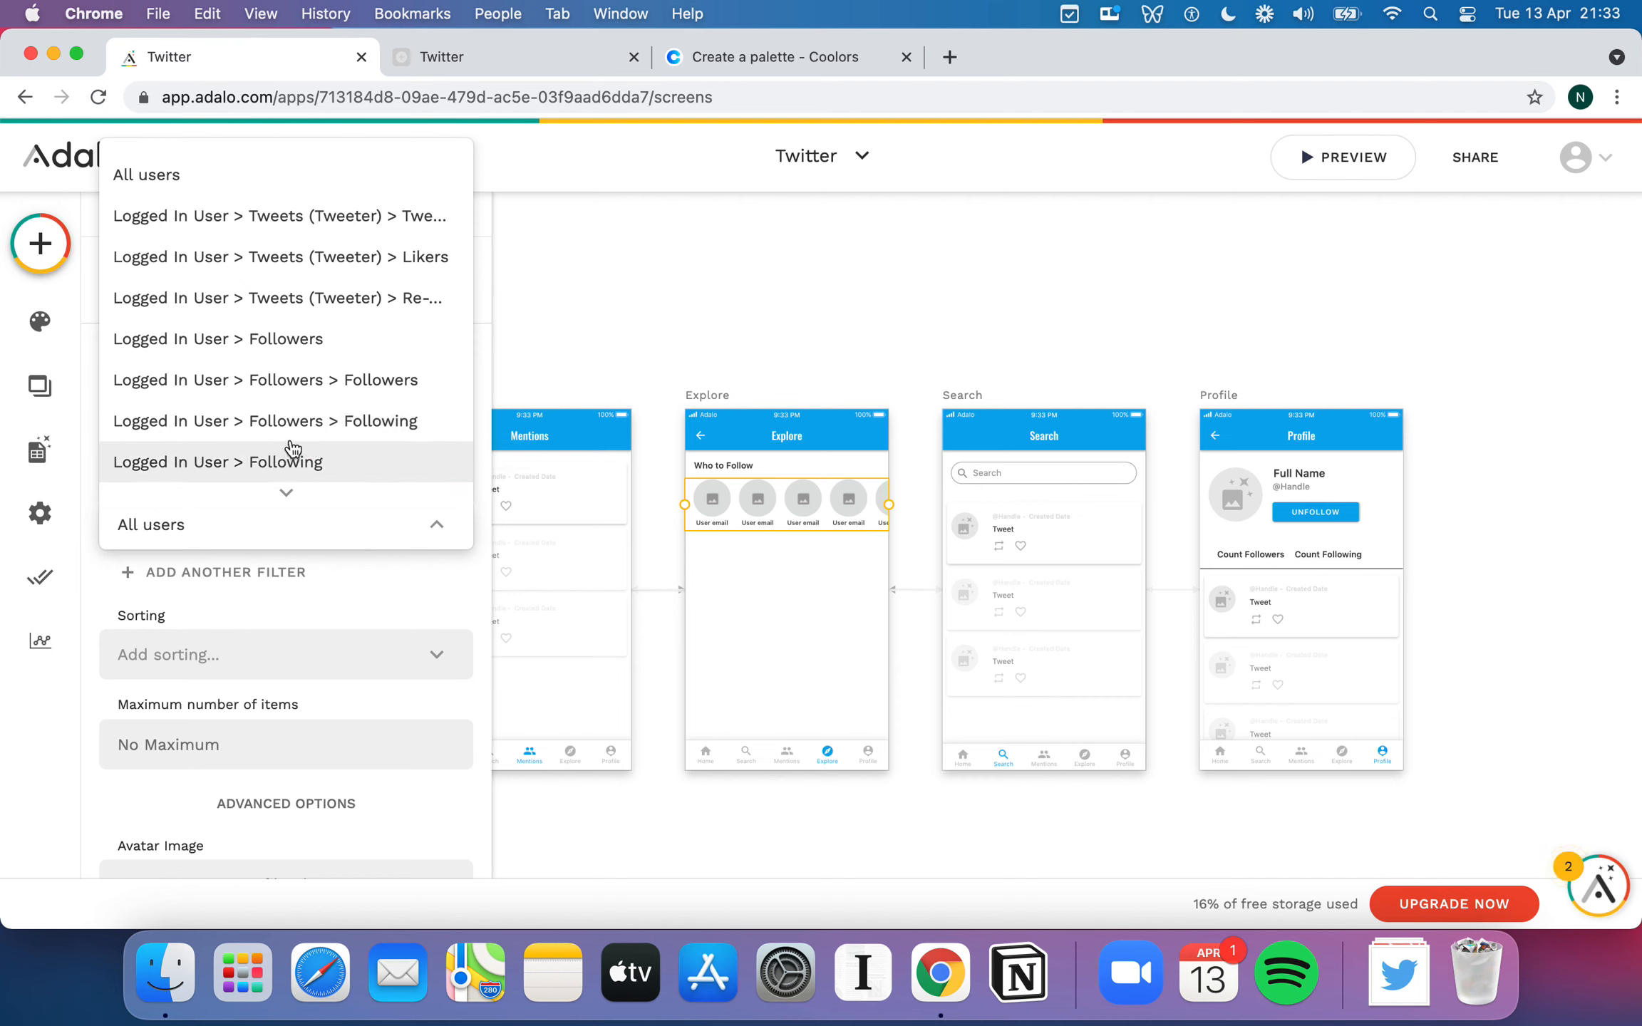
pyautogui.click(340, 426)
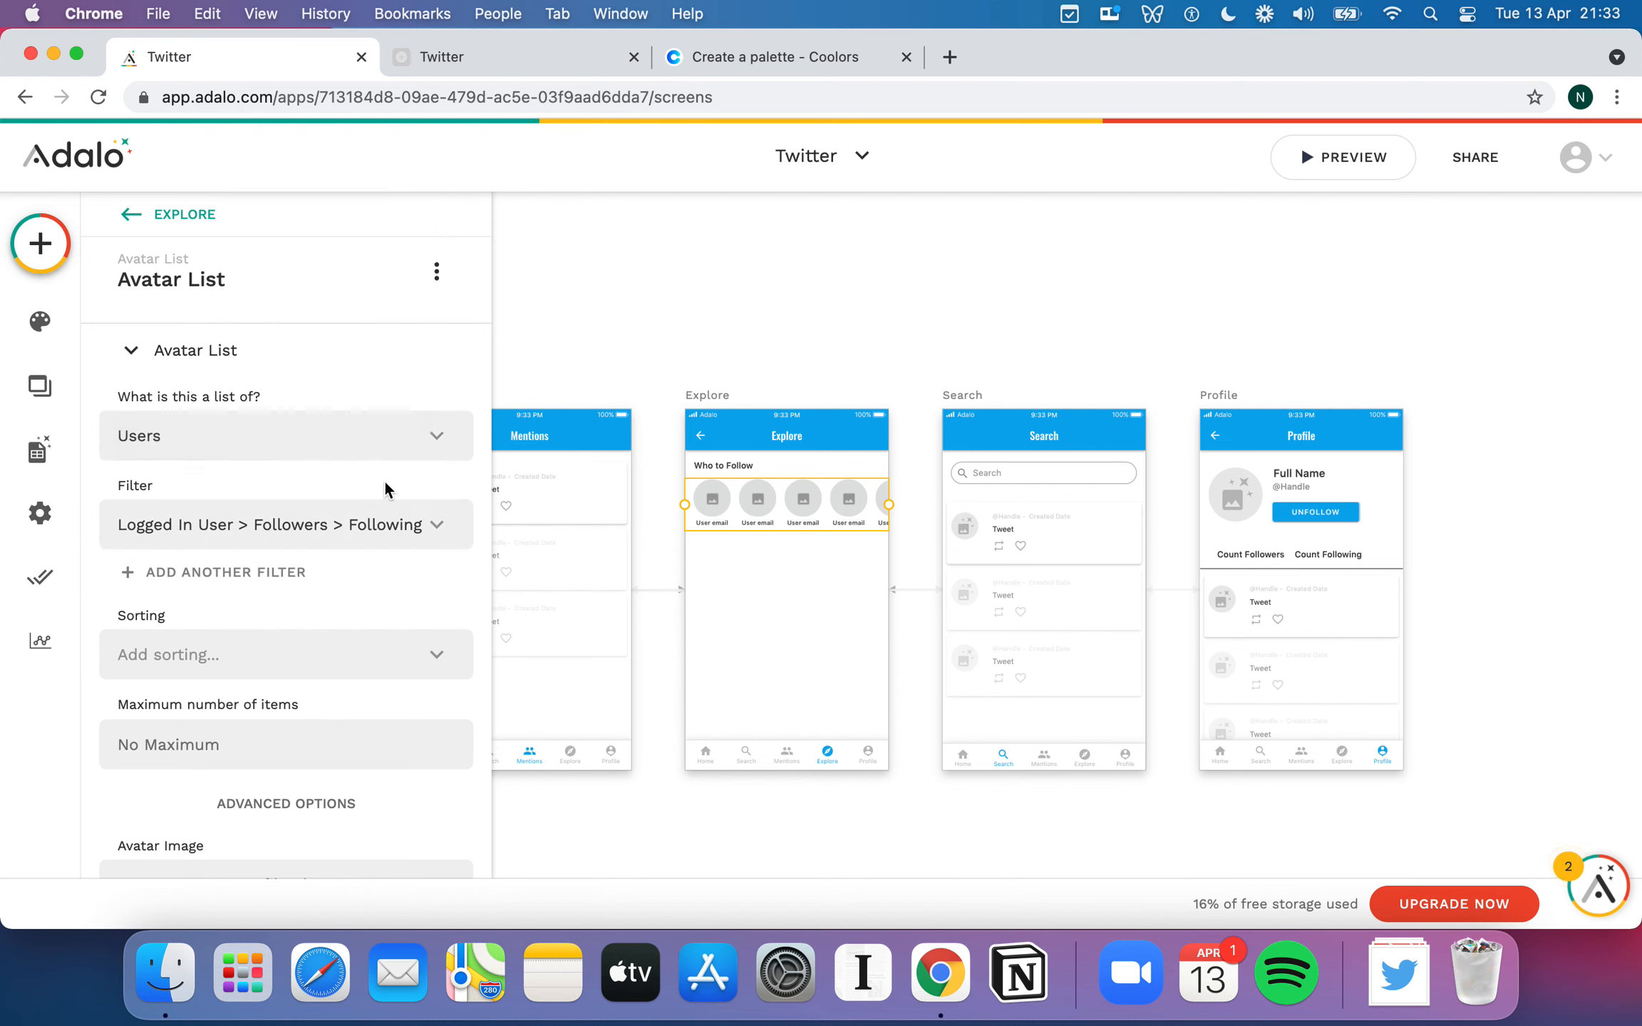
pyautogui.click(410, 522)
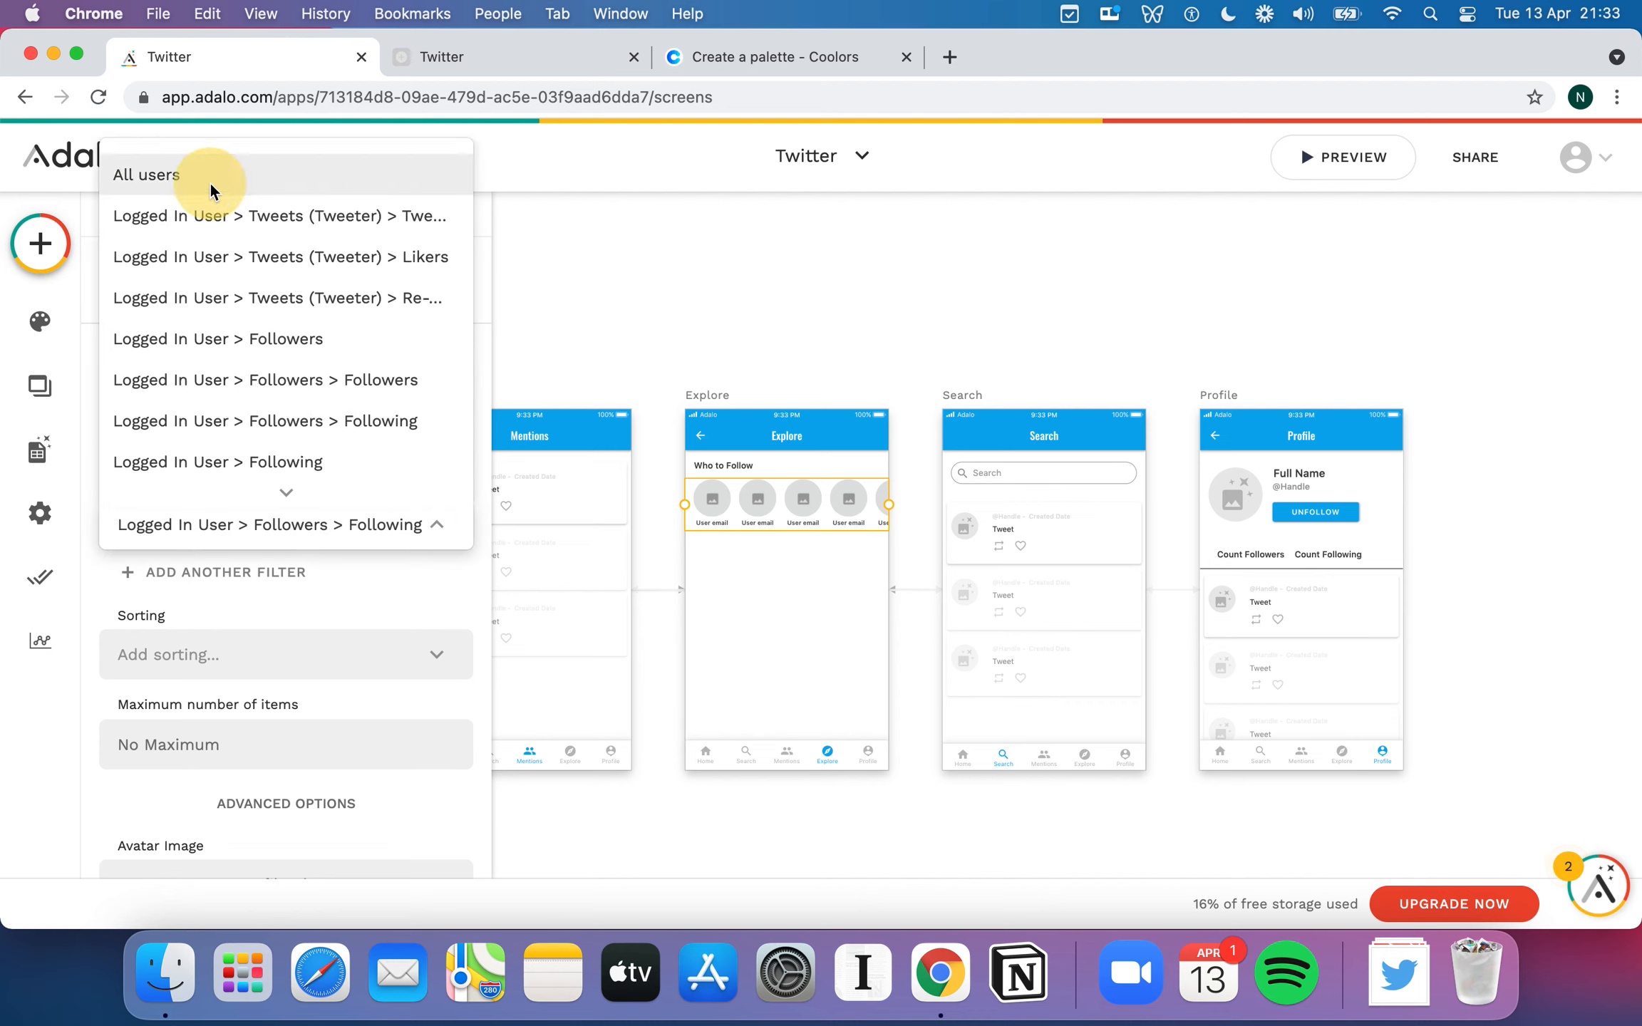
pyautogui.click(210, 181)
# - Set the avatar list's image to the Current User's Profile Photo from the database
pyautogui.scroll(-6, 340, 566)
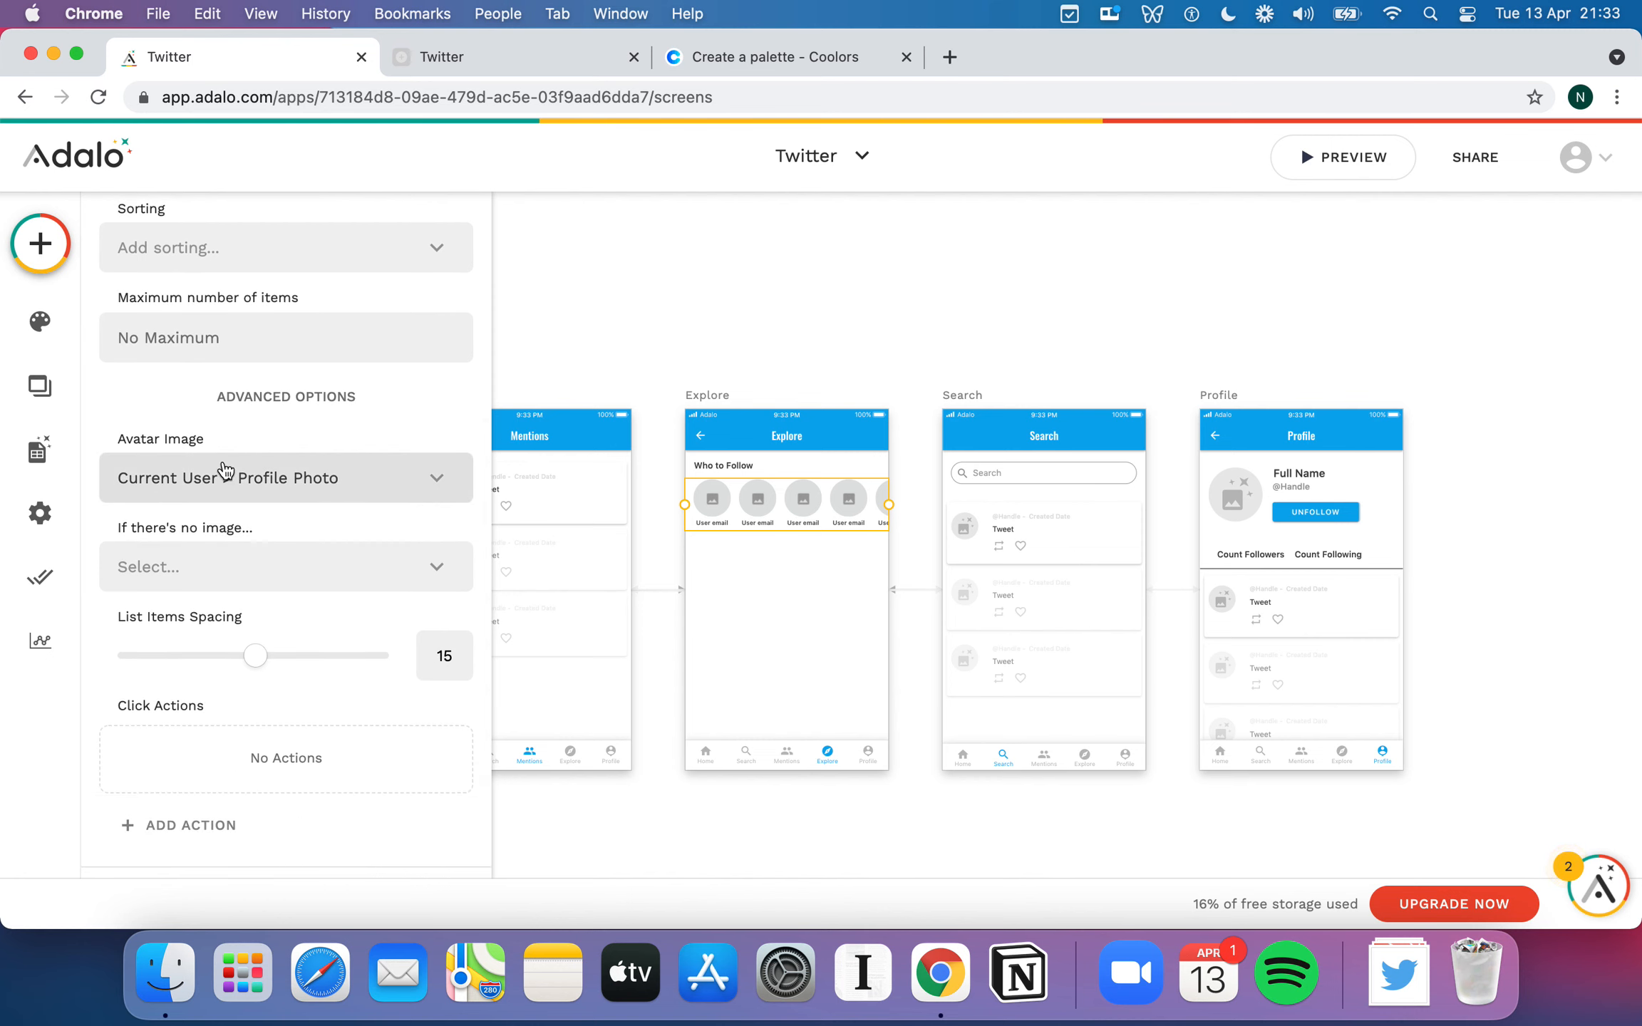
pyautogui.click(351, 486)
pyautogui.moveTo(240, 581)
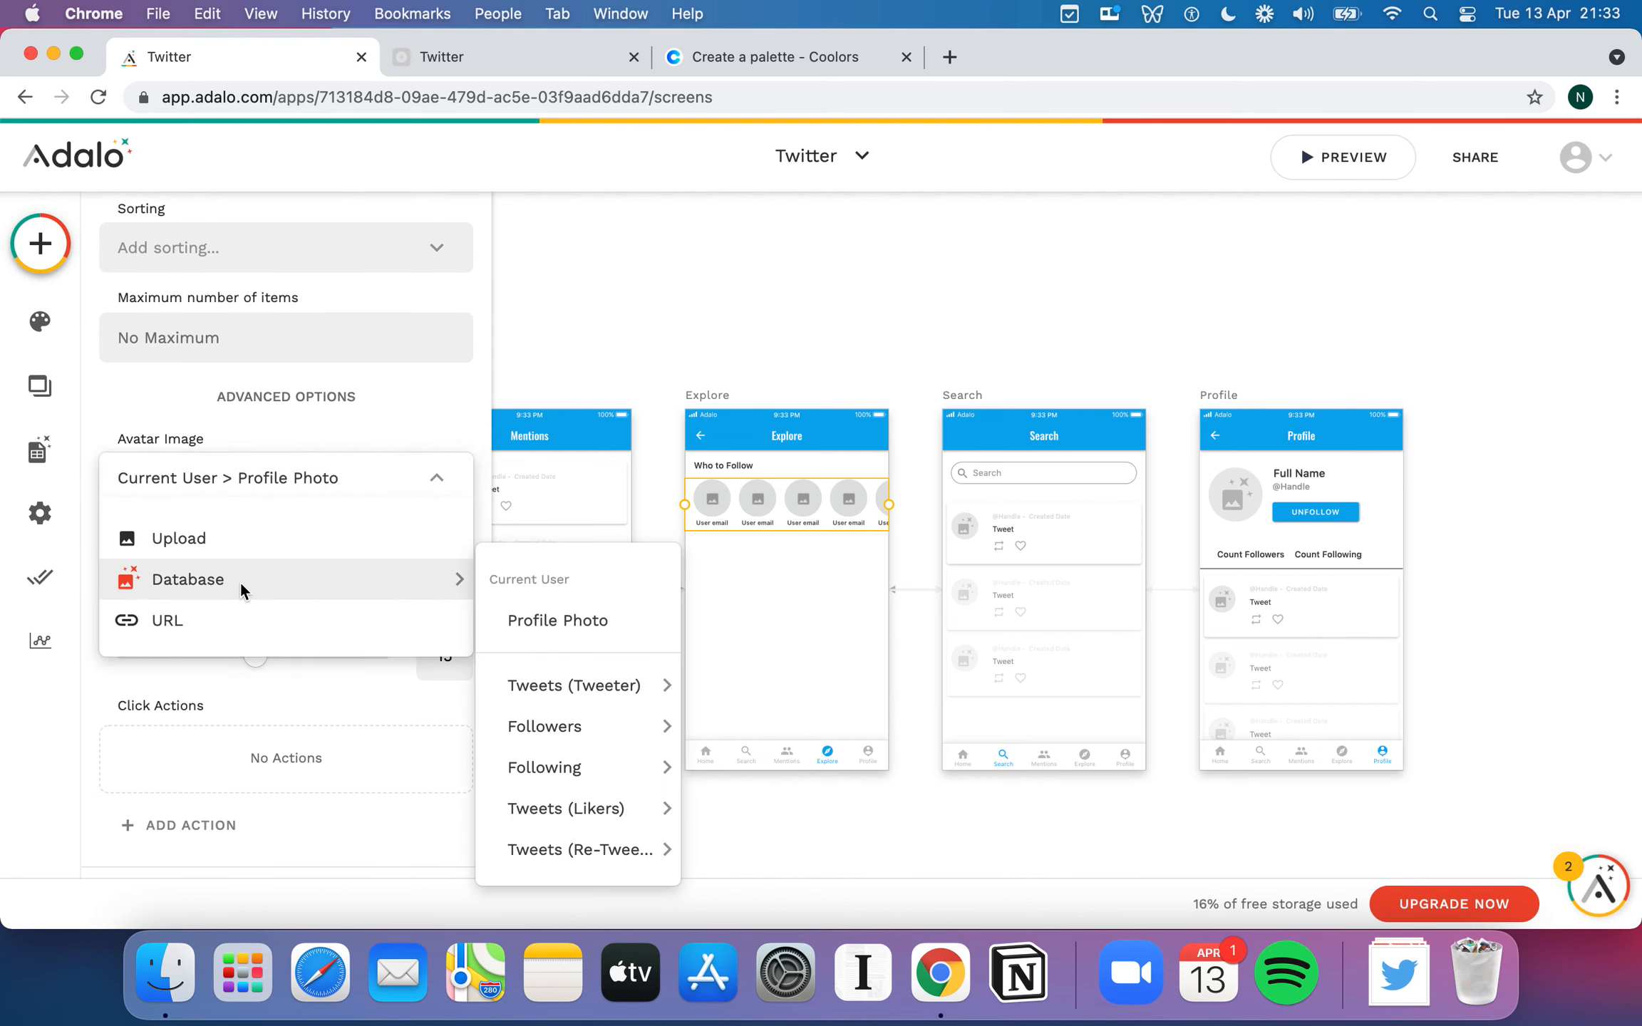
pyautogui.click(588, 622)
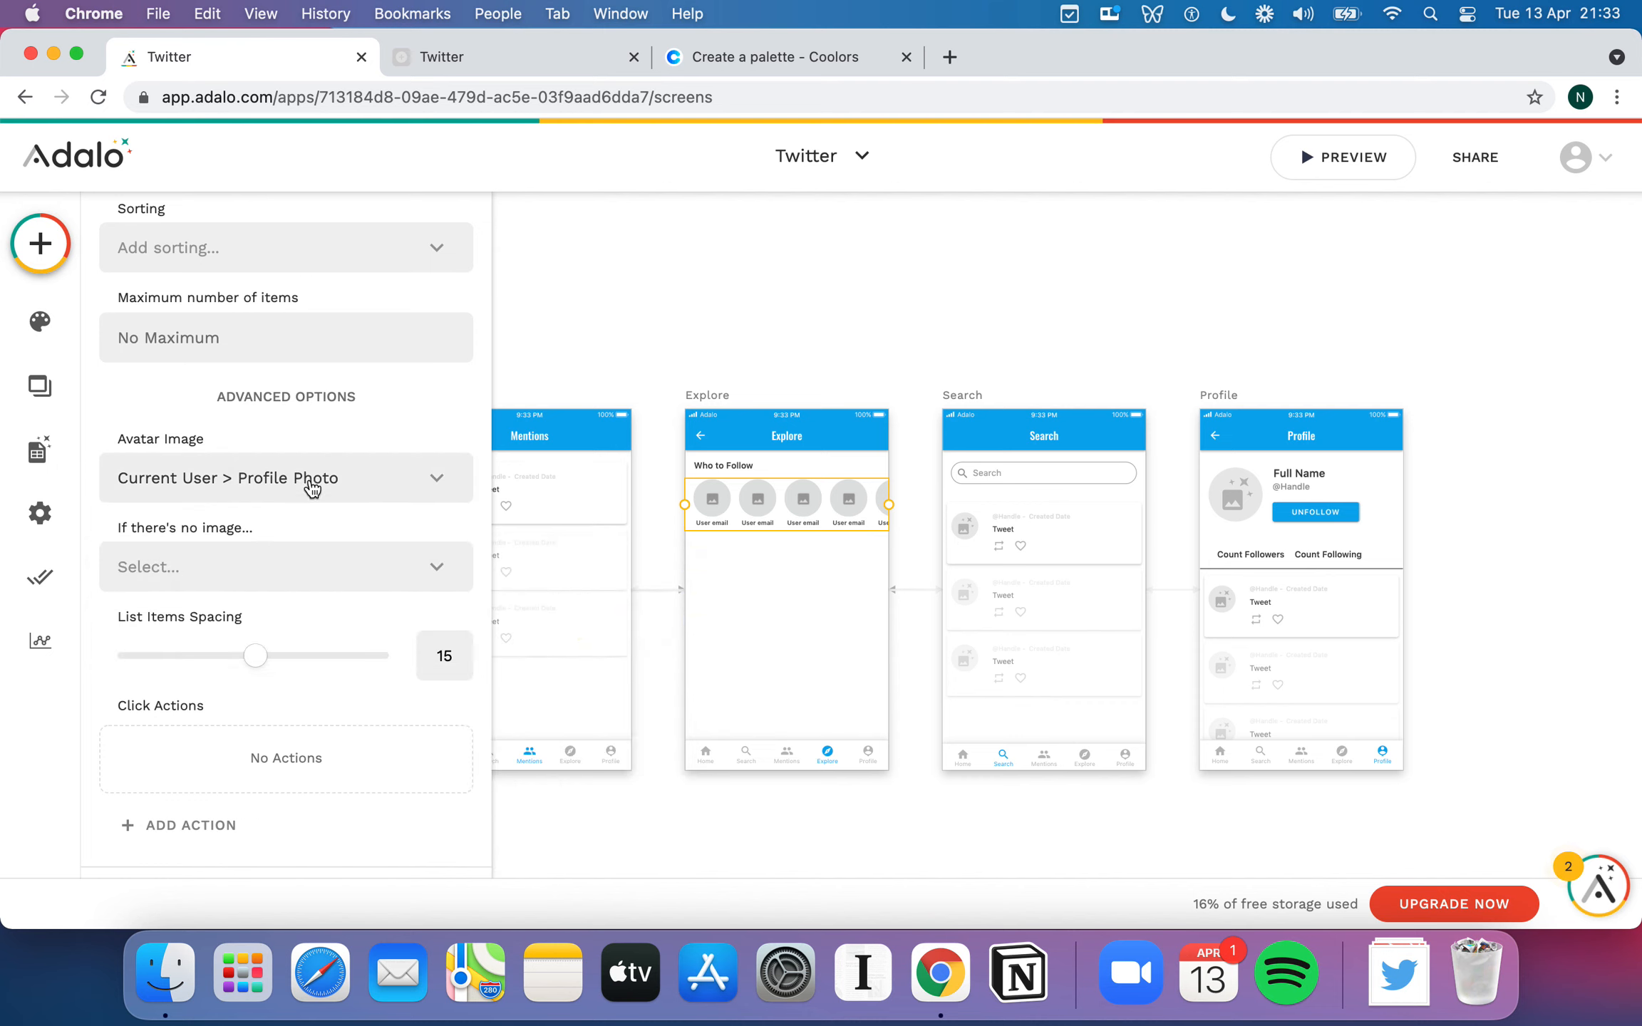
# - Examine the avatar list's image source and click action options, and the image source of the Profile screen's profile photo
pyautogui.click(217, 481)
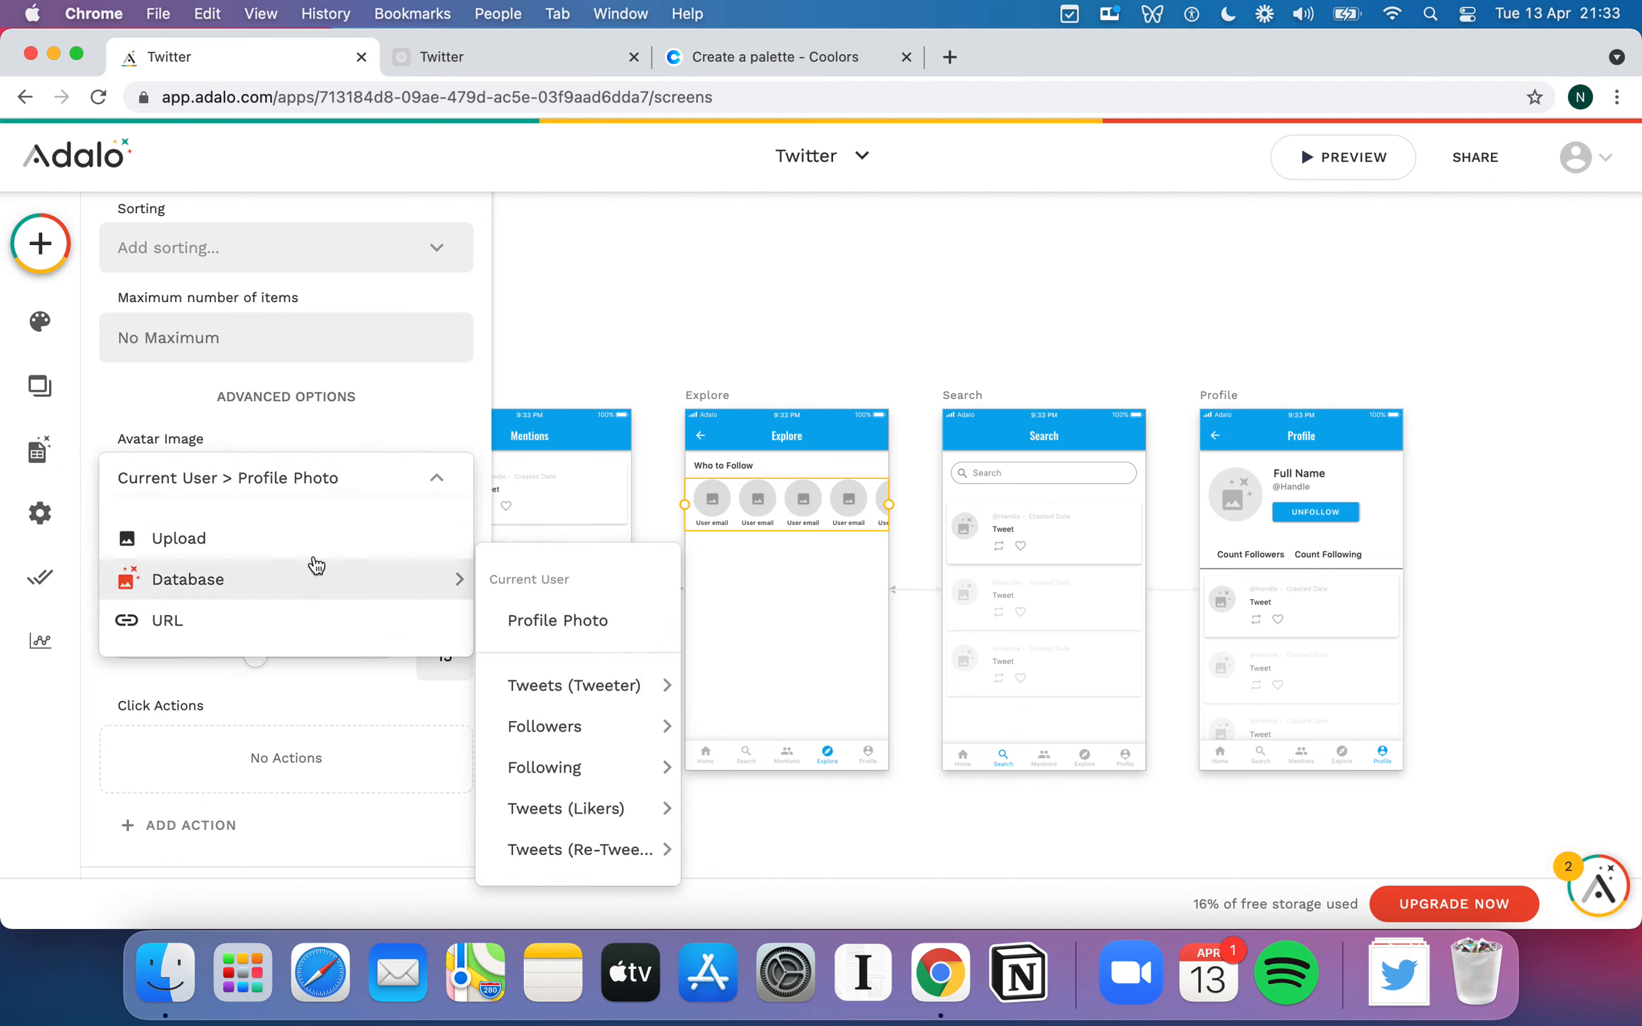
pyautogui.click(233, 416)
pyautogui.scroll(5, 171, 381)
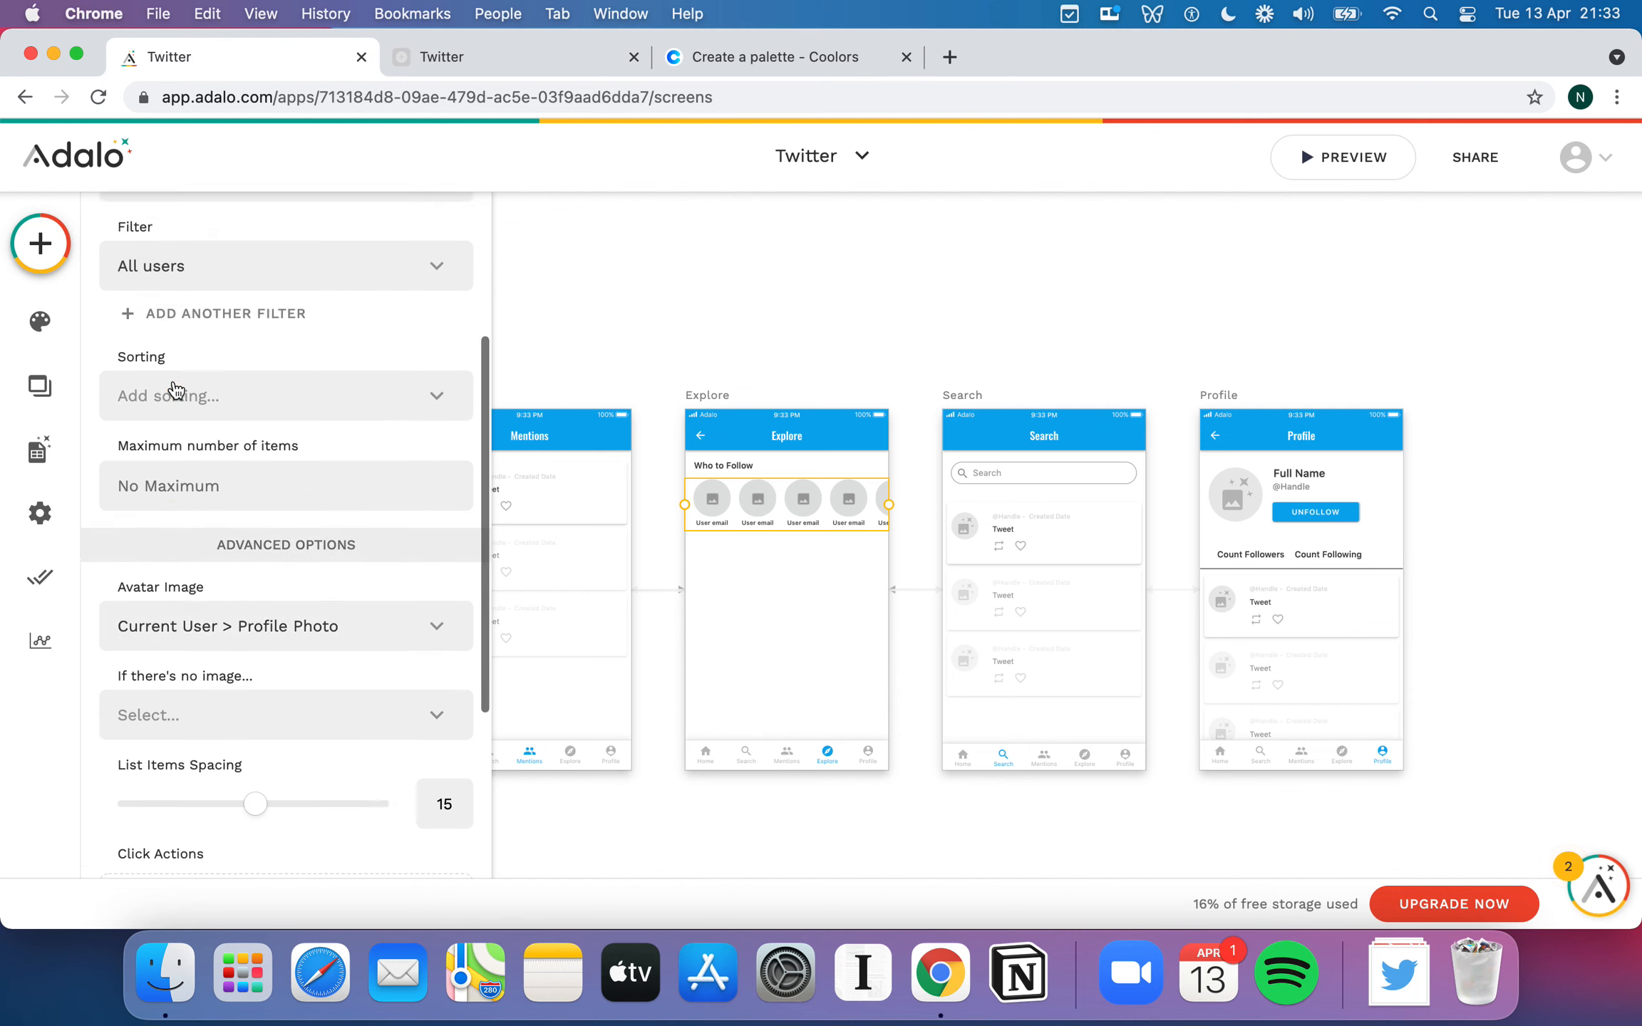
pyautogui.scroll(-5, 250, 541)
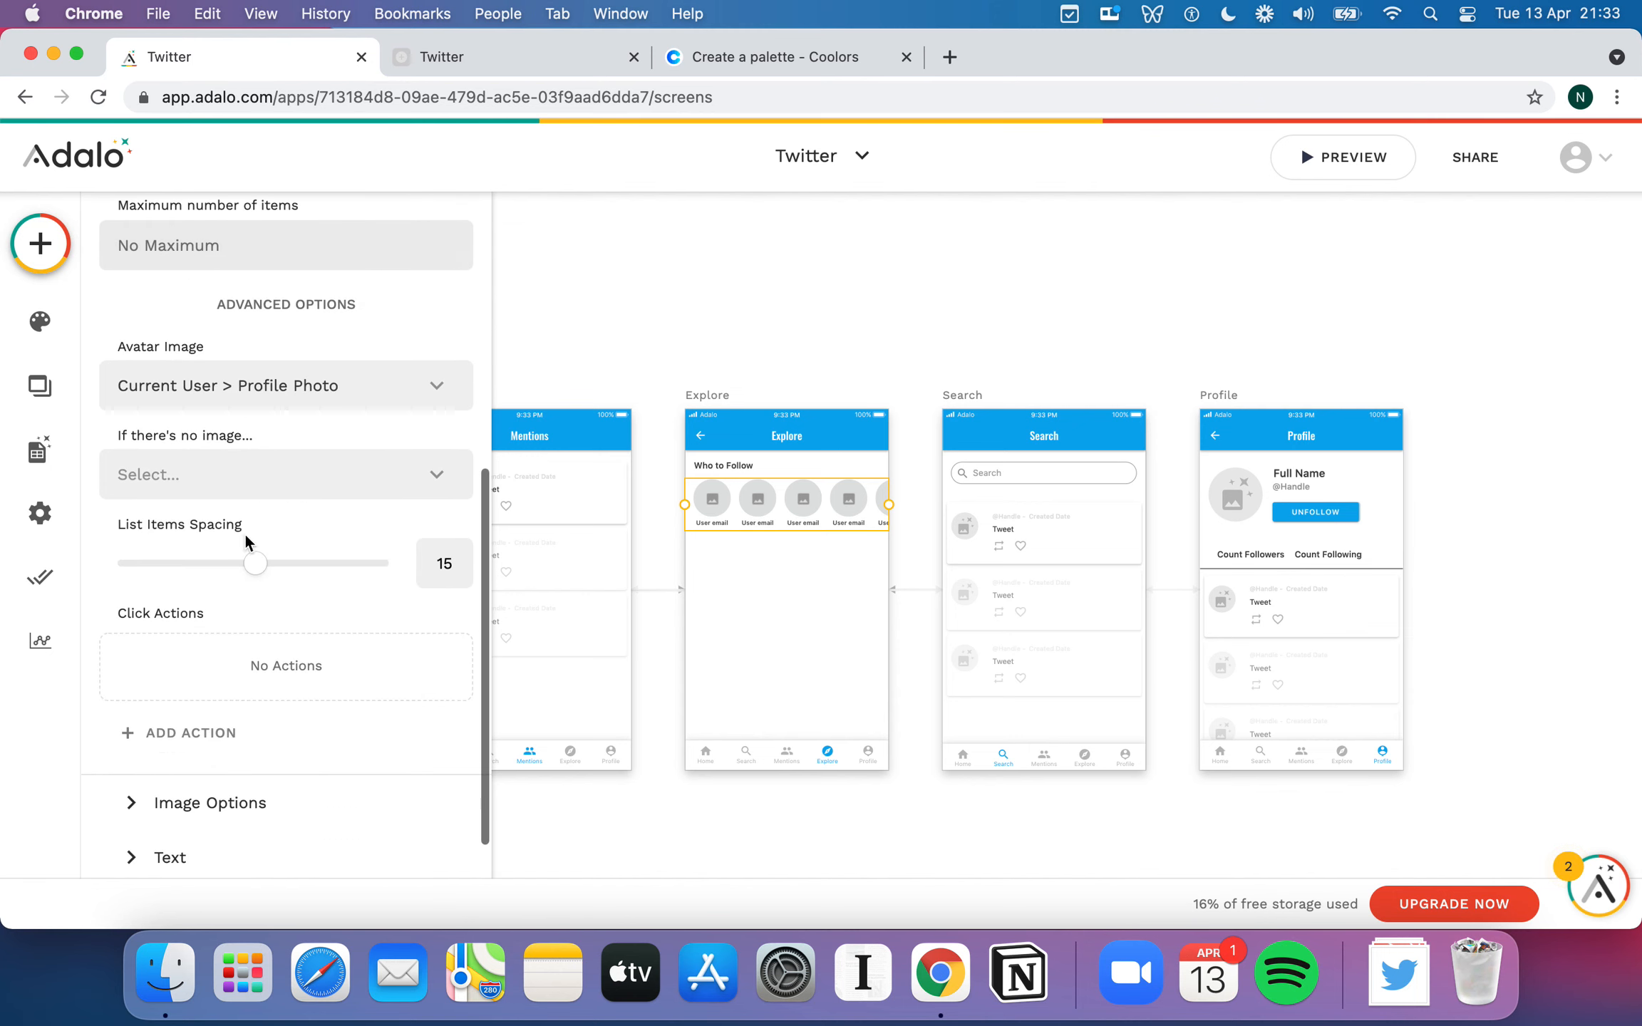
pyautogui.click(260, 388)
pyautogui.click(383, 341)
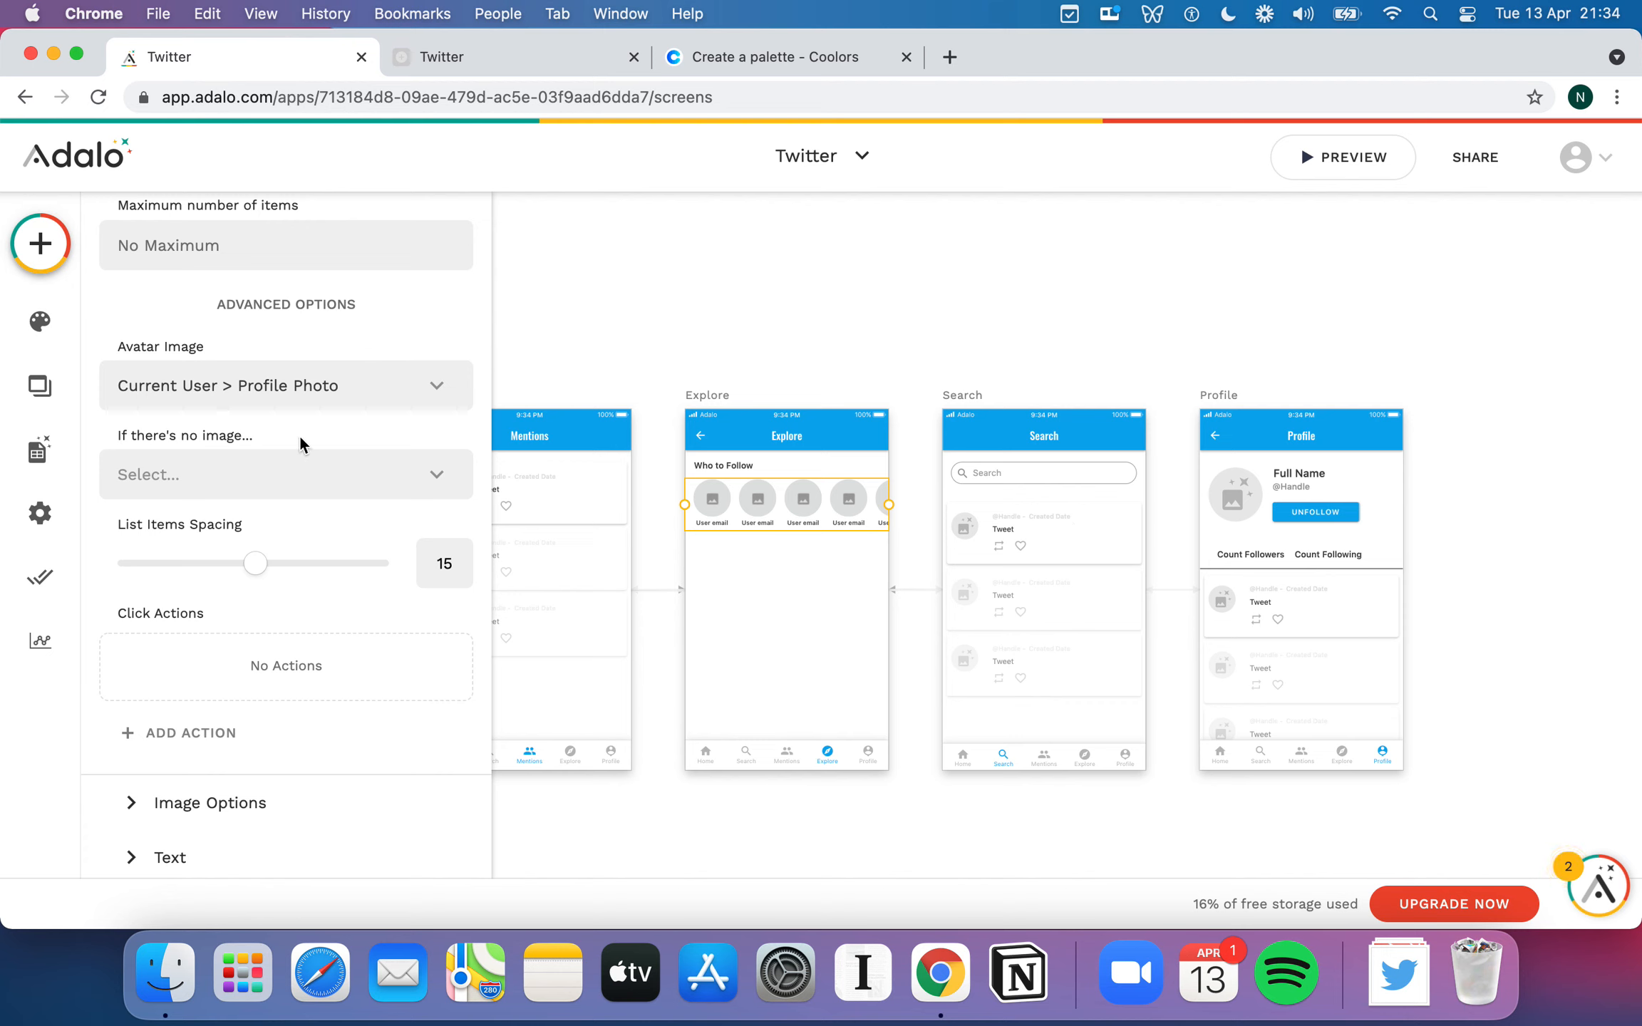
pyautogui.scroll(-1, 299, 434)
pyautogui.click(219, 676)
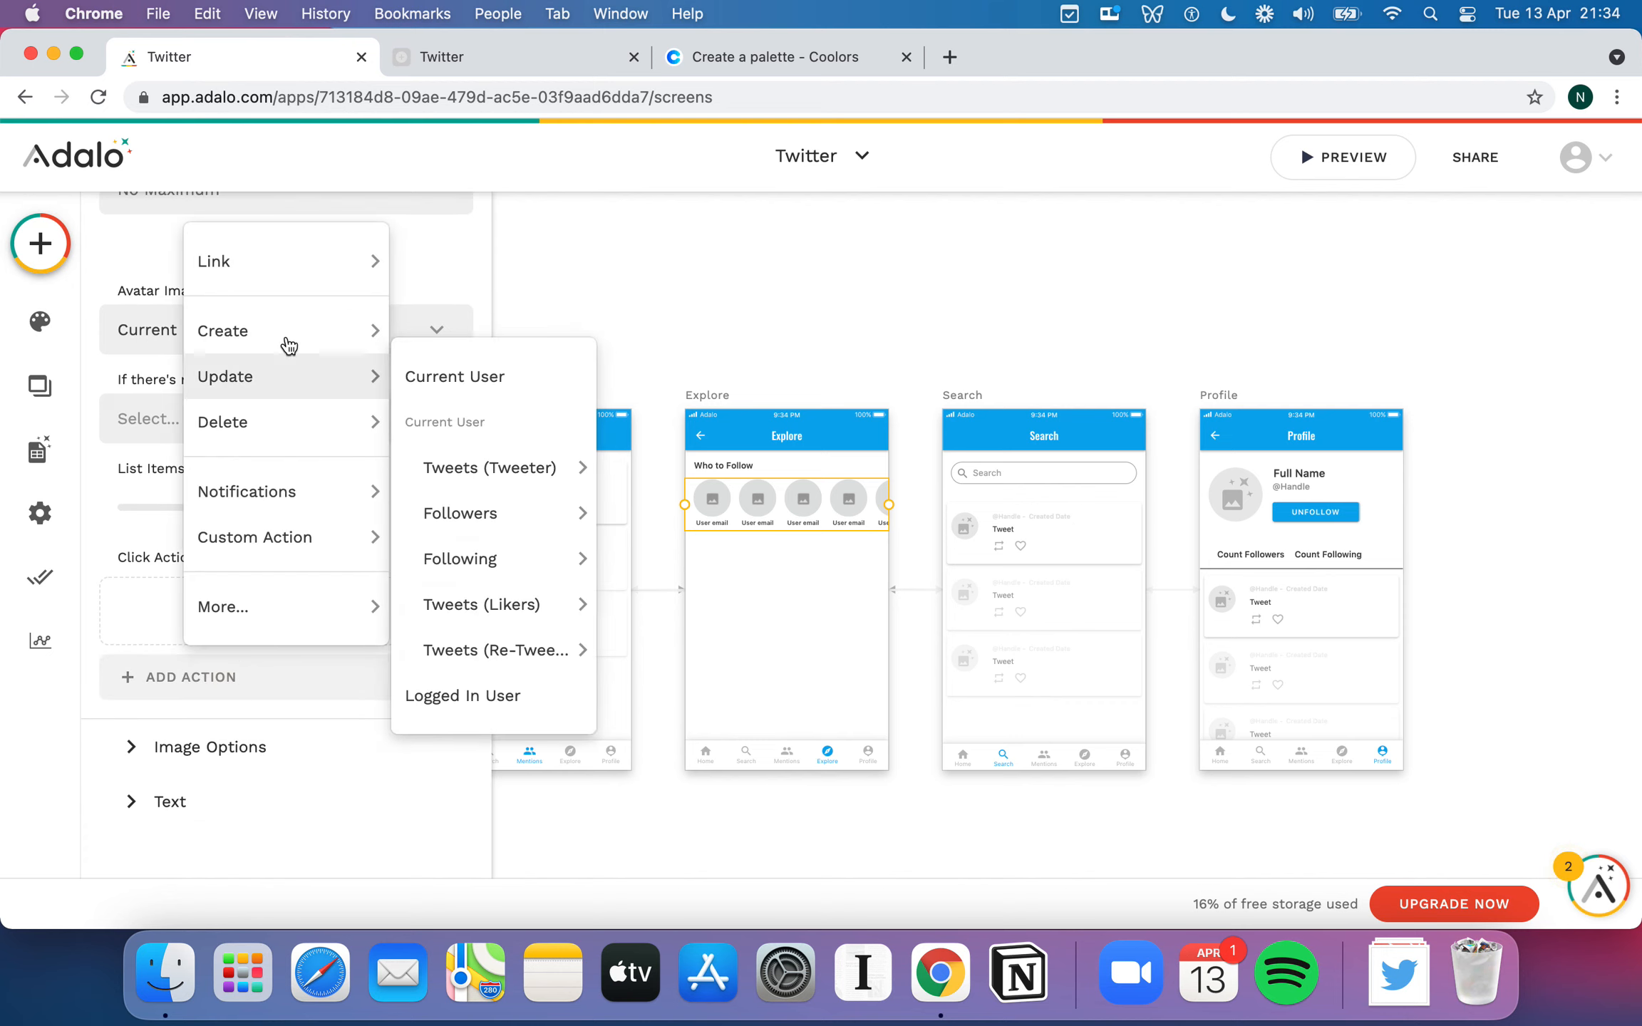
pyautogui.moveTo(300, 330)
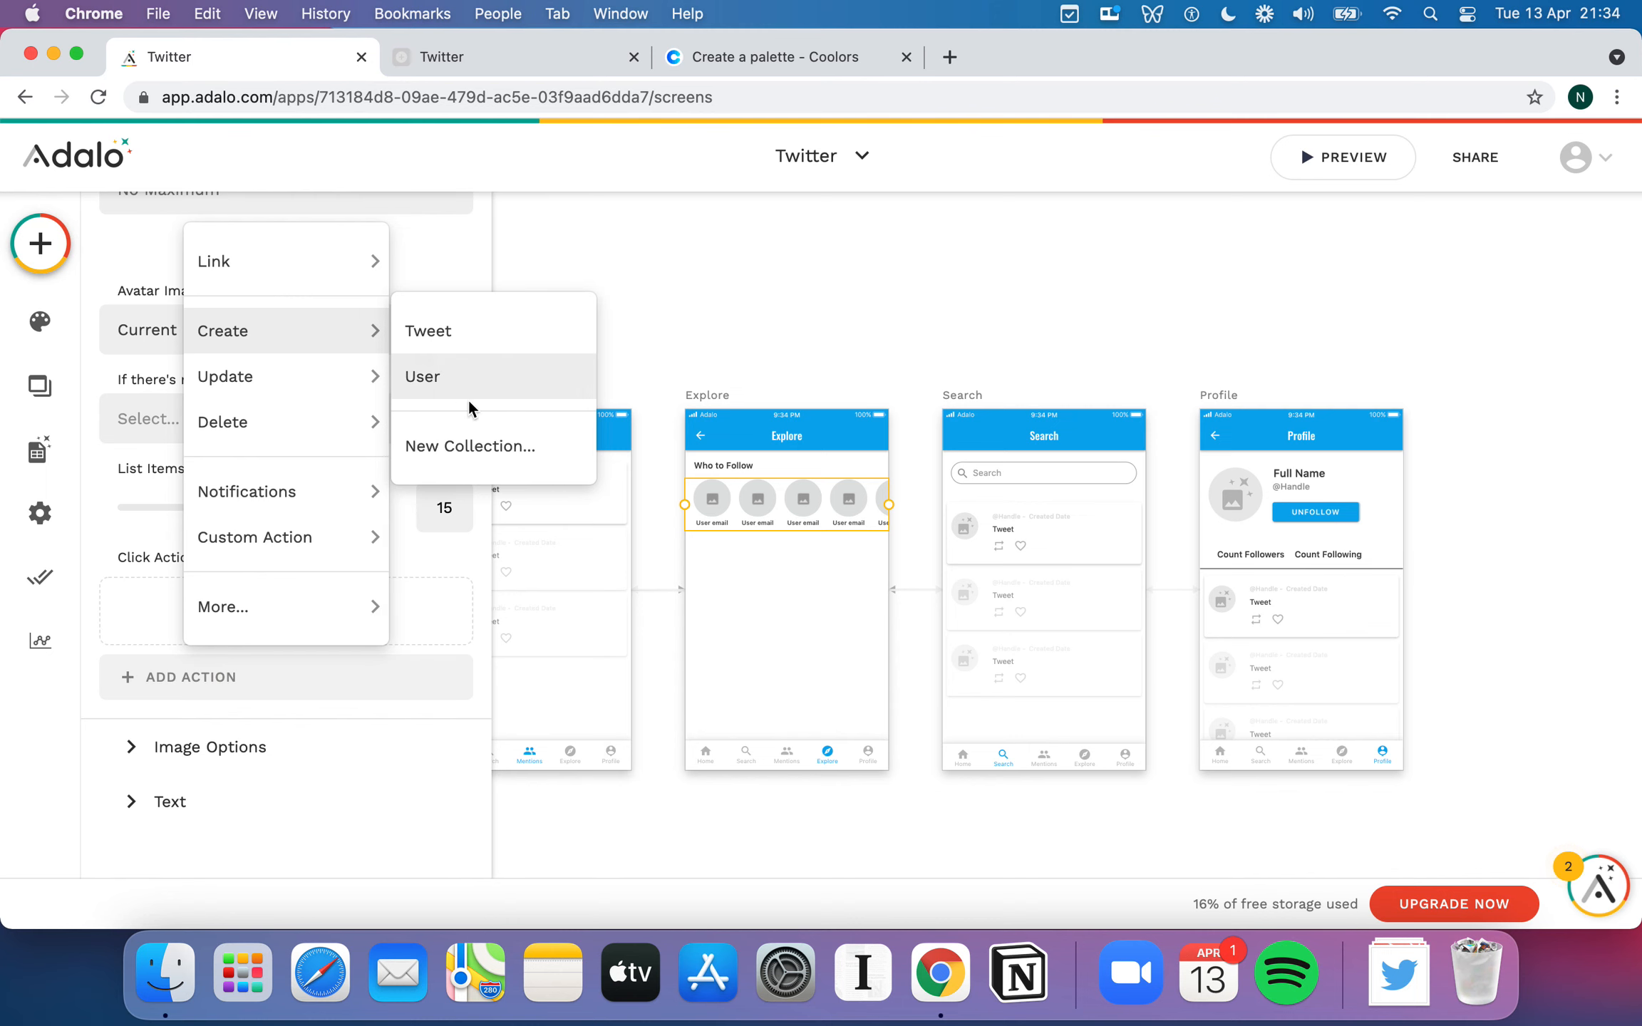
pyautogui.click(138, 546)
pyautogui.scroll(1, 138, 545)
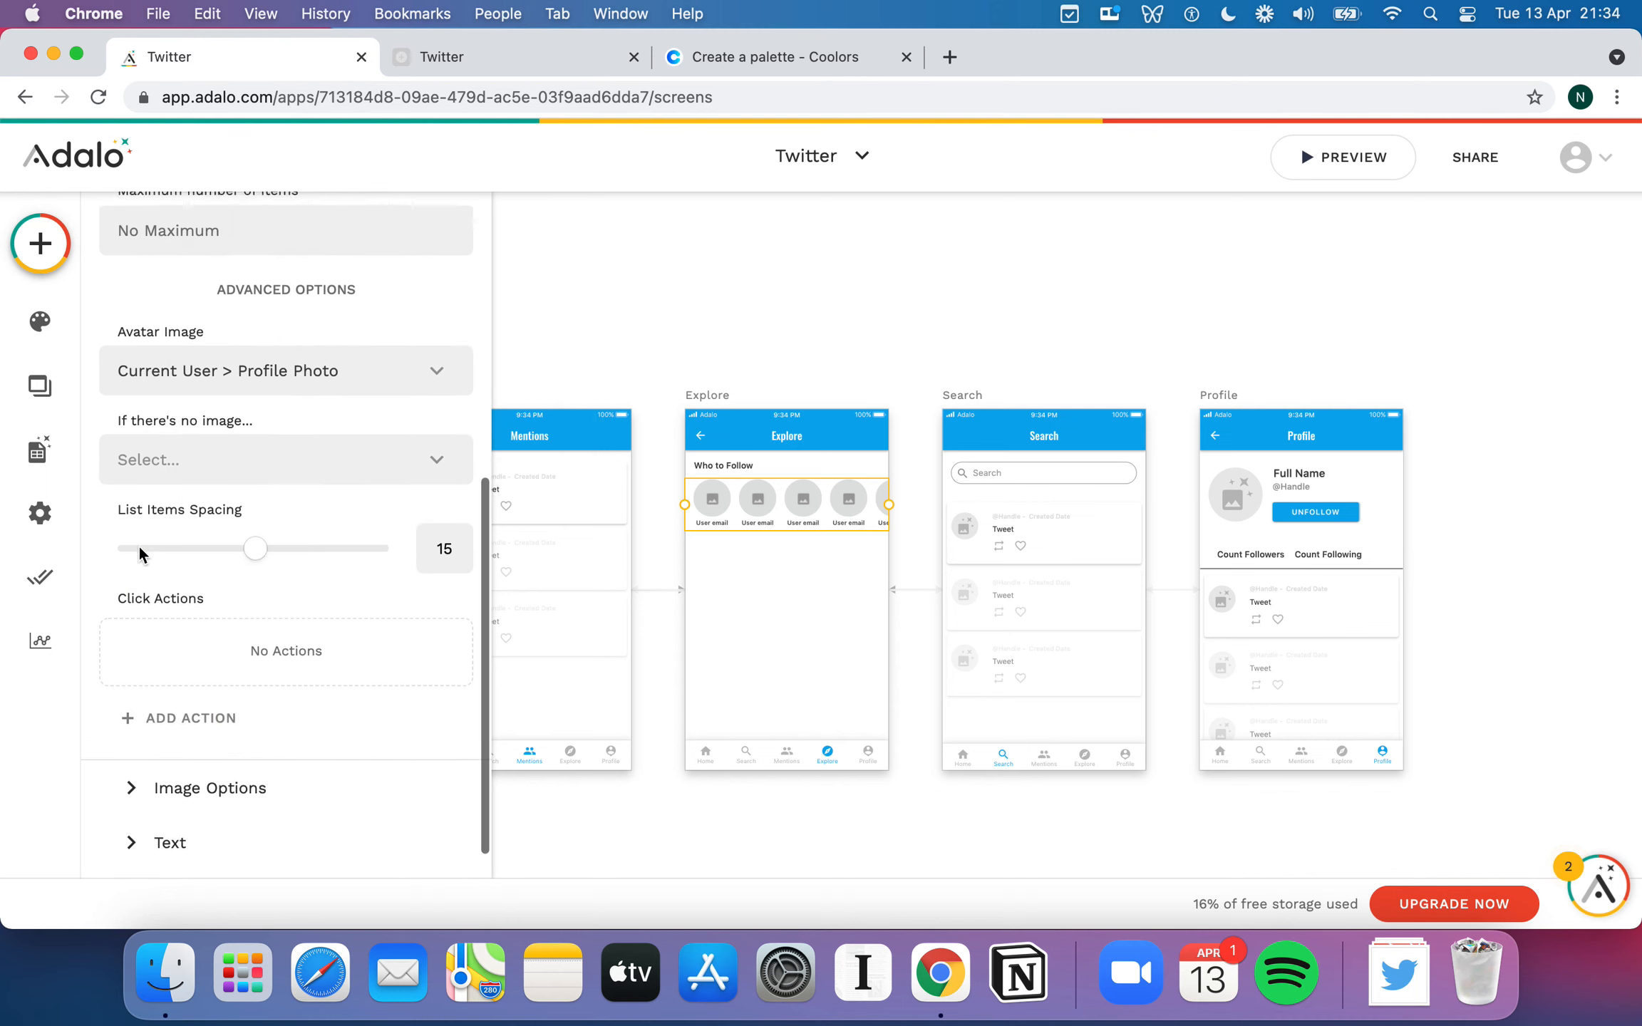
pyautogui.scroll(-1, 138, 544)
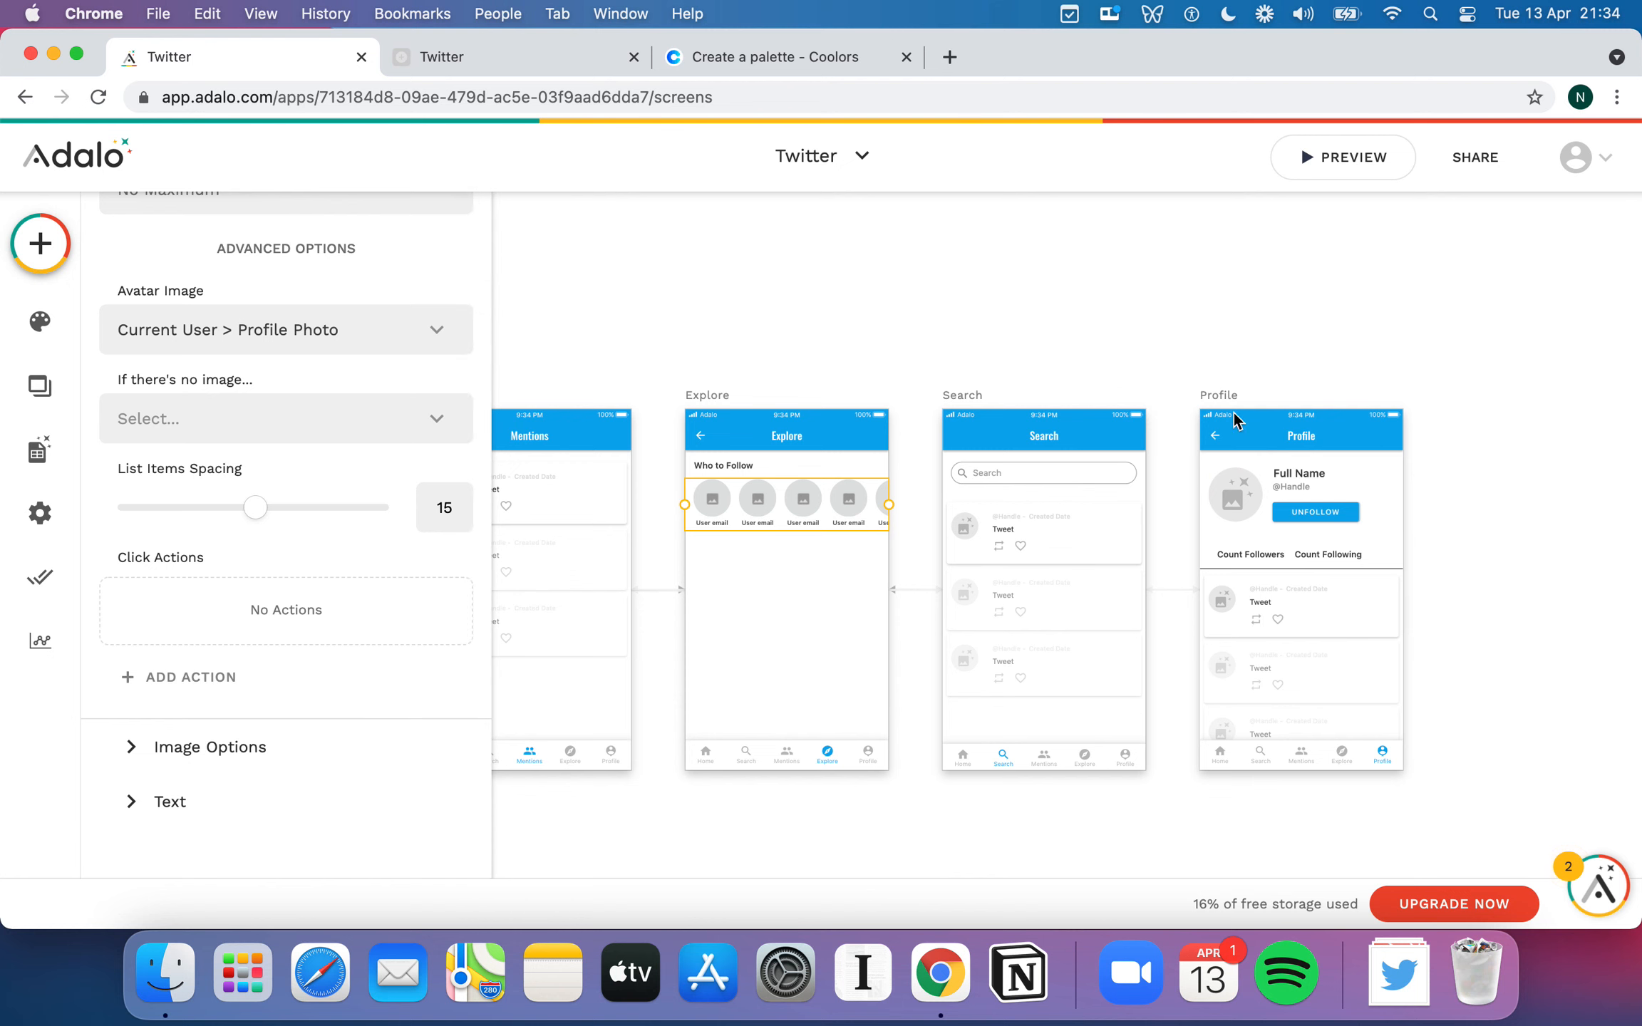
pyautogui.click(1246, 488)
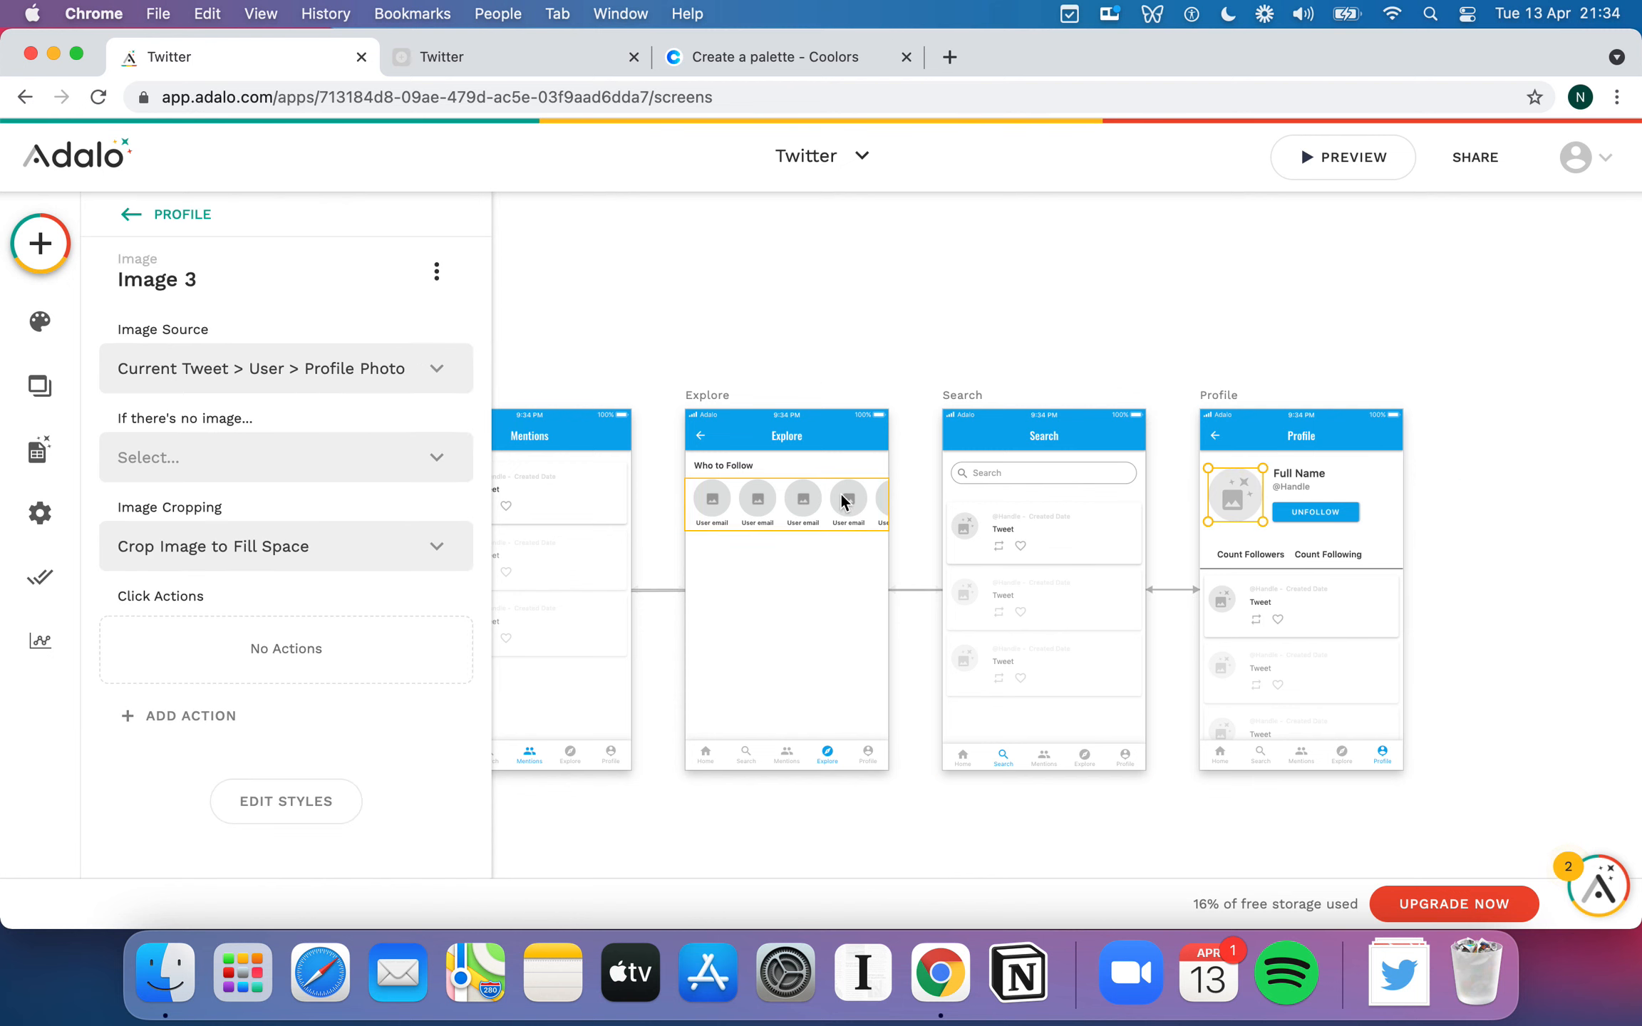
pyautogui.click(777, 508)
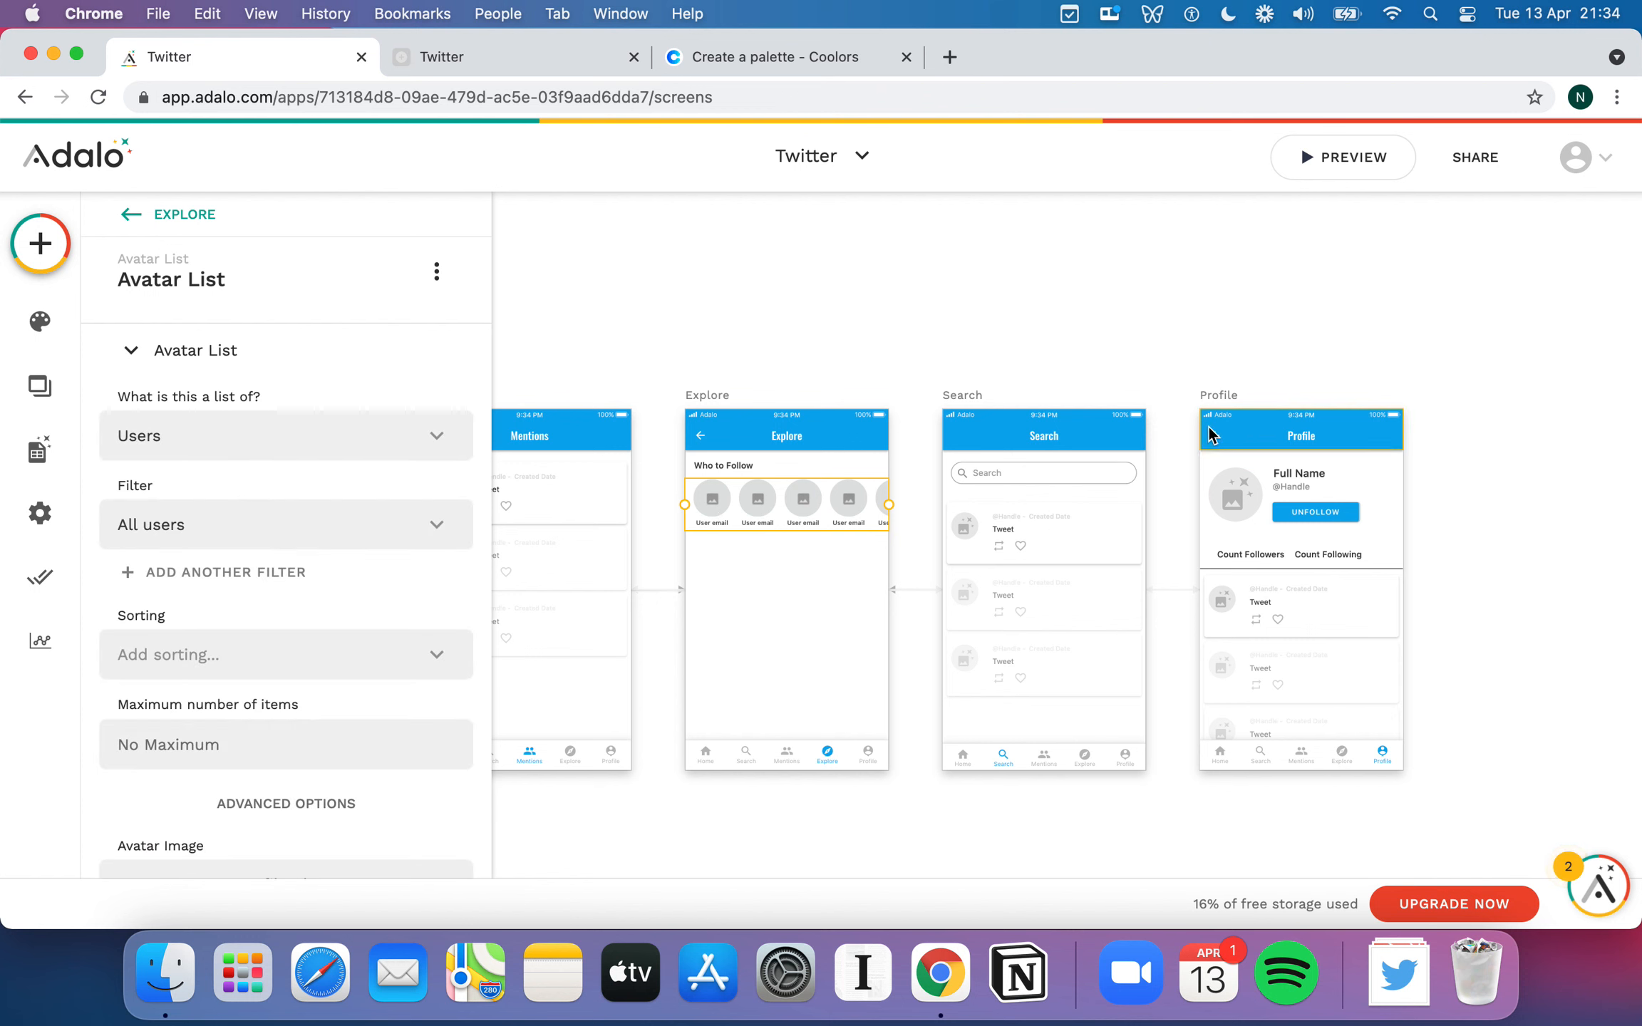
pyautogui.click(1216, 398)
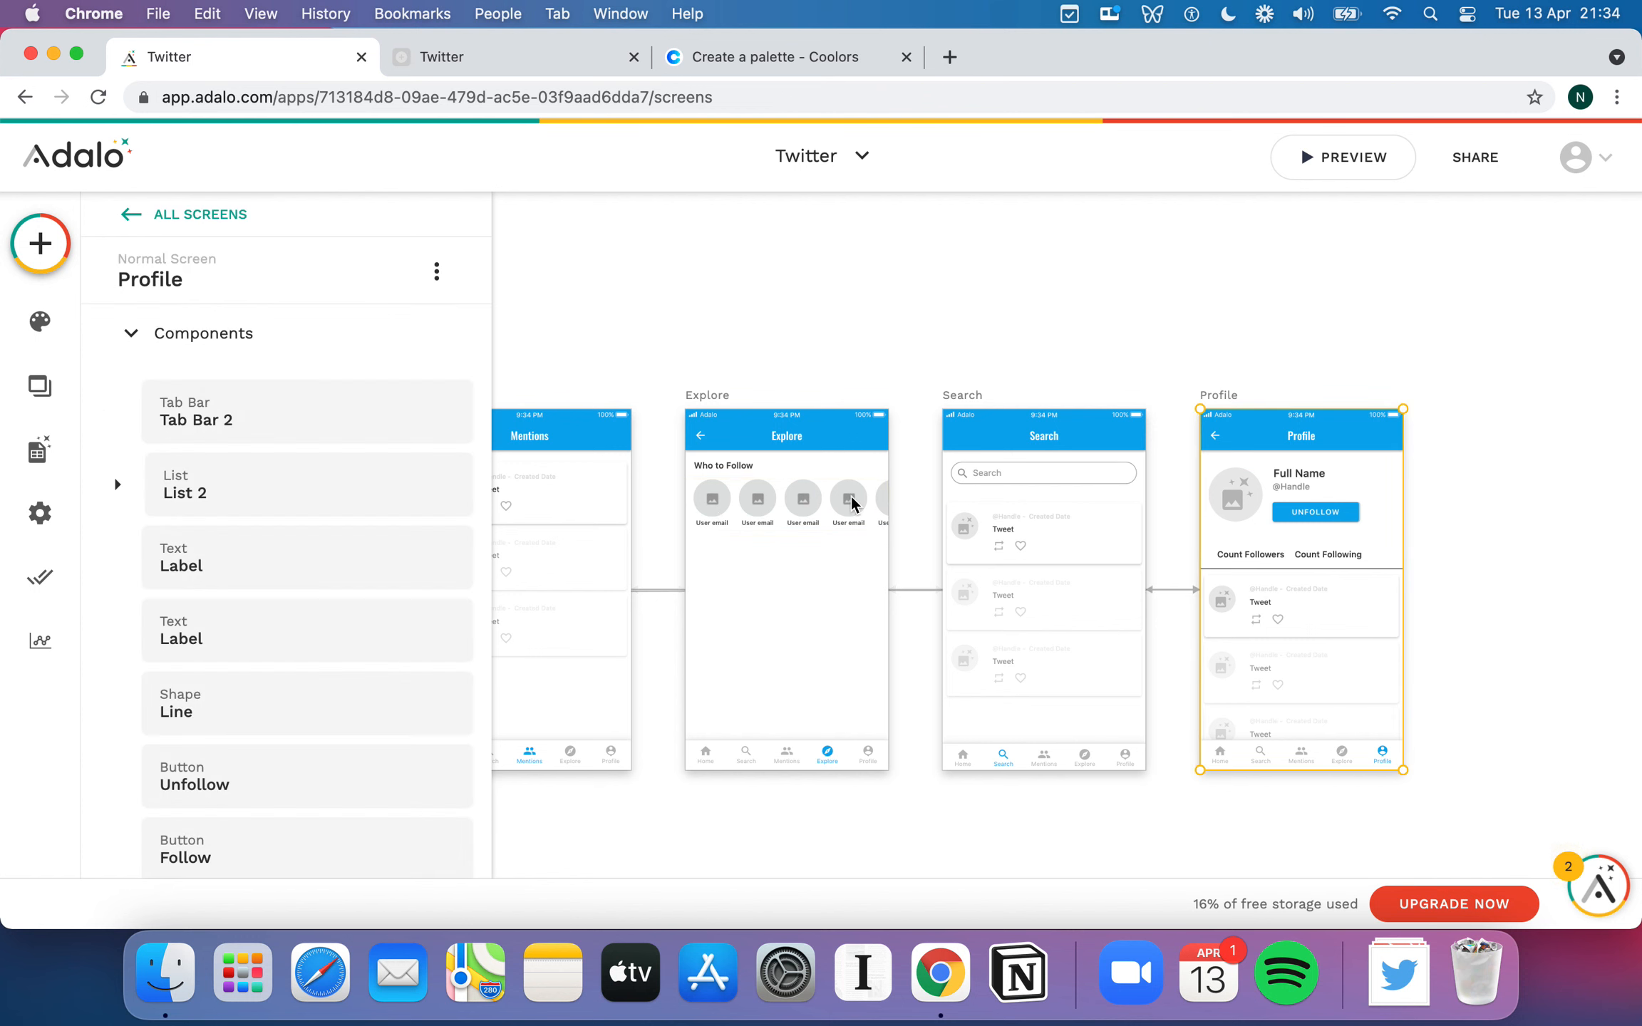
# - Set the Explore screen's avatar list to "Don't show anything" when there is no image
pyautogui.click(832, 501)
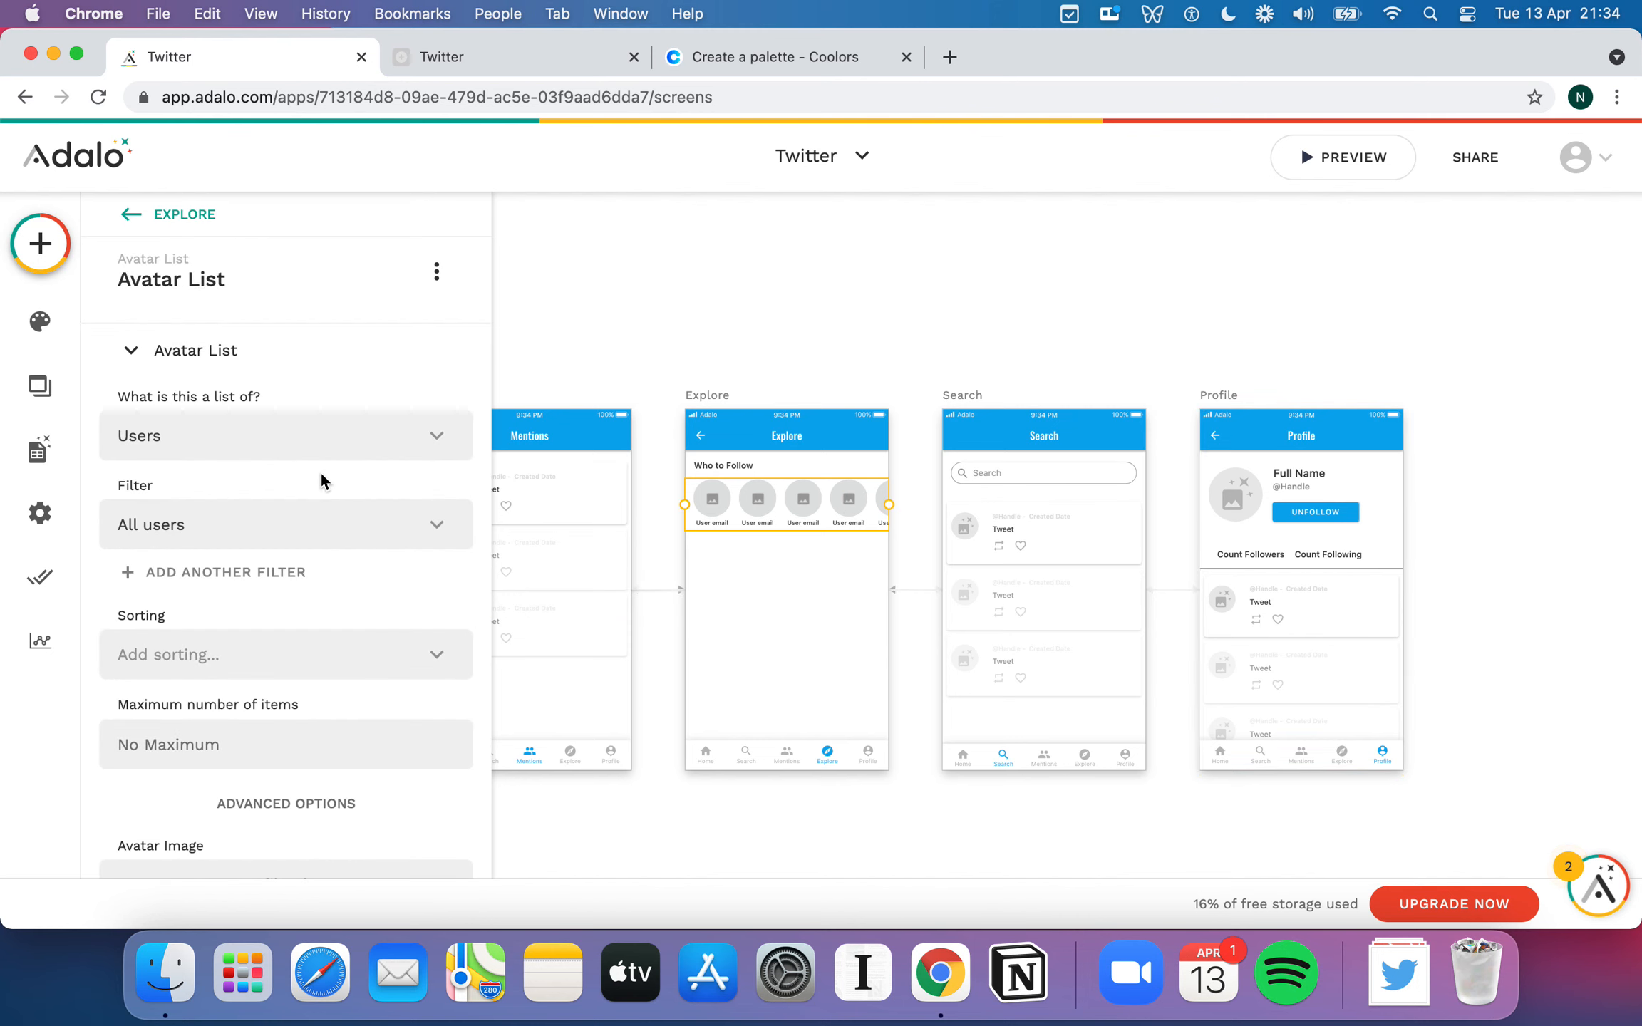
pyautogui.scroll(-3, 330, 626)
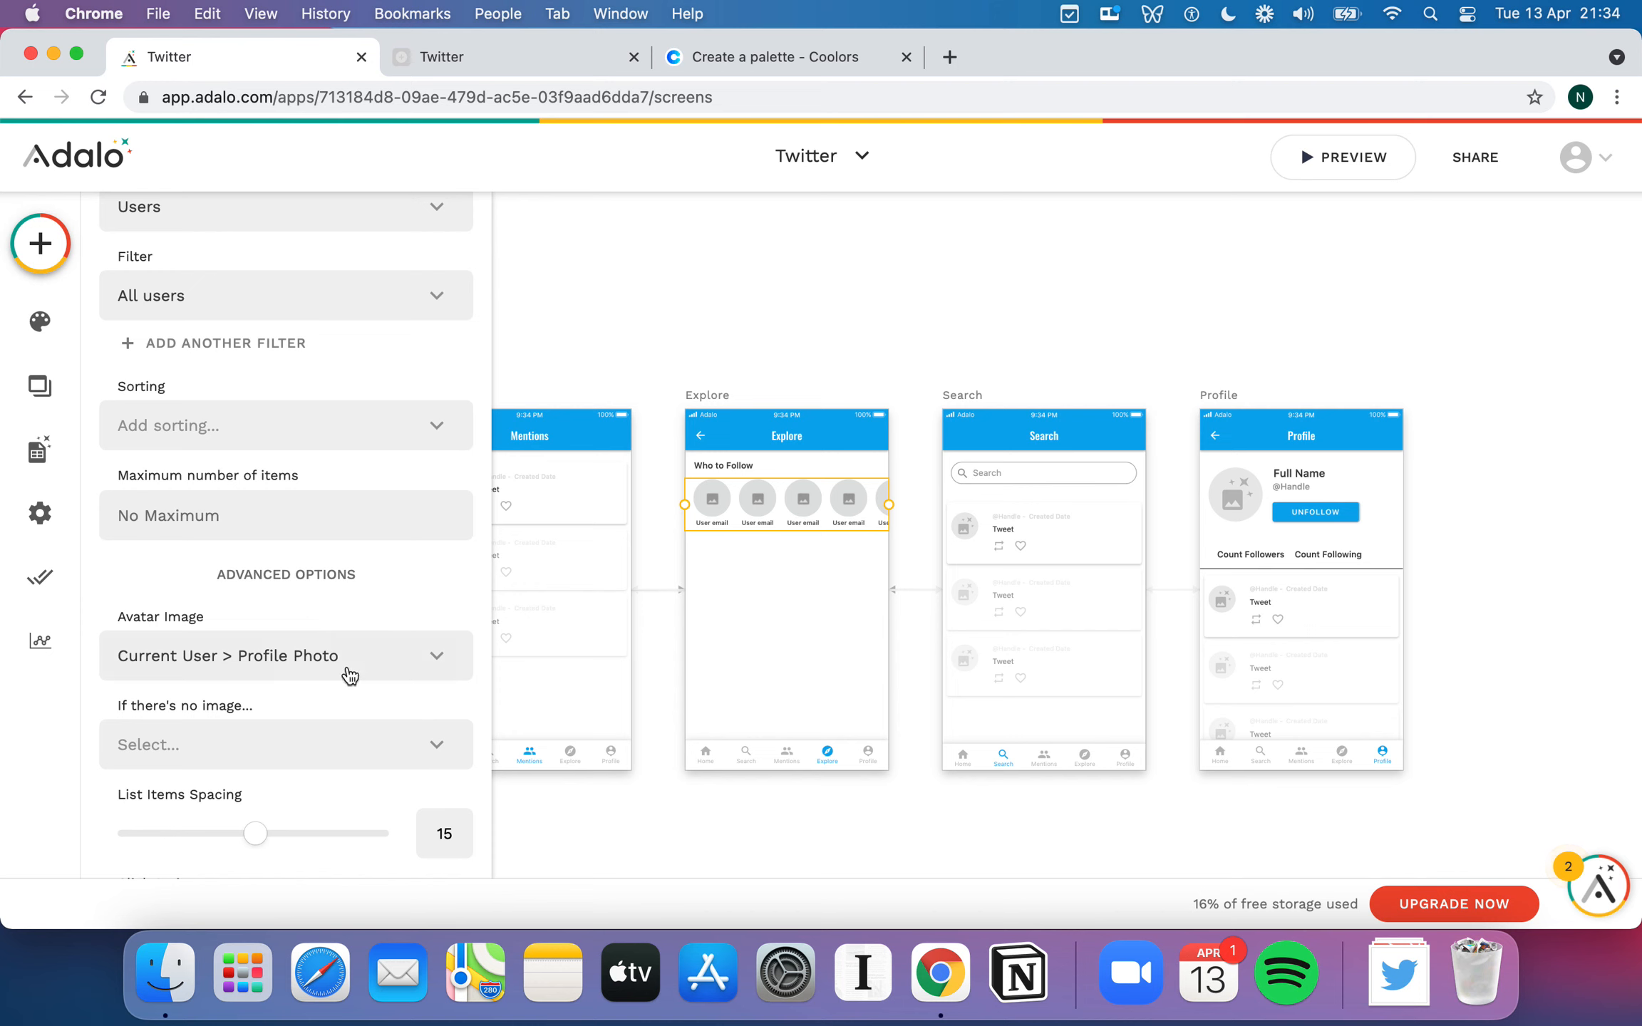
pyautogui.scroll(-3, 355, 681)
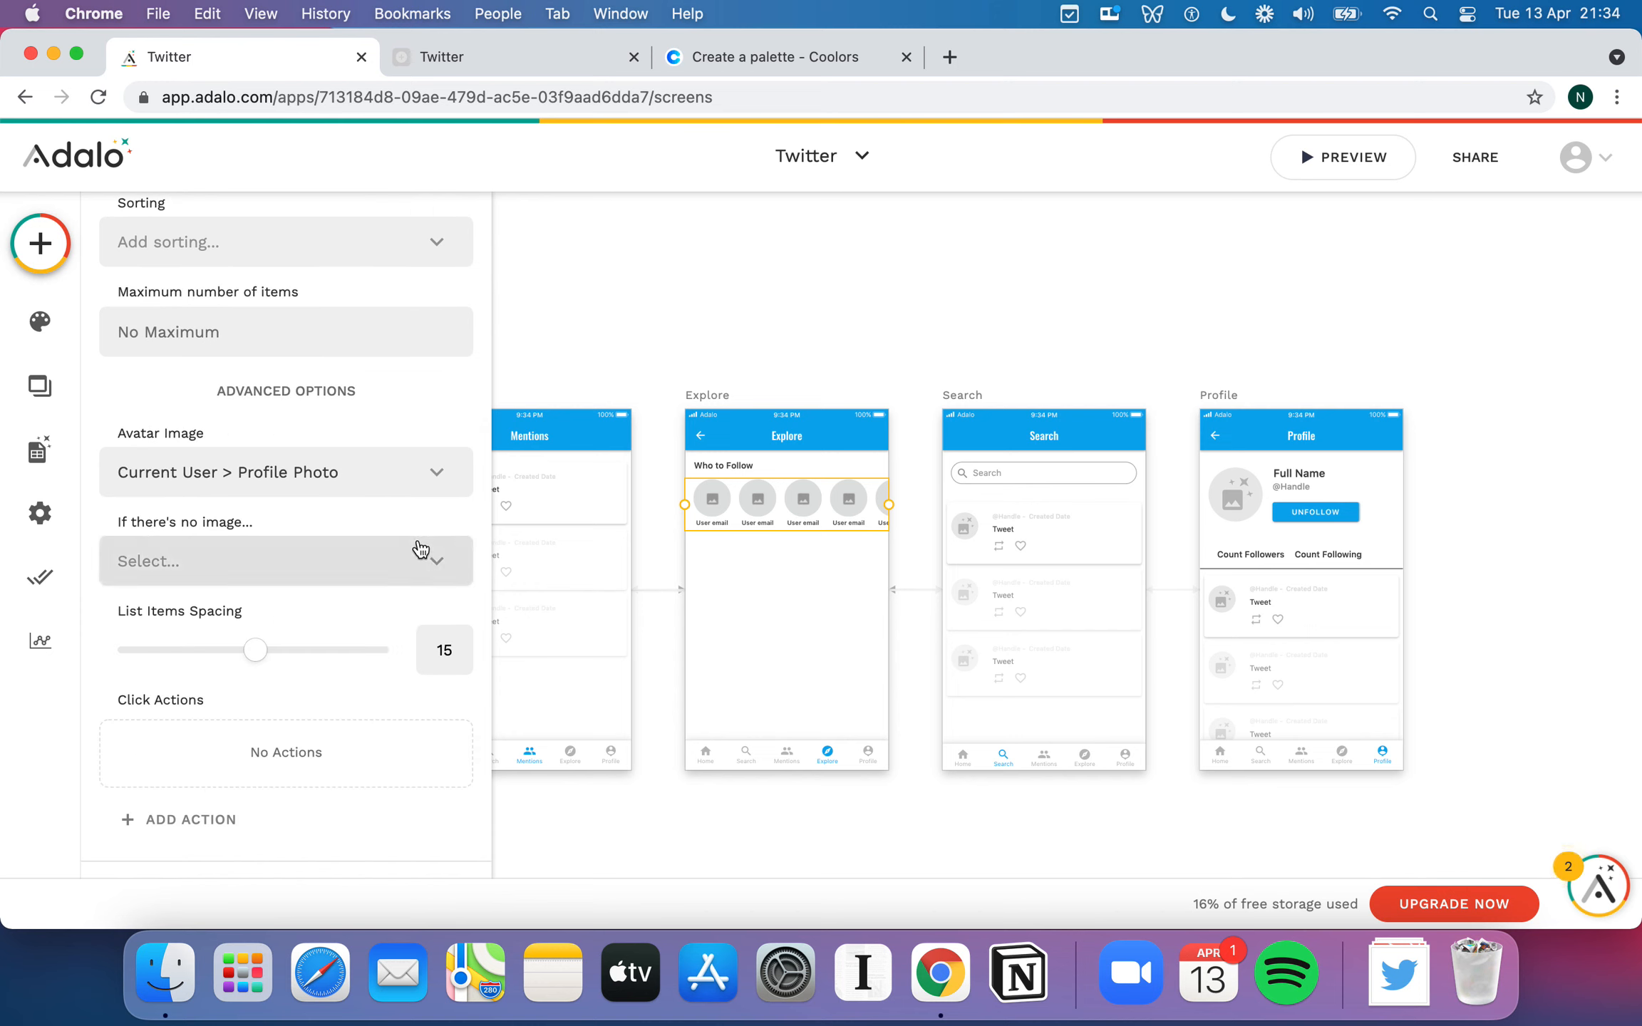
pyautogui.scroll(-1, 388, 612)
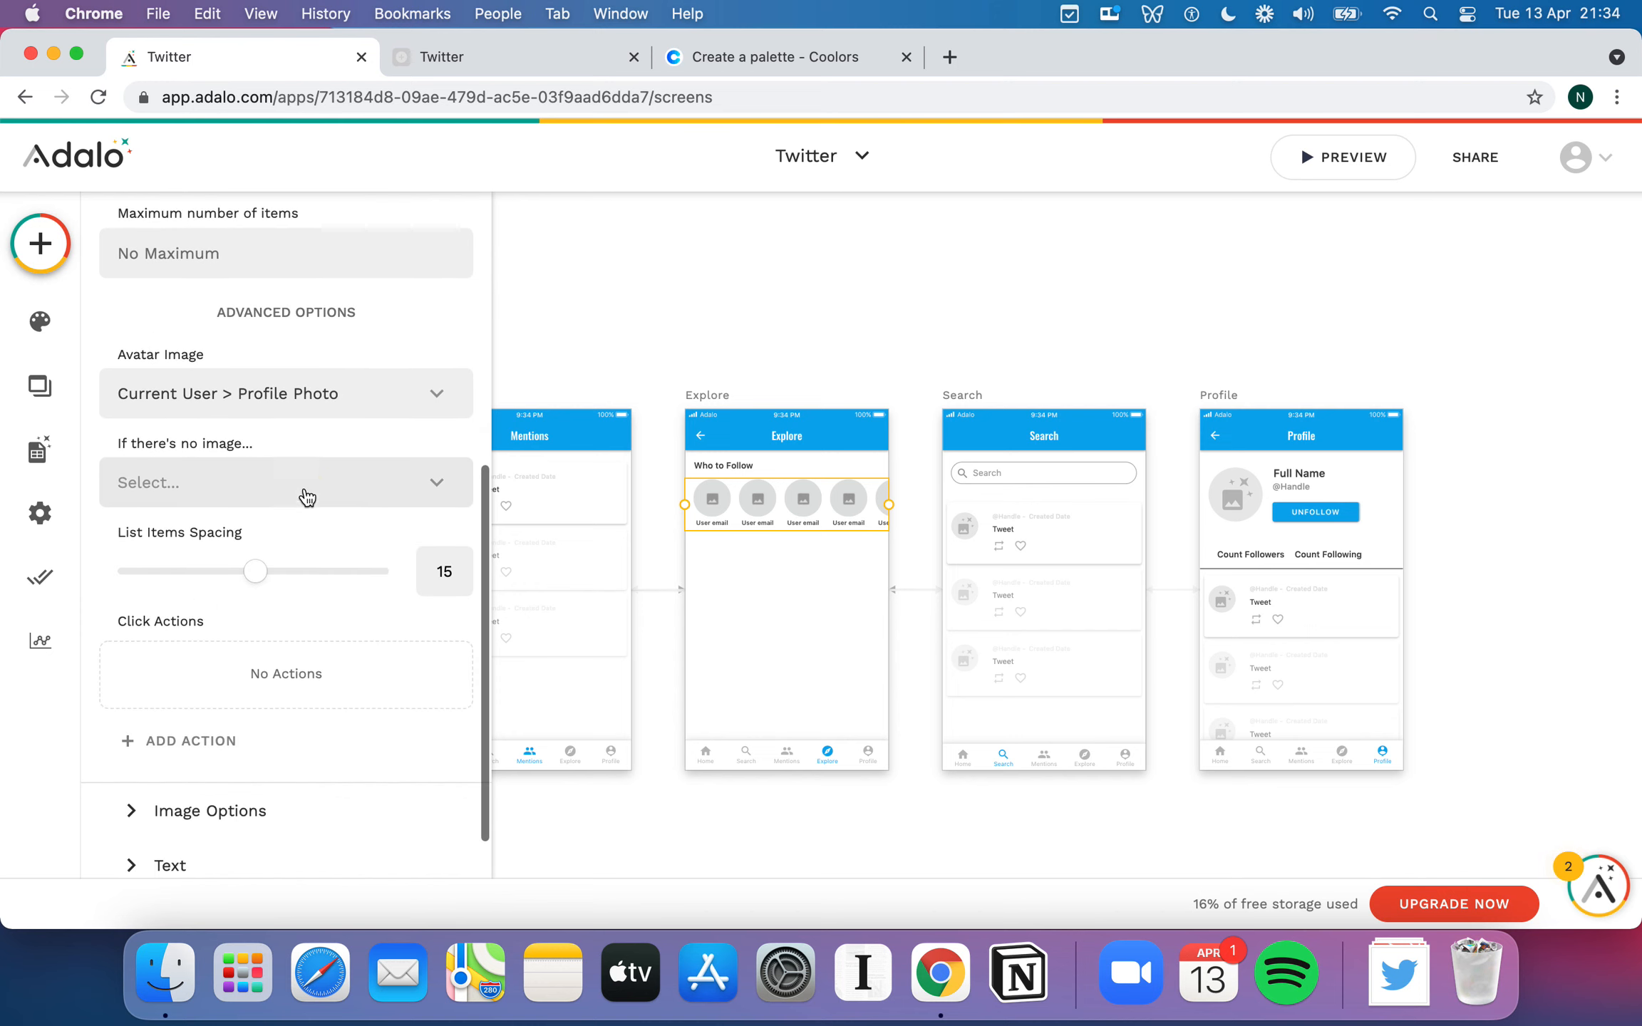
pyautogui.click(304, 488)
pyautogui.click(246, 545)
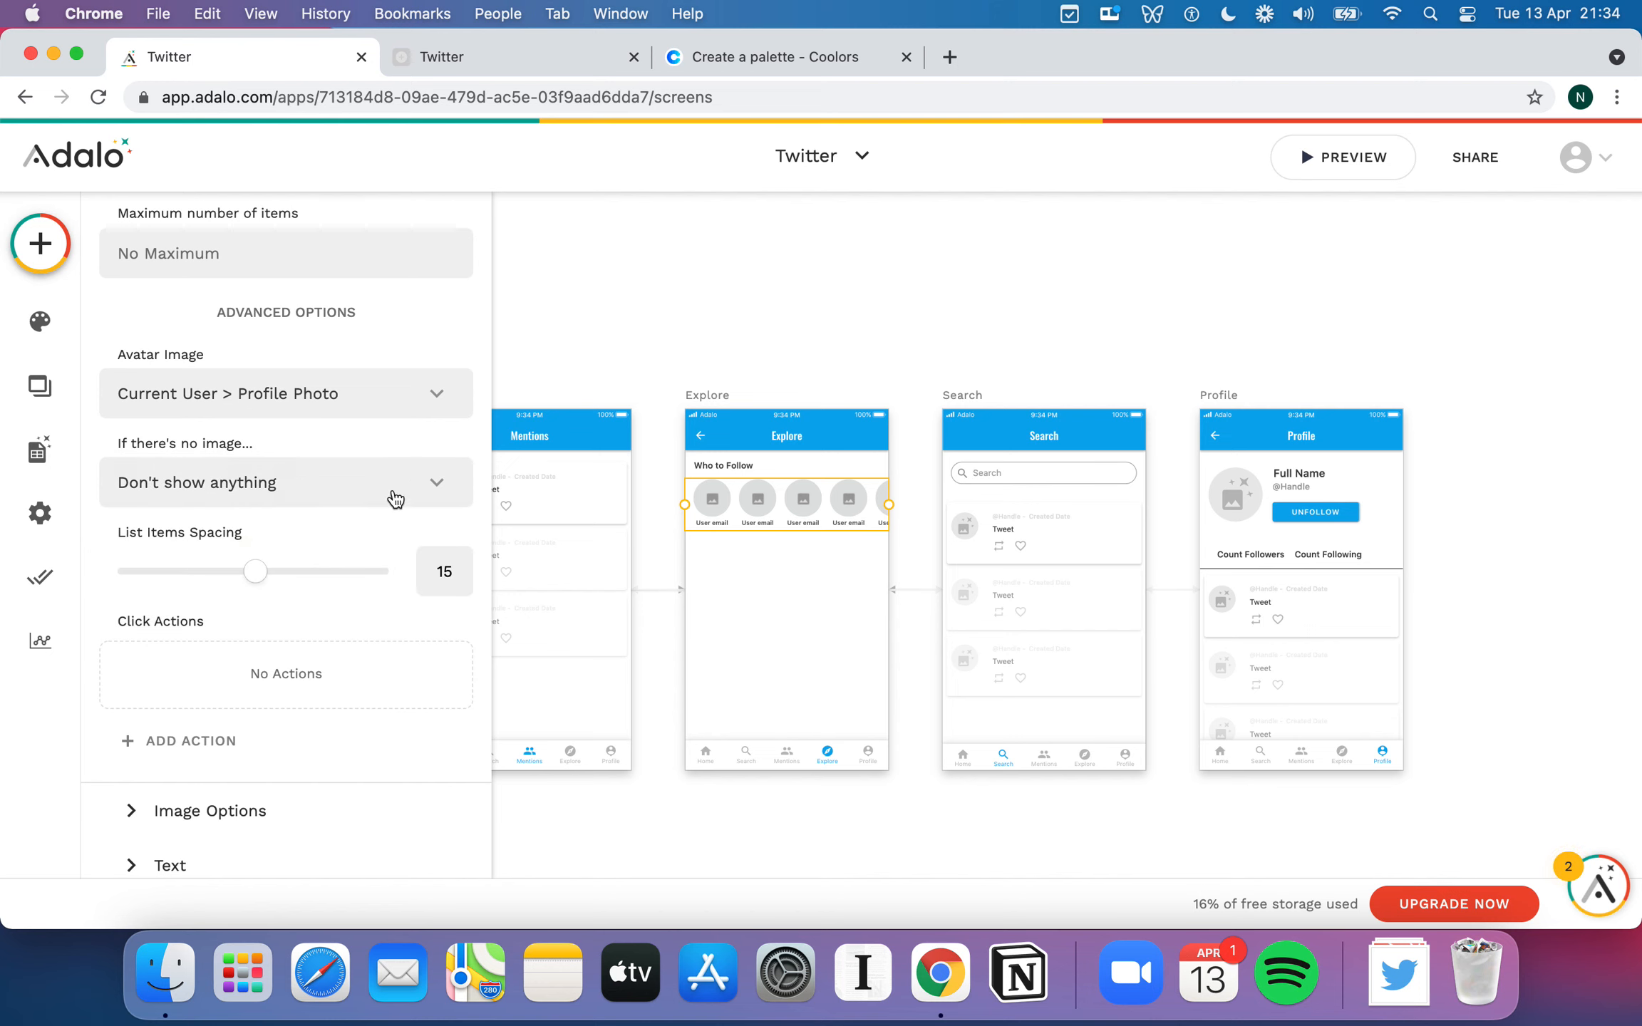
pyautogui.scroll(-1, 310, 615)
pyautogui.click(279, 695)
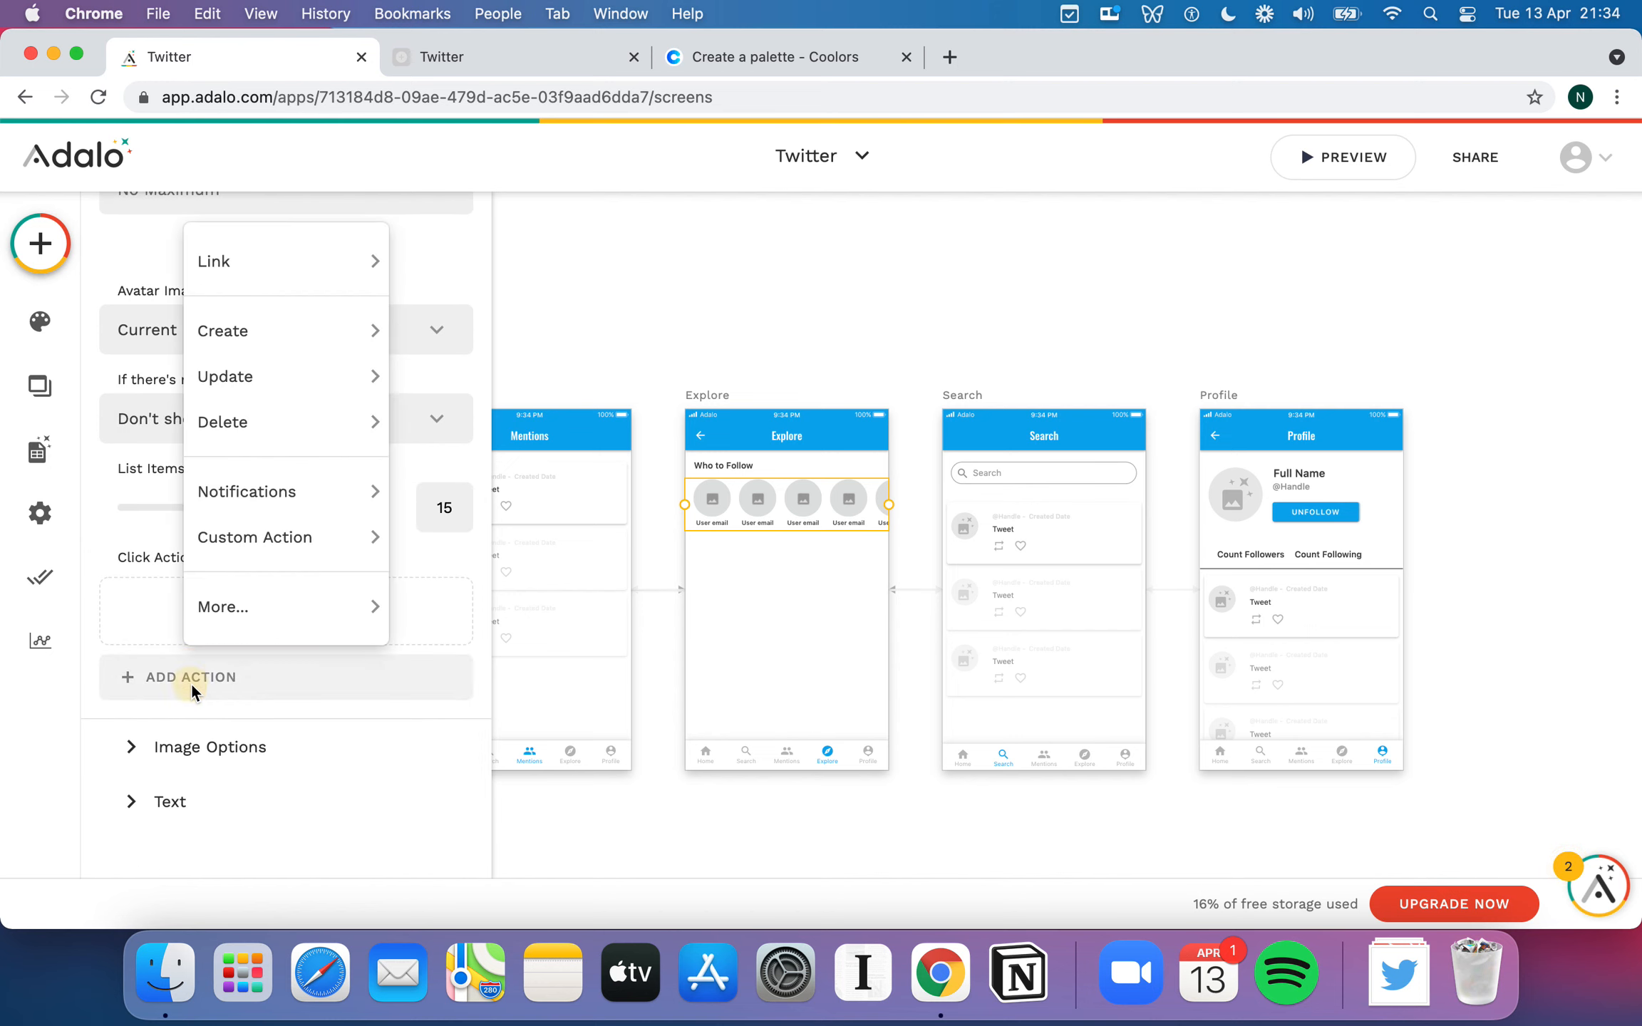
pyautogui.click(326, 715)
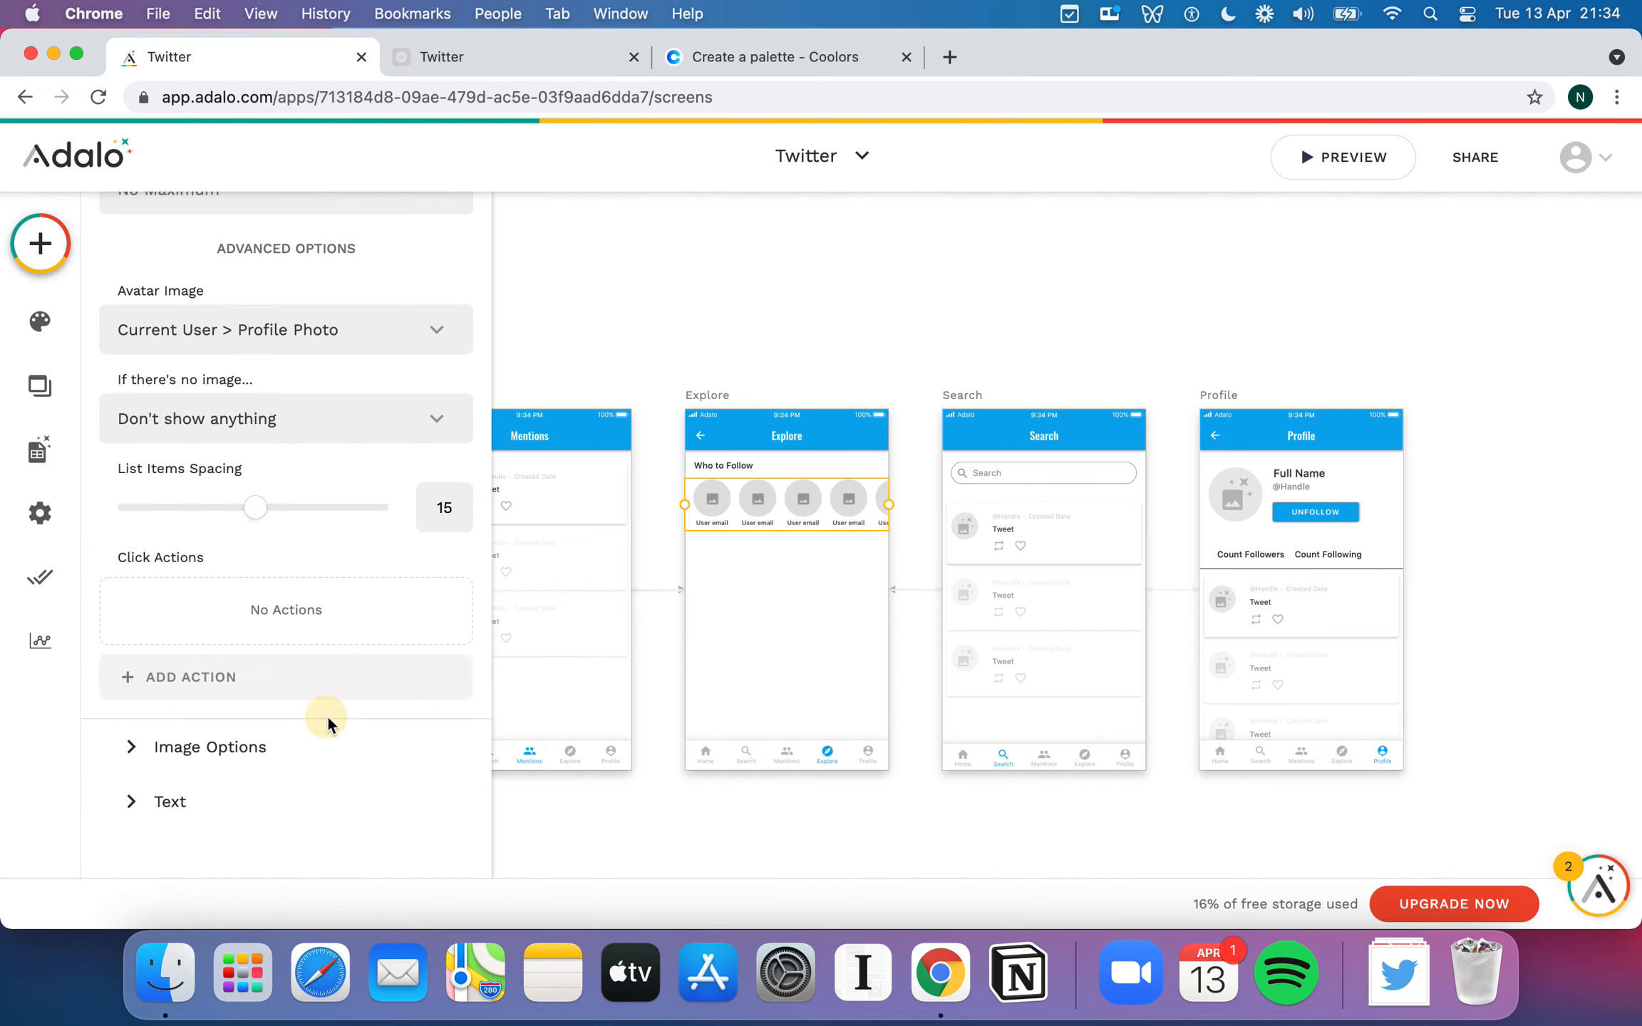
# - Replace the avatar list's title text with an "@" followed by the user's Handle as magic text
pyautogui.click(164, 794)
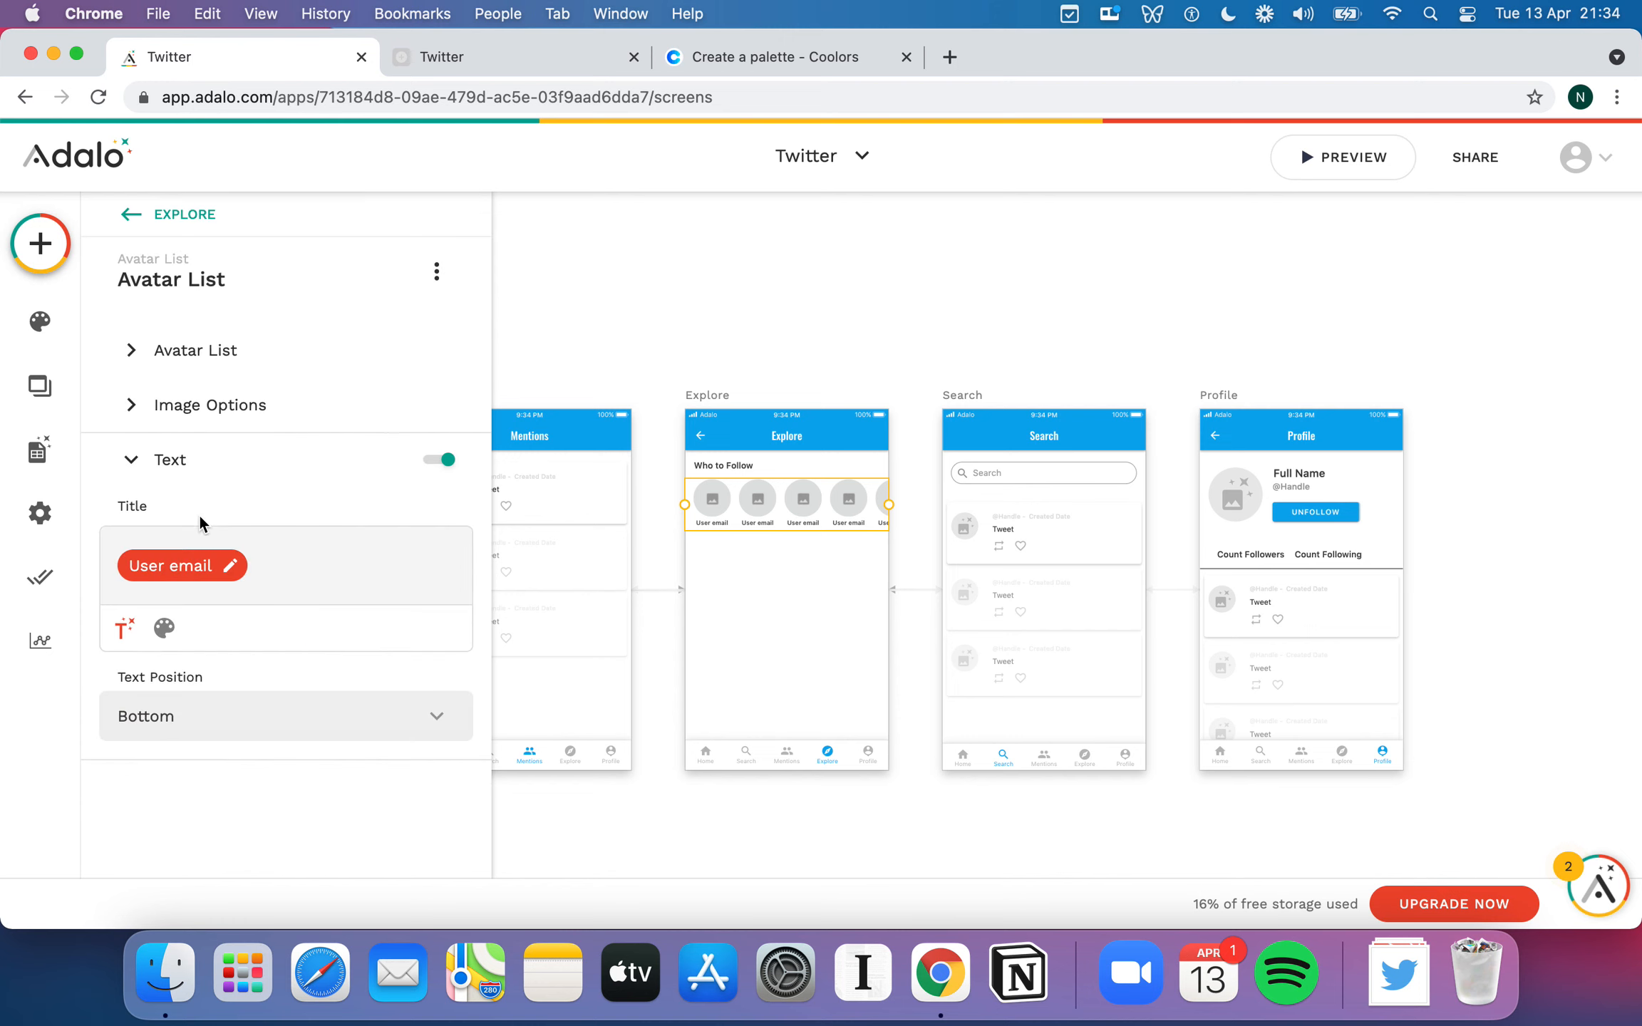
pyautogui.click(265, 569)
pyautogui.press('BackSpace')
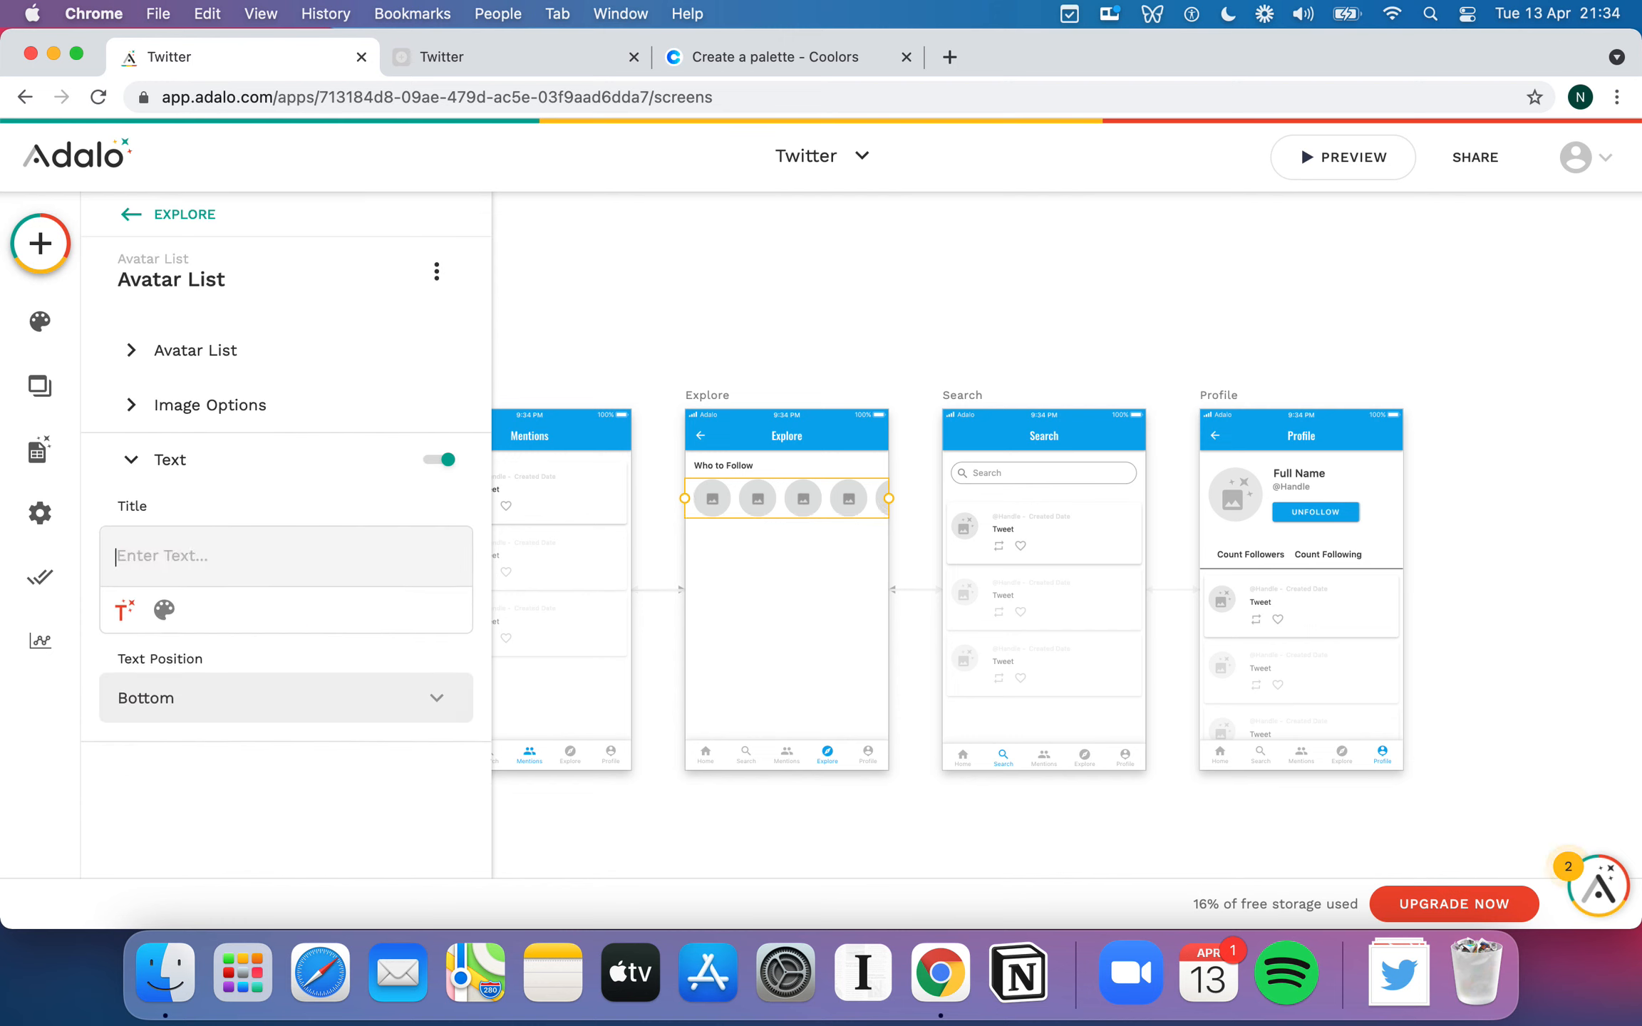
pyautogui.click(123, 611)
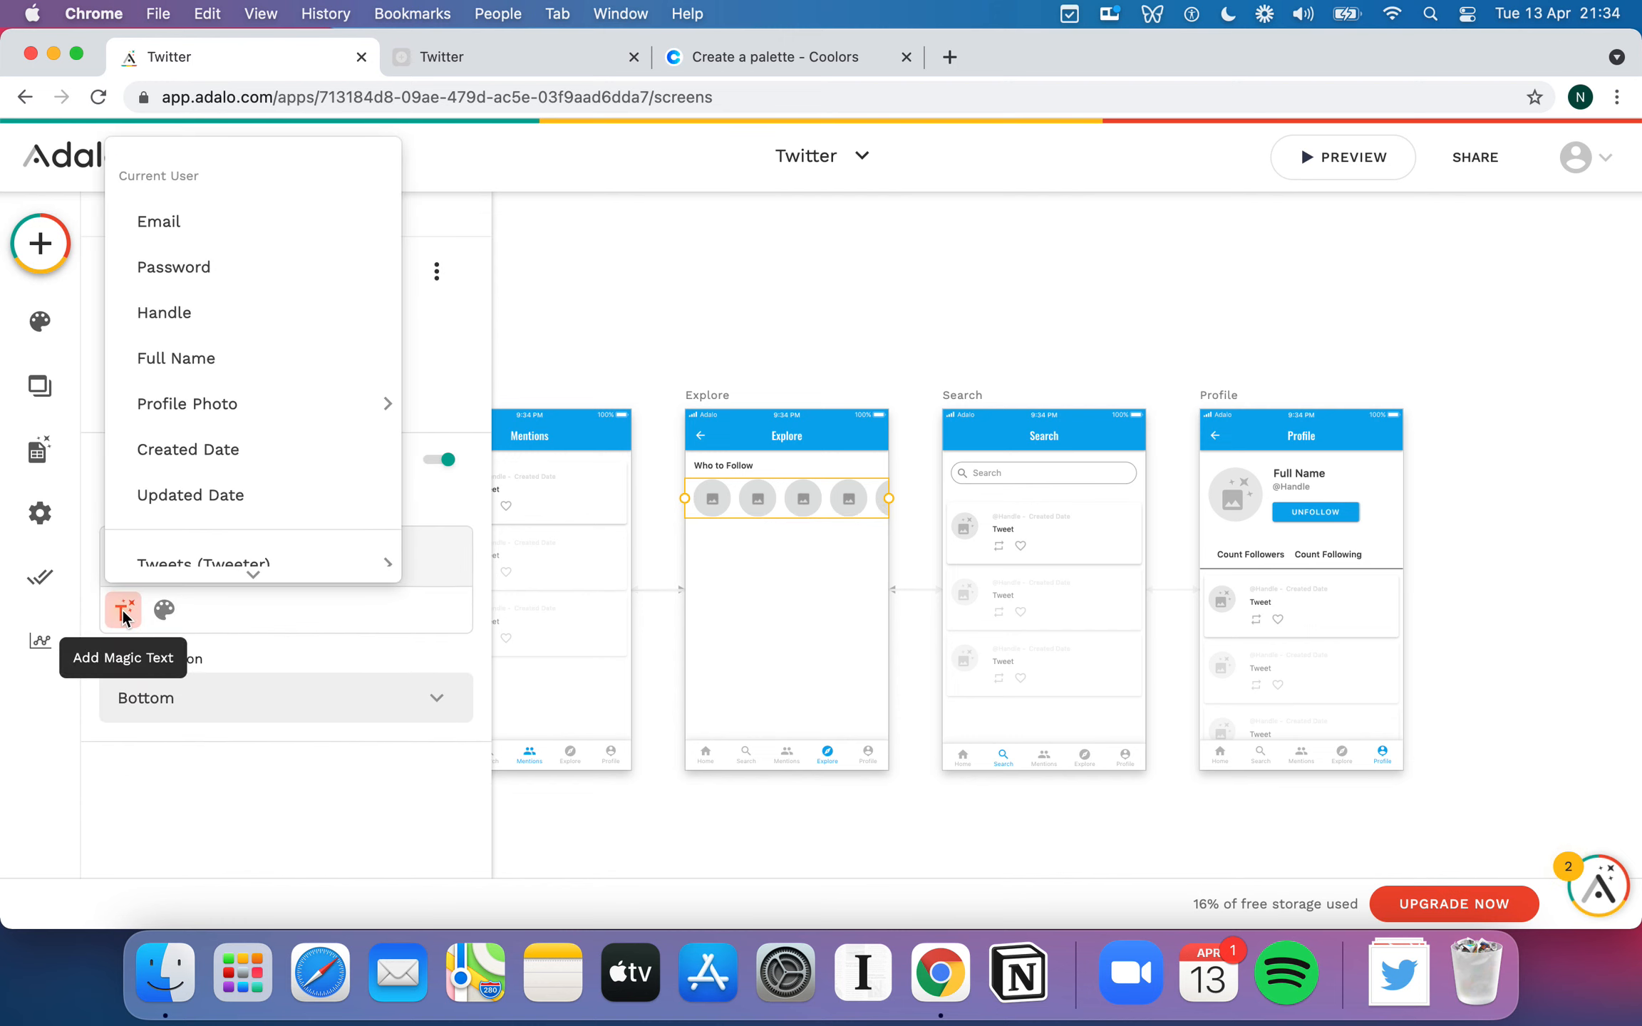
pyautogui.click(229, 317)
pyautogui.click(122, 567)
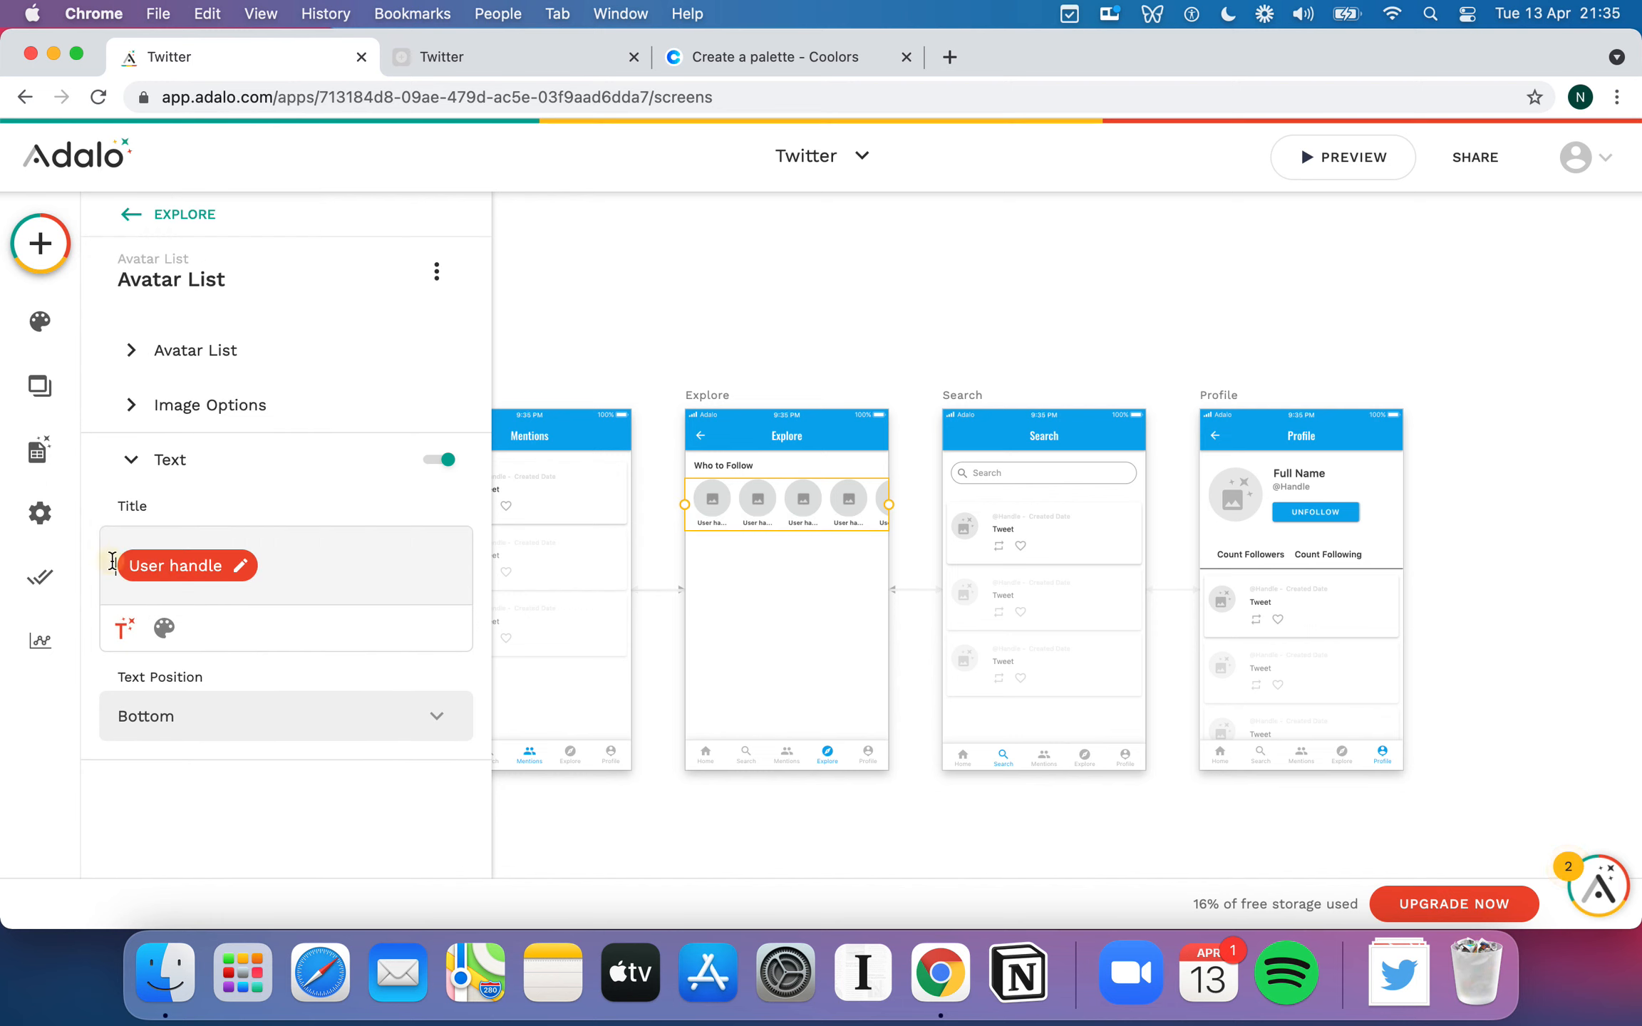
pyautogui.write('@')
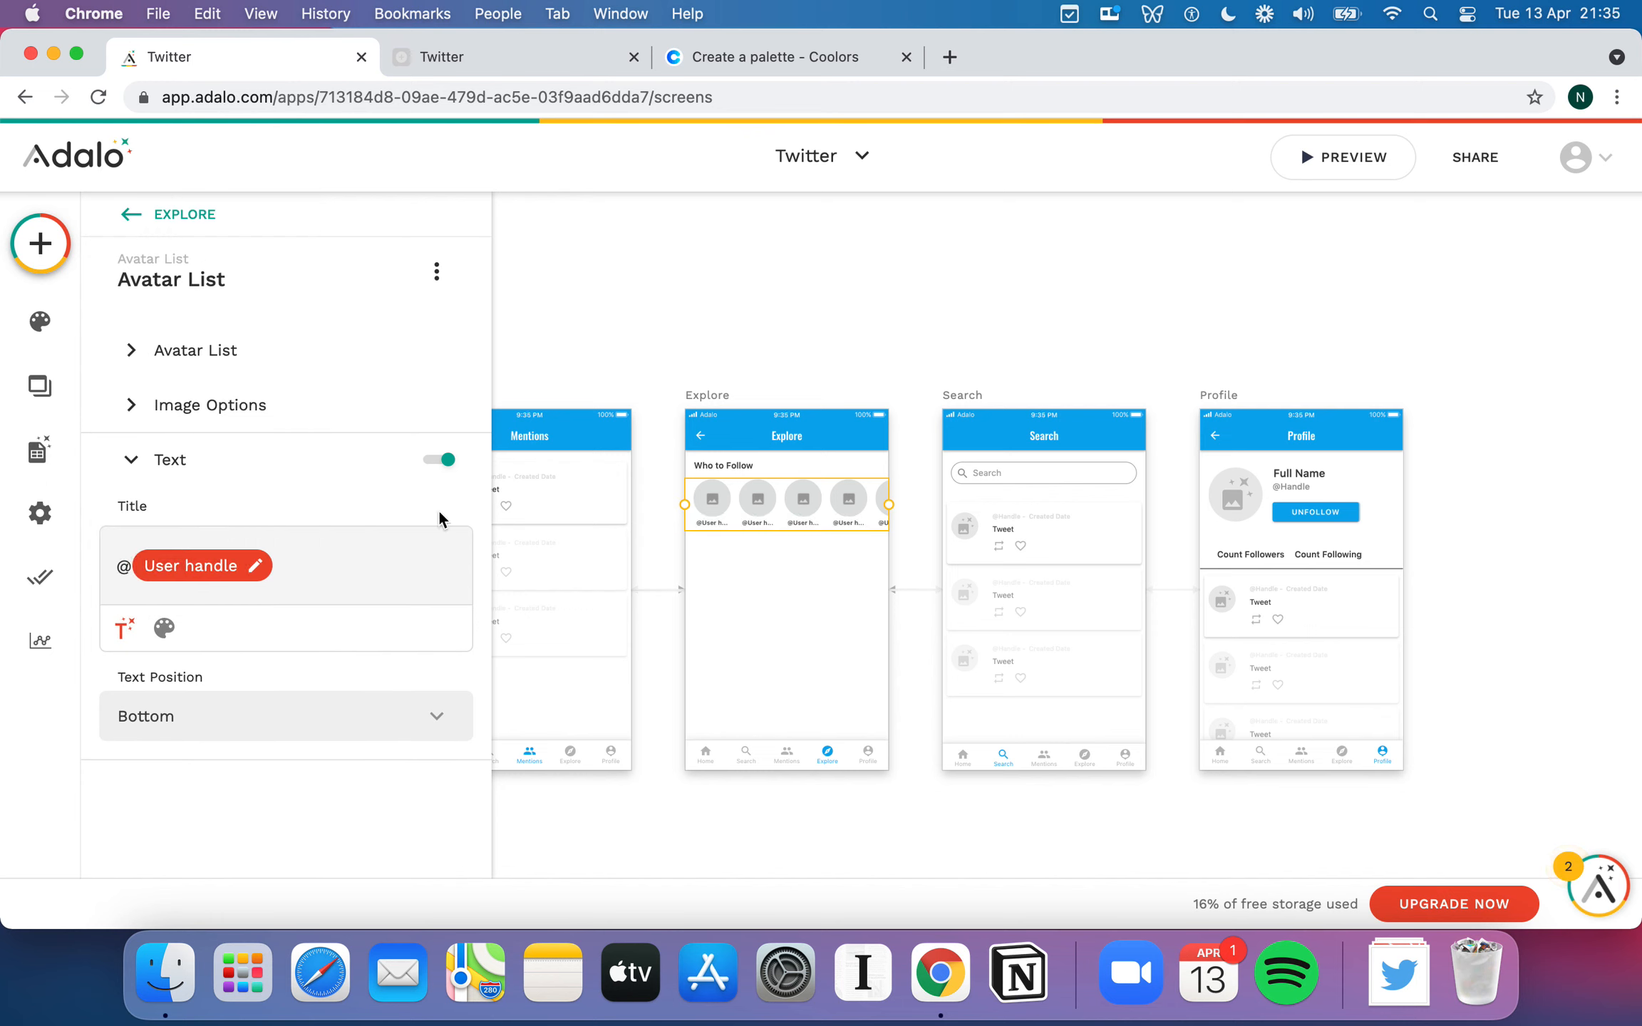
# - Duplicate the "Who to Follow" heading below the avatar list and change the copy's text to "Latest Tweets"
pyautogui.moveTo(727, 466); pyautogui.dragTo(736, 547)
pyautogui.doubleClick(737, 547)
pyautogui.write('Lat')
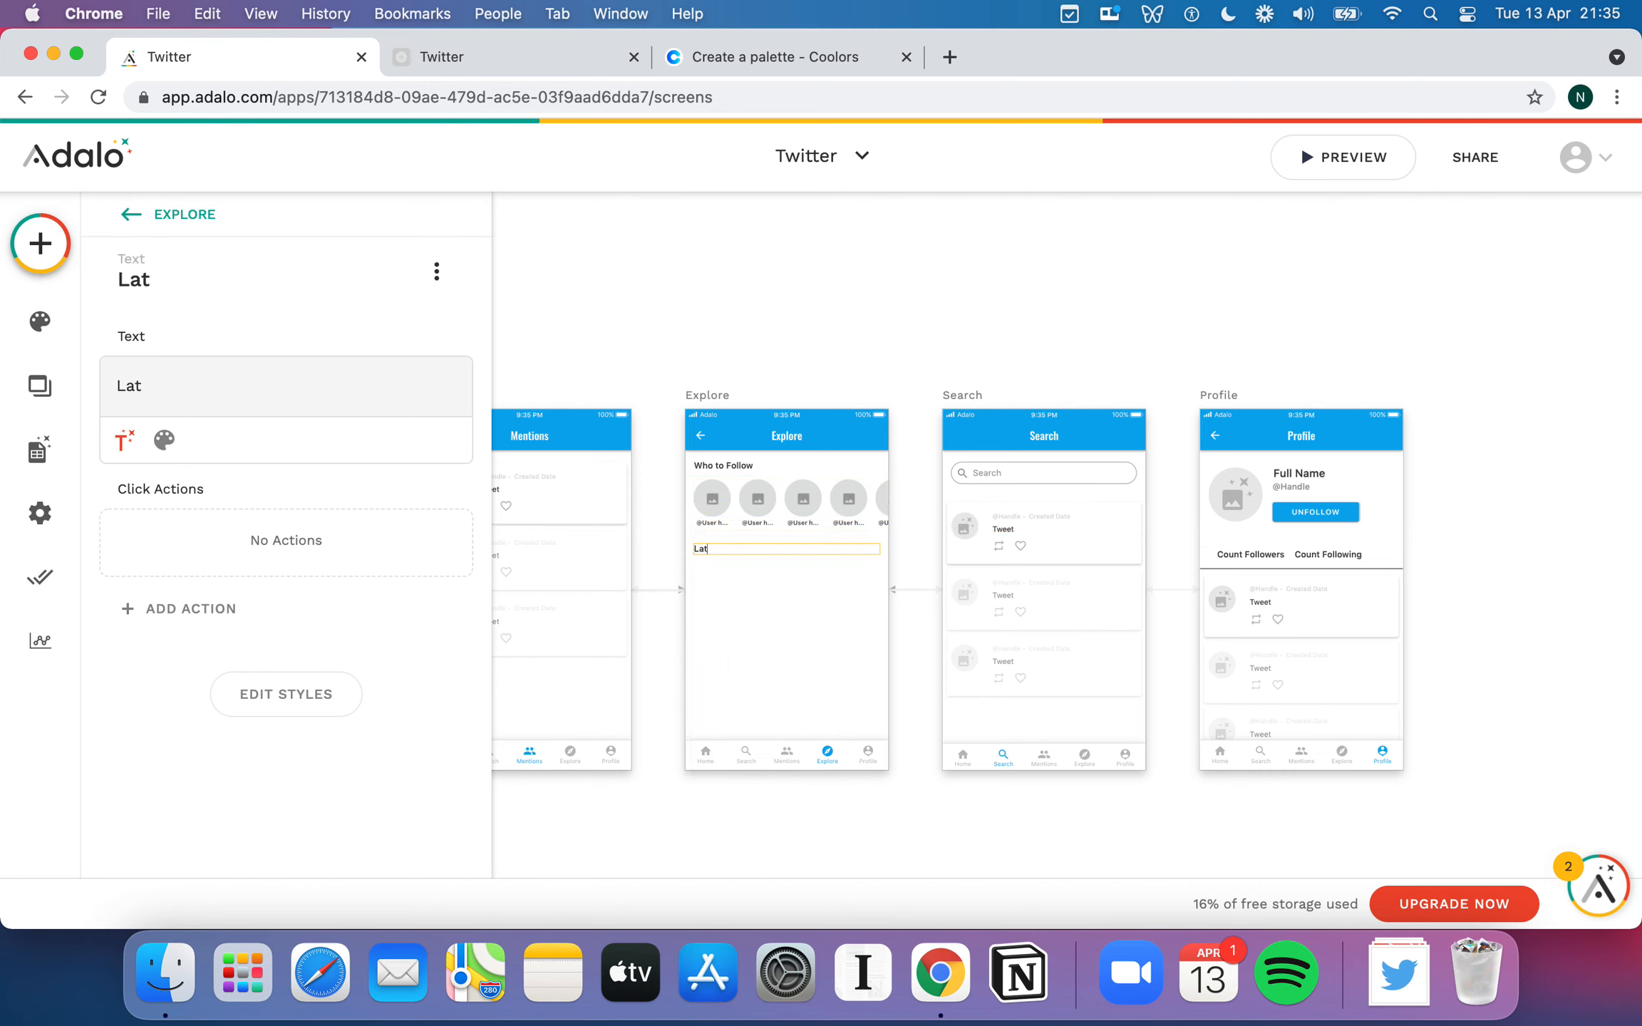
pyautogui.write('est Tweets')
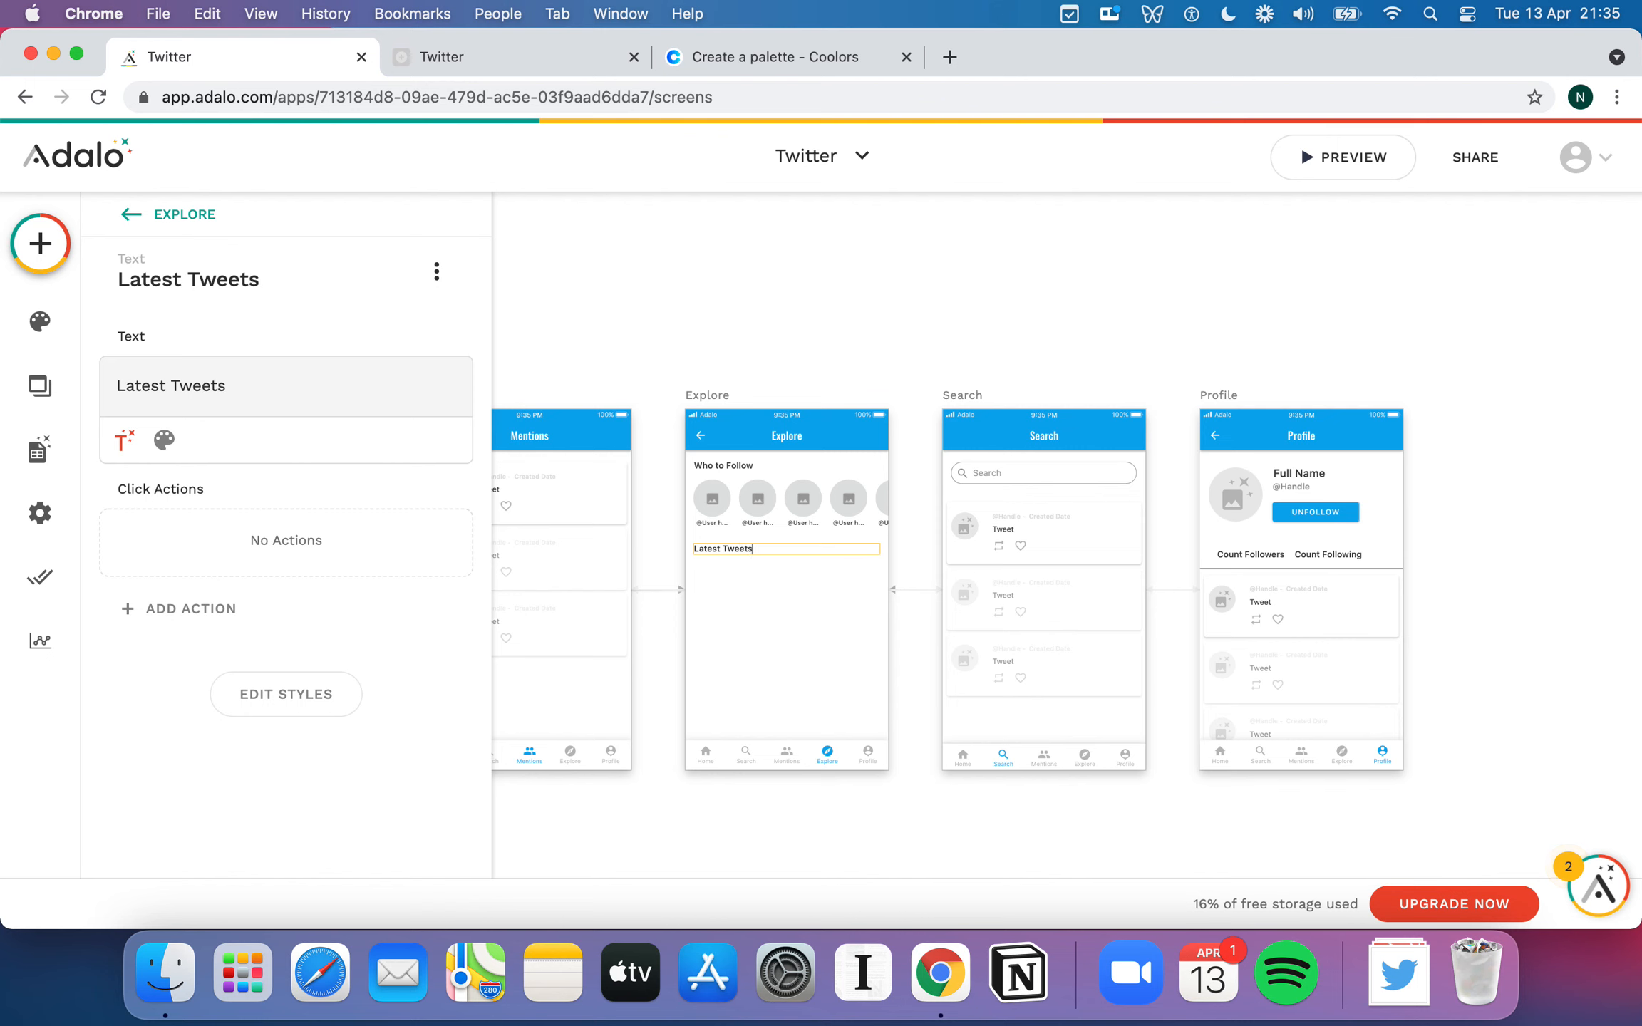
# - Duplicate the Profile screen's tweet list and place the copy under the "Latest Tweets" heading on the Explore screen
pyautogui.click(1286, 636)
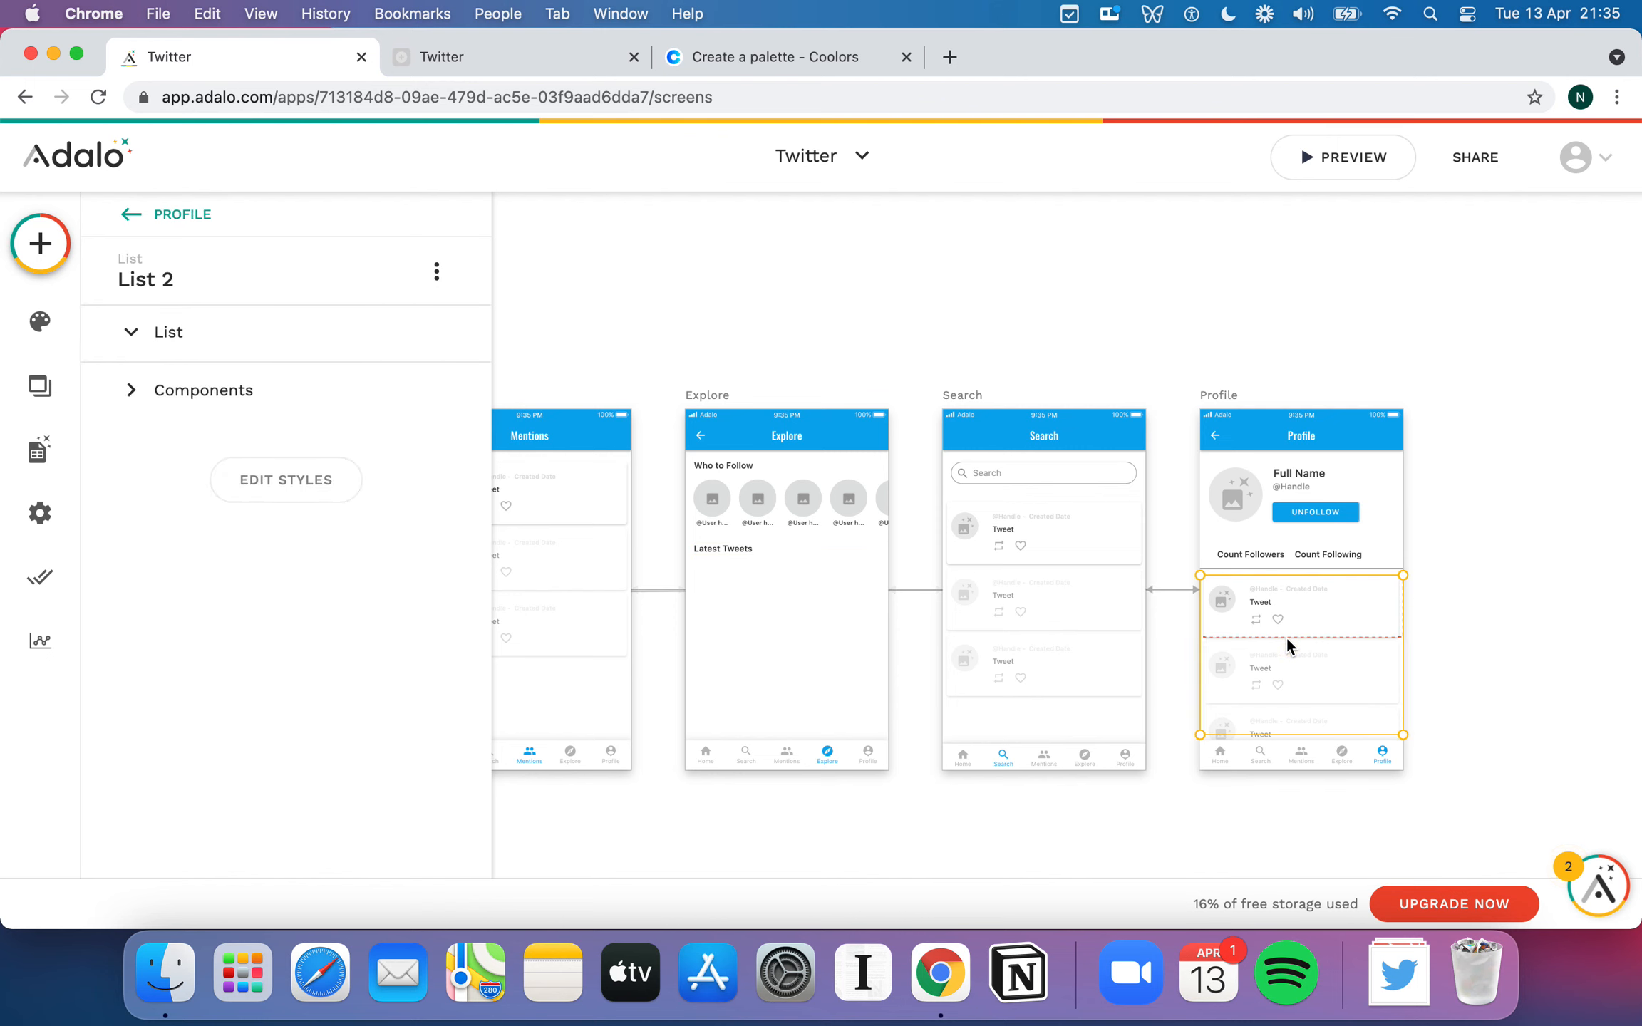
pyautogui.press('super+v')
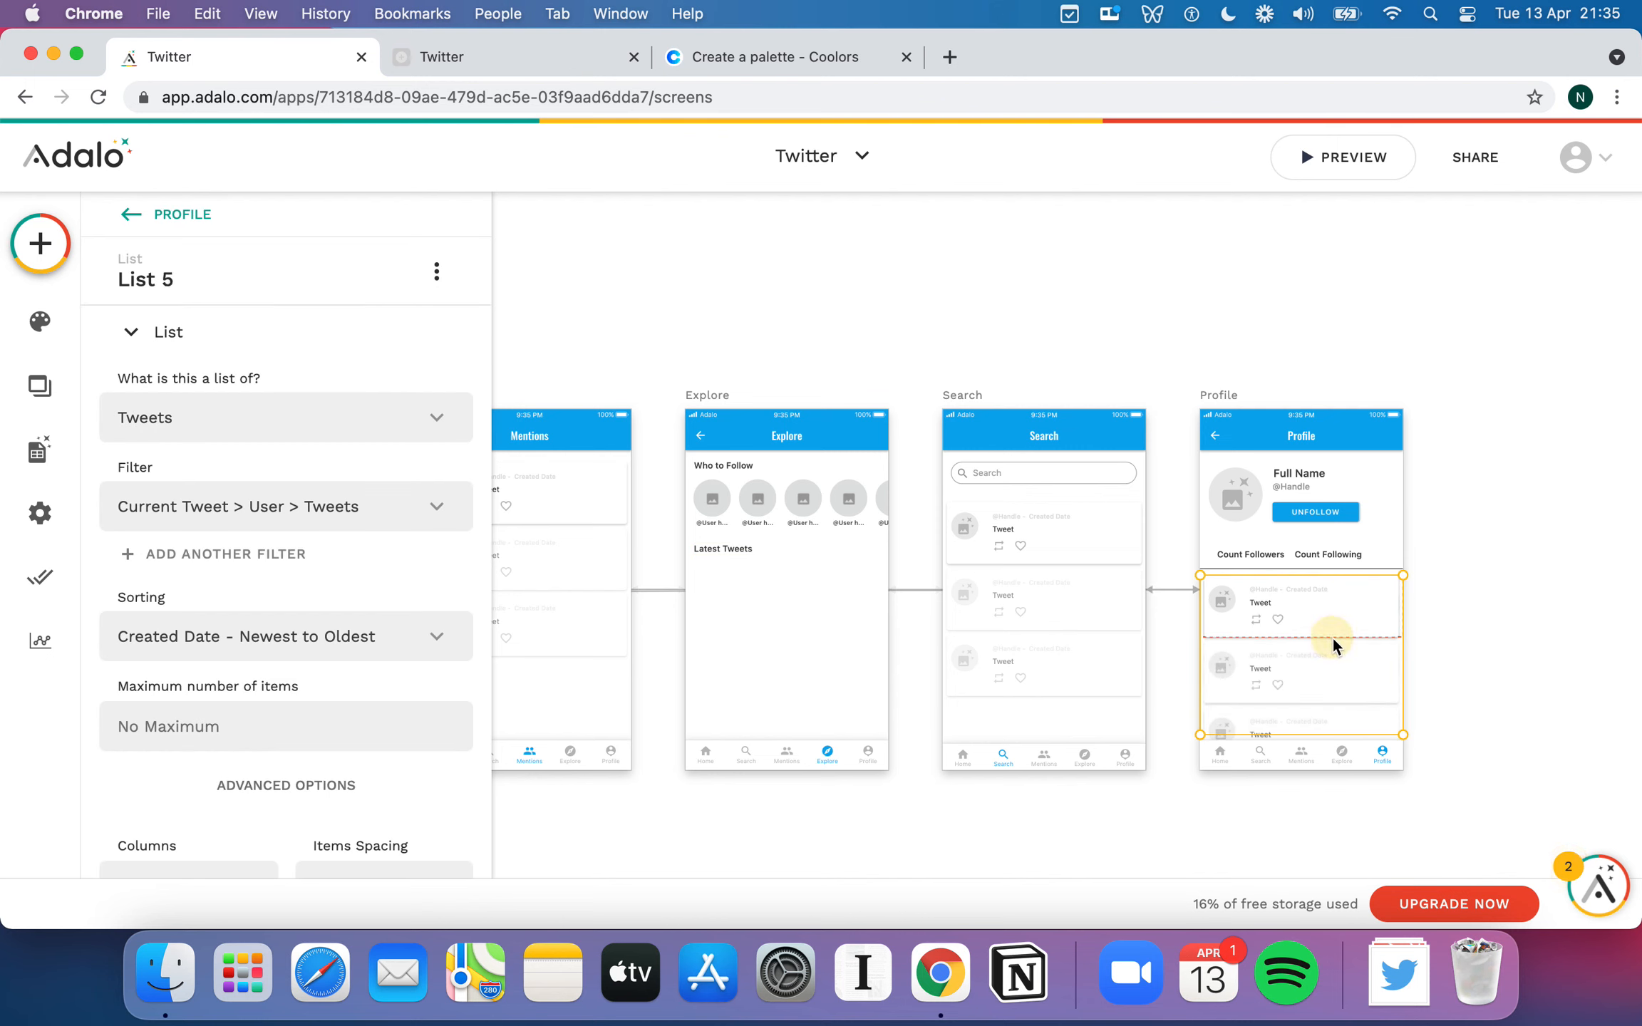
pyautogui.moveTo(1333, 638); pyautogui.dragTo(821, 620)
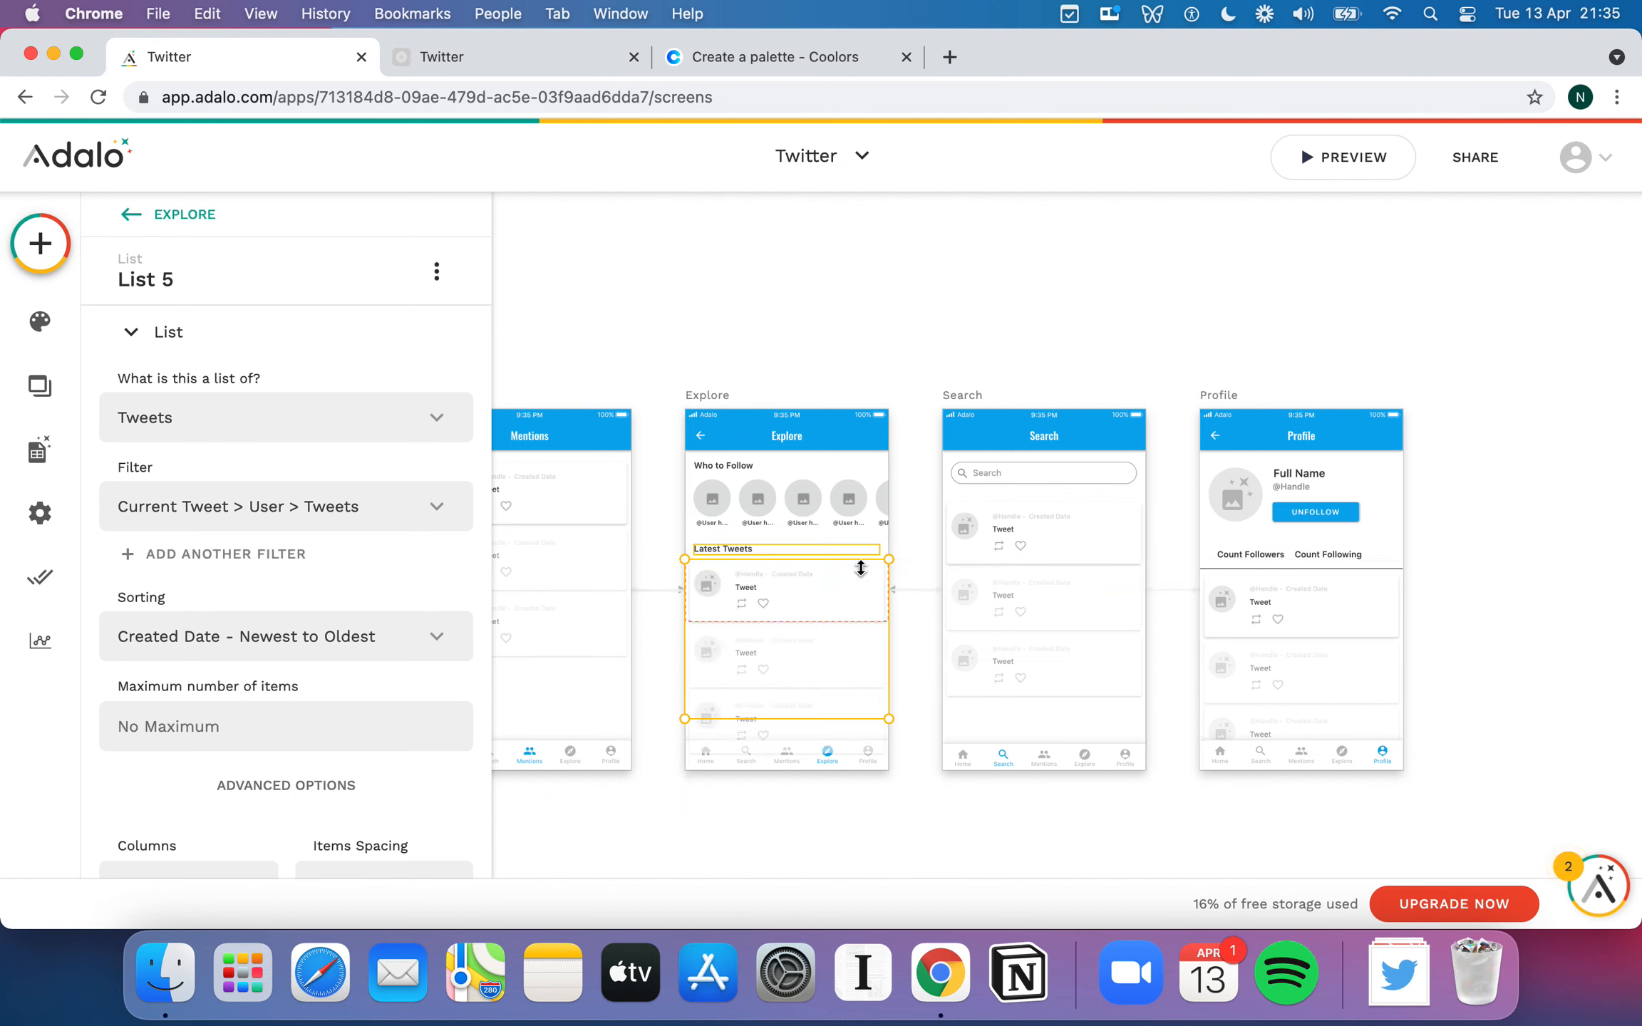
# - Set the filter of the Explore screen's tweet list to All tweets
pyautogui.scroll(-5, 292, 589)
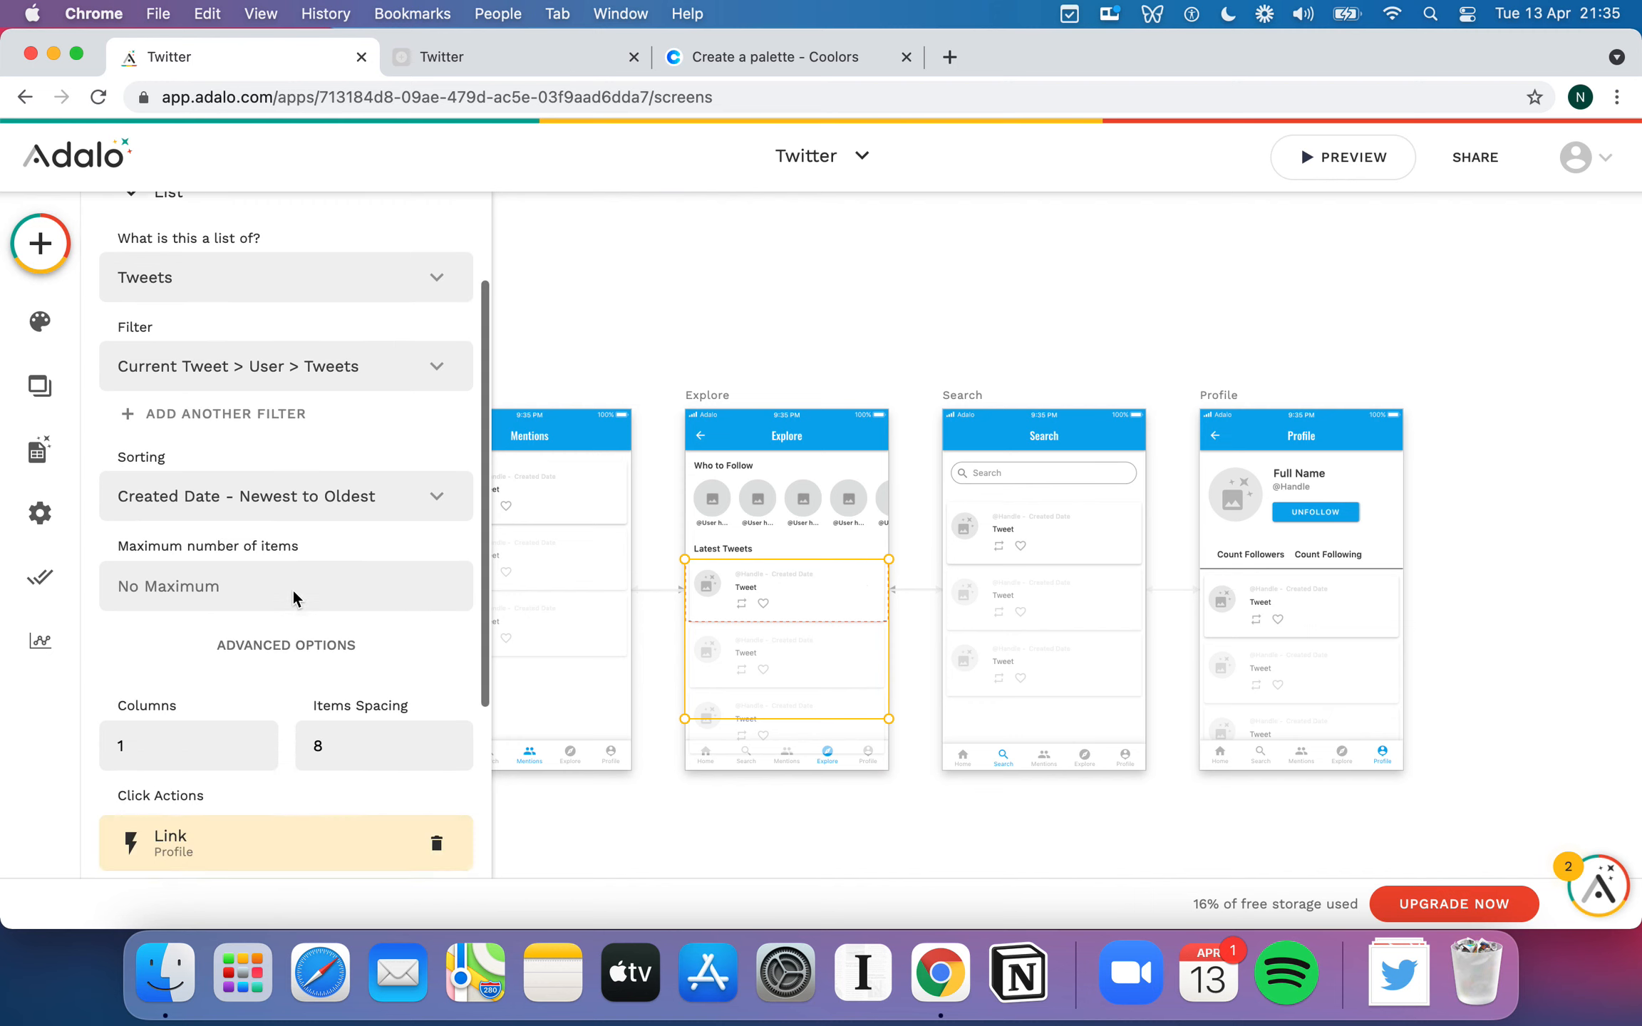
pyautogui.scroll(4, 315, 557)
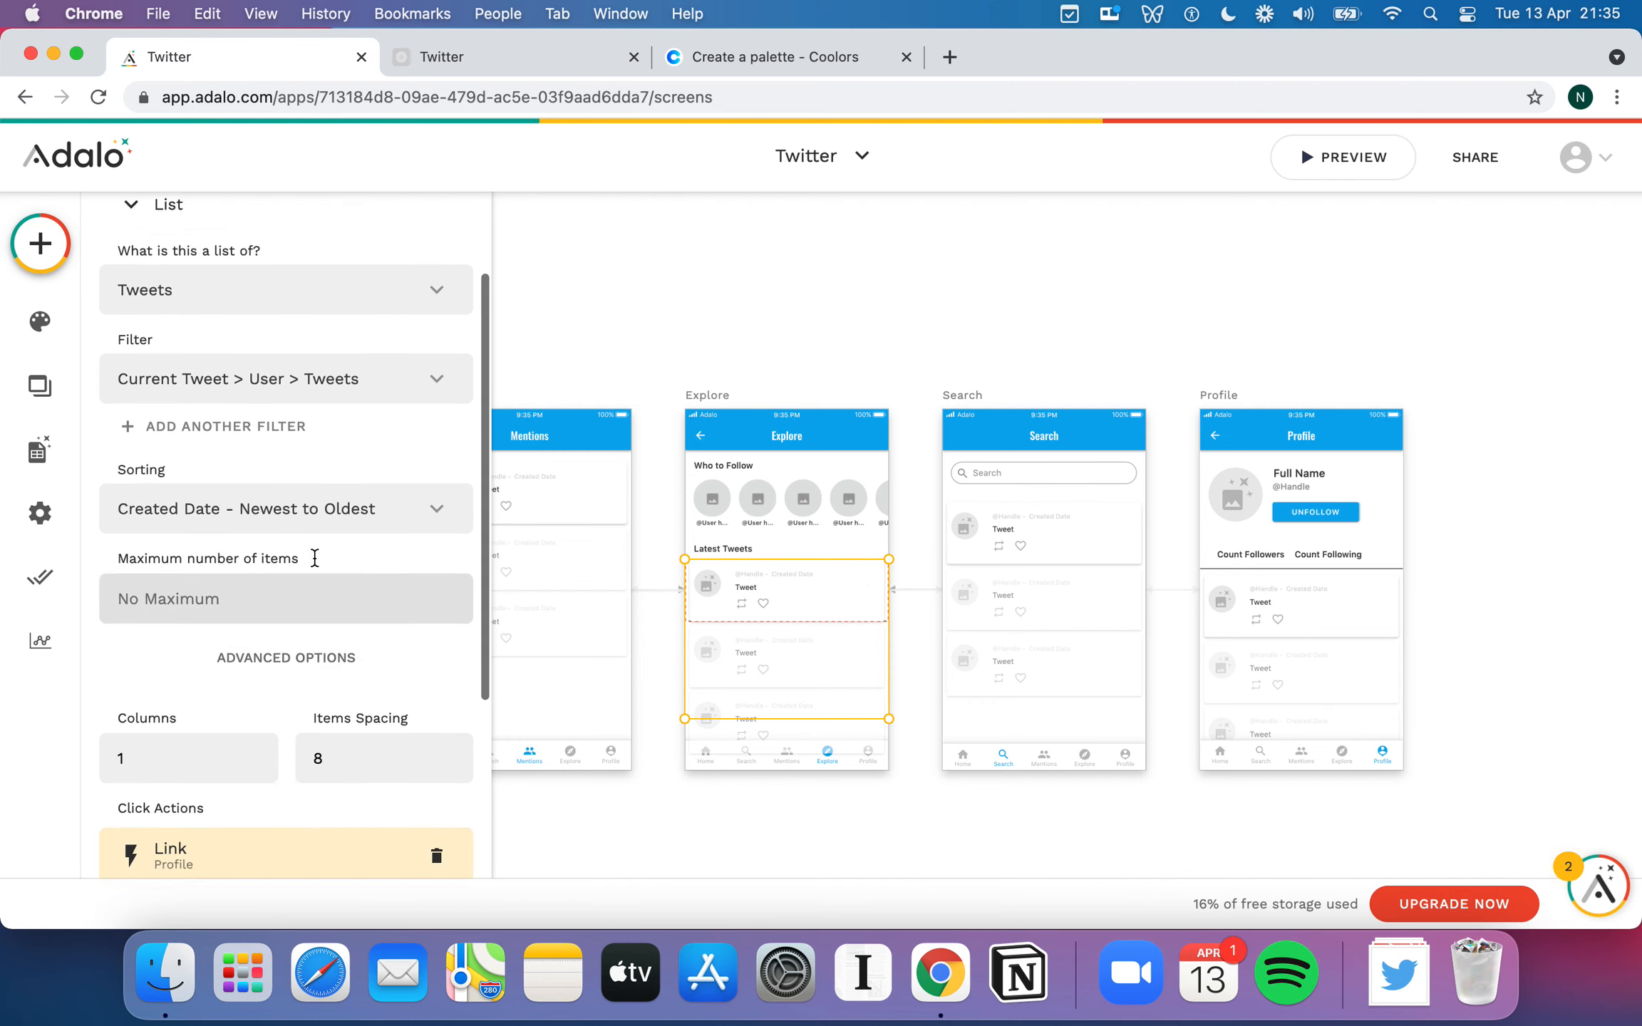
pyautogui.click(307, 469)
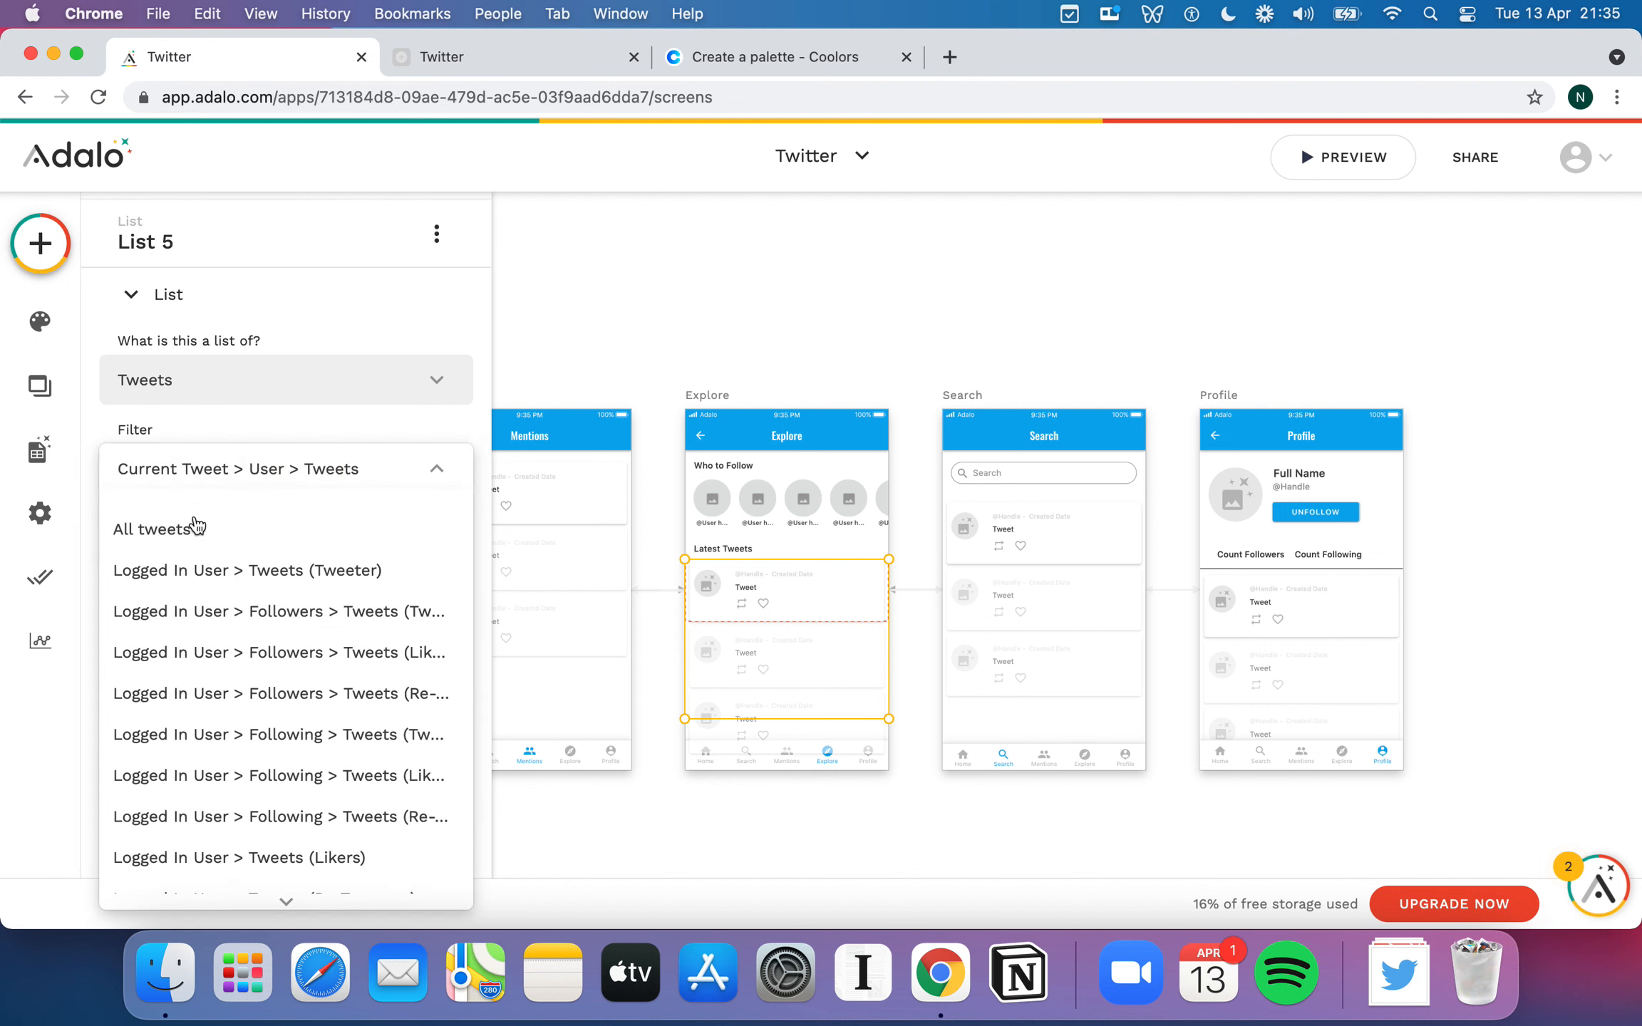
pyautogui.click(205, 531)
pyautogui.scroll(-2, 305, 567)
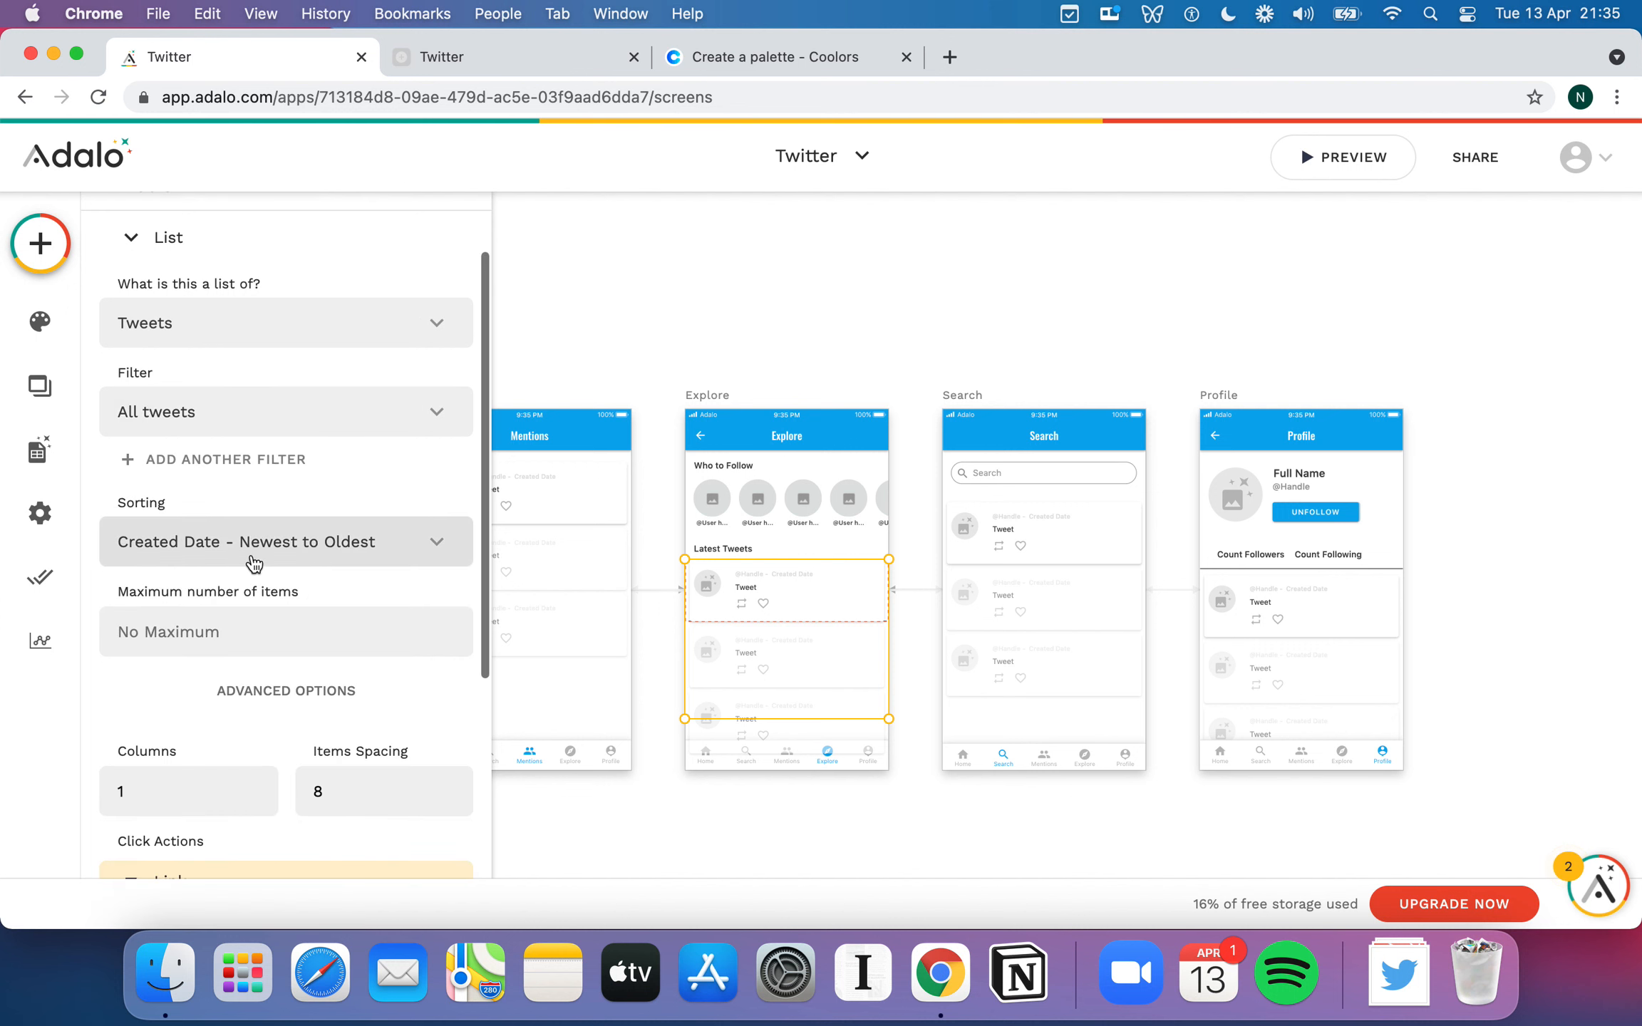
pyautogui.scroll(3, 325, 563)
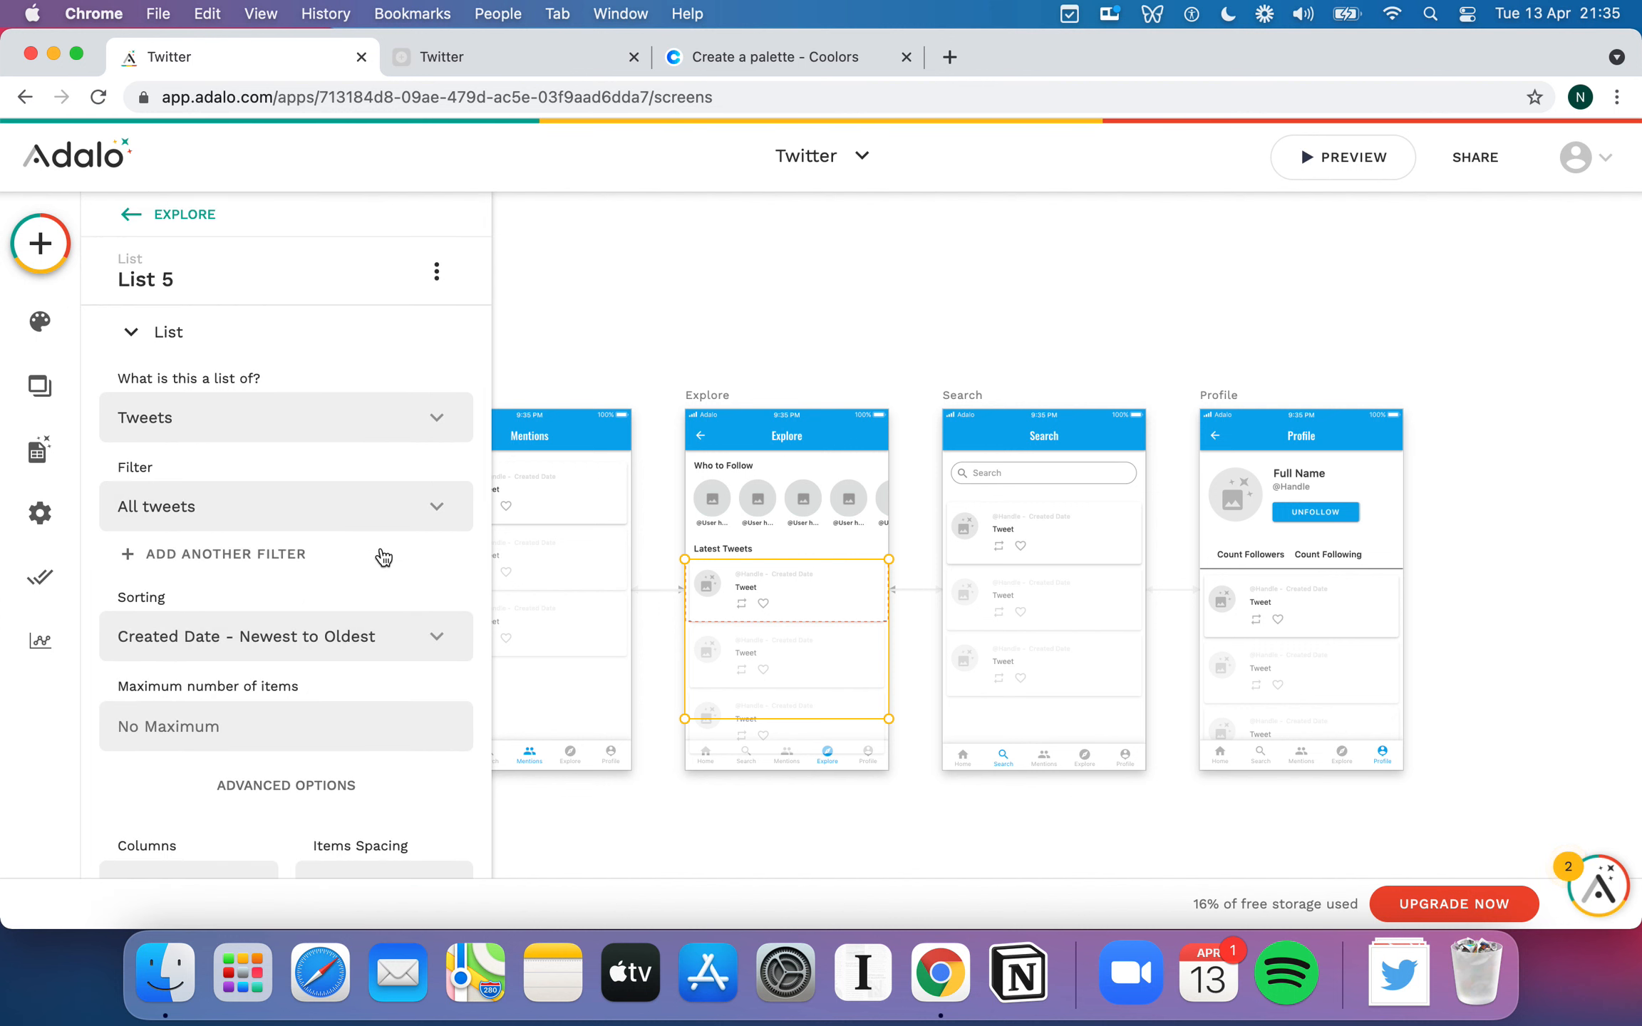
# - Preview the app and look through the Explore screen's "Who to Follow" avatars and "Latest Tweets" list
pyautogui.click(957, 330)
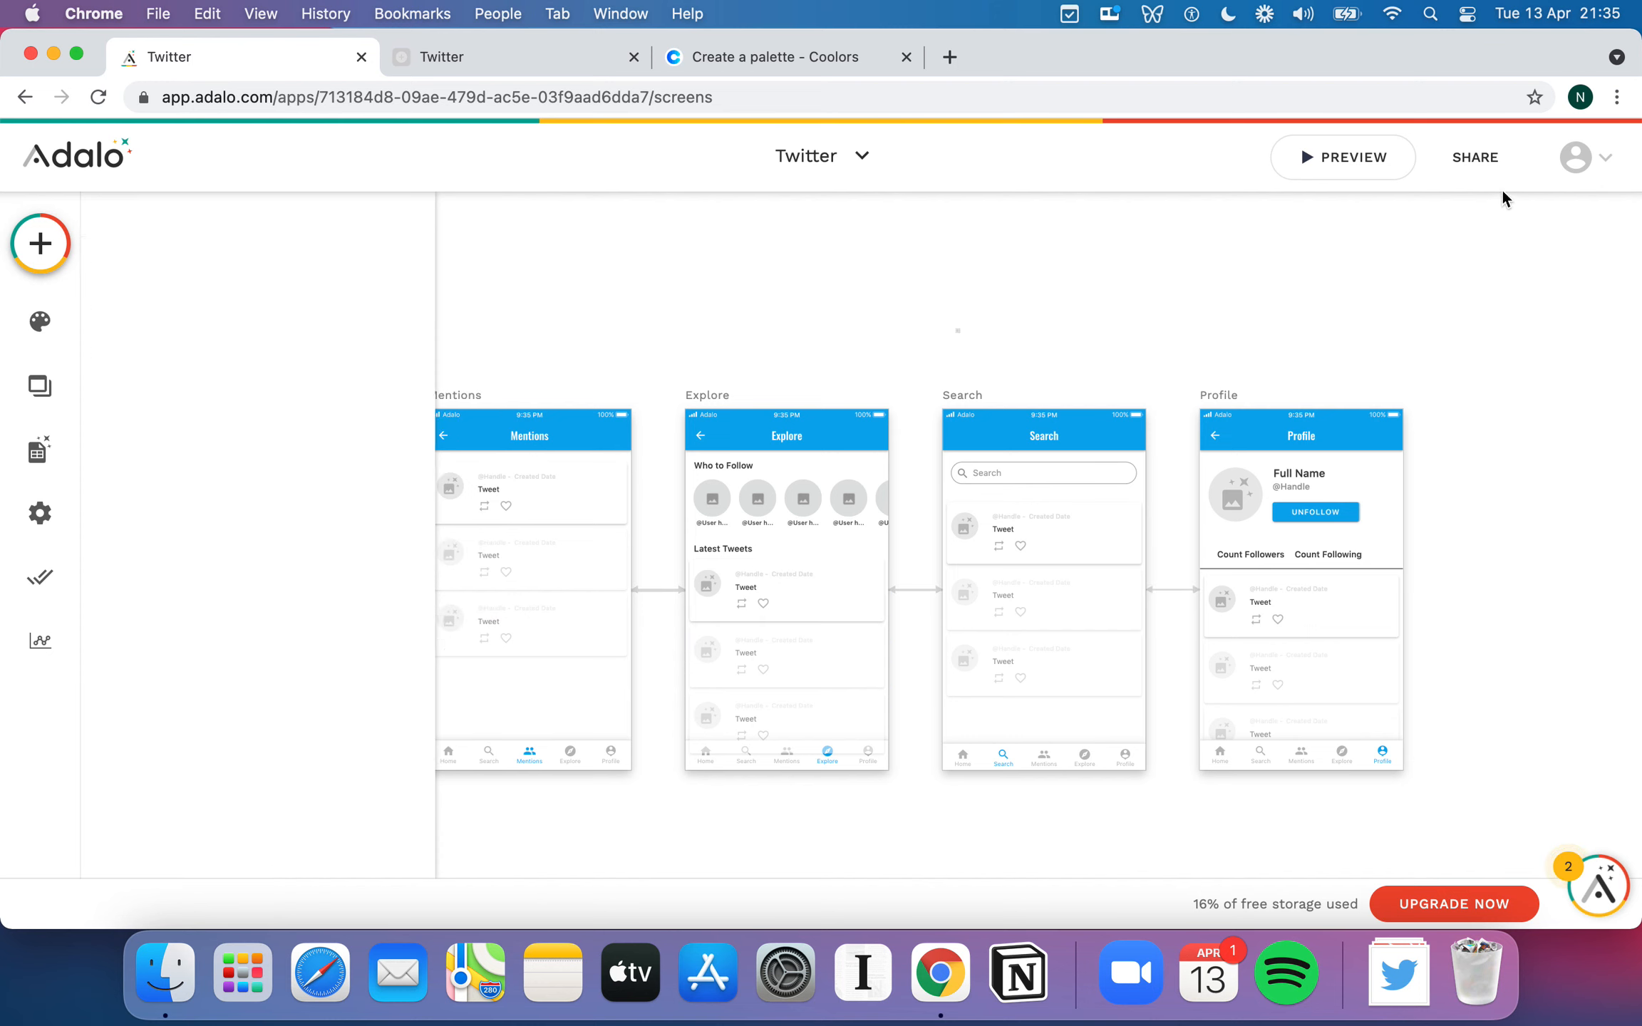
pyautogui.click(1378, 163)
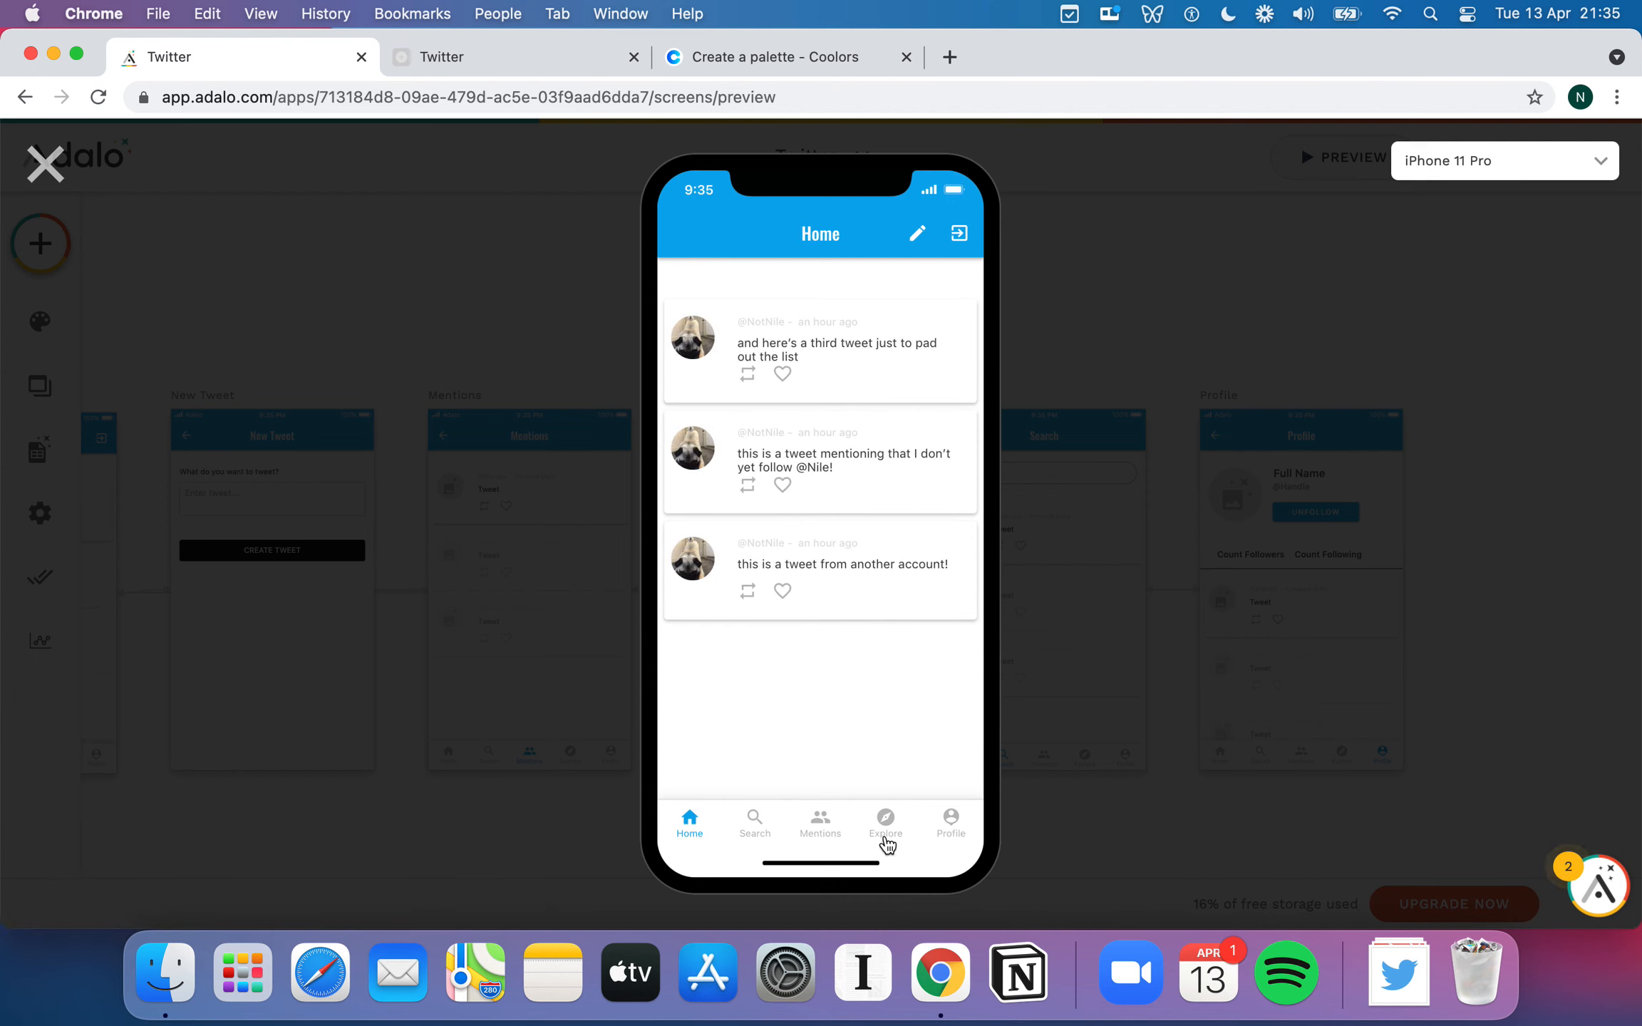
pyautogui.click(879, 826)
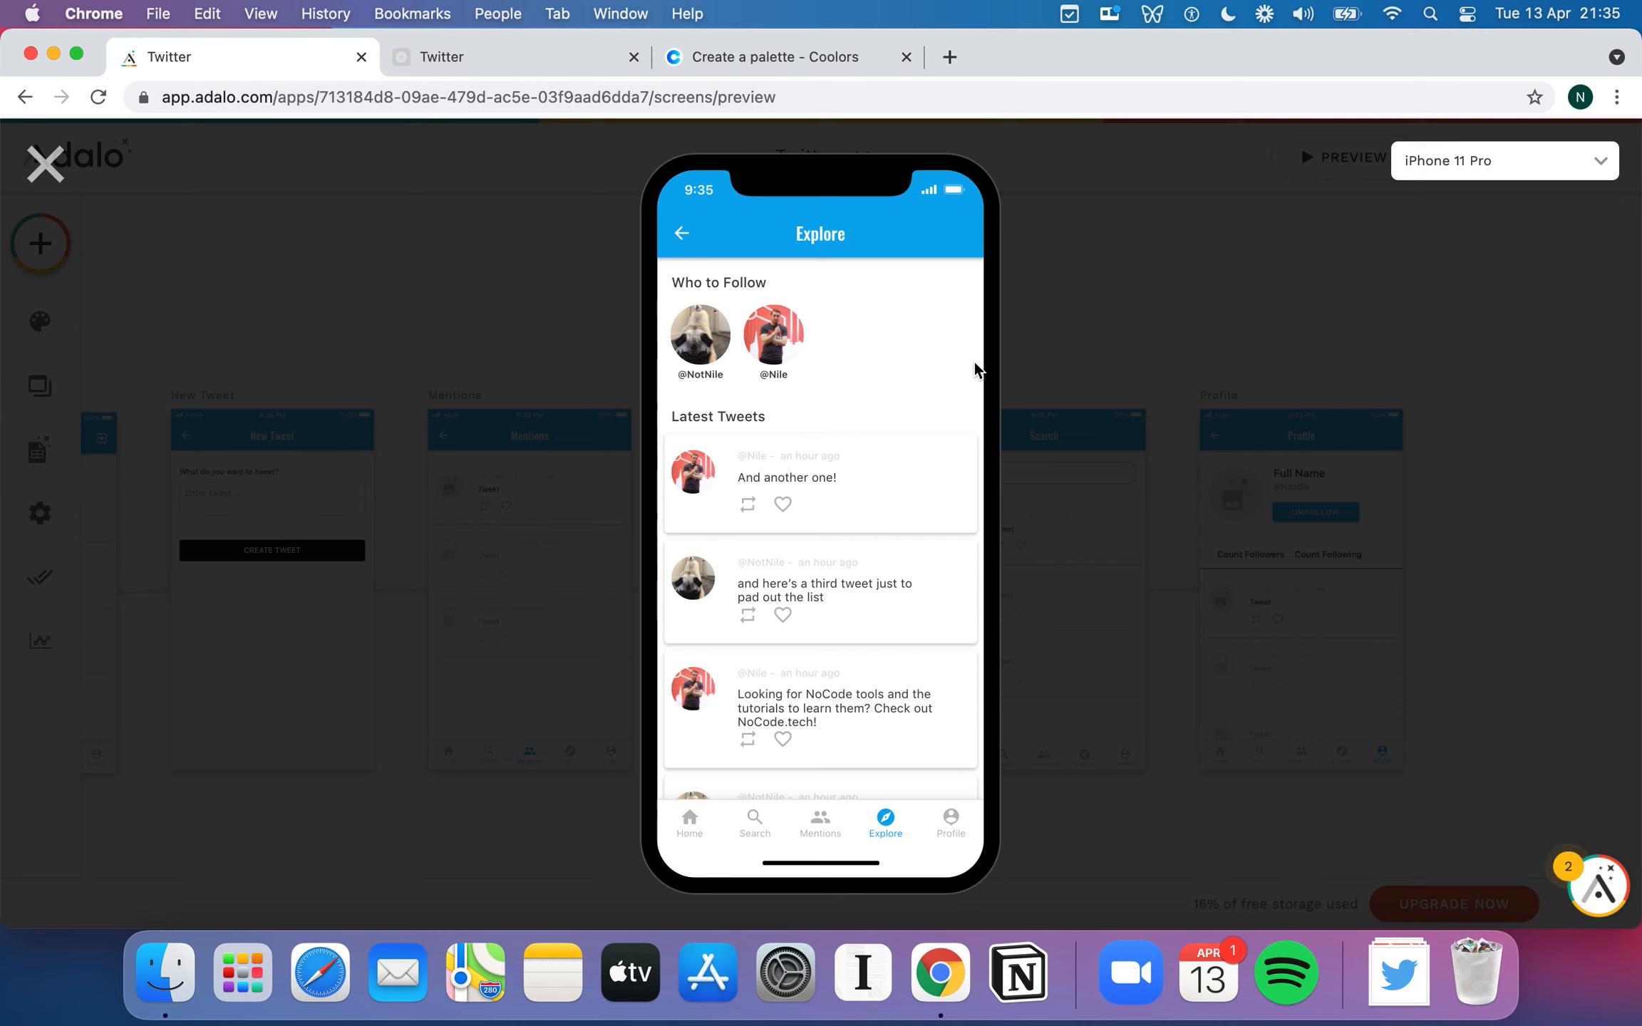
pyautogui.scroll(-2, 953, 469)
pyautogui.scroll(2, 953, 469)
pyautogui.scroll(-3, 839, 646)
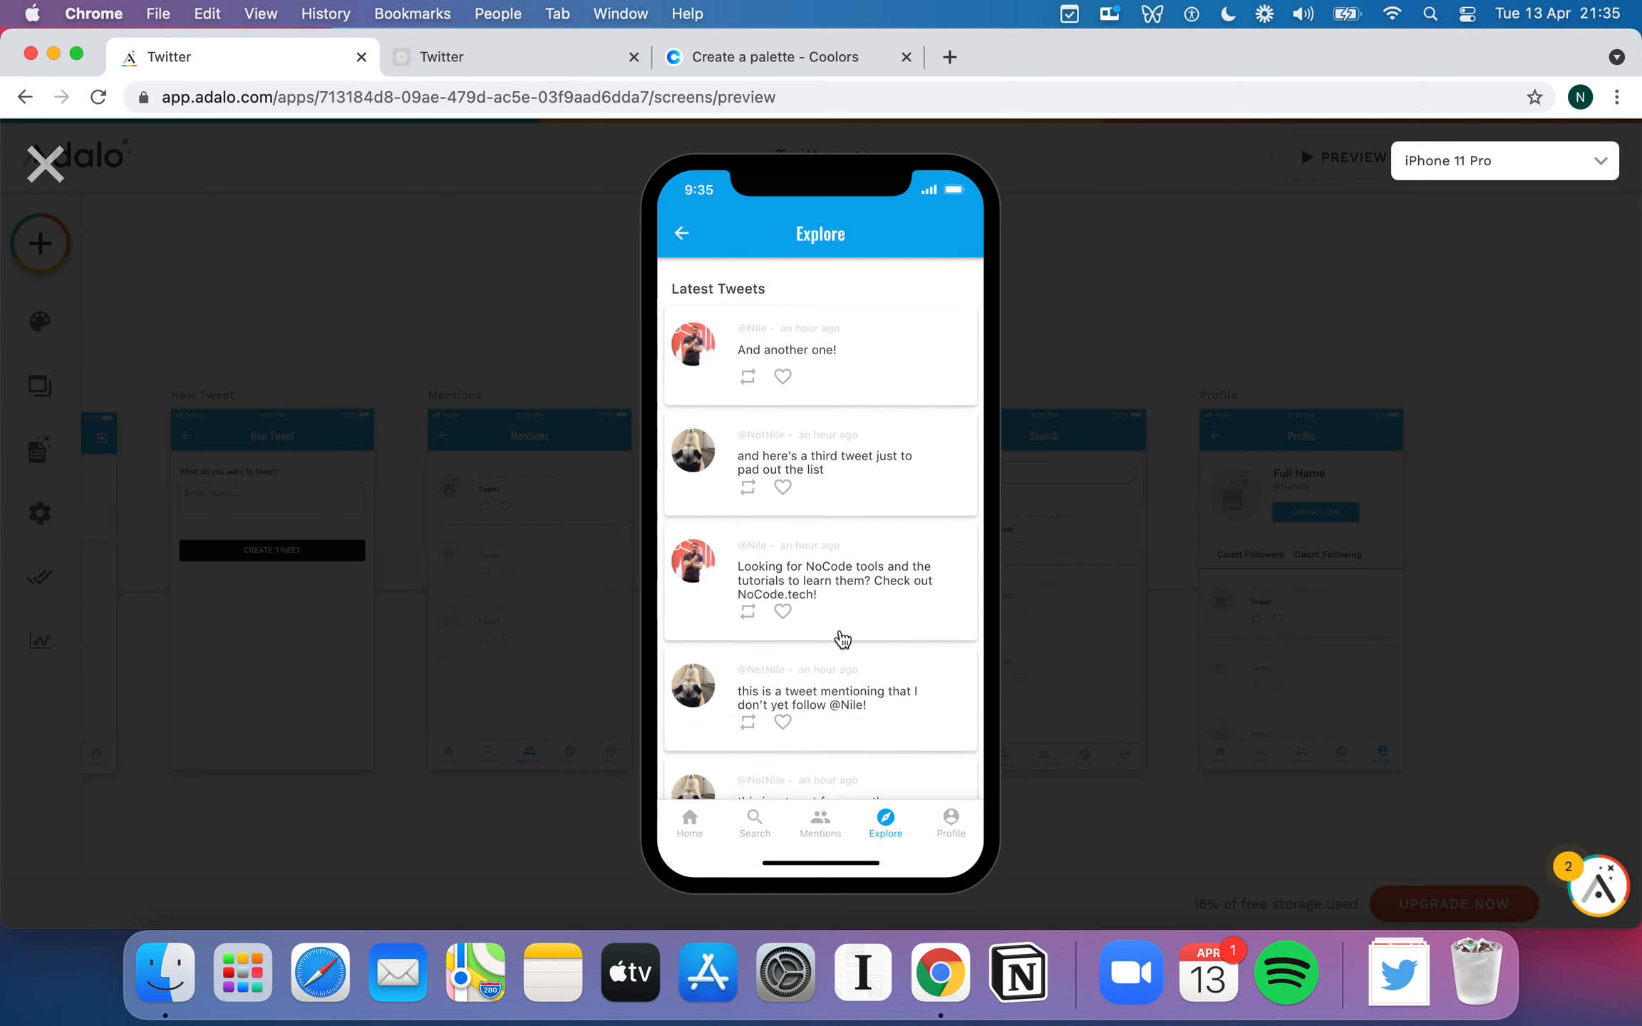
pyautogui.scroll(-8, 842, 640)
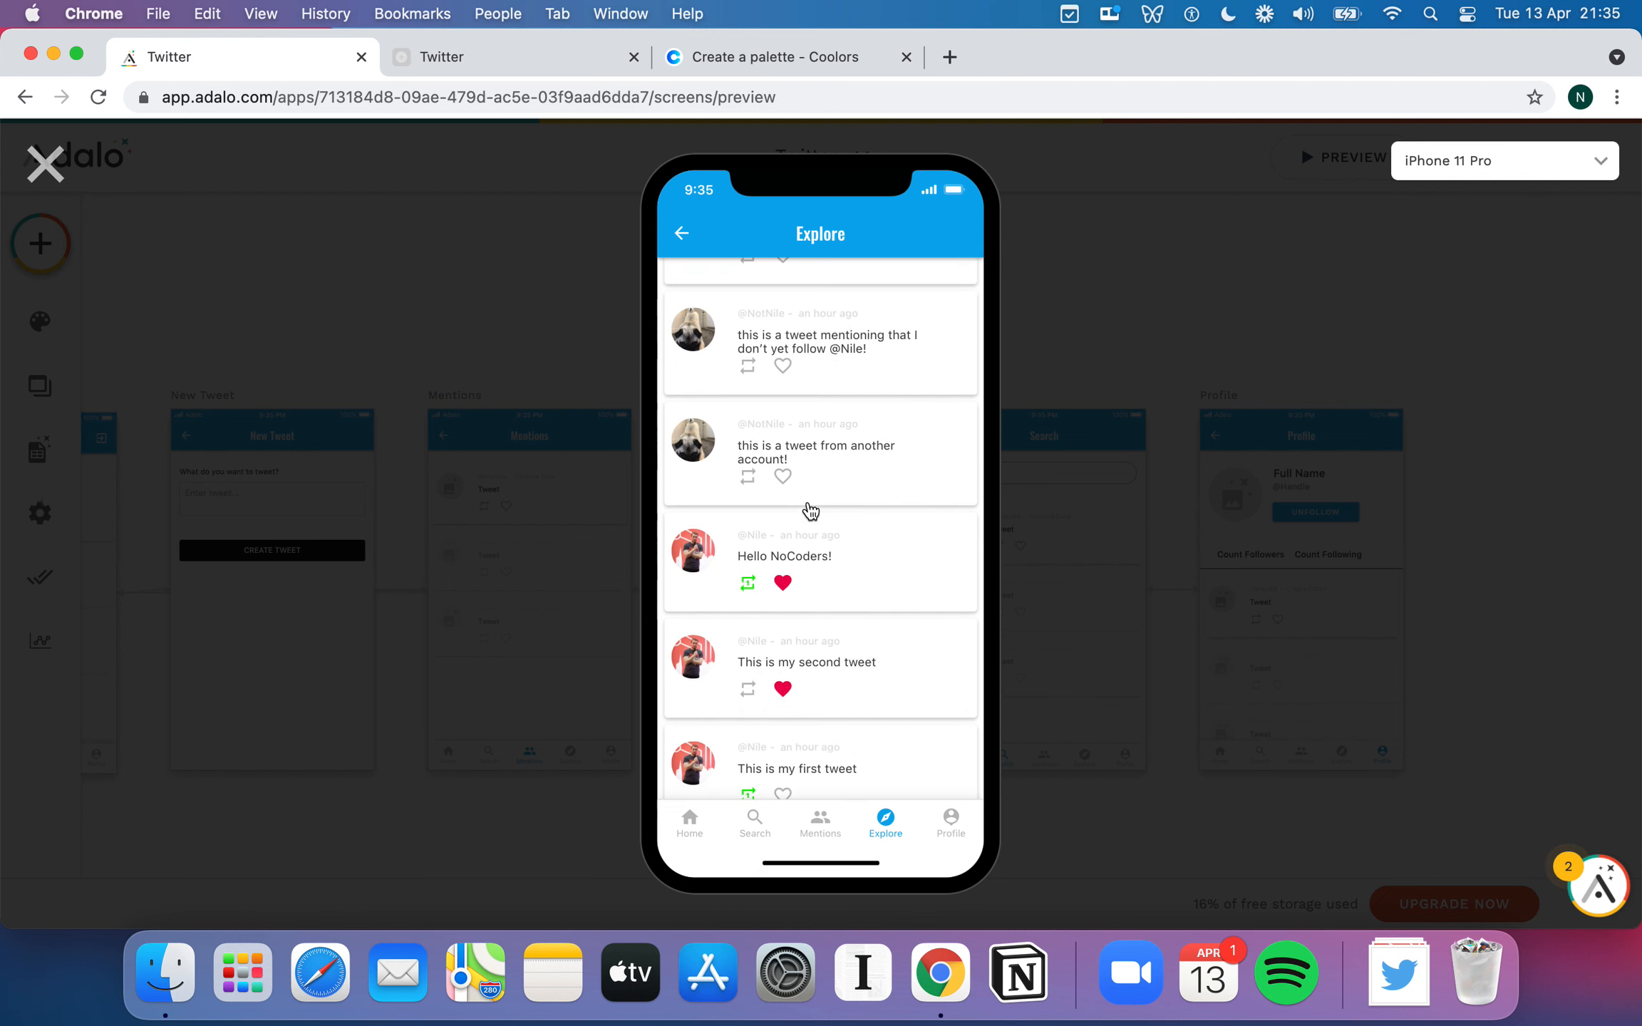
pyautogui.scroll(8, 792, 513)
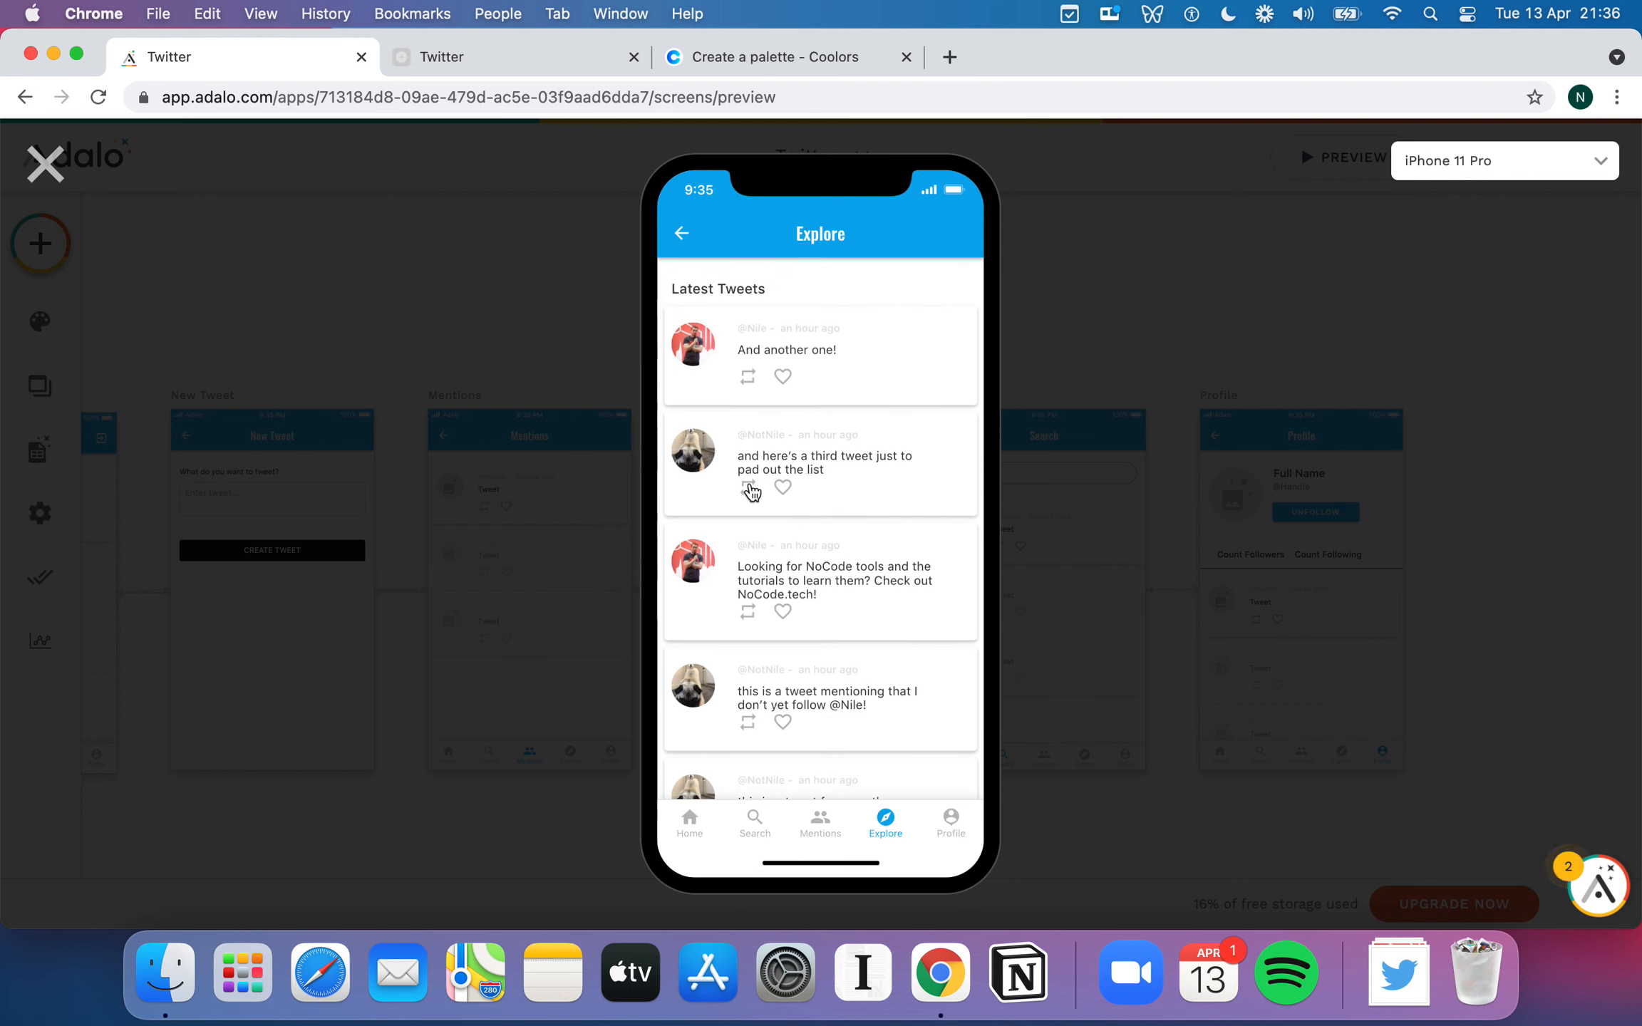
# - Retweet and like the tweet "and here's a third tweet just to pad out the list", view its author's profile, and close the preview
pyautogui.click(748, 487)
pyautogui.scroll(1, 747, 487)
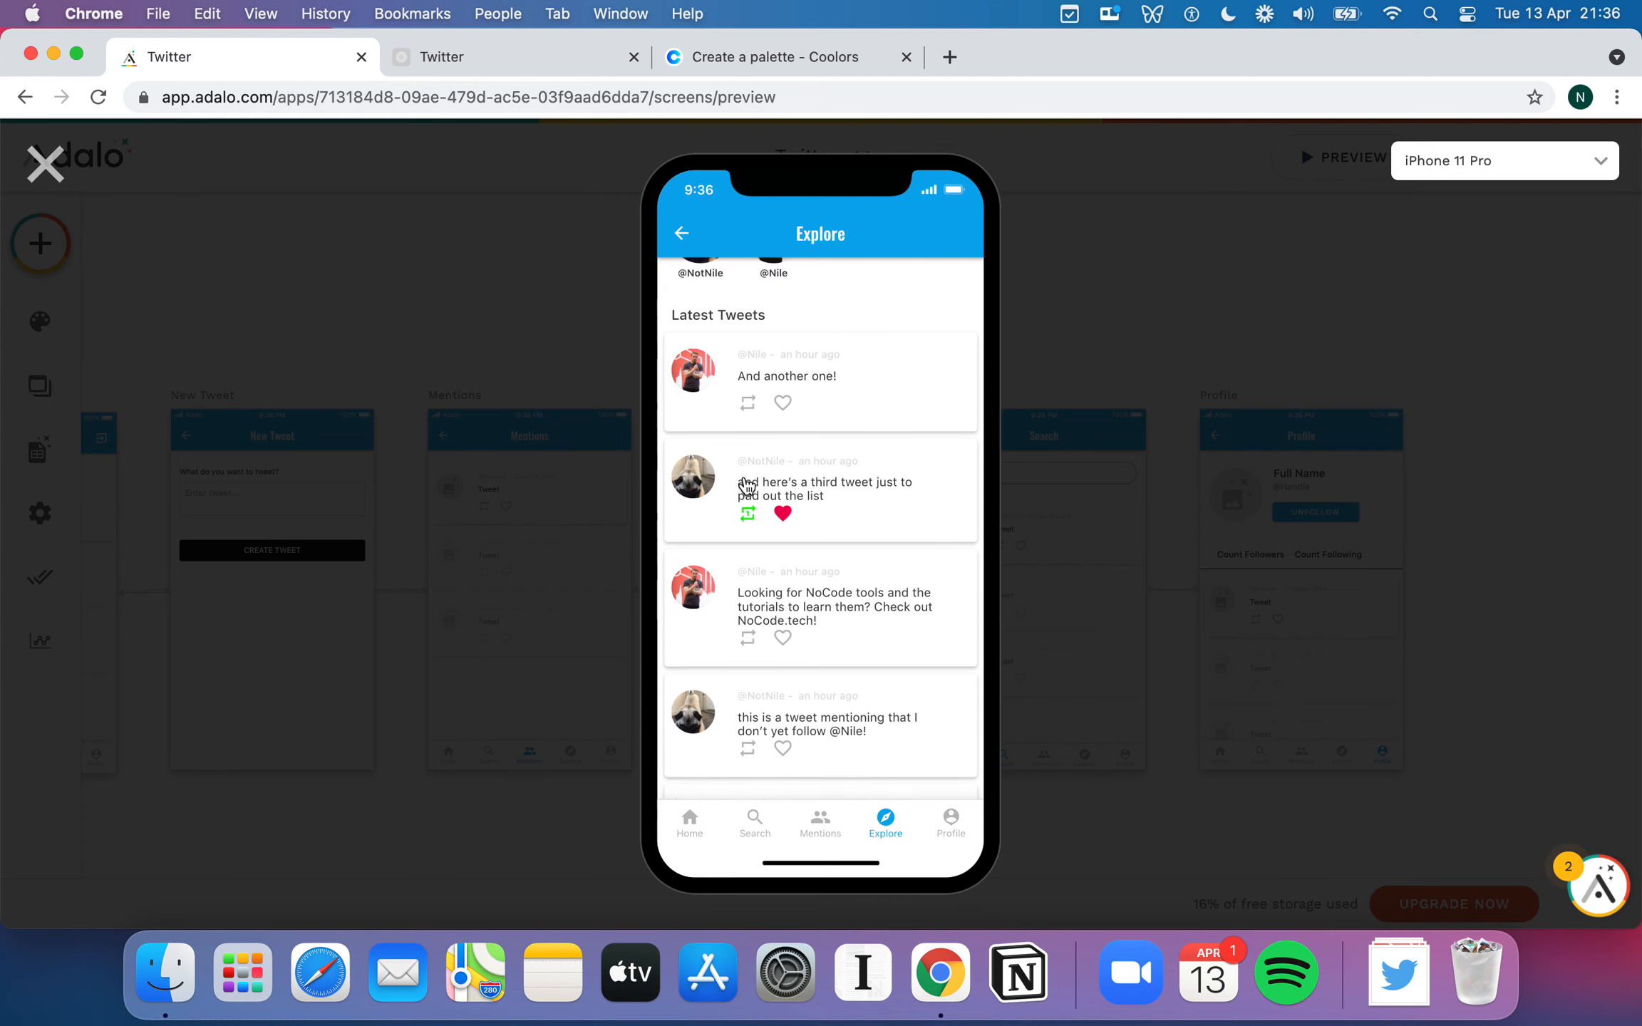
pyautogui.click(700, 482)
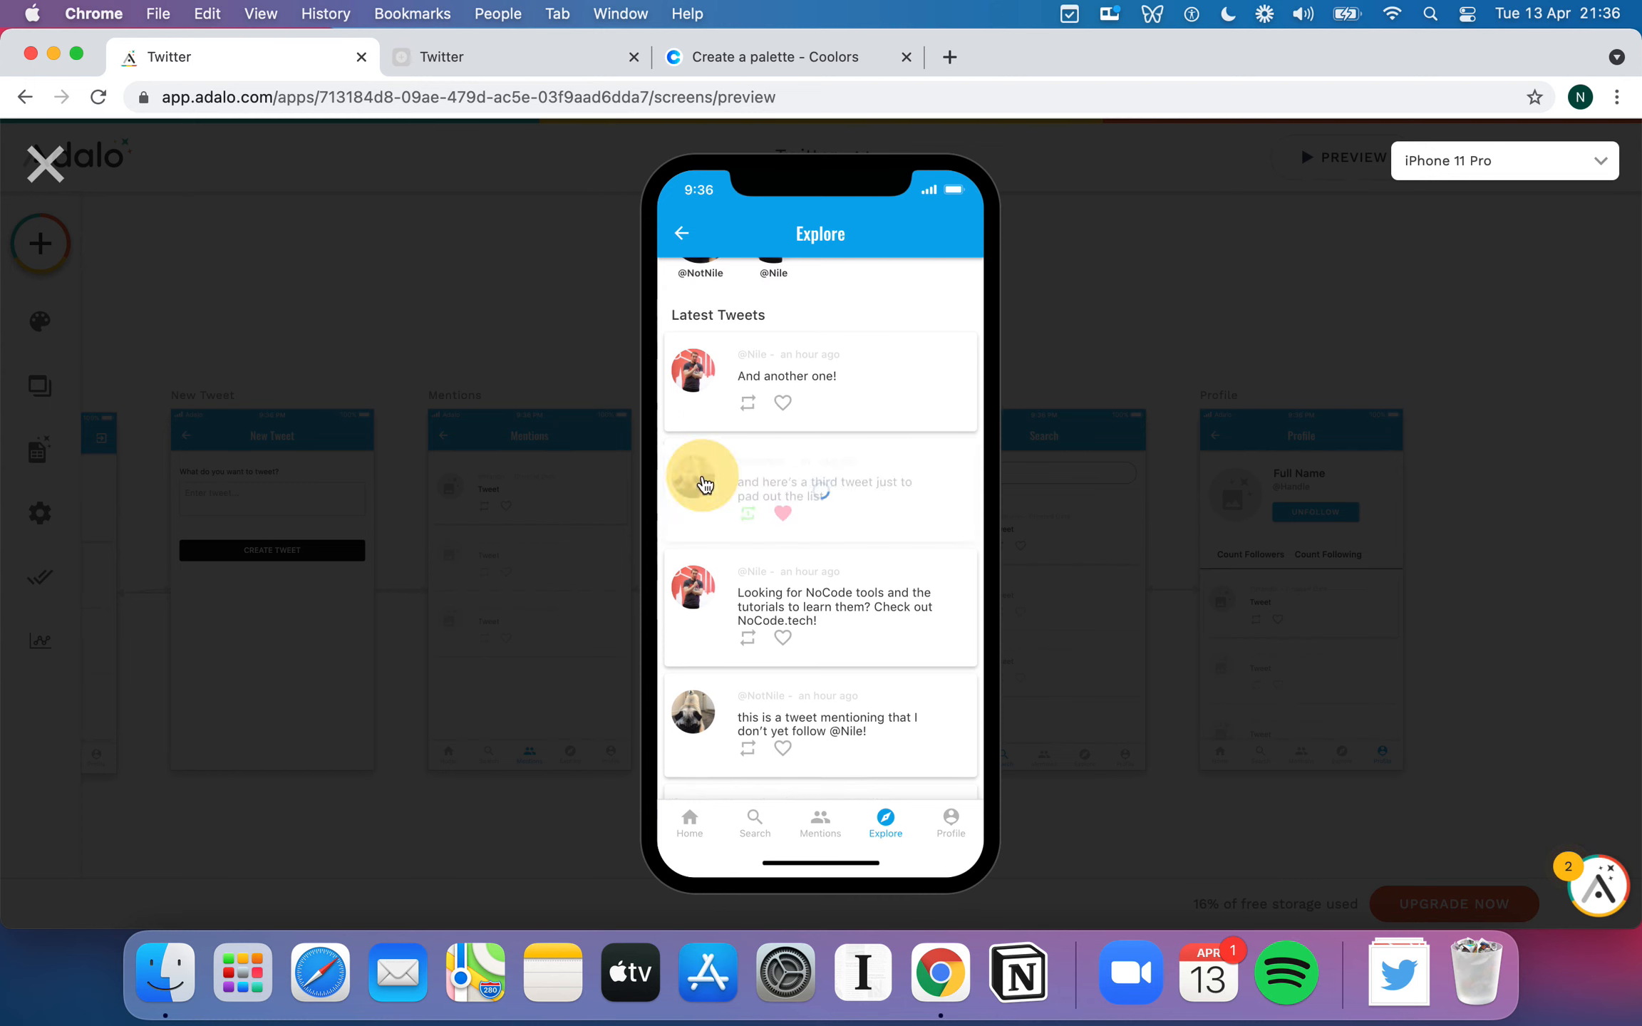
pyautogui.click(681, 235)
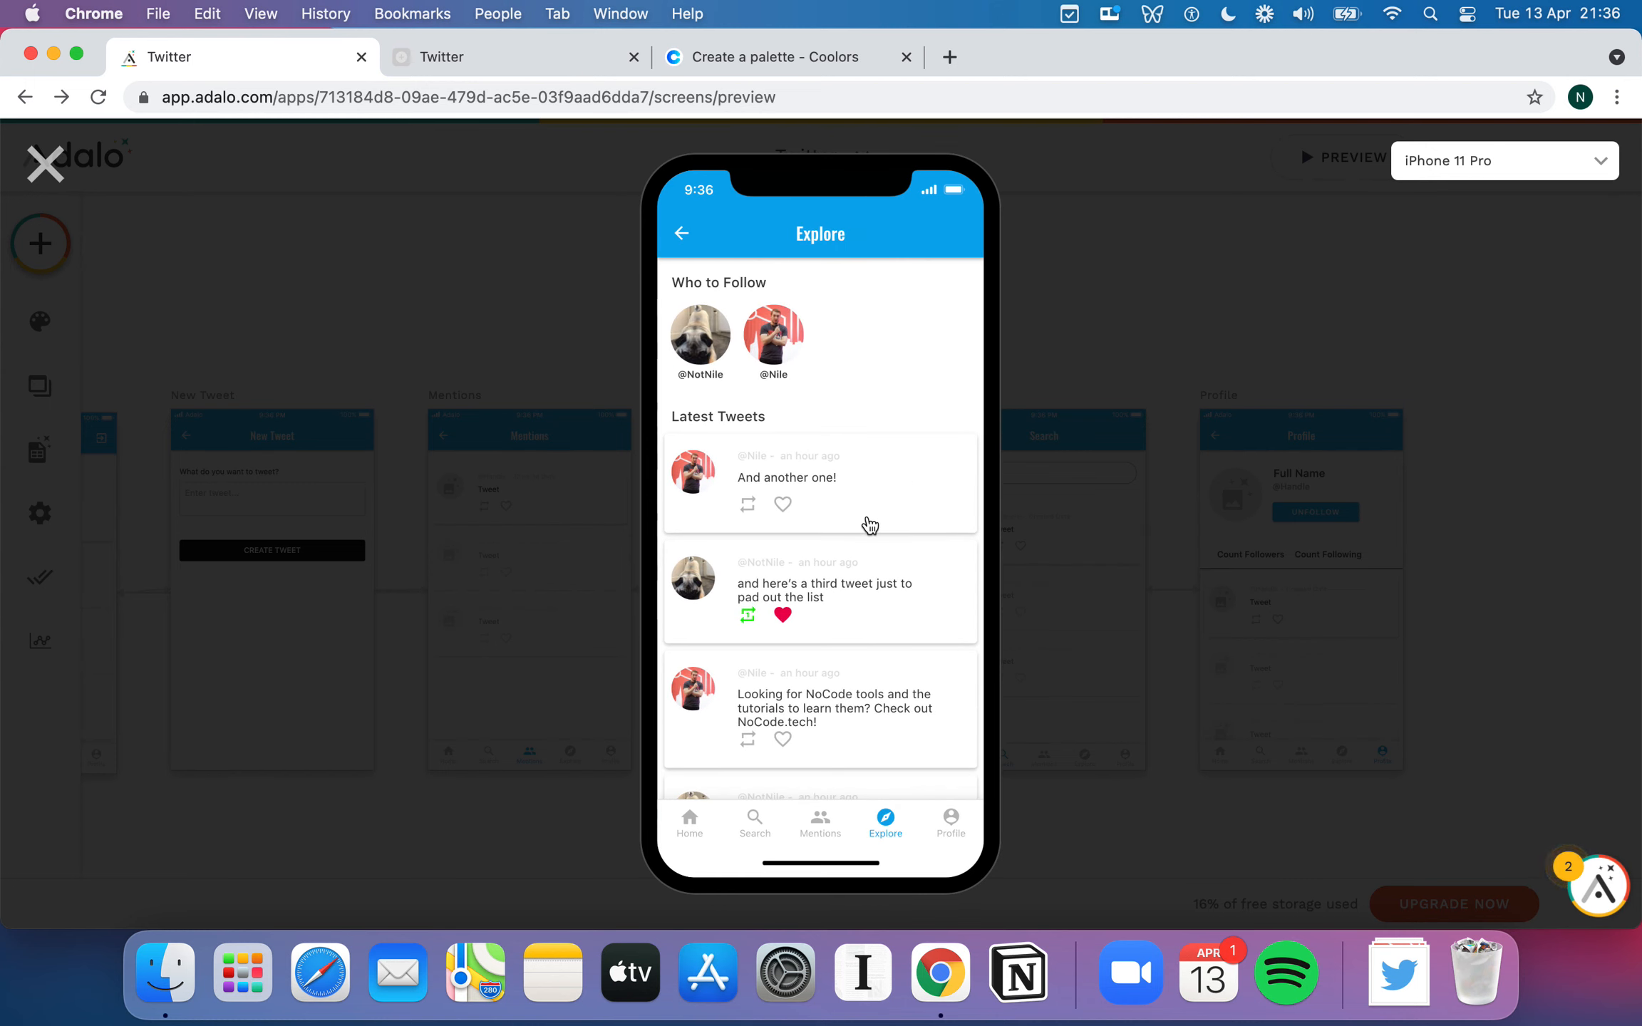
pyautogui.click(715, 574)
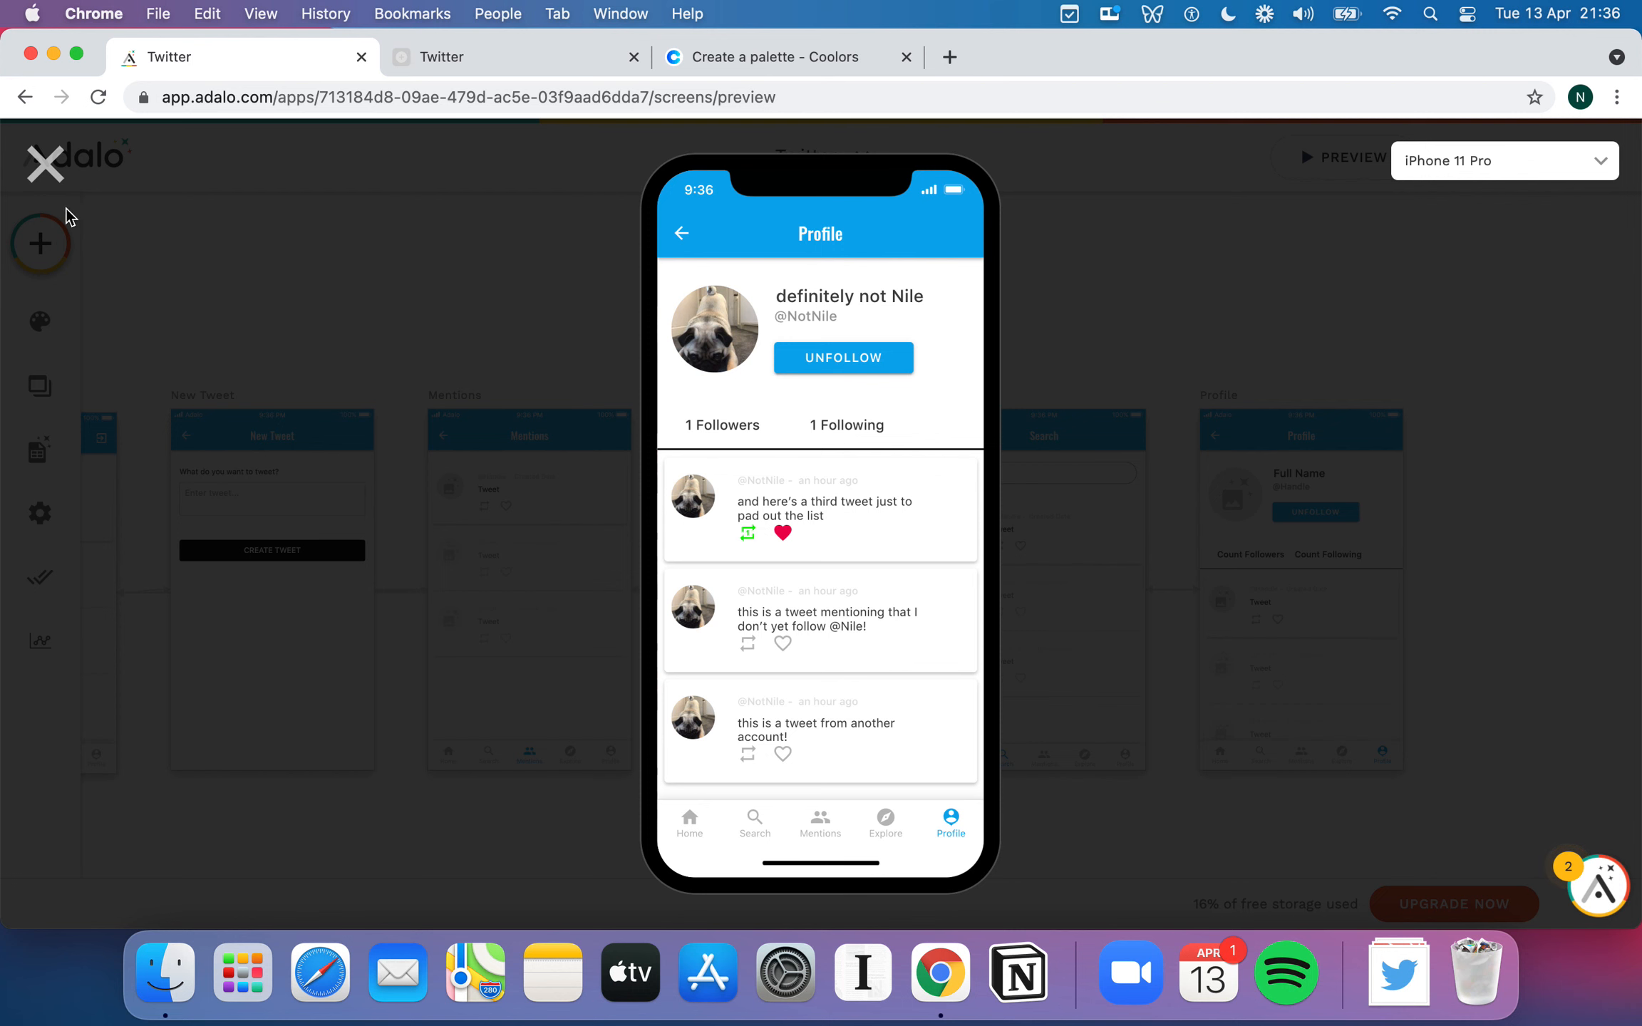
pyautogui.click(44, 170)
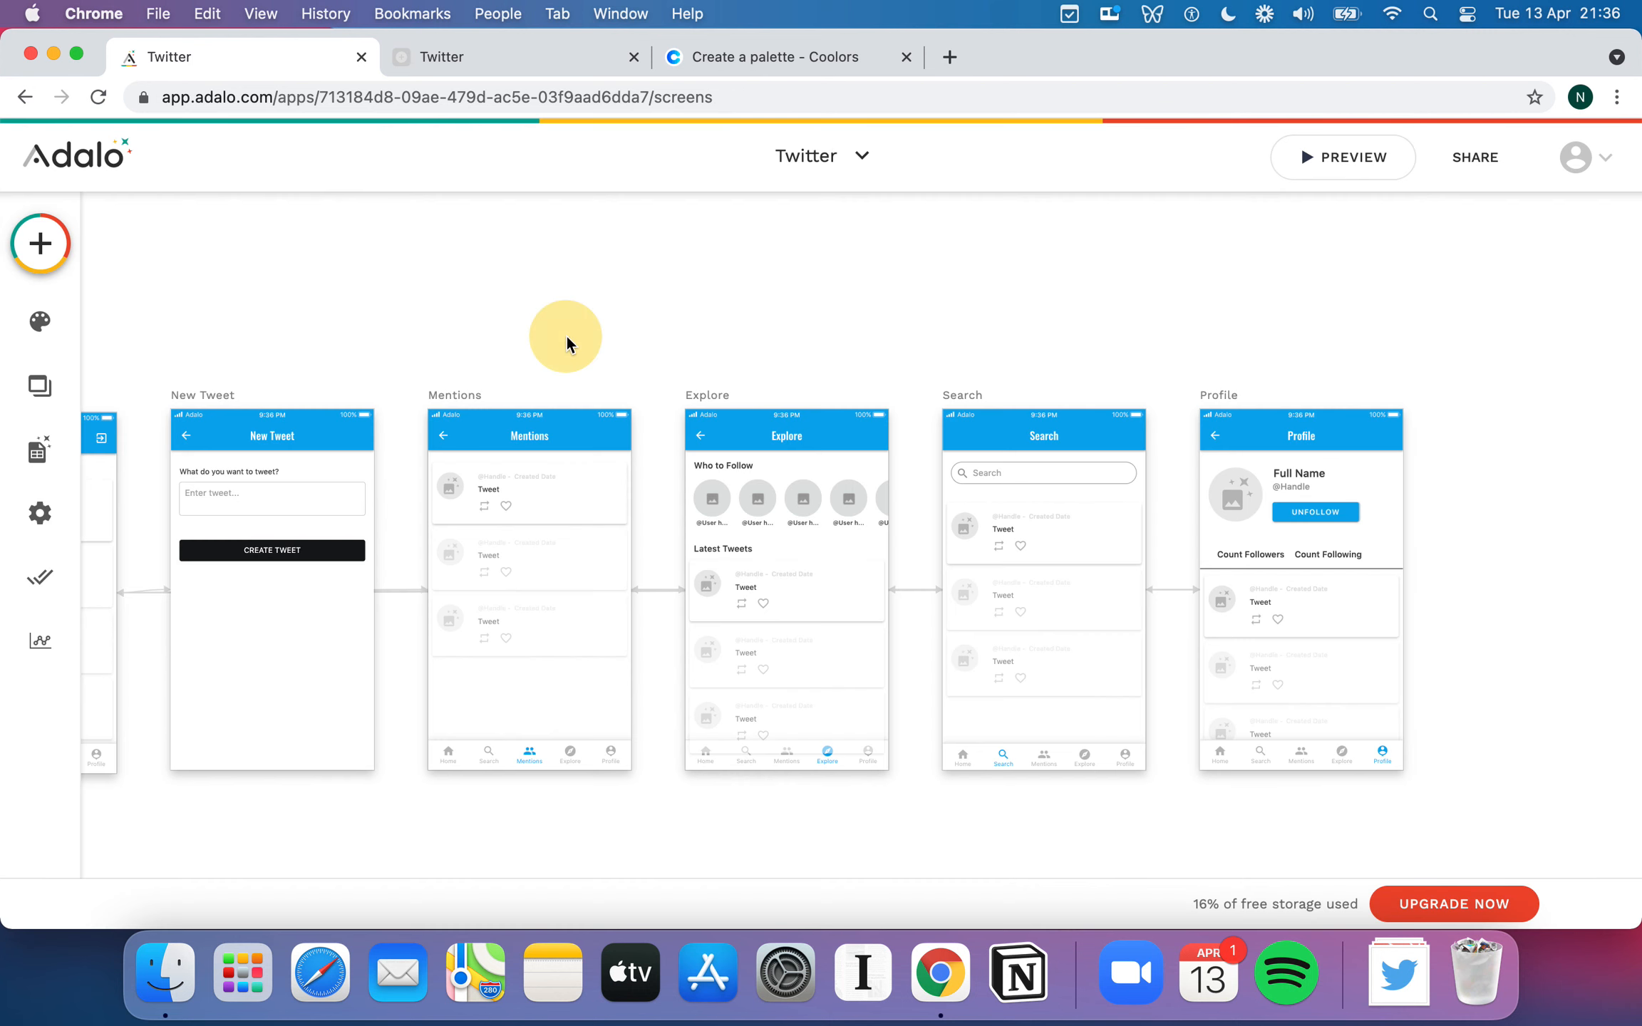
# - Open the Home screen's tweet list settings and review its custom filter on the tweet author's Followers
pyautogui.hscroll(-1, 710, 421)
pyautogui.hscroll(-10, 709, 421)
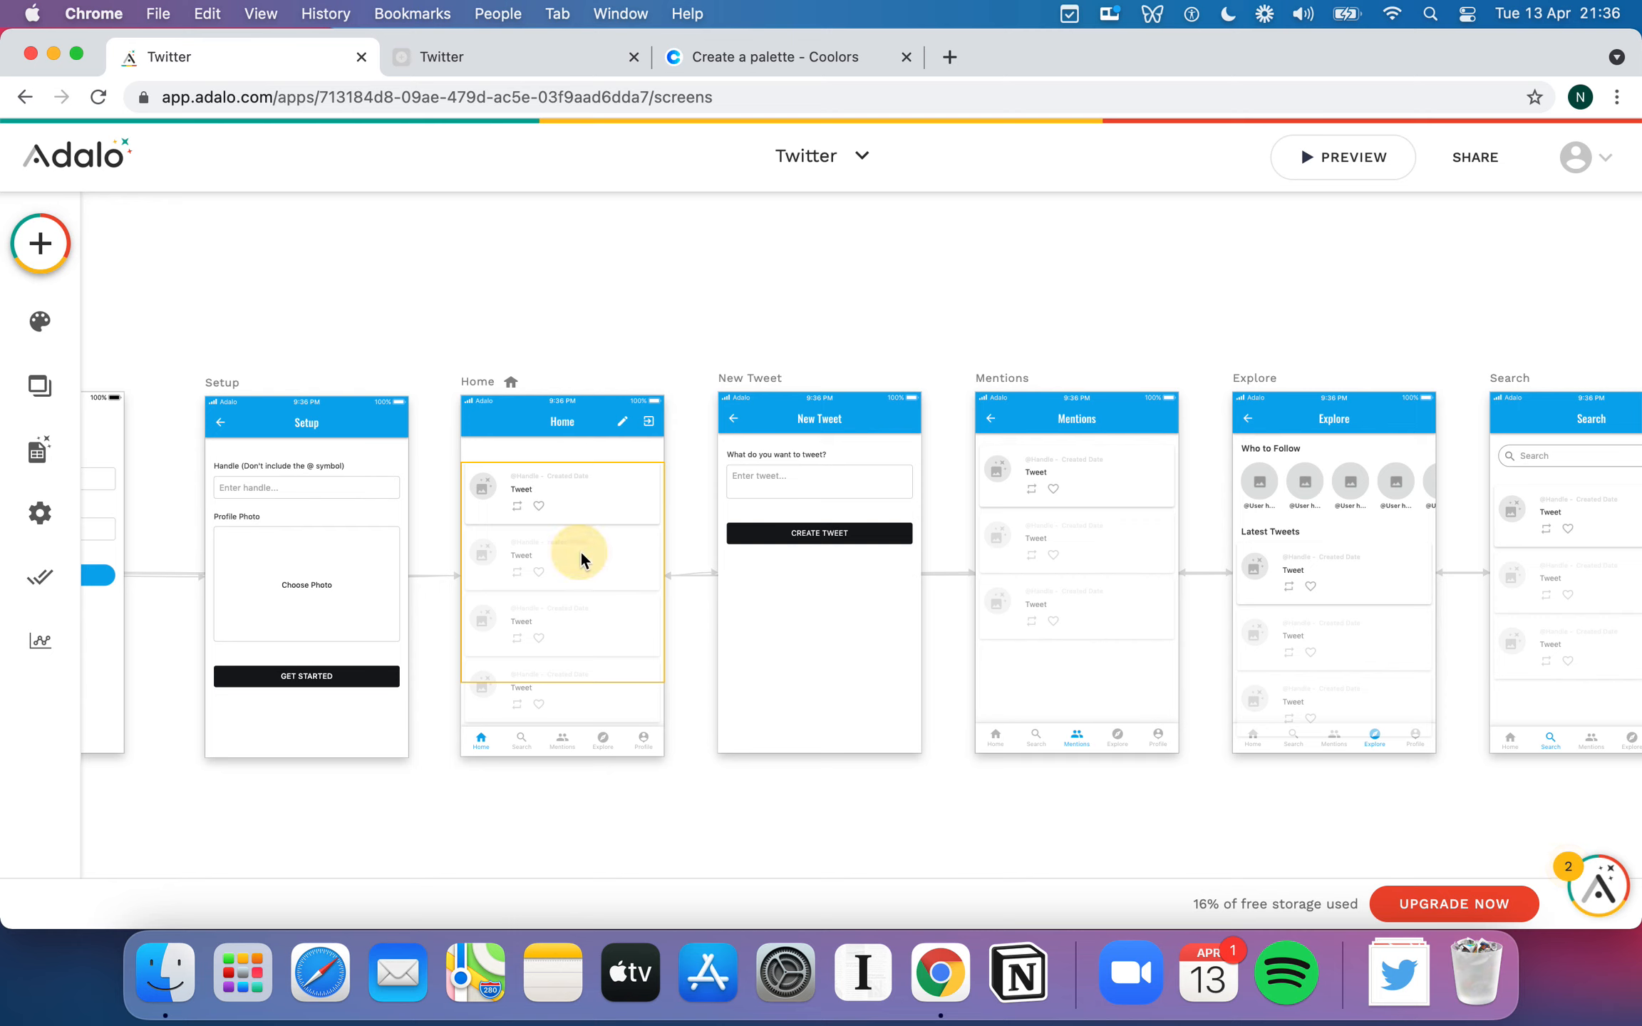
pyautogui.click(580, 550)
pyautogui.scroll(-5, 319, 534)
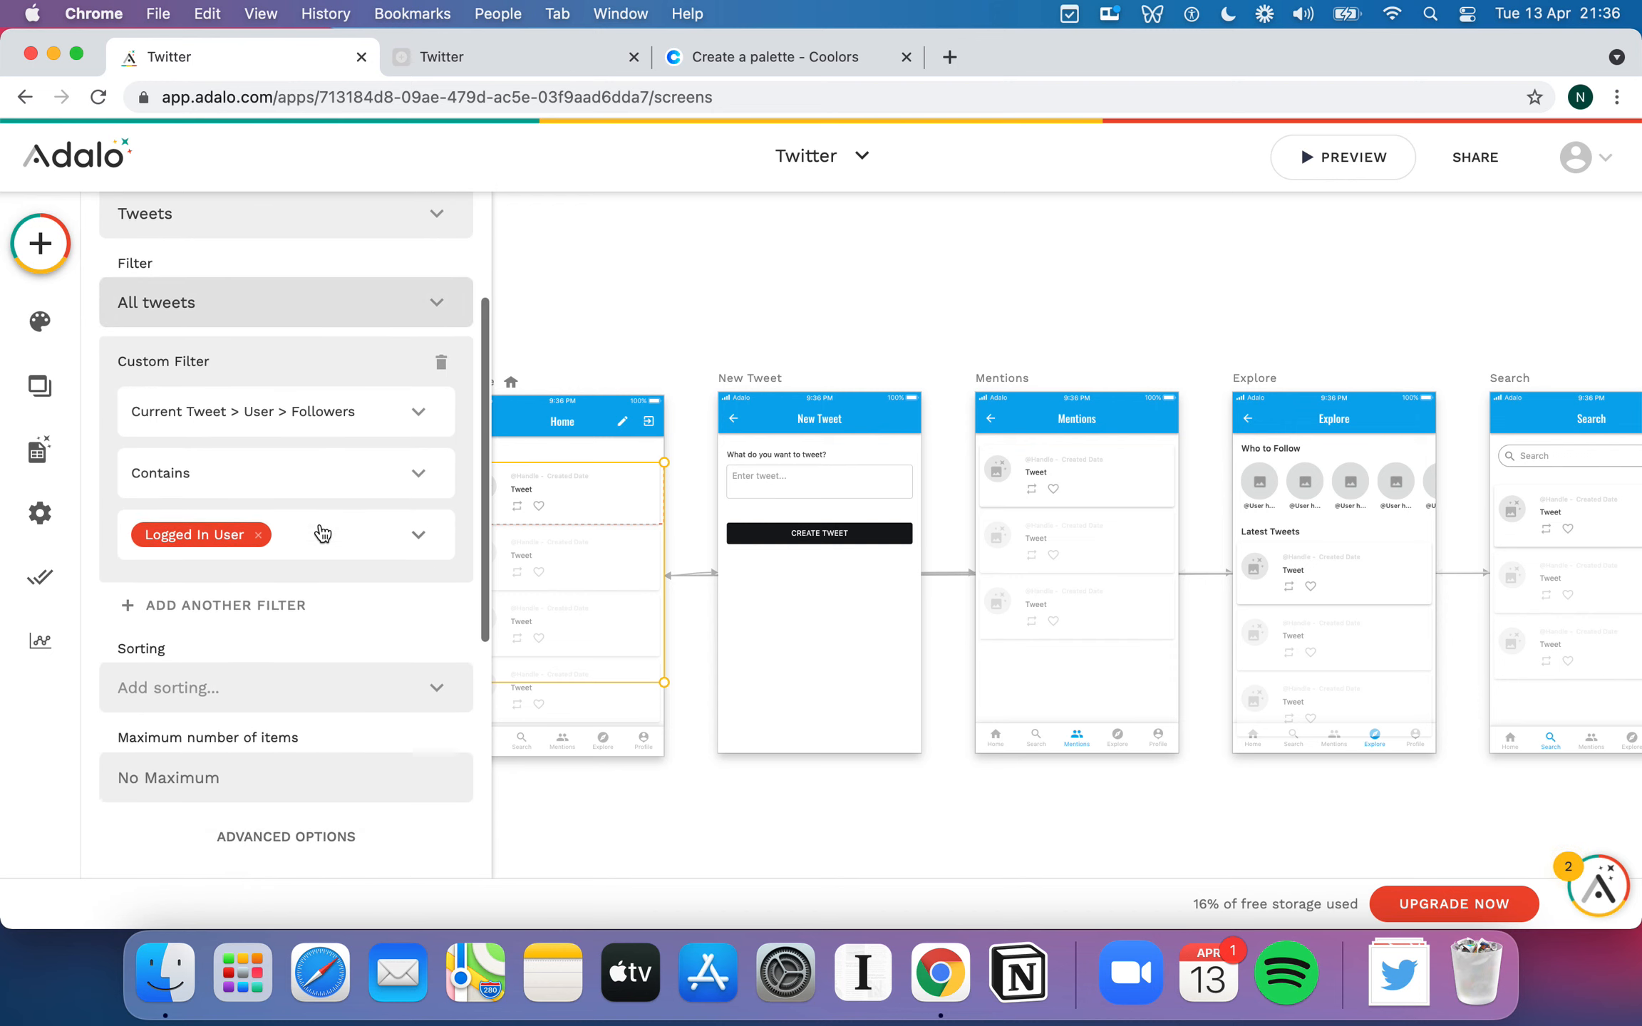
pyautogui.scroll(3, 321, 528)
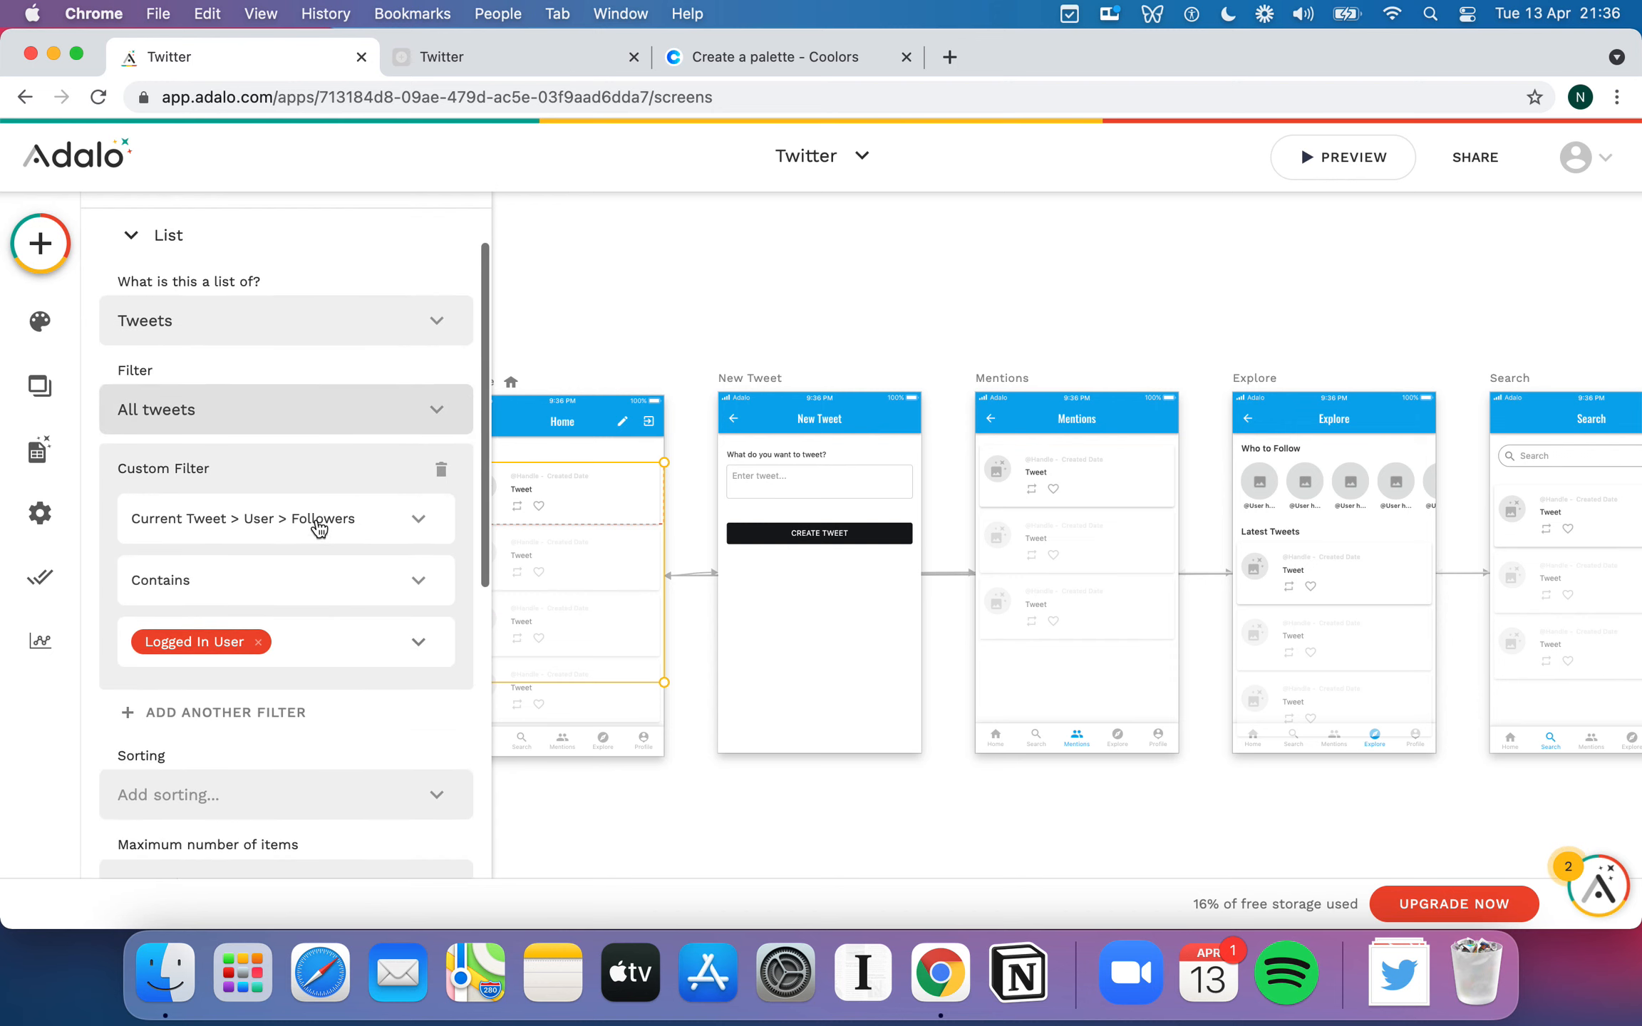
pyautogui.click(268, 712)
pyautogui.scroll(-2, 264, 705)
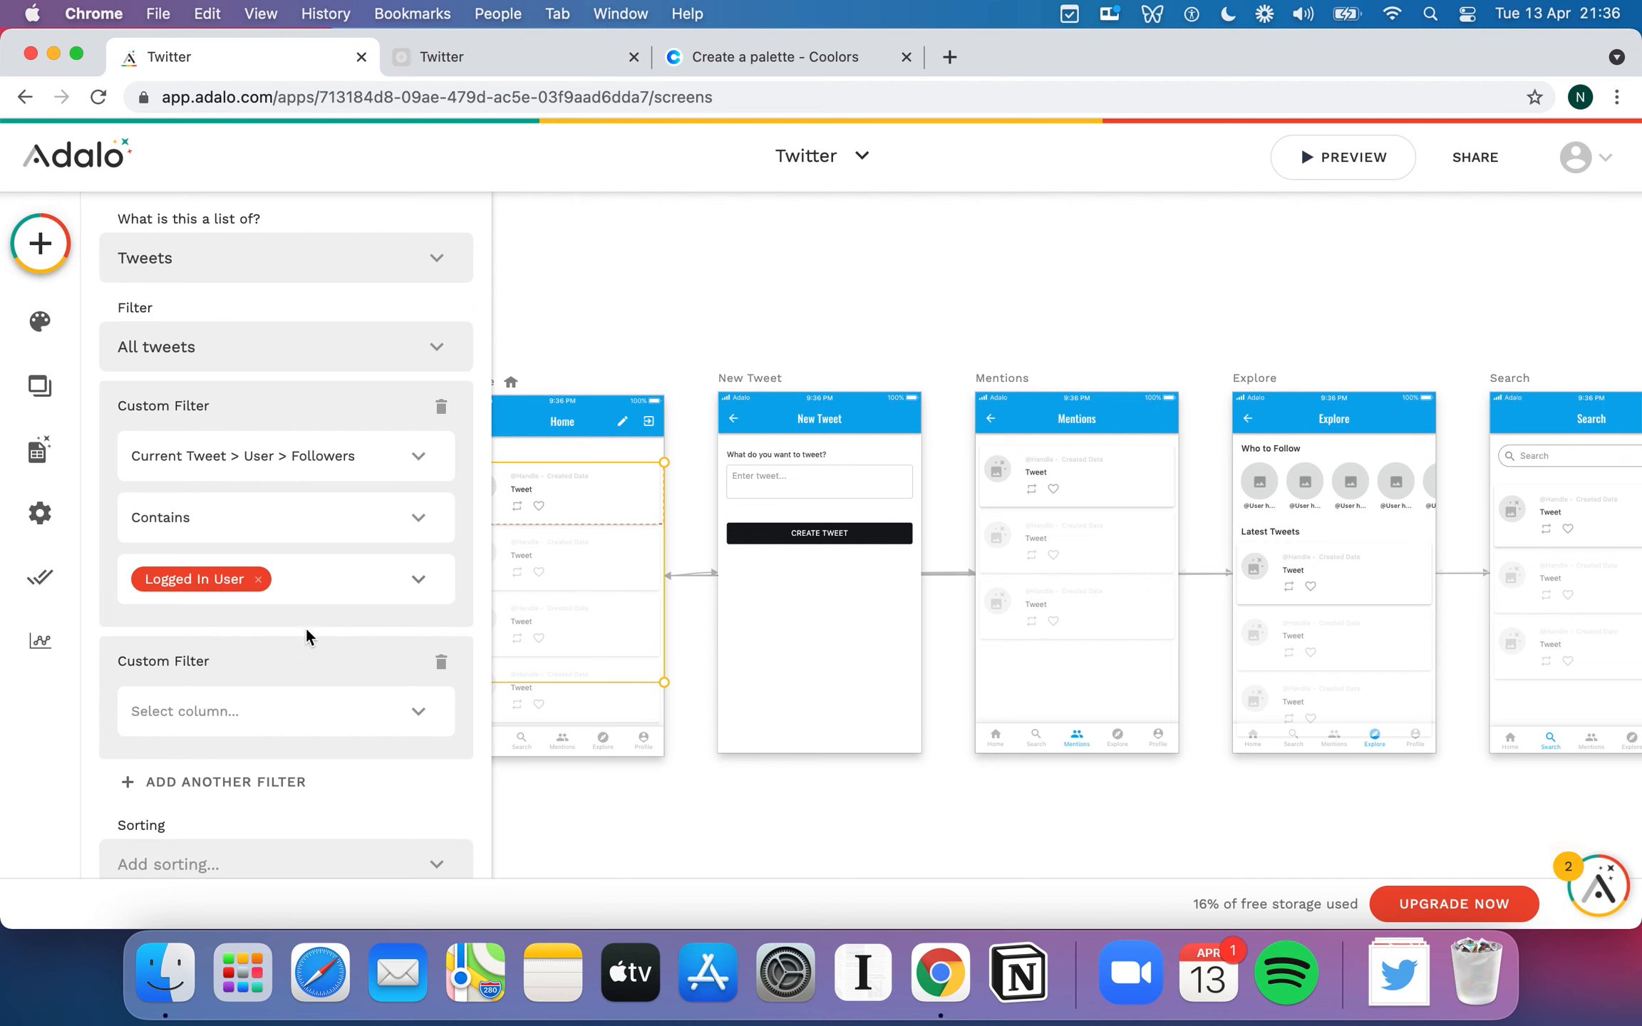
pyautogui.click(327, 723)
pyautogui.moveTo(163, 527)
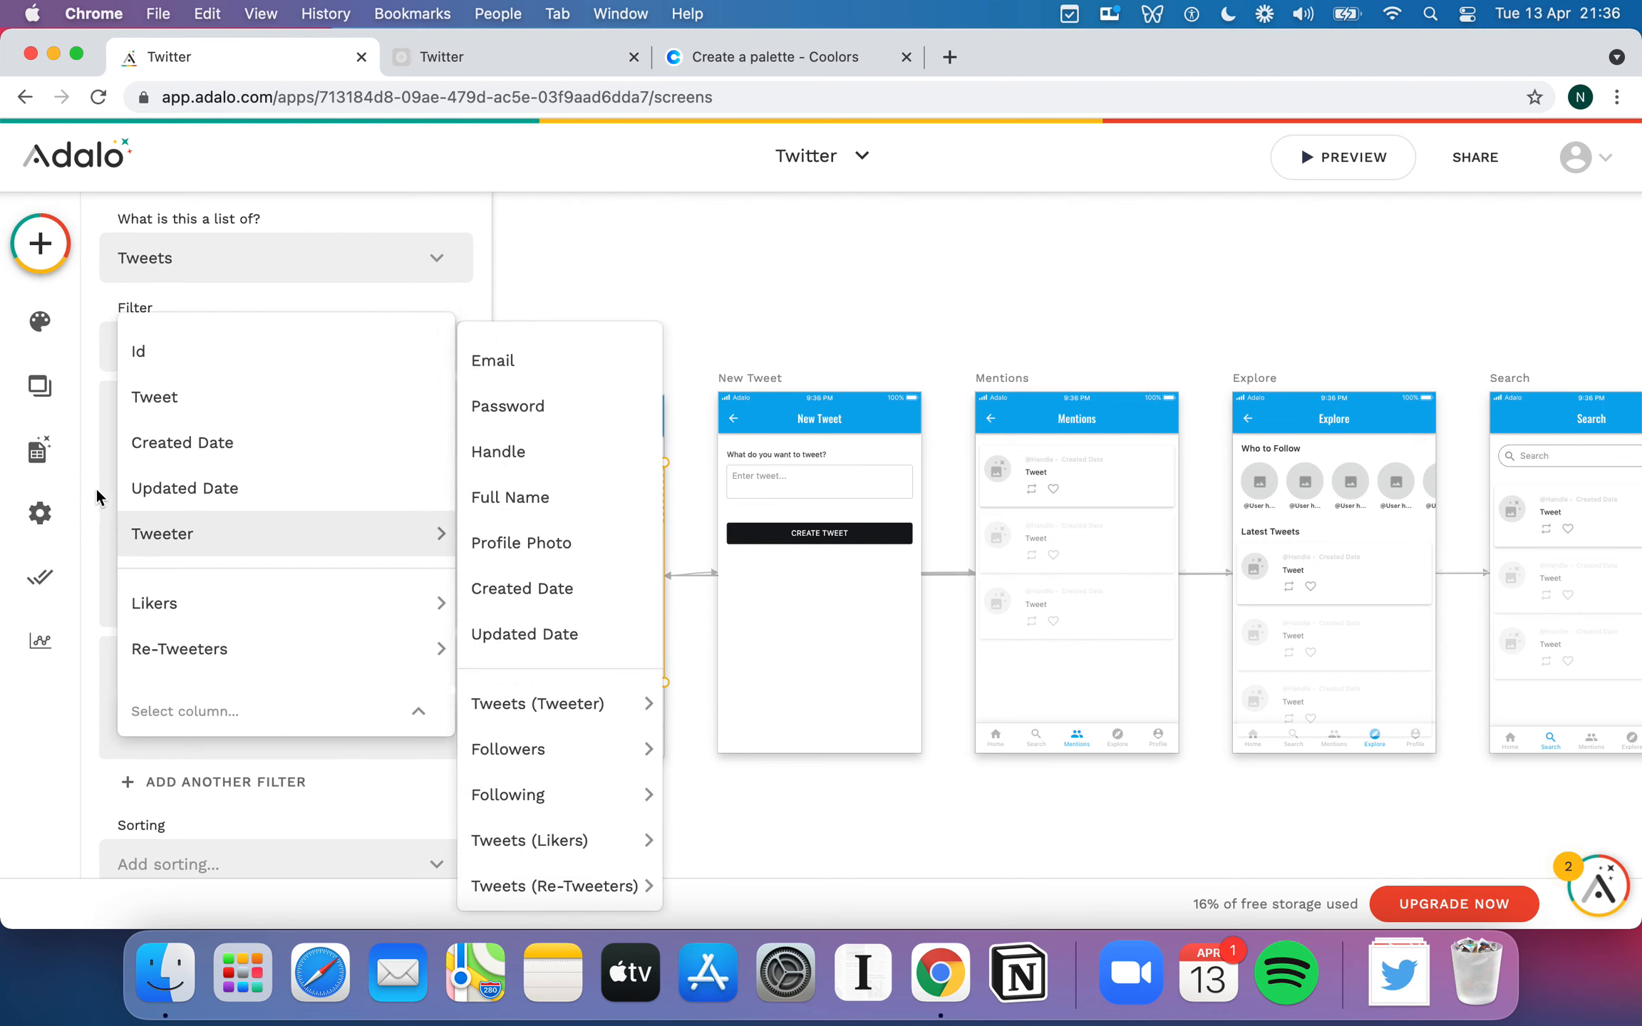
pyautogui.click(97, 490)
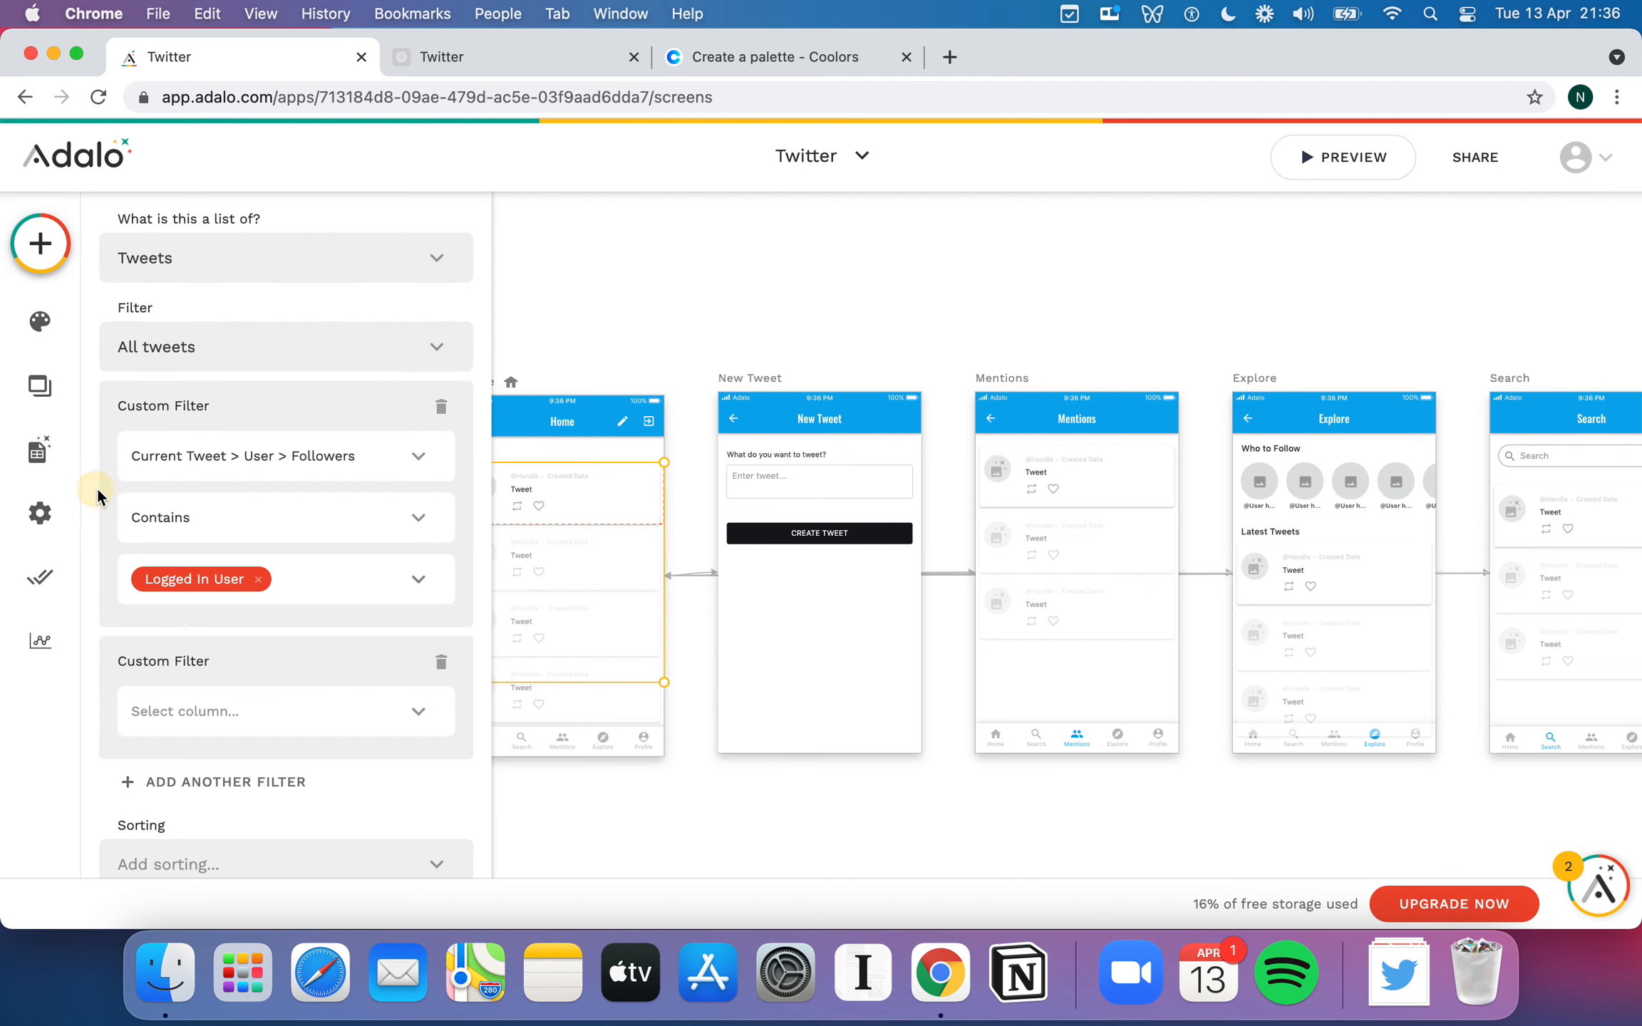
pyautogui.click(441, 668)
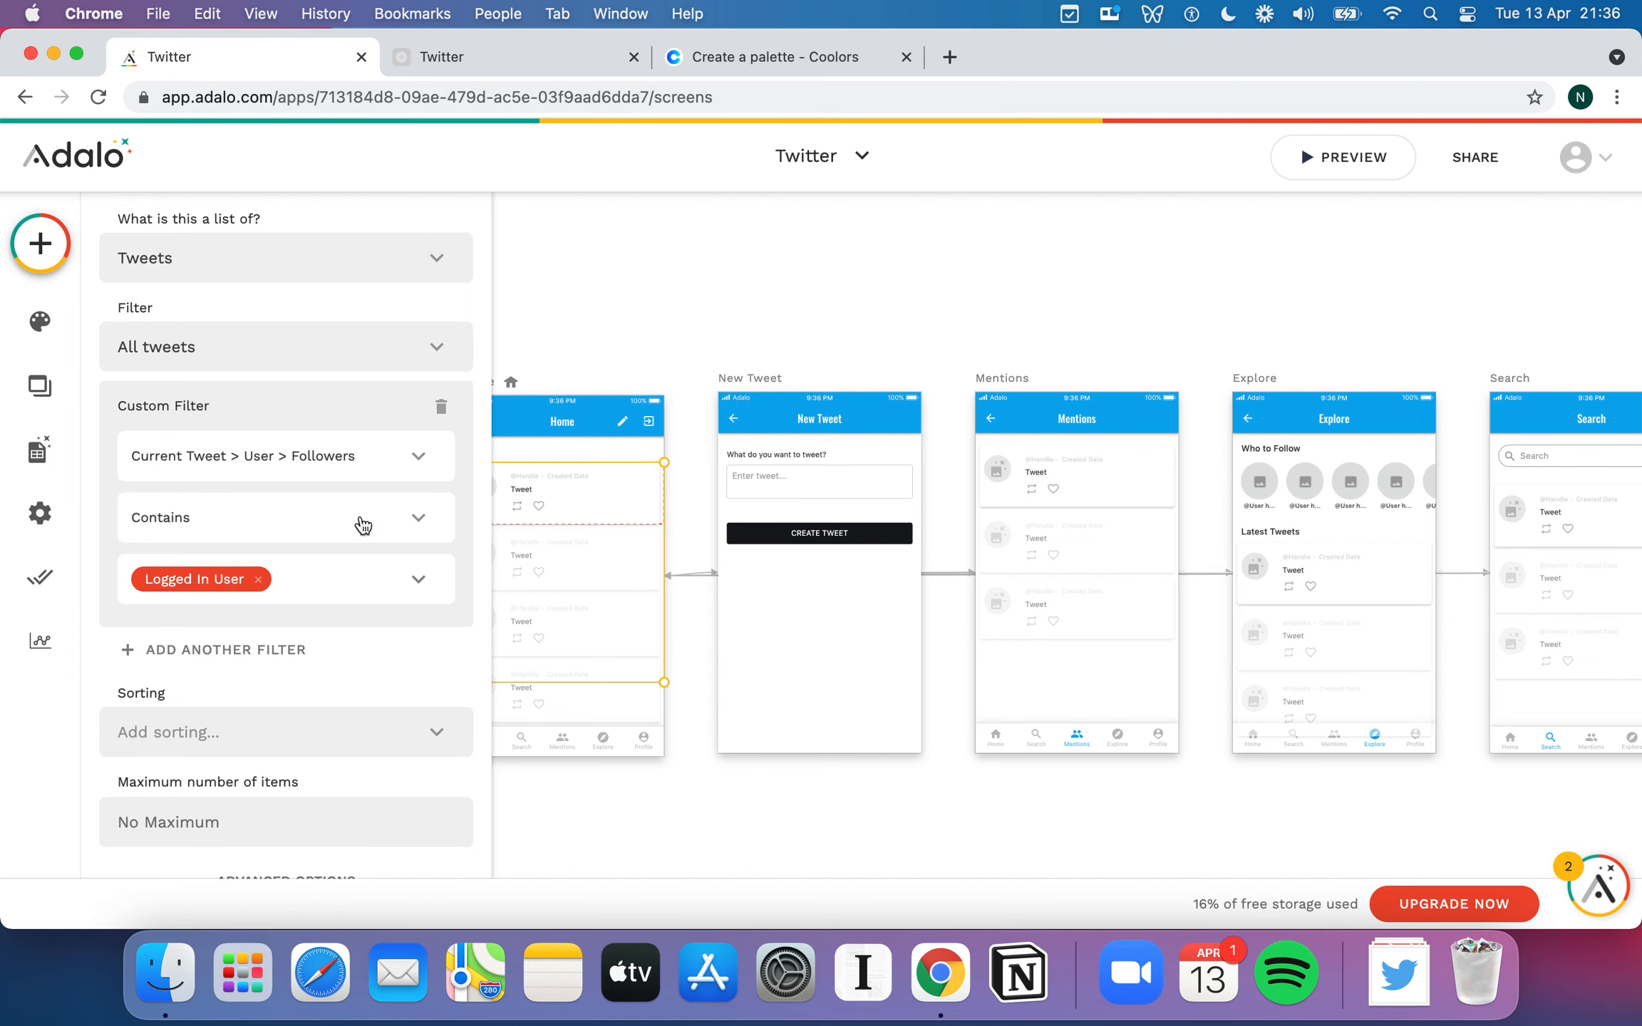
pyautogui.scroll(1, 292, 419)
pyautogui.scroll(-1, 273, 446)
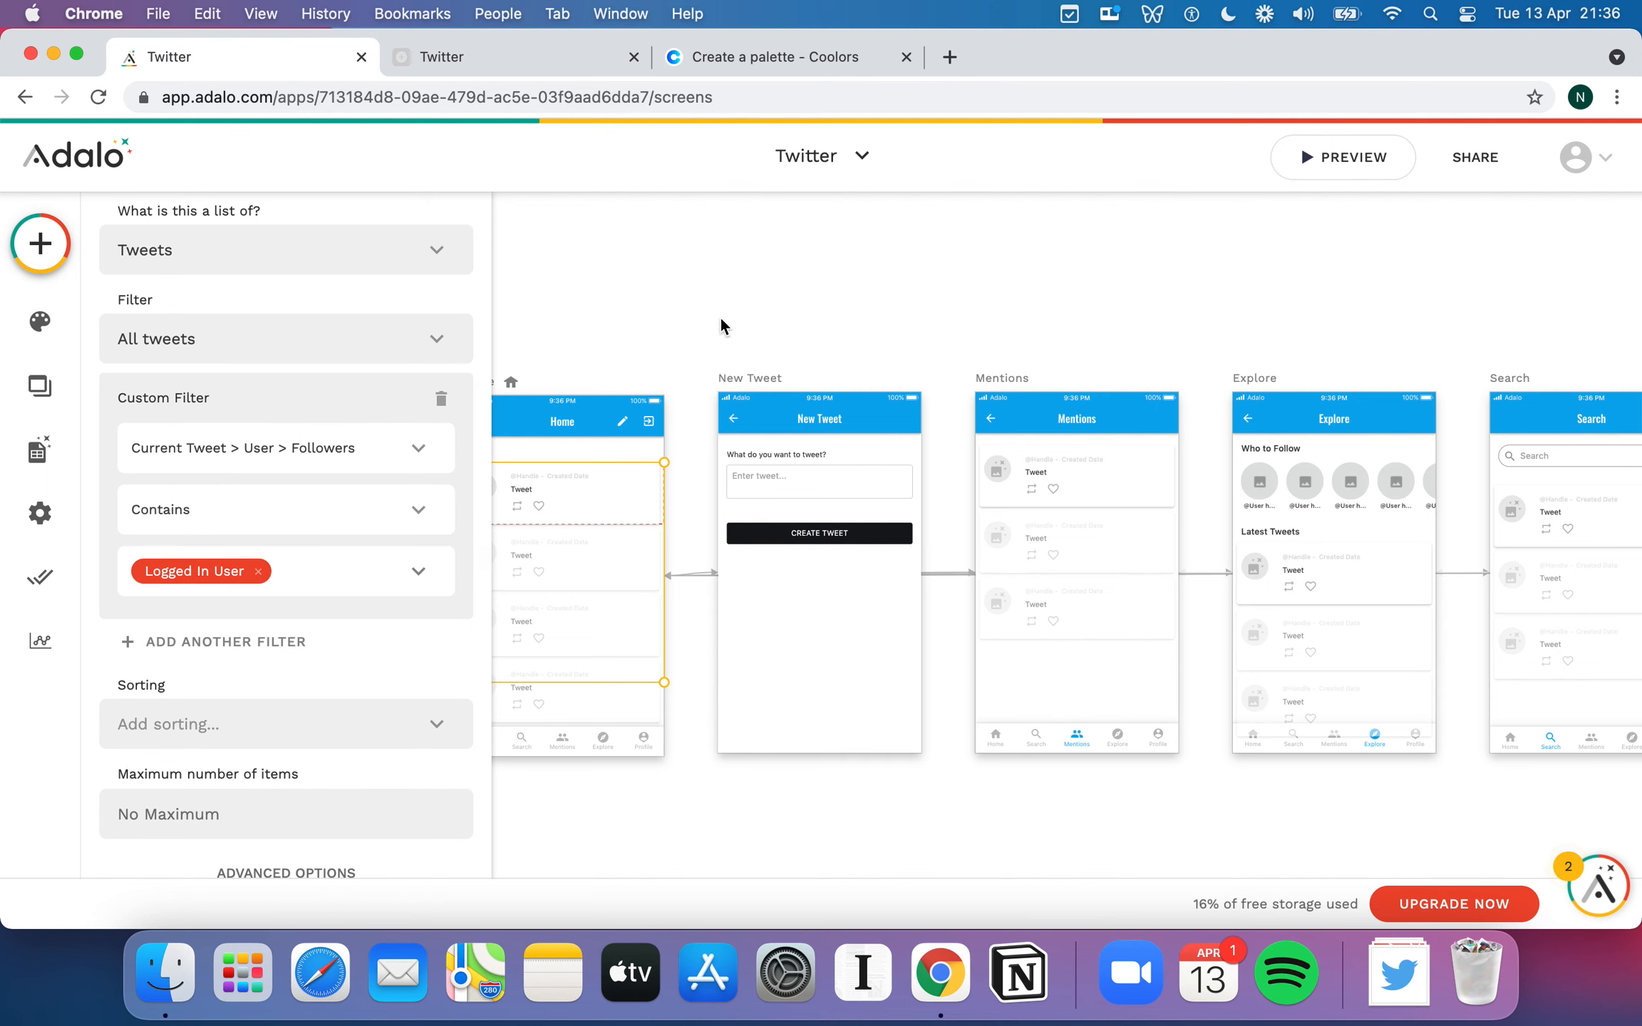
pyautogui.click(580, 328)
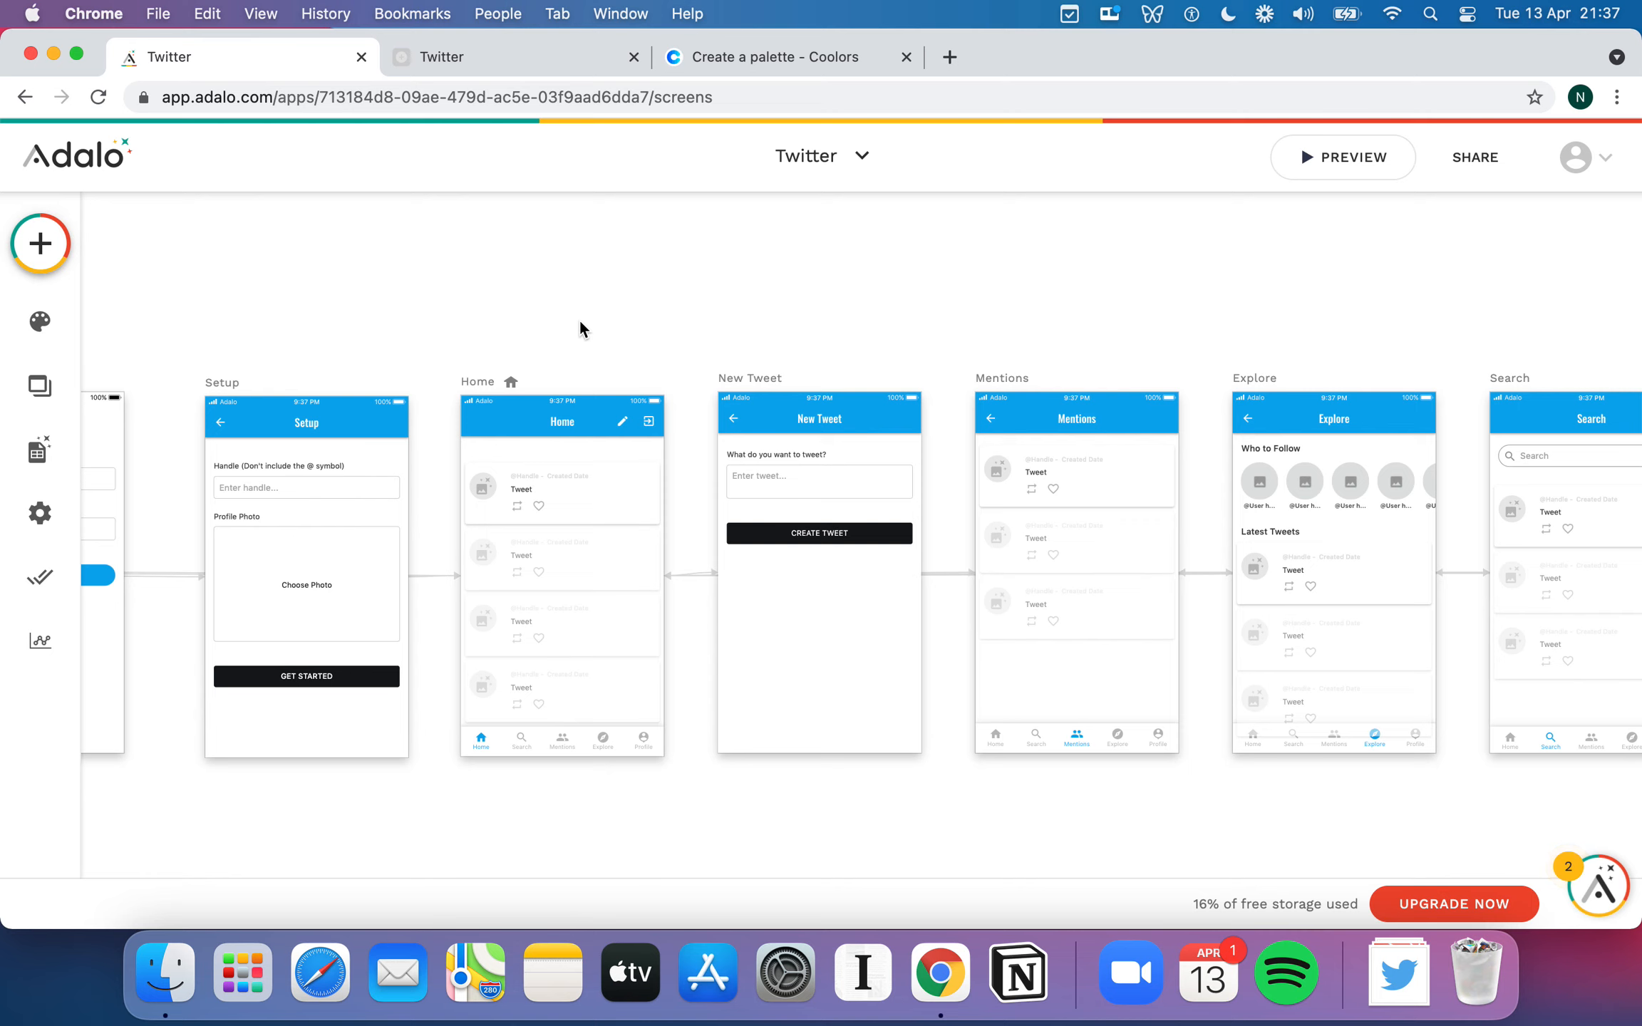
pyautogui.click(586, 510)
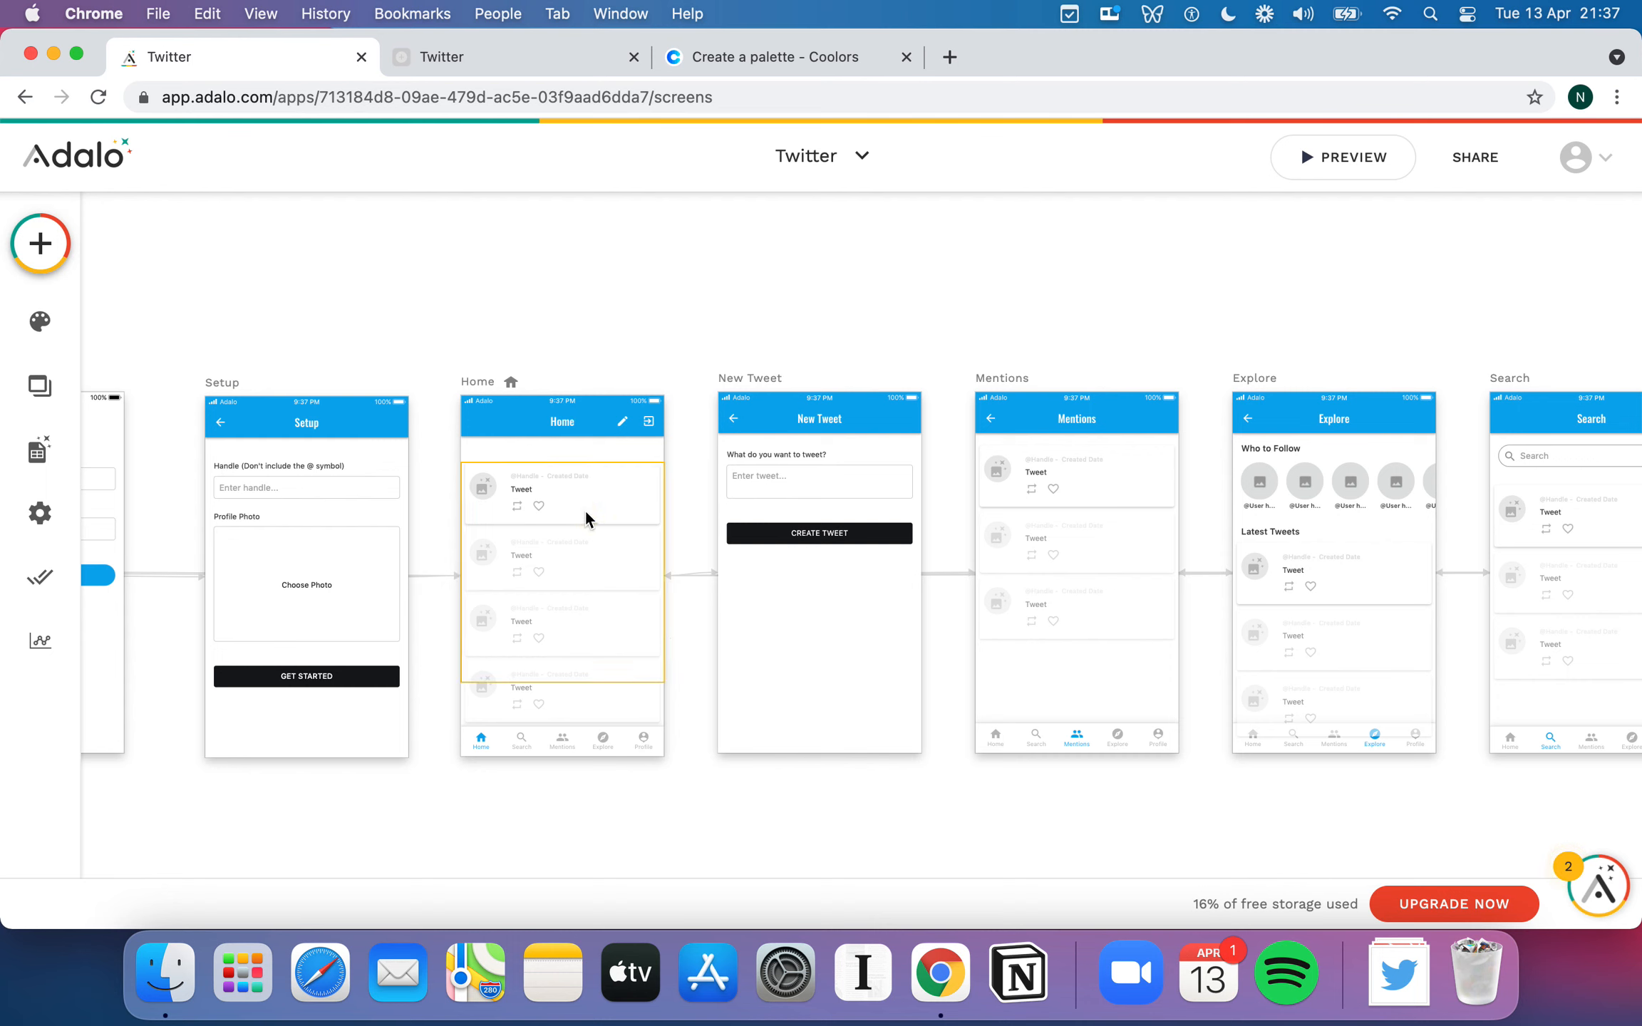
pyautogui.click(658, 311)
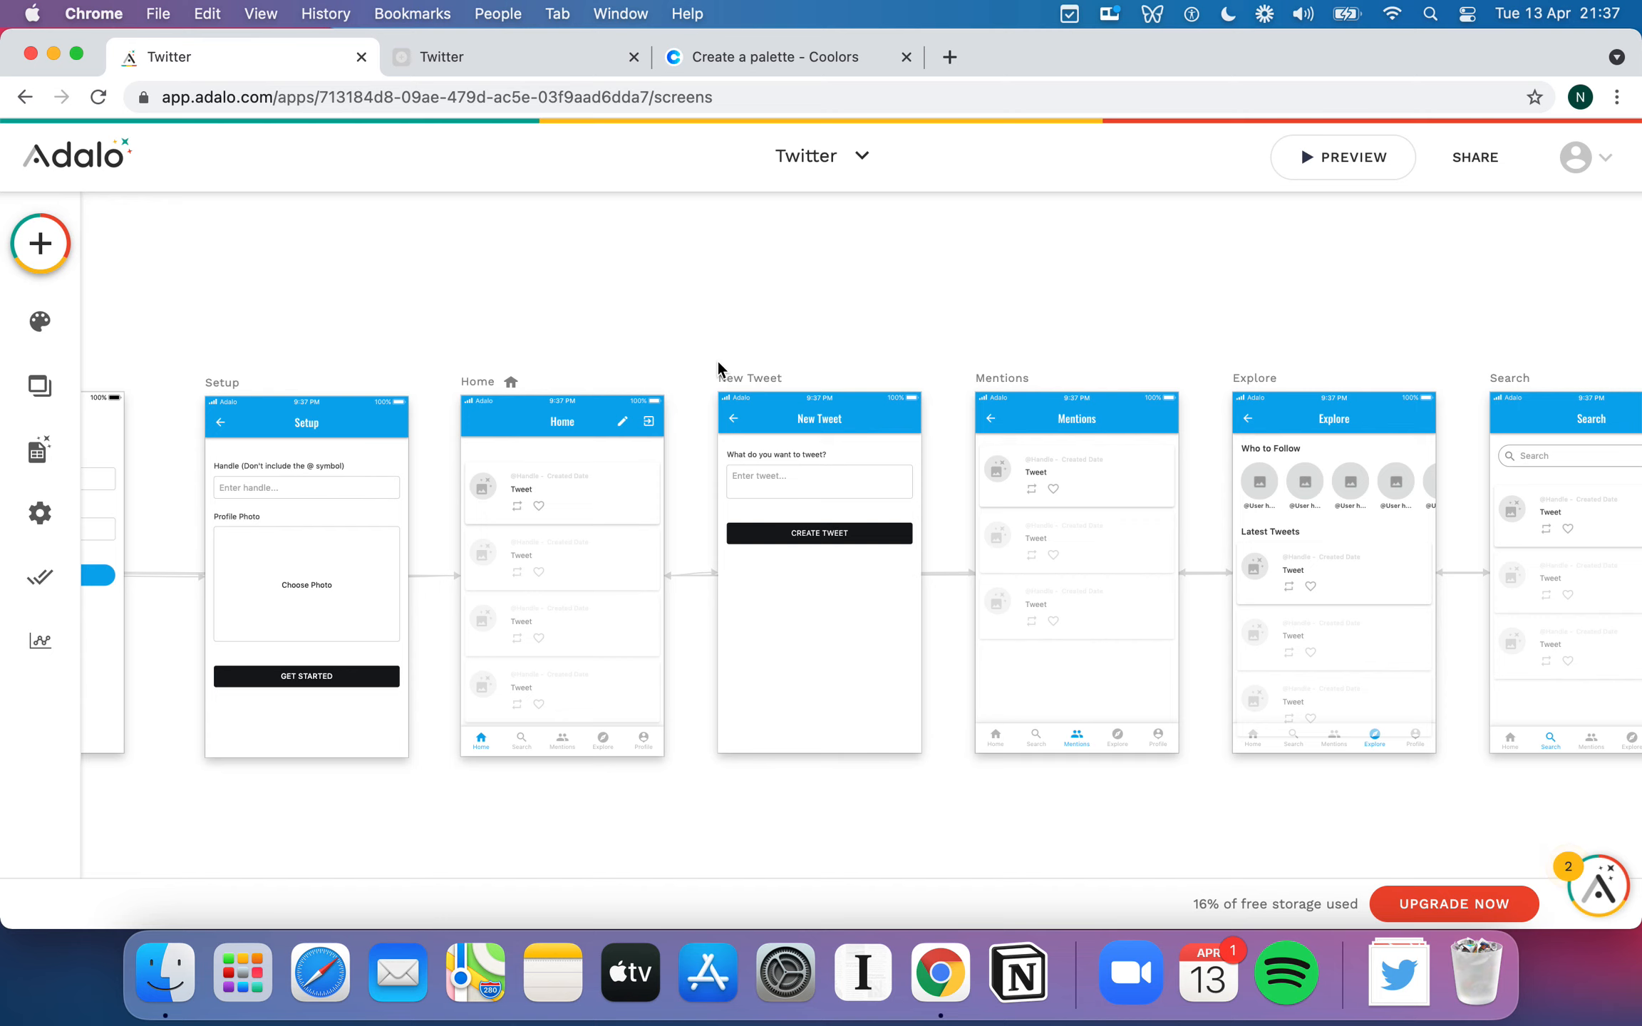
pyautogui.click(739, 356)
# - Add a click action to the Explore screen's avatar list that links to the Profile screen with Current User
pyautogui.hscroll(3, 653, 348)
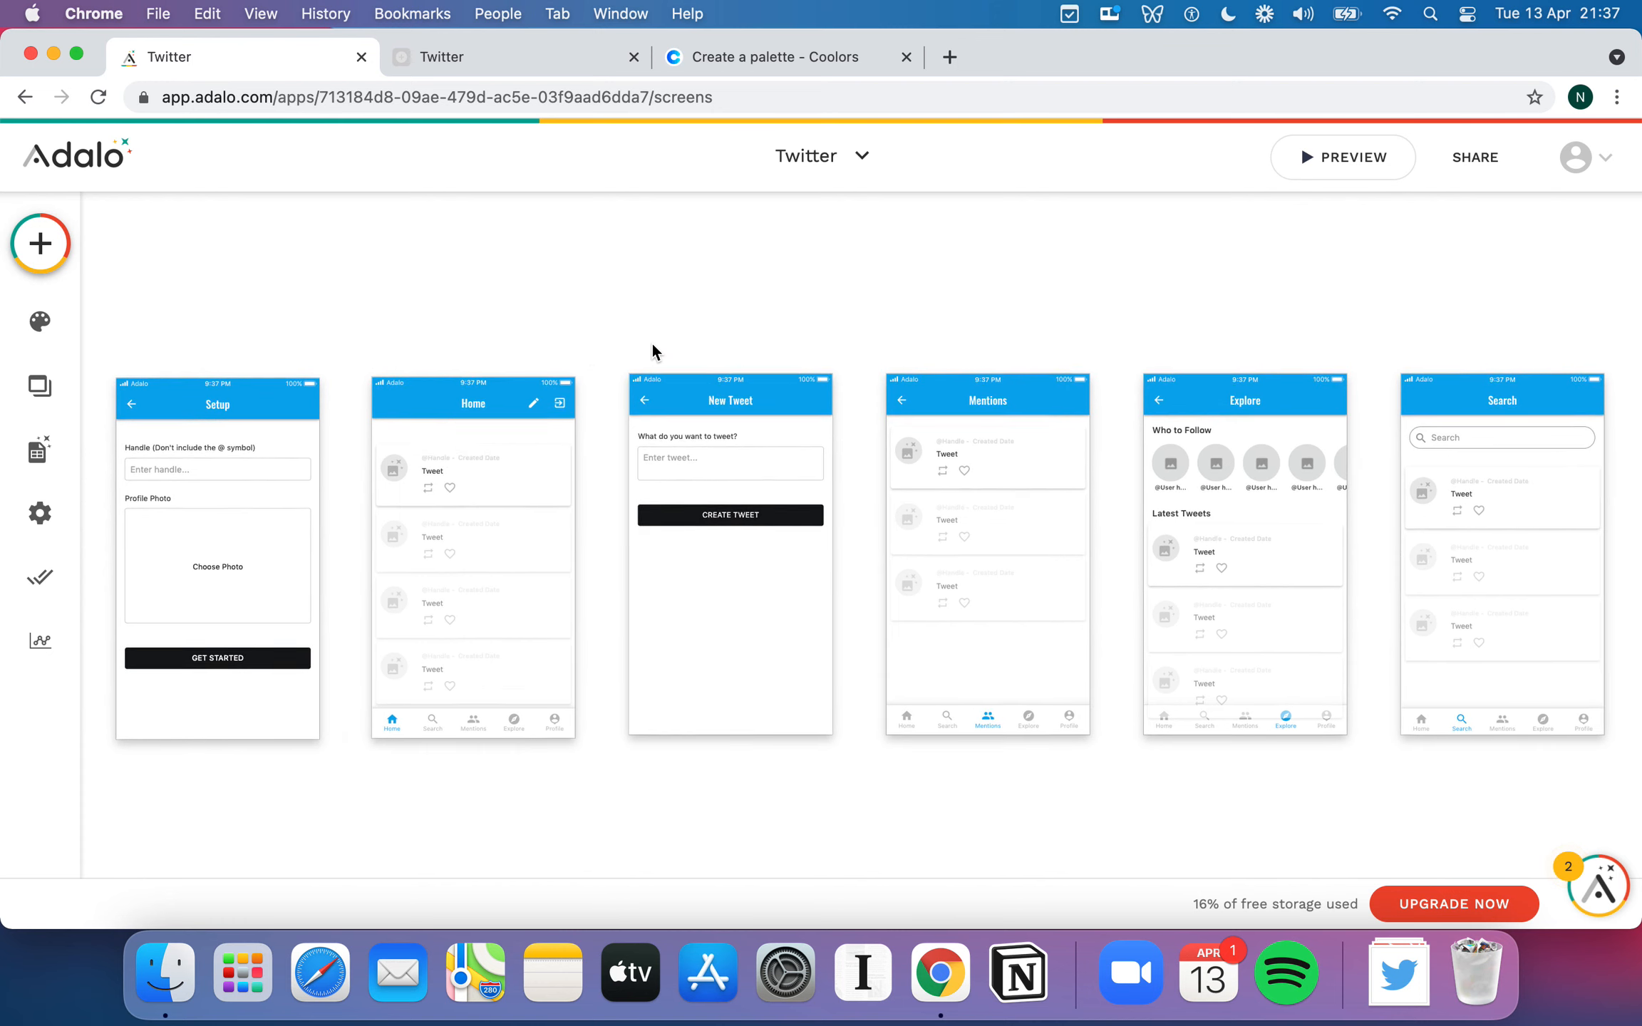
pyautogui.hscroll(5, 651, 341)
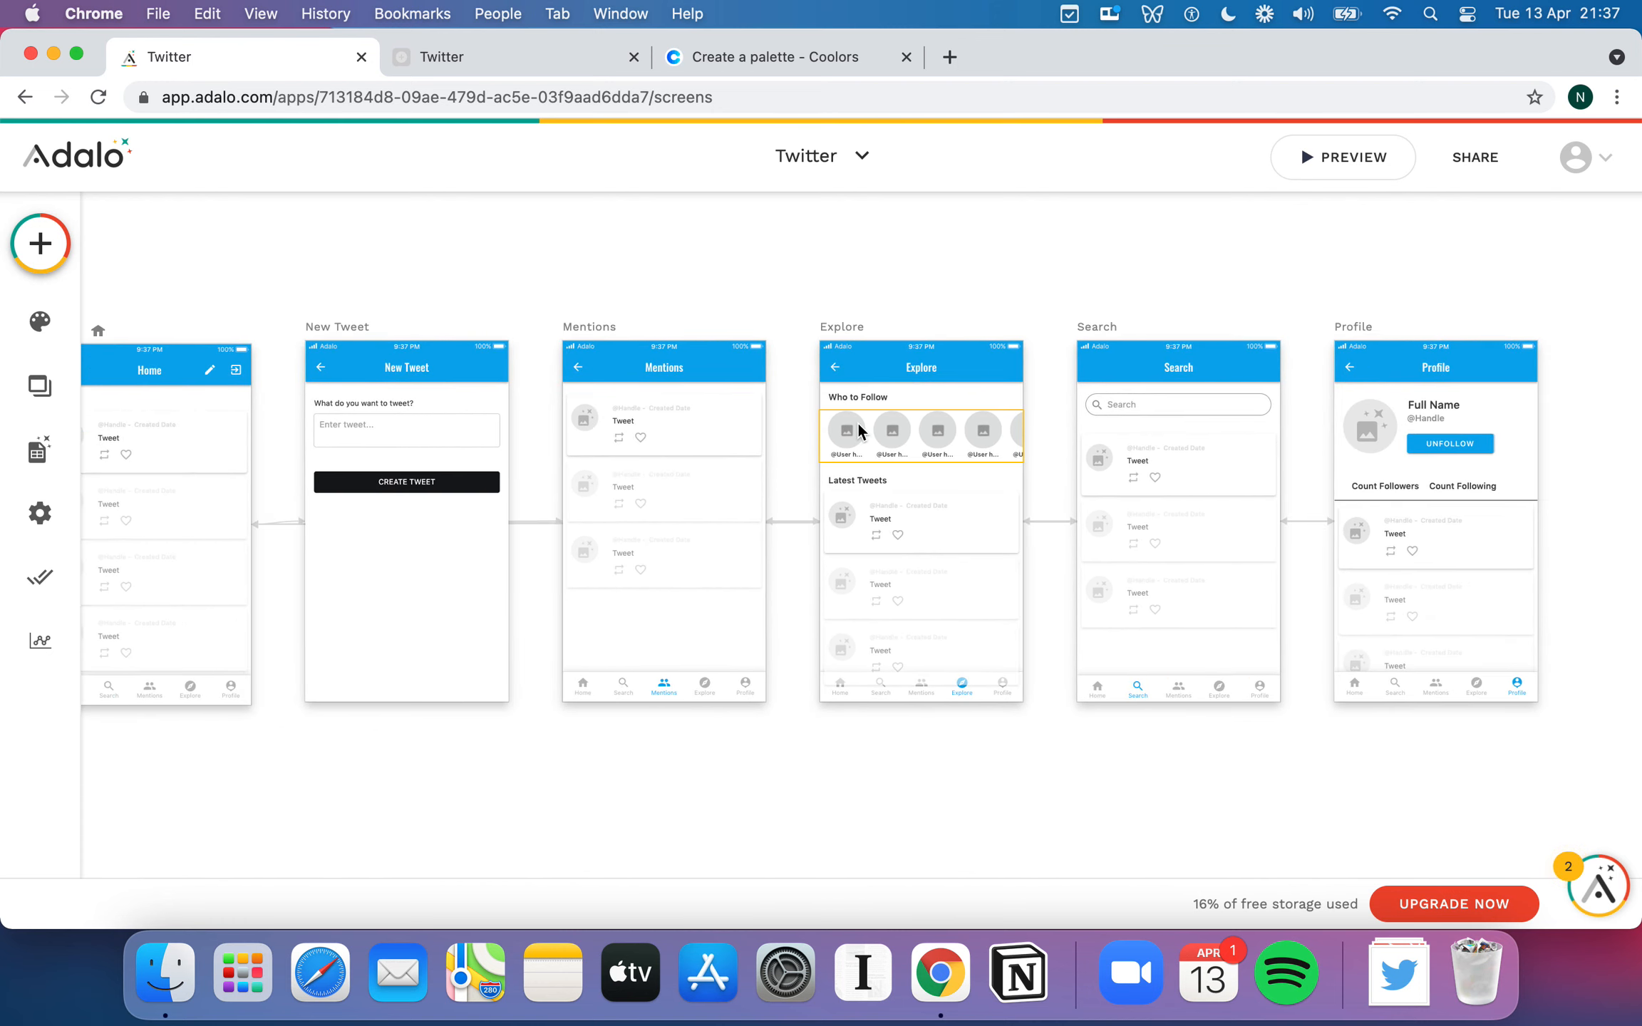
pyautogui.hscroll(2, 857, 420)
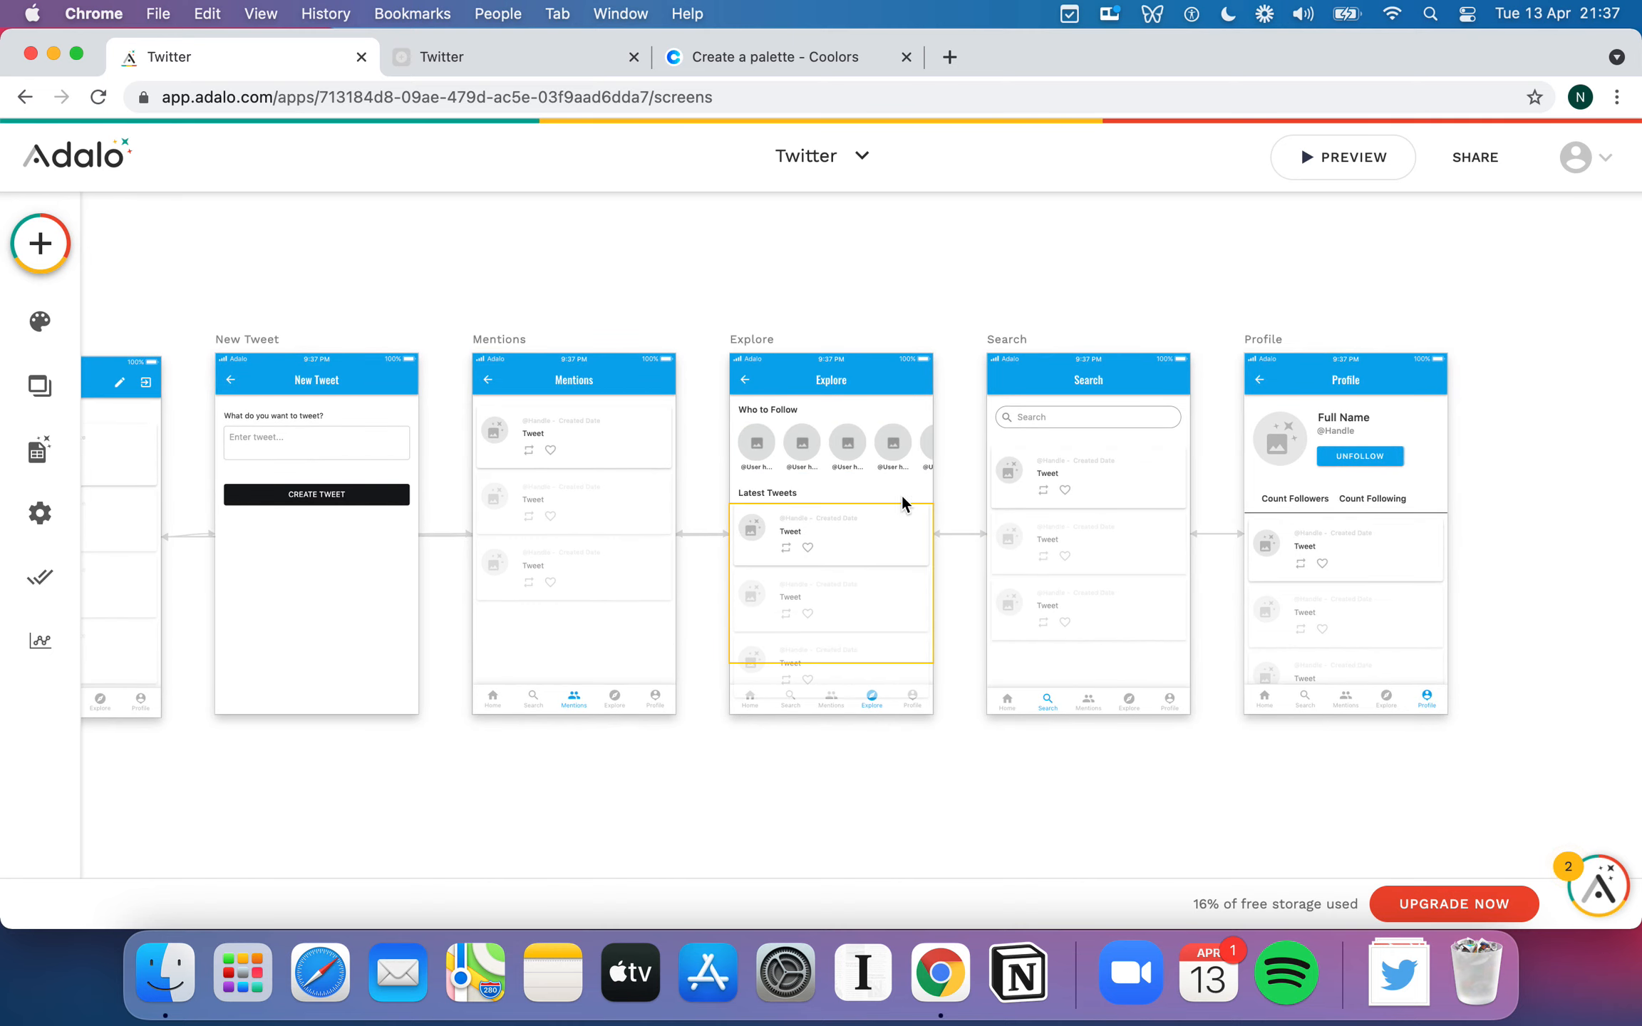
pyautogui.click(738, 470)
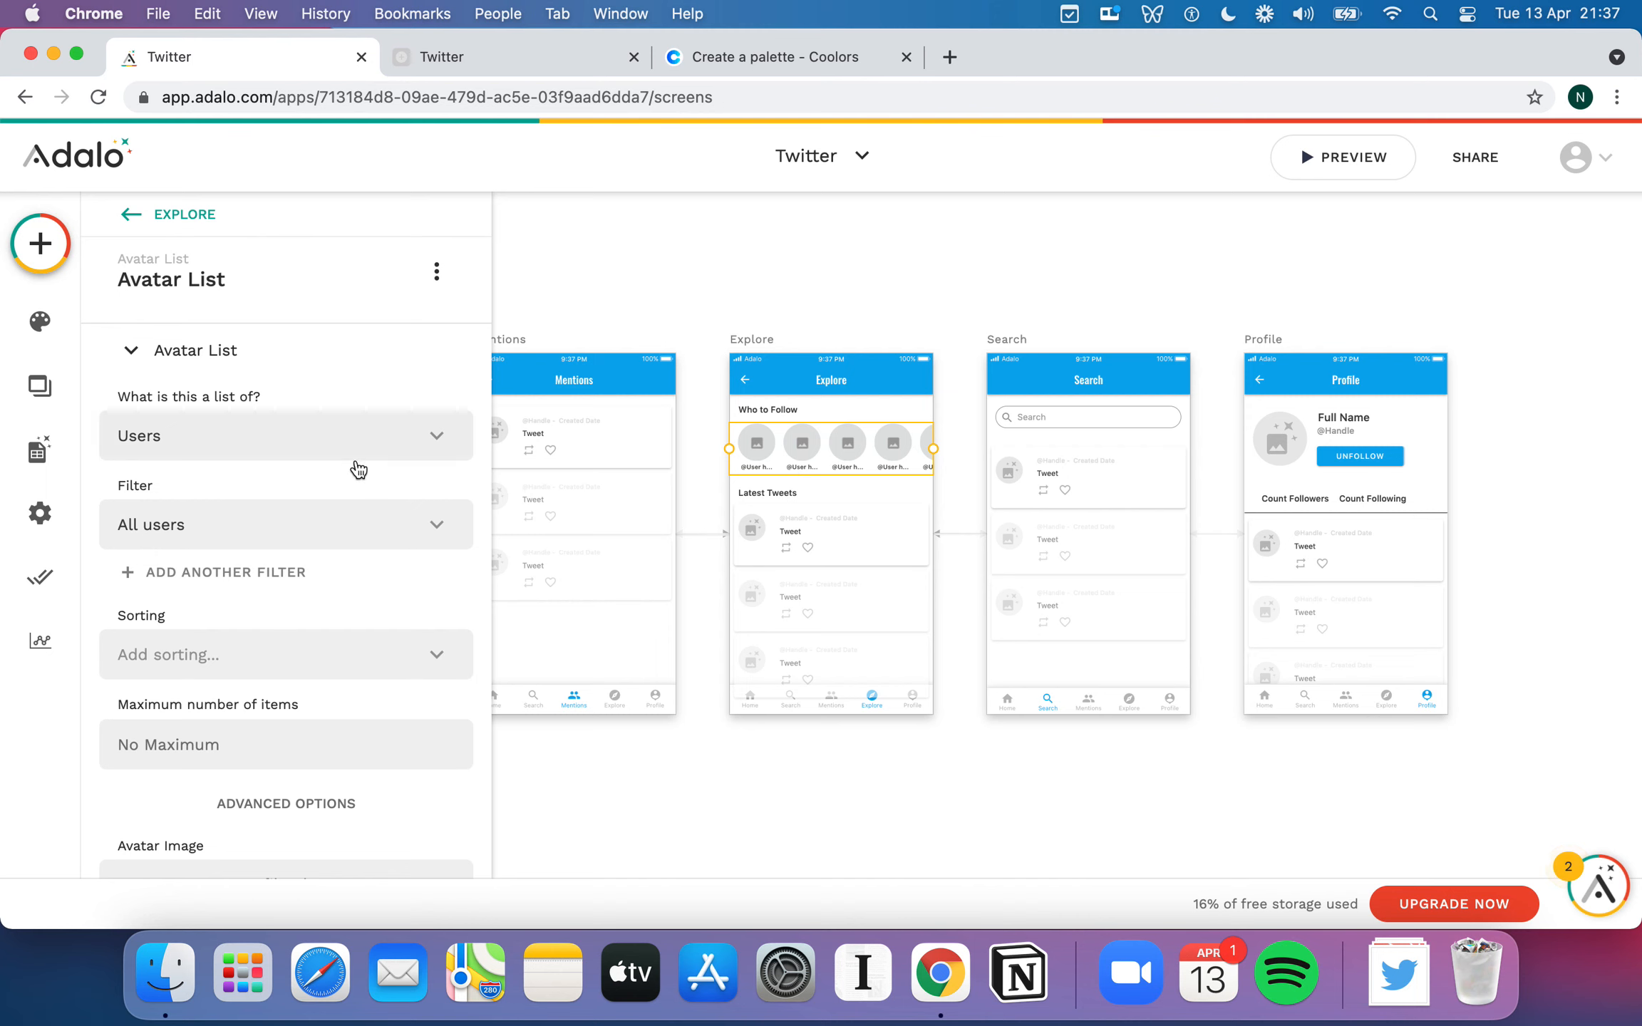
pyautogui.scroll(-3, 259, 608)
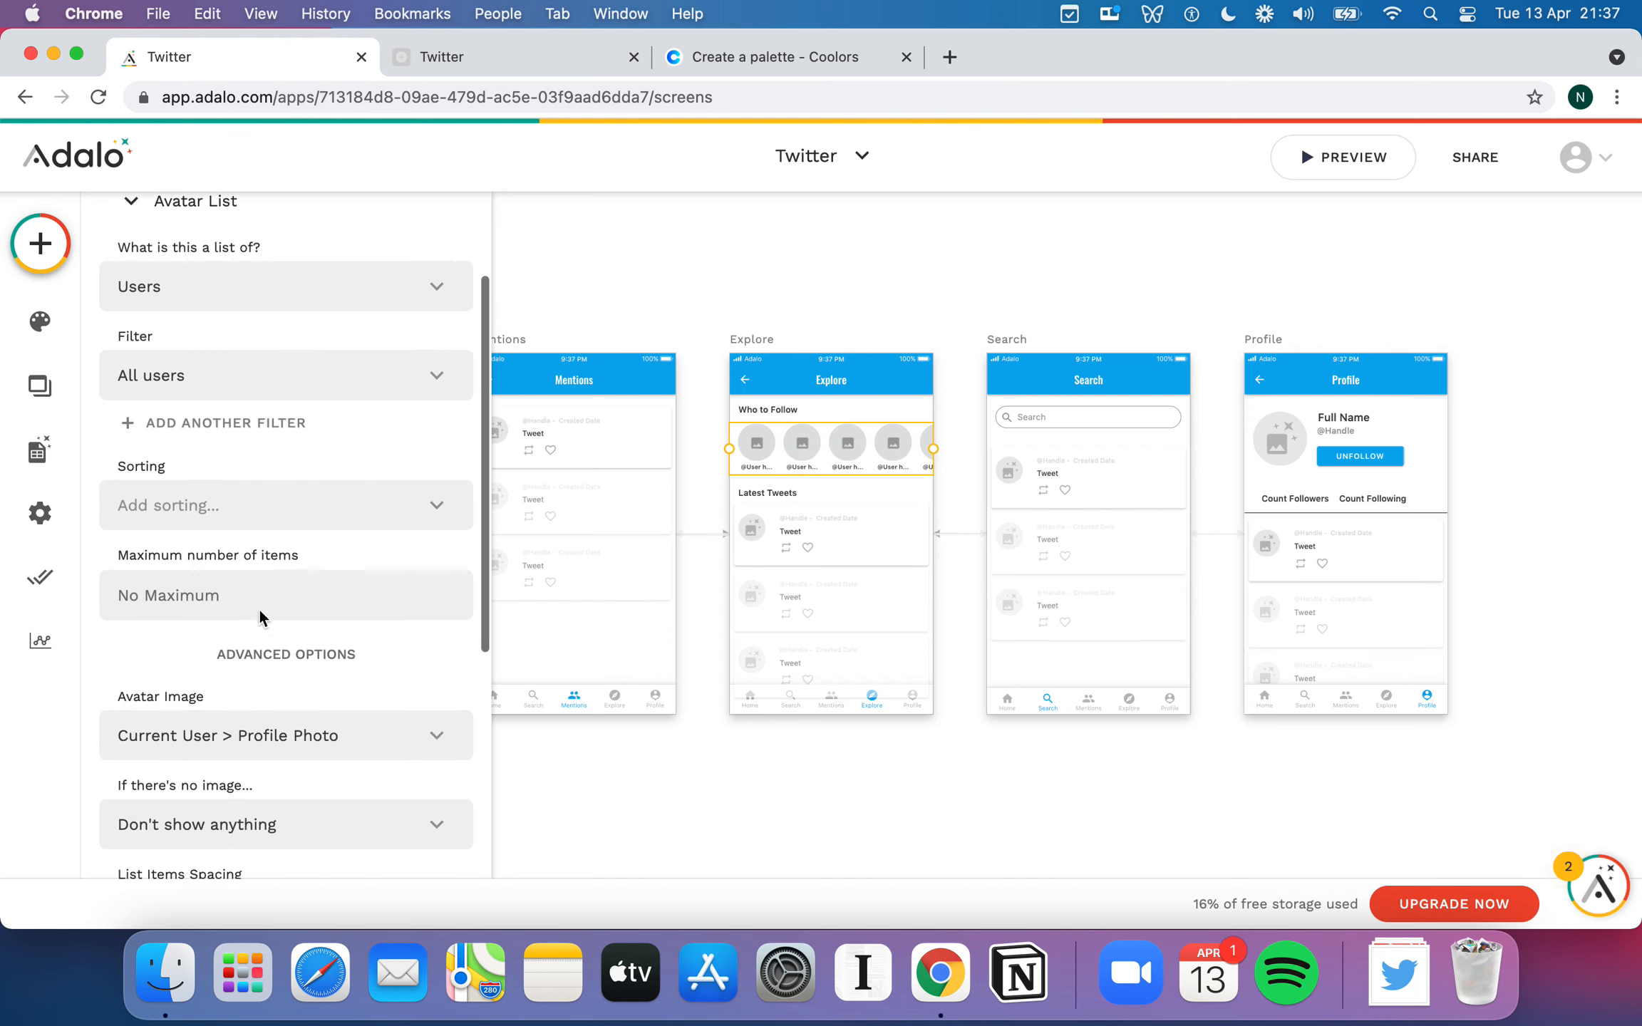
pyautogui.scroll(-6, 259, 608)
pyautogui.click(260, 677)
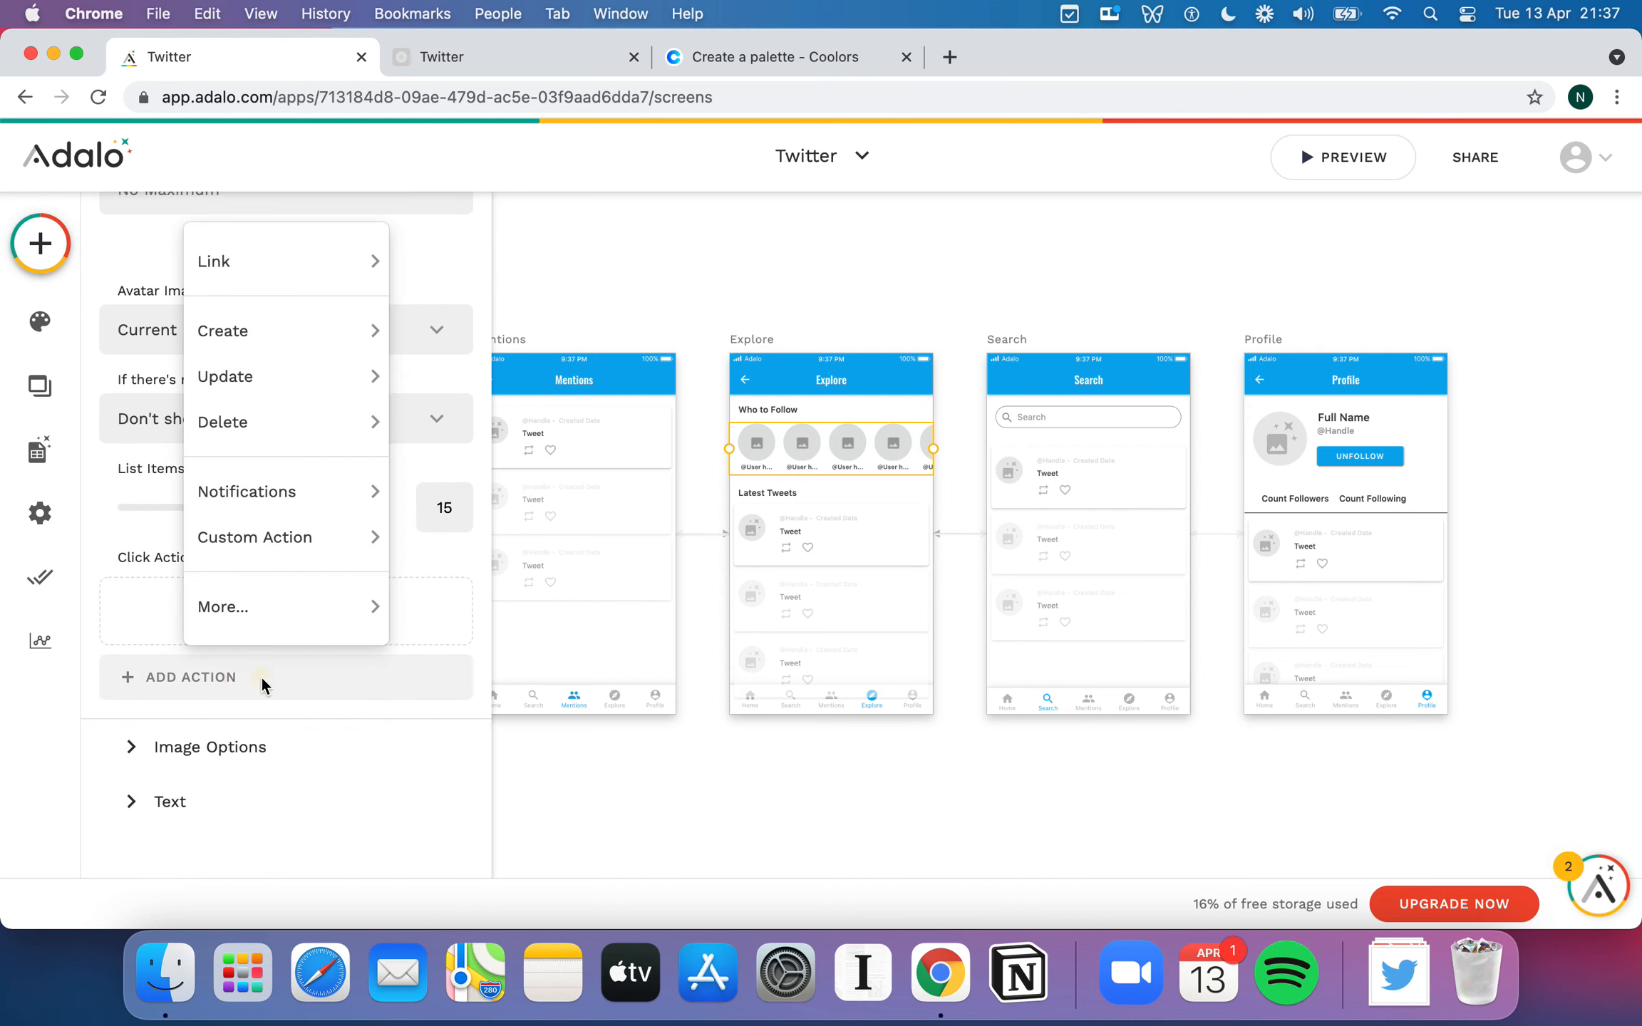
pyautogui.moveTo(267, 263)
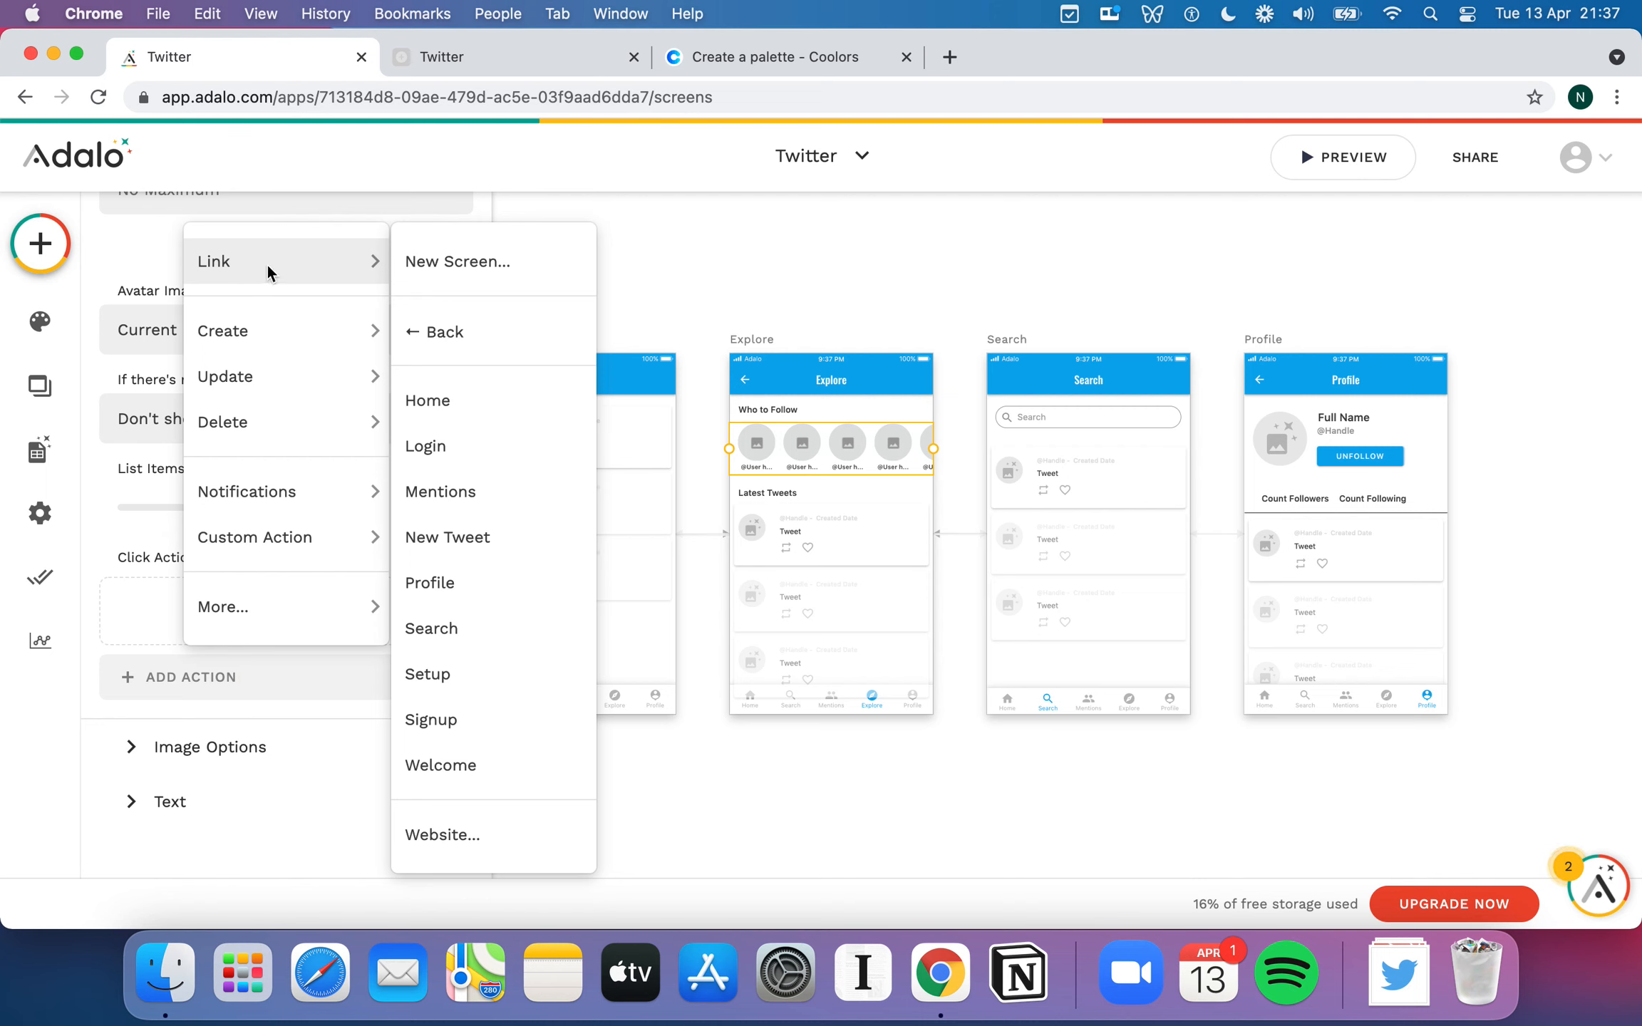
pyautogui.click(494, 608)
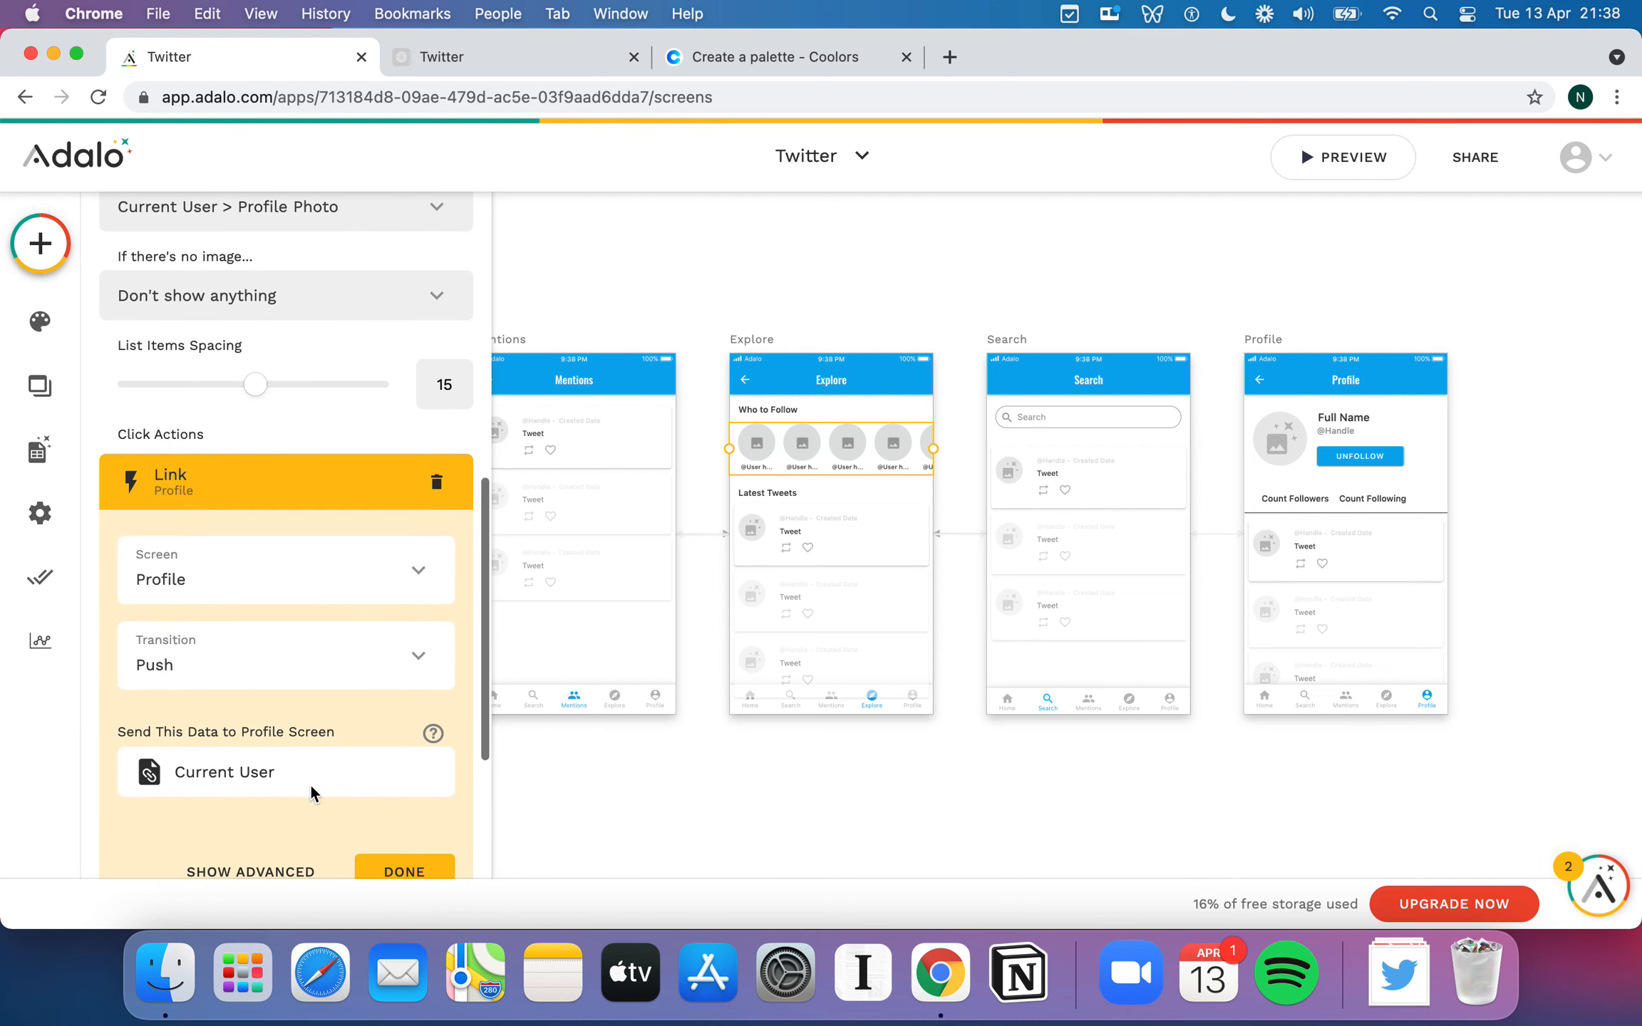
pyautogui.click(420, 821)
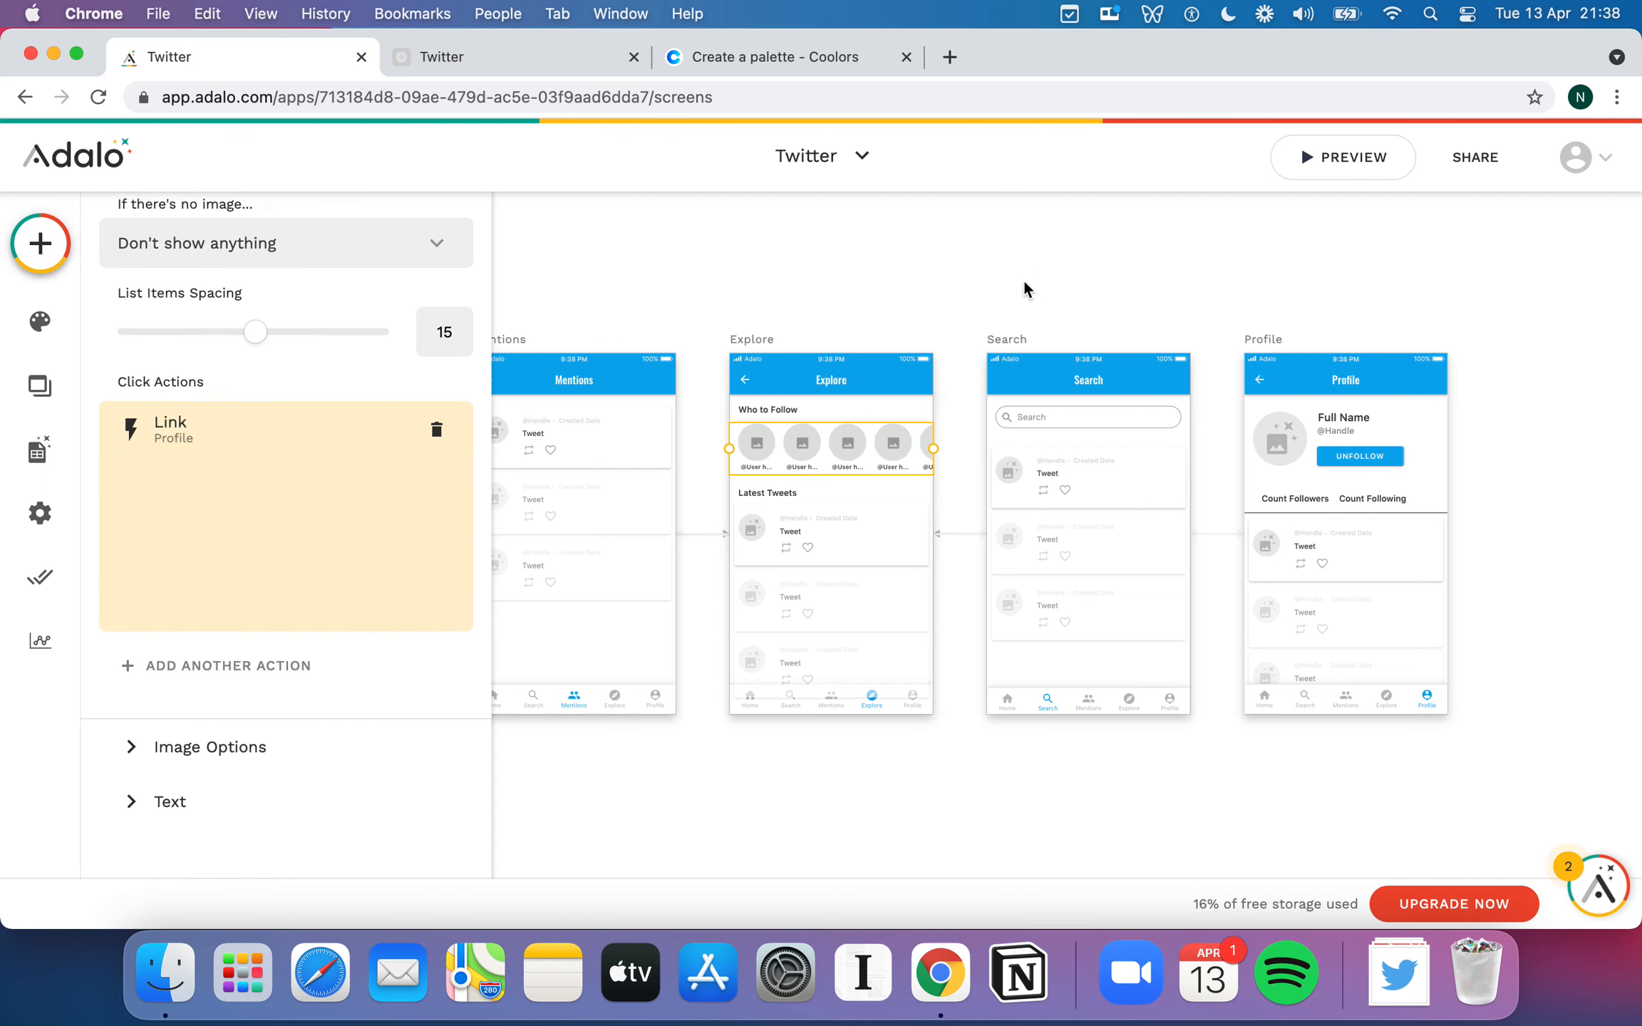
# - Preview the app, test the profile link of the second "Who to Follow" avatar on the Explore screen, and close the preview
pyautogui.click(1333, 169)
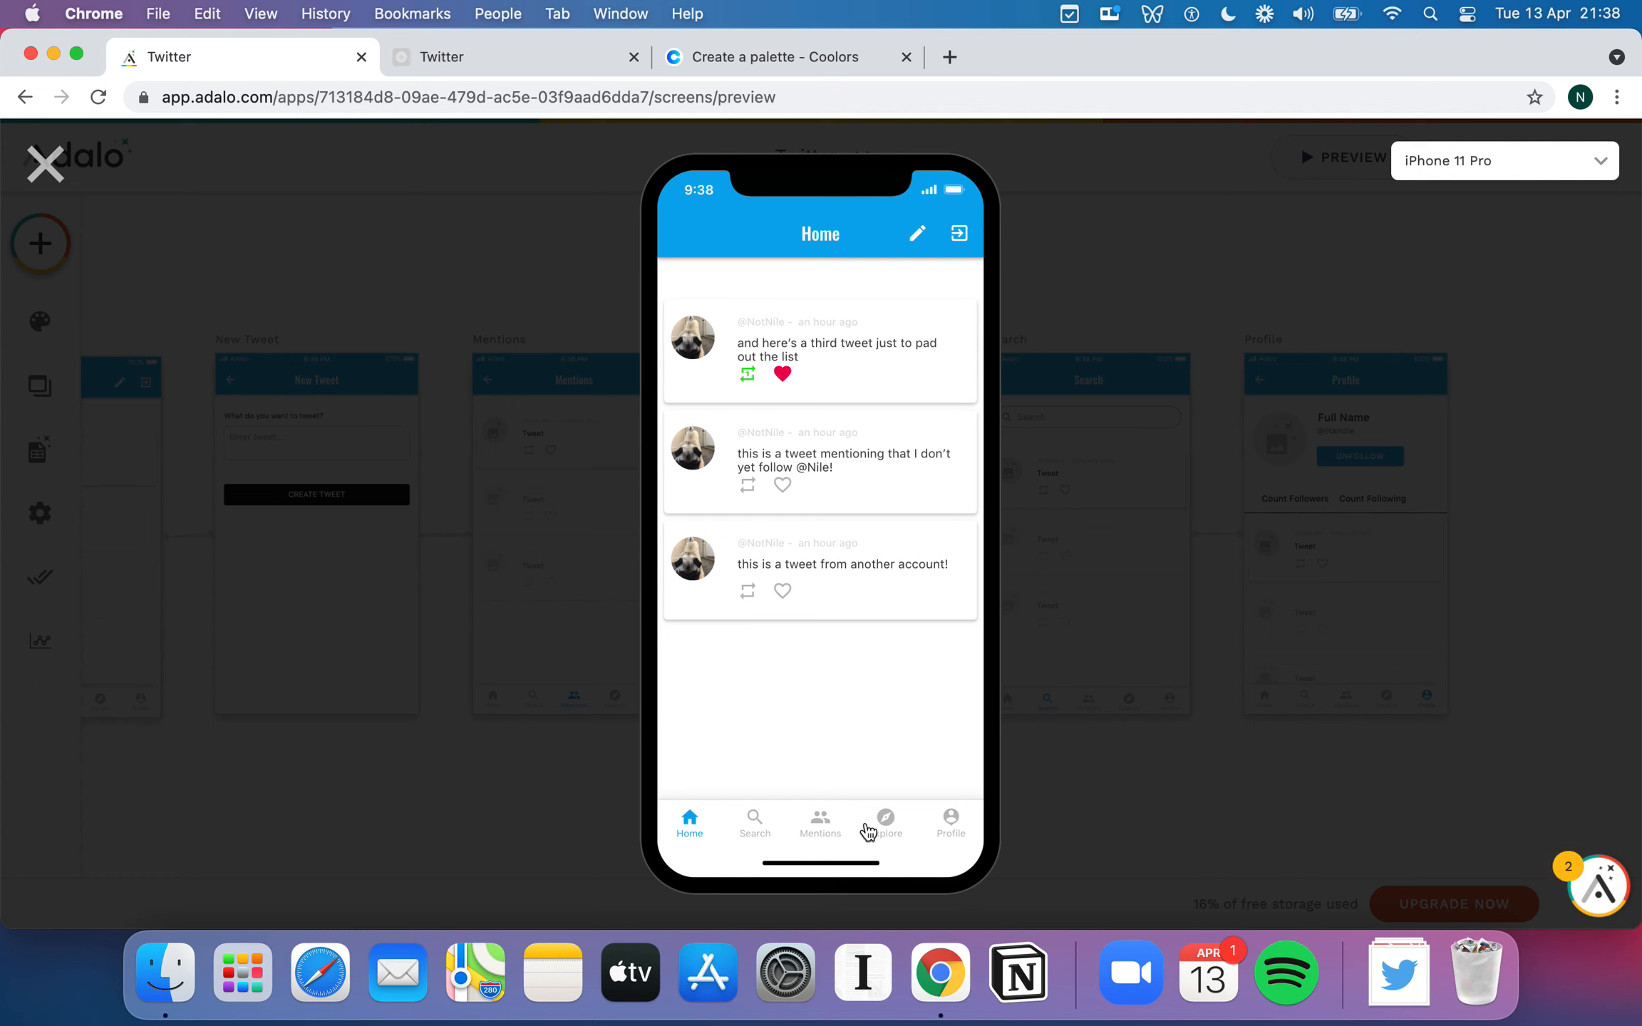
pyautogui.click(888, 824)
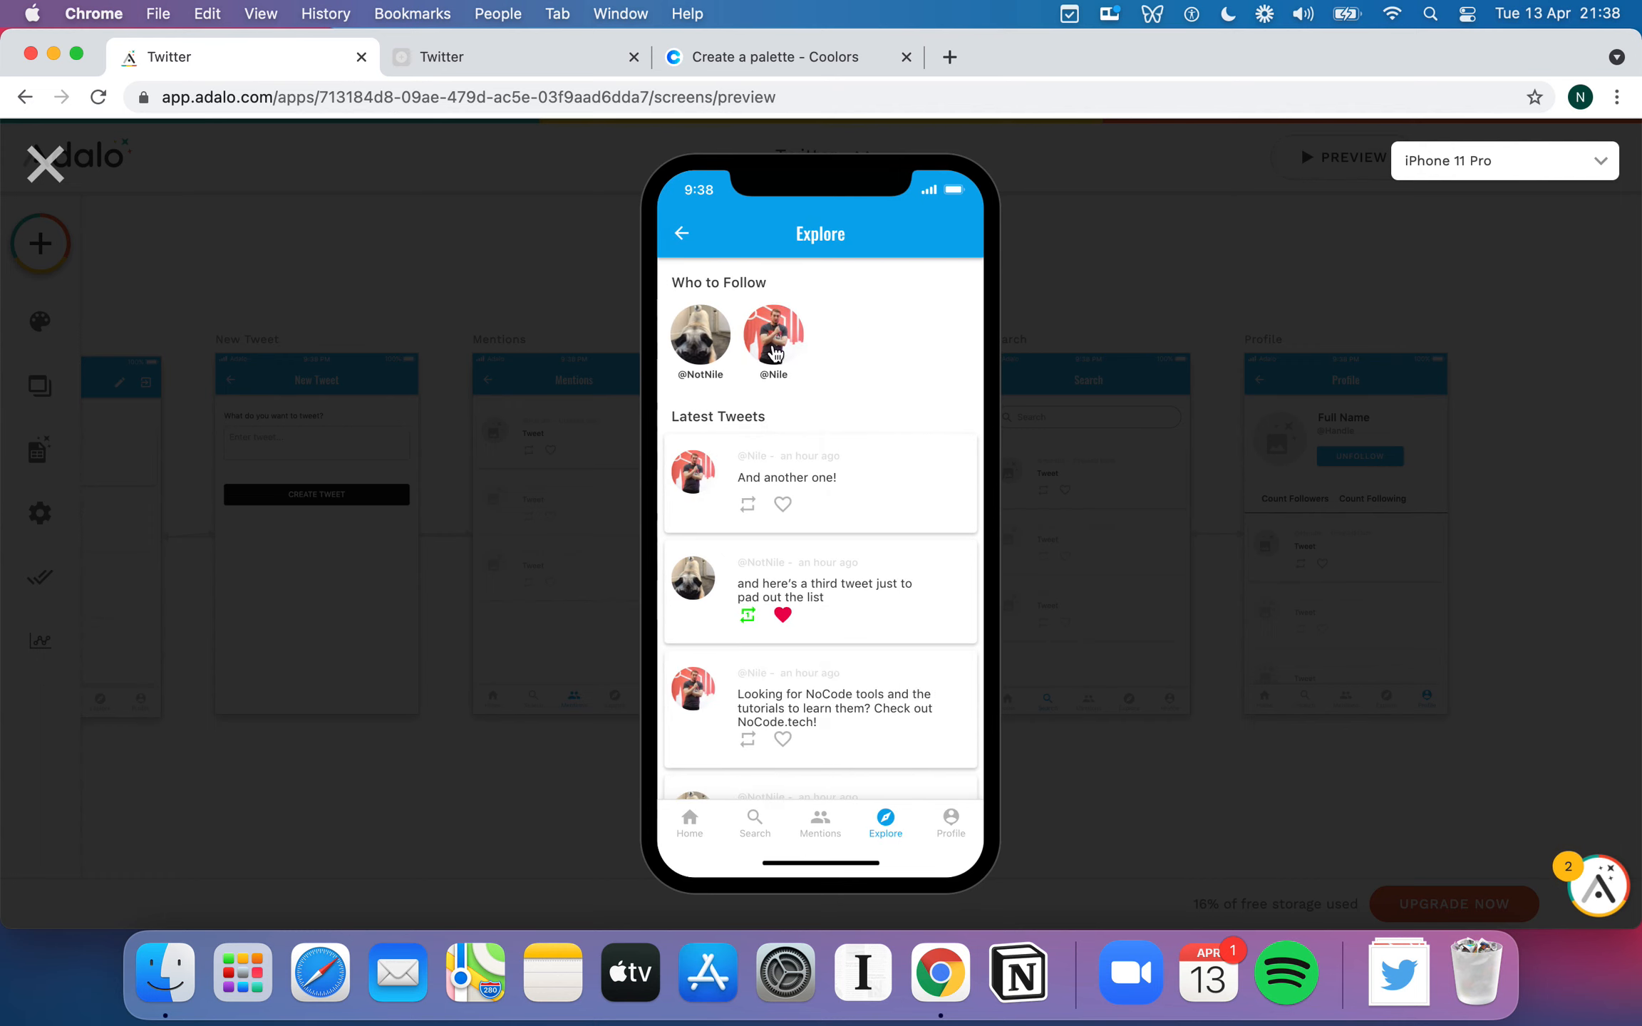
pyautogui.click(774, 349)
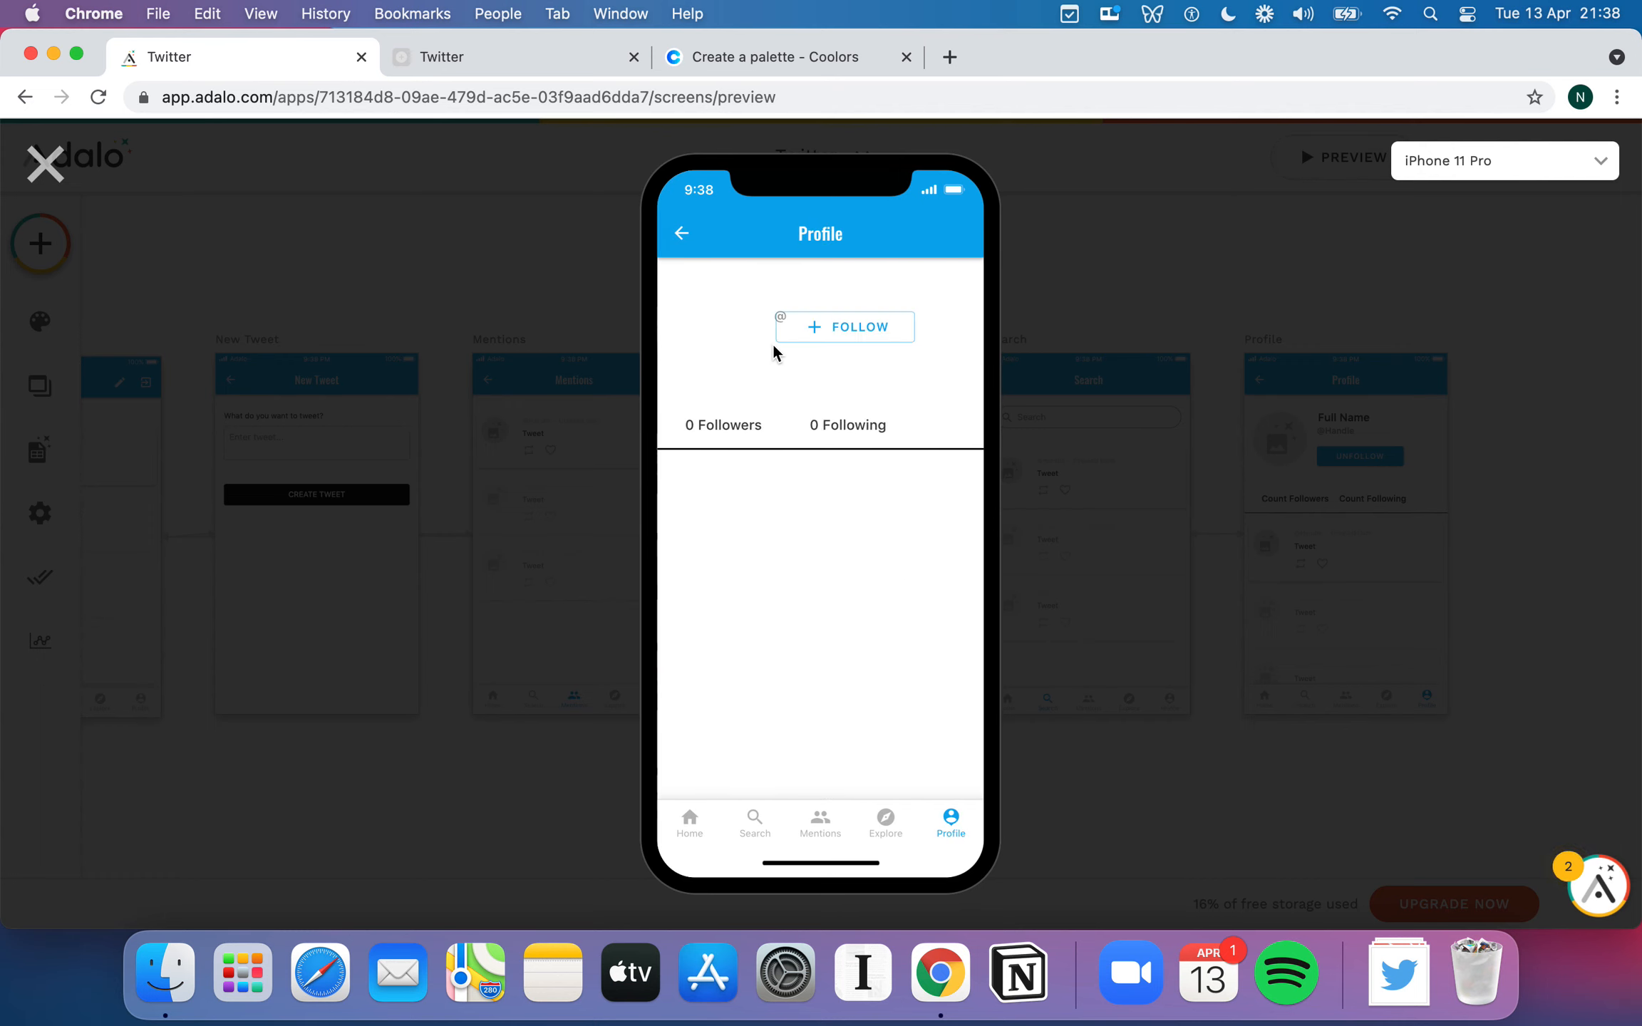
pyautogui.click(42, 165)
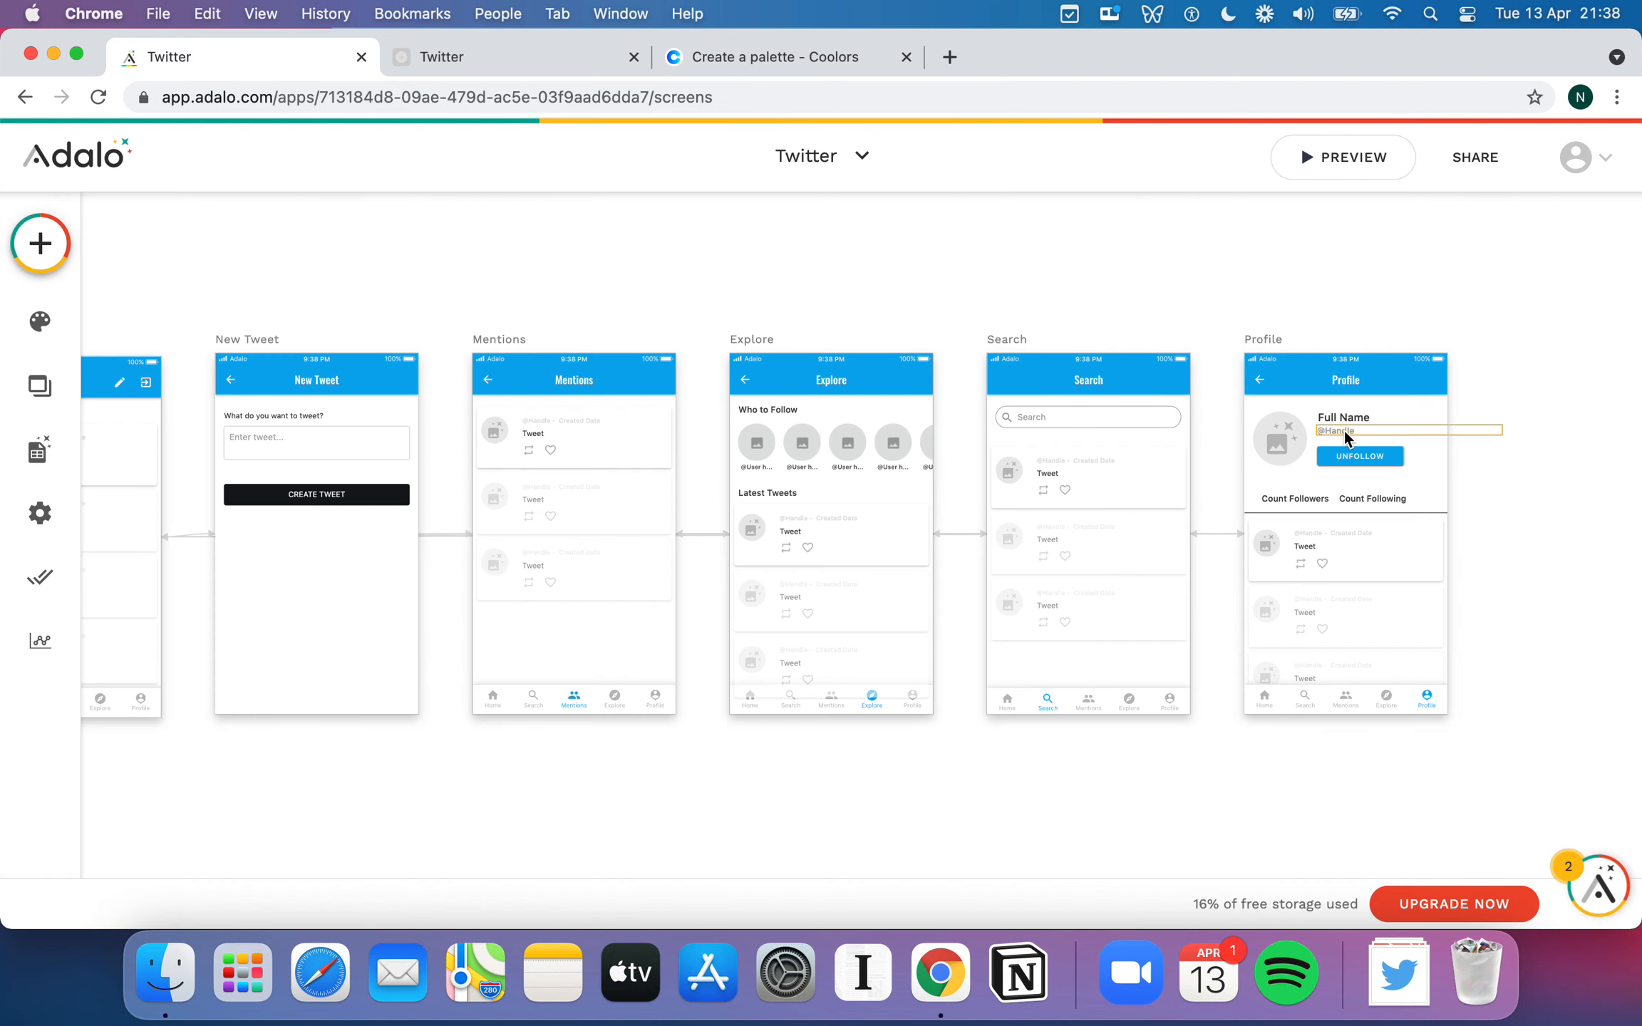
# - Inspect the data sources of the handle and full-name texts on the Profile screen
pyautogui.click(1344, 431)
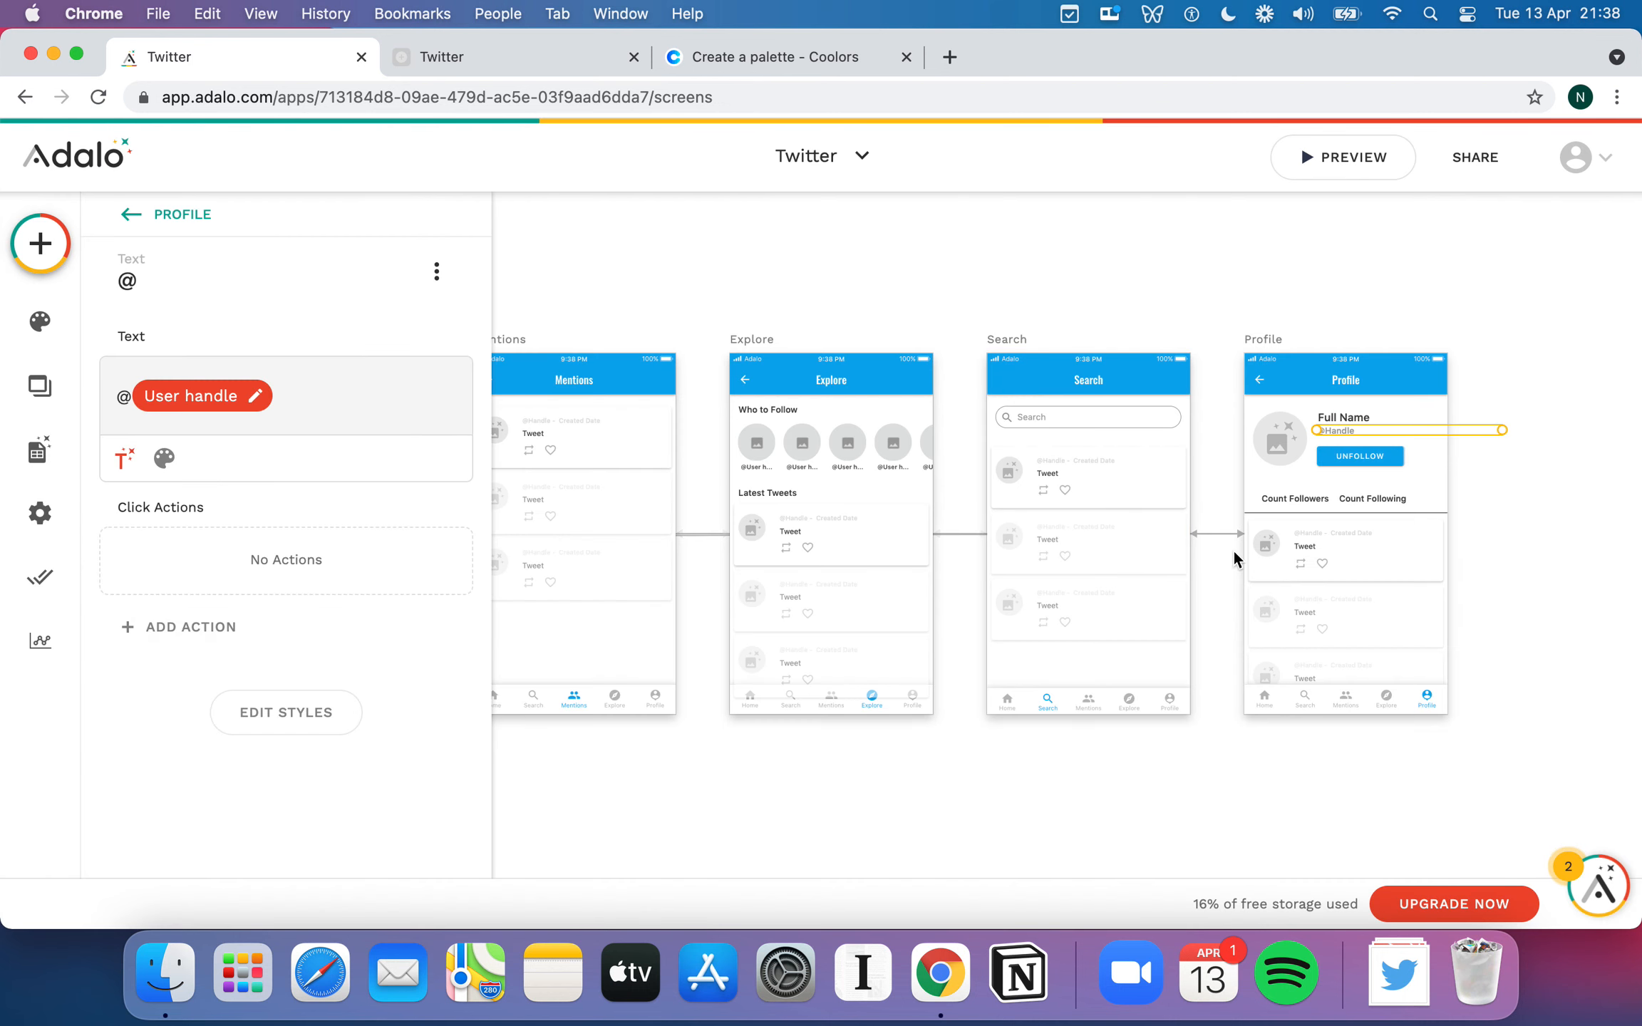
pyautogui.click(1354, 416)
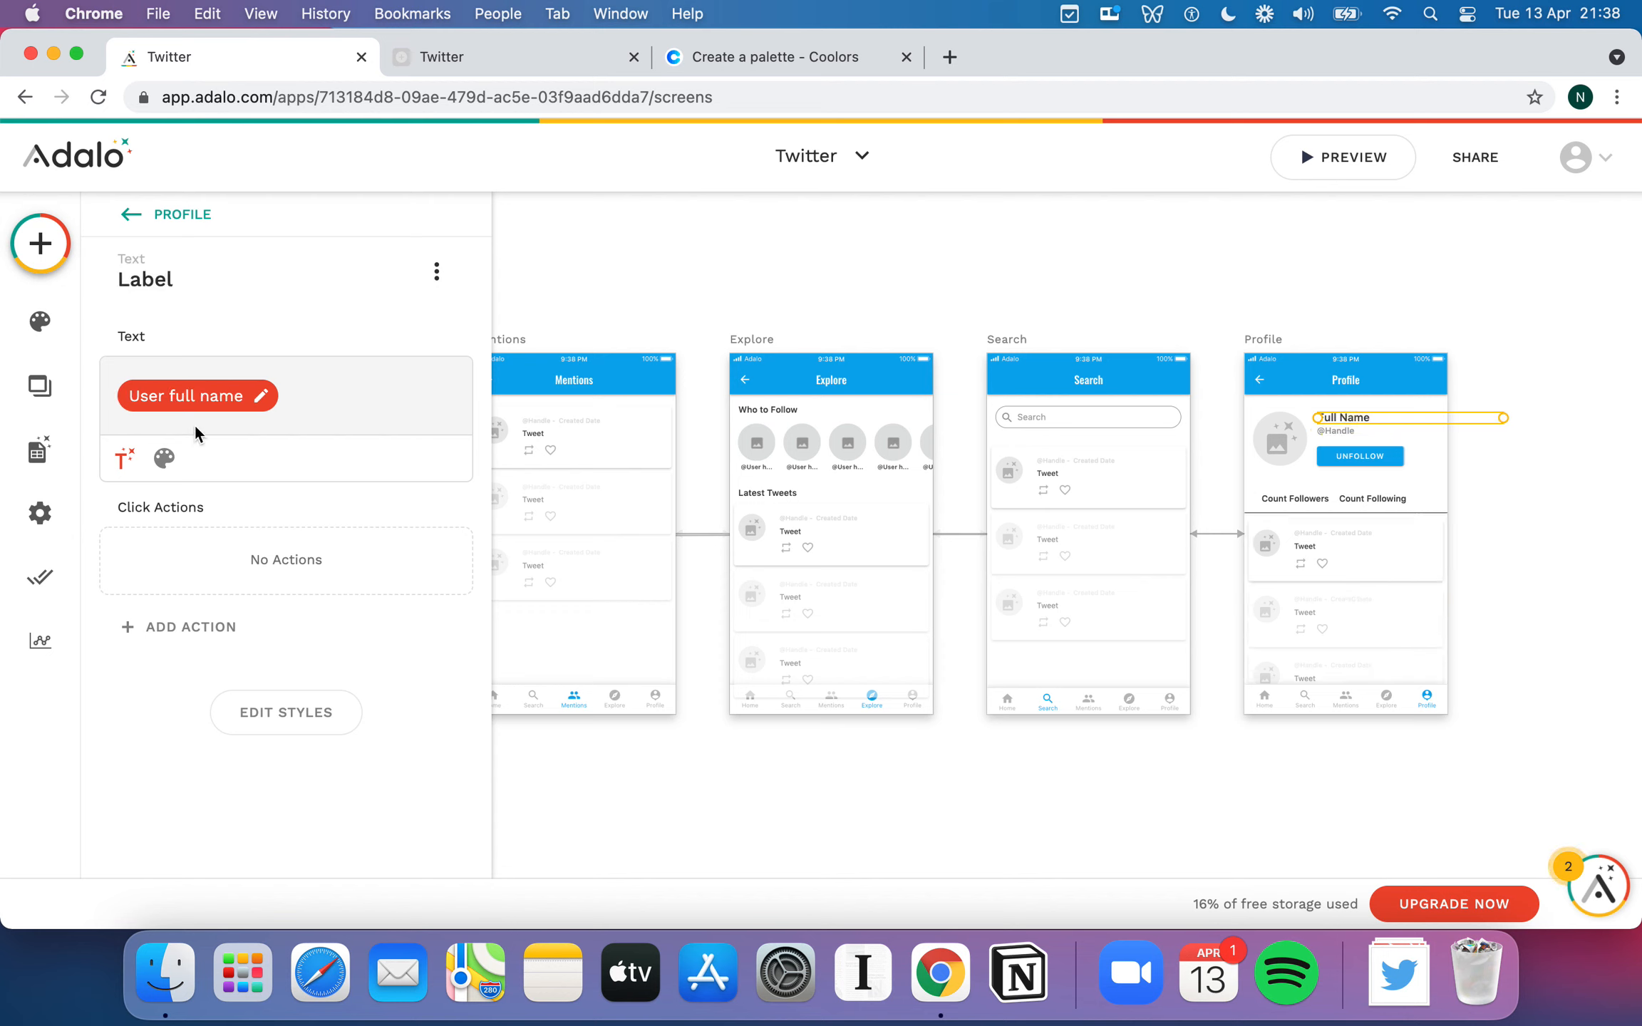
pyautogui.click(253, 413)
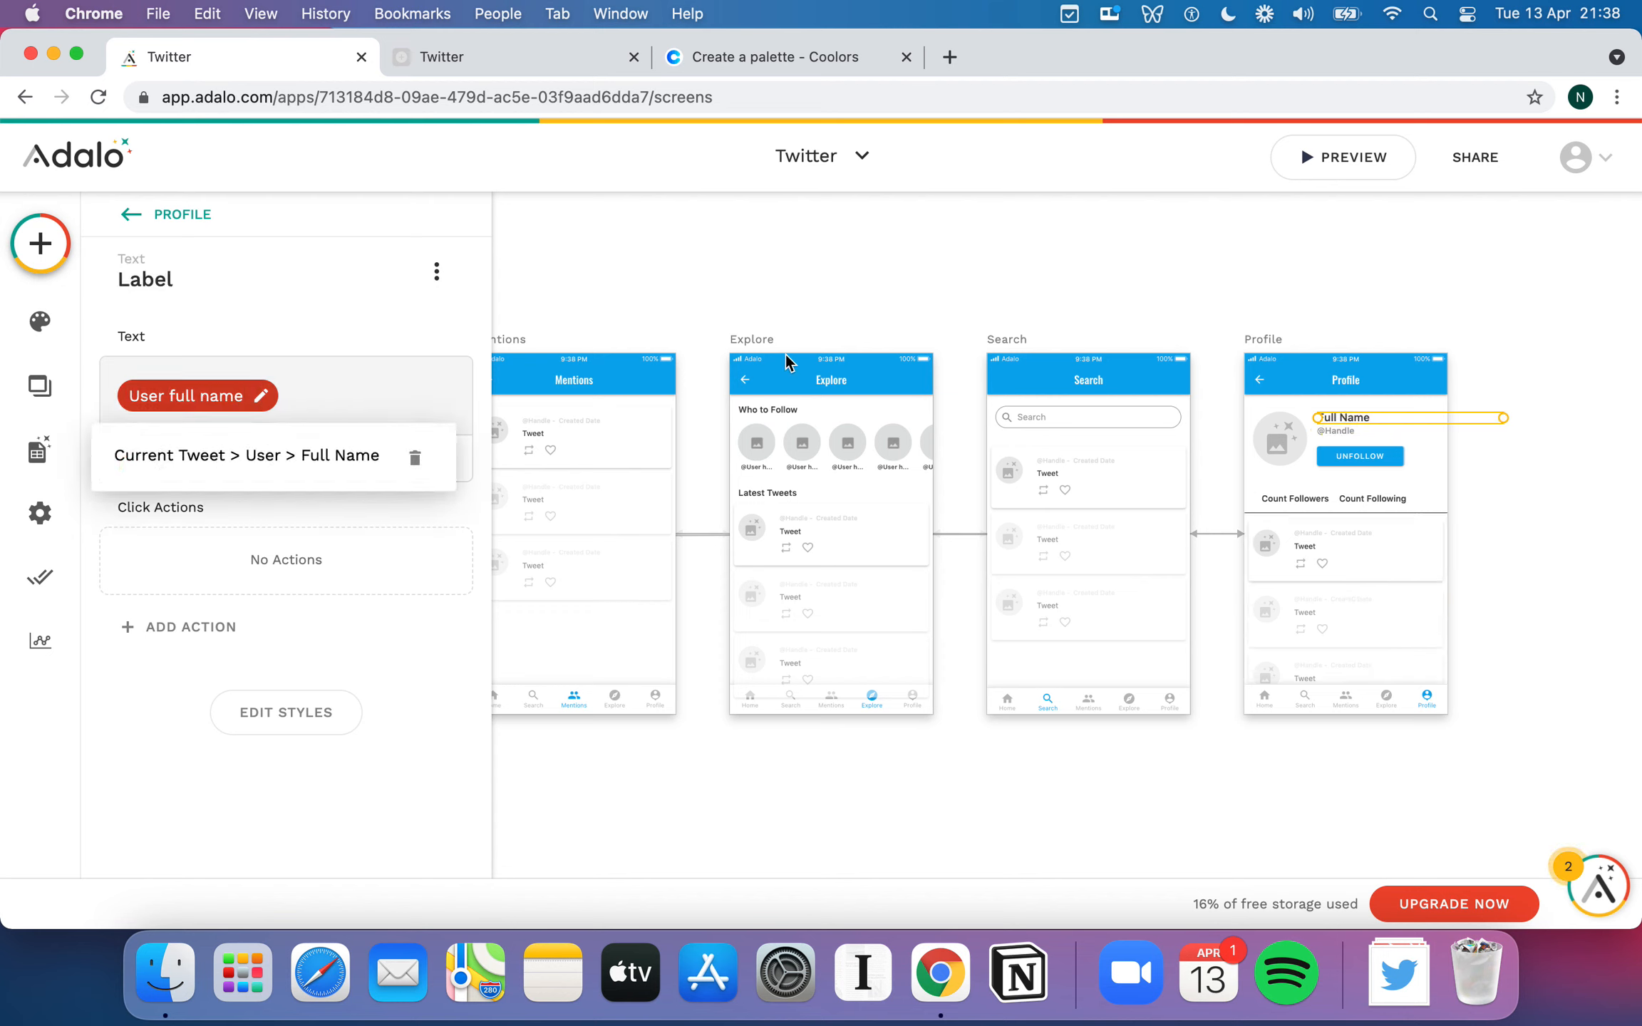
pyautogui.click(865, 298)
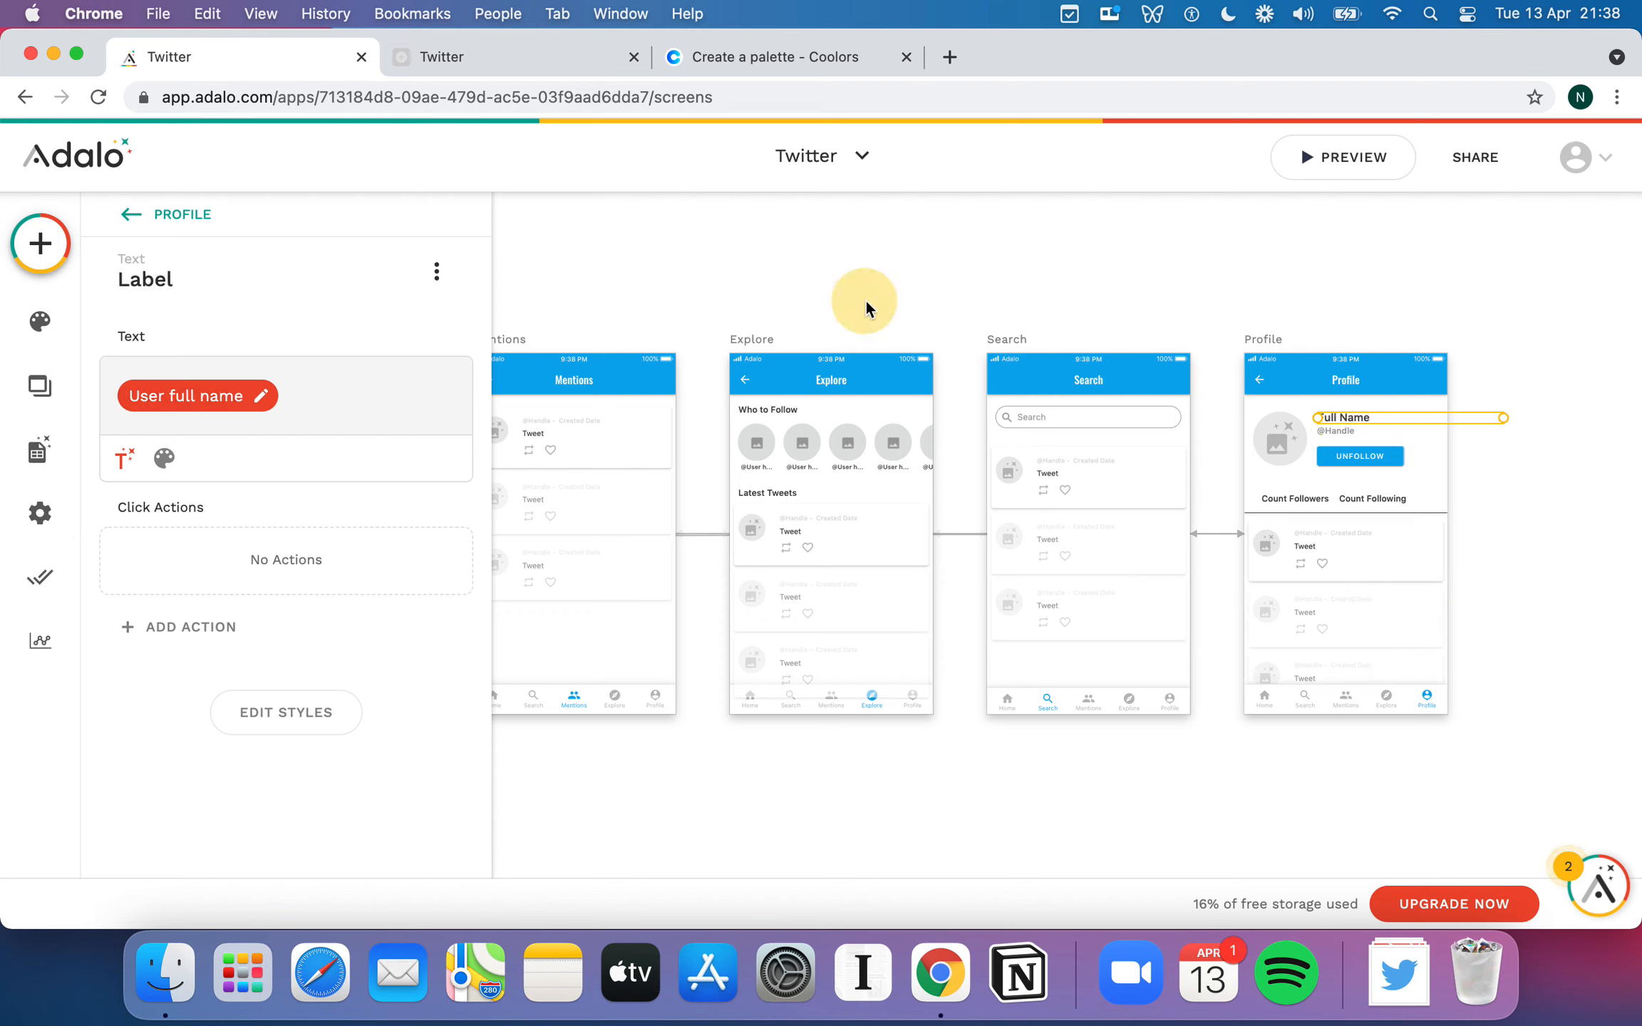
# - Review the Explore avatar list's link action and the data it sends to the Profile screen
pyautogui.click(807, 446)
pyautogui.scroll(-10, 247, 604)
pyautogui.scroll(2, 185, 613)
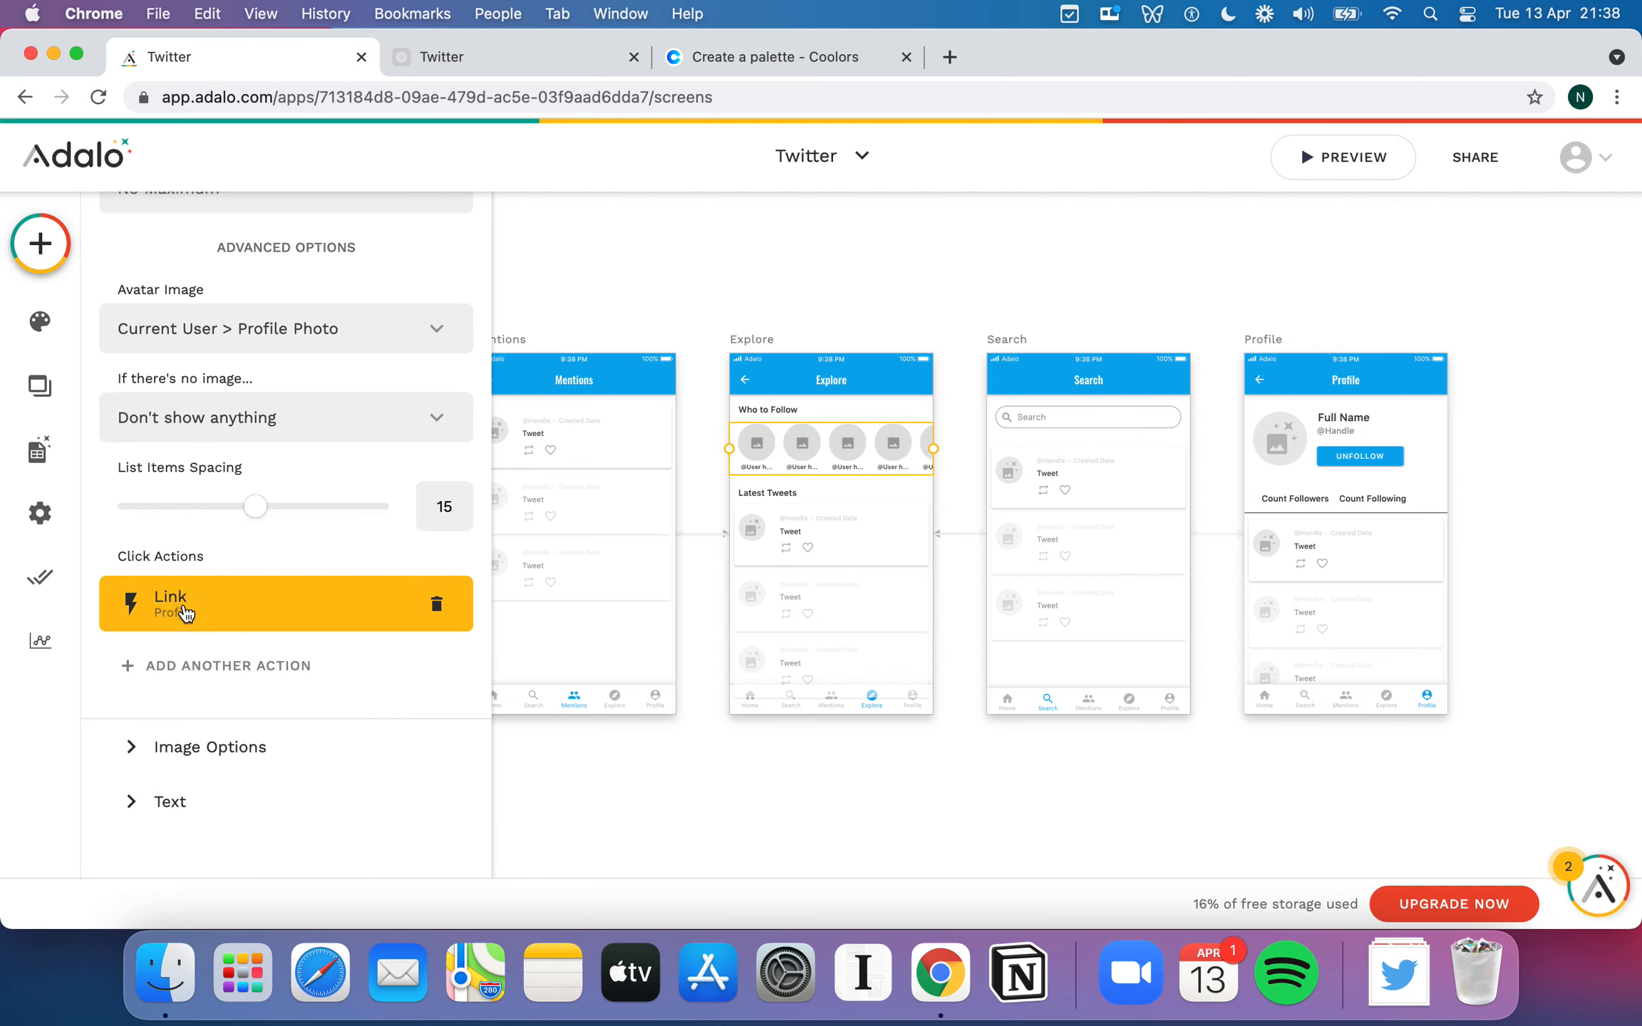
pyautogui.click(182, 611)
pyautogui.scroll(-3, 310, 683)
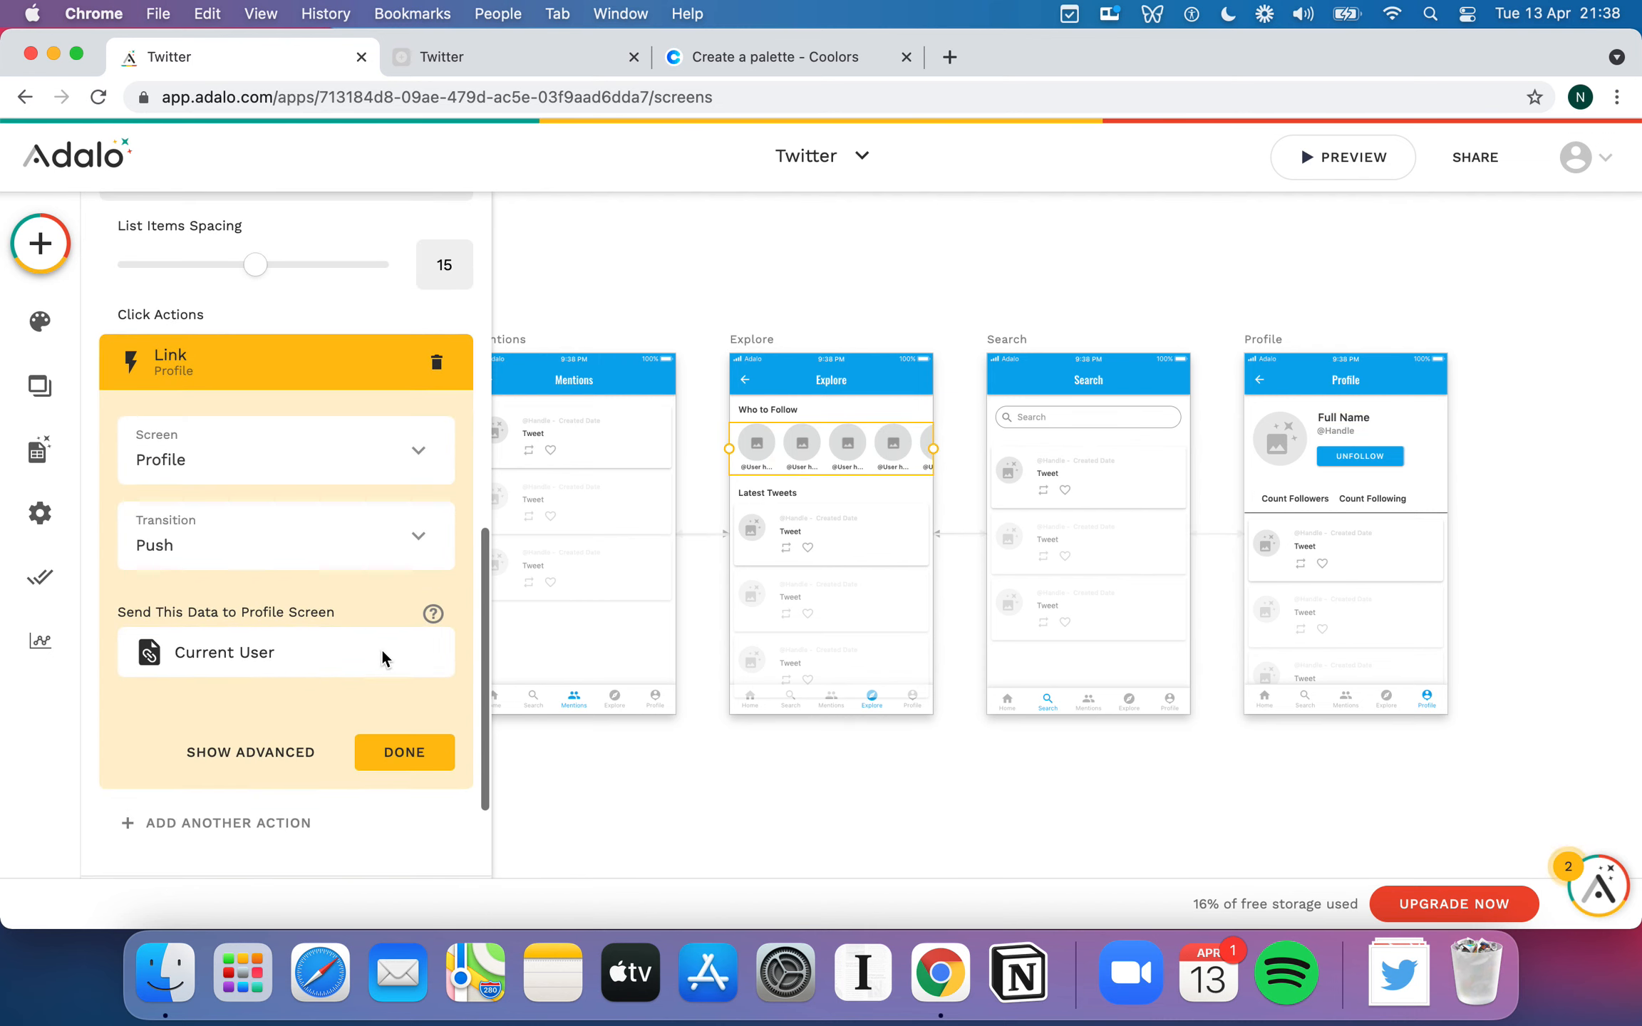
pyautogui.click(404, 752)
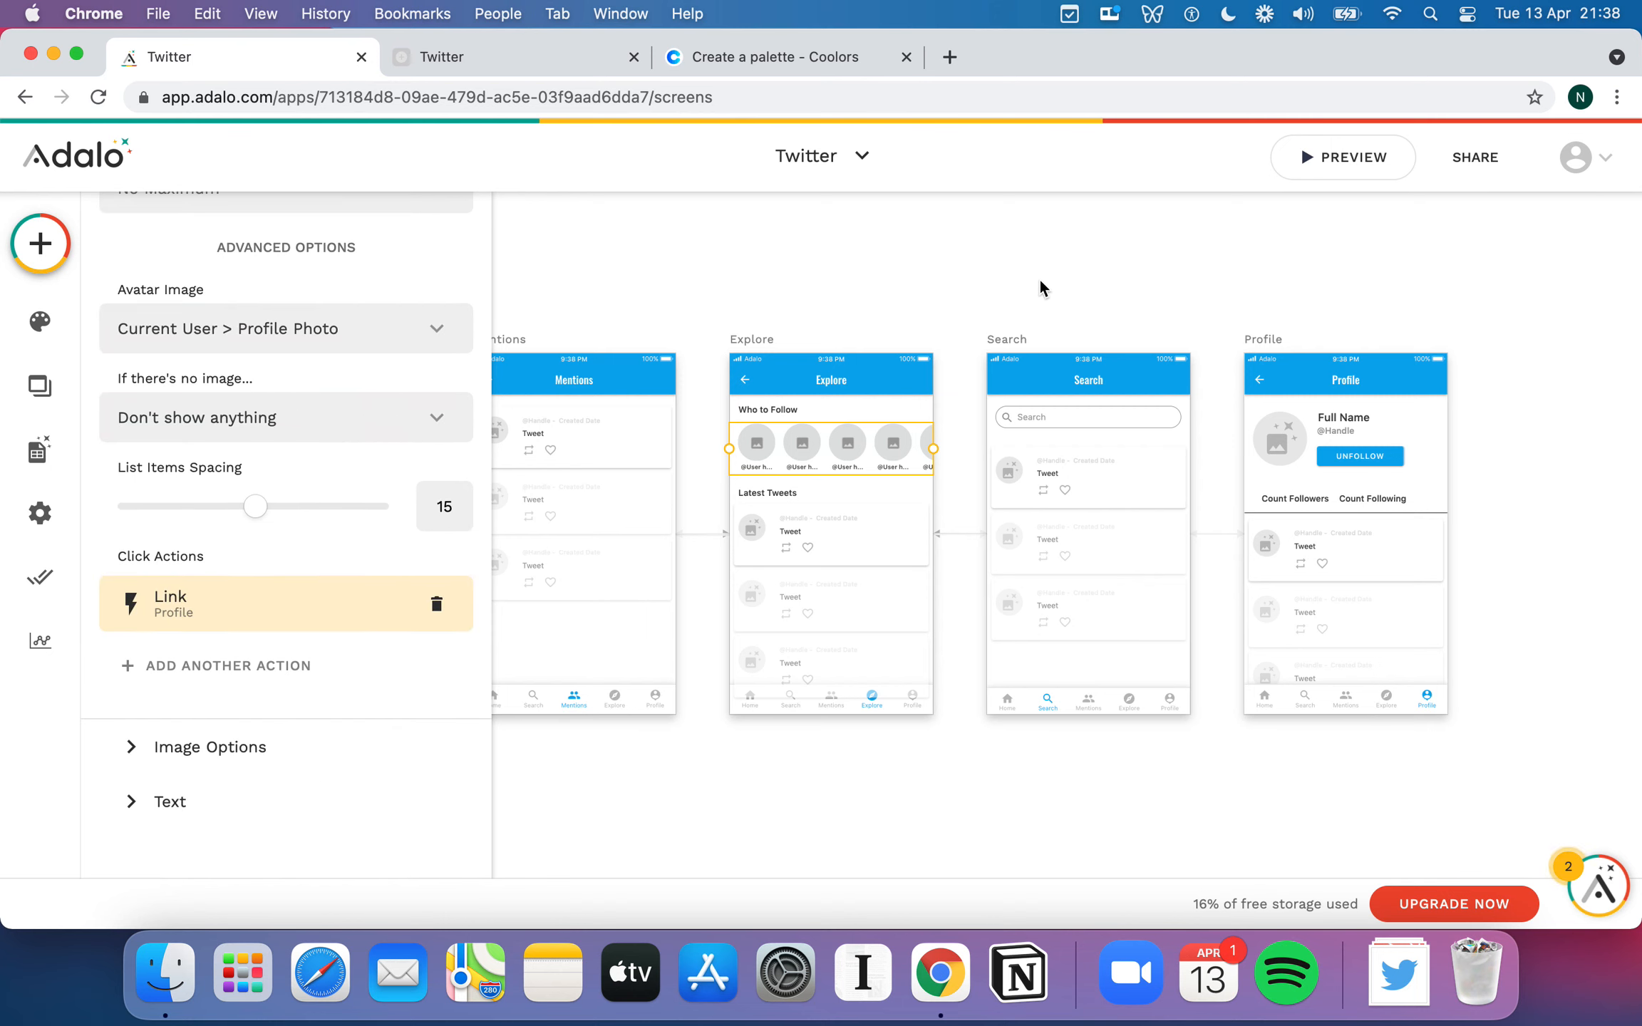
# - Duplicate the Profile screen by pasting a copy of it onto the canvas
pyautogui.click(1269, 340)
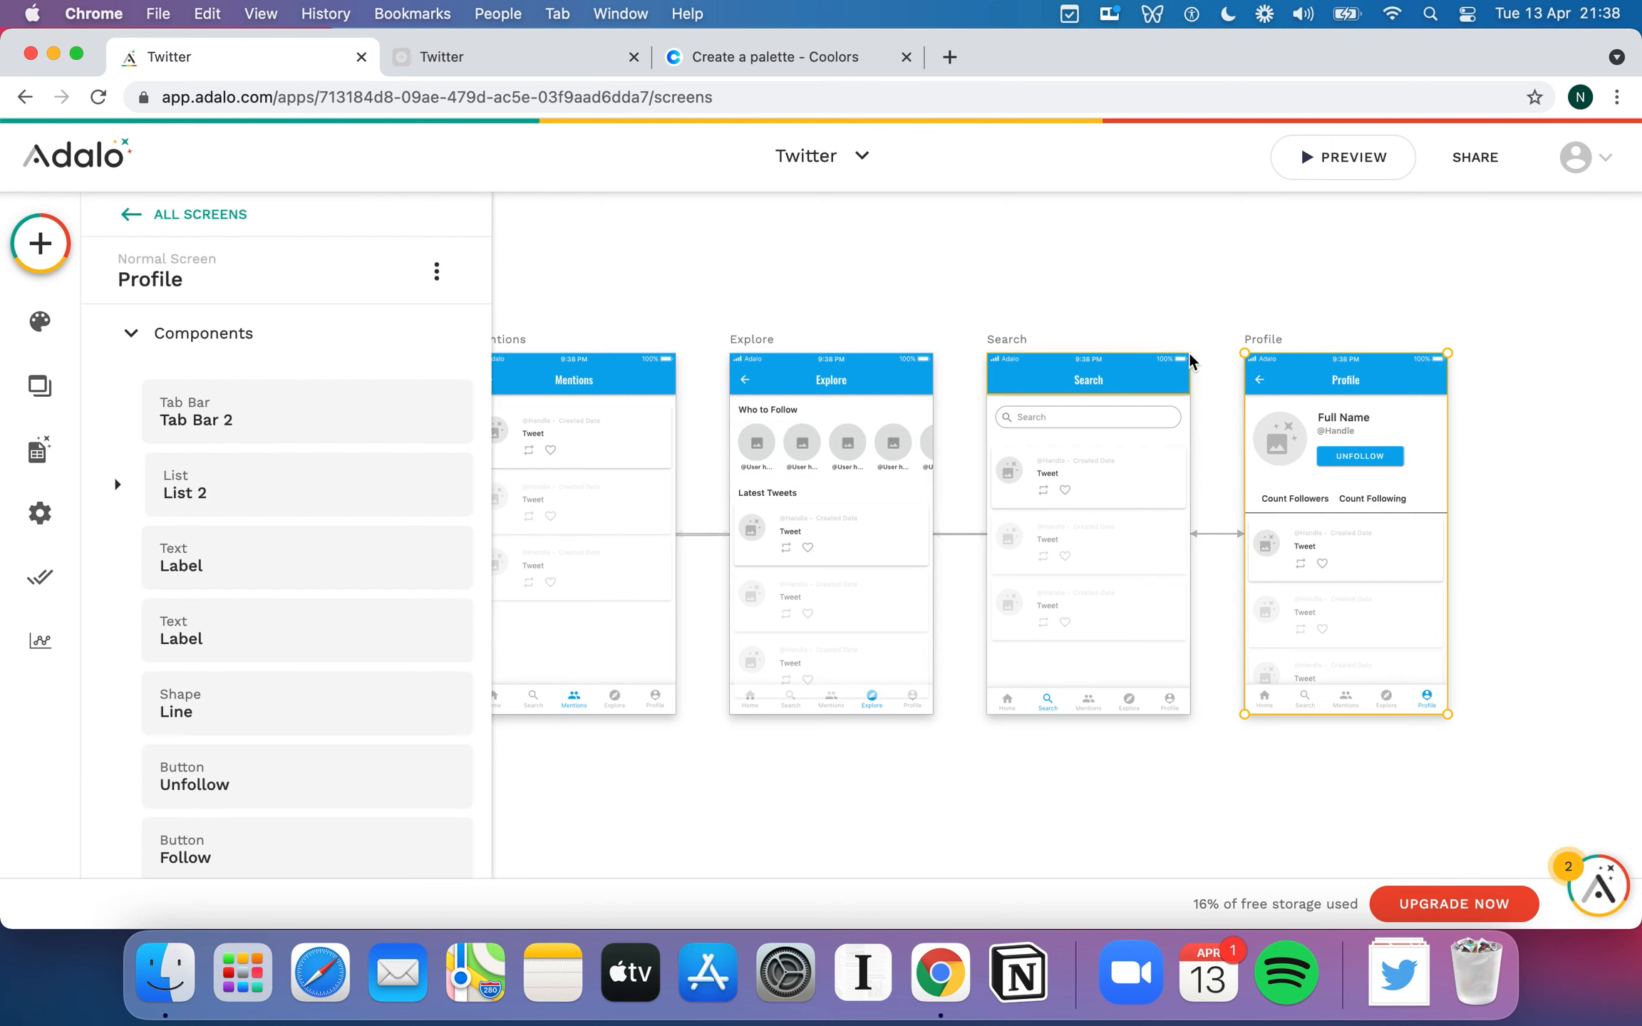
pyautogui.press('super+v')
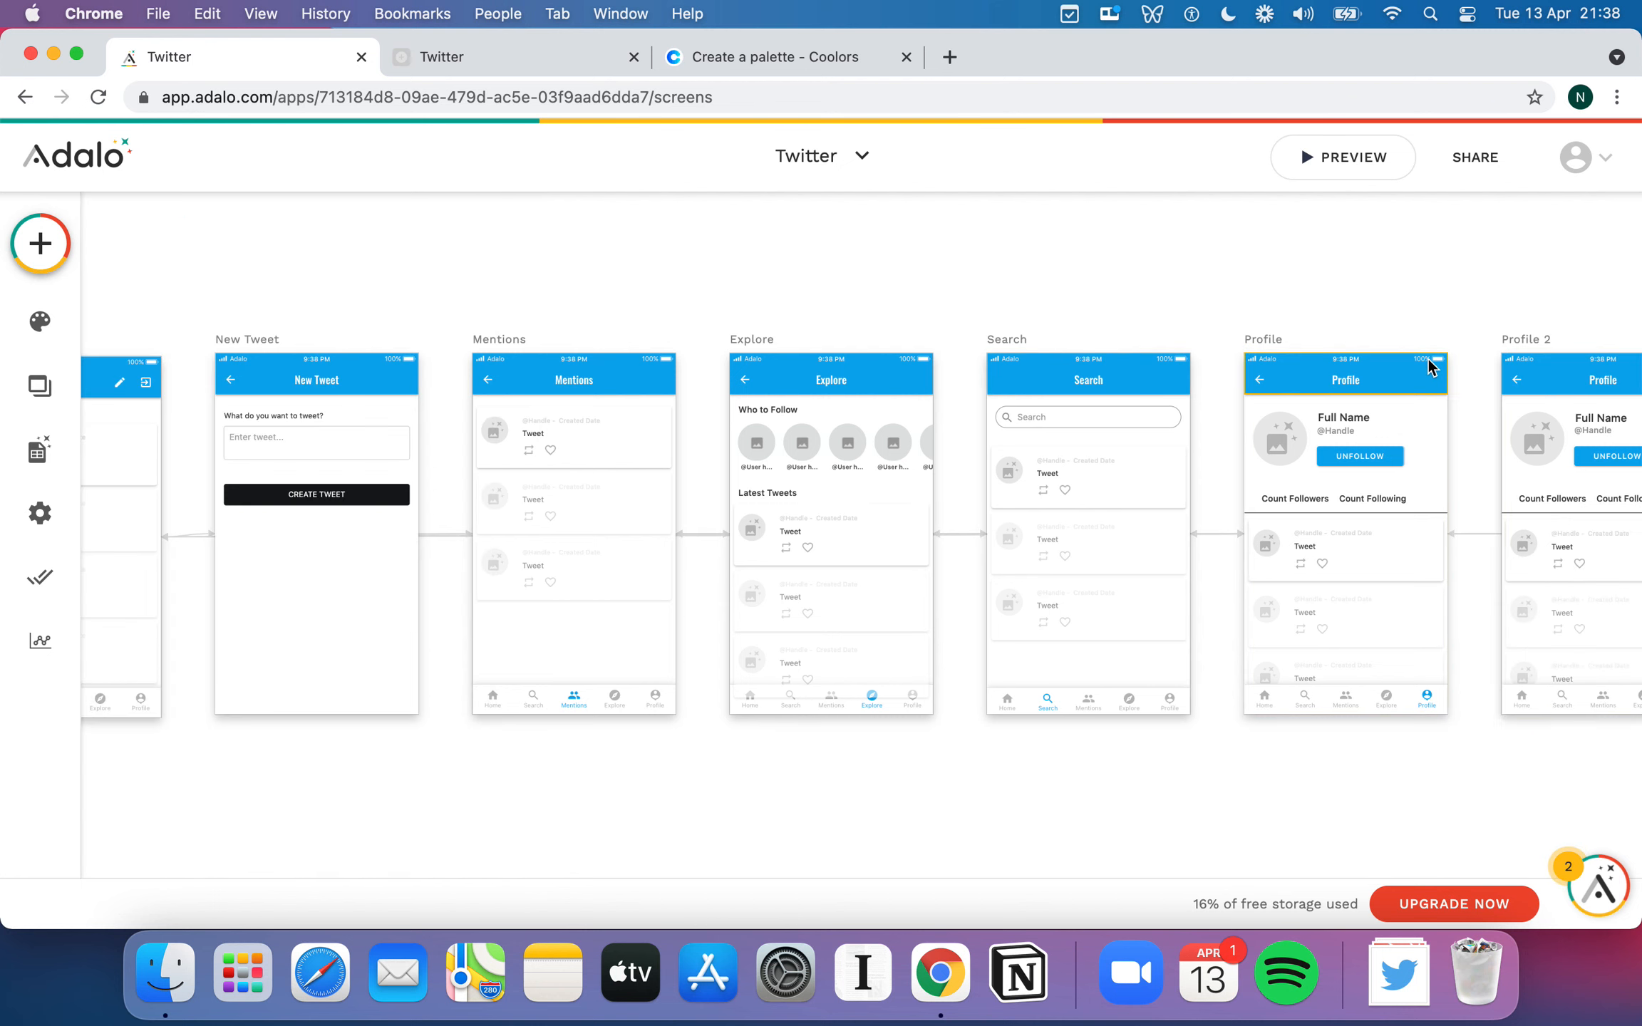
pyautogui.hscroll(3, 1455, 350)
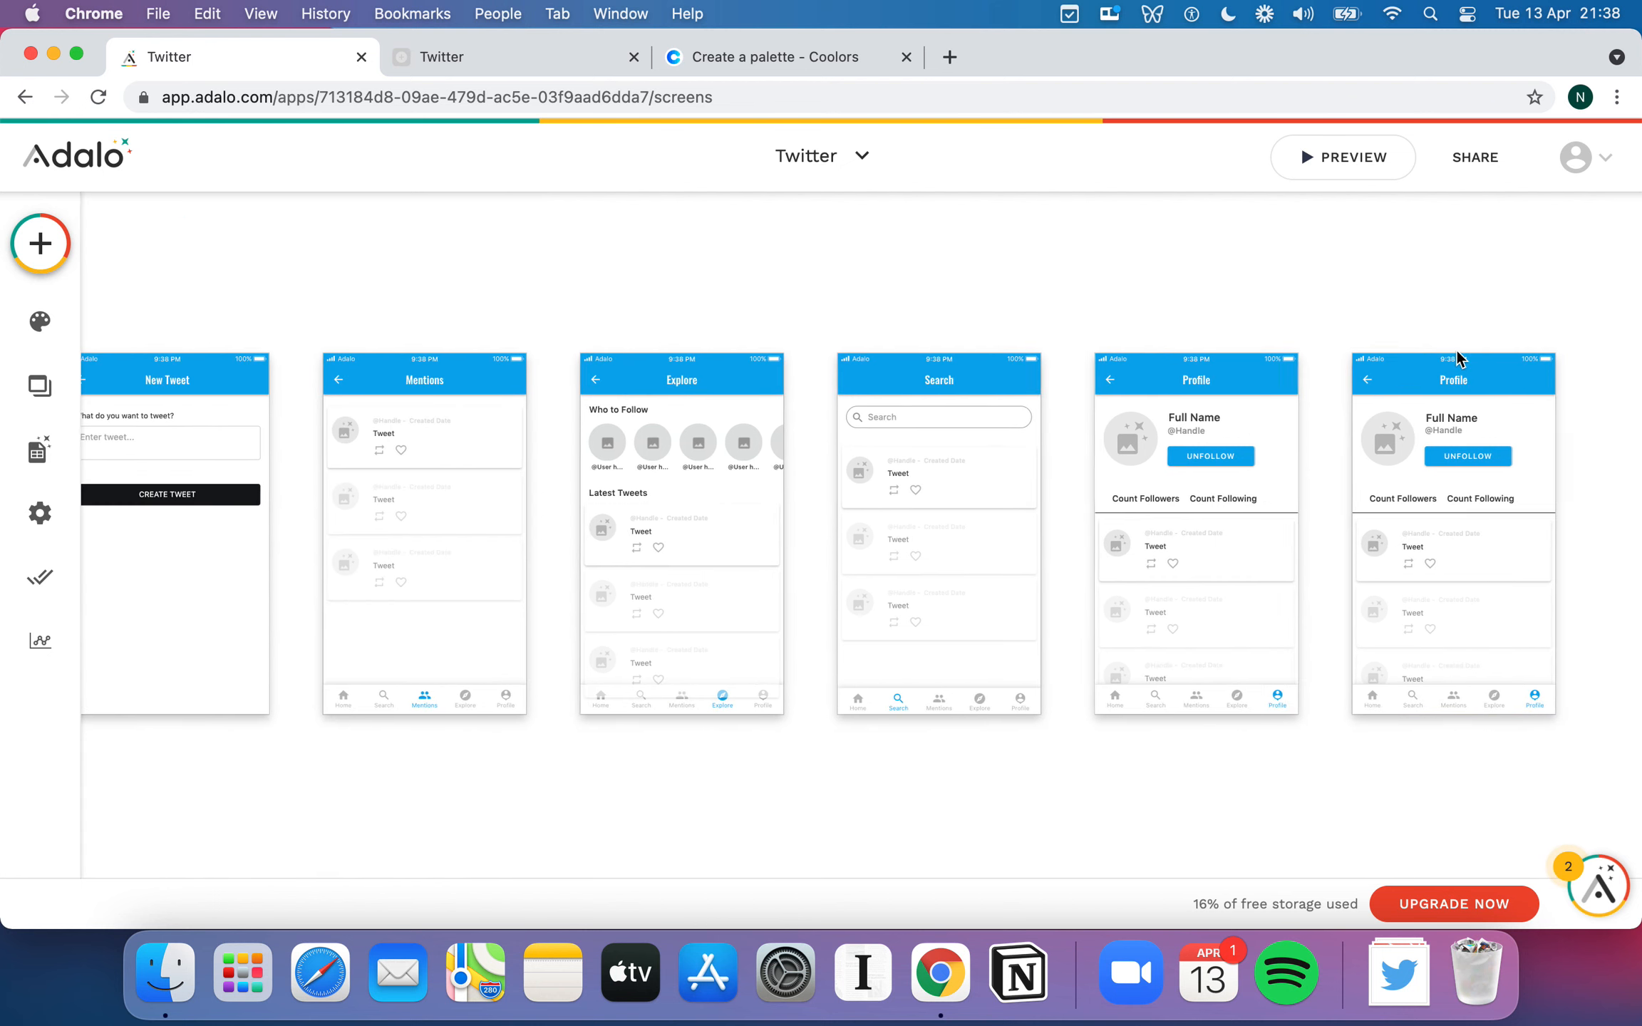
# - Remove the tweet-based full-name value from the name label on the Profile 2 screen and check which data sources are available
pyautogui.click(1425, 417)
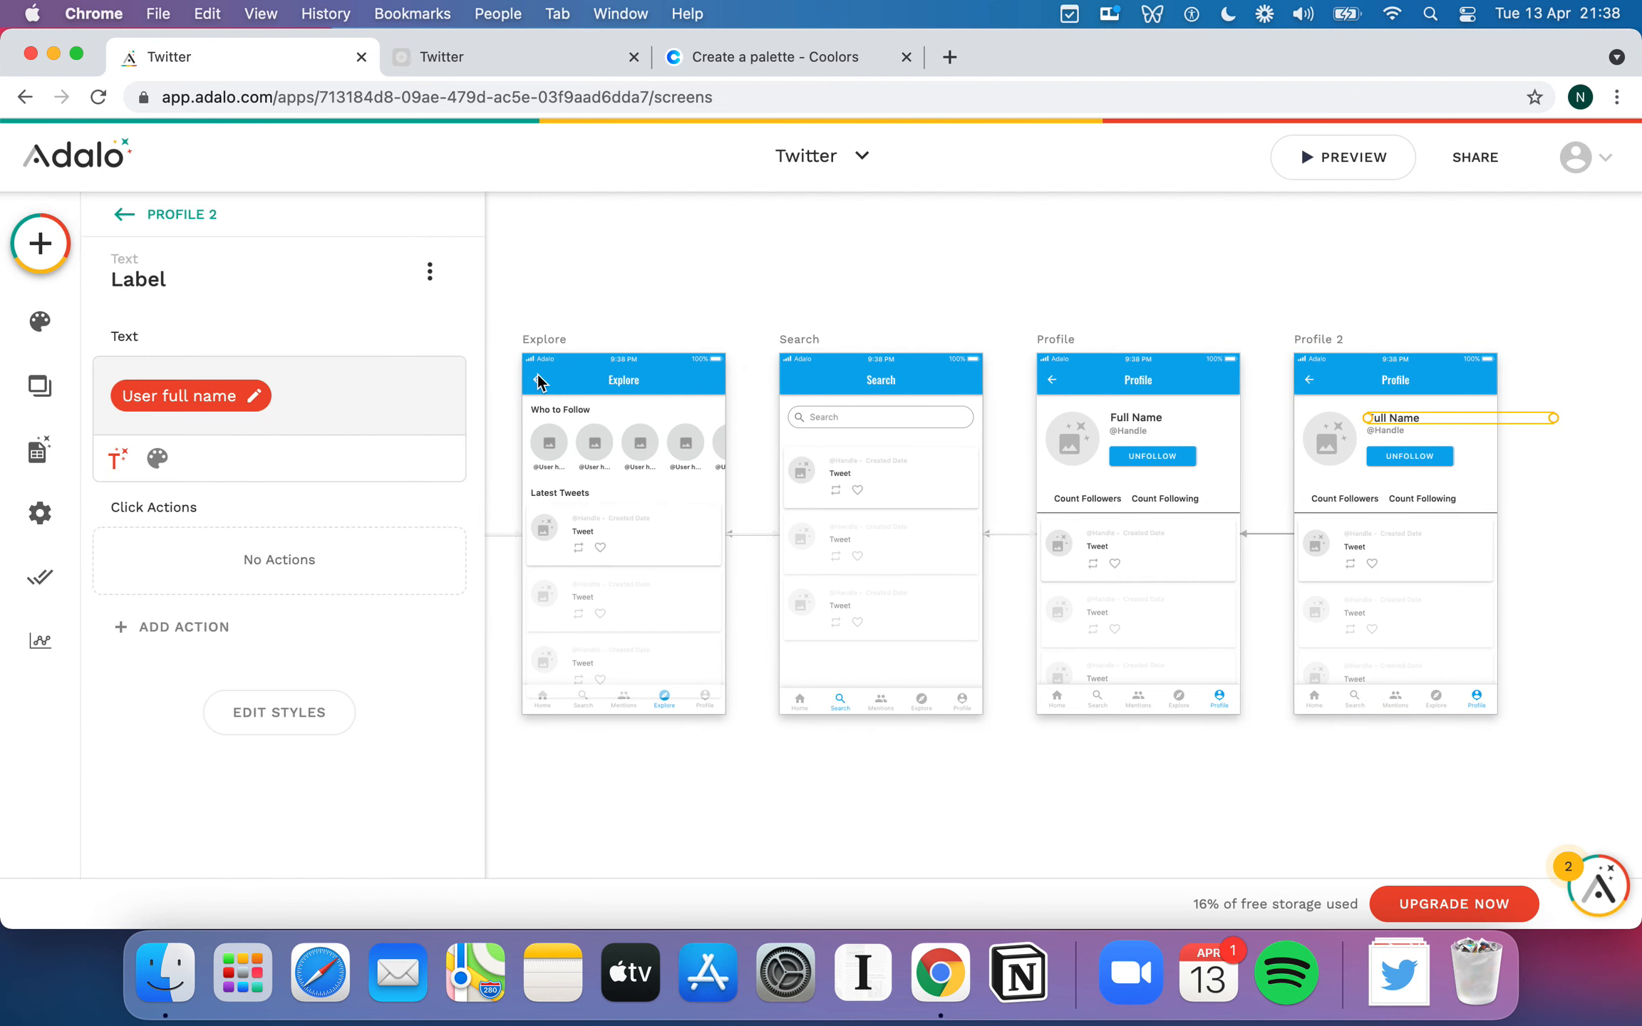
pyautogui.click(271, 396)
pyautogui.click(413, 458)
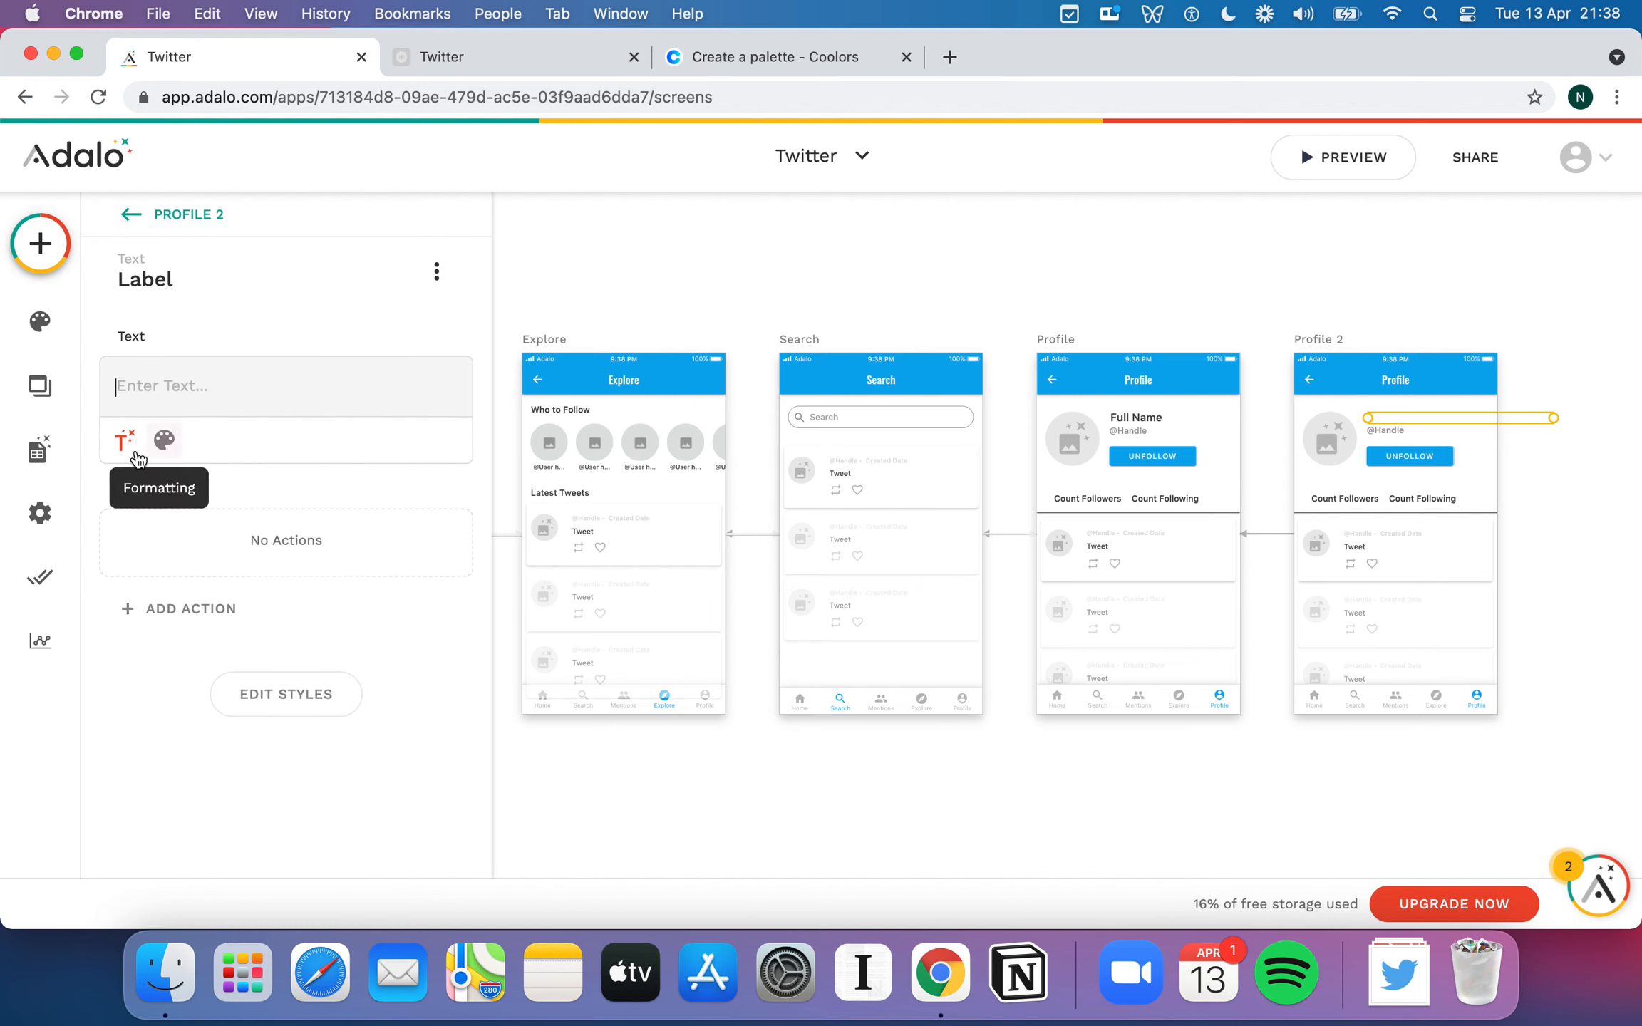
pyautogui.click(123, 442)
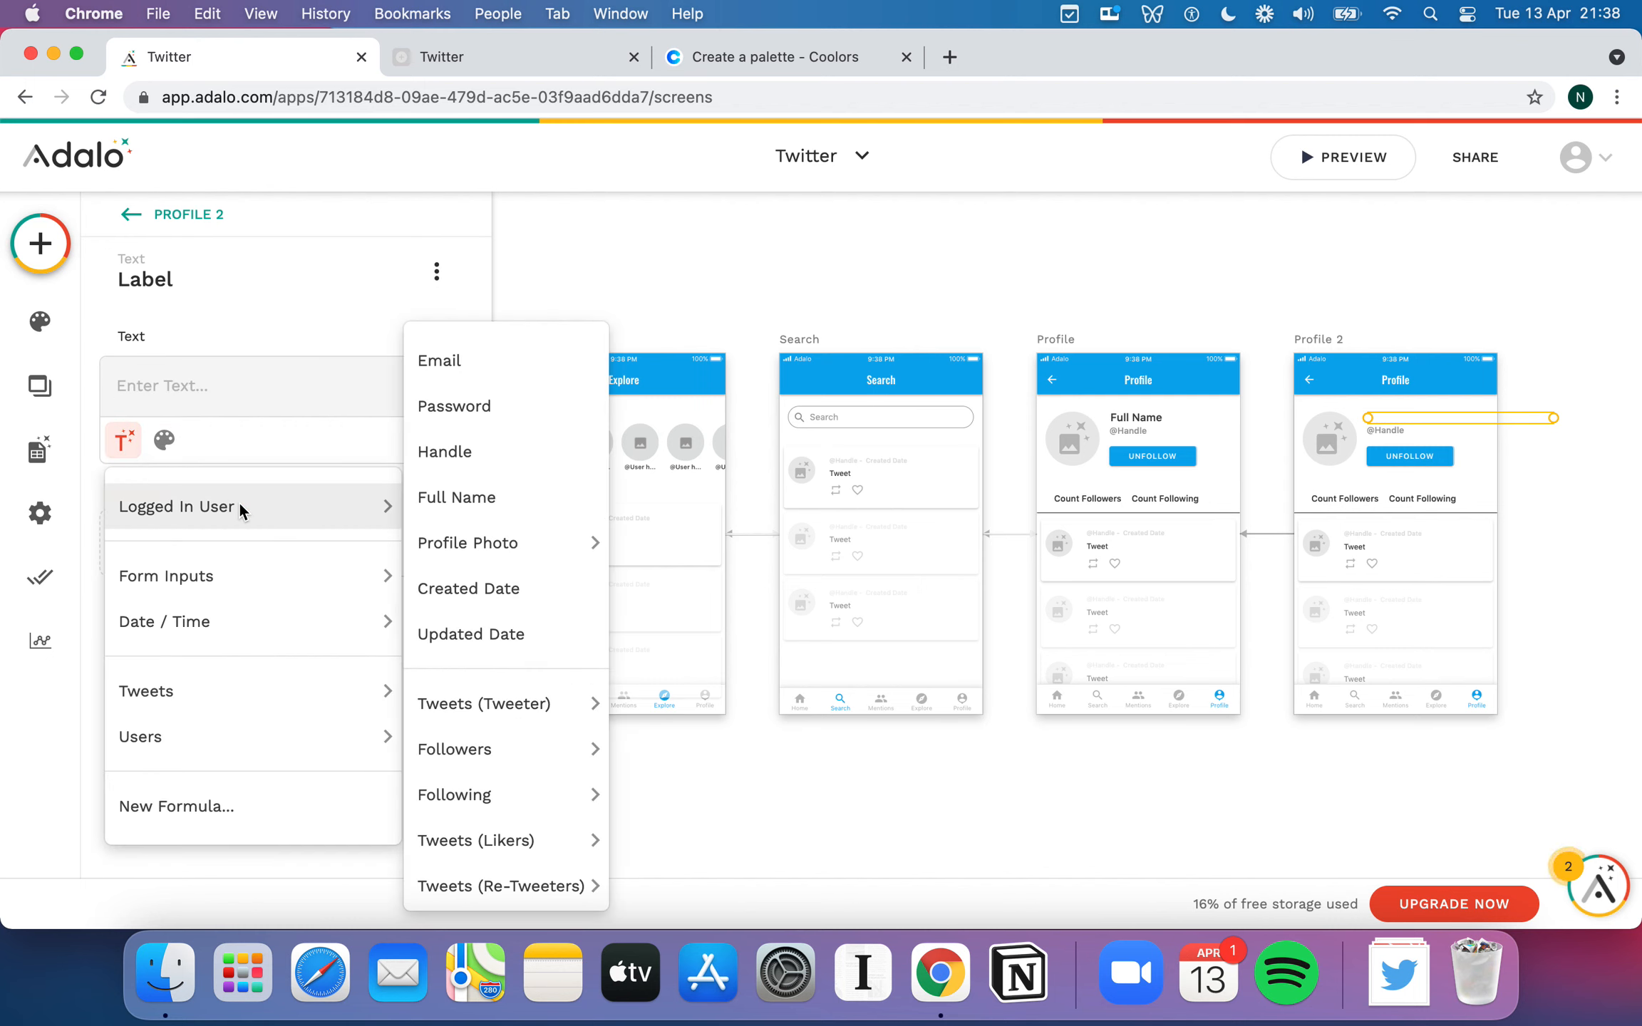
pyautogui.moveTo(280, 670)
pyautogui.moveTo(285, 506)
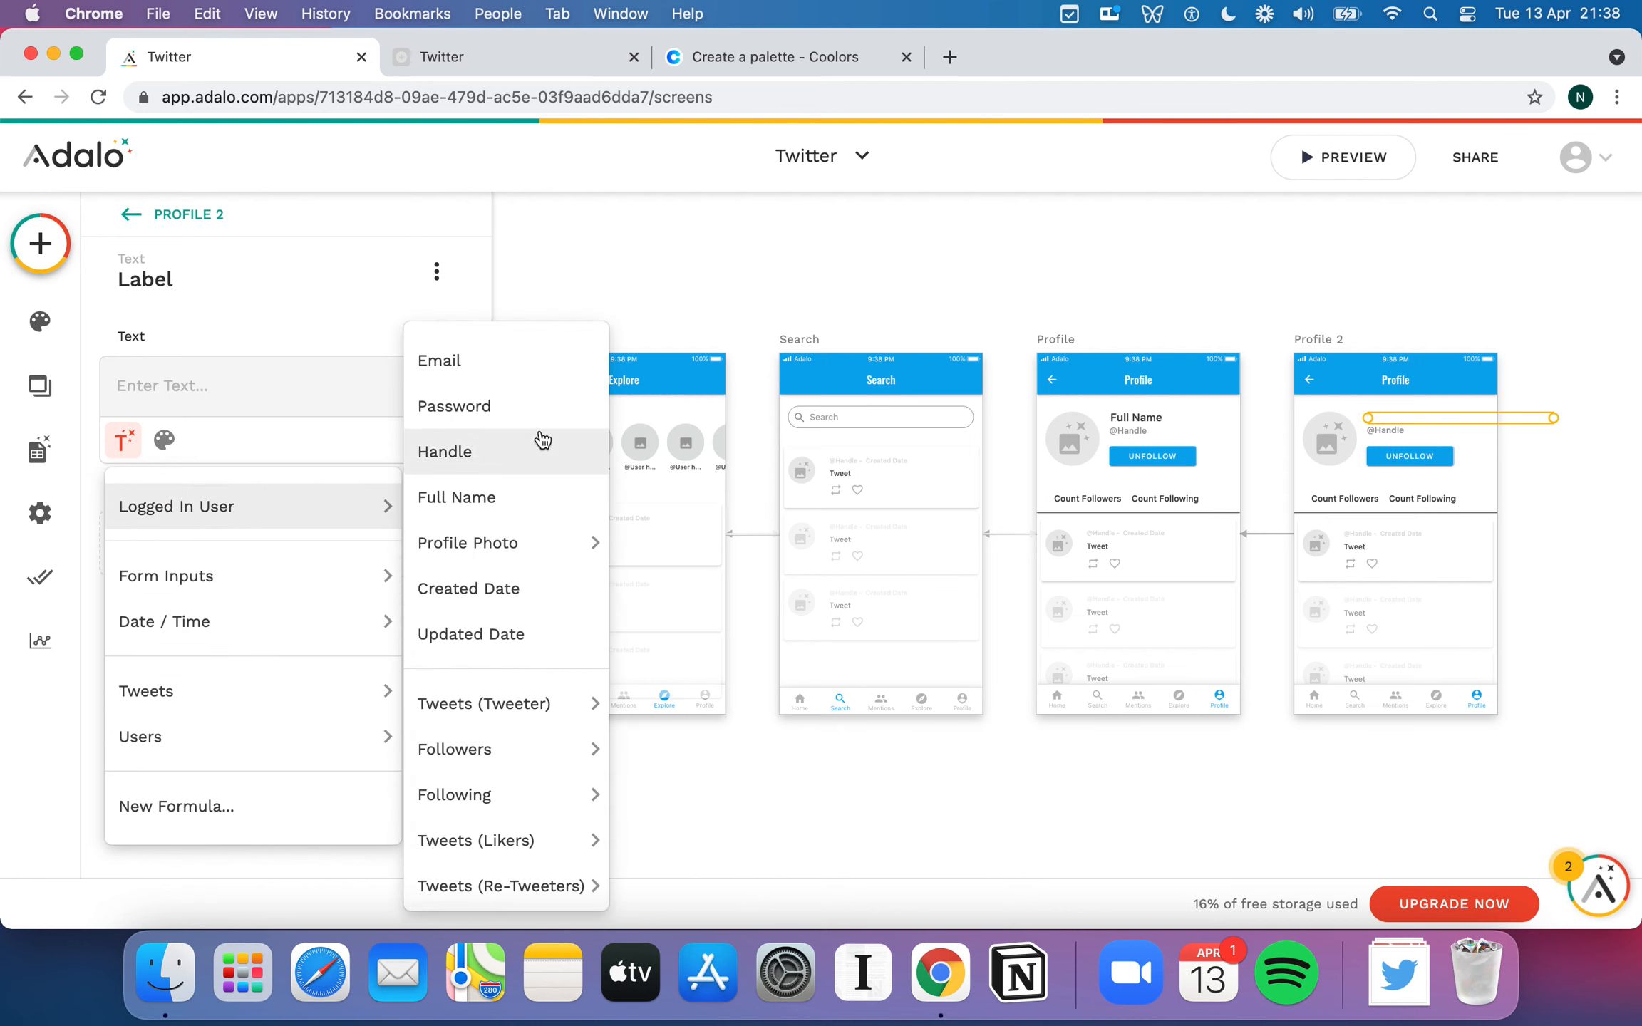
pyautogui.click(705, 415)
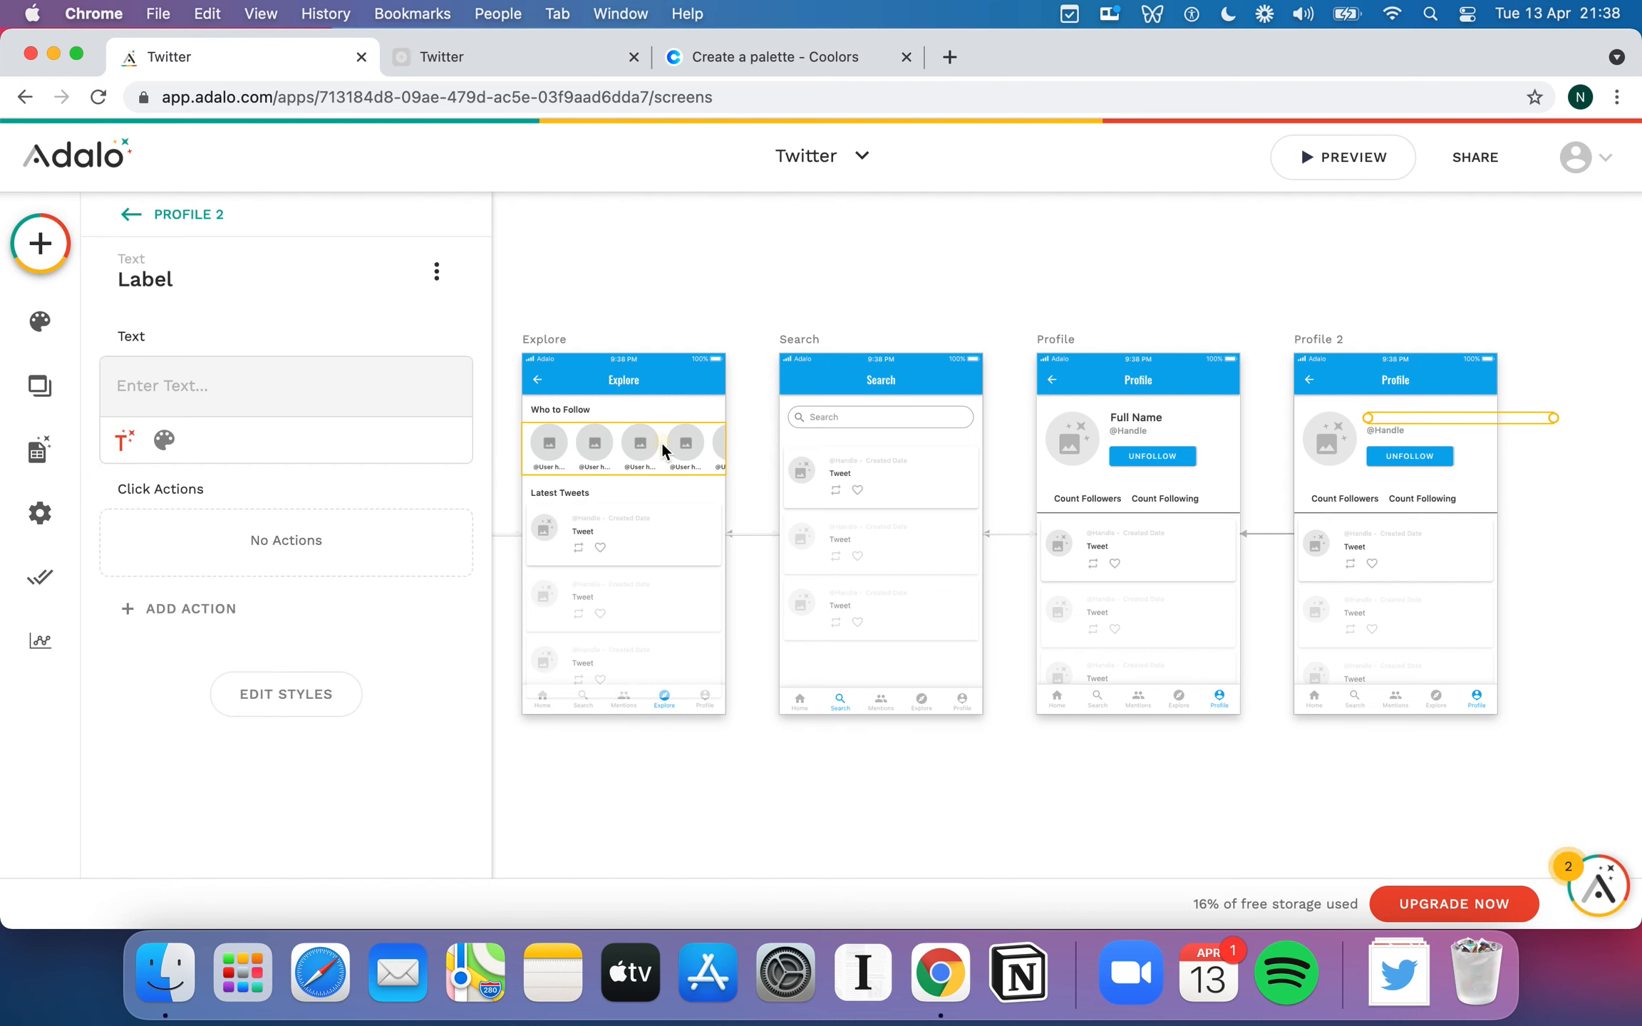
# - Change the target screen of the Explore avatar list's link action to Profile 2
pyautogui.click(662, 441)
pyautogui.scroll(-2, 302, 581)
pyautogui.scroll(-6, 302, 581)
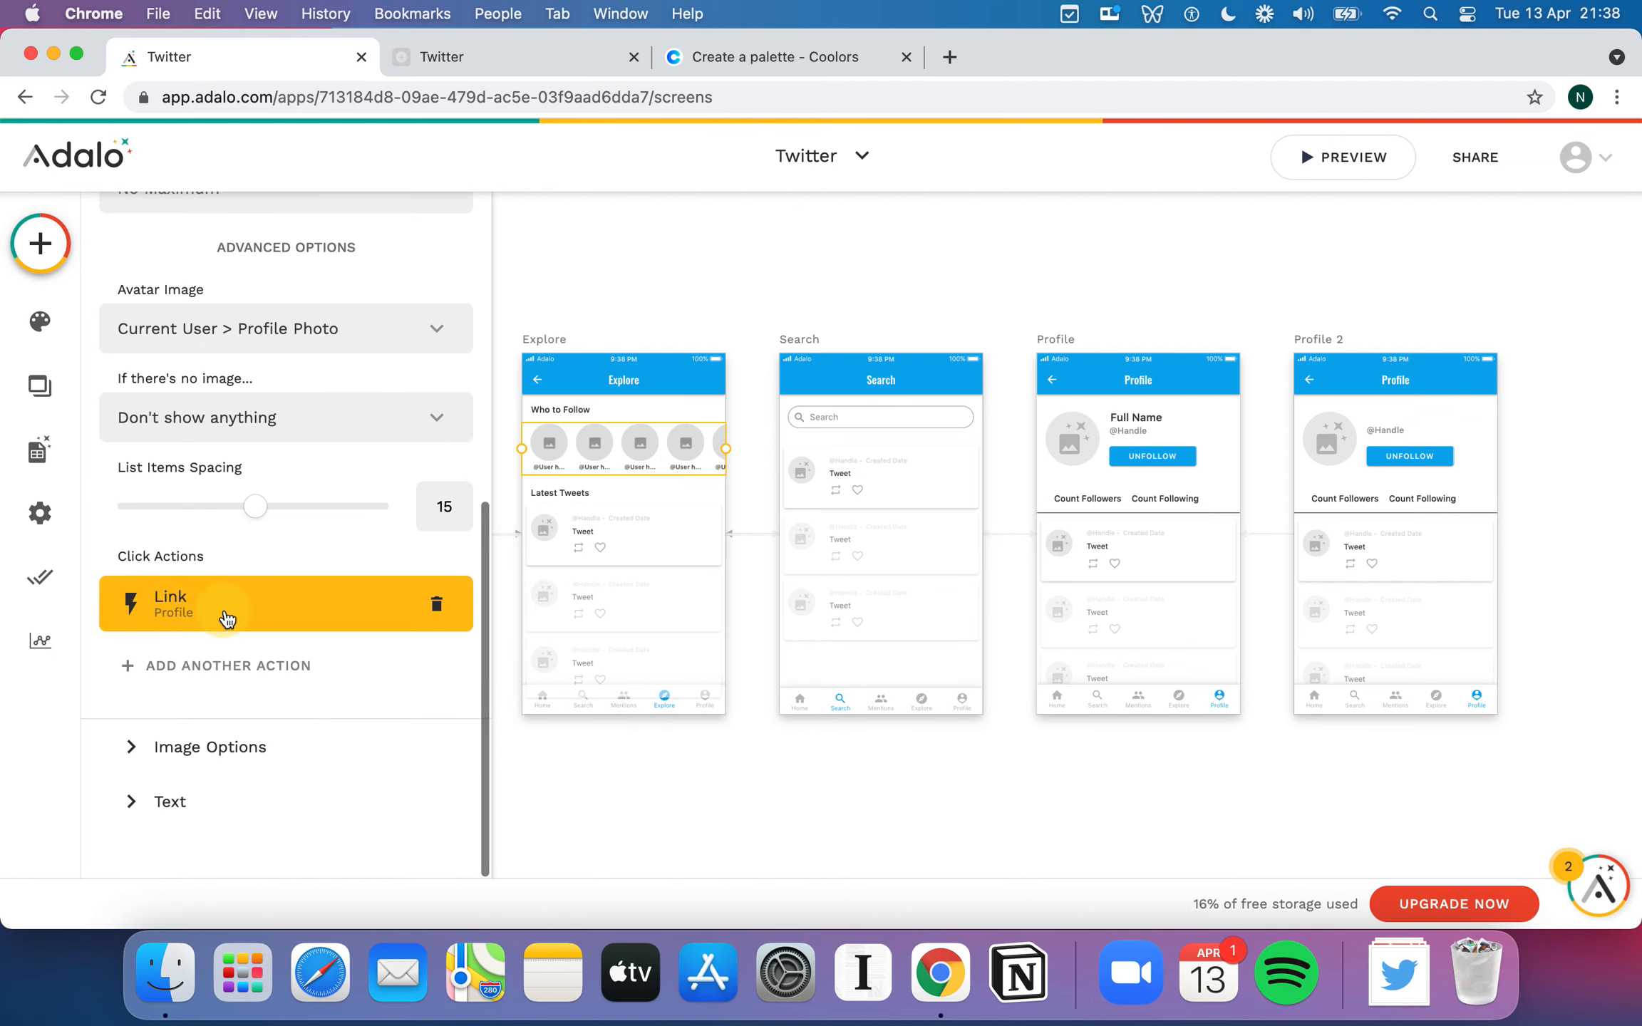
pyautogui.click(265, 613)
pyautogui.scroll(-2, 279, 641)
pyautogui.click(258, 603)
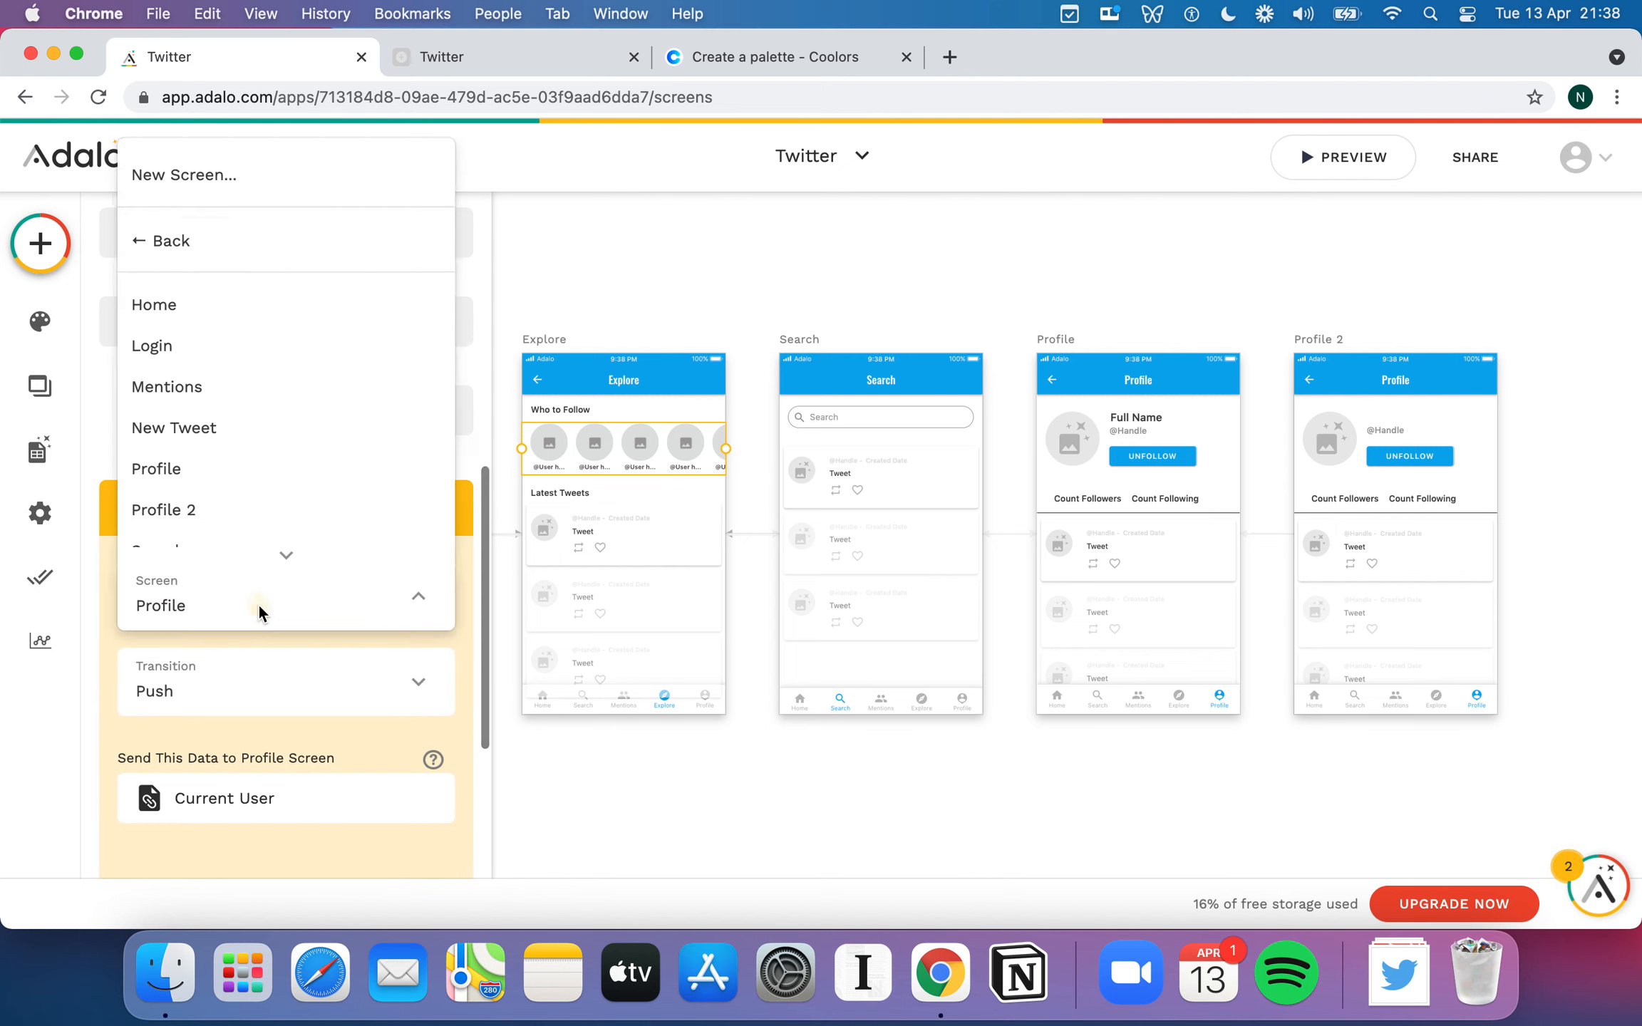
pyautogui.click(306, 523)
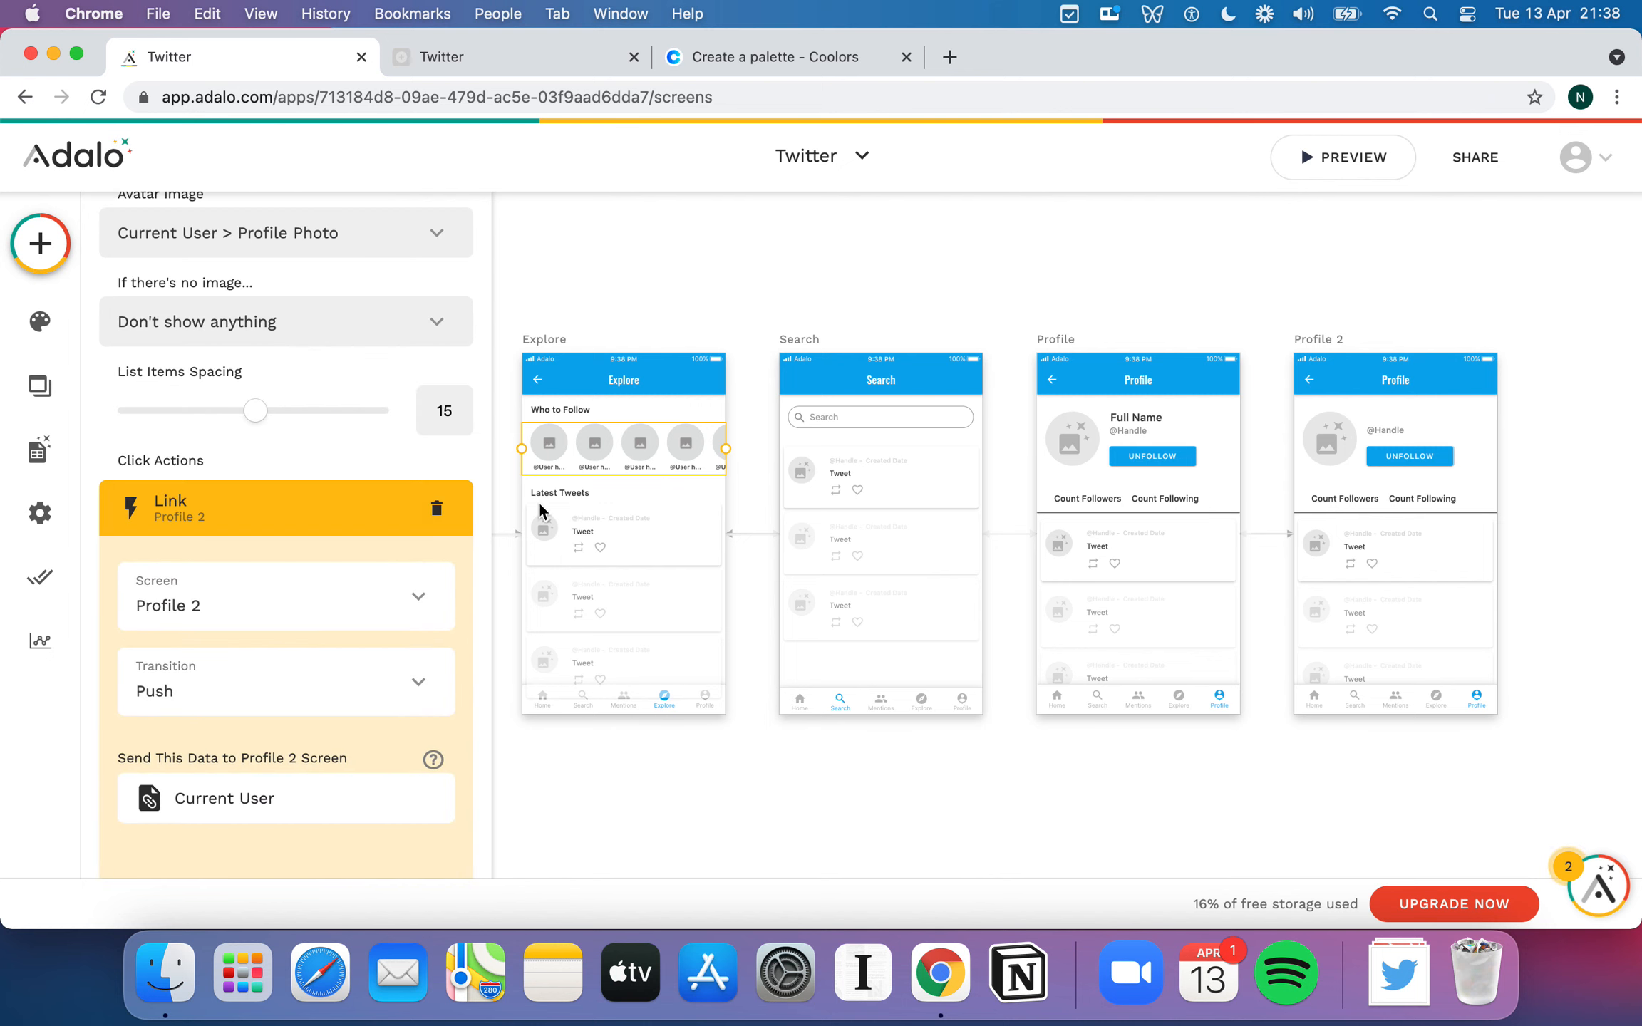
pyautogui.scroll(-4, 427, 716)
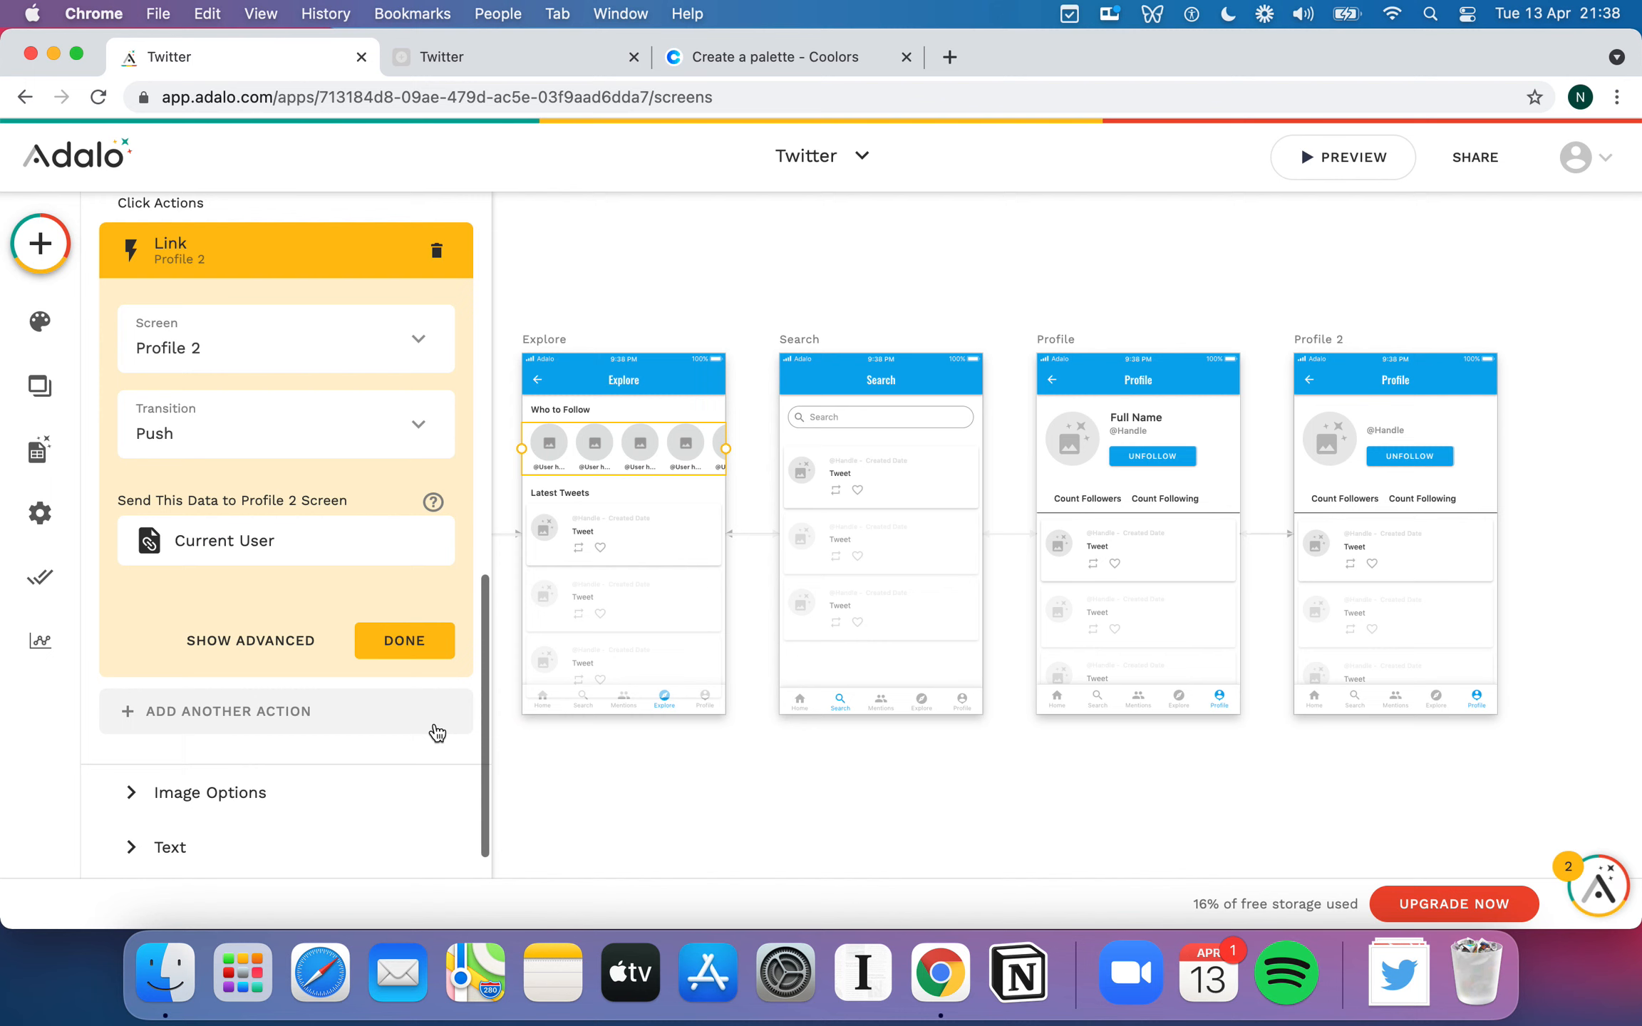
pyautogui.click(404, 641)
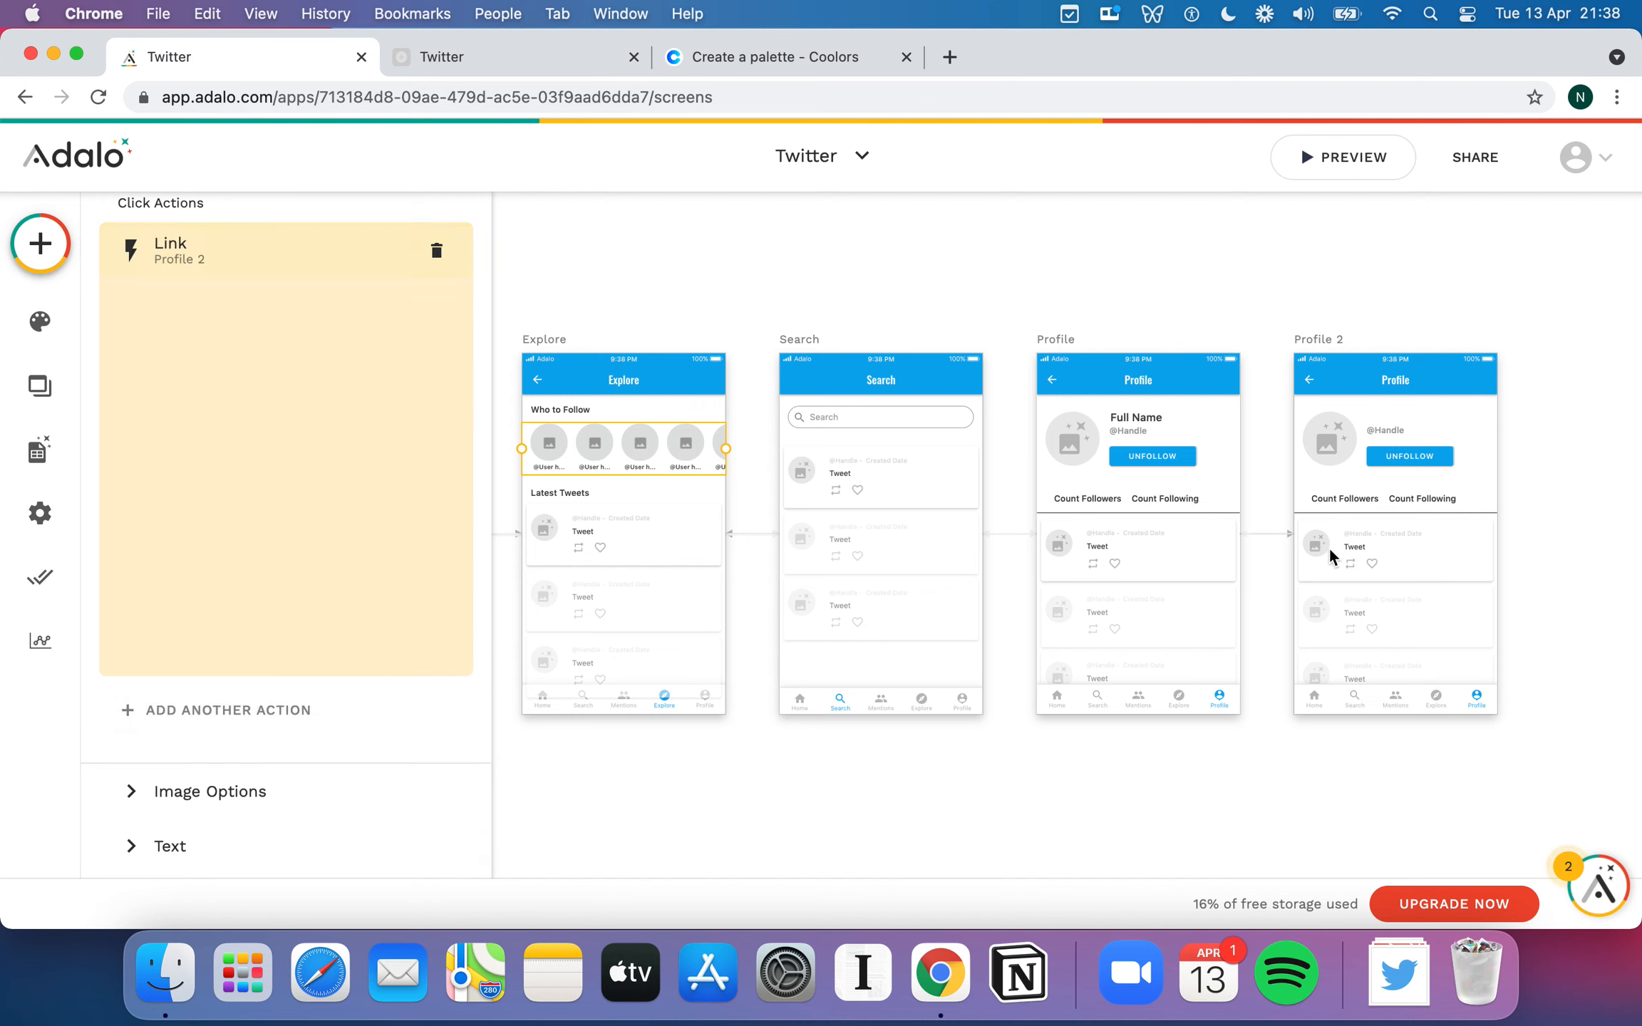
# - Fill the empty name label on the Profile 2 screen with Current User > Full Name
pyautogui.click(1392, 421)
pyautogui.click(124, 441)
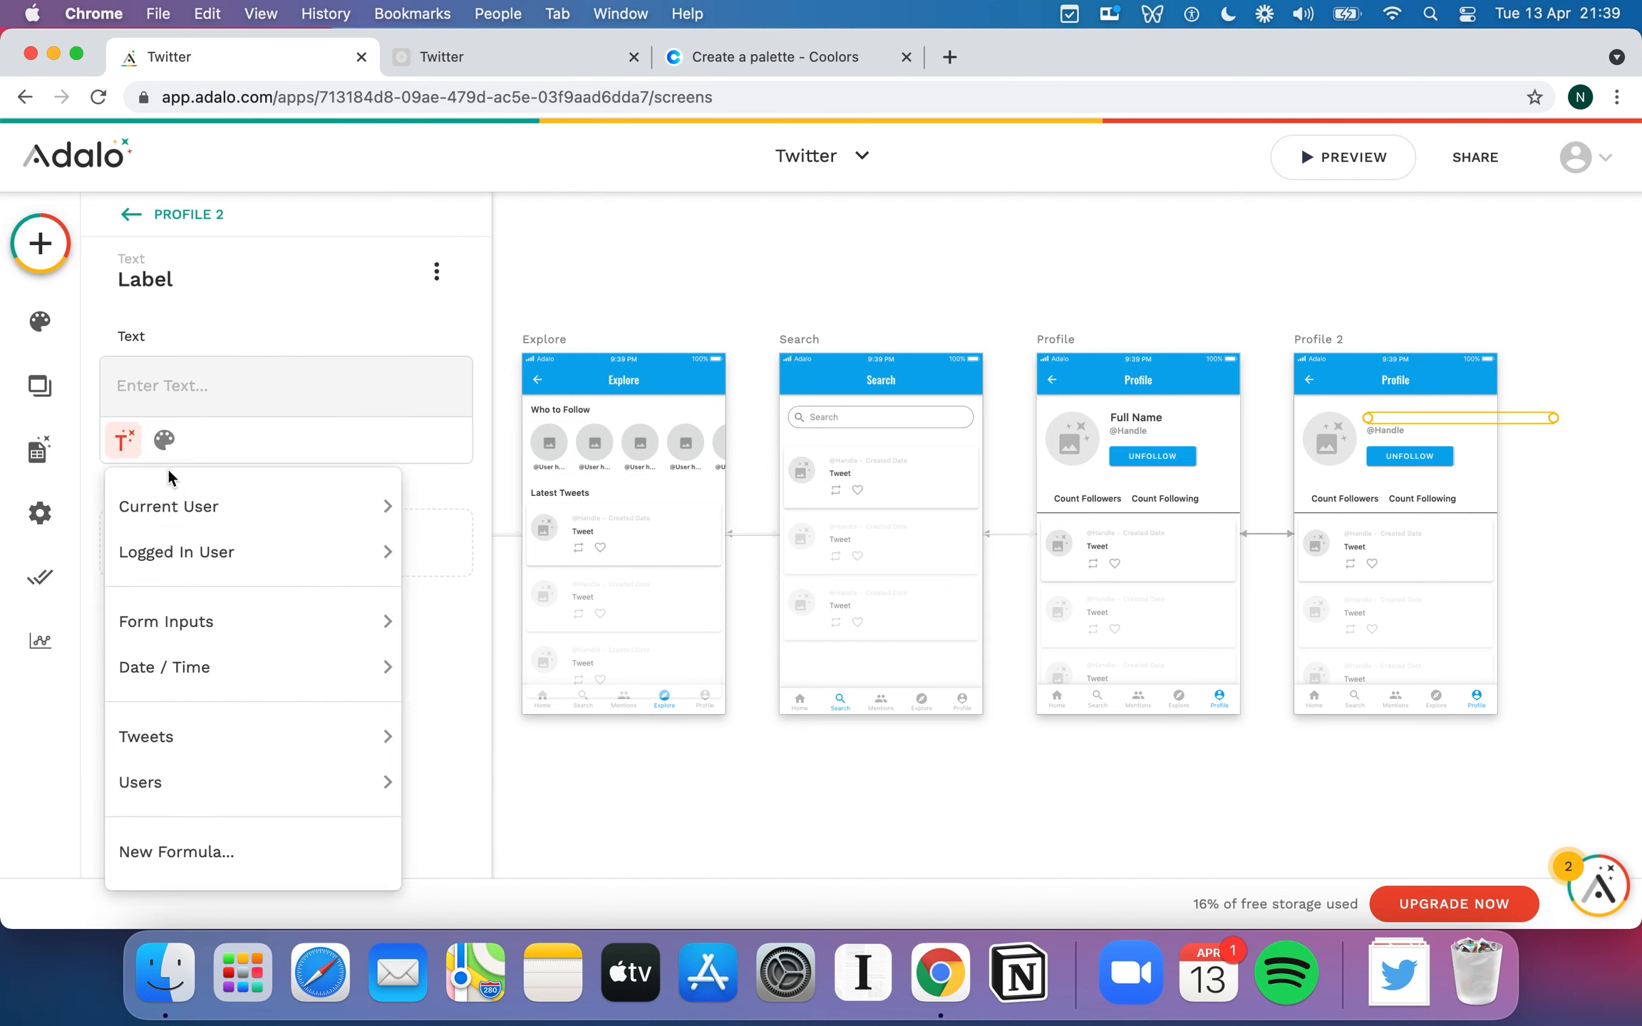
pyautogui.moveTo(189, 505)
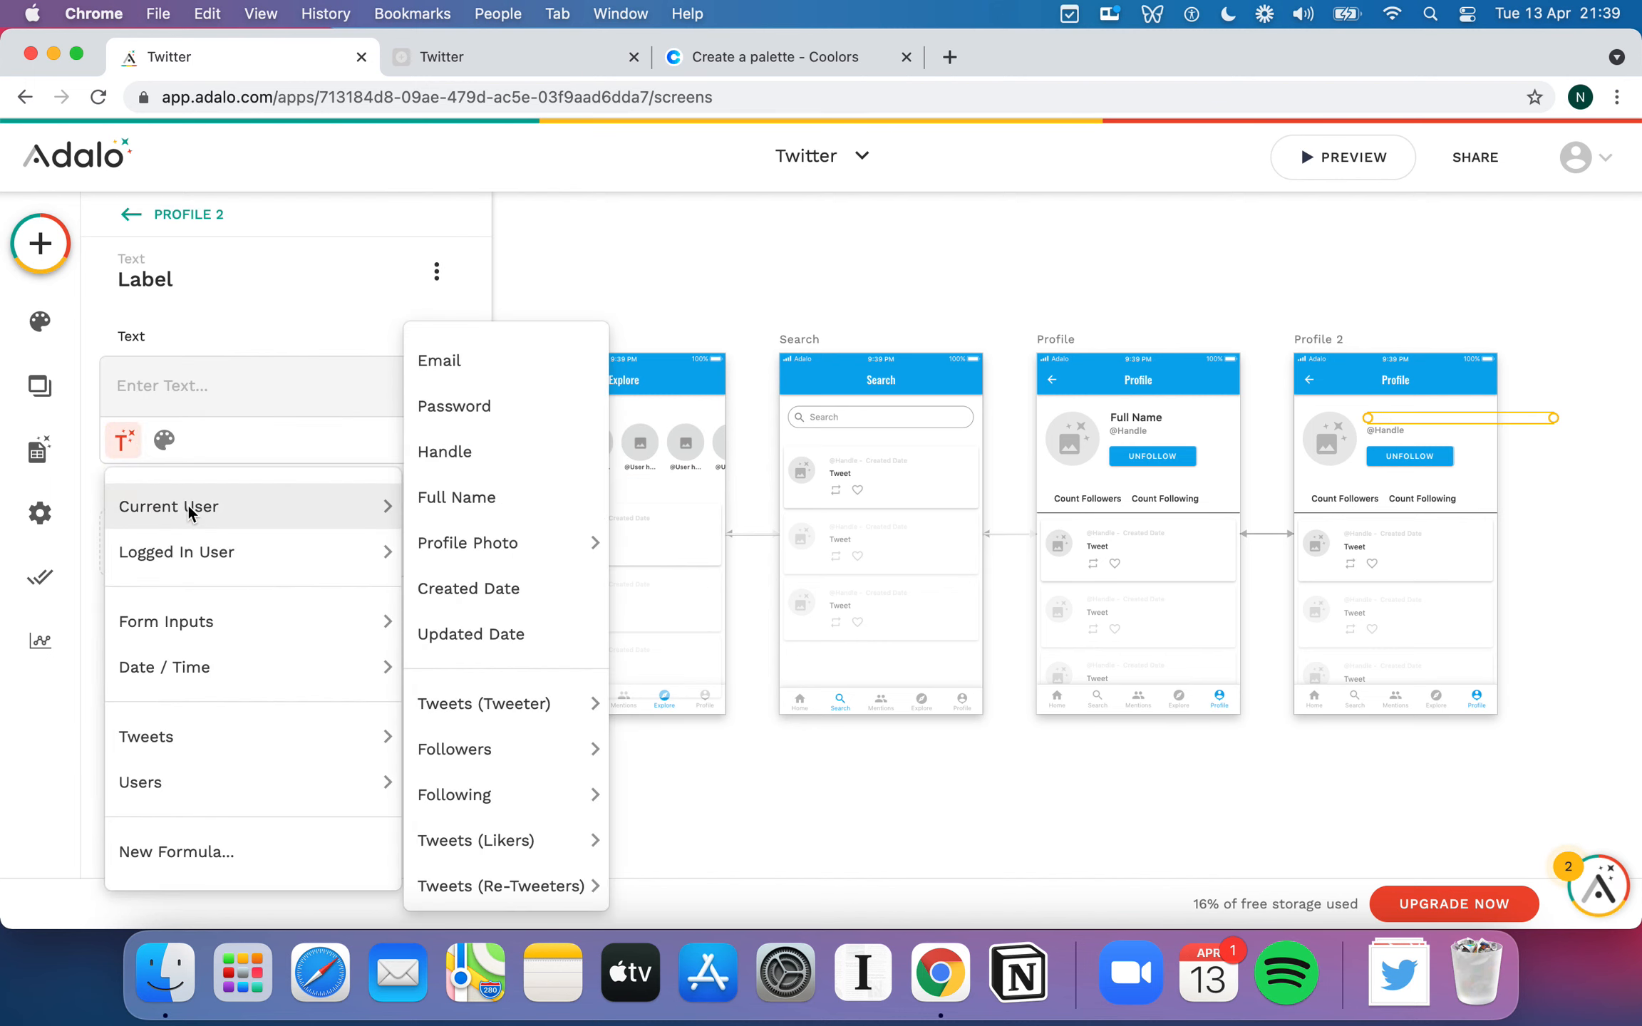
pyautogui.click(494, 497)
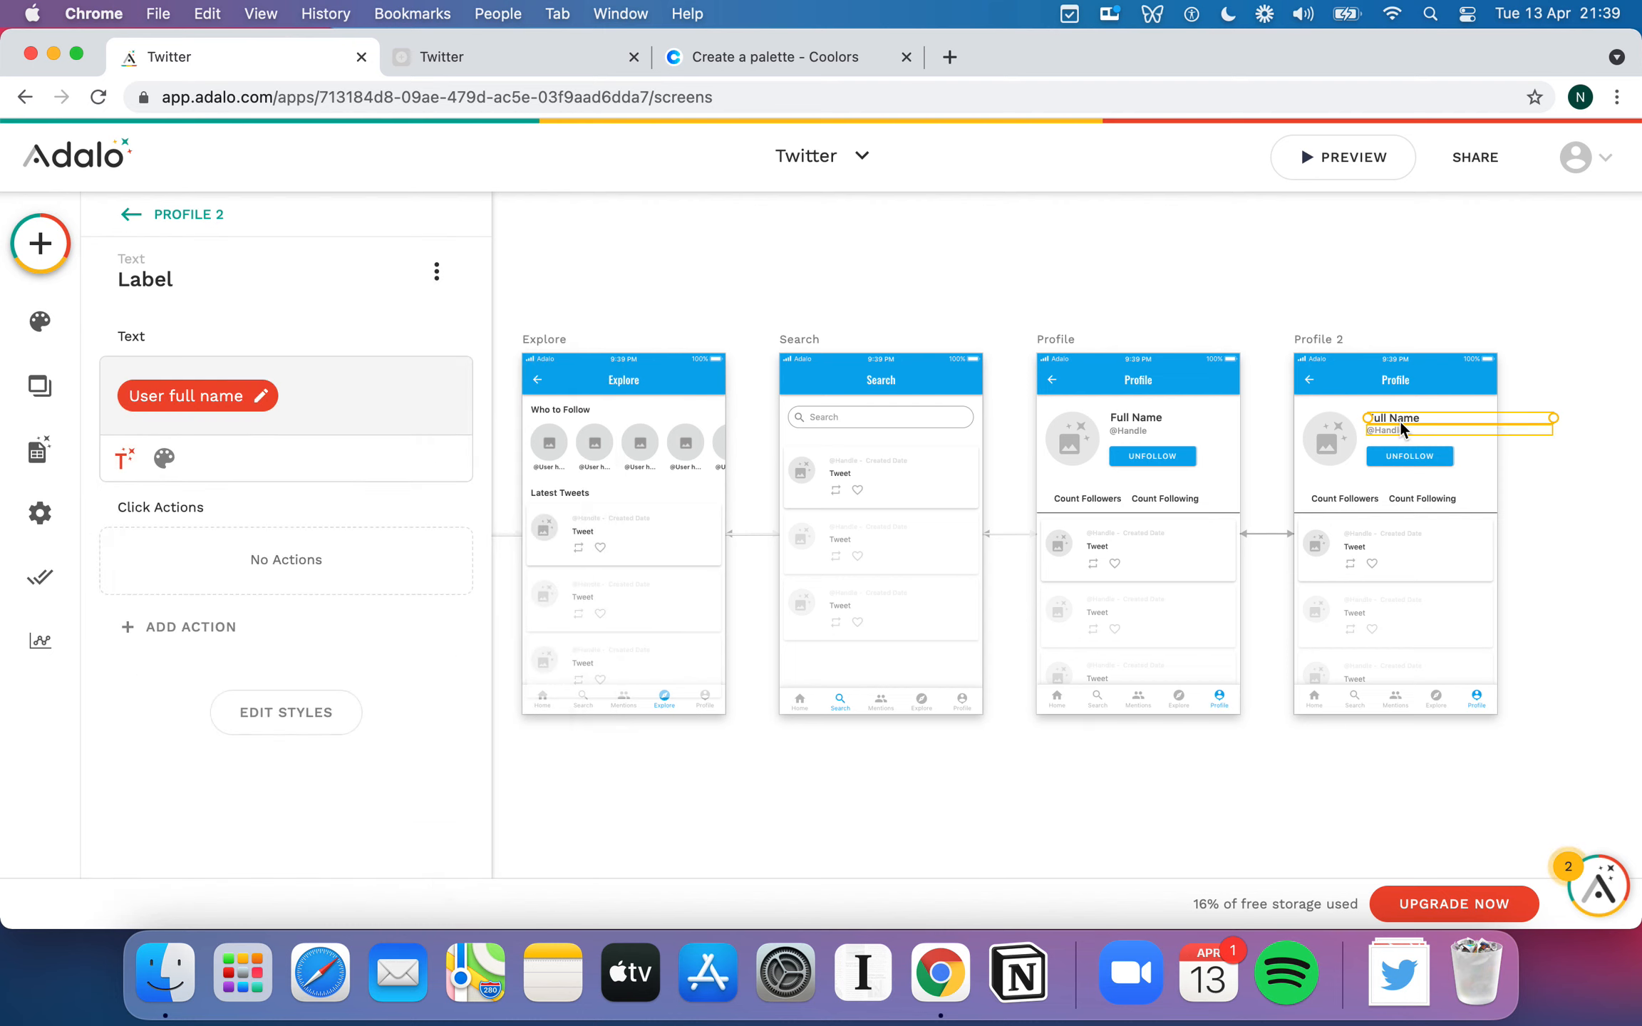
# - Replace the value after "@" in the Profile 2 screen's handle text with Current User > Handle
pyautogui.click(1399, 431)
pyautogui.click(241, 397)
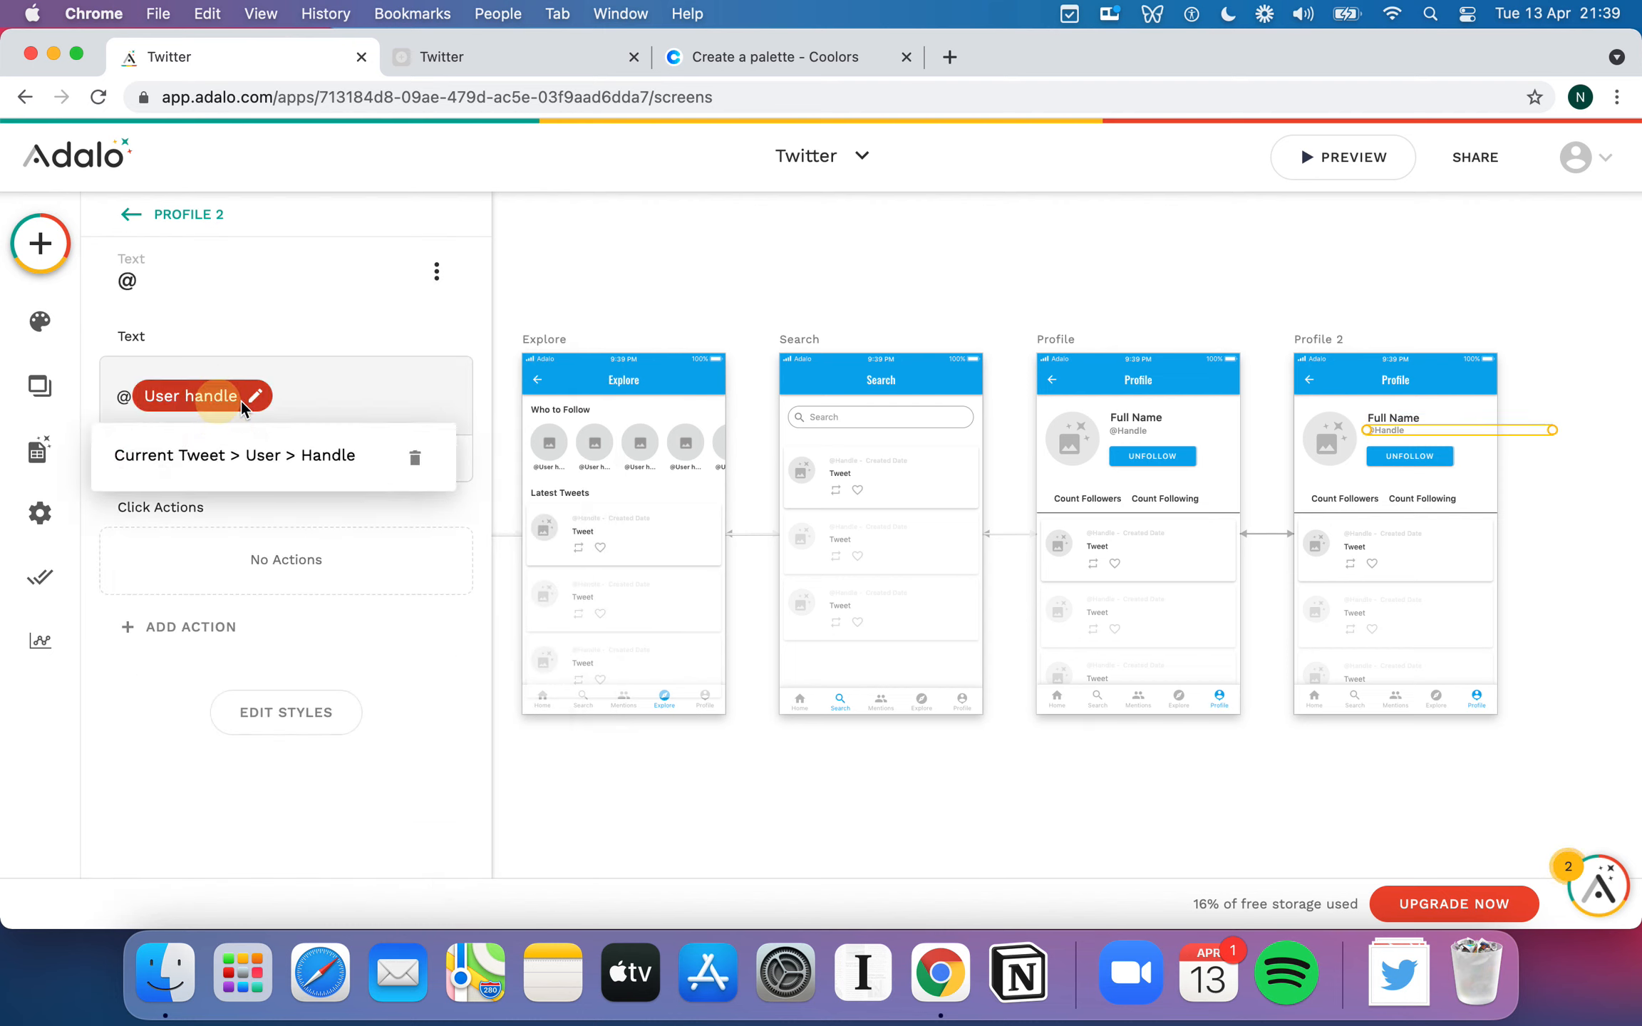
pyautogui.click(420, 457)
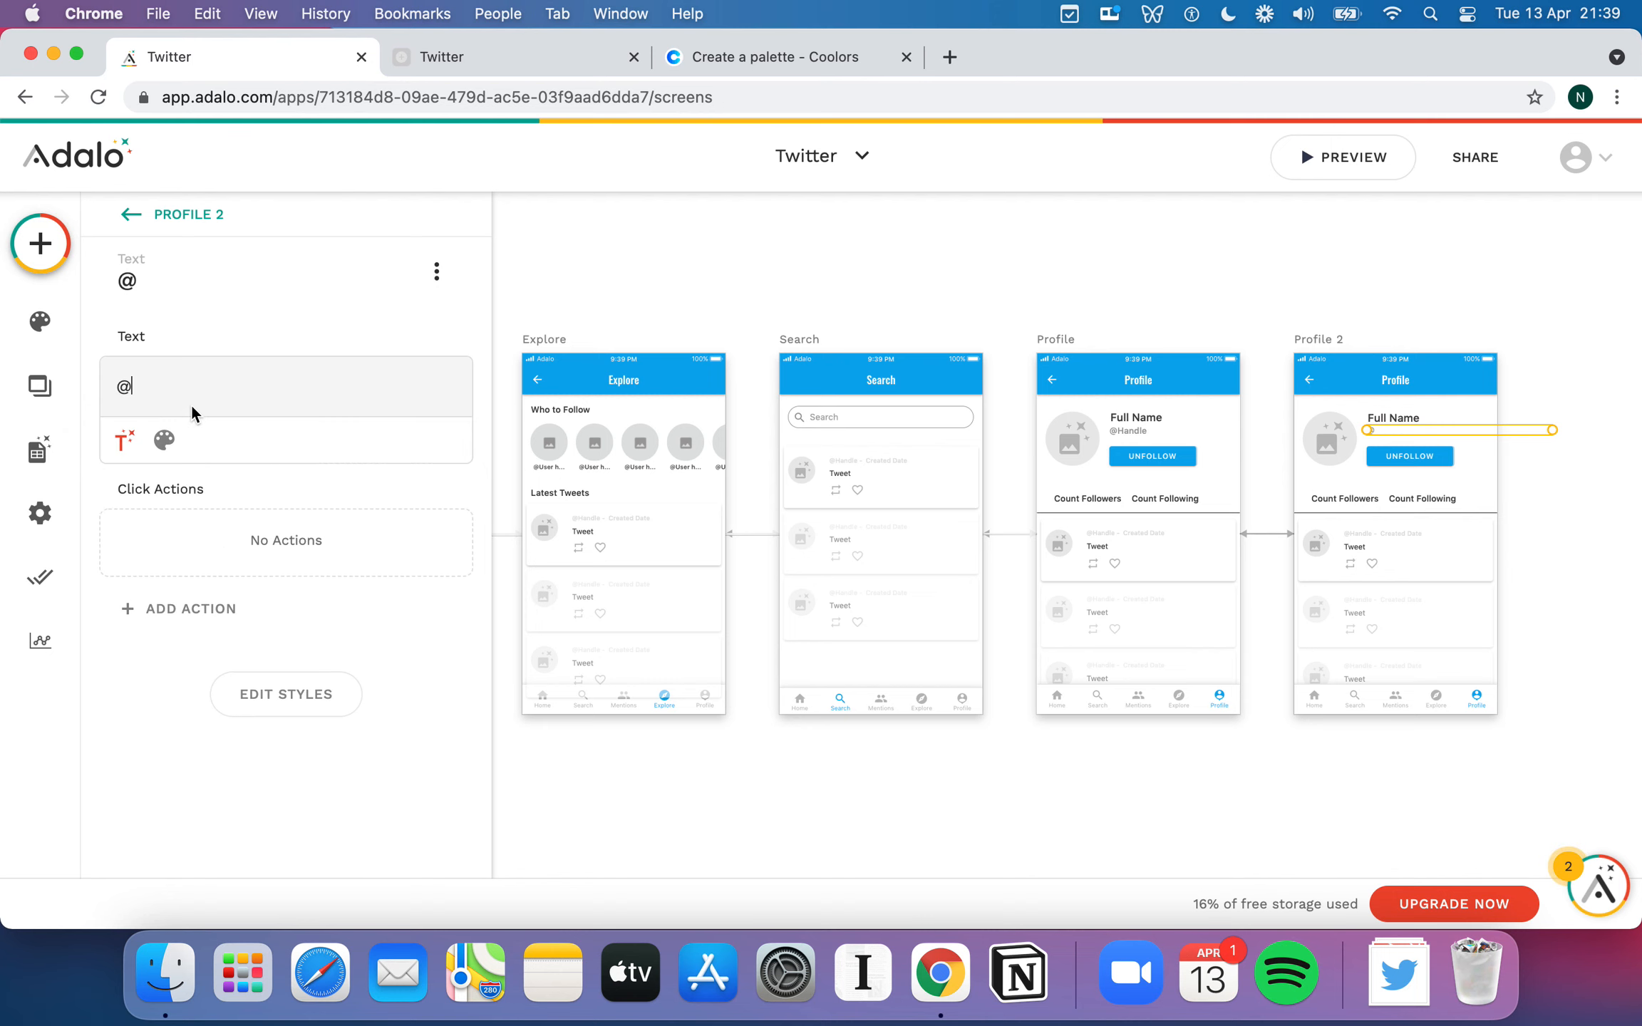
pyautogui.click(123, 440)
pyautogui.moveTo(201, 506)
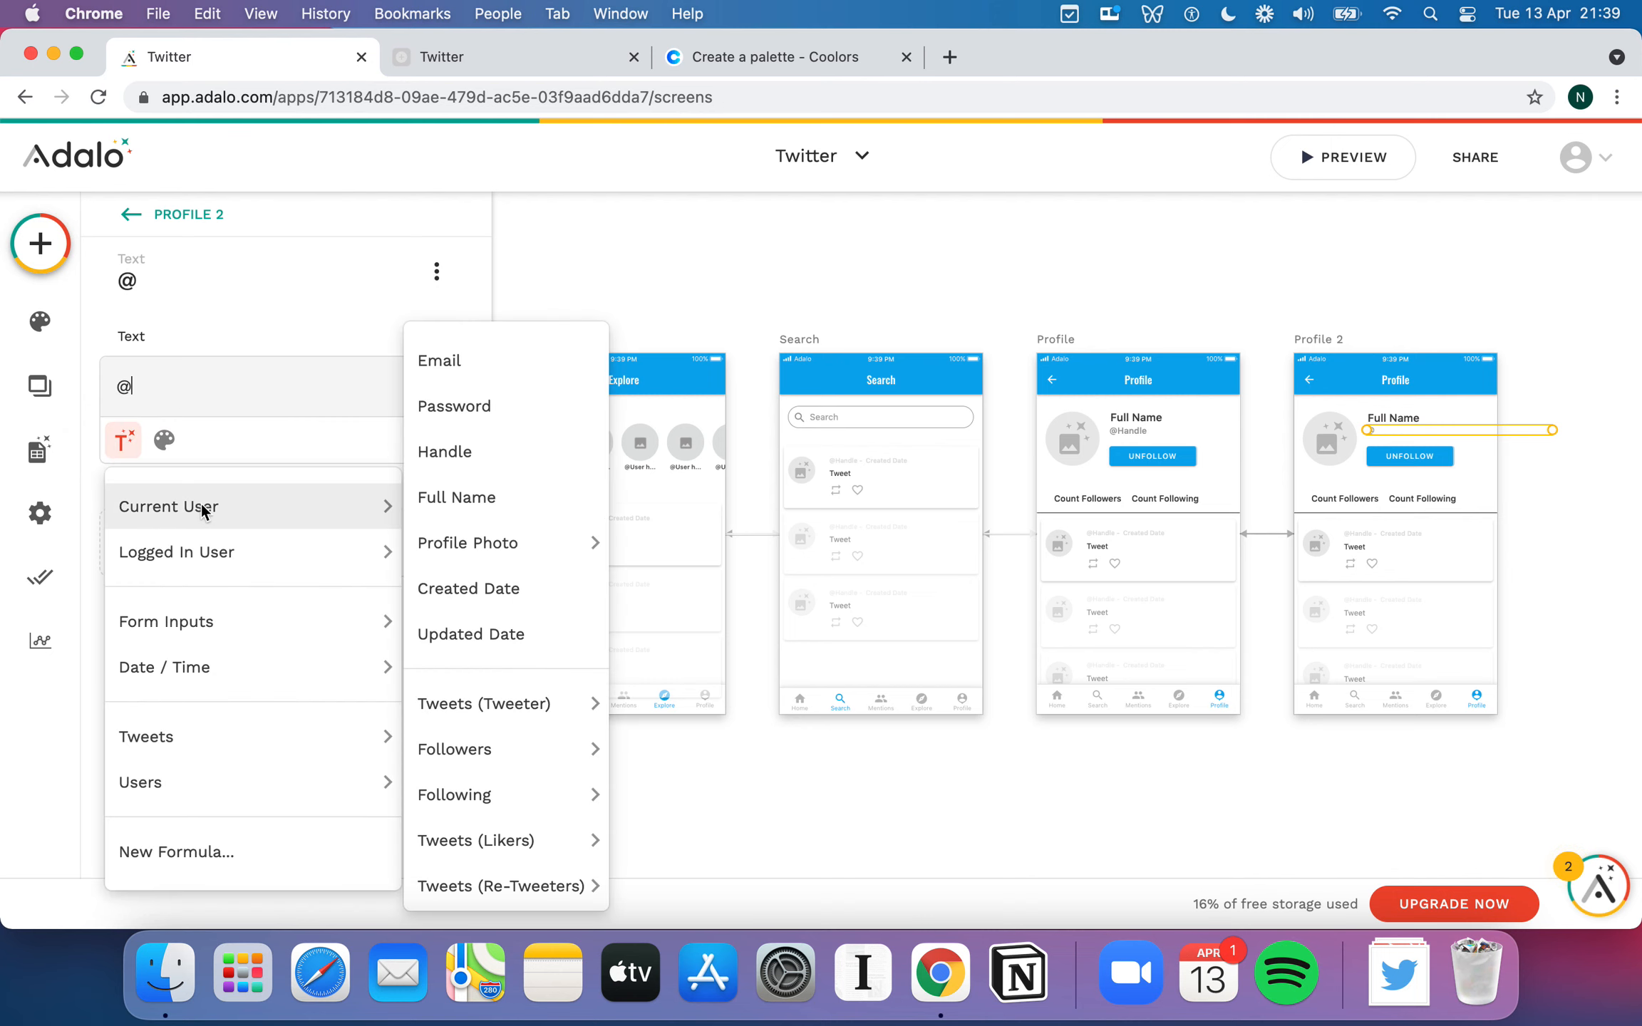
pyautogui.click(487, 454)
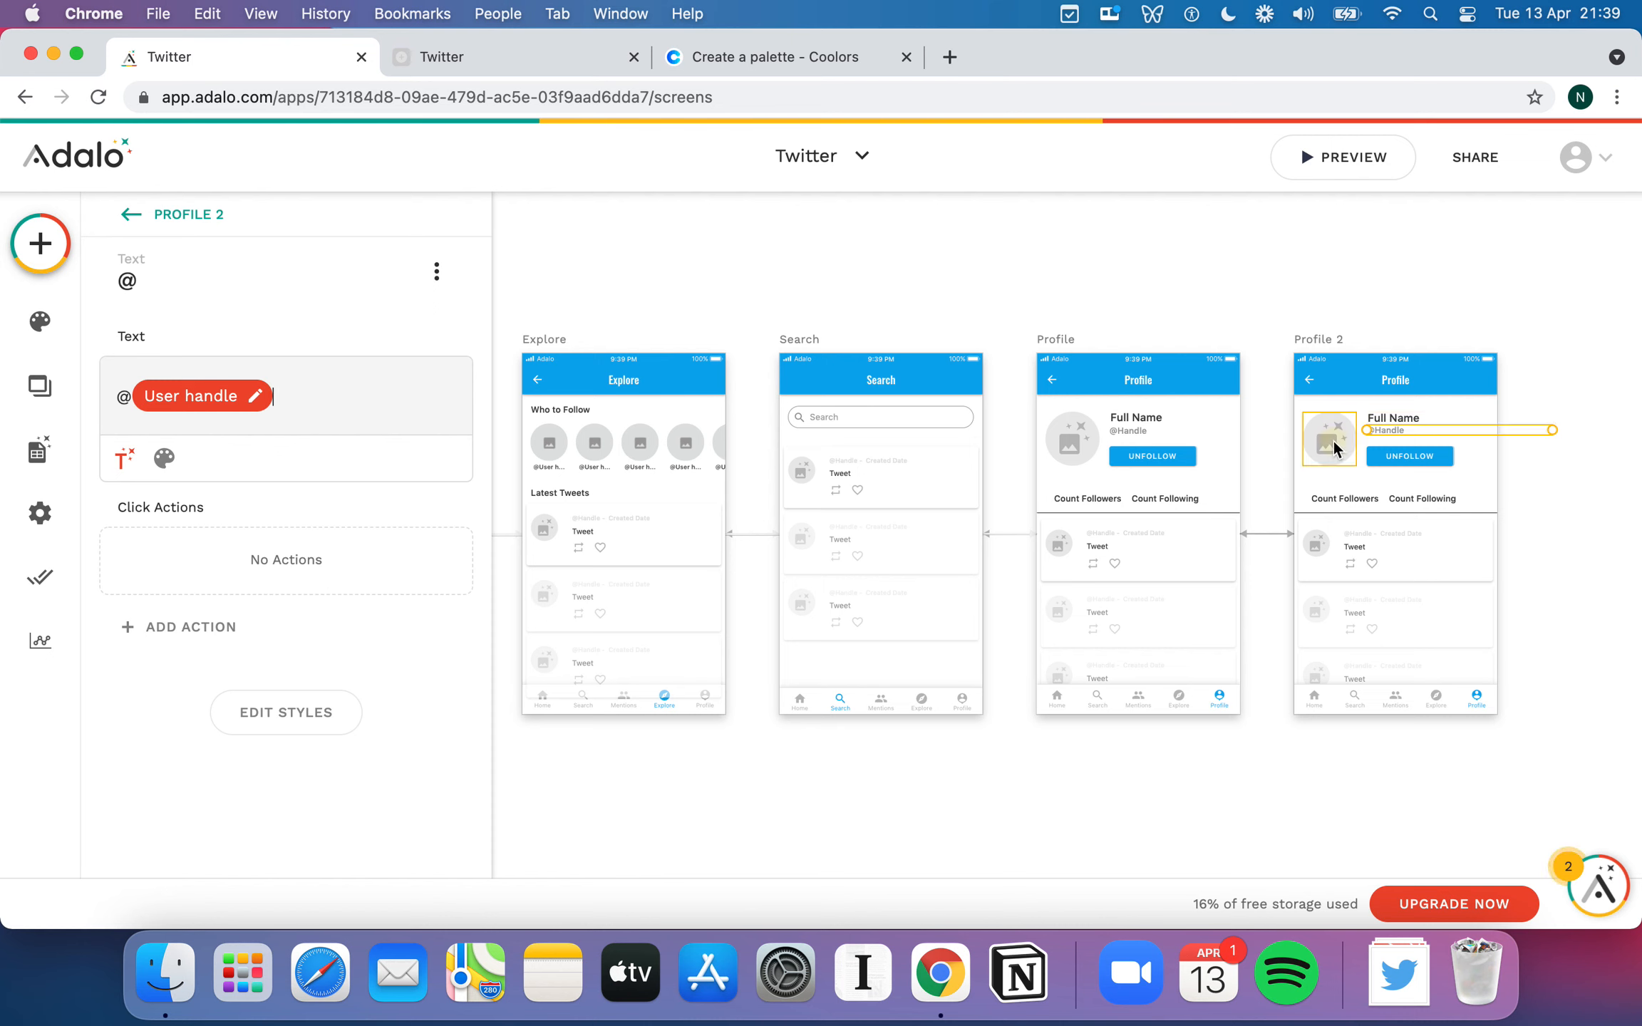
# - Set the source of the Profile 2 screen's profile image to Current User > Profile Photo from the database
pyautogui.click(303, 377)
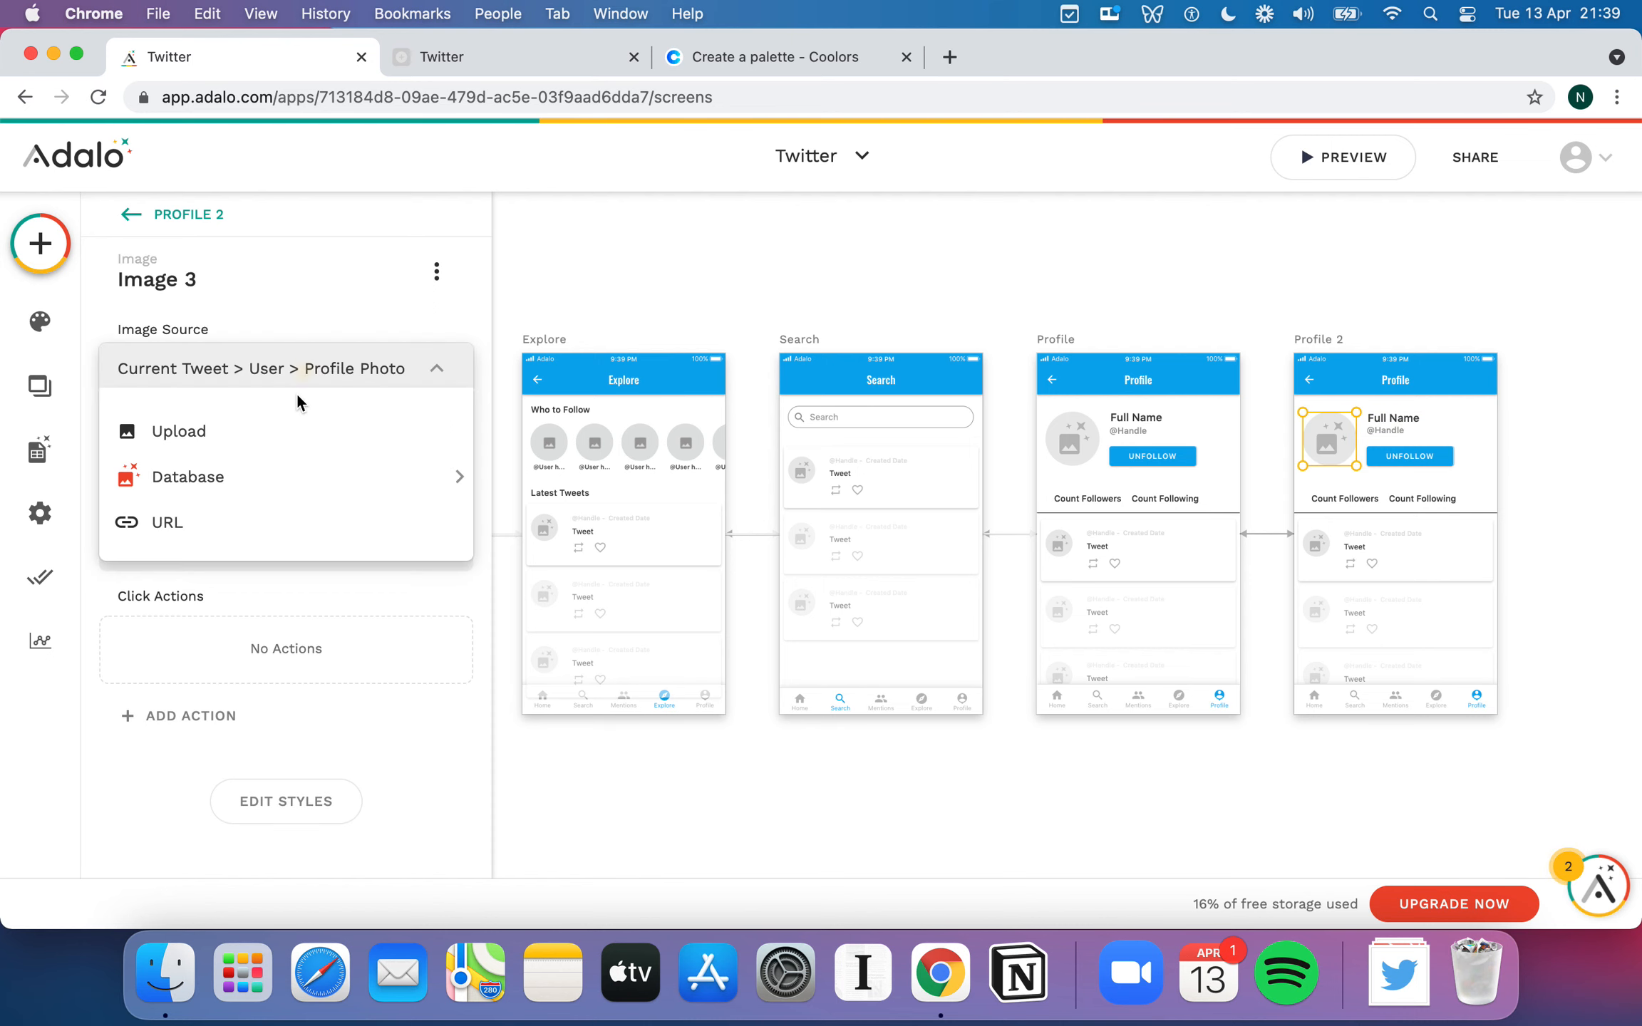
pyautogui.moveTo(251, 473)
pyautogui.moveTo(595, 467)
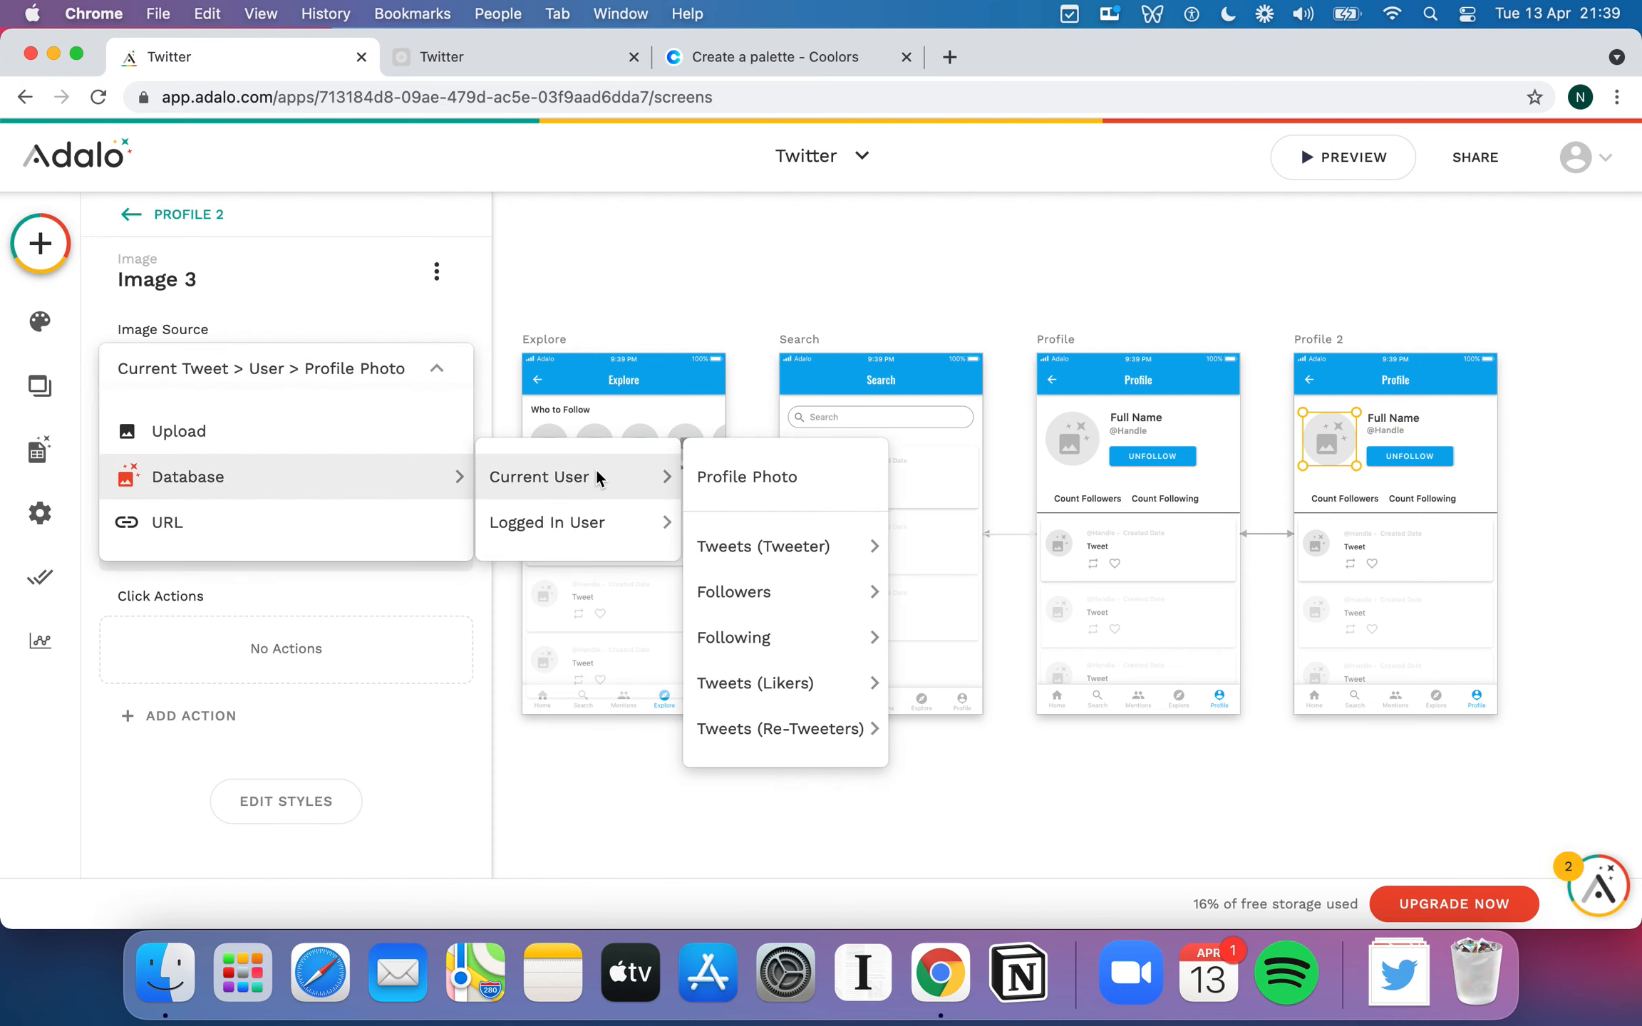
pyautogui.click(709, 476)
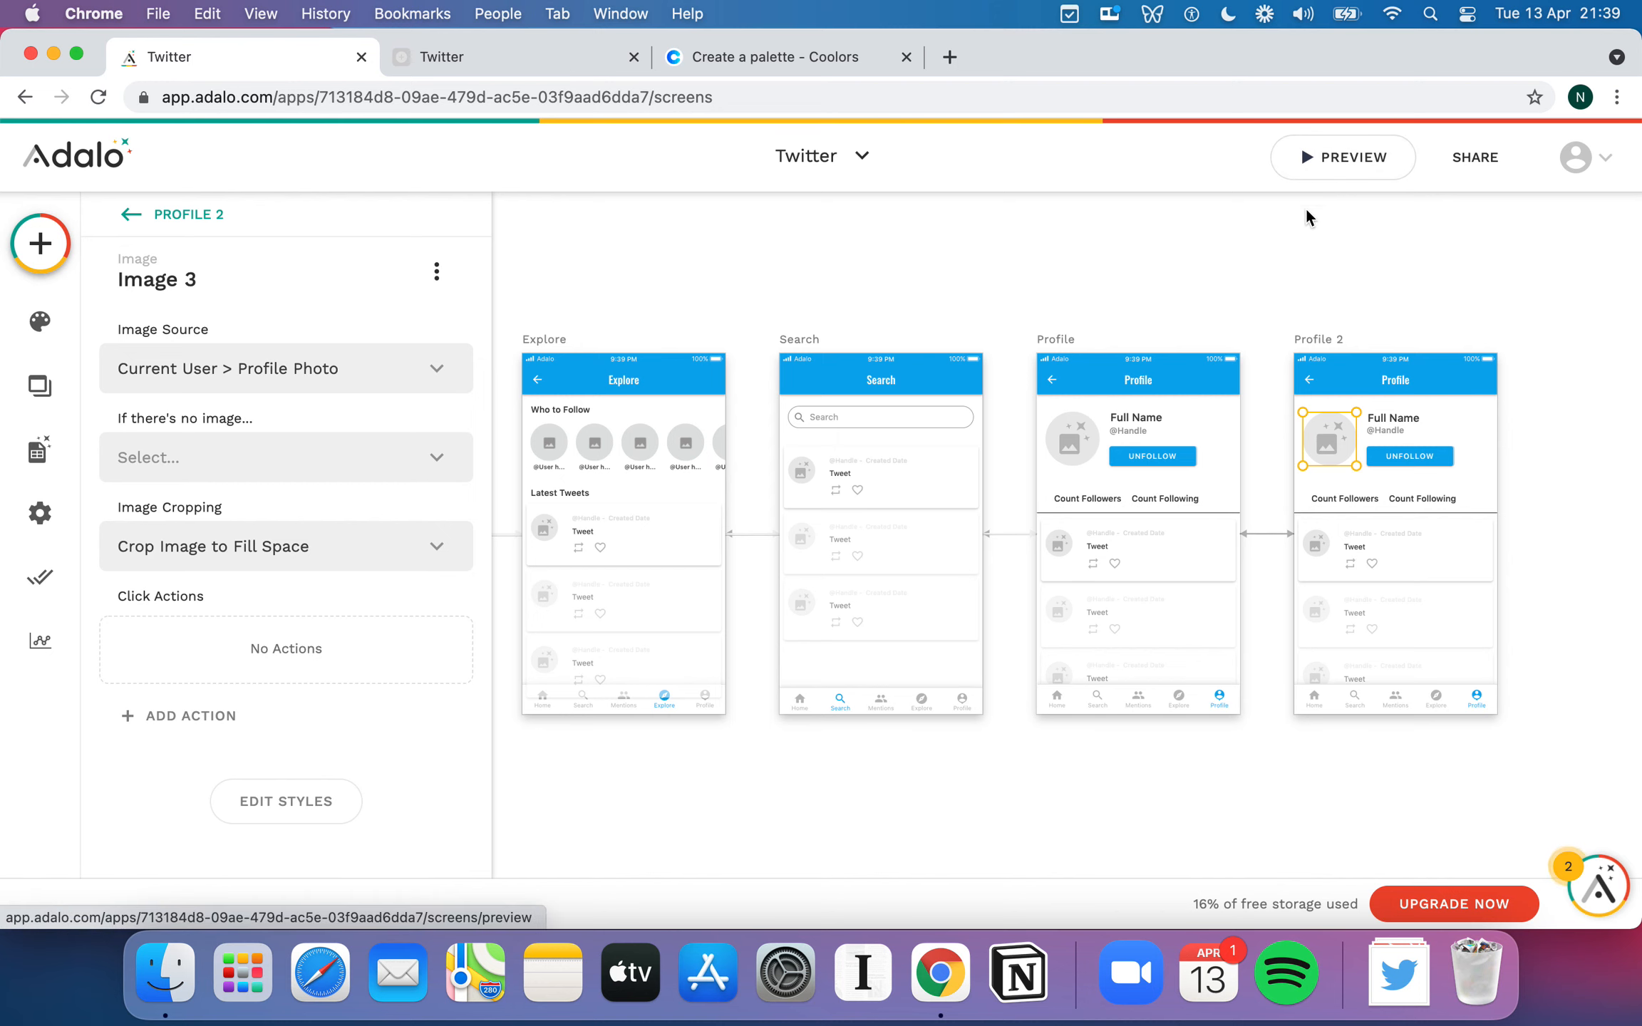
# - Preview the app, open the profile of the second "Who to Follow" avatar on the Explore screen, and close the preview
pyautogui.click(1291, 228)
pyautogui.click(1368, 160)
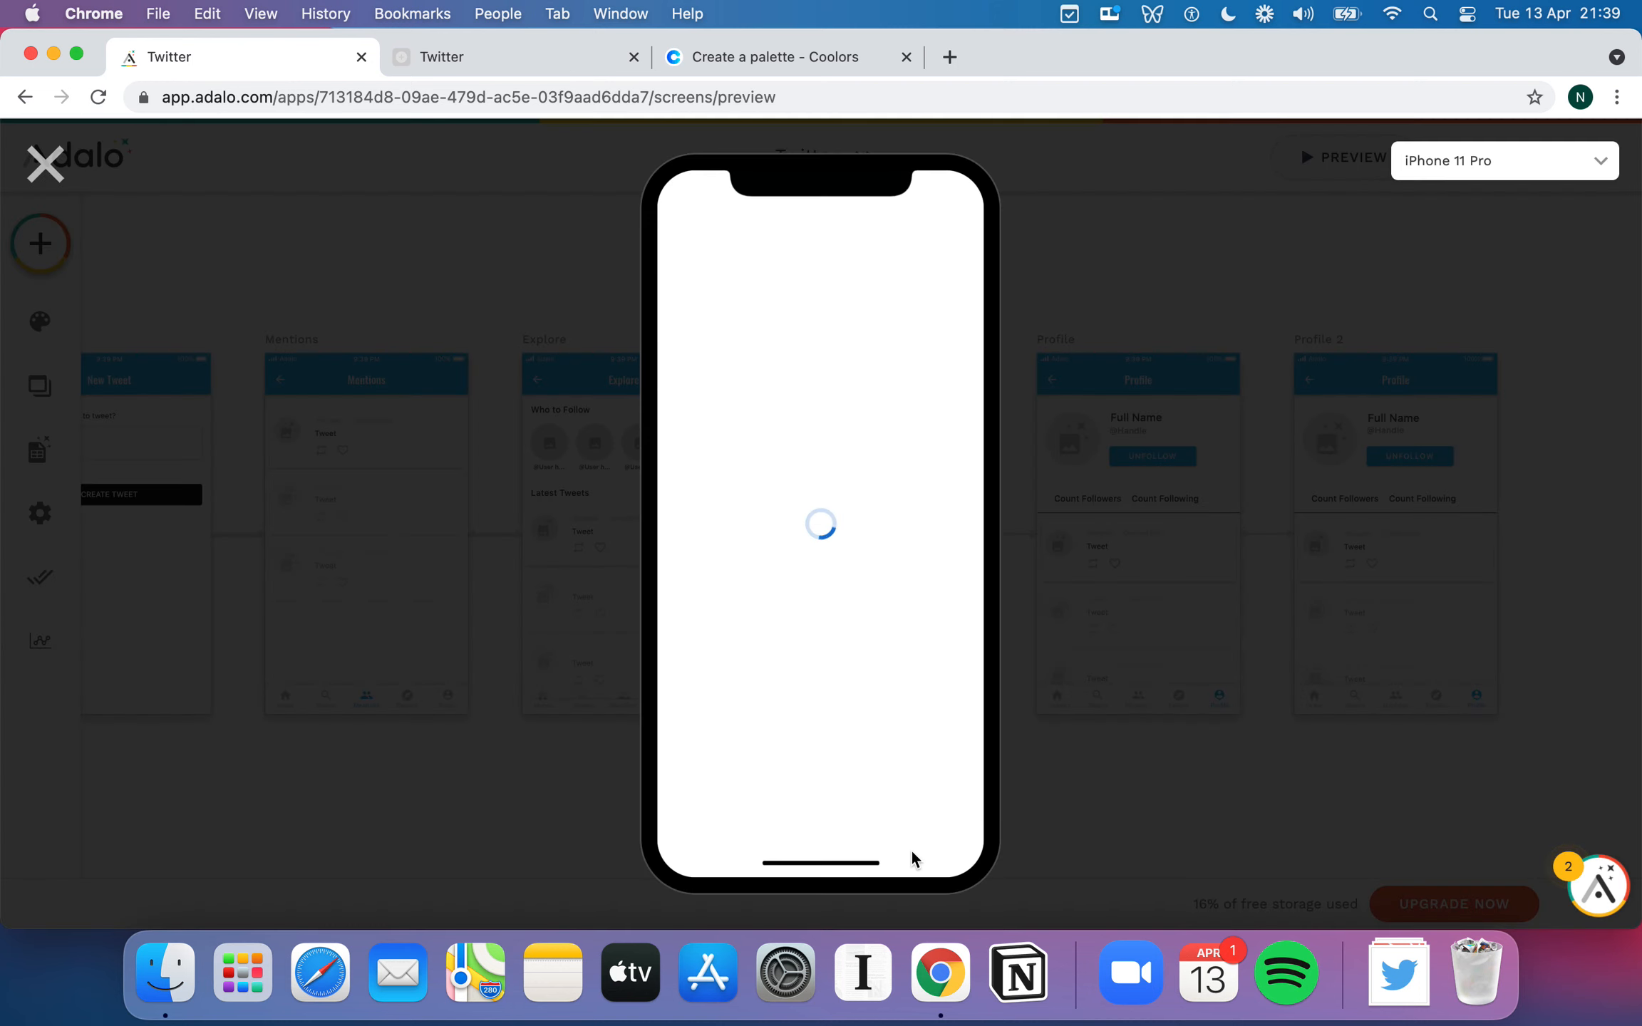
pyautogui.click(880, 817)
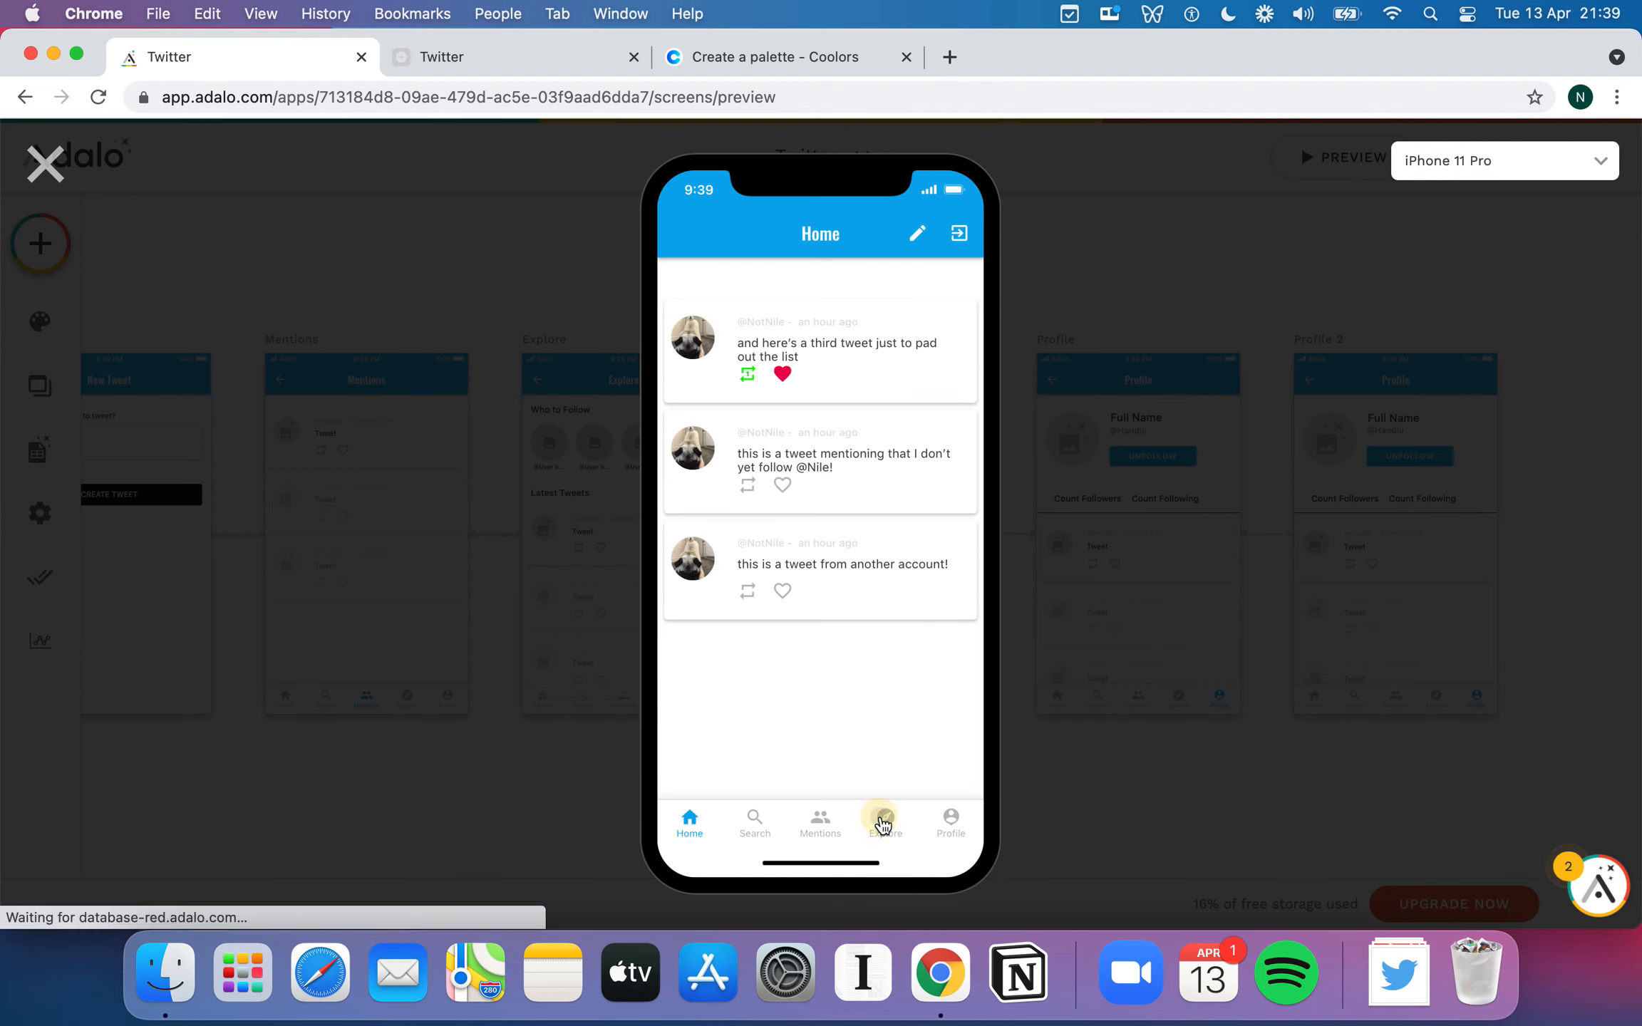
pyautogui.click(770, 335)
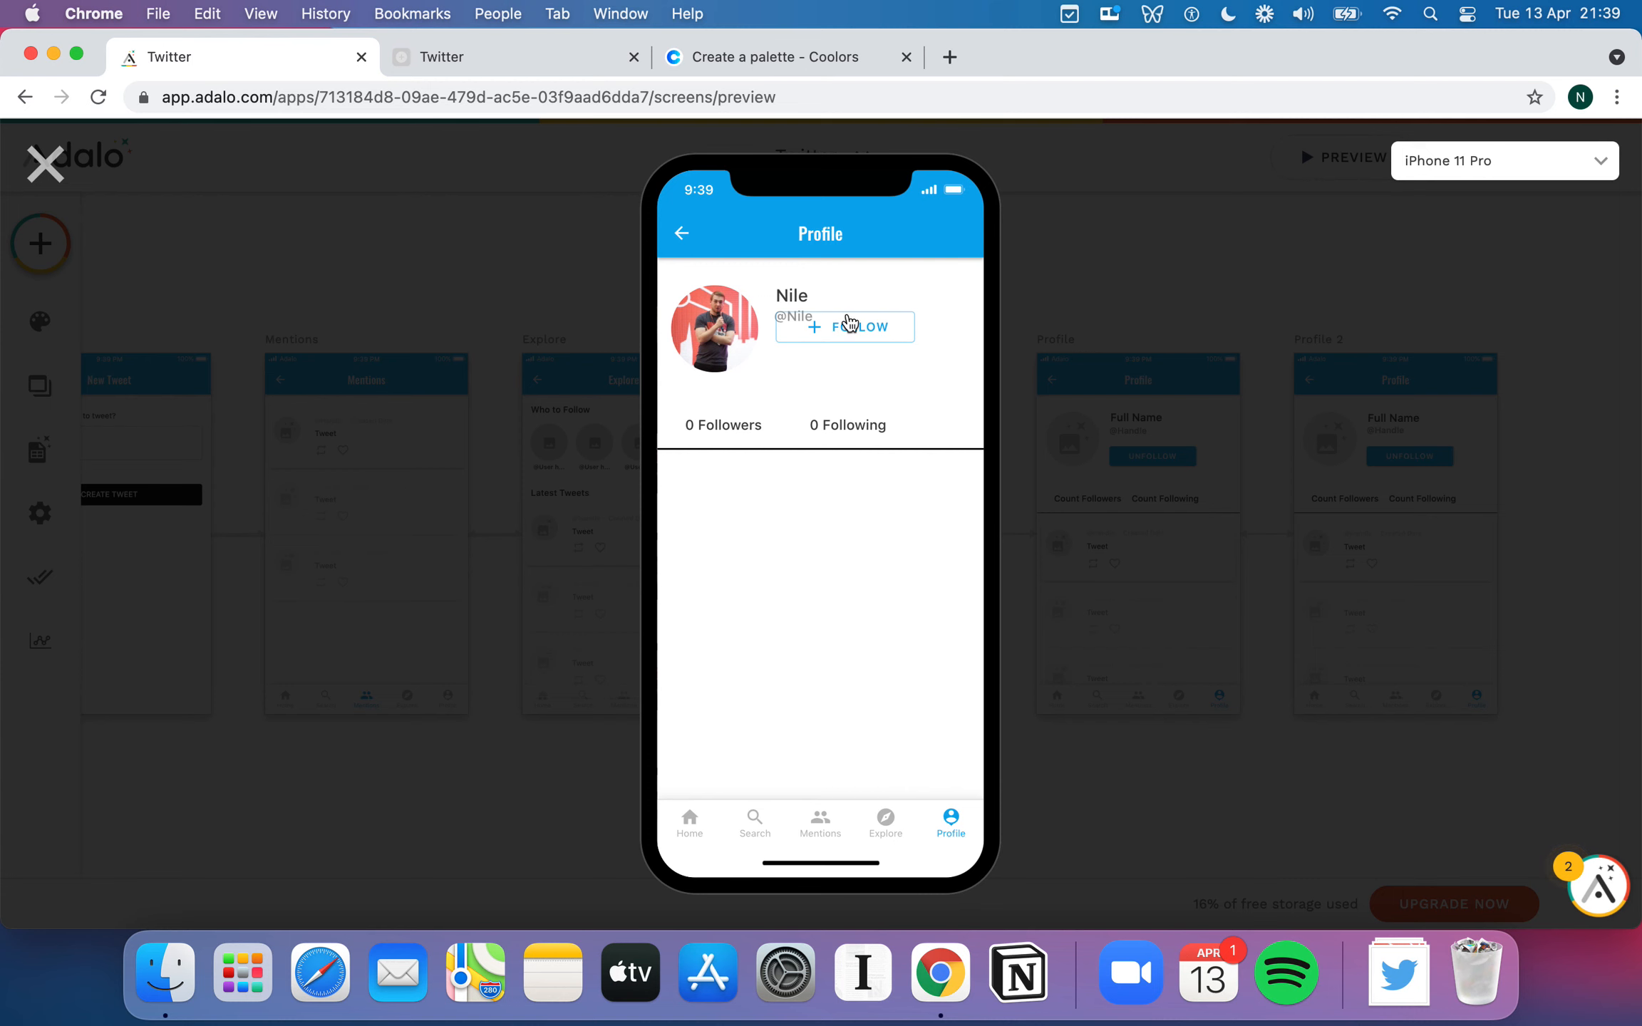
pyautogui.click(46, 165)
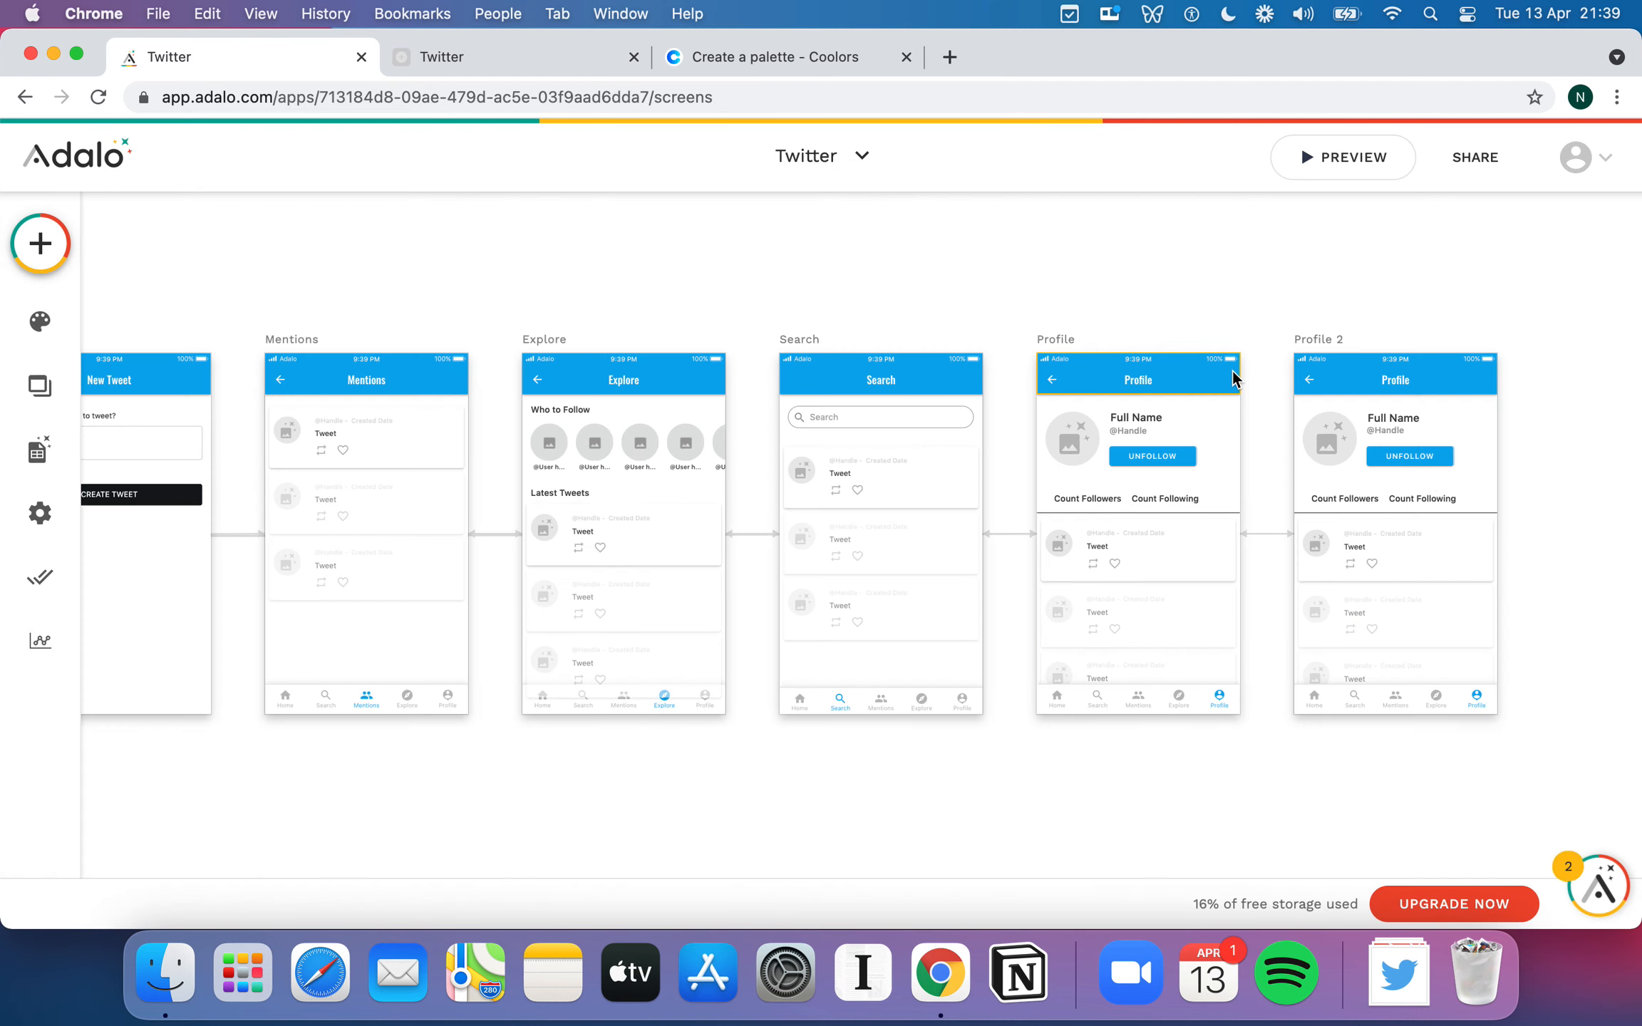
pyautogui.hscroll(-2, 869, 280)
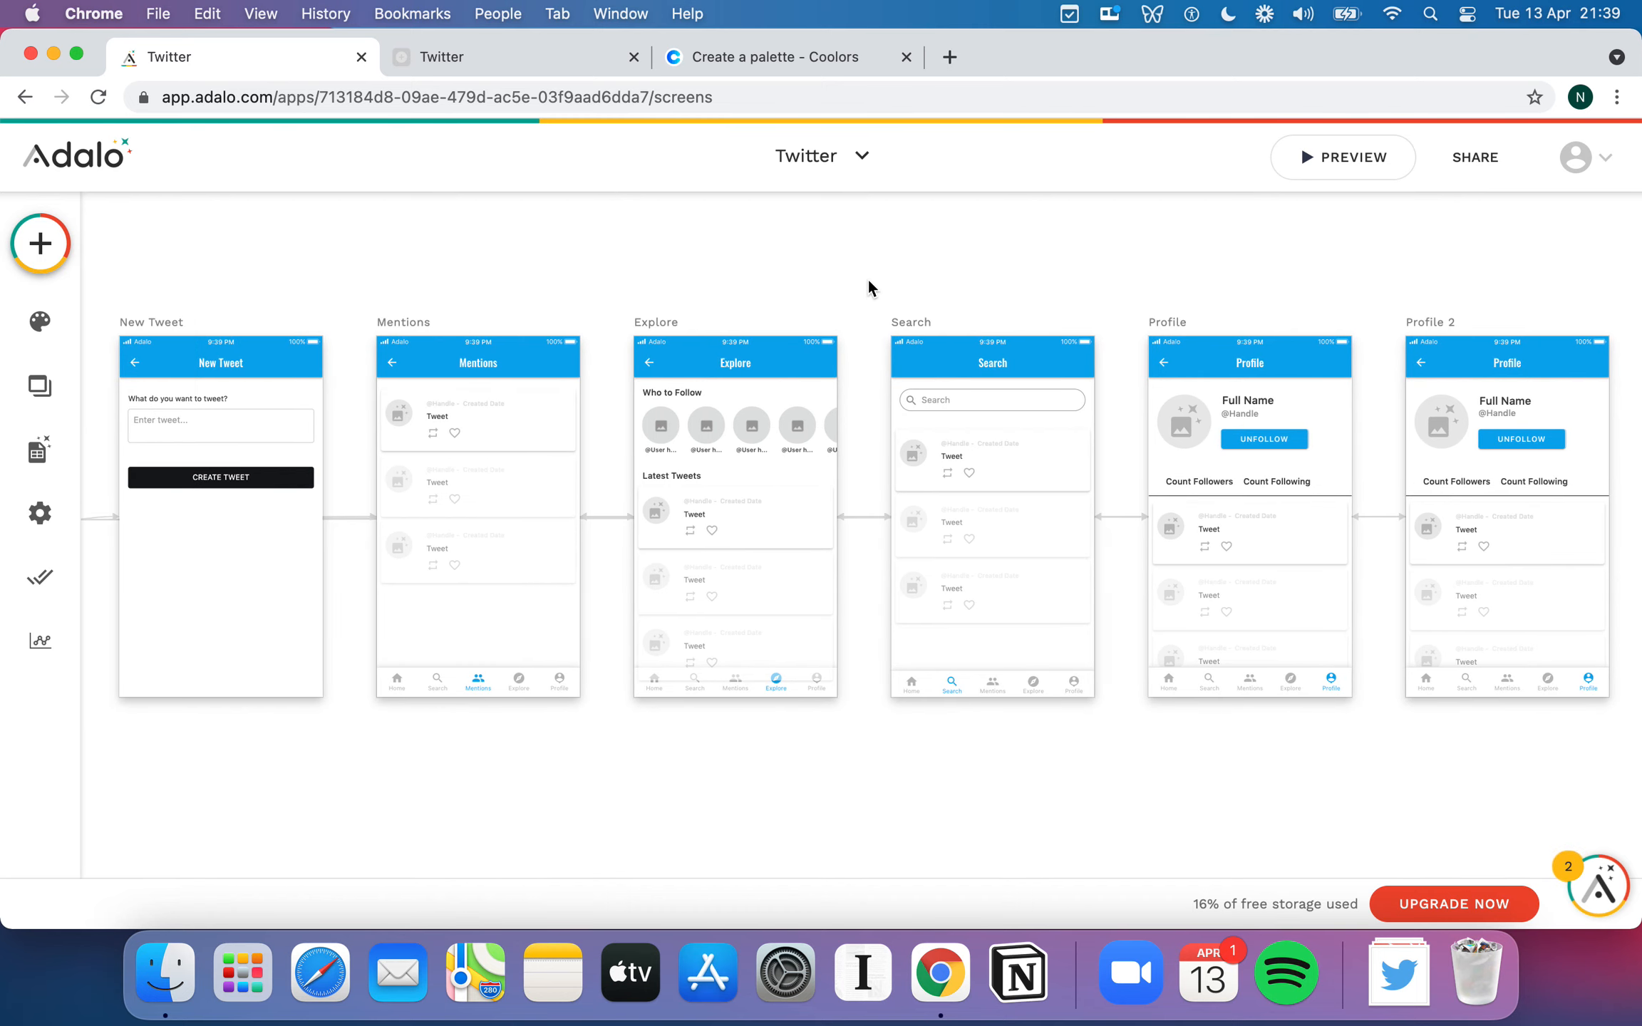
# - Review the data source and custom filter settings of the tweet list on the Mentions screen
pyautogui.hscroll(-5, 869, 280)
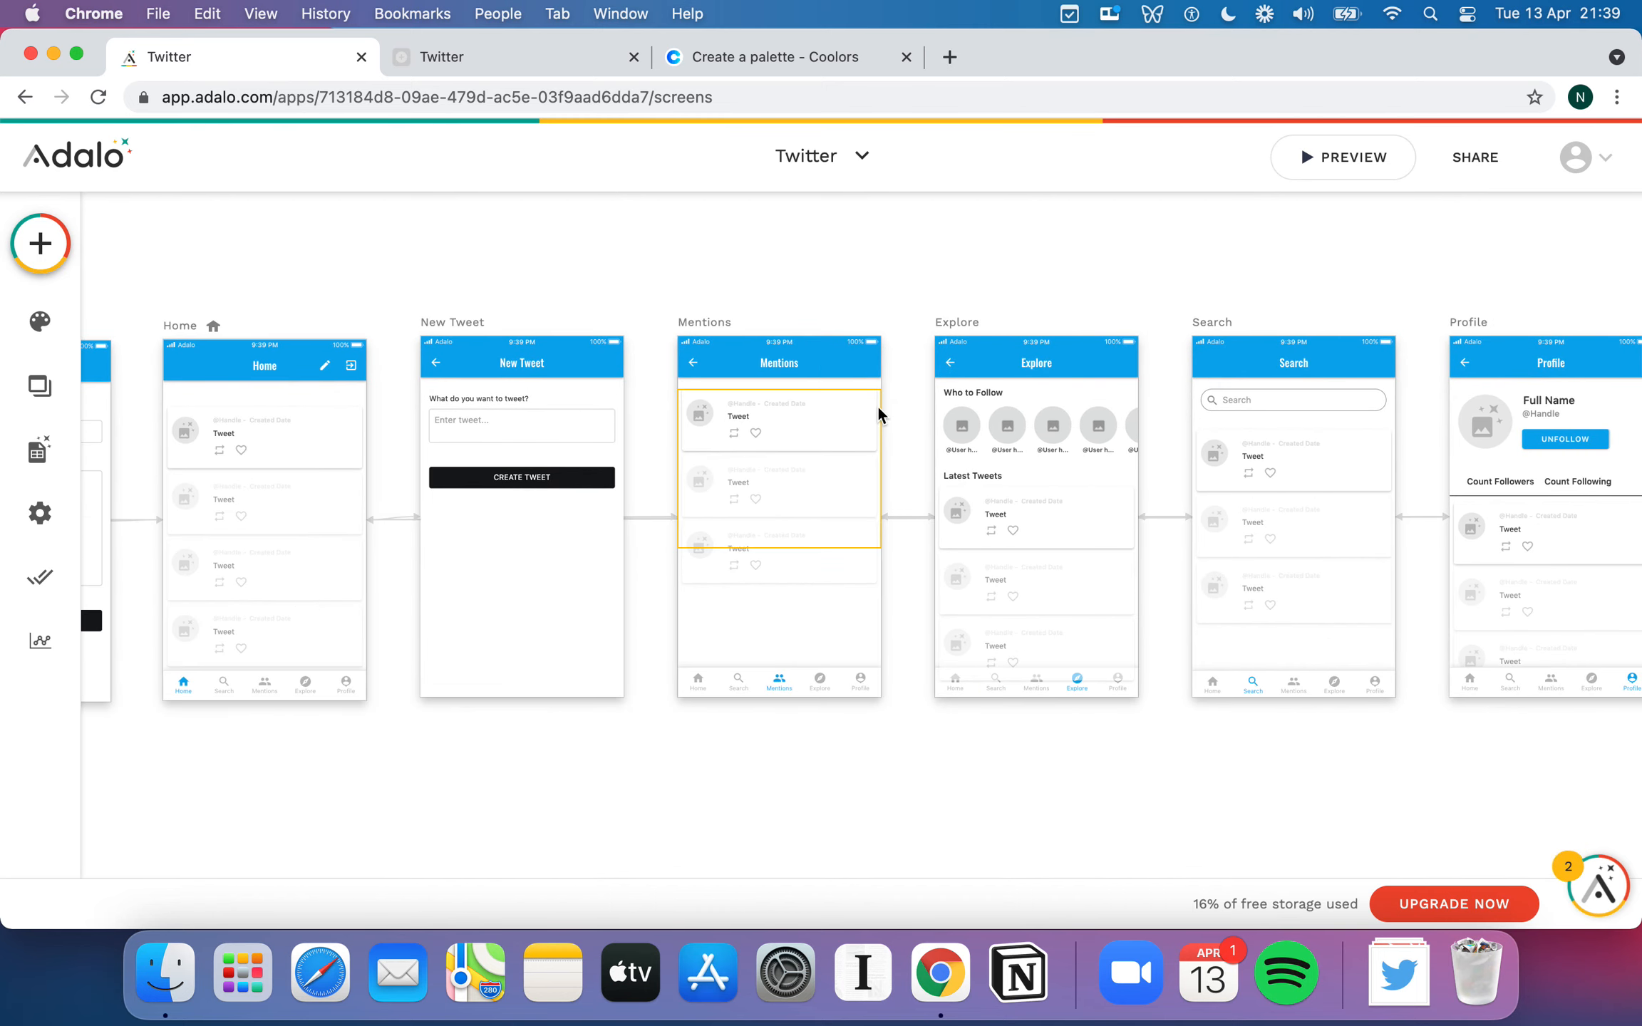
pyautogui.hscroll(6, 880, 413)
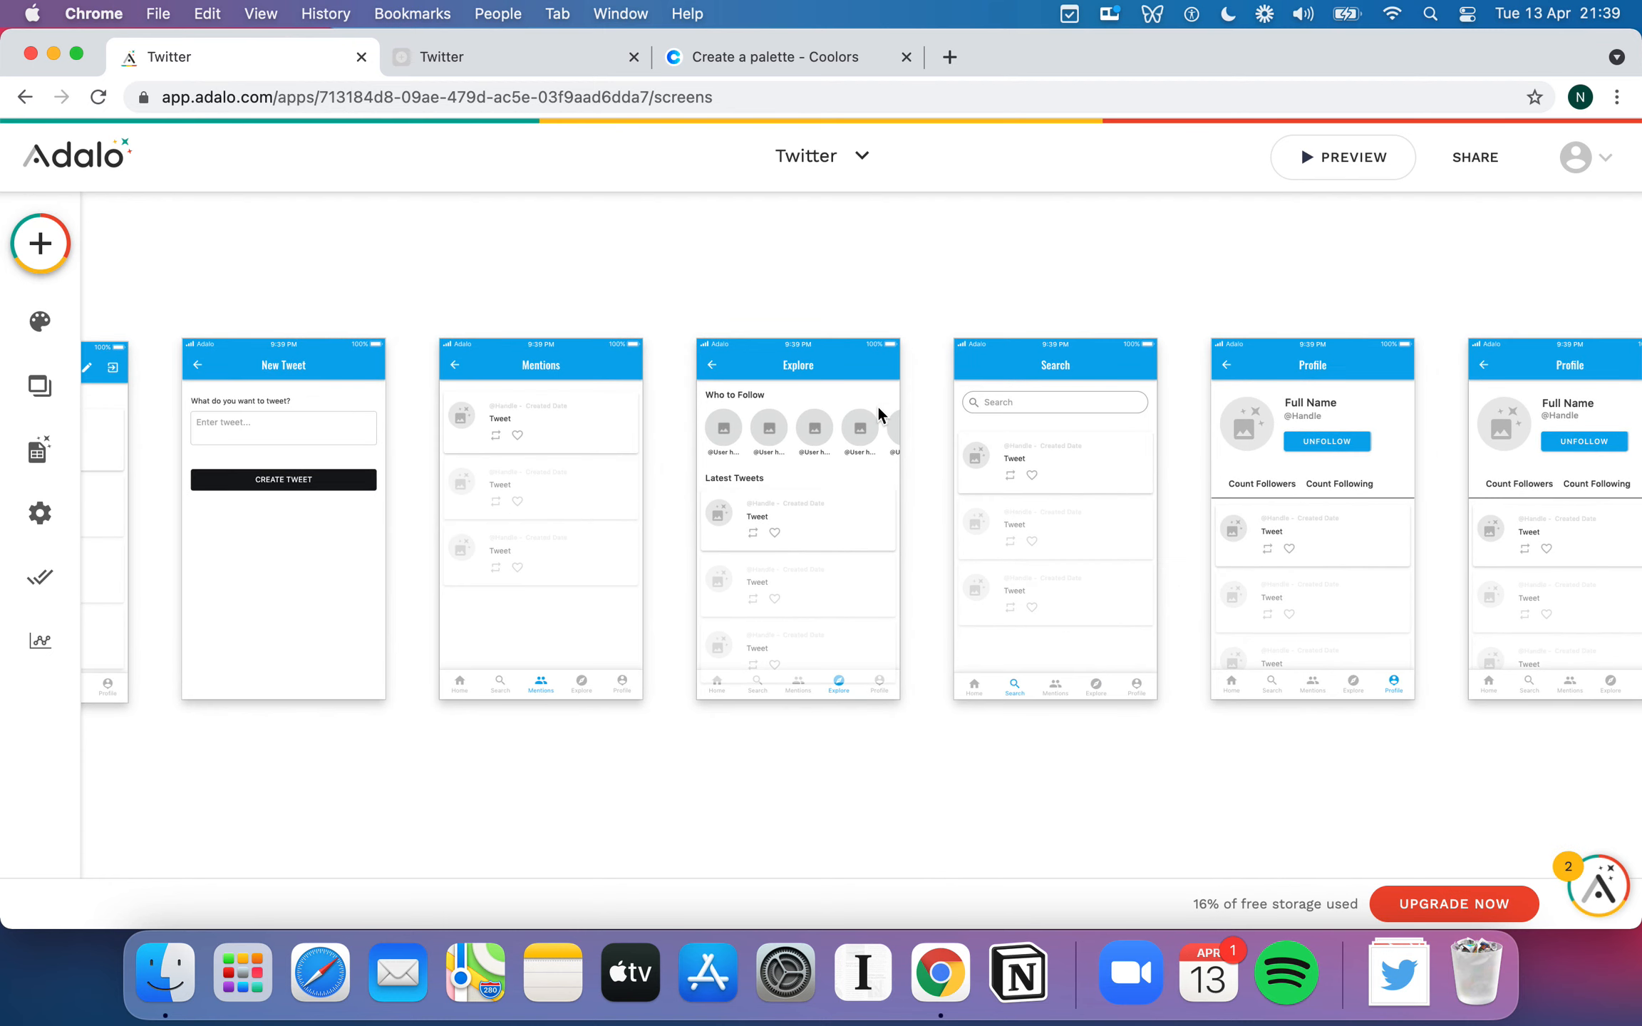
pyautogui.hscroll(1, 879, 413)
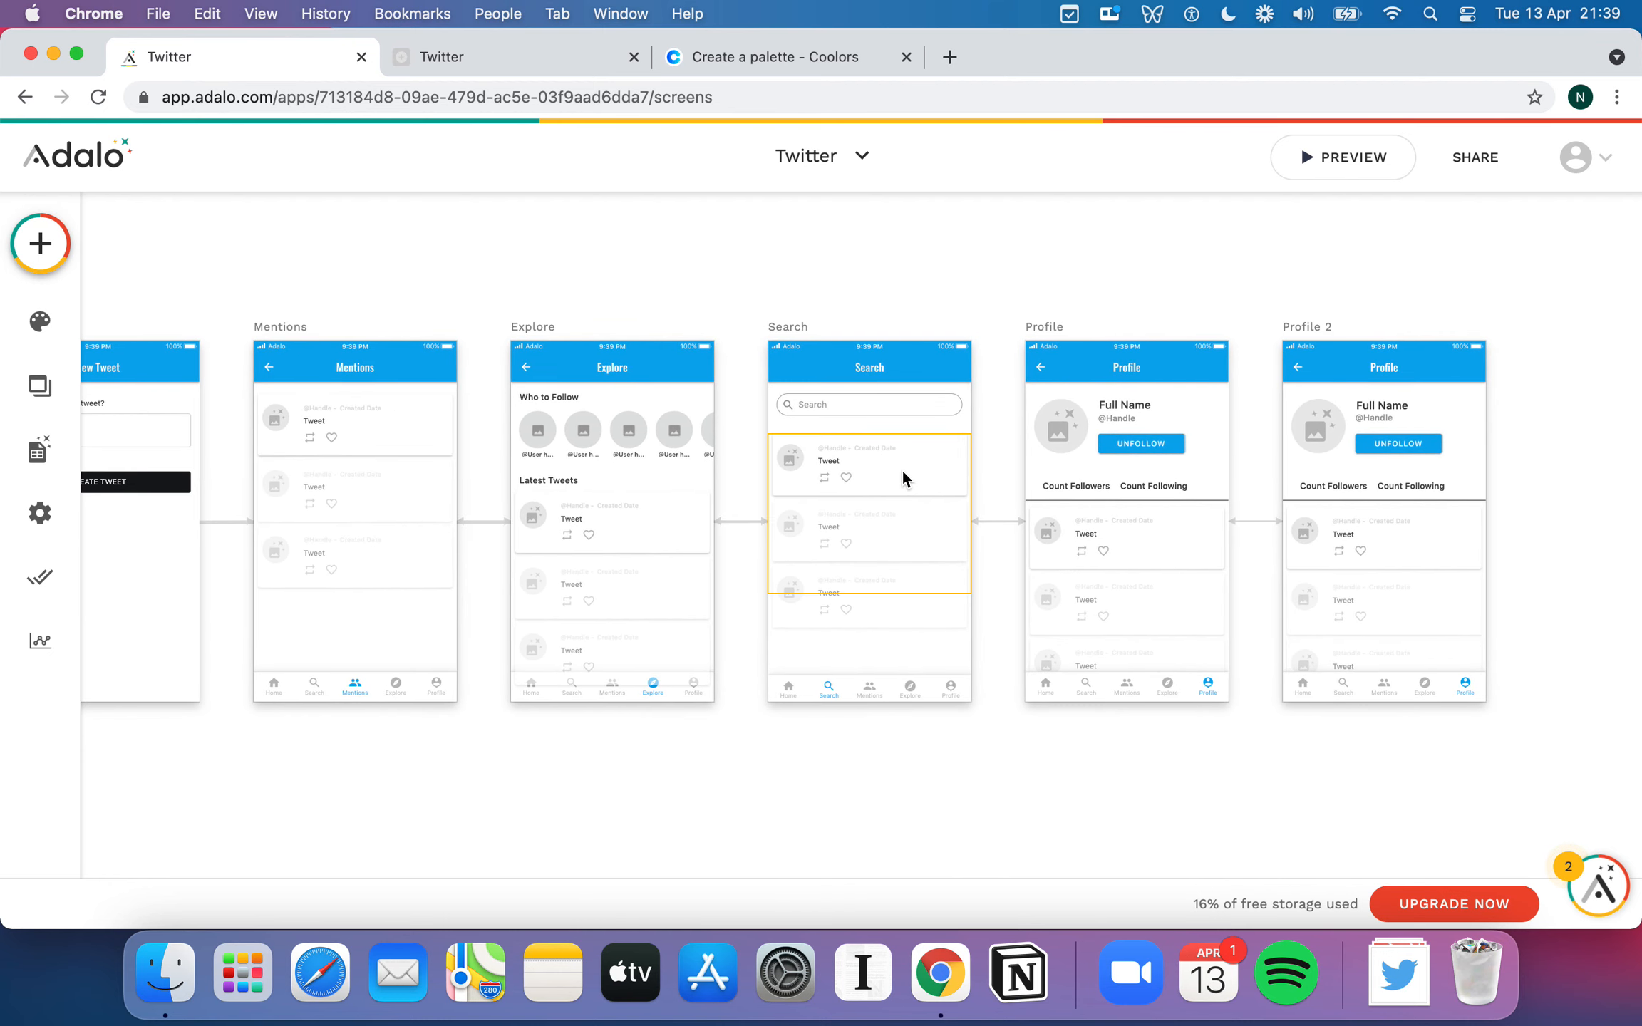
pyautogui.click(388, 493)
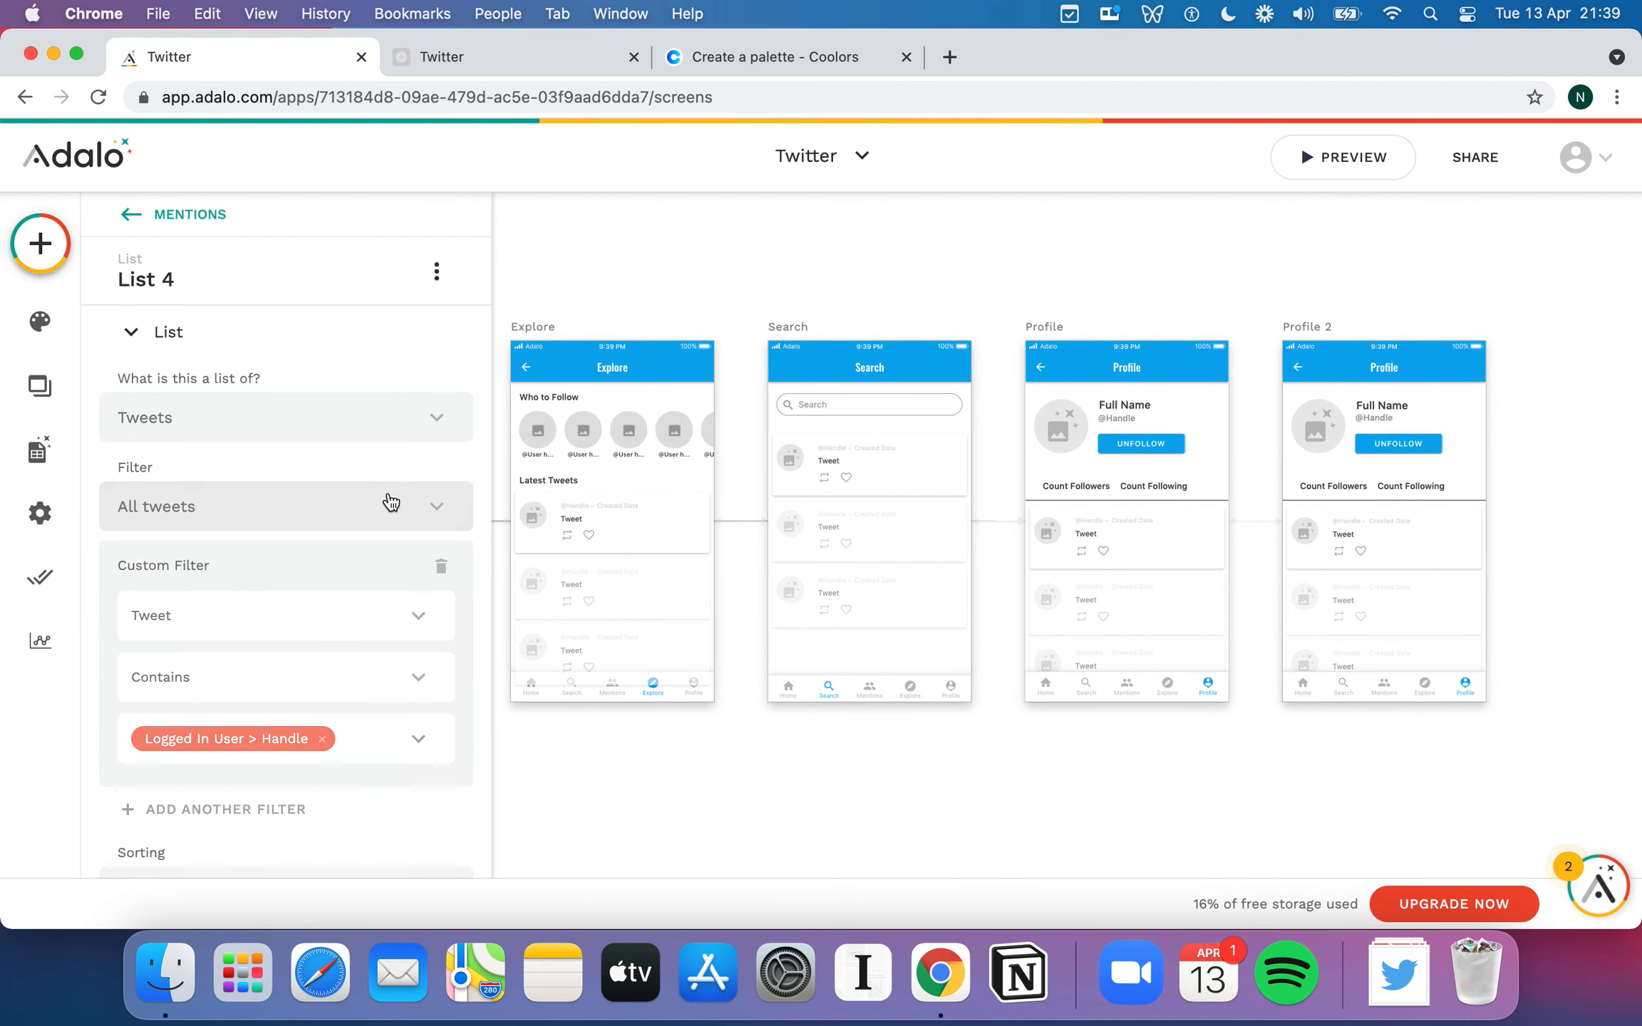
pyautogui.click(667, 261)
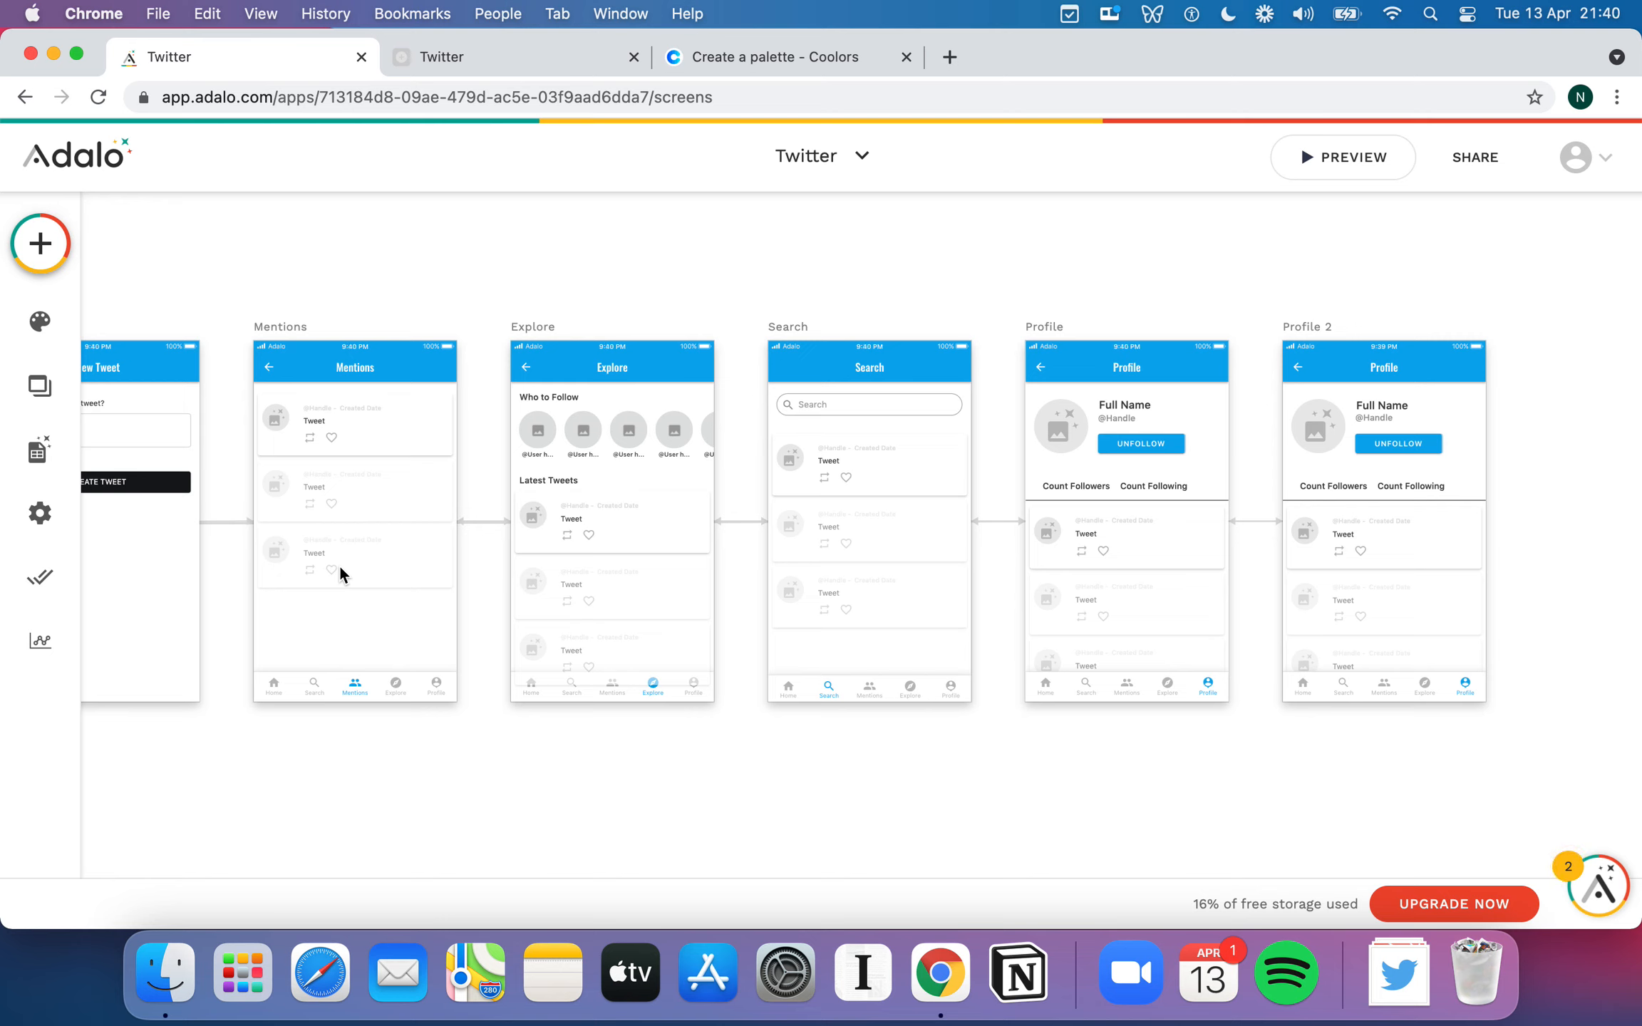
pyautogui.click(376, 527)
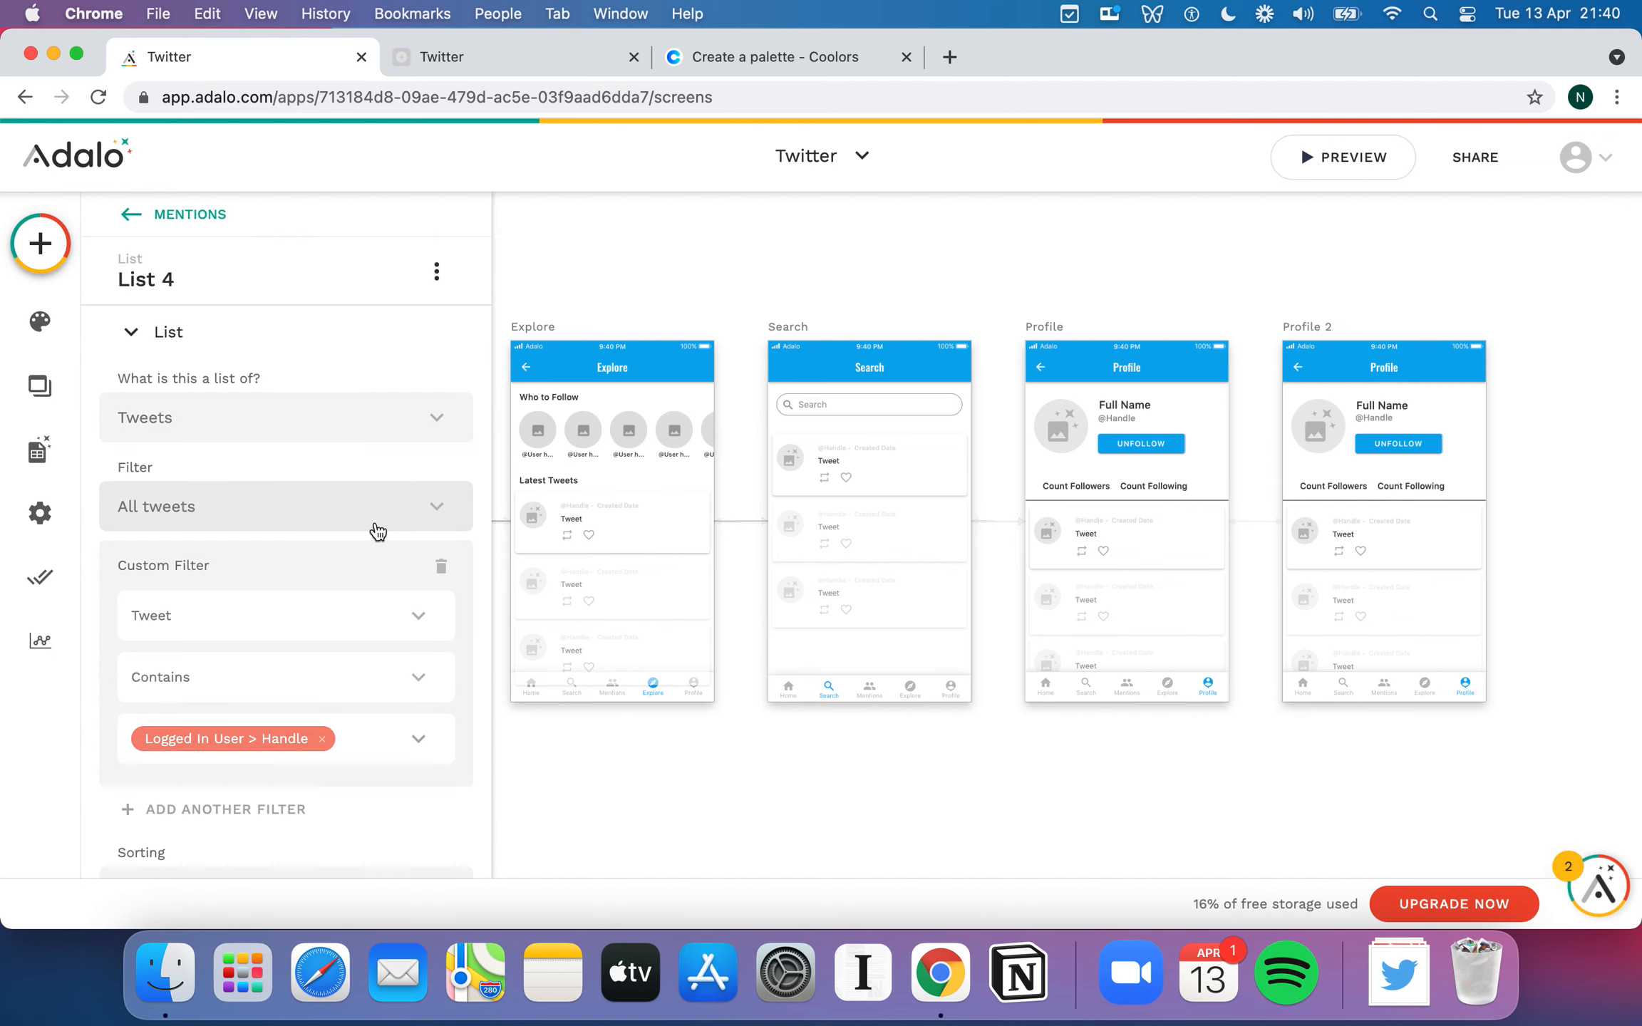
pyautogui.click(649, 290)
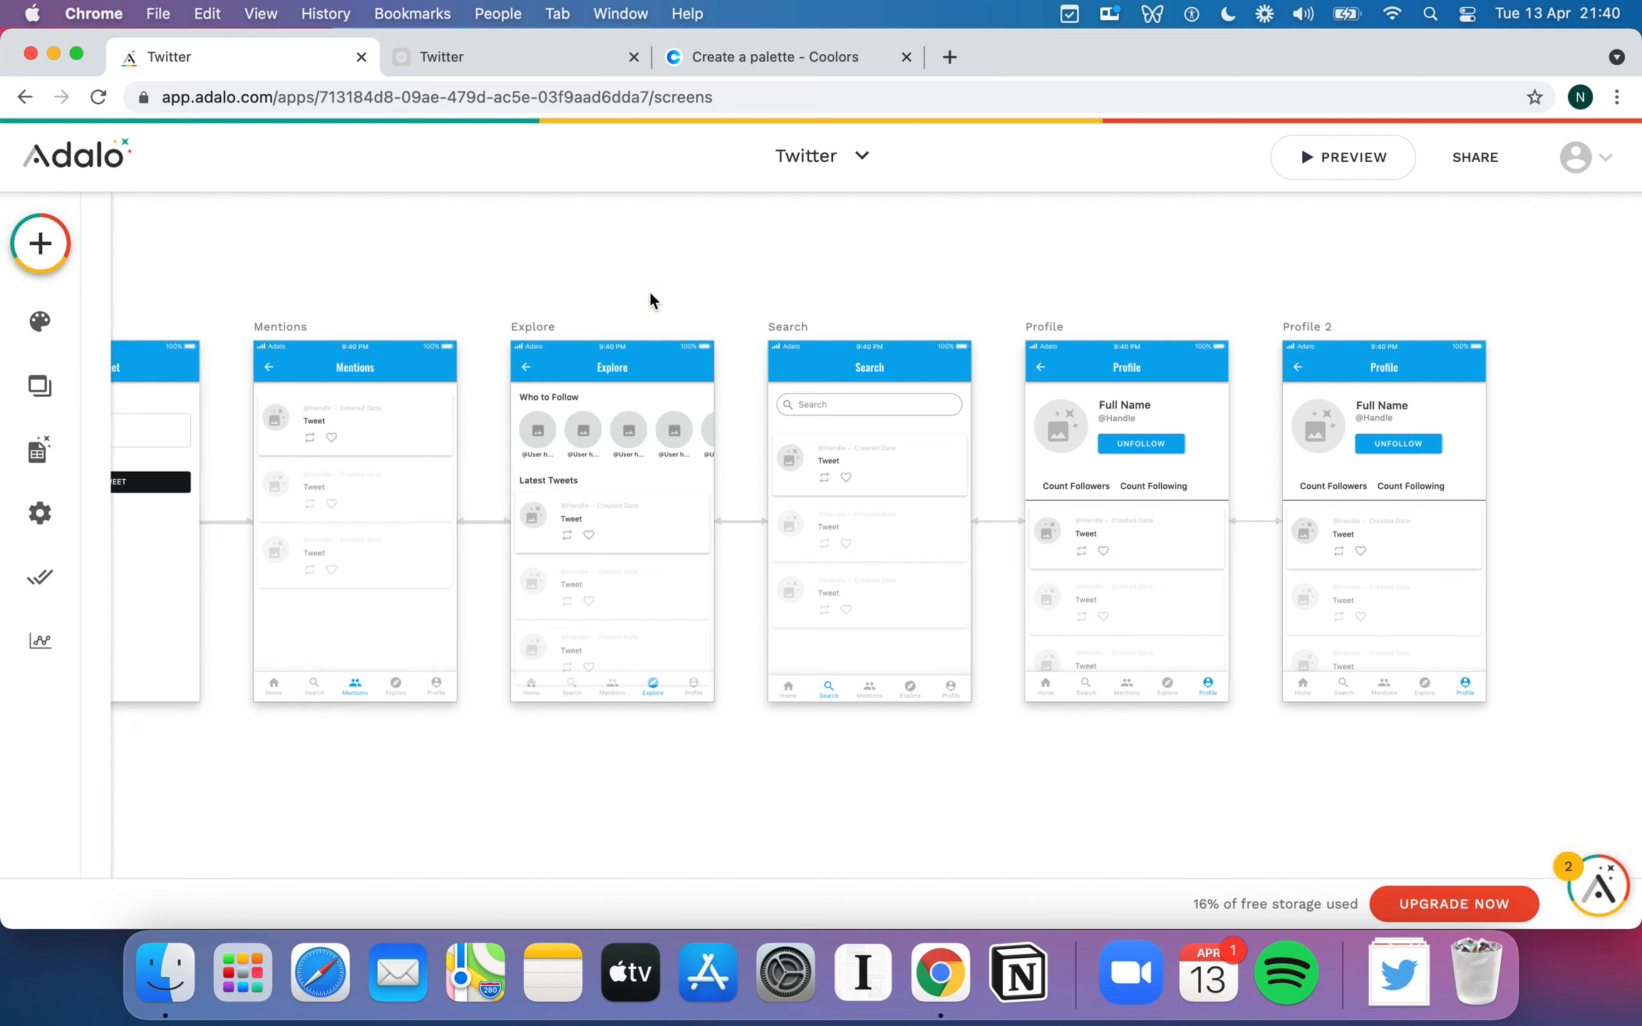
# - Move the tweet list on the Mentions screen down to leave an empty gap beneath the header
pyautogui.click(346, 474)
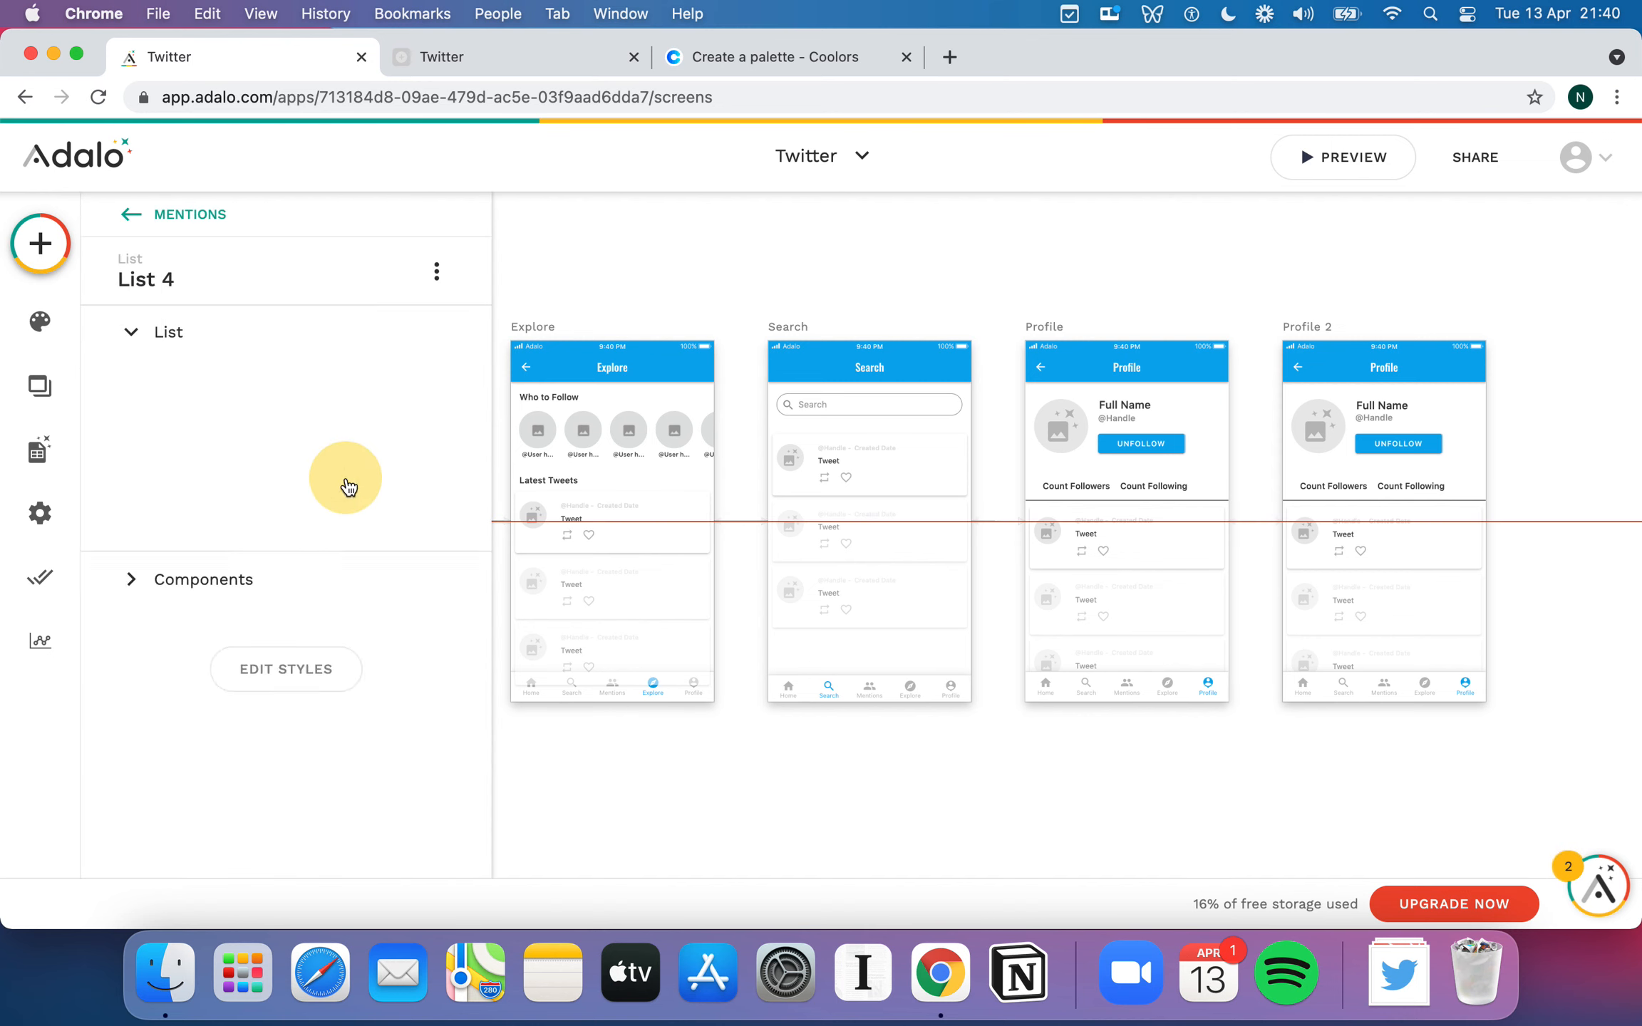
pyautogui.click(498, 325)
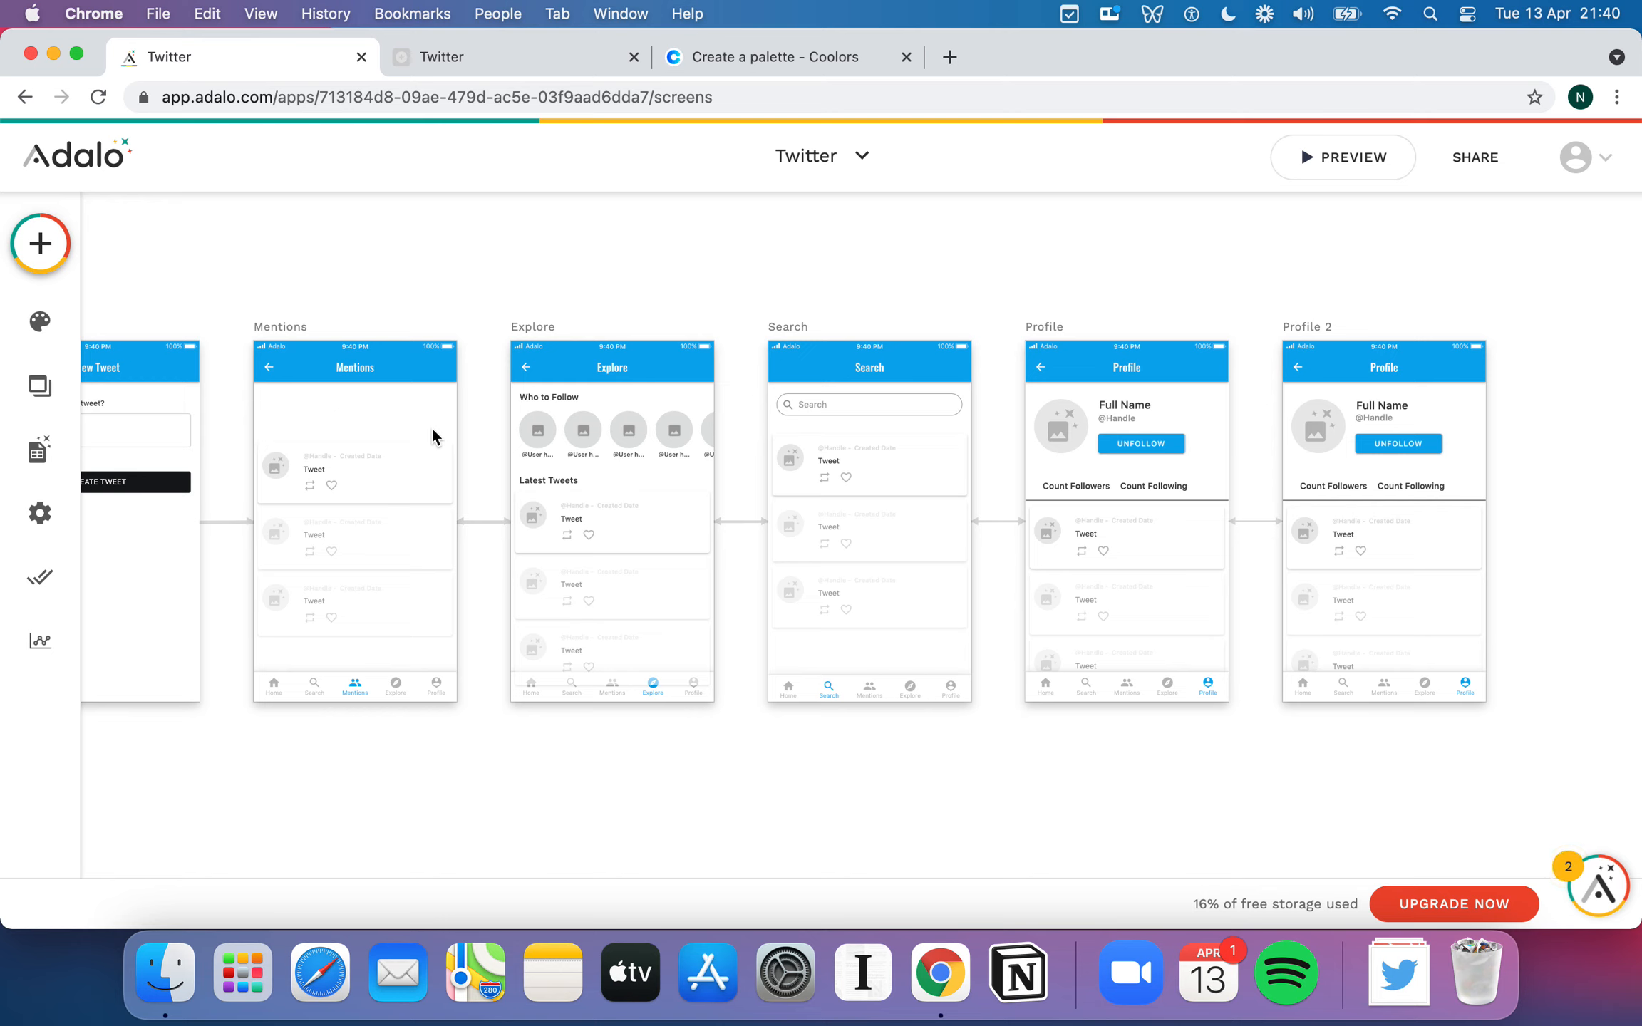
pyautogui.hscroll(-3, 433, 429)
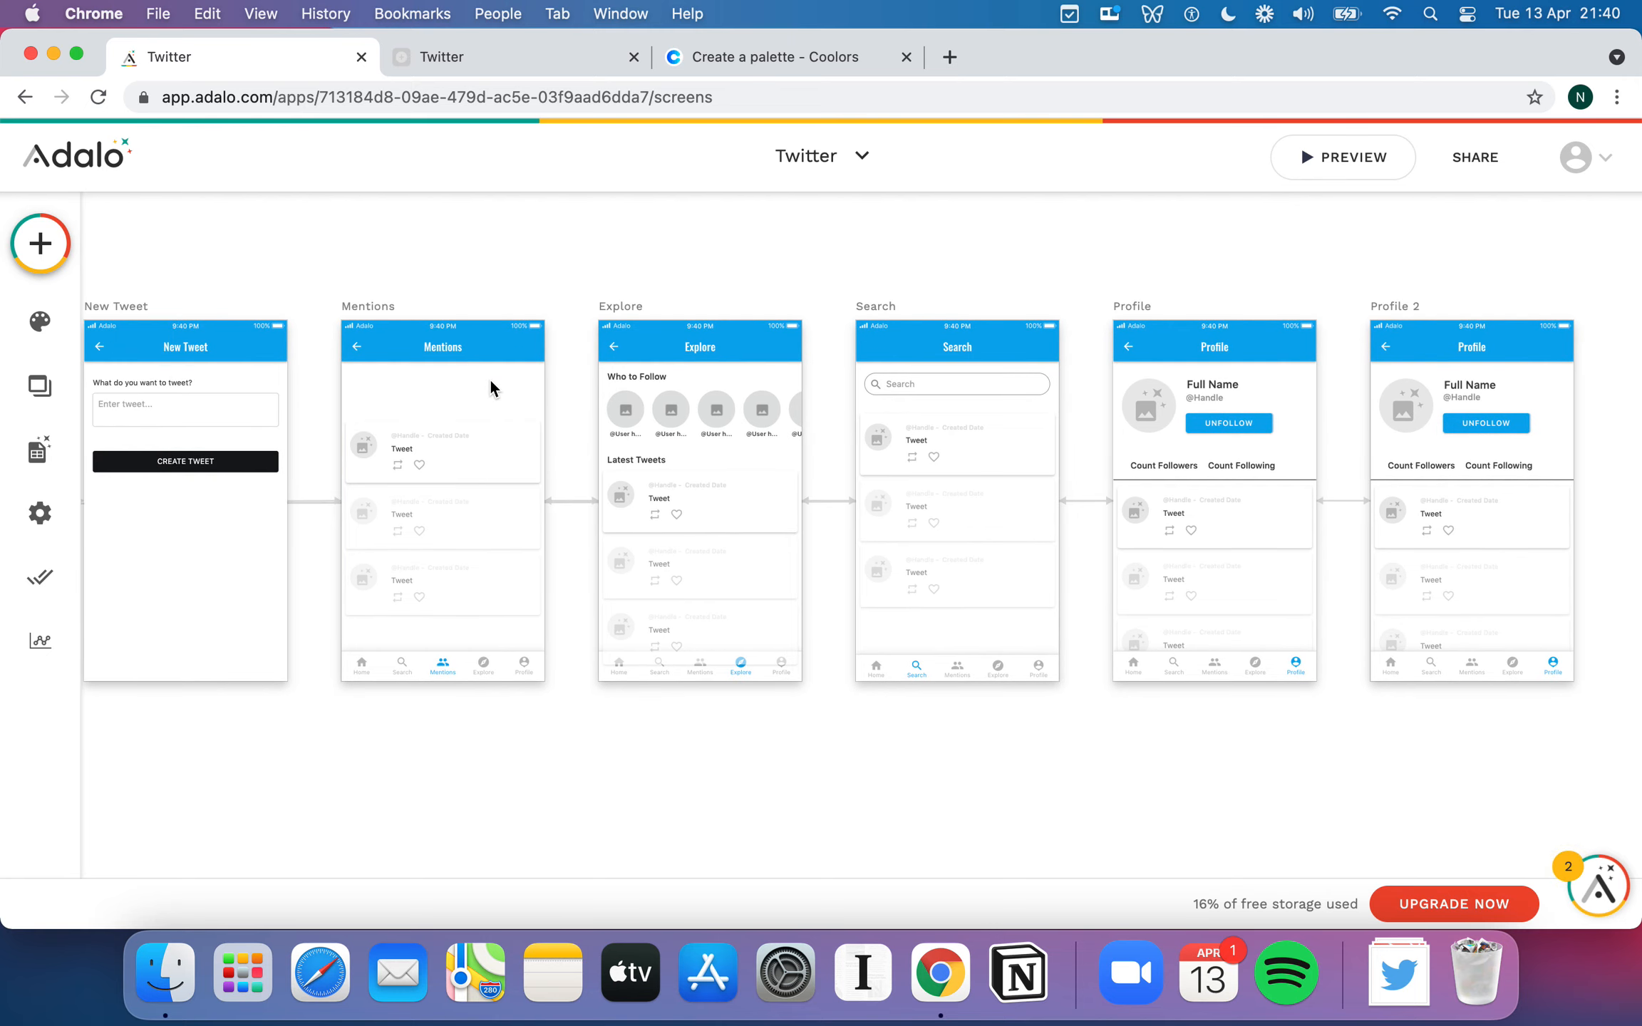
pyautogui.hscroll(-3, 478, 427)
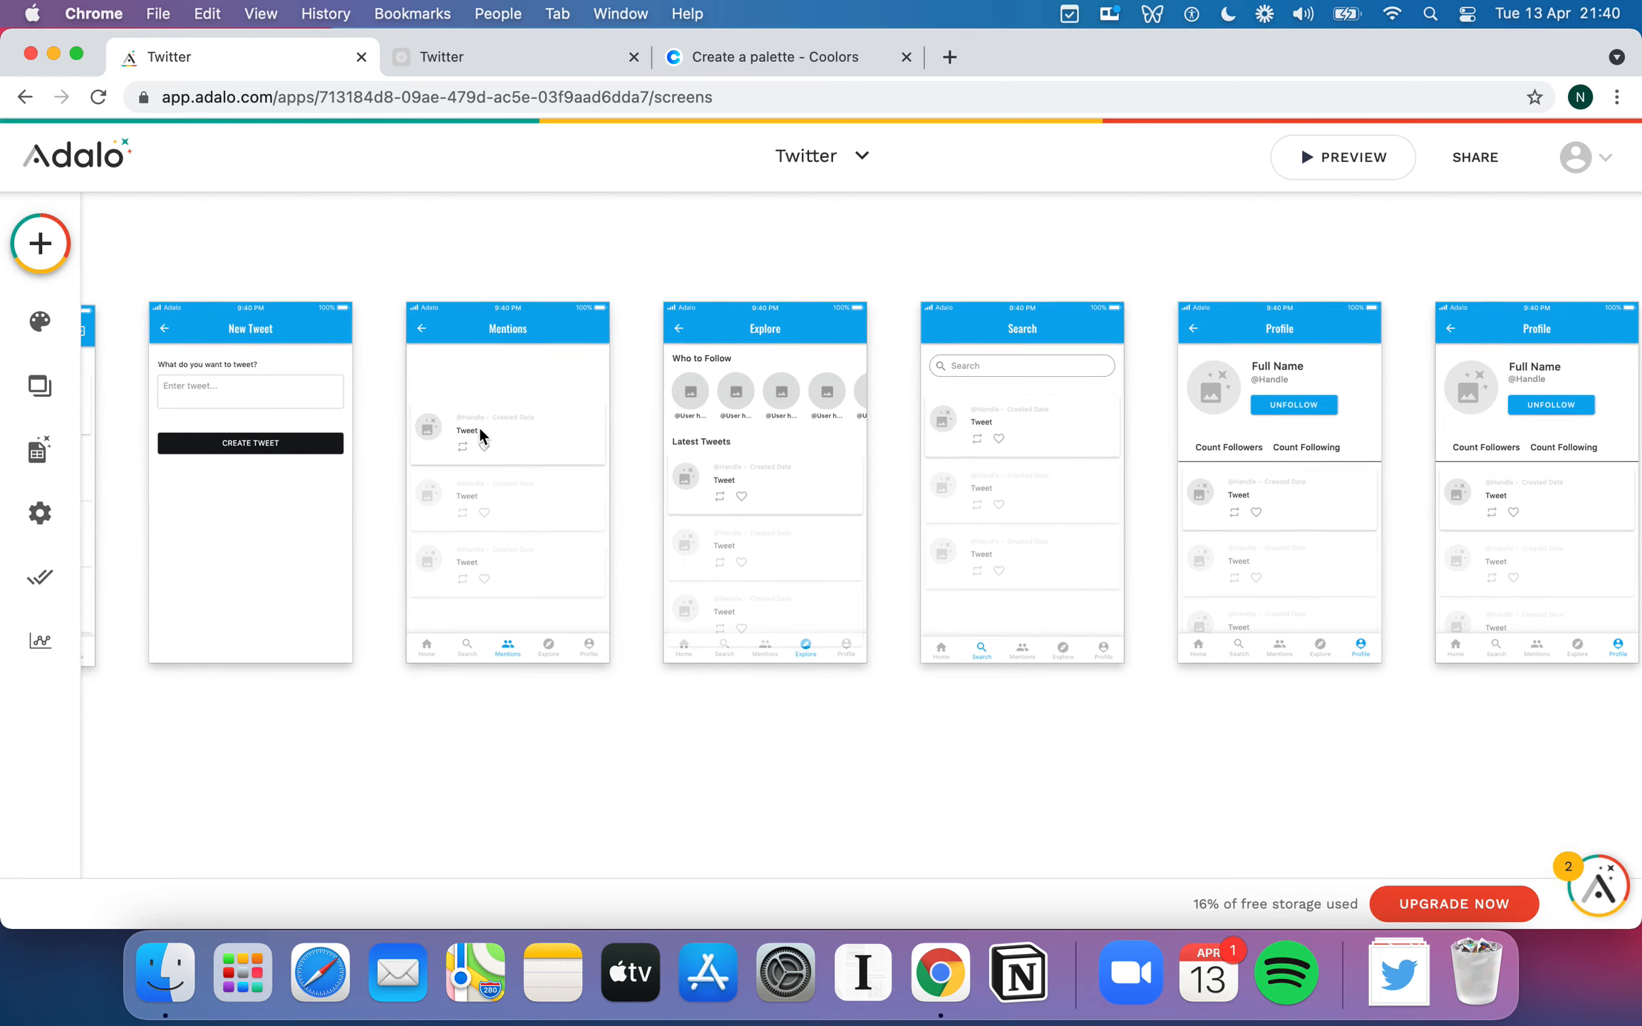
pyautogui.hscroll(1, 478, 427)
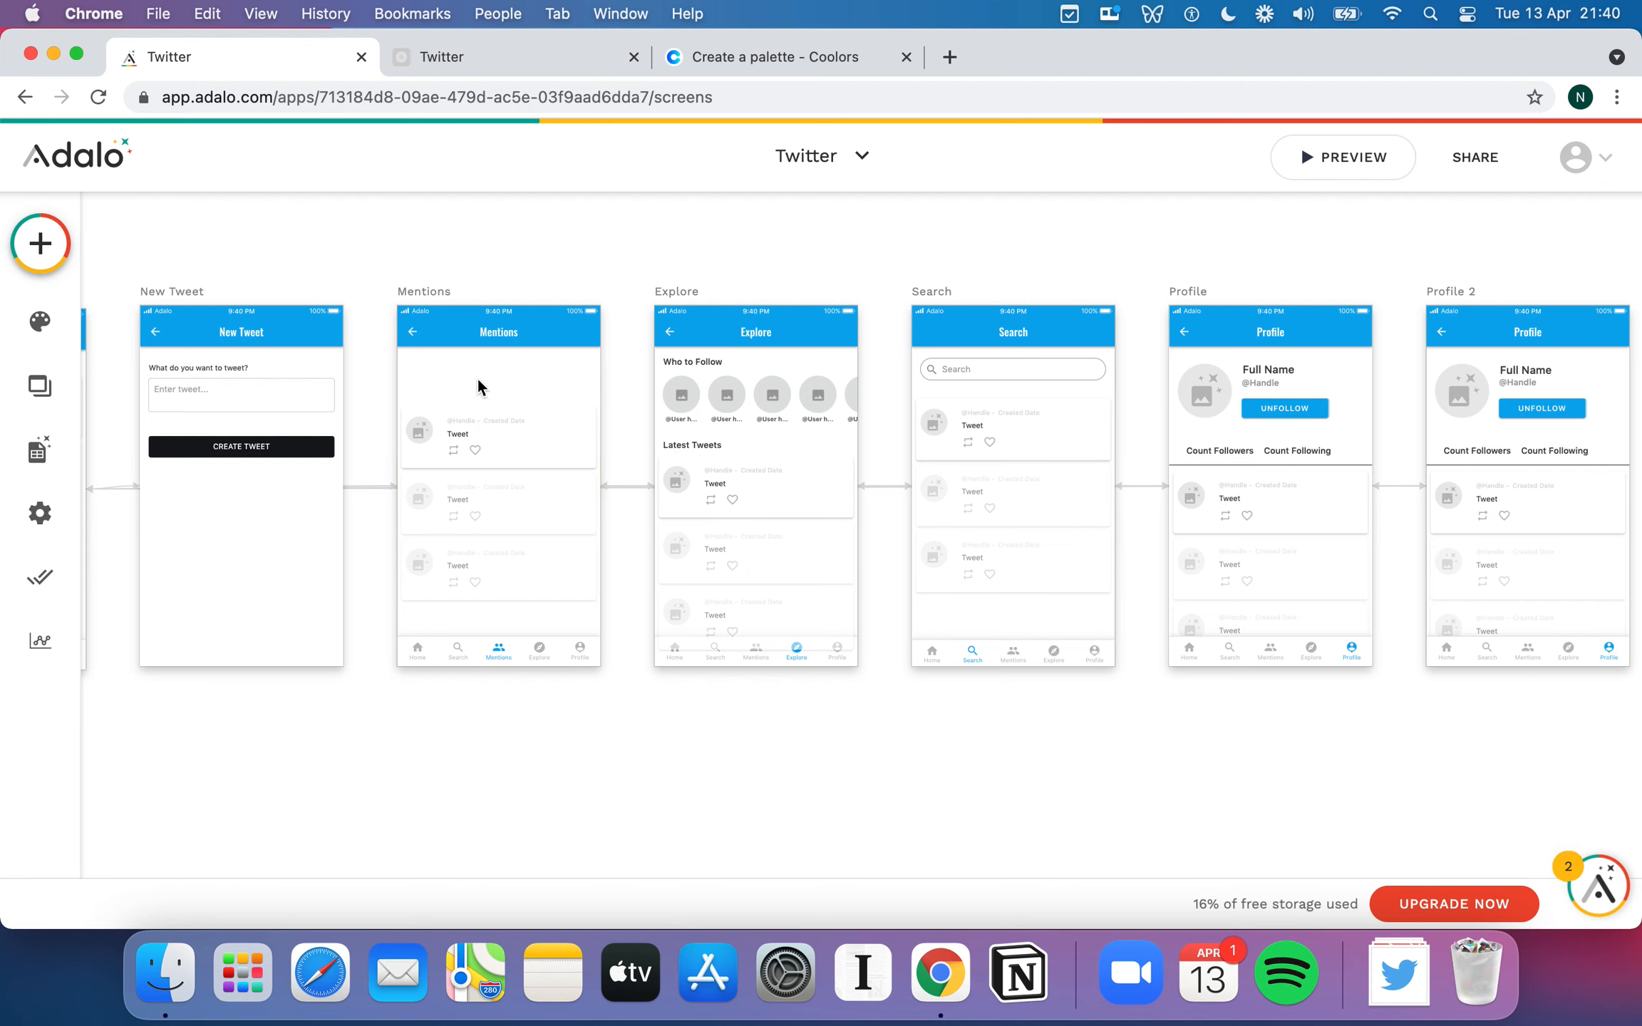
pyautogui.hscroll(-3, 548, 250)
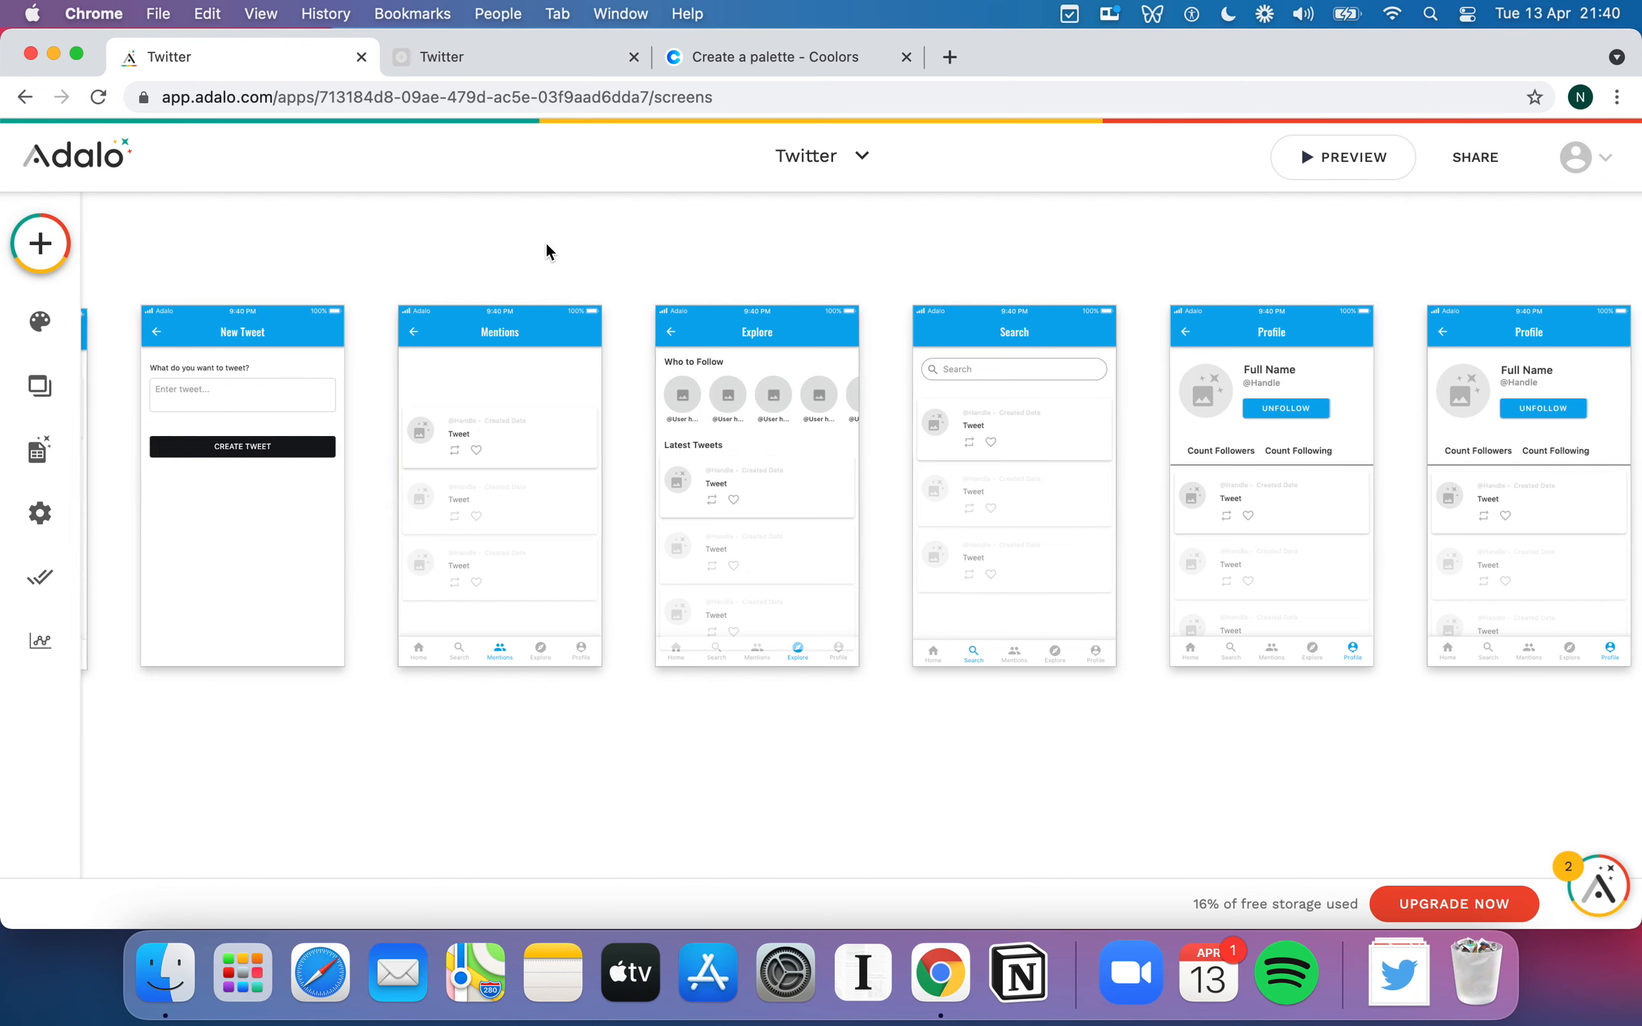